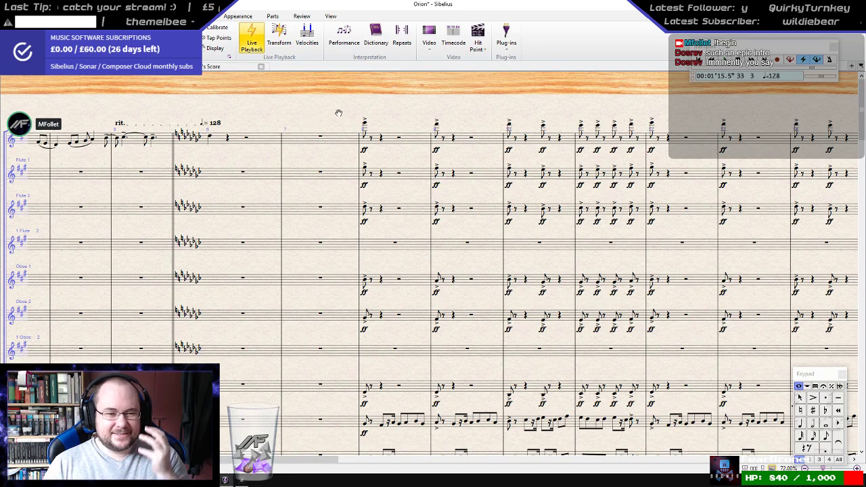
# - Play the score from the beginning and listen through to the end of the written music around bar 33
pyautogui.moveTo(338, 112); pyautogui.dragTo(582, 107)
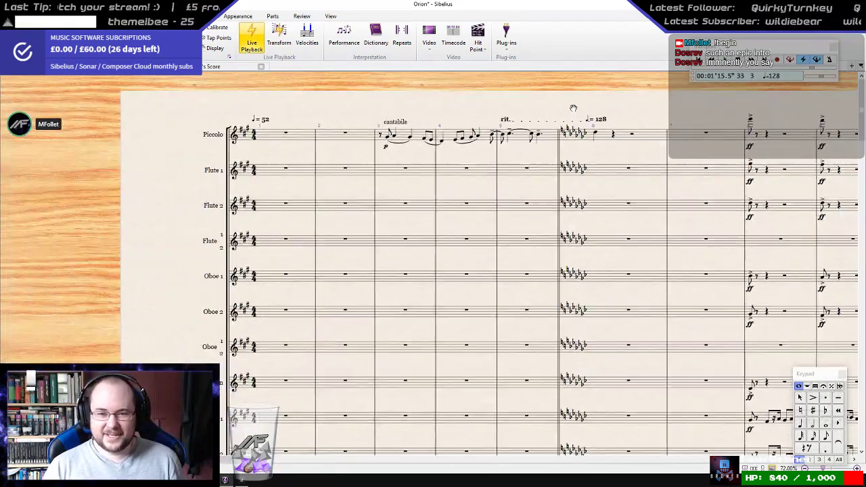
pyautogui.hotkey('ctrl', '[')
pyautogui.scroll(-3, 436, 199)
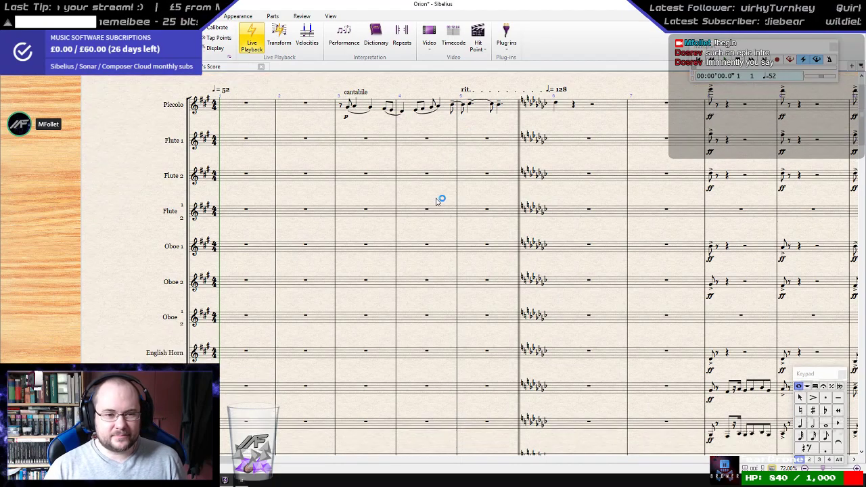
pyautogui.press('space')
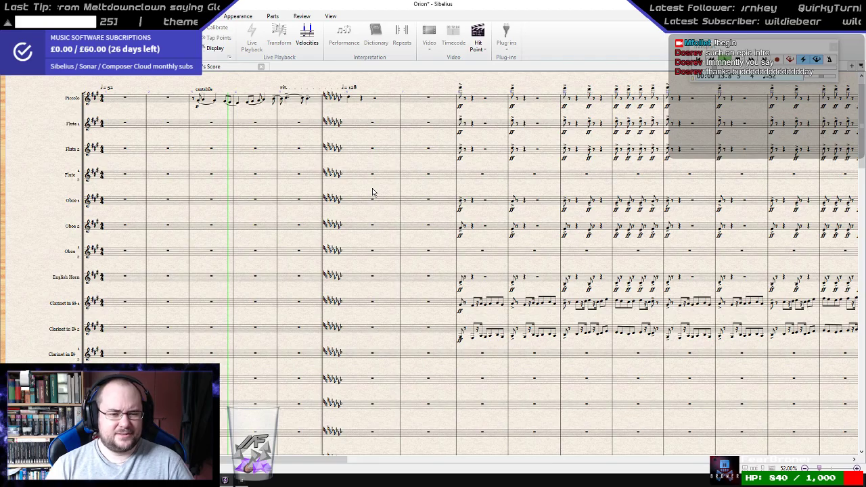
pyautogui.scroll(-5, 254, 199)
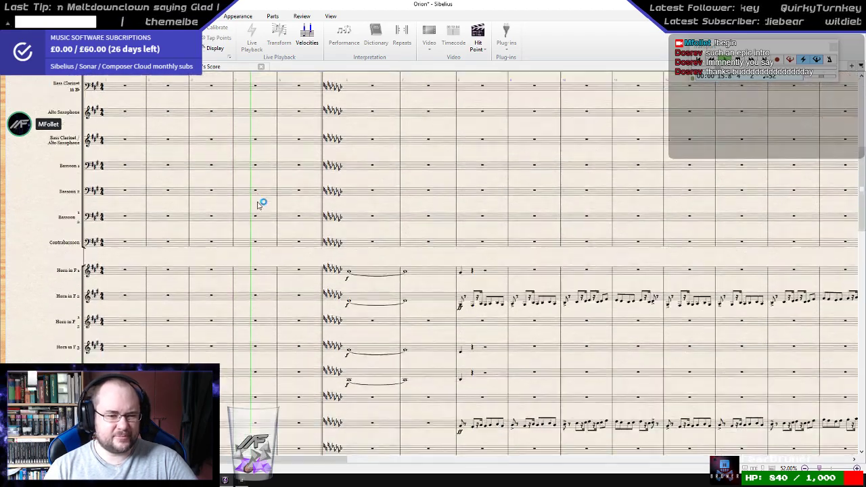
pyautogui.scroll(6, 258, 204)
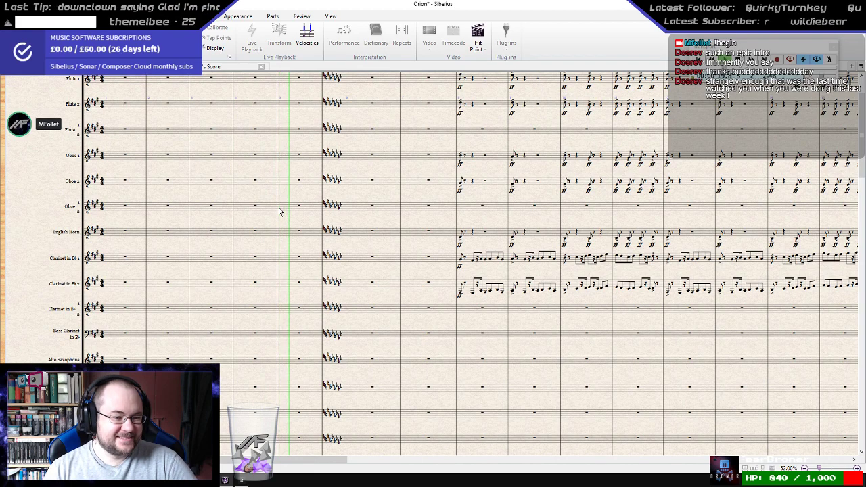
pyautogui.scroll(1, 284, 210)
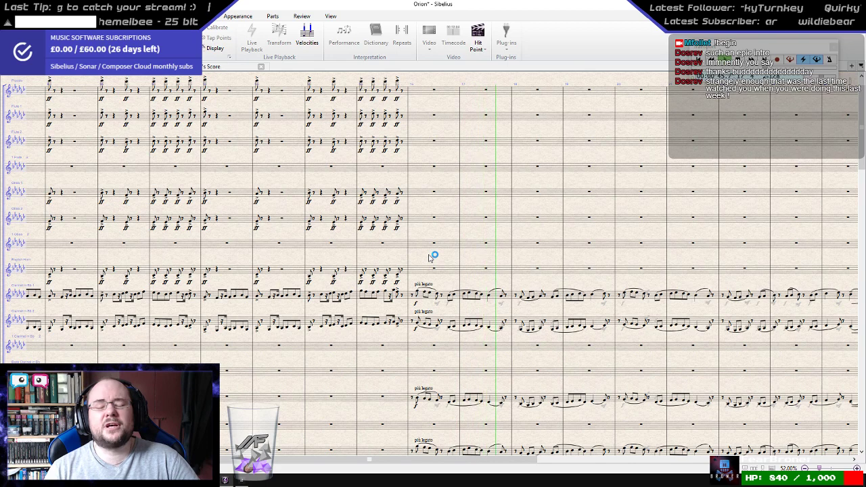
pyautogui.scroll(-1, 440, 259)
pyautogui.scroll(-1, 443, 259)
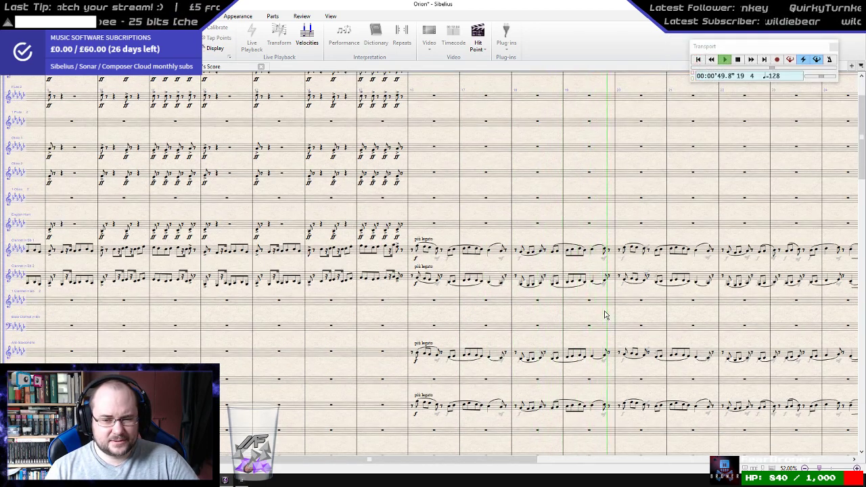
pyautogui.moveTo(605, 314); pyautogui.dragTo(269, 315)
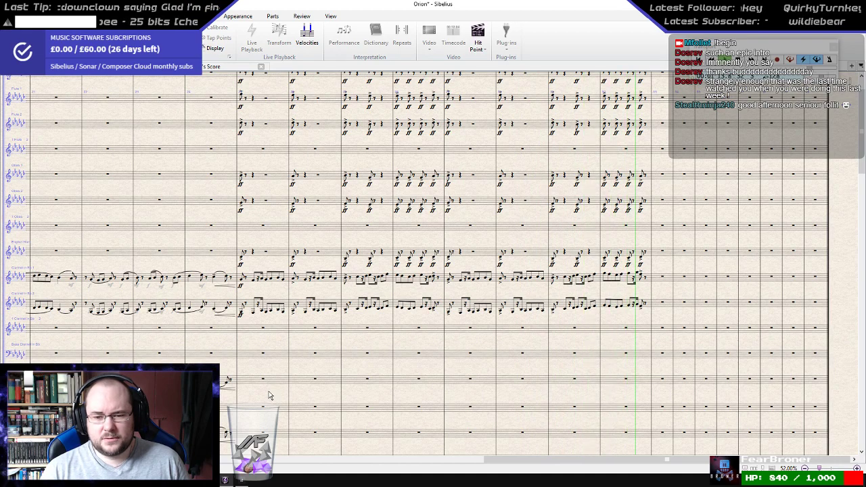
pyautogui.press('space')
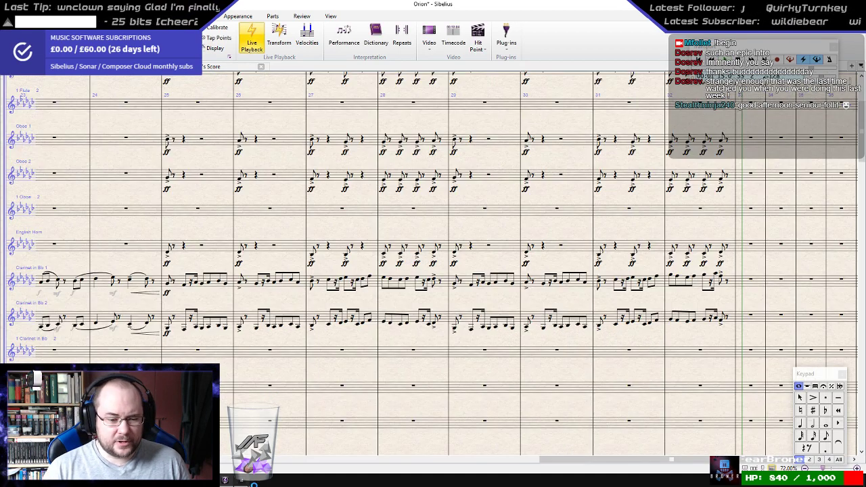
pyautogui.click(242, 480)
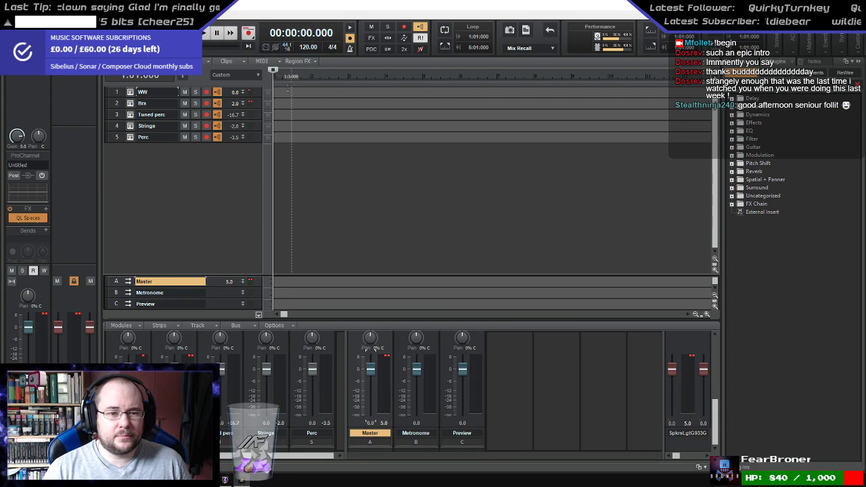
pyautogui.click(226, 480)
pyautogui.moveTo(386, 341); pyautogui.dragTo(340, 362)
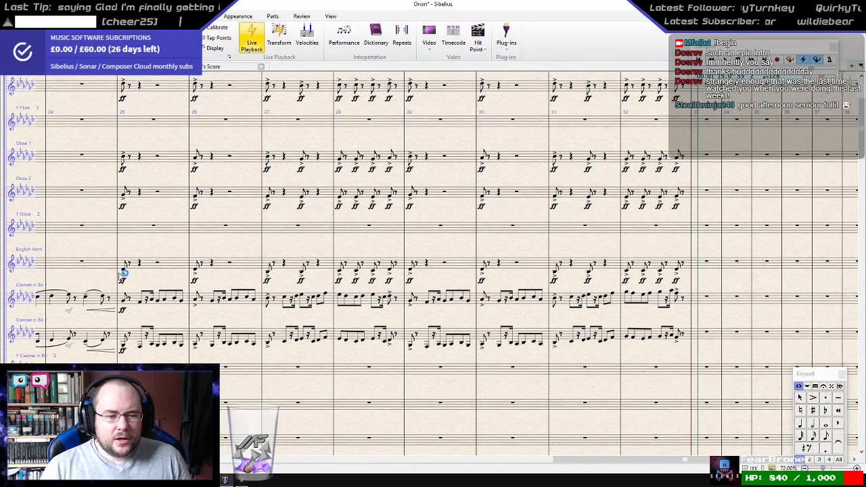
pyautogui.click(124, 268)
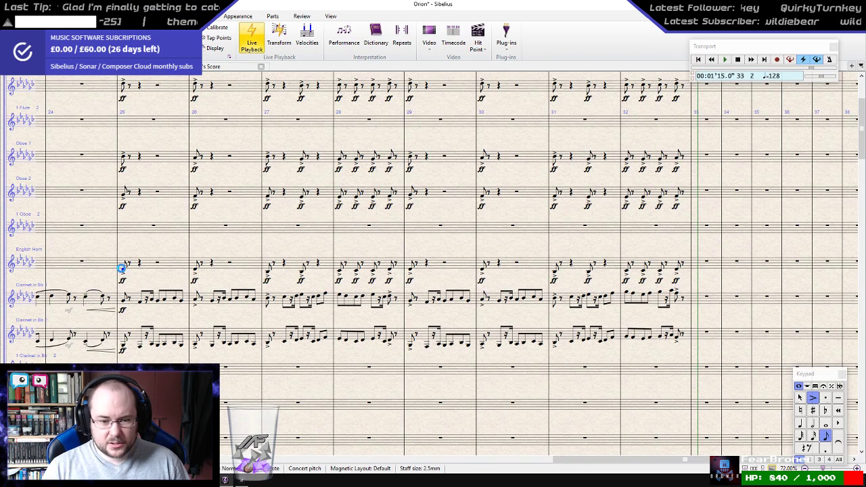
pyautogui.click(123, 269)
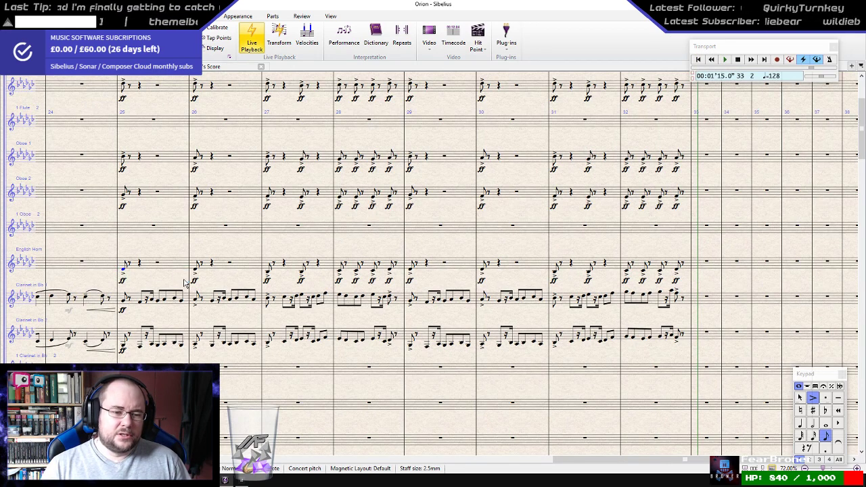
# - Select bar 27 in the Clarinet in Bb 1 and 2 staves and play the score from there to bar 33
pyautogui.scroll(-4, 188, 288)
pyautogui.hotkey('ctrl', '-')
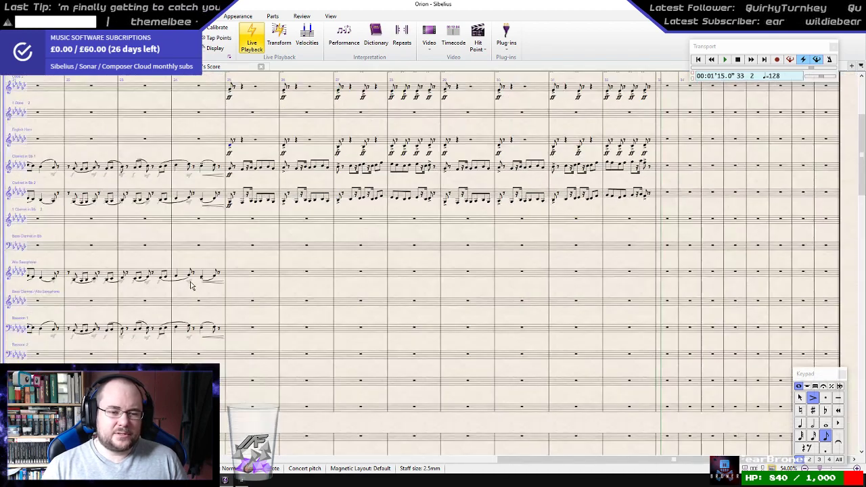
pyautogui.moveTo(251, 234); pyautogui.dragTo(378, 289)
pyautogui.hotkey('ctrl', '+')
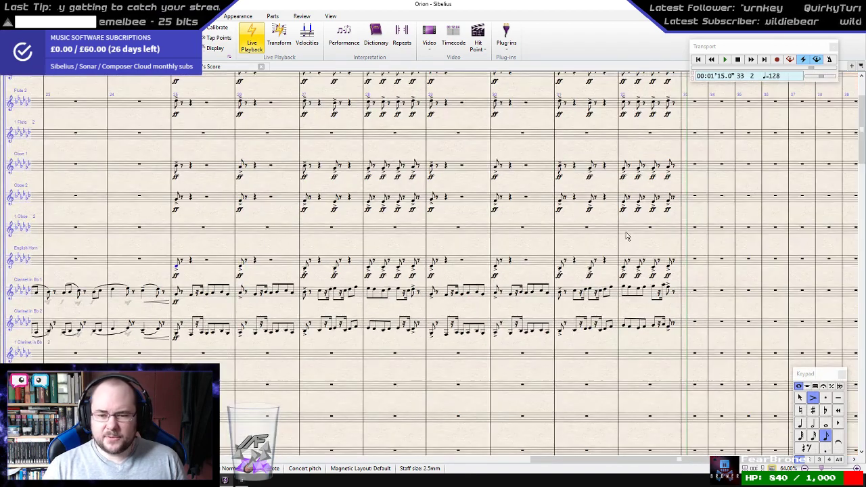
pyautogui.moveTo(658, 241); pyautogui.dragTo(386, 257)
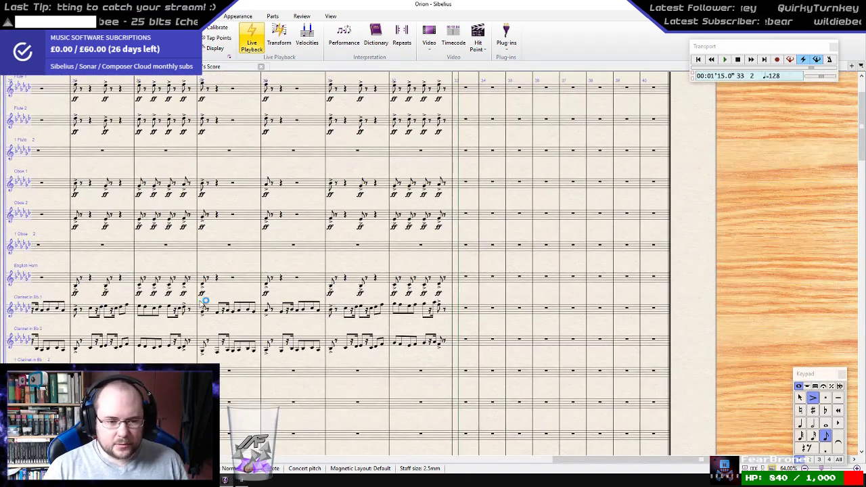
pyautogui.click(77, 314)
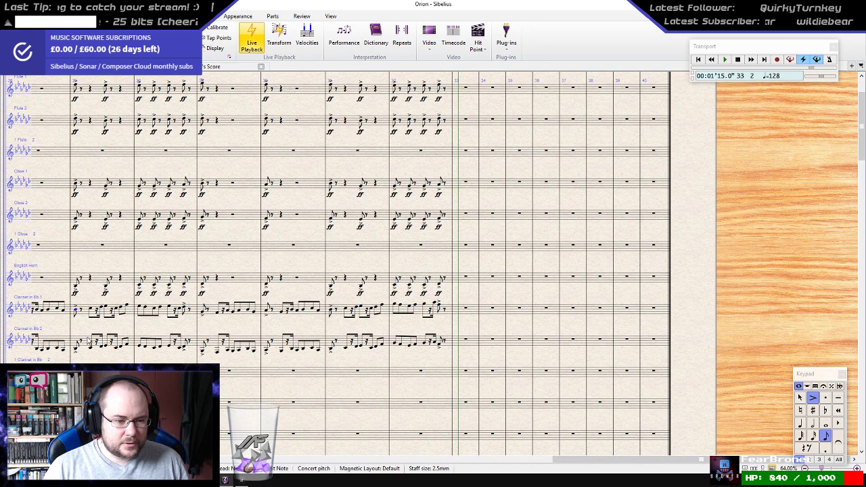
pyautogui.keyDown('shift'); pyautogui.click(89, 341); pyautogui.keyUp('shift')
pyautogui.press('space')
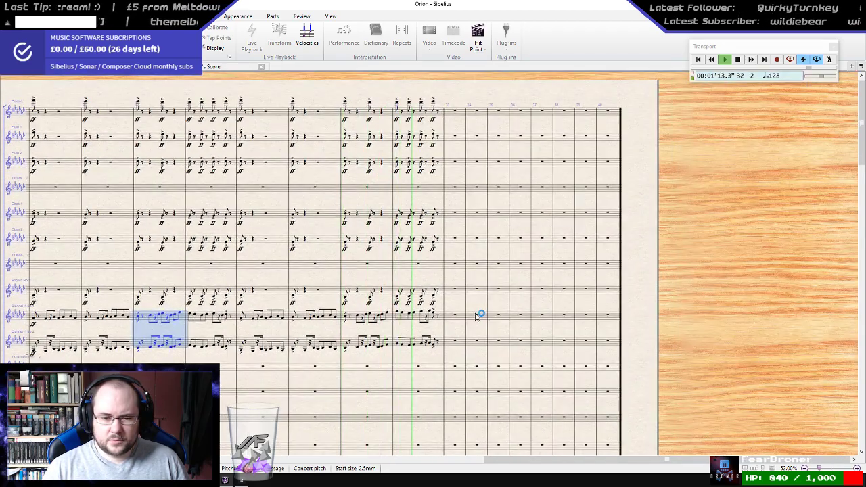
pyautogui.press('space')
# - Begin bar 33 of the Clarinet in Bb 1 staff with a quarter note
pyautogui.scroll(4, 475, 316)
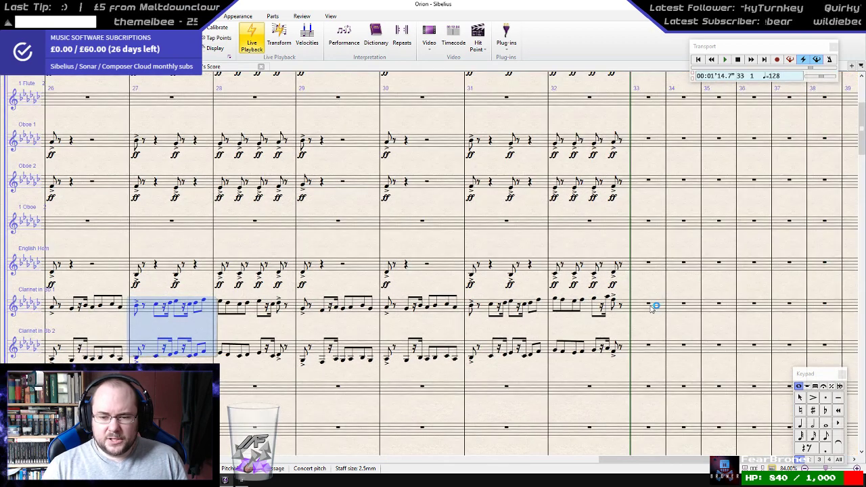
pyautogui.click(650, 306)
pyautogui.press('3')
pyautogui.press('0')
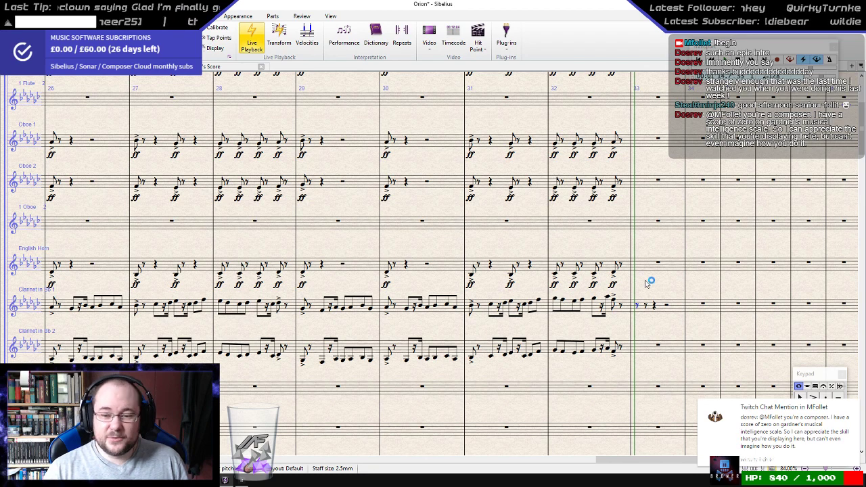
pyautogui.moveTo(660, 281); pyautogui.dragTo(532, 295)
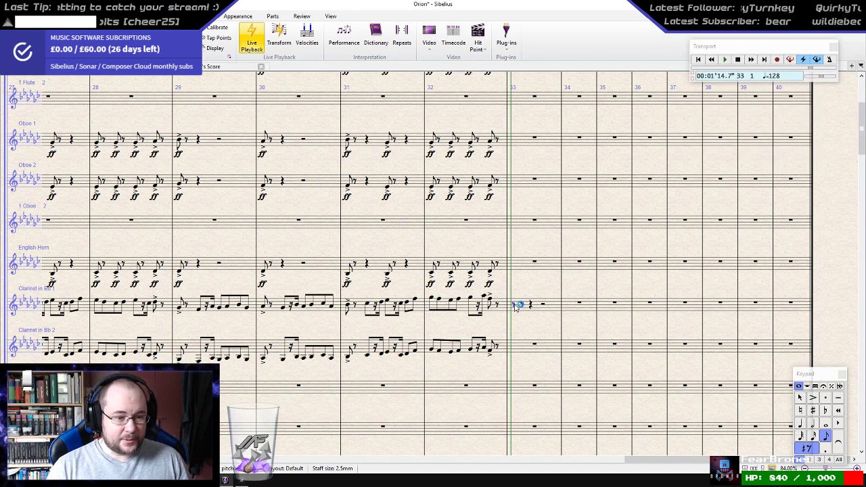
pyautogui.click(518, 304)
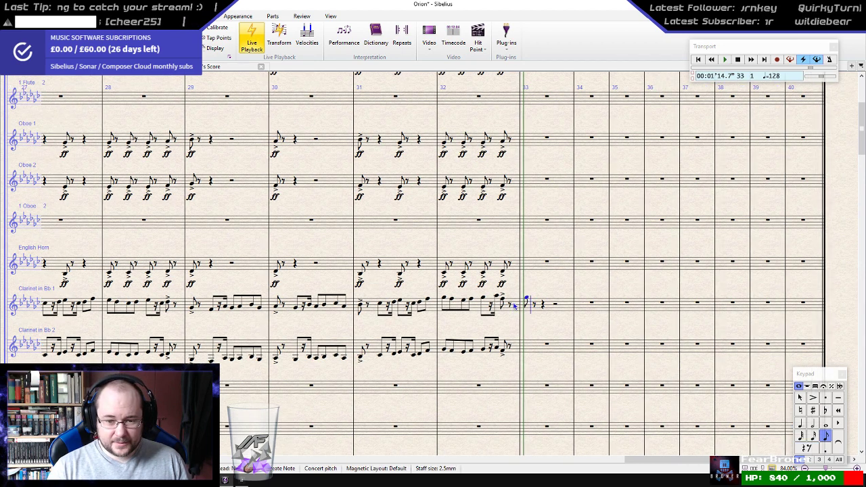
pyautogui.press('Escape')
pyautogui.press('KP_Decimal')
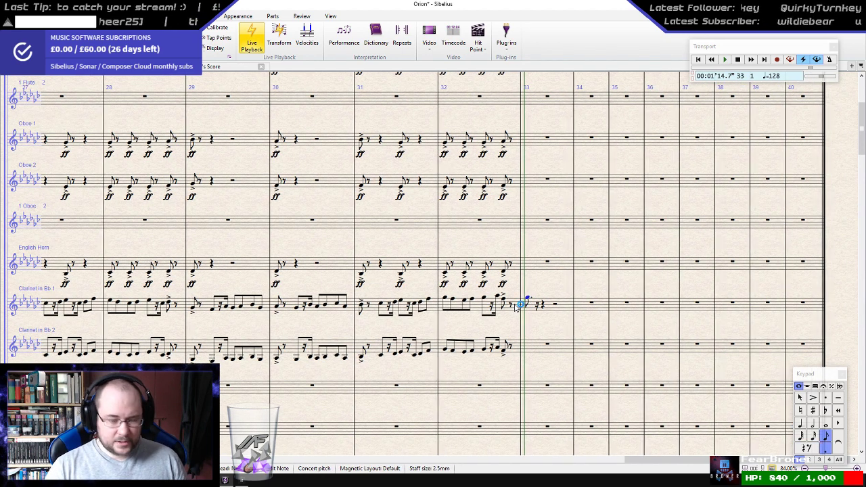
pyautogui.press('KP_4')
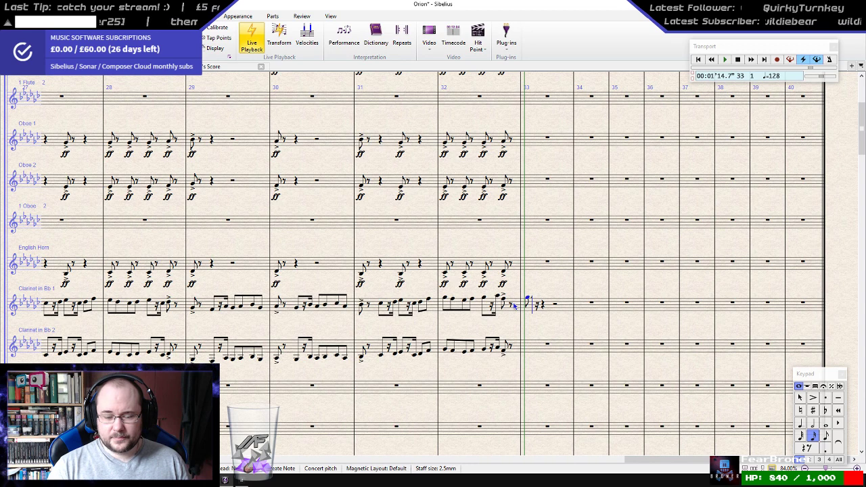
pyautogui.press('KP_3')
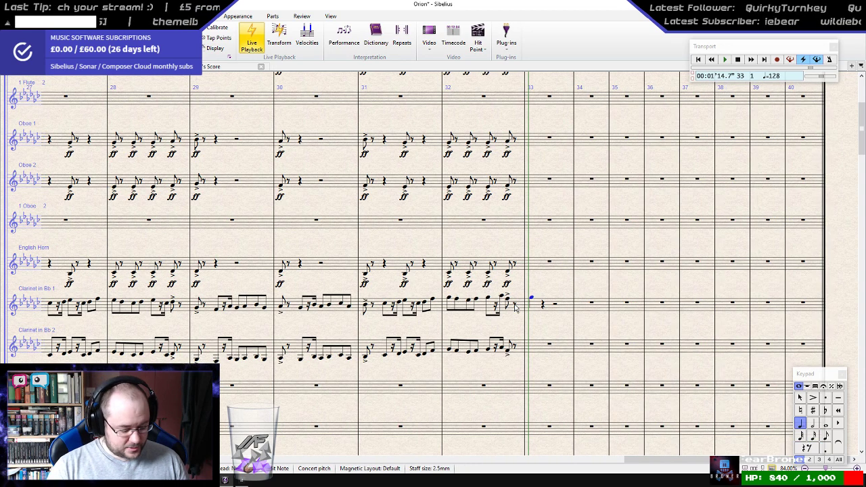
# - Complete bar 33 of the Clarinet in Bb 1 staff with six mostly rising eighth notes
pyautogui.press('f')
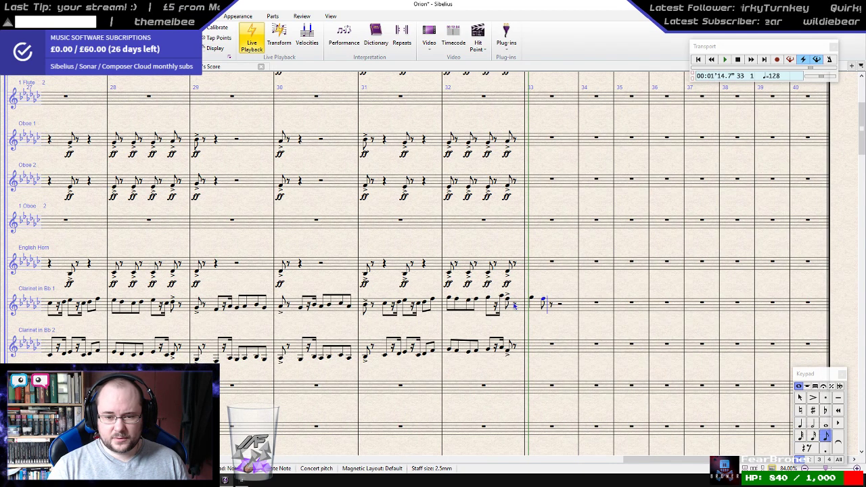
pyautogui.press('a')
pyautogui.press('b')
pyautogui.press('b')
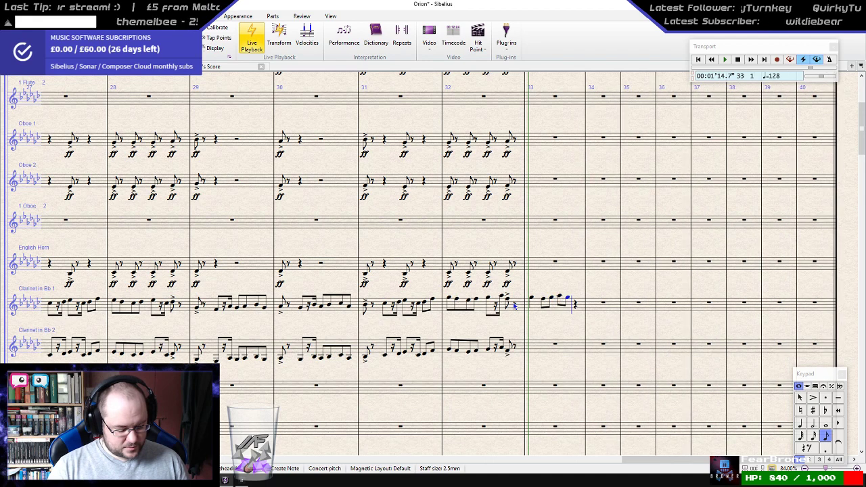
pyautogui.press('b')
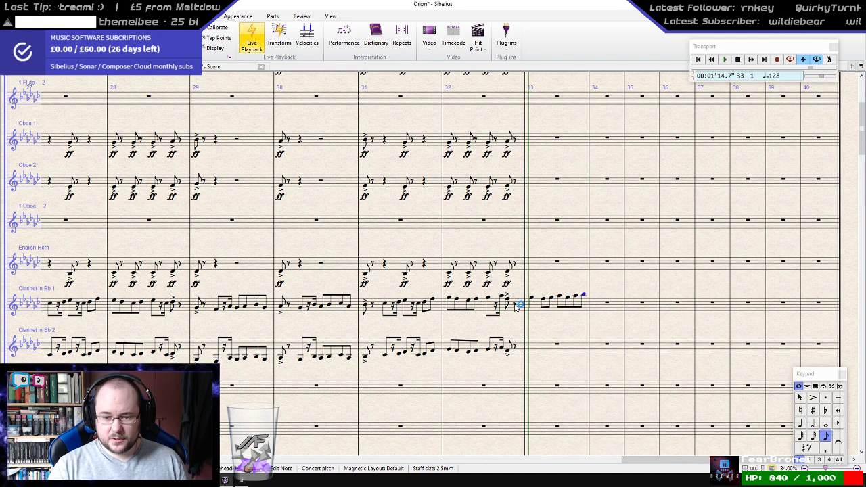
pyautogui.press('c')
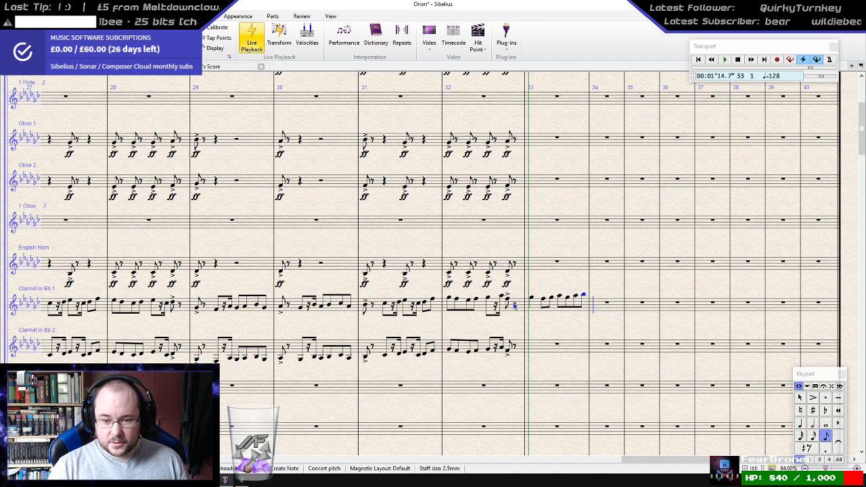
# - Fill bar 34 of the Clarinet in Bb 1 staff with a quarter note on C and six eighth notes climbing overall
pyautogui.press('c')
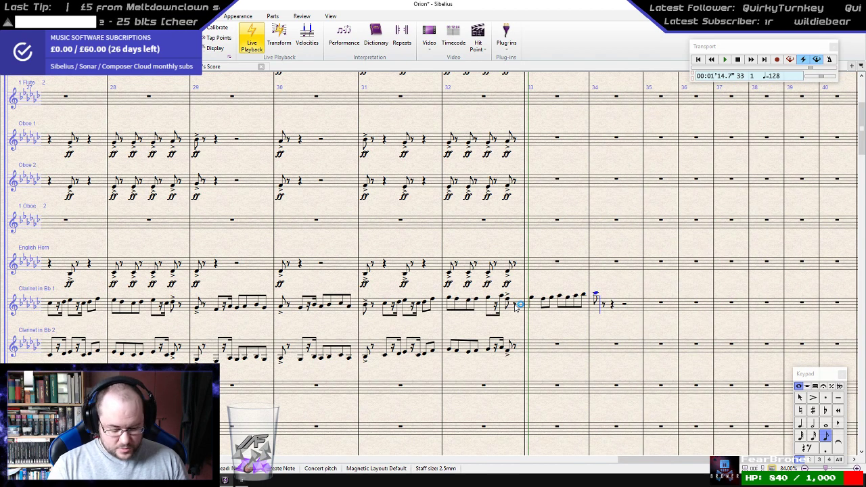
pyautogui.press('4')
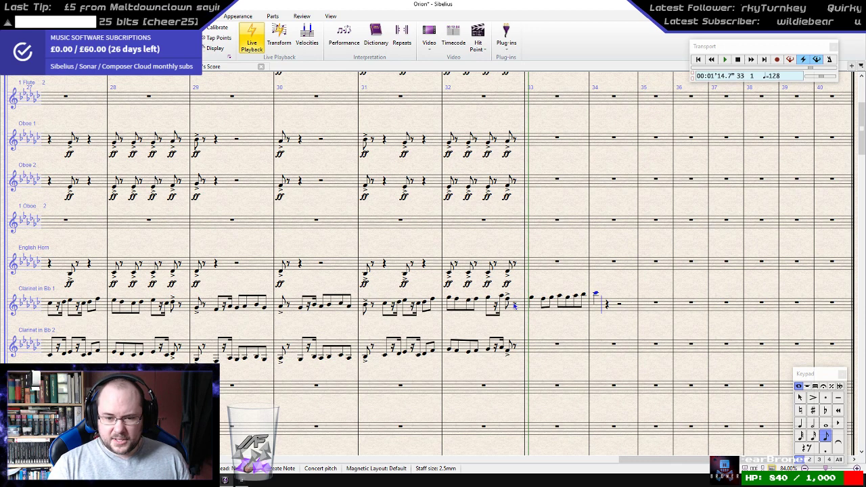
pyautogui.press('d')
pyautogui.press('c')
pyautogui.press('d')
pyautogui.press('e')
pyautogui.press('f')
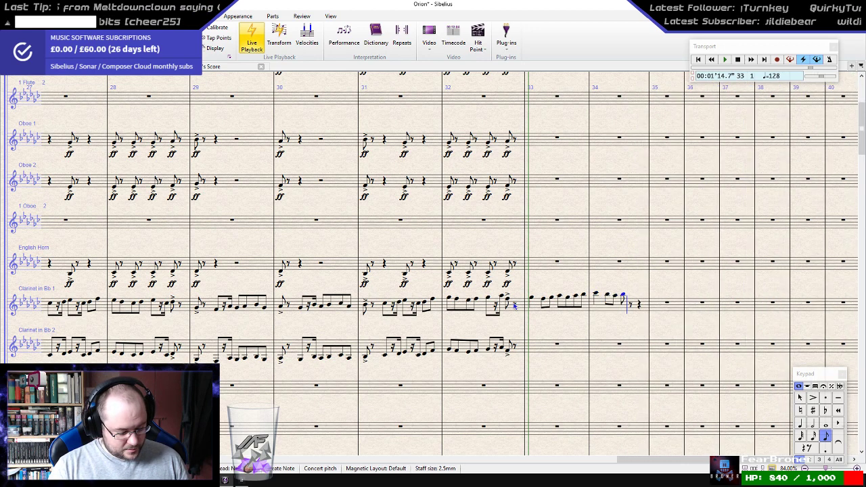
pyautogui.press('g')
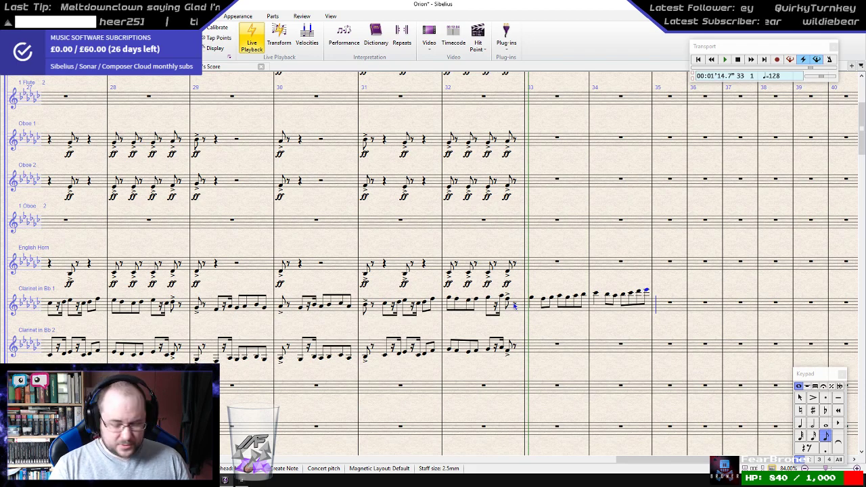
# - Fill bar 35 of the Clarinet in Bb 1 staff with a quarter note on D and six eighth notes beginning C, B, C, D, E
pyautogui.press('d')
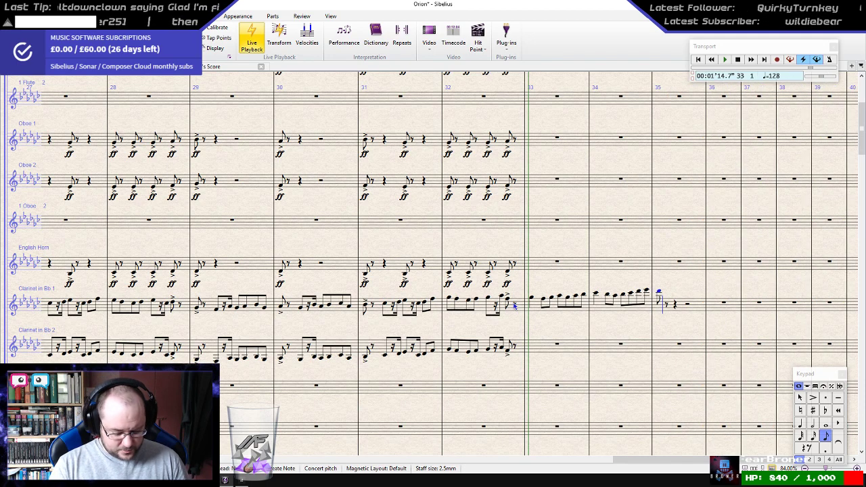
pyautogui.press('4')
pyautogui.press('3')
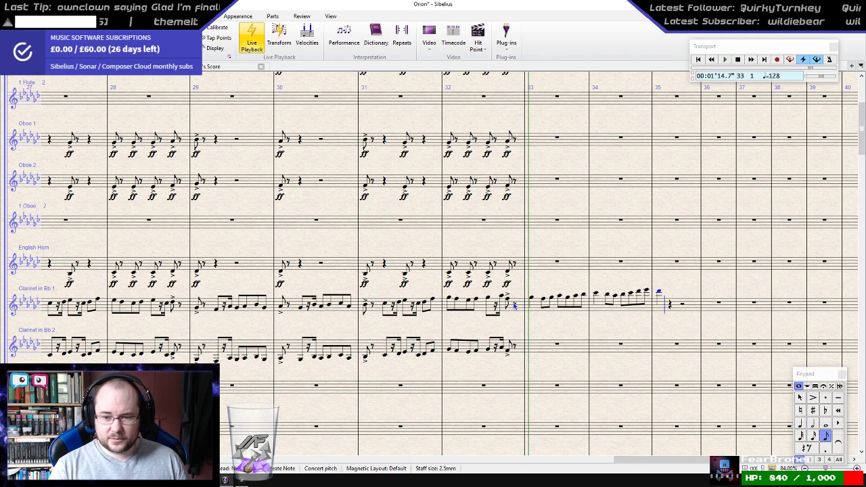
pyautogui.press('c')
pyautogui.press('b')
pyautogui.press('c')
pyautogui.press('d')
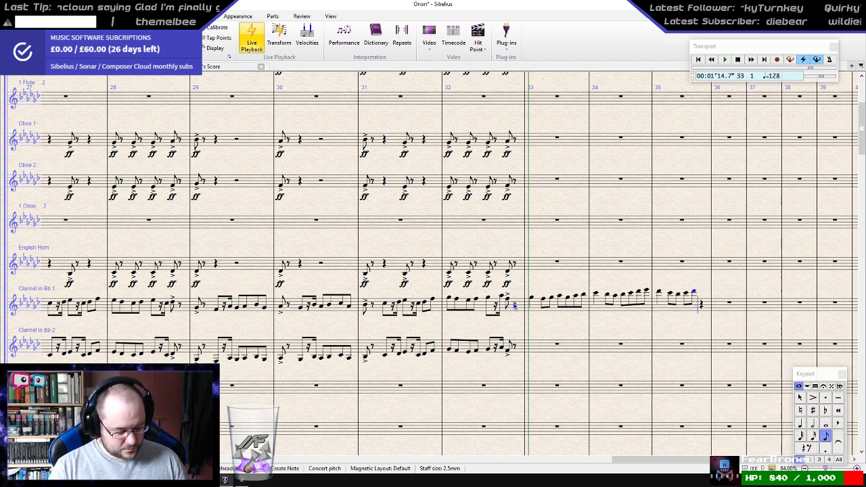
pyautogui.press('e')
pyautogui.press('f')
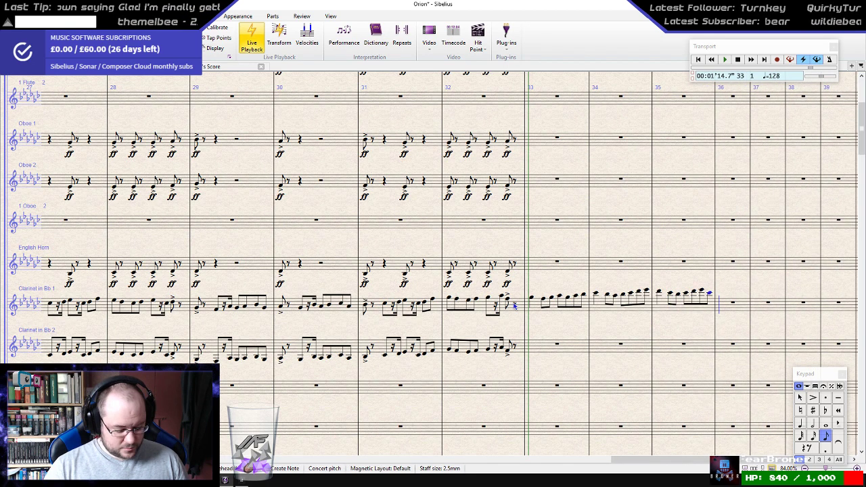
# - Fill bar 36 of the Clarinet in Bb 1 staff with eight eighth notes: B, A, G, D, E, F, G, A
pyautogui.press('b')
pyautogui.press('a')
pyautogui.press('g')
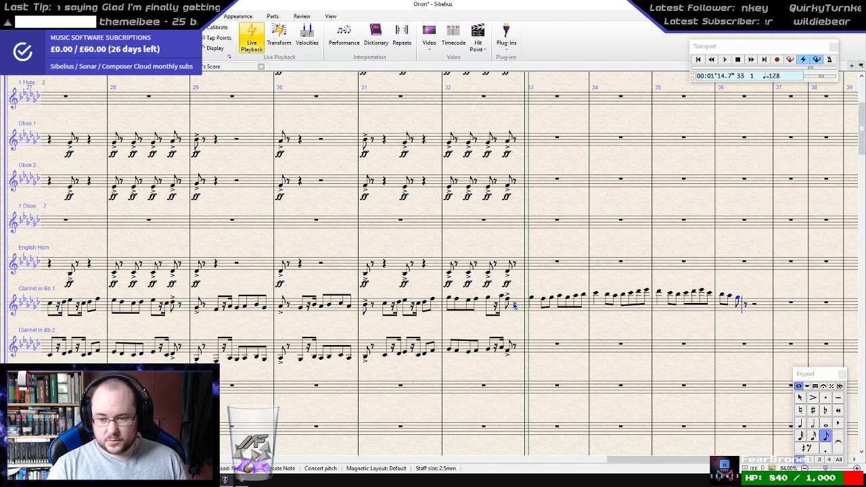
pyautogui.press('d')
pyautogui.press('e')
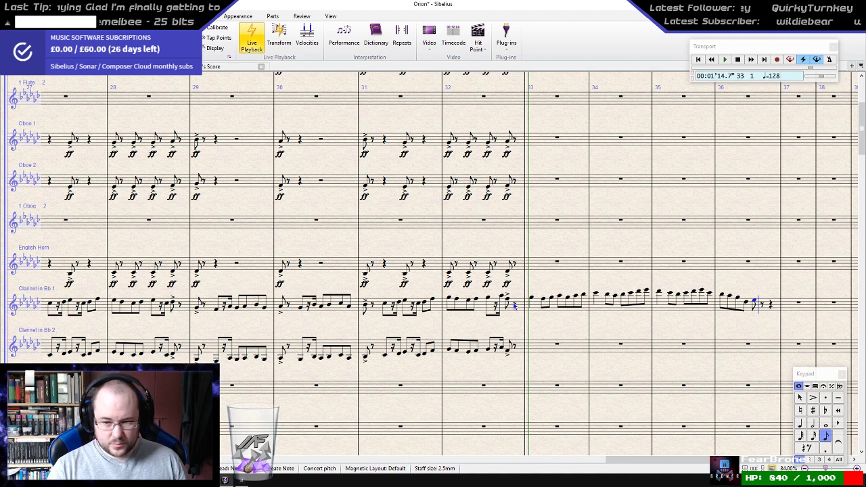
pyautogui.press('f')
pyautogui.press('g')
pyautogui.press('a')
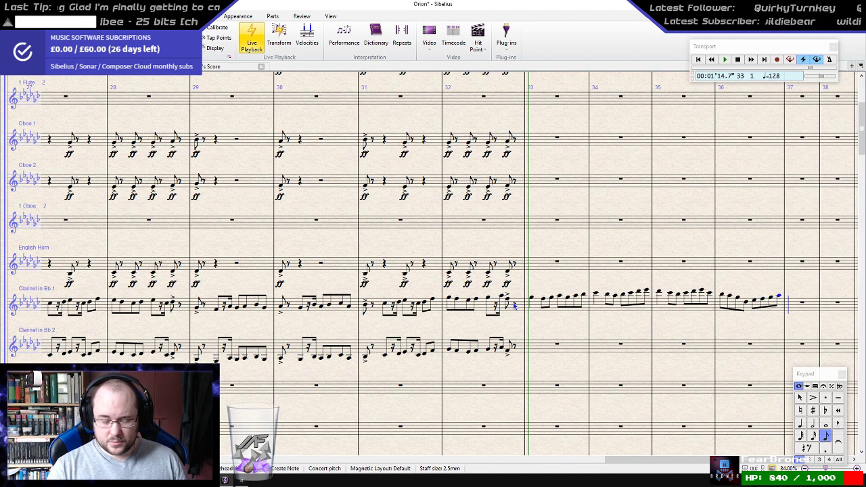
pyautogui.press('Escape')
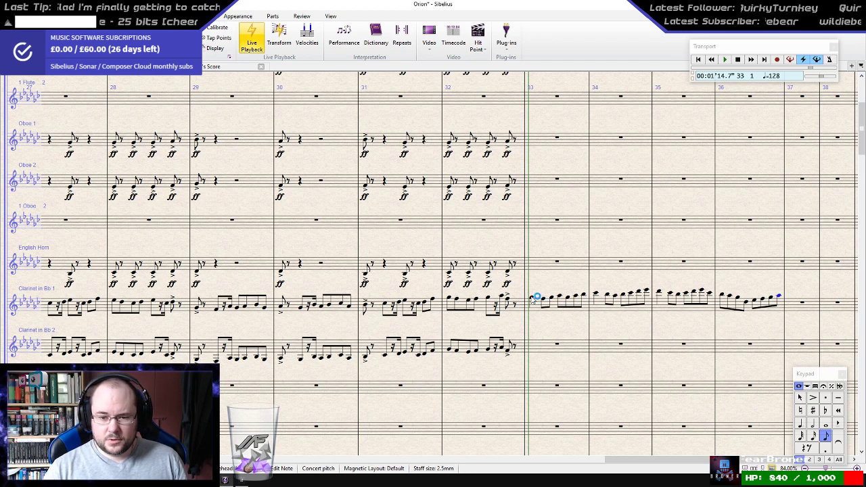
# - Play back the Clarinet in Bb 1 line from bar 33 through bar 36
pyautogui.press('Escape')
pyautogui.press('space')
pyautogui.hotkey('ctrl', '-')
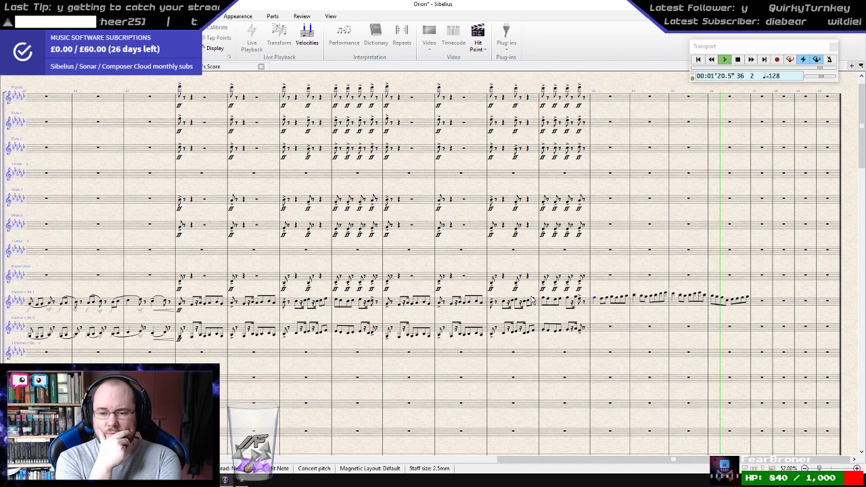
pyautogui.press('Escape')
pyautogui.scroll(2, 605, 309)
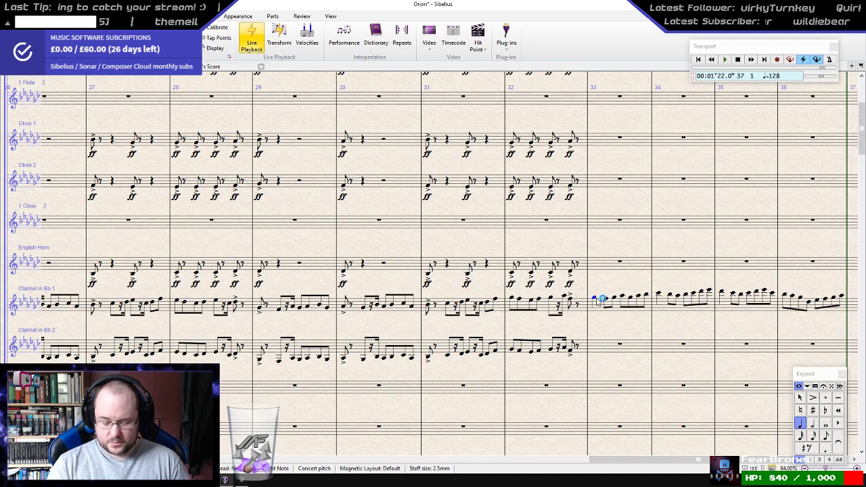
# - In bar 33 of Clarinet in Bb 1, make the opening note an accented eighth, dot the following eighth and add a sixteenth-note G
pyautogui.click(598, 302)
pyautogui.press('Right')
pyautogui.press('Right')
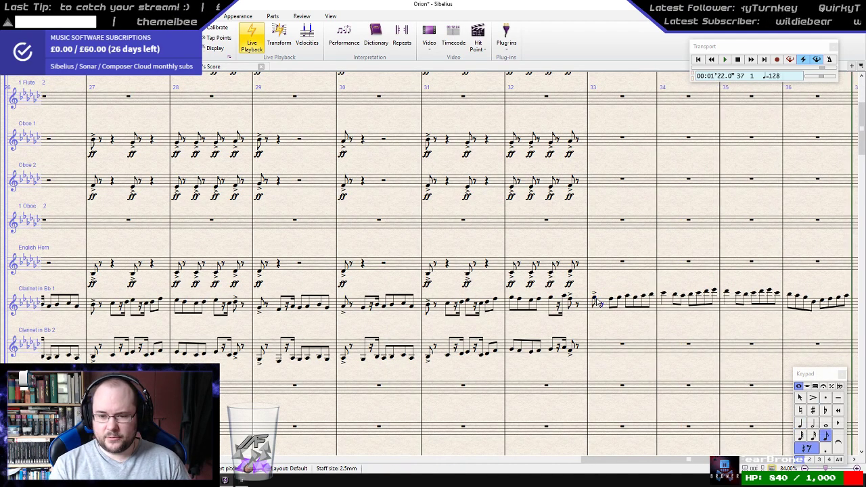
pyautogui.press('KP_Decimal')
pyautogui.press('Right')
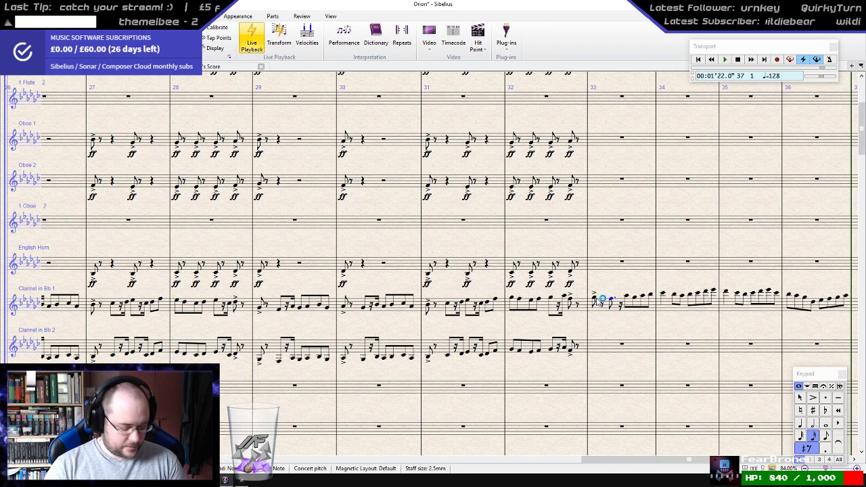
pyautogui.press('g')
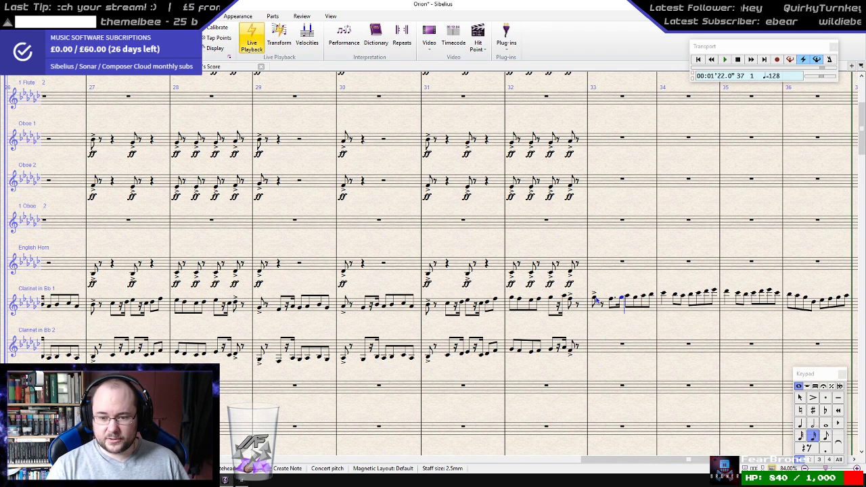
pyautogui.press('Escape')
pyautogui.press('Left')
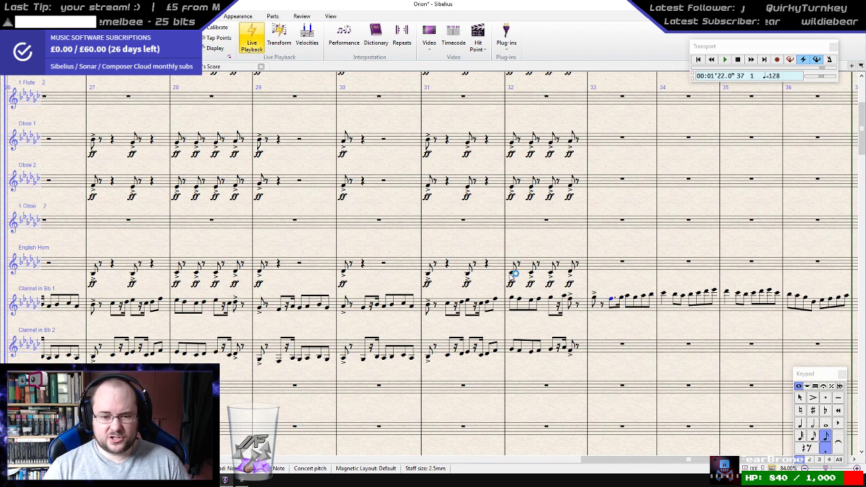
# - Turn the next pair of eighth notes in bar 33 of Clarinet in Bb 1 into a dotted eighth and a sixteenth-note G
pyautogui.press('Right')
pyautogui.press('Right')
pyautogui.press('KP_Decimal')
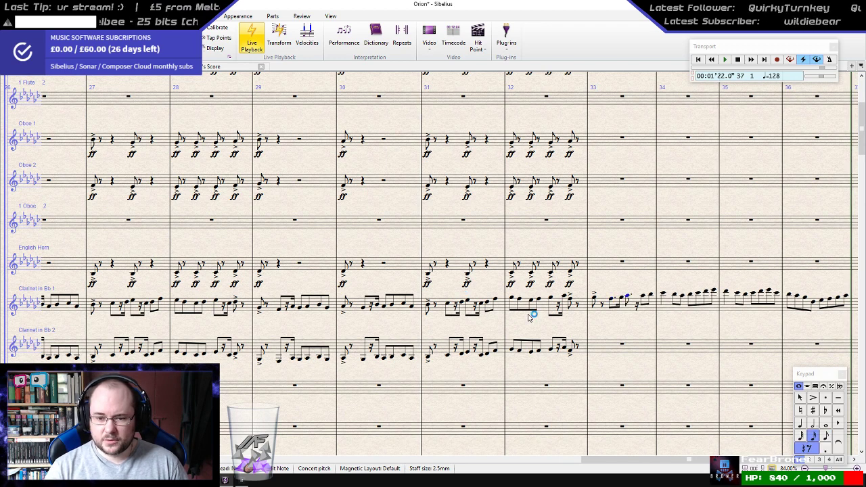
pyautogui.press('Right')
pyautogui.press('g')
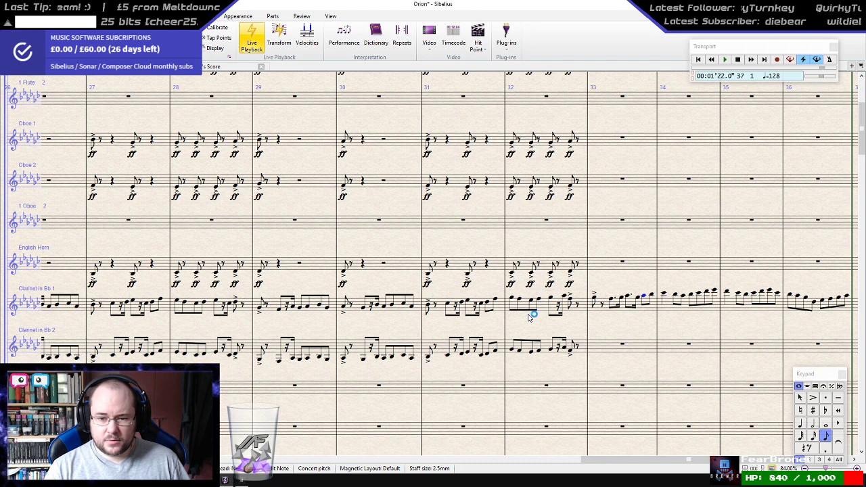
pyautogui.press('n')
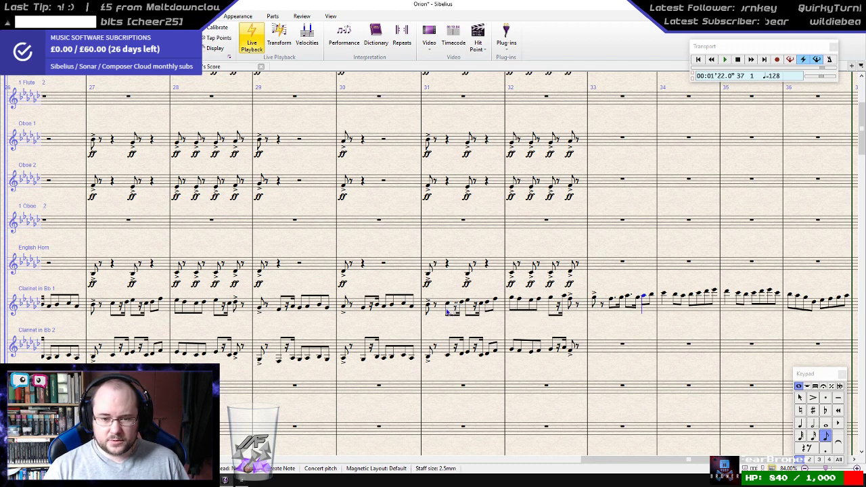
pyautogui.press('Escape')
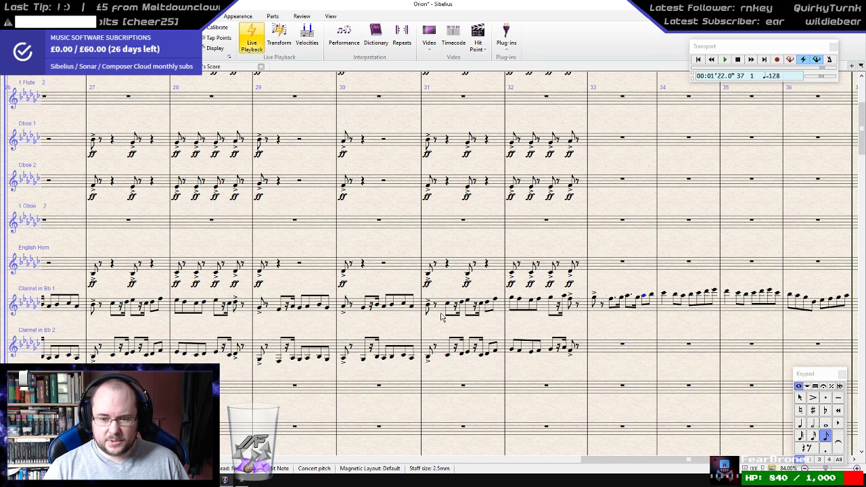
# - Select bar 33 of the Clarinet in Bb 1 staff and play it back
pyautogui.click(597, 313)
pyautogui.press('p')
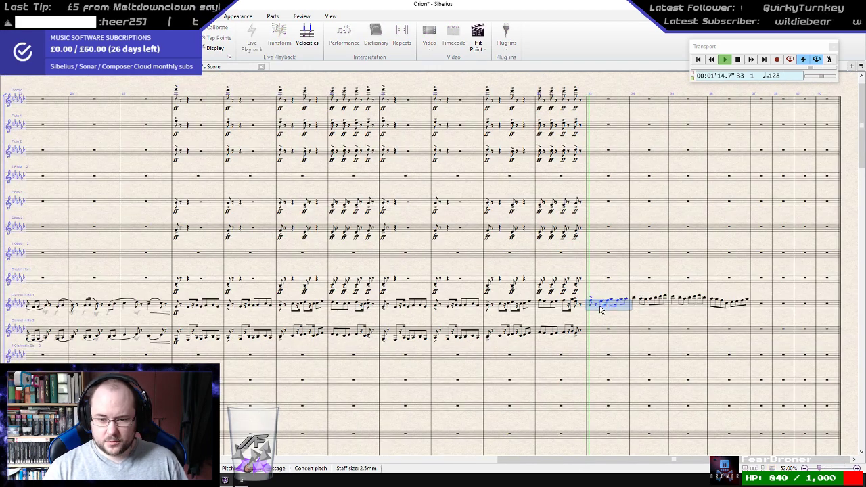
pyautogui.press('p')
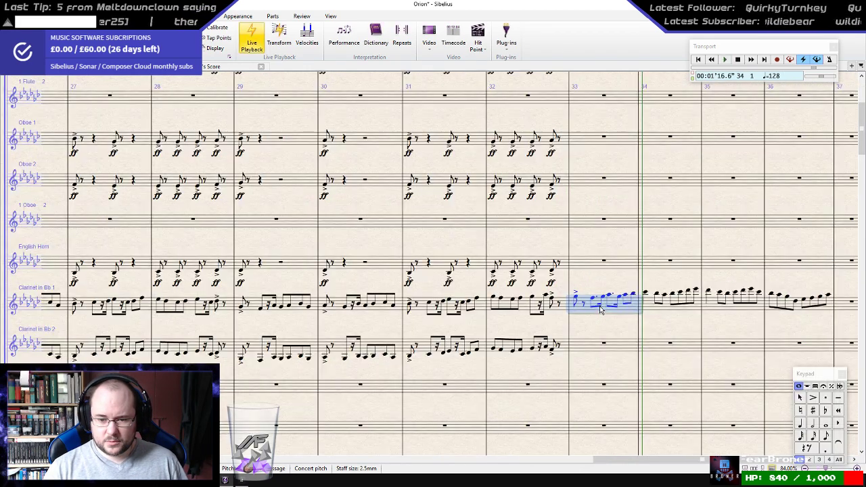
# - In bar 34 of Clarinet in Bb 1, shorten the opening note to an eighth, dot the following eighth and add a sixteenth-note A
pyautogui.click(648, 294)
pyautogui.press('KP_3')
pyautogui.press('Right')
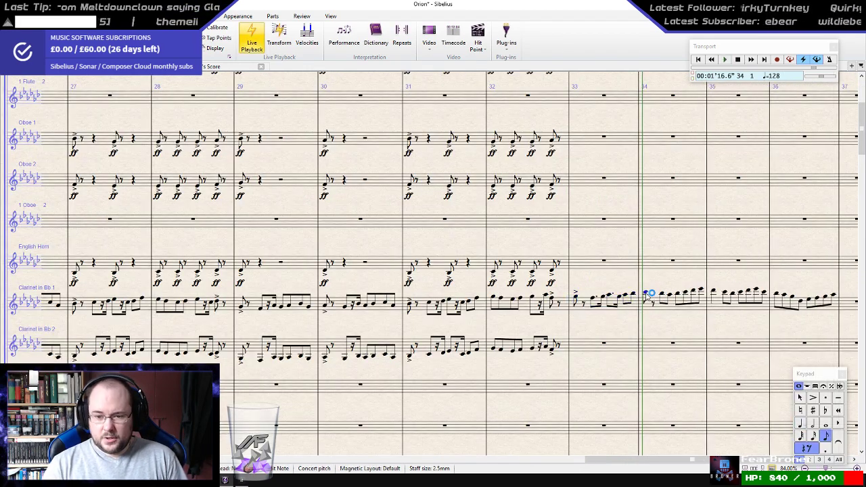
pyautogui.press('Right')
pyautogui.press('KP_Decimal')
pyautogui.press('Right')
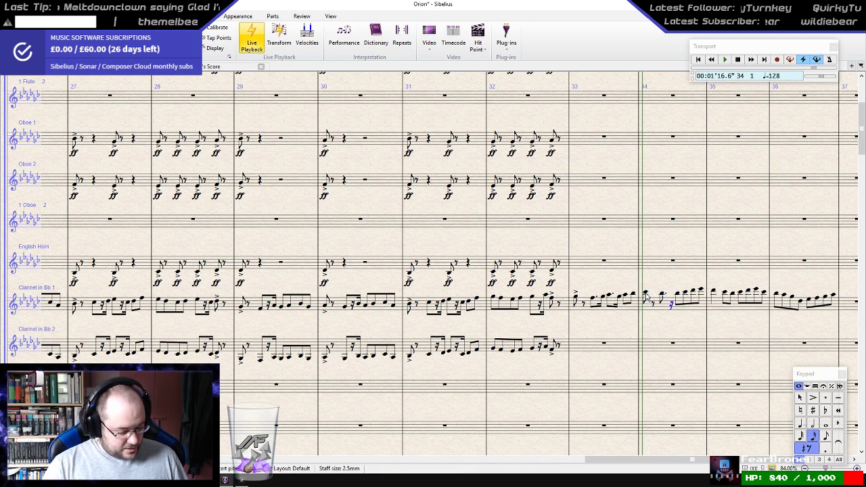
pyautogui.press('a')
# - Turn the next pair of eighth notes in bar 34 of Clarinet in Bb 1 into a dotted eighth and a sixteenth-note C
pyautogui.press('Right')
pyautogui.press('KP_Decimal')
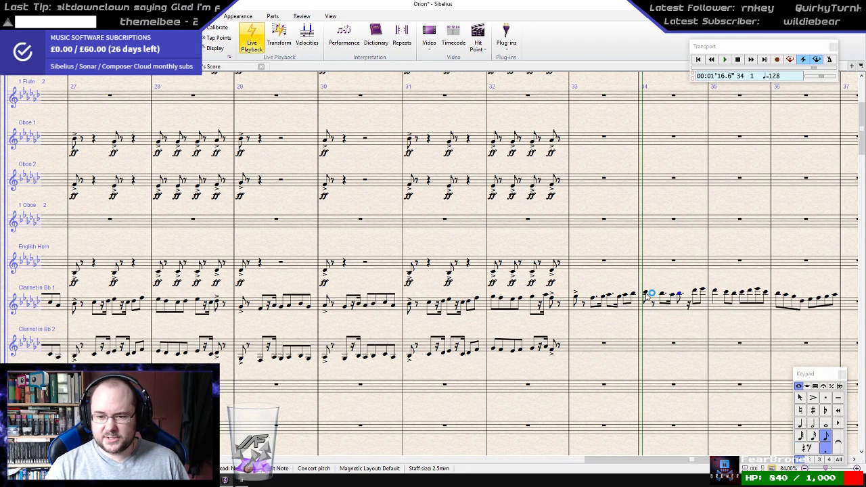
pyautogui.press('Right')
pyautogui.press('c')
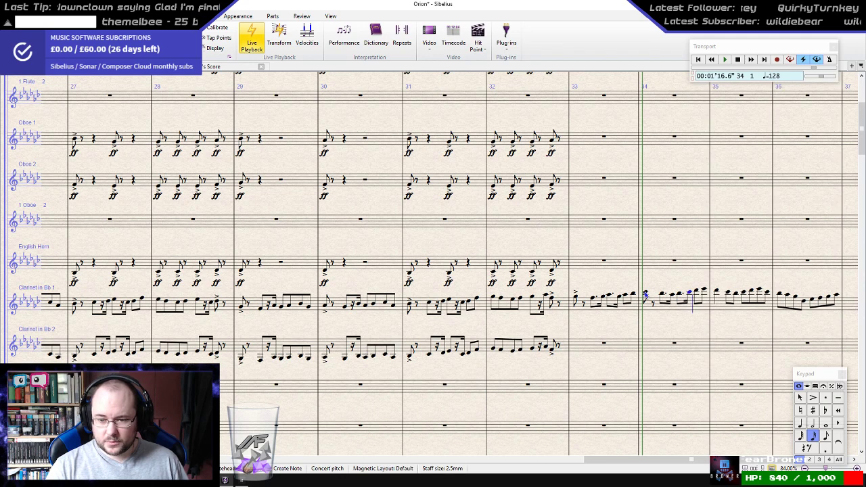
# - In bar 35 of Clarinet in Bb 1, shorten the opening note to an eighth, dot the following eighth and add a sixteenth-note B
pyautogui.press('Right')
pyautogui.press('Right')
pyautogui.press('Right')
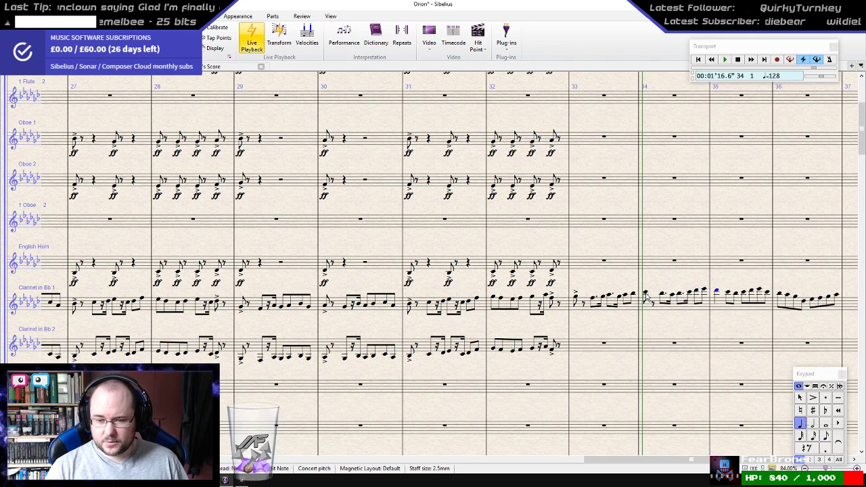
pyautogui.press('KP_3')
pyautogui.press('Right')
pyautogui.press('Right')
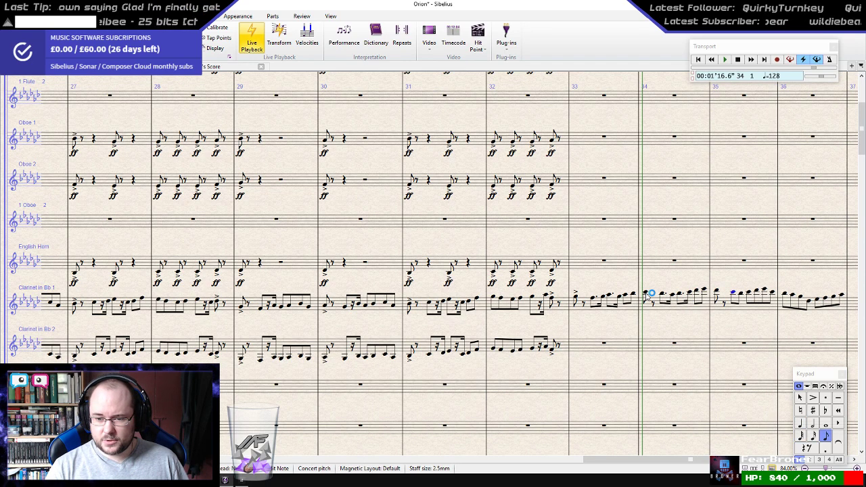
pyautogui.press('KP_Decimal')
pyautogui.press('Right')
pyautogui.press('b')
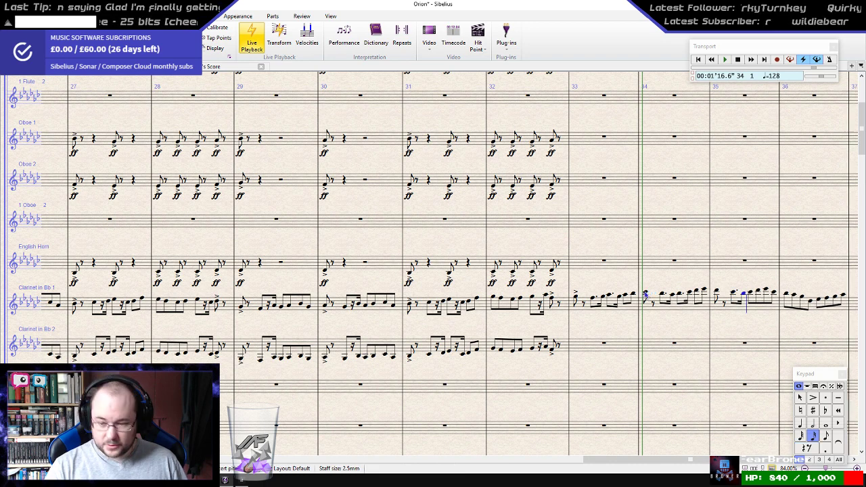
# - Turn the next pair of eighth notes in bar 35 of Clarinet in Bb 1 into a dotted eighth and a sixteenth-note D
pyautogui.press('Right')
pyautogui.press('0')
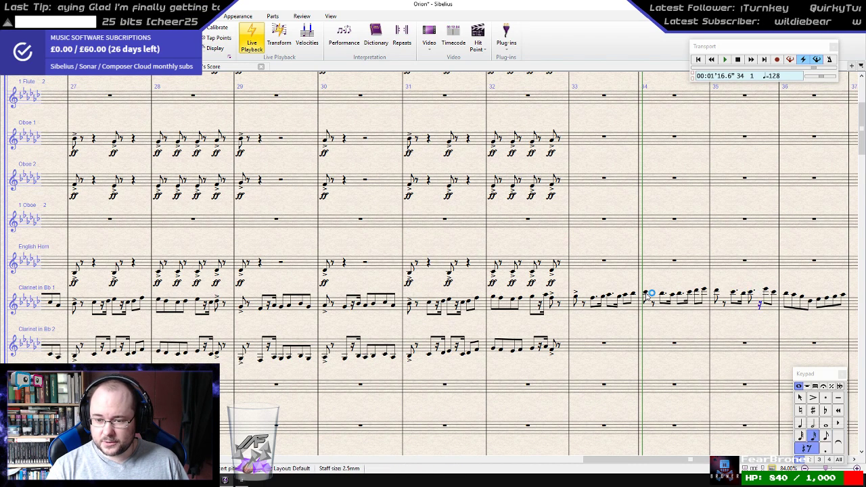
pyautogui.press('d')
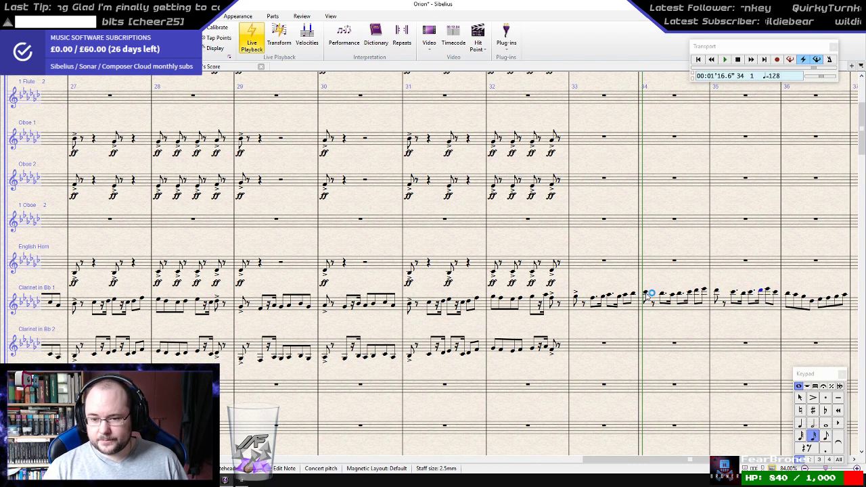
# - Copy bars 33 to 36 of Clarinet in Bb 1 to the Clarinet in Bb 2 staff and transpose the copy down an octave
pyautogui.moveTo(803, 275); pyautogui.dragTo(651, 276)
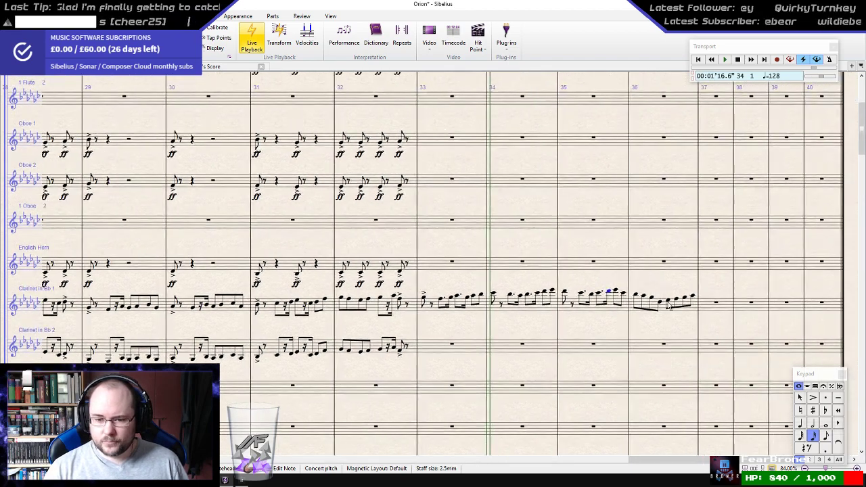
pyautogui.click(668, 301)
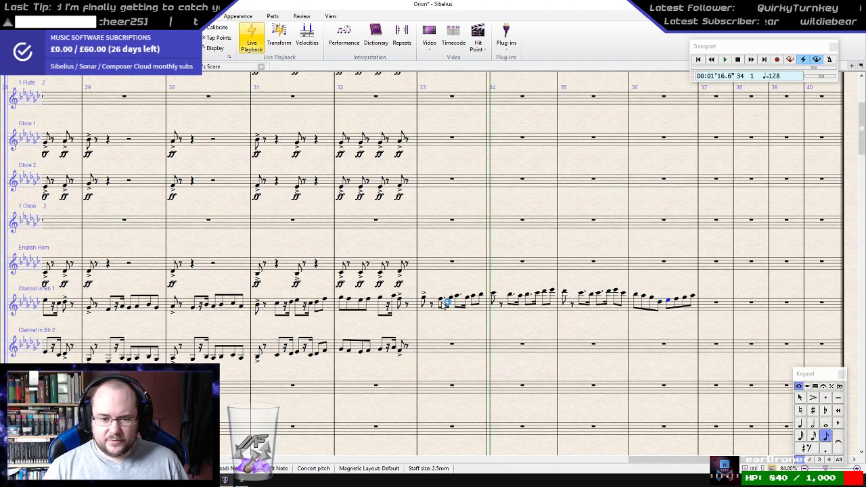
pyautogui.click(424, 300)
pyautogui.keyDown('shift'); pyautogui.click(693, 303); pyautogui.keyUp('shift')
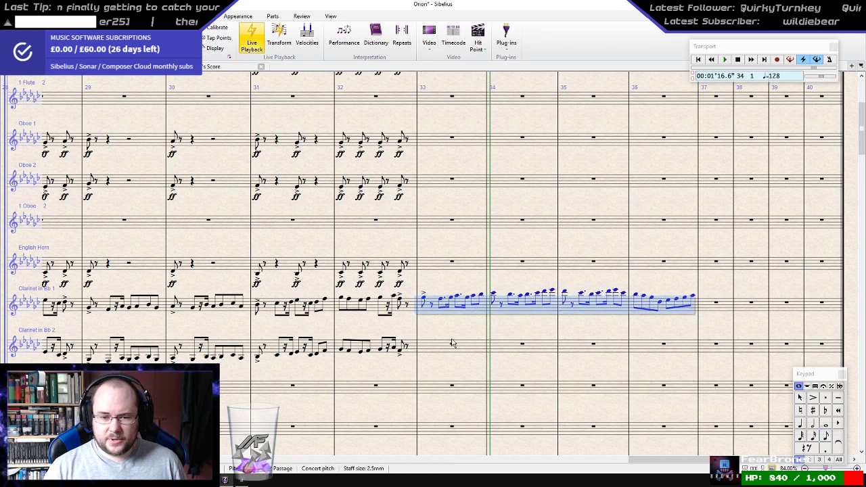
pyautogui.keyDown('alt'); pyautogui.click(427, 350); pyautogui.keyUp('alt')
pyautogui.hotkey('ctrl', 'Down')
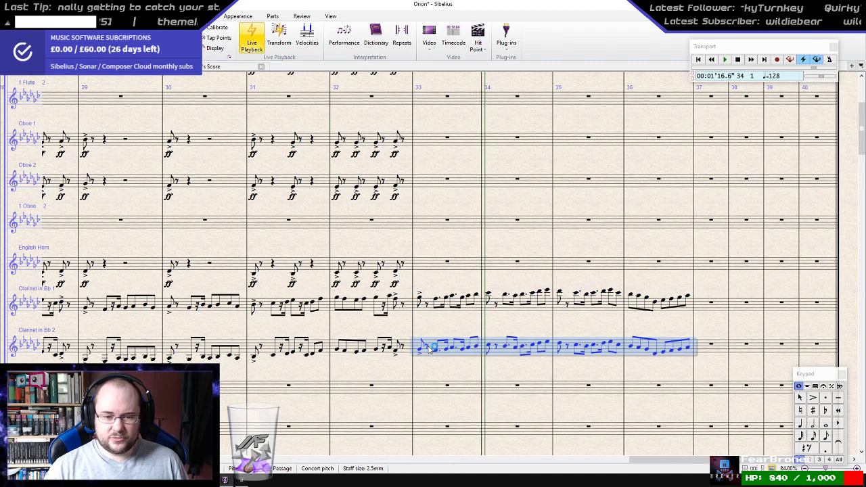
# - Select bars 33 to 36 in both clarinet staves and play the passage back
pyautogui.keyDown('shift'); pyautogui.click(422, 298); pyautogui.keyUp('shift')
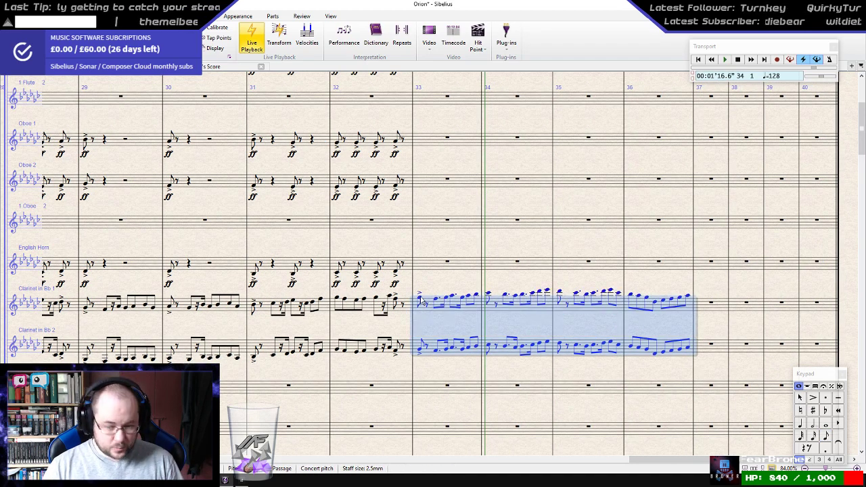
pyautogui.press('p')
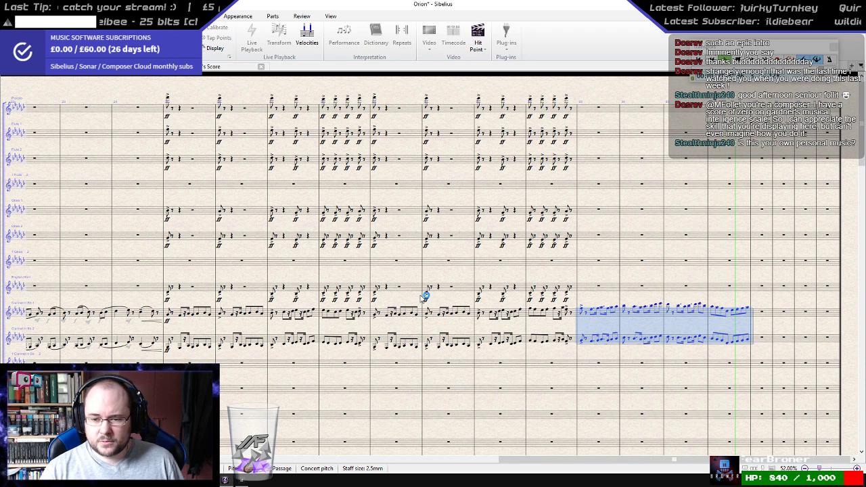
# - Stop playback and remove the dots from both dotted eighth notes in bar 33 of Clarinet in Bb 1, leaving sixteenth rests
pyautogui.press('space')
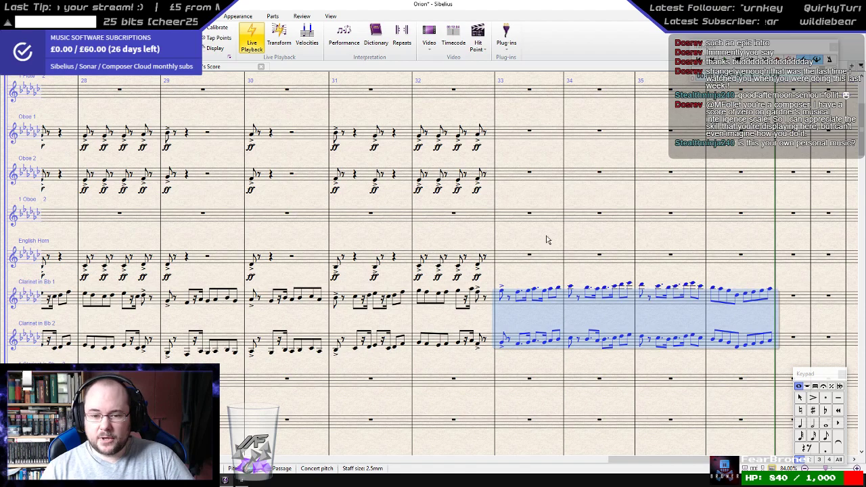
pyautogui.moveTo(547, 239); pyautogui.dragTo(433, 199)
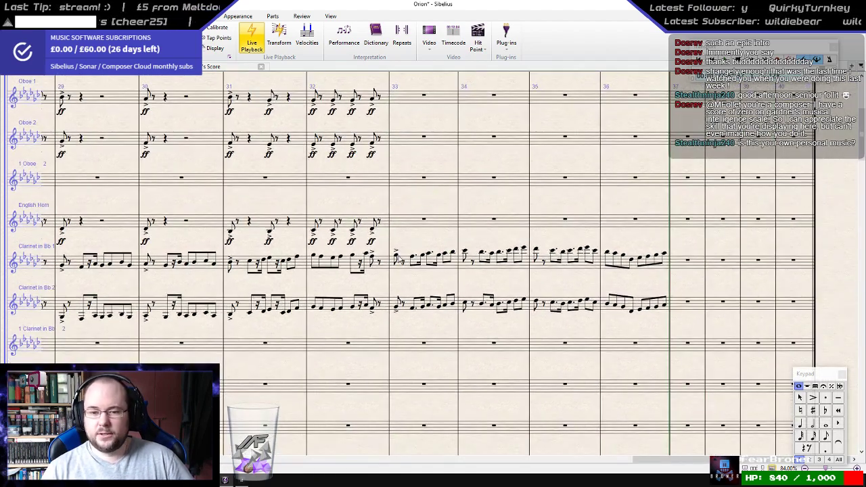
pyautogui.click(397, 258)
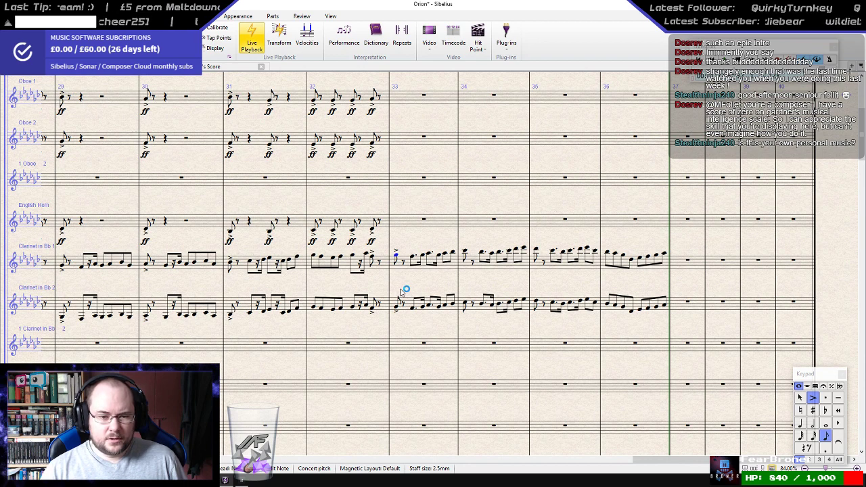
pyautogui.click(414, 257)
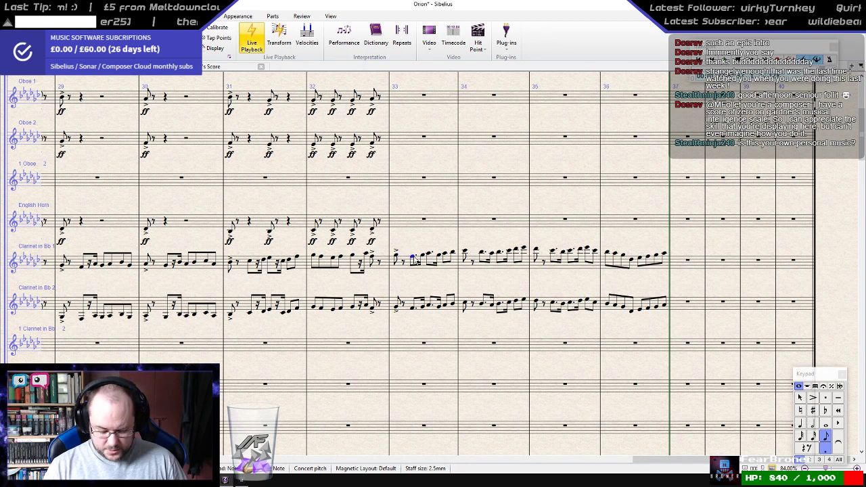
pyautogui.press('KP_Decimal')
pyautogui.press('Right')
pyautogui.press('Right')
pyautogui.press('Left')
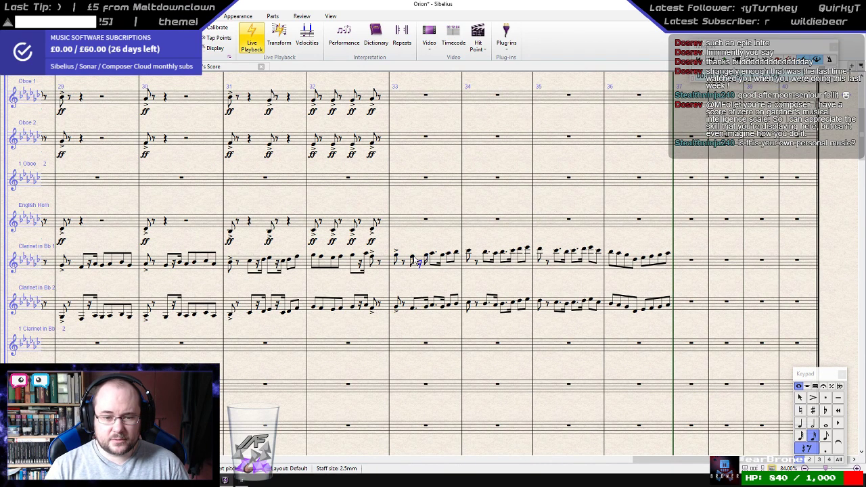
pyautogui.press('Right')
pyautogui.press('Right')
pyautogui.press('KP_Decimal')
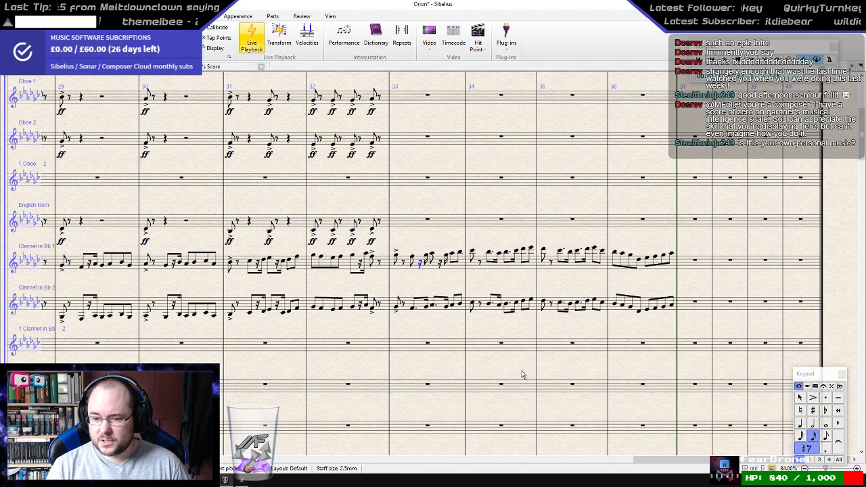
# - Beam the notes in bar 33 of Clarinet in Bb 1 across both sixteenth rests
pyautogui.press('F9')
pyautogui.press('KP_8')
pyautogui.press('Right')
pyautogui.press('Right')
pyautogui.press('Right')
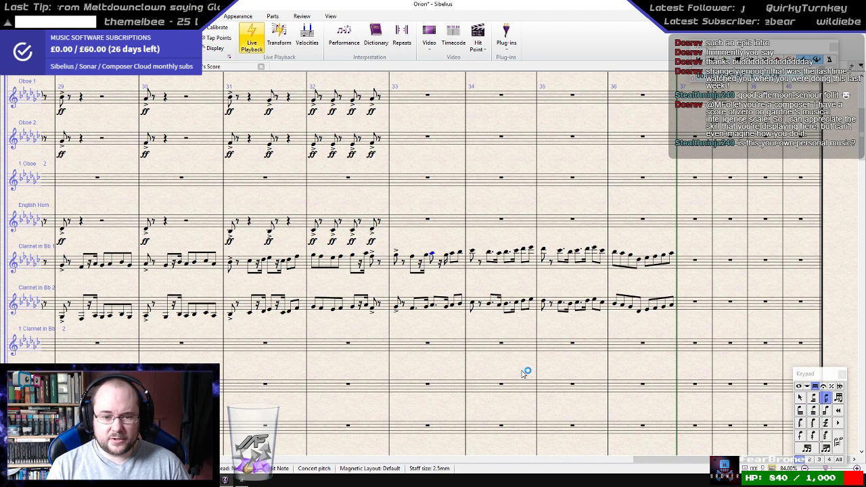
pyautogui.press('KP_8')
# - In bar 34 of Clarinet in Bb 1, undot the first dotted eighth note and beam its group across the sixteenth rest
pyautogui.press('Right')
pyautogui.press('Right')
pyautogui.press('Right')
pyautogui.press('Right')
pyautogui.press('Right')
pyautogui.press('Right')
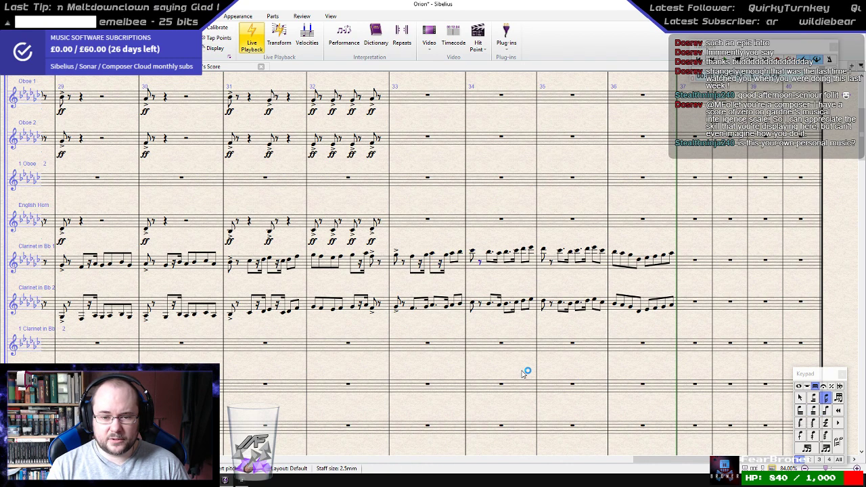
pyautogui.press('KP_Add')
pyautogui.press('KP_Add')
pyautogui.press('KP_Add')
pyautogui.press('KP_Add')
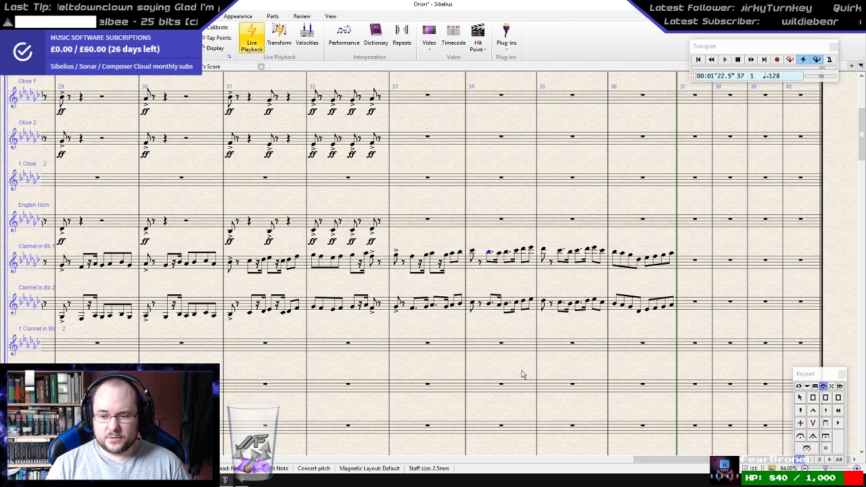
pyautogui.press('KP_Decimal')
pyautogui.press('Right')
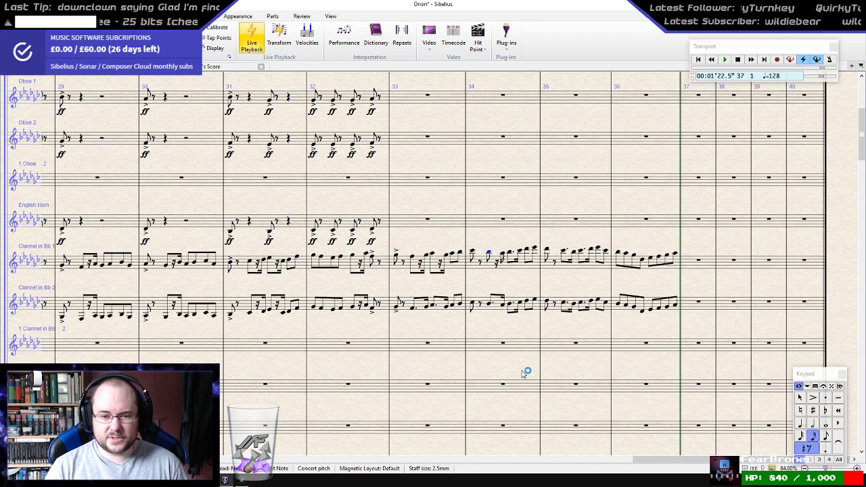
pyautogui.press('KP_Add')
pyautogui.press('KP_Add')
pyautogui.press('KP_8')
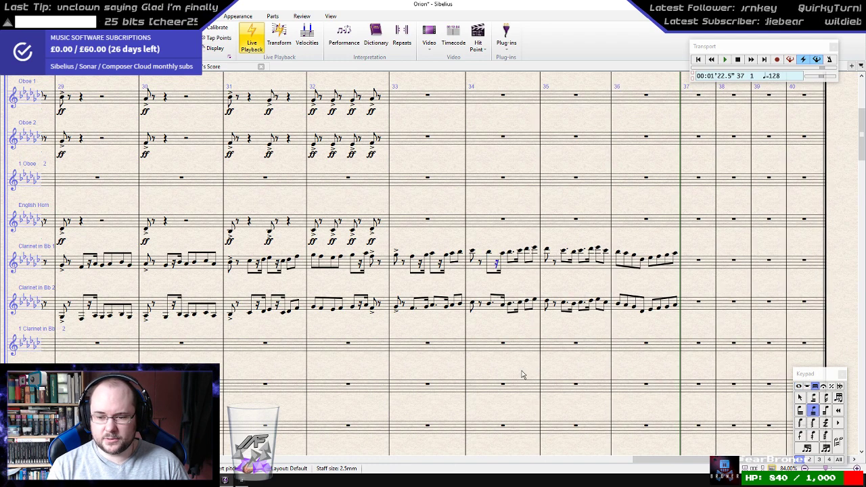
# - Undot the second dotted eighth note in bar 34 of Clarinet in Bb 1 and beam across the sixteenth rest after it
pyautogui.press('Right')
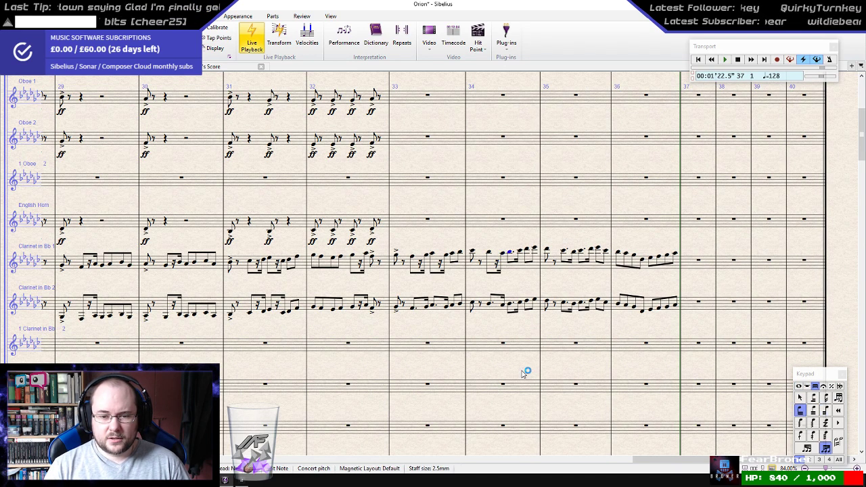
pyautogui.press('KP_Add')
pyautogui.press('KP_Add')
pyautogui.press('KP_Add')
pyautogui.press('KP_Add')
pyautogui.press('KP_Decimal')
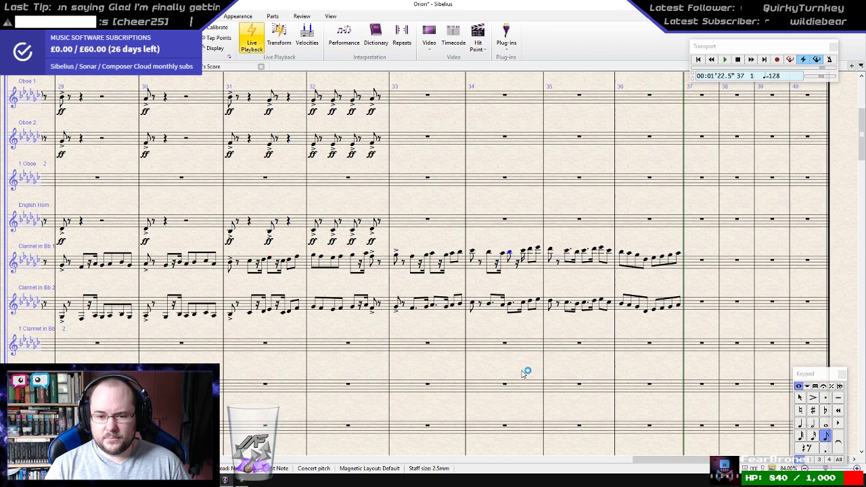
pyautogui.press('Right')
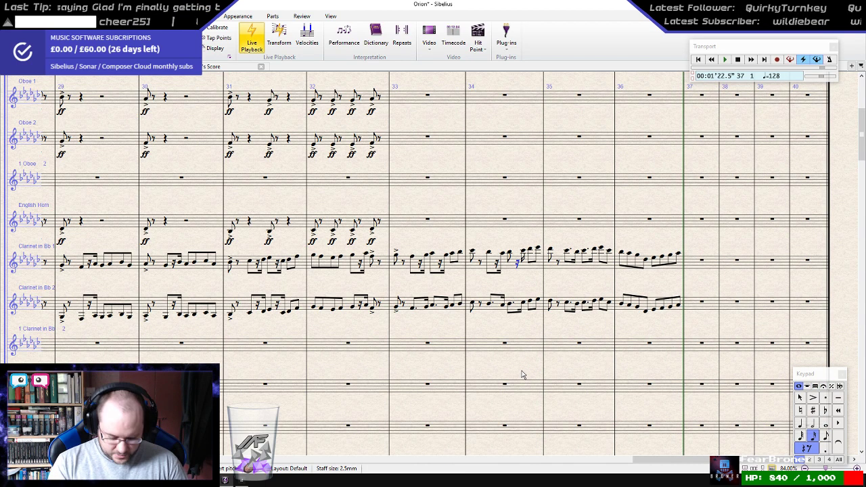
pyautogui.press('KP_8')
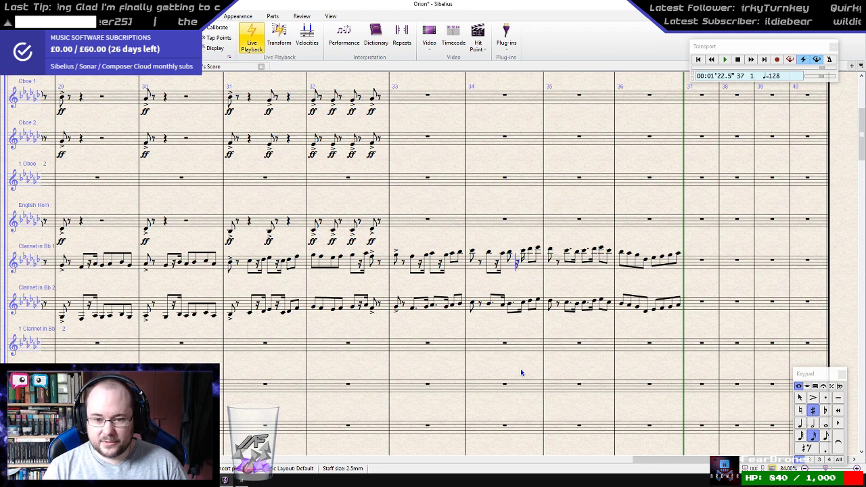
pyautogui.press('KP_Add')
pyautogui.press('KP_Add')
pyautogui.press('KP_8')
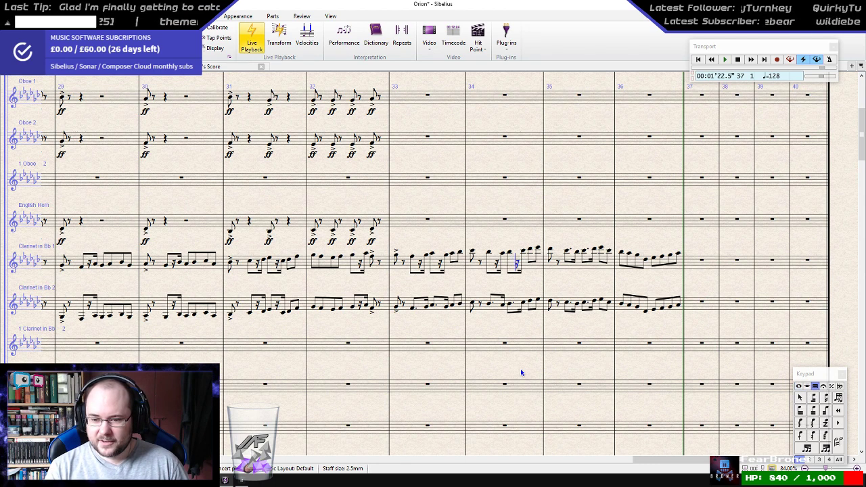
# - In bar 35 of Clarinet in Bb 1, undot the first dotted eighth note and beam its group across the sixteenth rest
pyautogui.press('Right')
pyautogui.press('Right')
pyautogui.press('Right')
pyautogui.press('Right')
pyautogui.press('Right')
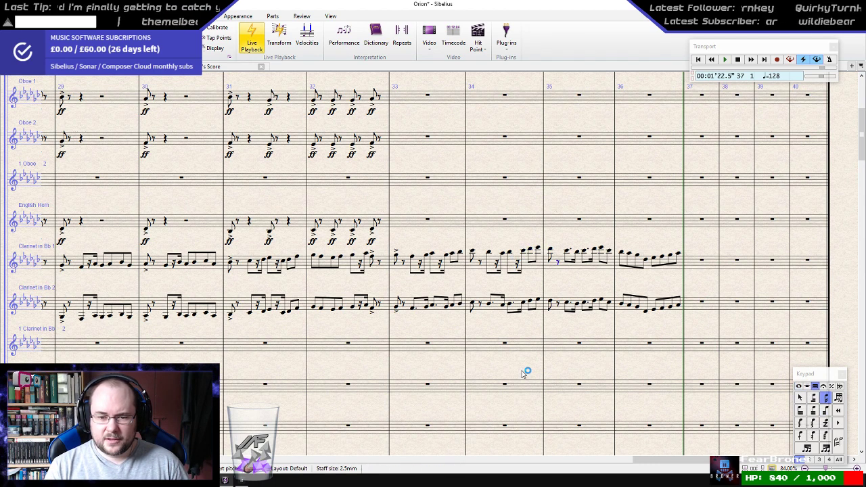
pyautogui.press('KP_Add')
pyautogui.press('KP_Add')
pyautogui.press('KP_Add')
pyautogui.press('KP_Add')
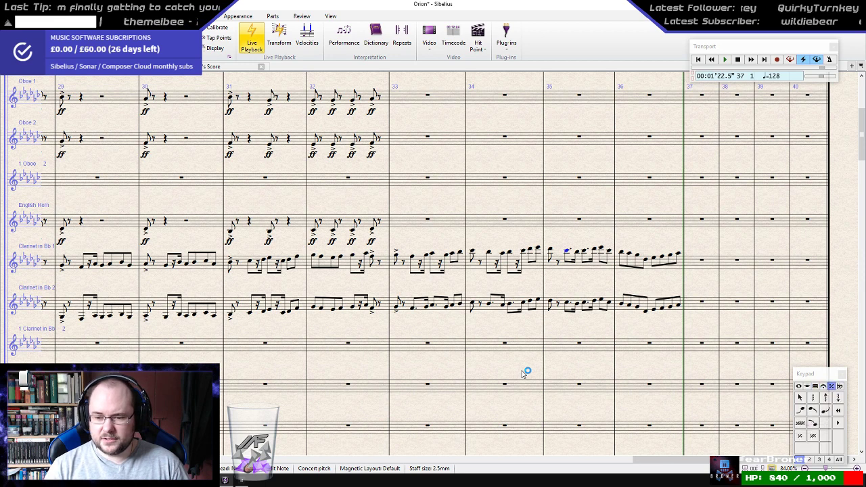
pyautogui.press('KP_3')
pyautogui.press('Right')
pyautogui.press('KP_Add')
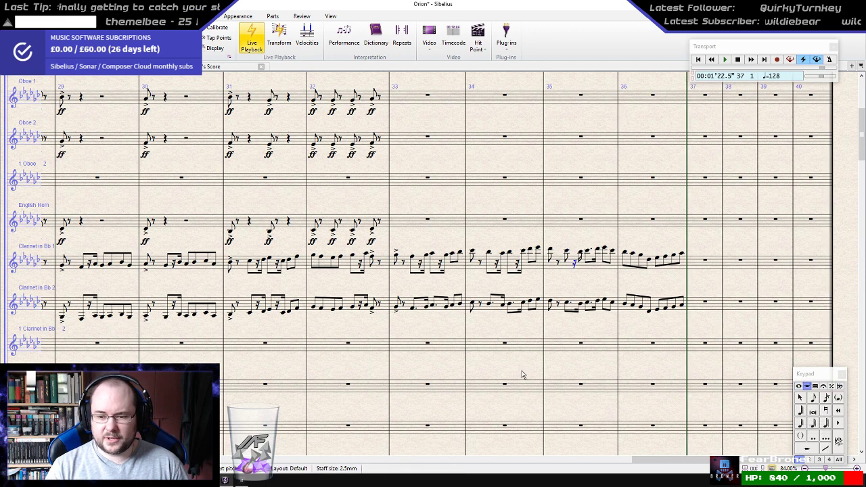
pyautogui.press('KP_Add')
# - Undot the second dotted eighth note in bar 35 of Clarinet in Bb 1 and beam across the sixteenth rest after it
pyautogui.press('Right')
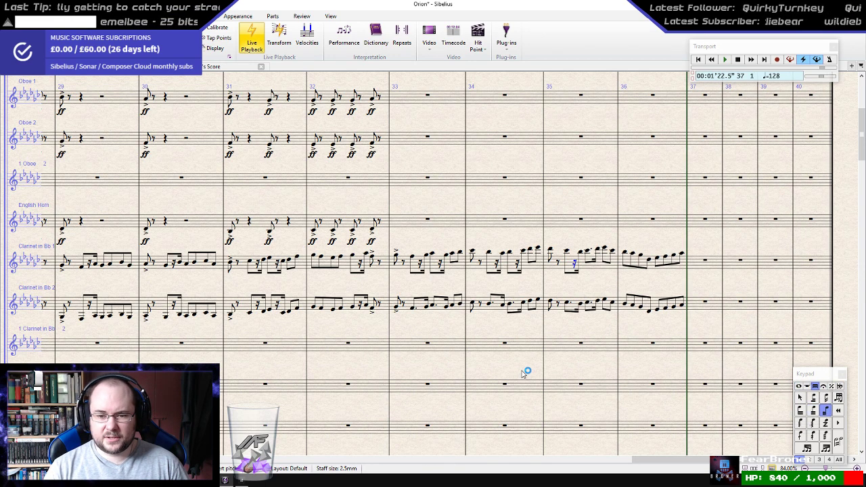
pyautogui.press('KP_Add')
pyautogui.press('KP_Add')
pyautogui.press('KP_Add')
pyautogui.press('KP_0')
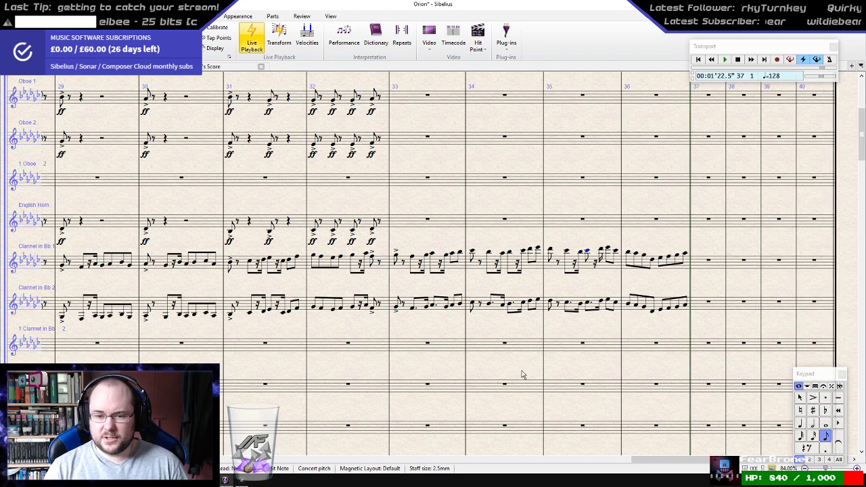
pyautogui.press('KP_Add')
pyautogui.press('KP_Add')
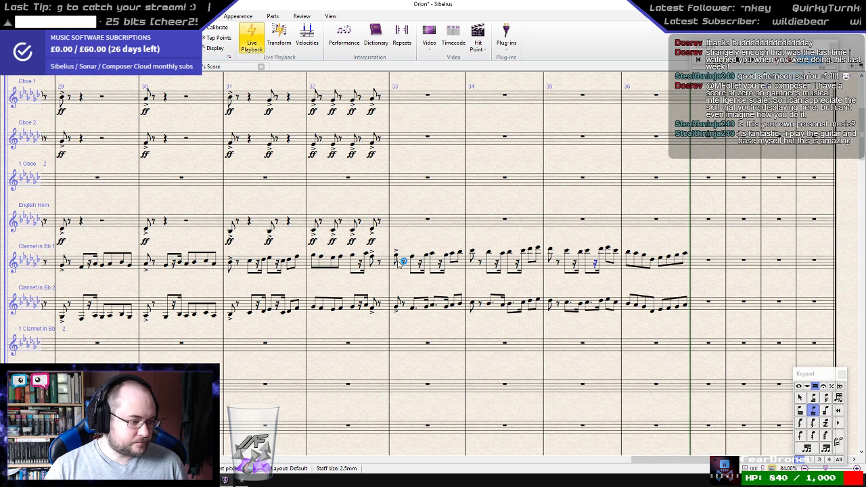
# - Copy bars 33 to 35 of Clarinet in Bb 1 over the same bars of Clarinet in Bb 2 and transpose the copy down an octave
pyautogui.click(398, 262)
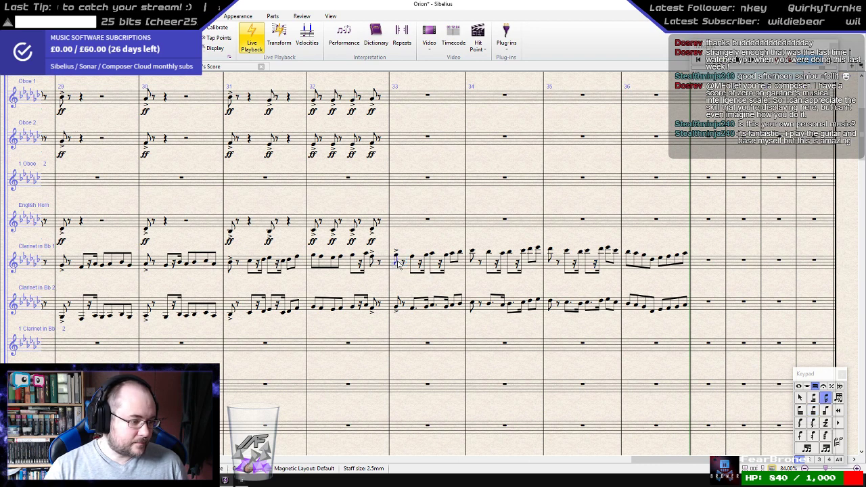
pyautogui.click(619, 267)
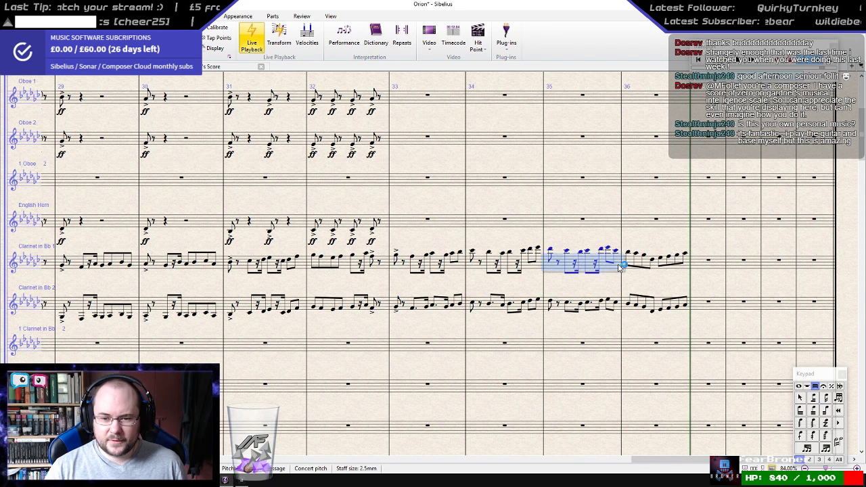
pyautogui.click(397, 260)
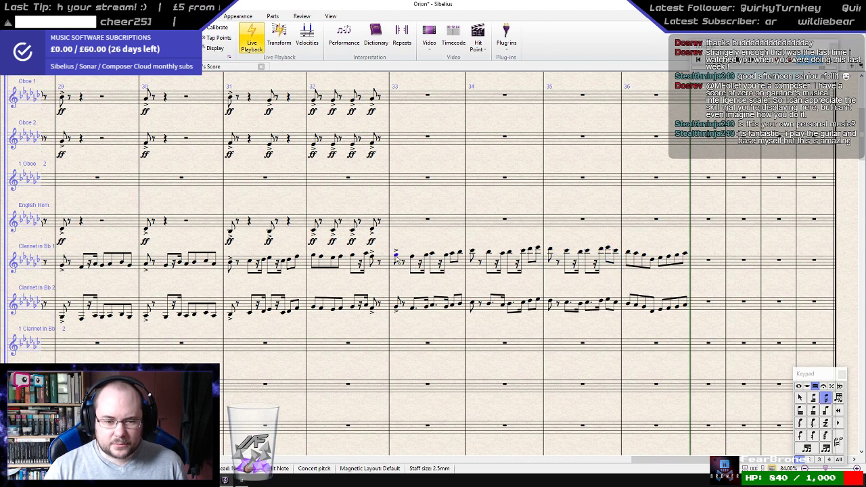
pyautogui.keyDown('shift'); pyautogui.click(621, 254); pyautogui.keyUp('shift')
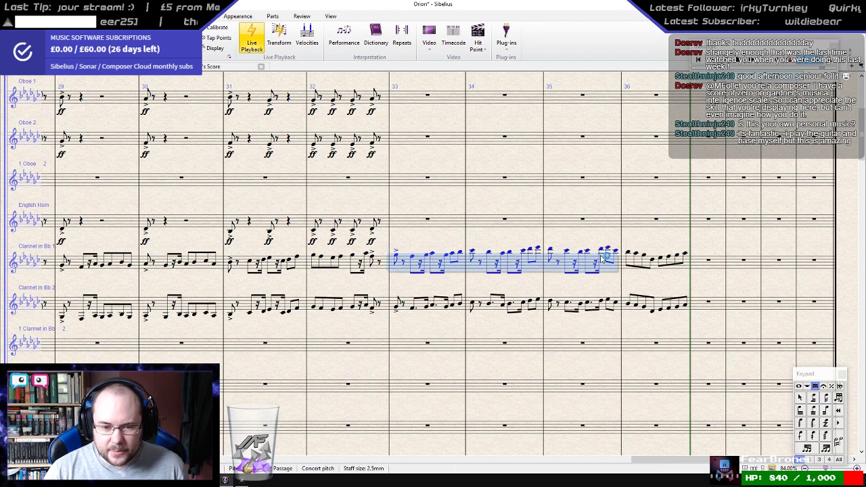
pyautogui.keyDown('alt'); pyautogui.click(396, 307); pyautogui.keyUp('alt')
pyautogui.hotkey('ctrl', 'Down')
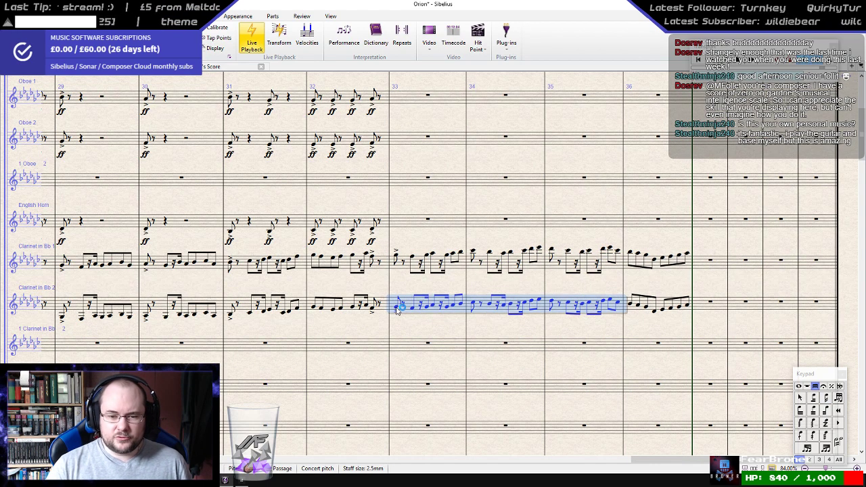
# - Select bars 29 to 35 in both clarinet staves, play the passage from bar 29, and stop playback
pyautogui.keyDown('shift'); pyautogui.click(397, 260); pyautogui.keyUp('shift')
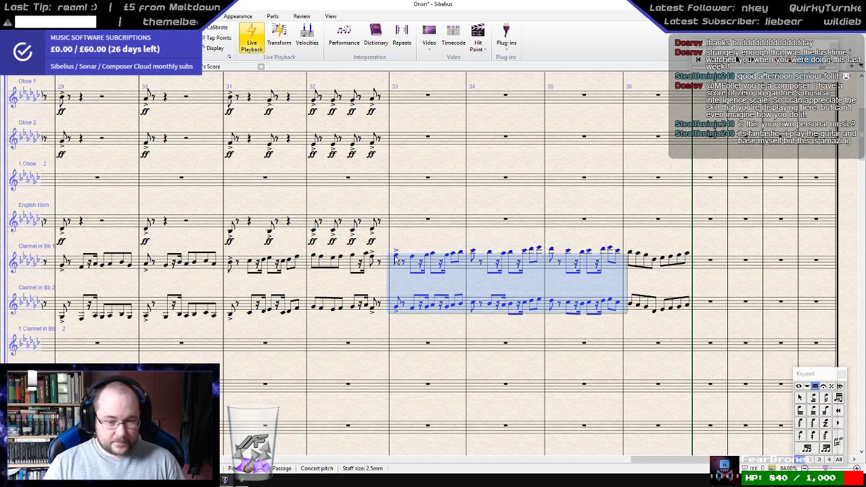
pyautogui.moveTo(178, 239); pyautogui.dragTo(284, 232)
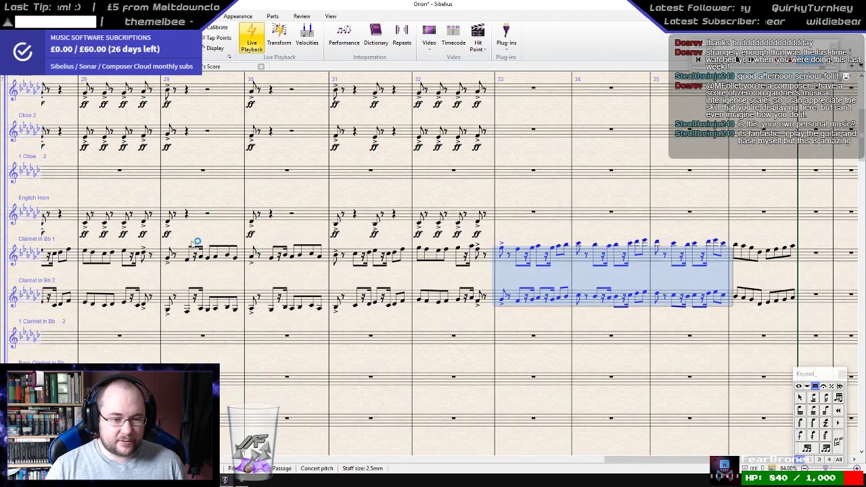
pyautogui.keyDown('shift'); pyautogui.click(174, 259); pyautogui.keyUp('shift')
pyautogui.hotkey('ctrl', '-')
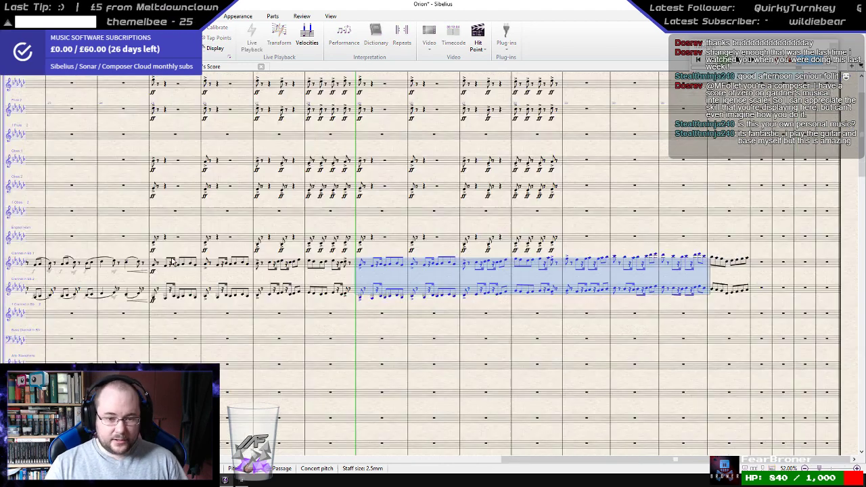
pyautogui.press('p')
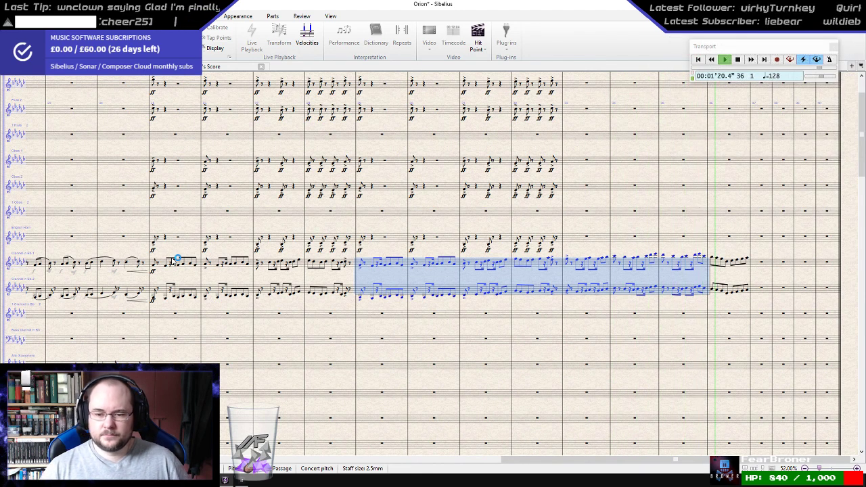
pyautogui.press('space')
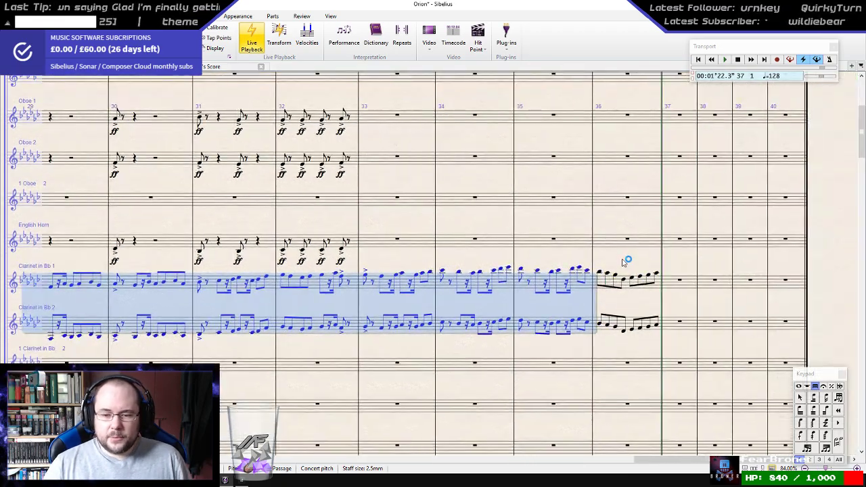
pyautogui.click(623, 262)
pyautogui.click(634, 323)
pyautogui.keyDown('shift'); pyautogui.click(365, 277); pyautogui.keyUp('shift')
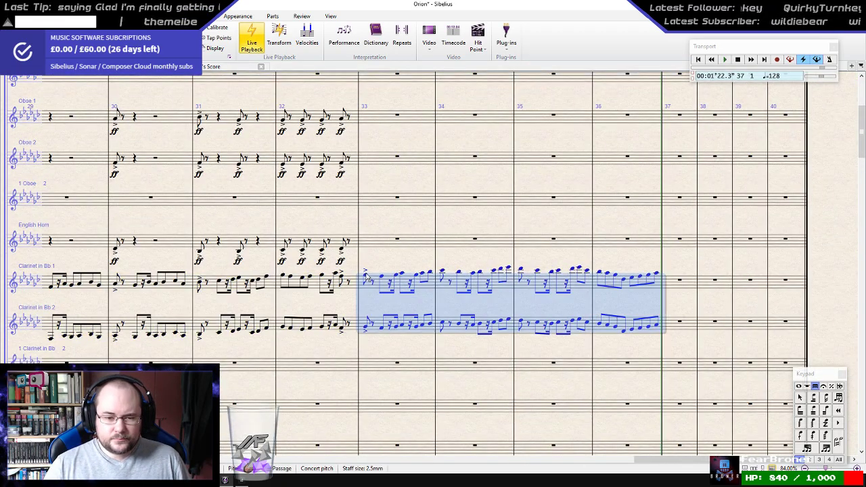
pyautogui.moveTo(401, 212); pyautogui.dragTo(636, 213)
pyautogui.click(553, 338)
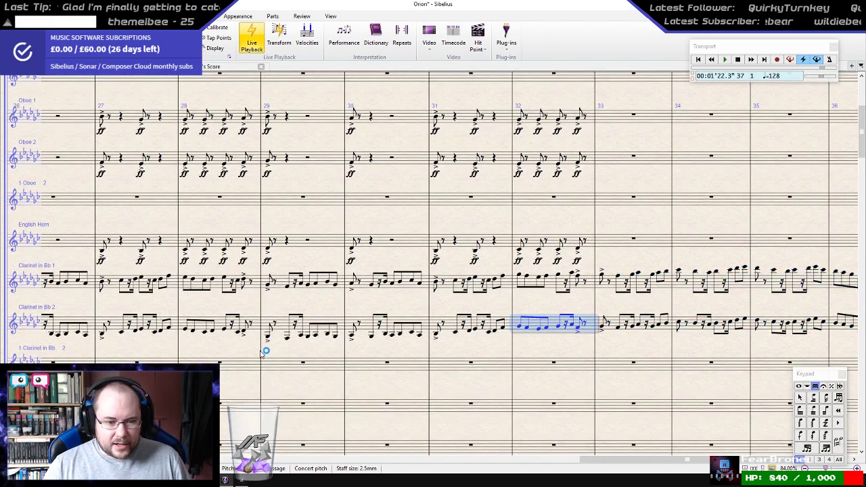
pyautogui.scroll(-5, 262, 353)
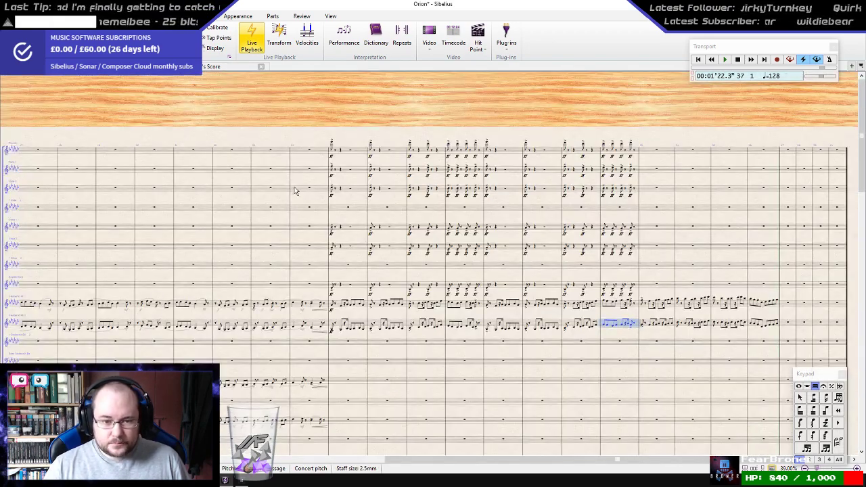
# - Copy bars 25 to 32 of all staves, from Piccolo down to the lowest percussion, into the score starting at bar 37
pyautogui.keyDown('shift'); pyautogui.click(350, 156); pyautogui.keyUp('shift')
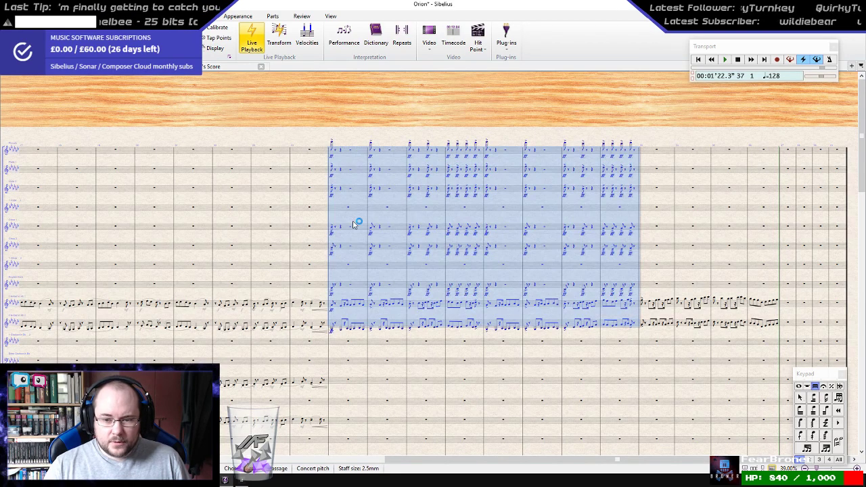
pyautogui.scroll(-10, 354, 227)
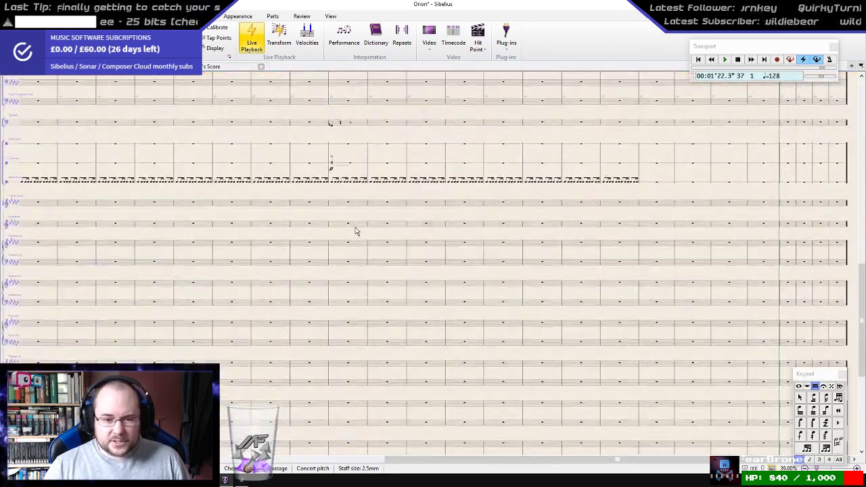
pyautogui.scroll(5, 355, 232)
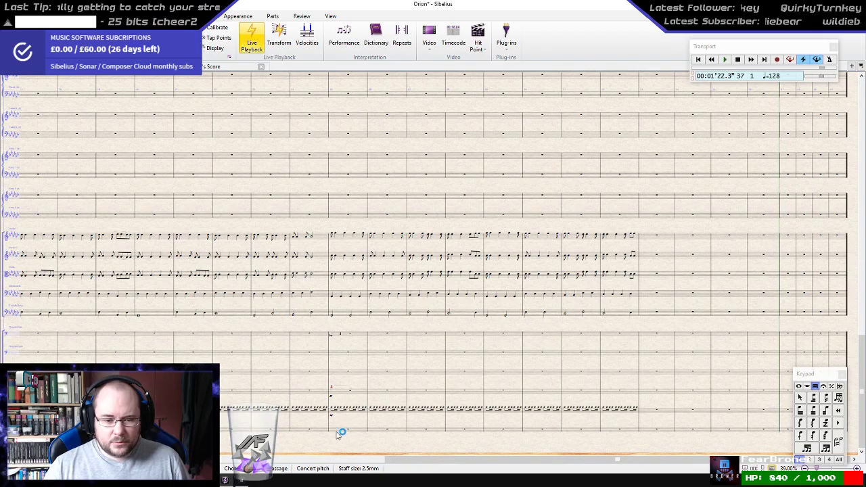
pyautogui.keyDown('shift'); pyautogui.click(337, 433); pyautogui.keyUp('shift')
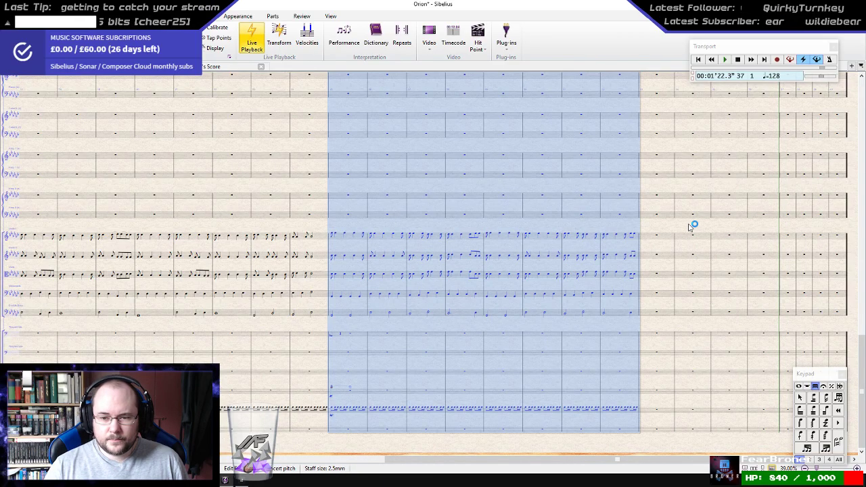
pyautogui.moveTo(689, 227); pyautogui.dragTo(324, 360)
pyautogui.scroll(10, 415, 354)
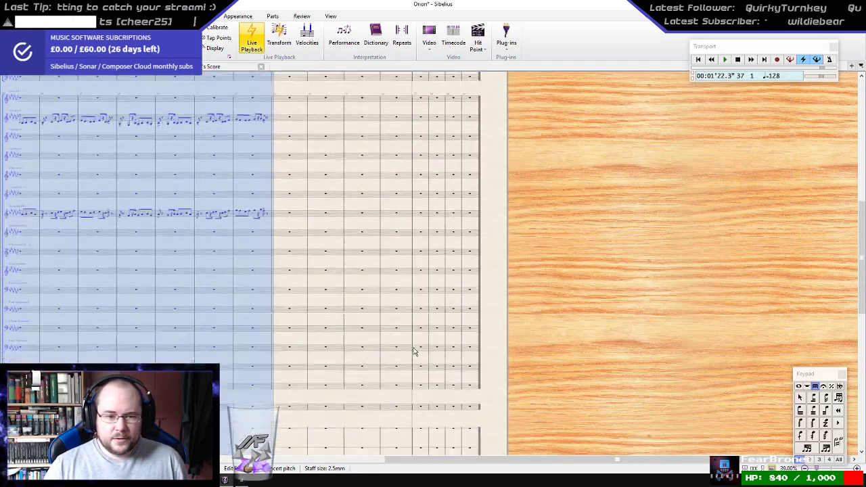
pyautogui.scroll(10, 415, 351)
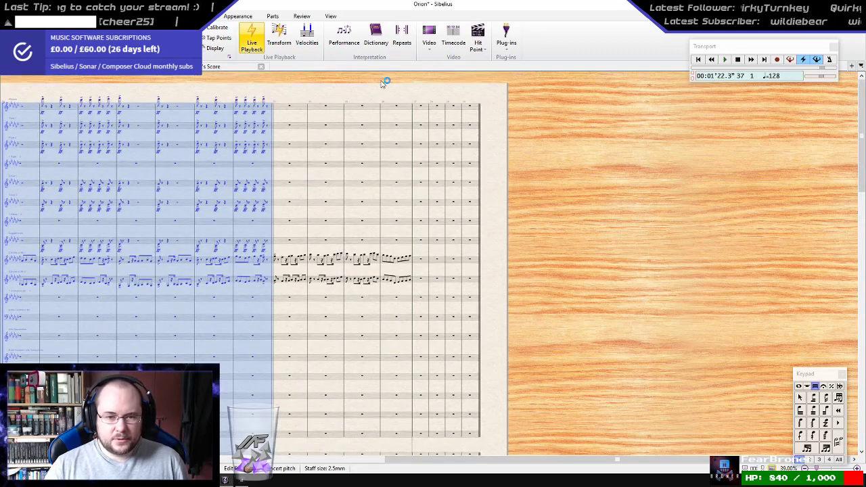
pyautogui.keyDown('alt'); pyautogui.click(418, 109); pyautogui.keyUp('alt')
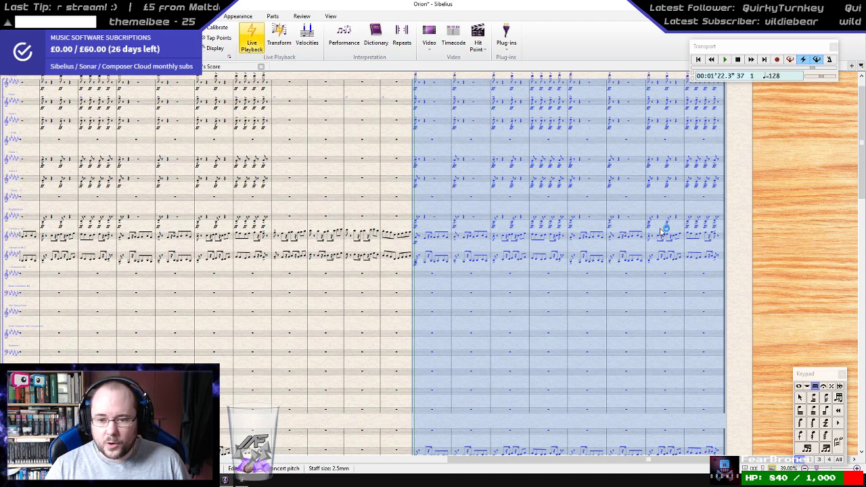
pyautogui.press('Escape')
# - Review the pasted bars 37 to 44, play the score from bar 36 through bar 44, and stop playback
pyautogui.moveTo(668, 205); pyautogui.dragTo(452, 254)
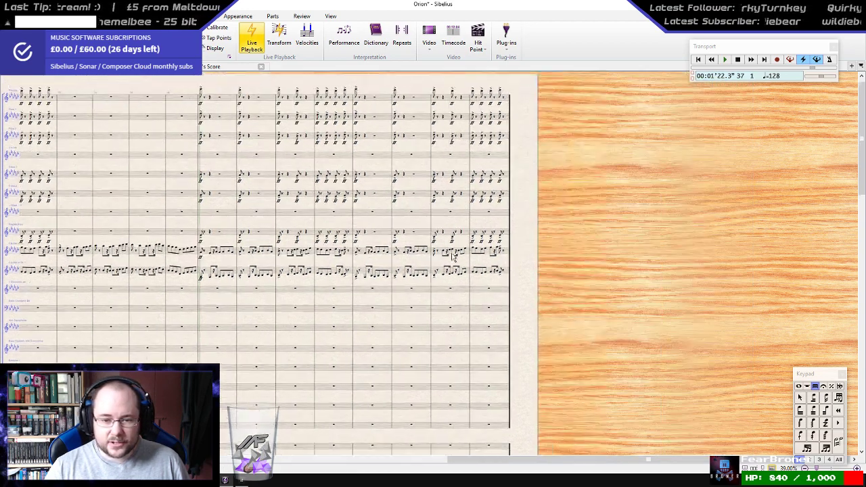
pyautogui.press('alt')
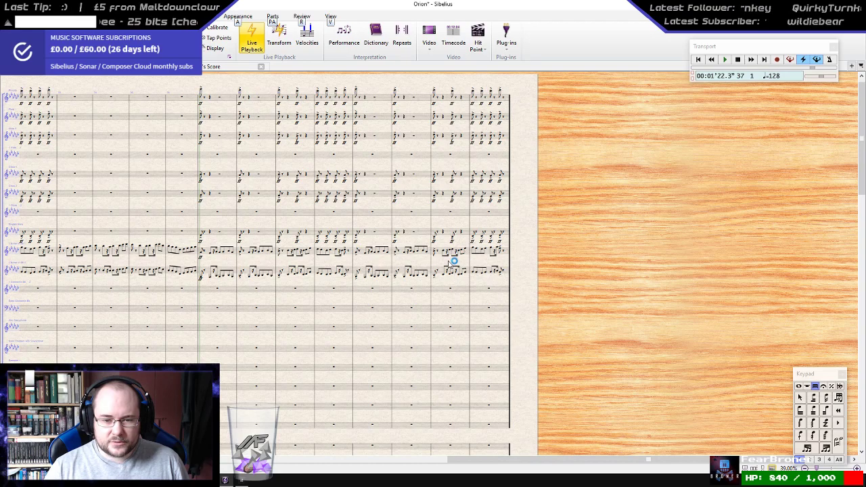
pyautogui.hotkey('shift', 'p')
pyautogui.hscroll(5, 612, 236)
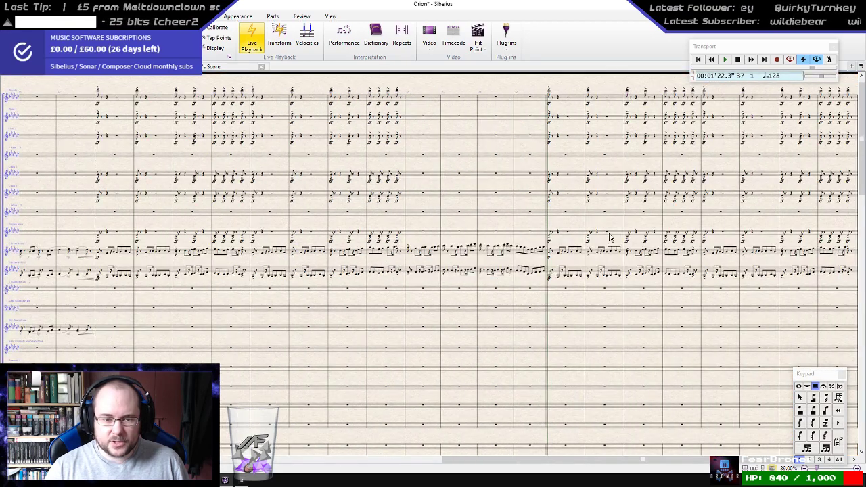
pyautogui.hotkey('shift', 'p')
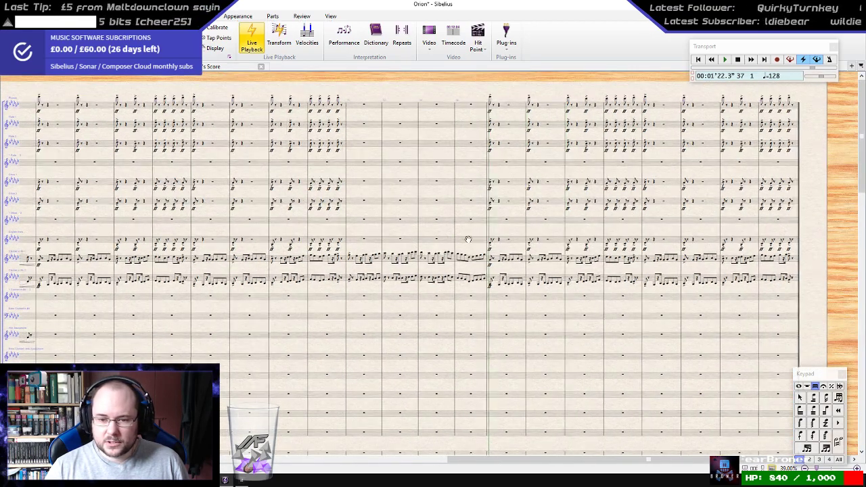
pyautogui.scroll(5, 390, 289)
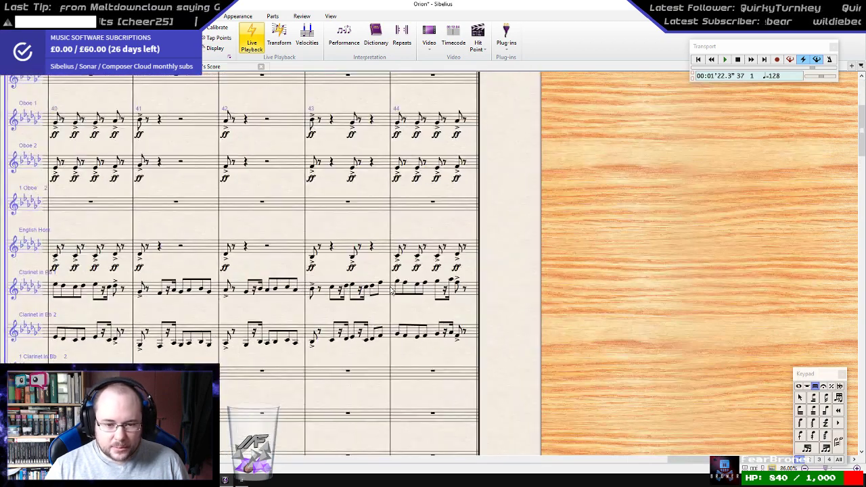
pyautogui.moveTo(341, 221); pyautogui.dragTo(410, 201)
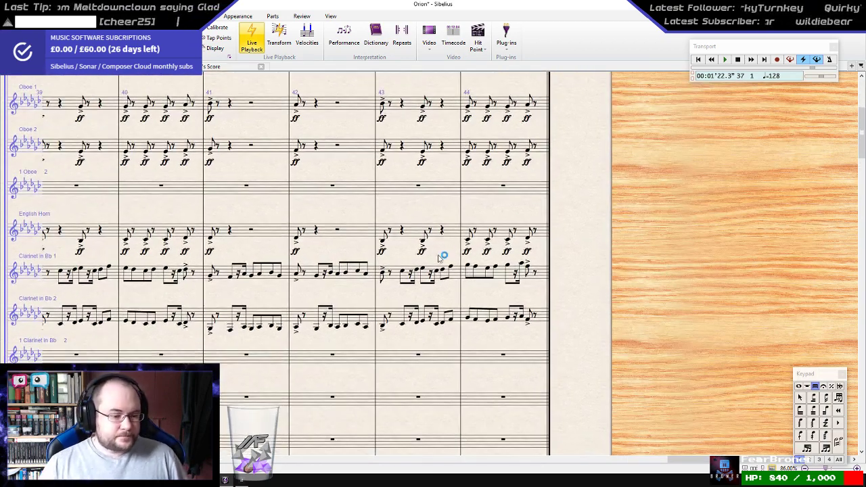
pyautogui.click(545, 323)
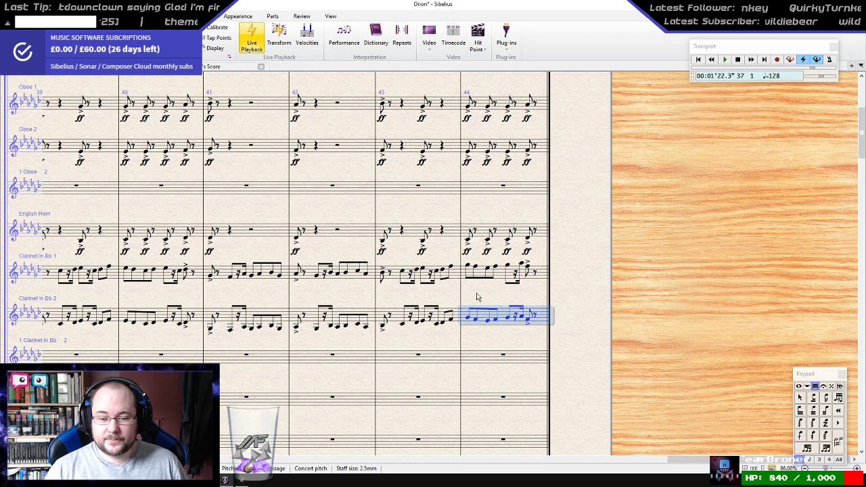
pyautogui.scroll(-2, 465, 289)
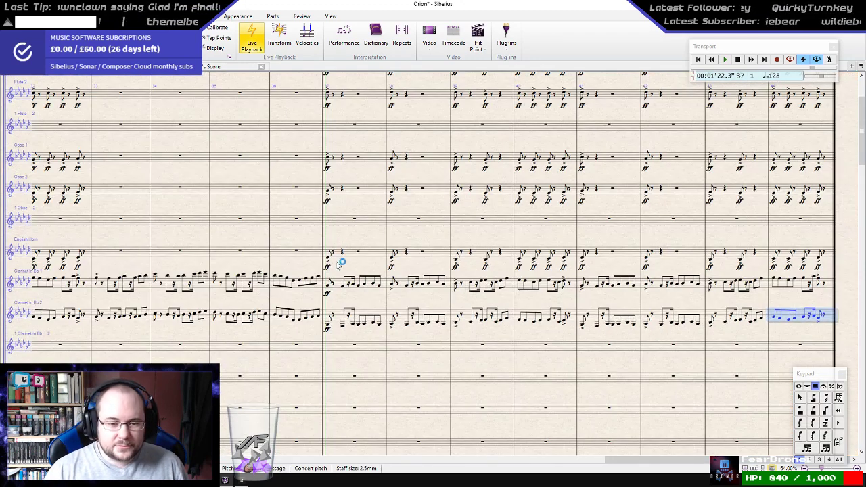
pyautogui.press('Escape')
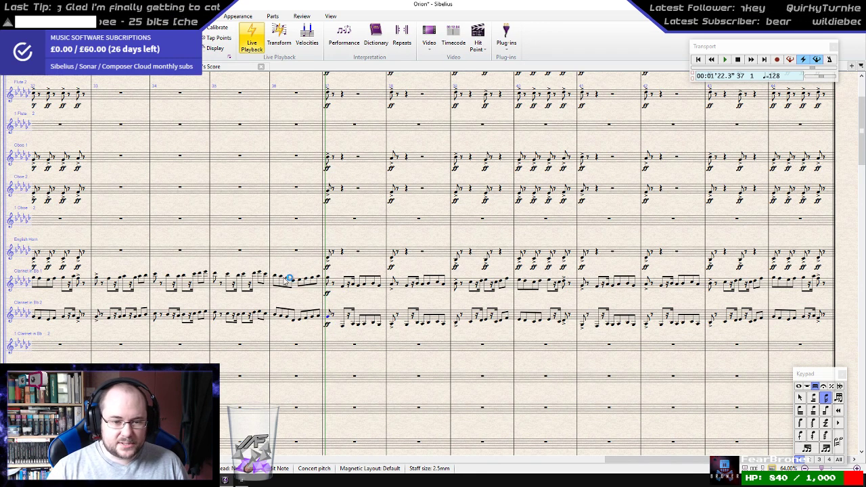
pyautogui.press('p')
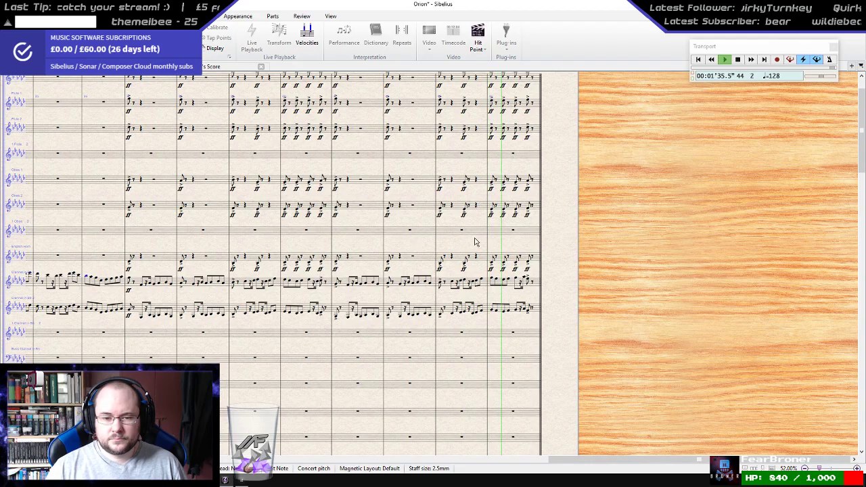
pyautogui.press('space')
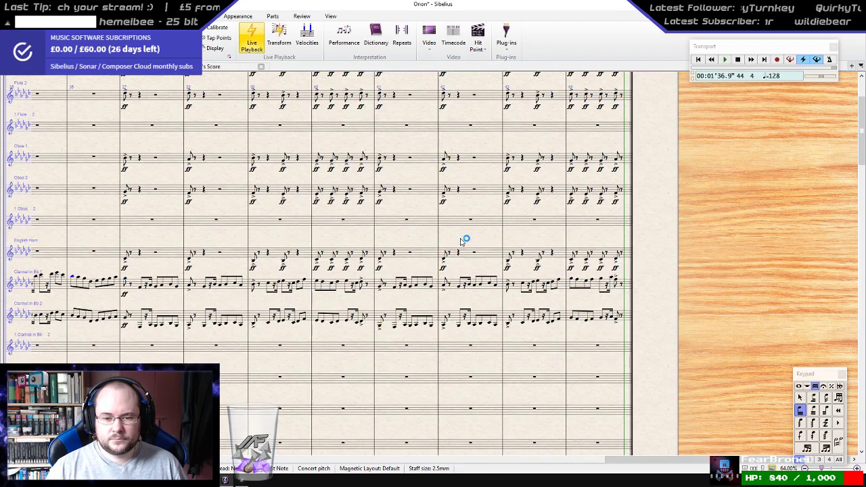
# - Start and stop playback once more, check the track mixer in Sonar, and return to the Sibelius score
pyautogui.press('p')
pyautogui.press('space')
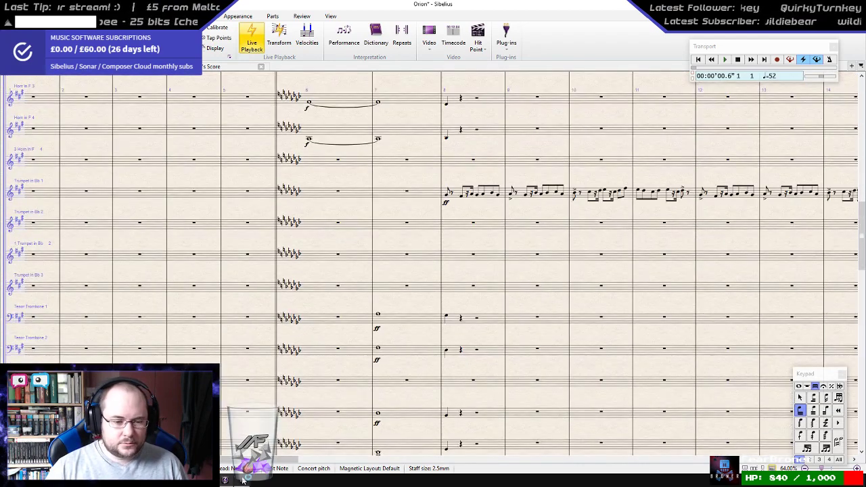
pyautogui.click(242, 480)
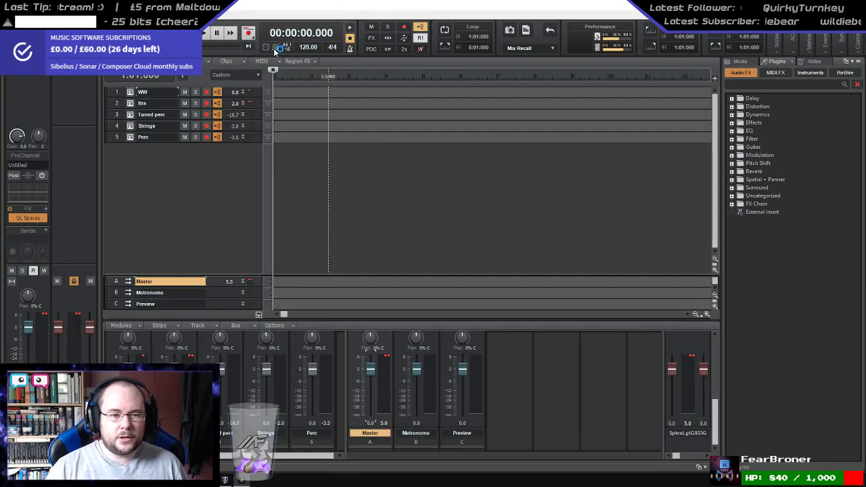
pyautogui.click(226, 480)
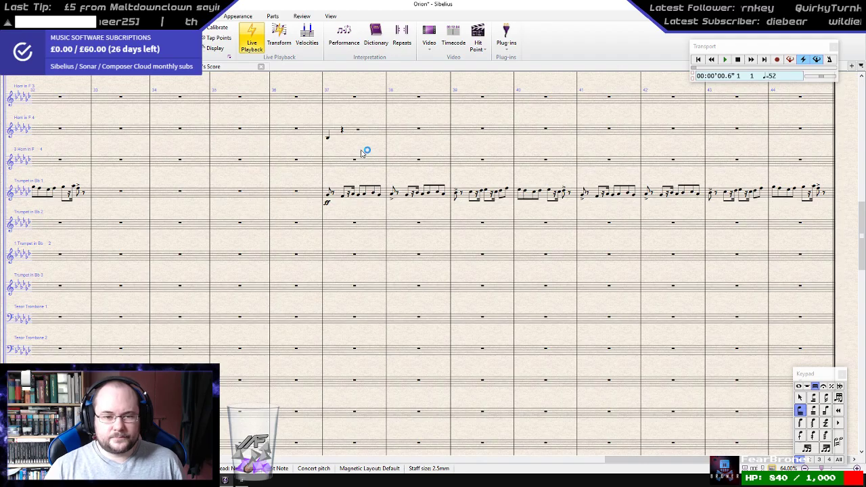
# - Delete the contents of bar 37 in Horn in F 4
pyautogui.click(370, 133)
pyautogui.press('Delete')
# - Step through the Clarinet in Bb 1 melody note by note from bar 41 into bar 43, repeating from bar 41
pyautogui.scroll(7, 346, 247)
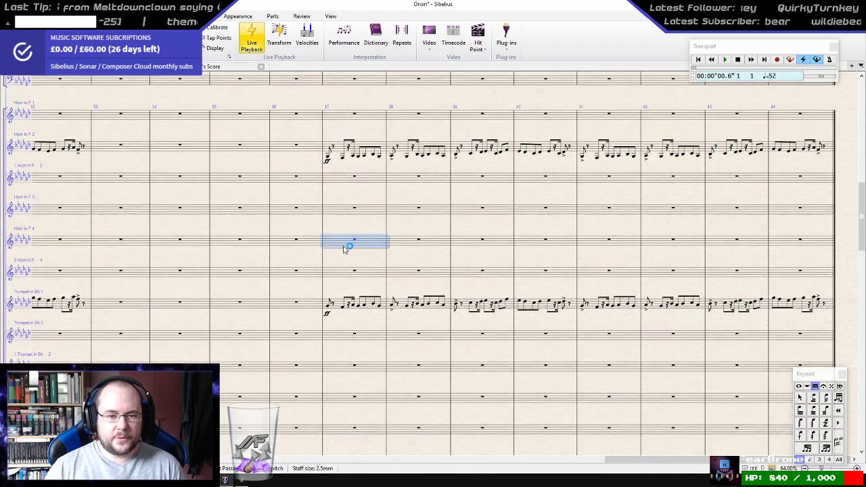
pyautogui.scroll(8, 343, 248)
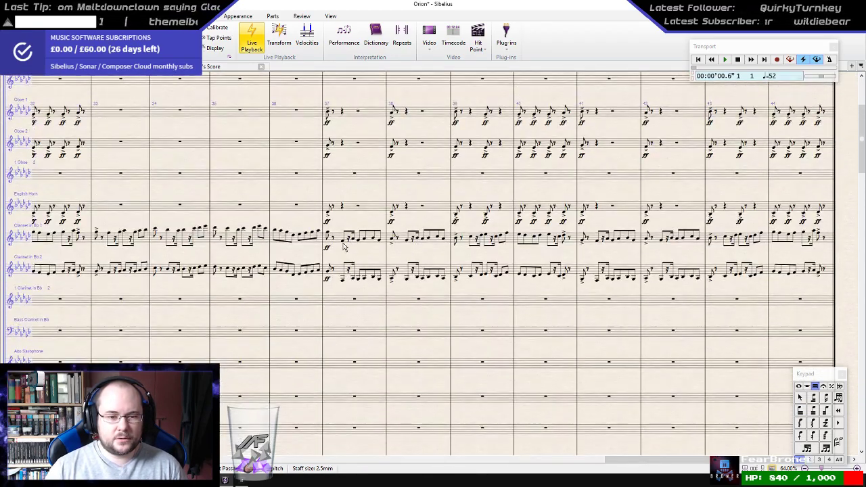
pyautogui.scroll(3, 346, 240)
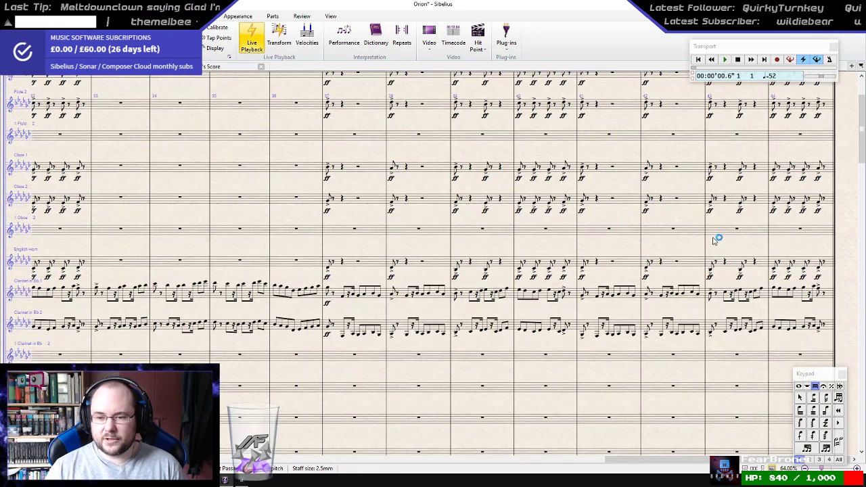
pyautogui.moveTo(723, 240); pyautogui.dragTo(468, 257)
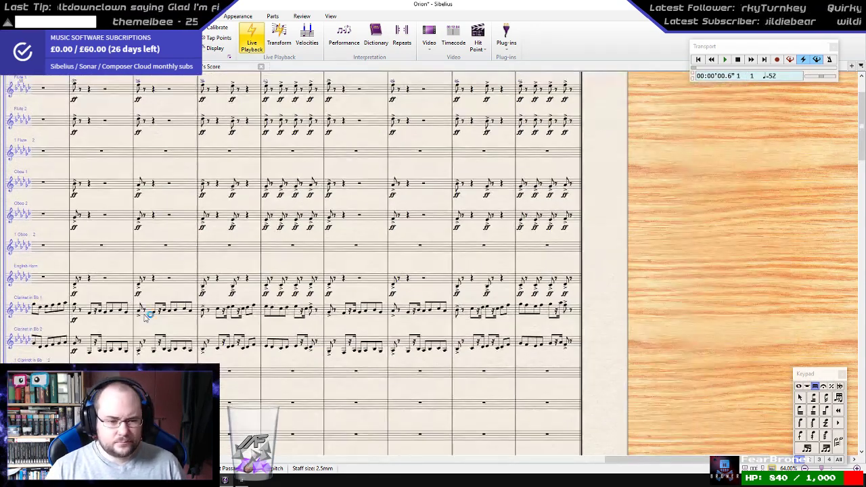
pyautogui.click(330, 313)
pyautogui.press('Right')
pyautogui.press('Right')
pyautogui.press('Right')
pyautogui.press('Right')
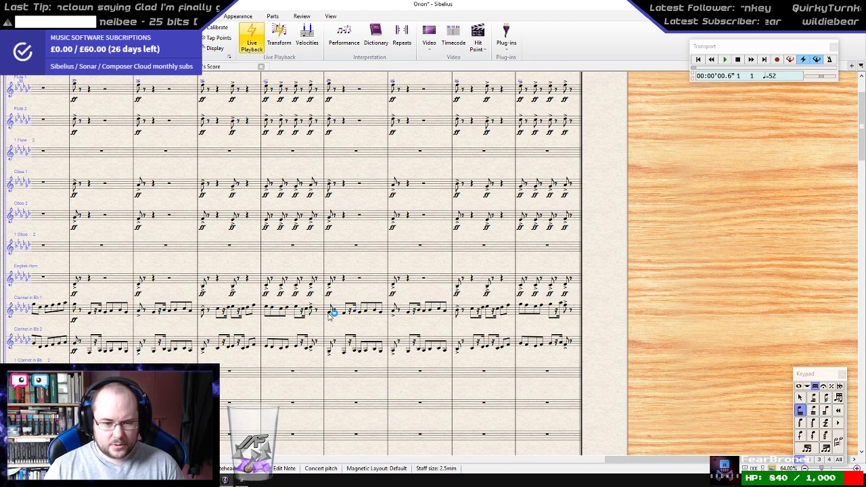
pyautogui.press('Right')
pyautogui.press('Right')
pyautogui.press('Right')
pyautogui.press('Right')
pyautogui.press('Right')
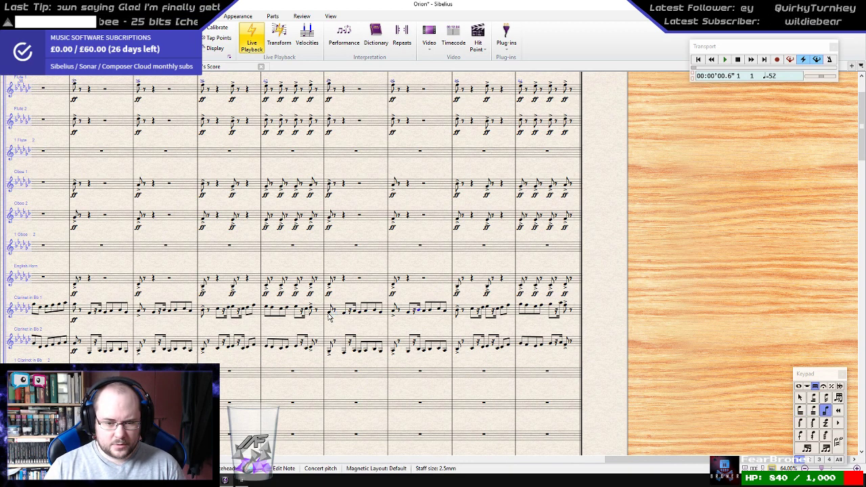
pyautogui.click(329, 318)
pyautogui.press('Right')
pyautogui.press('Right')
pyautogui.press('Right')
pyautogui.press('Right')
pyautogui.press('Right')
pyautogui.press('Right')
pyautogui.press('Right')
pyautogui.press('Right')
pyautogui.press('Right')
pyautogui.press('Right')
pyautogui.press('Right')
pyautogui.press('Right')
pyautogui.press('Right')
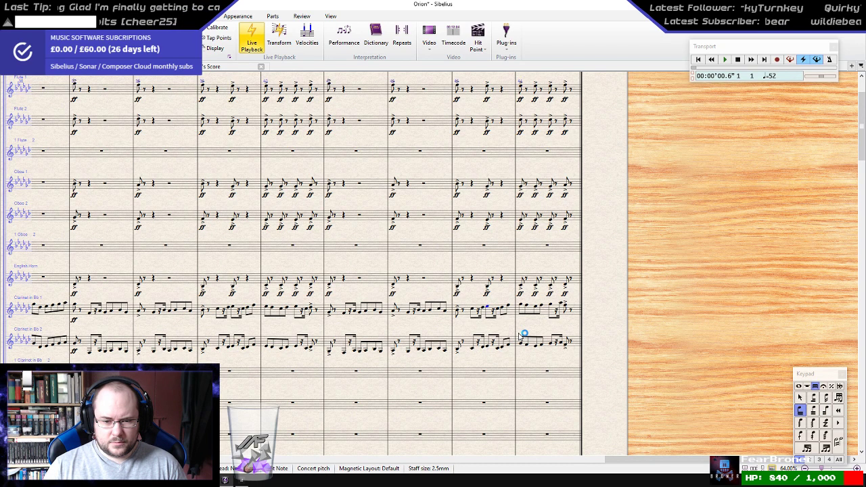
# - Delete the contents of bars 43 and 44 in all woodwind staves from Piccolo down to Clarinet in Bb 2
pyautogui.click(574, 343)
pyautogui.scroll(2, 551, 284)
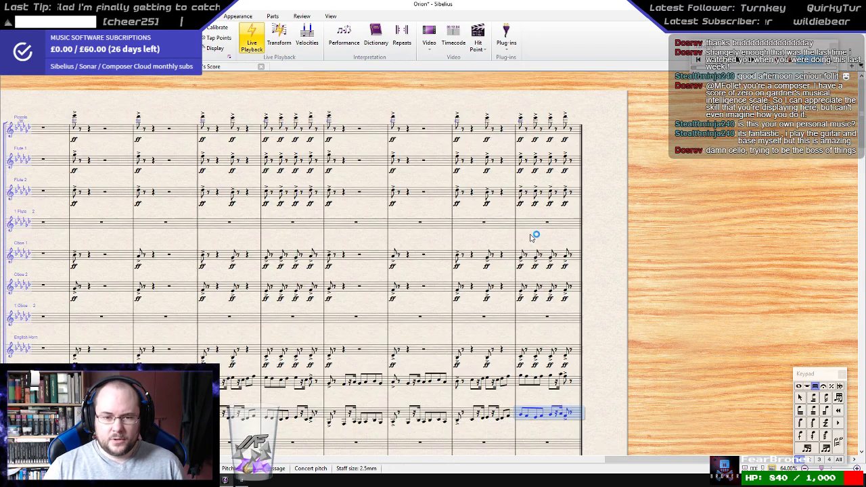
pyautogui.keyDown('shift'); pyautogui.click(478, 137); pyautogui.keyUp('shift')
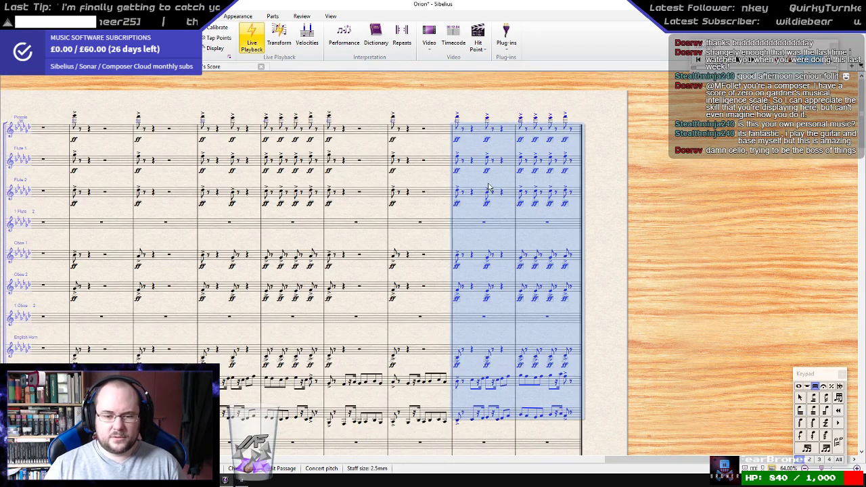
pyautogui.press('Delete')
# - Copy an earlier bar of Clarinet in Bb 1 into the same staff's empty bar 43, and select the first note of bar 42
pyautogui.moveTo(418, 332); pyautogui.dragTo(810, 247)
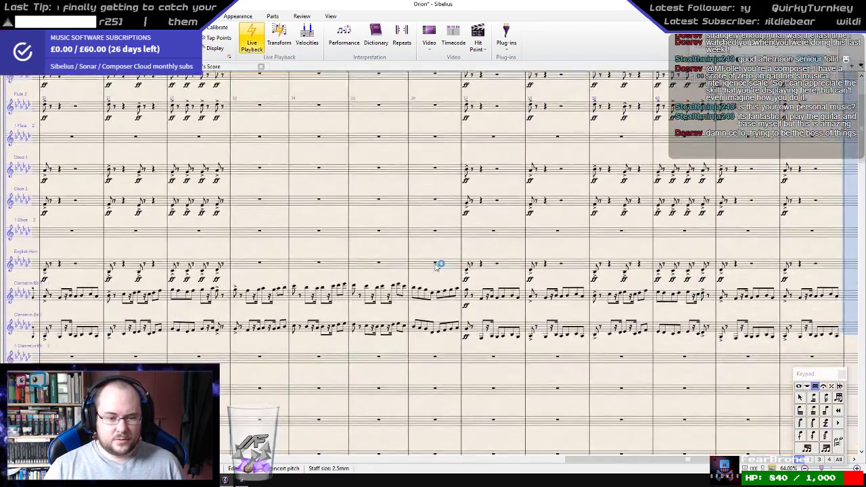
pyautogui.click(120, 301)
pyautogui.moveTo(764, 349); pyautogui.dragTo(493, 353)
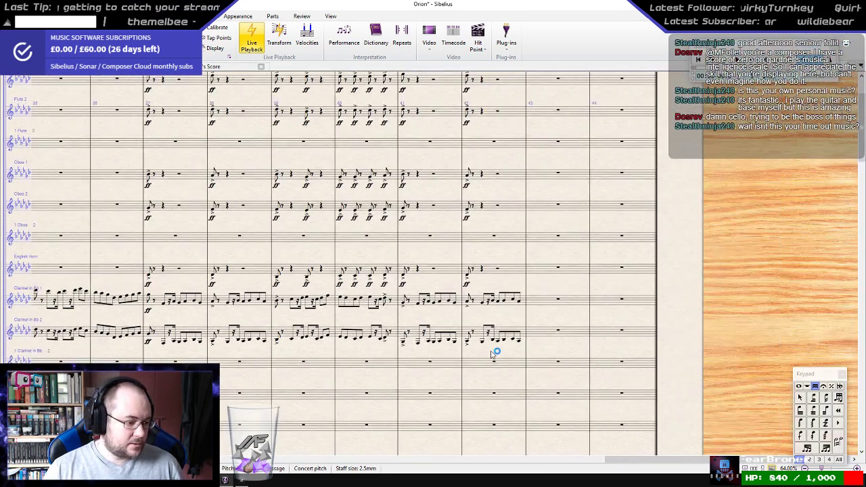
pyautogui.keyDown('alt'); pyautogui.click(537, 301); pyautogui.keyUp('alt')
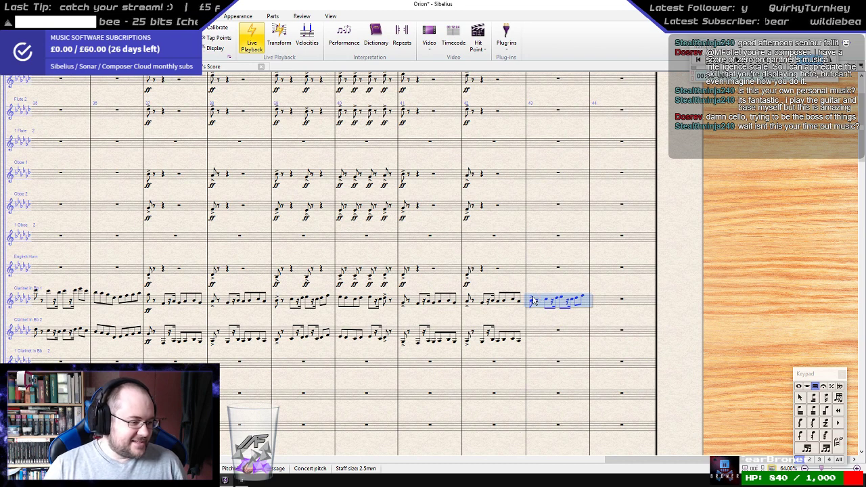
pyautogui.press('Escape')
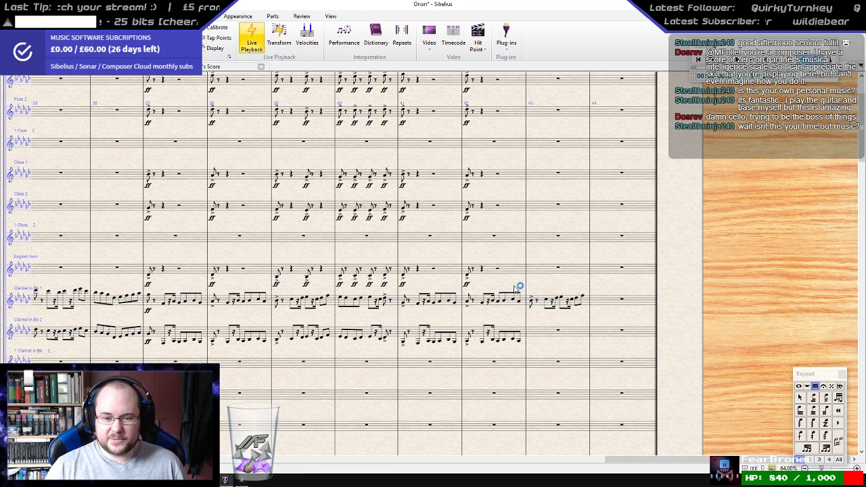
pyautogui.click(470, 301)
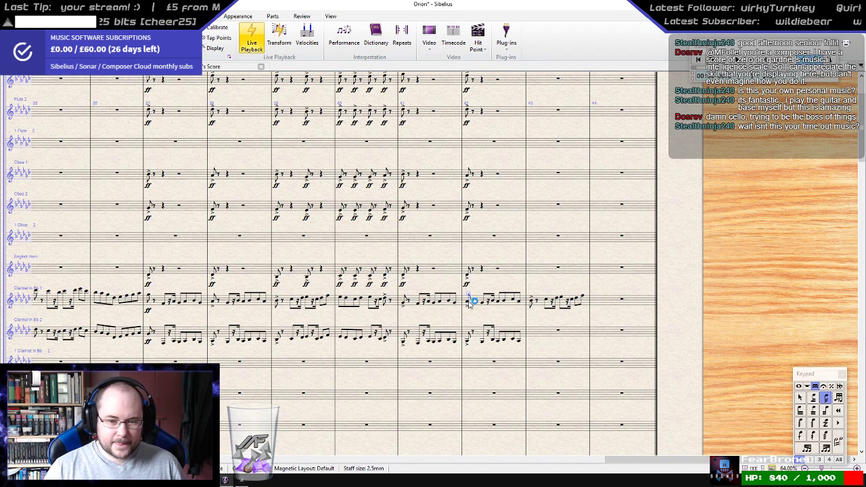
# - Step through the Clarinet in Bb 1 melody note by note from the start of bar 42 into the middle of bar 43
pyautogui.click(468, 302)
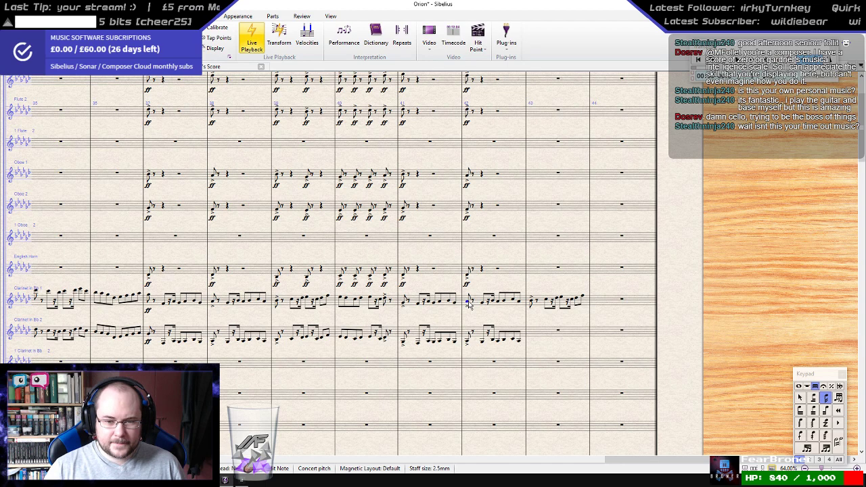
pyautogui.click(533, 301)
pyautogui.scroll(2, 549, 315)
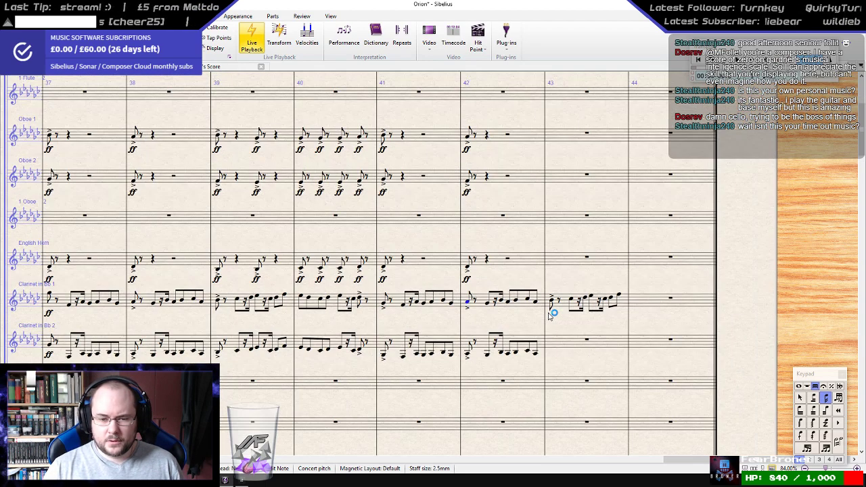
pyautogui.click(472, 302)
pyautogui.press('Right')
pyautogui.press('Right')
pyautogui.press('Right')
pyautogui.press('Right')
pyautogui.press('Right')
pyautogui.press('Right')
pyautogui.press('Right')
pyautogui.press('Right')
pyautogui.press('Right')
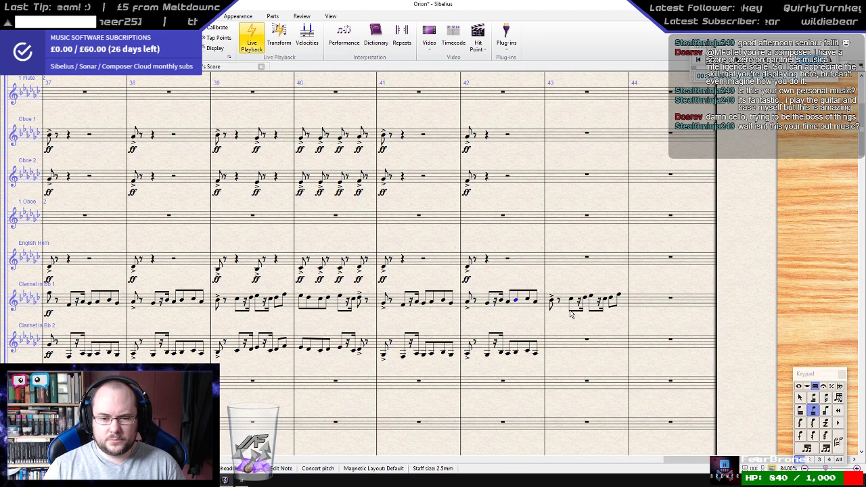
pyautogui.press('Right')
pyautogui.press('Right')
pyautogui.press('Right')
pyautogui.press('Right')
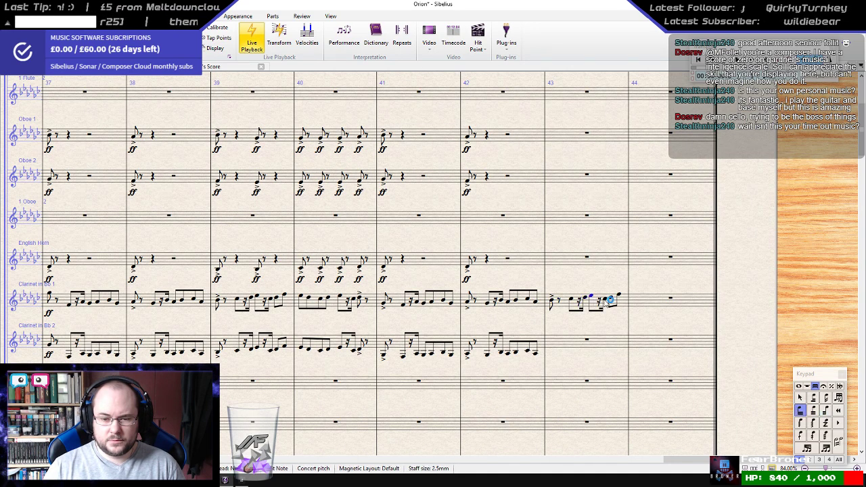
pyautogui.press('Right')
pyautogui.press('Right')
pyautogui.press('Right')
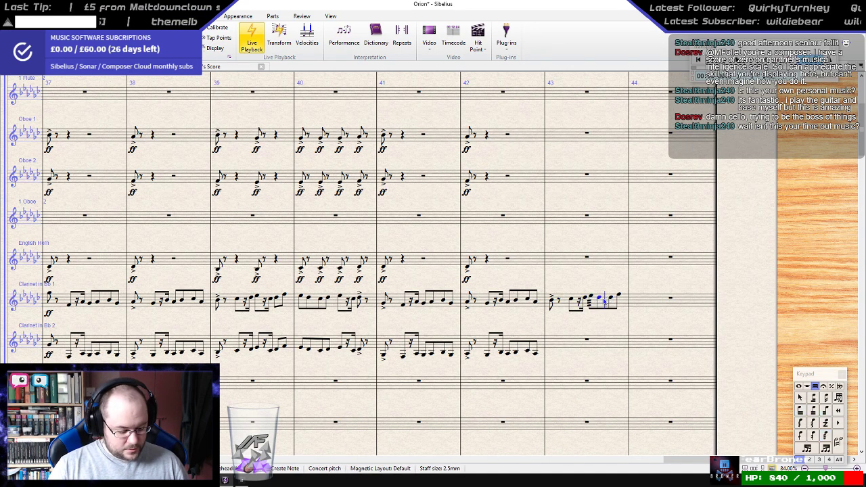
pyautogui.press('Left')
pyautogui.press('Left')
pyautogui.press('Left')
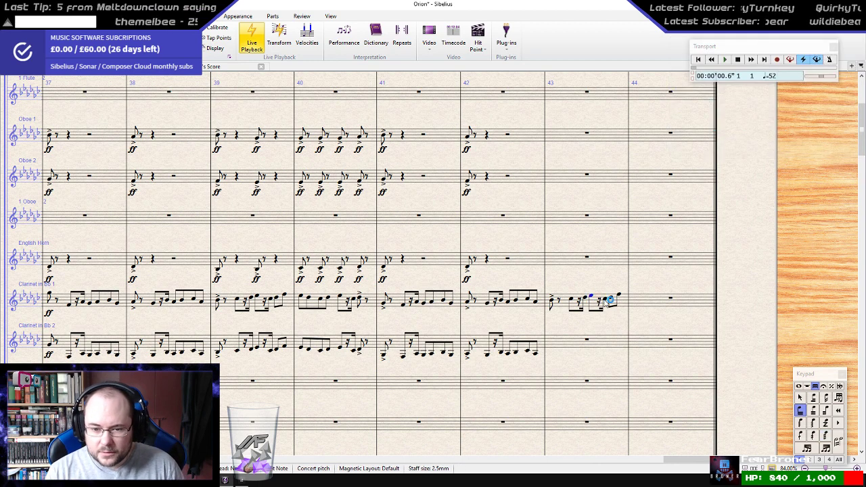
# - Overwrite the end of bar 43 in Clarinet in Bb 1 with descending eighth notes D, C and B
pyautogui.press('KP_Add')
pyautogui.press('KP_Add')
pyautogui.press('KP_Add')
pyautogui.press('KP_Add')
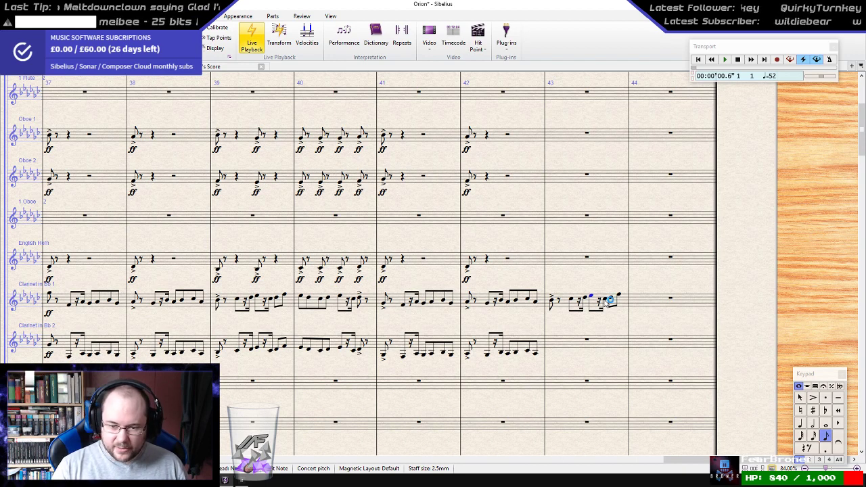
pyautogui.press('n')
pyautogui.press('d')
pyautogui.press('c')
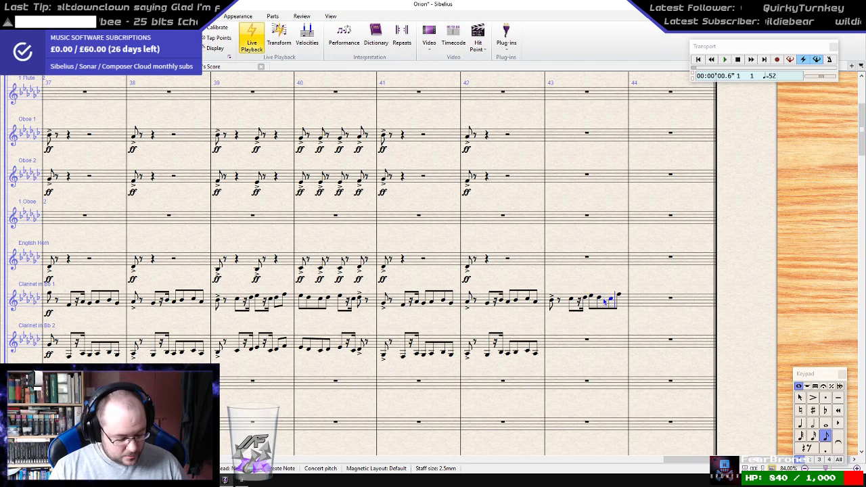
pyautogui.press('b')
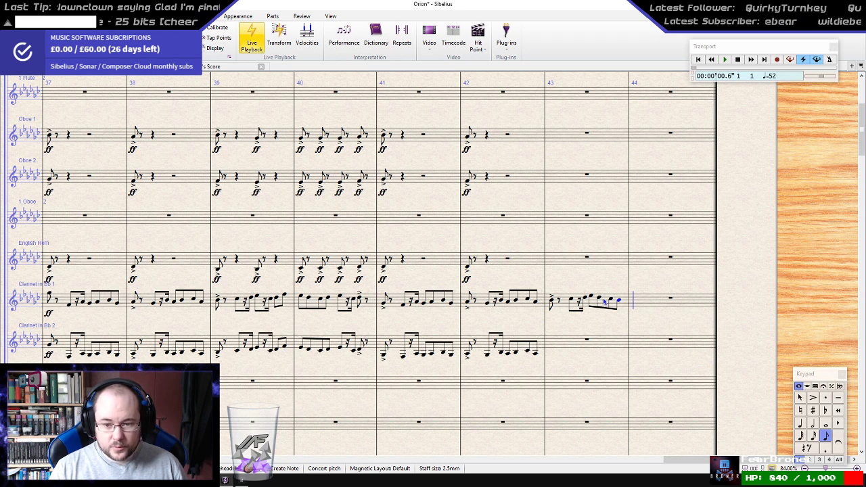
# - Fill bar 44 of Clarinet in Bb 1 with eighth notes A, G, F, G, a dotted eighth A, a sixteenth note and a quarter-note G
pyautogui.press('a')
pyautogui.press('g')
pyautogui.press('f')
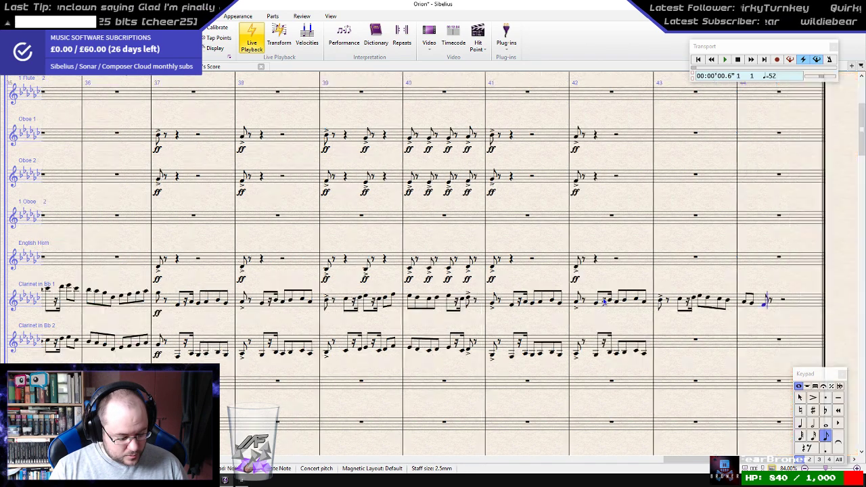
pyautogui.press('g')
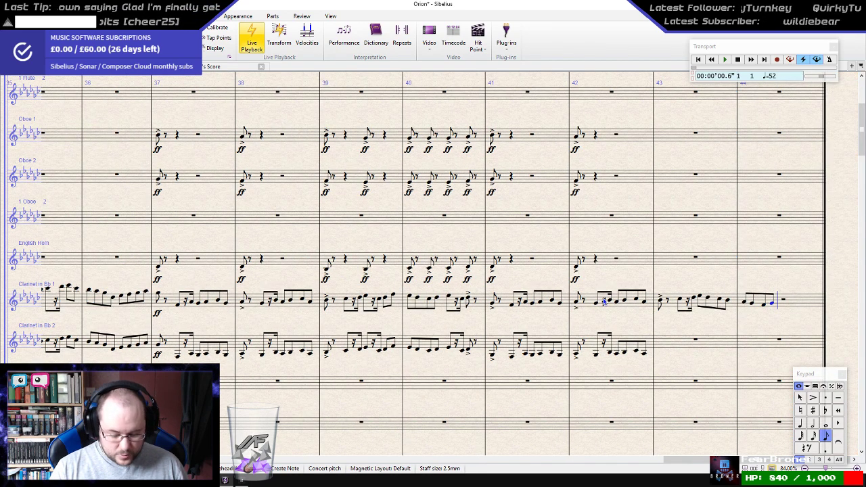
pyautogui.press('KP_Decimal')
pyautogui.press('a')
pyautogui.press('KP_5')
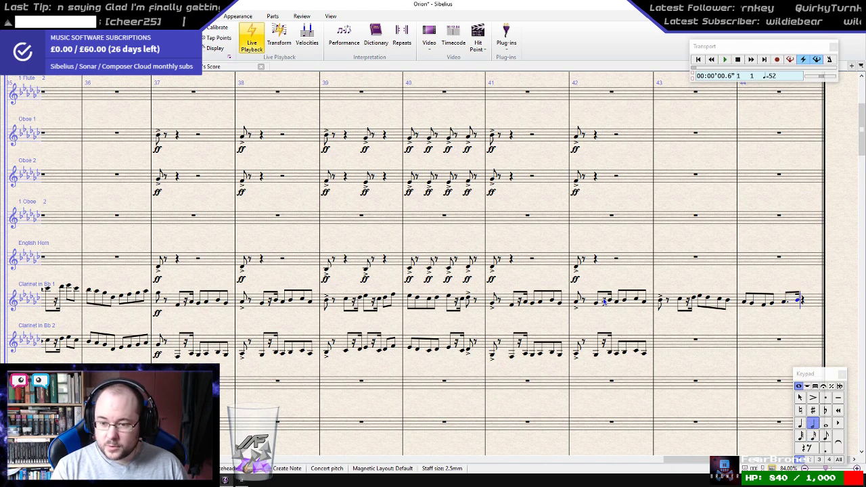
pyautogui.press('g')
pyautogui.hotkey('ctrl', 'z')
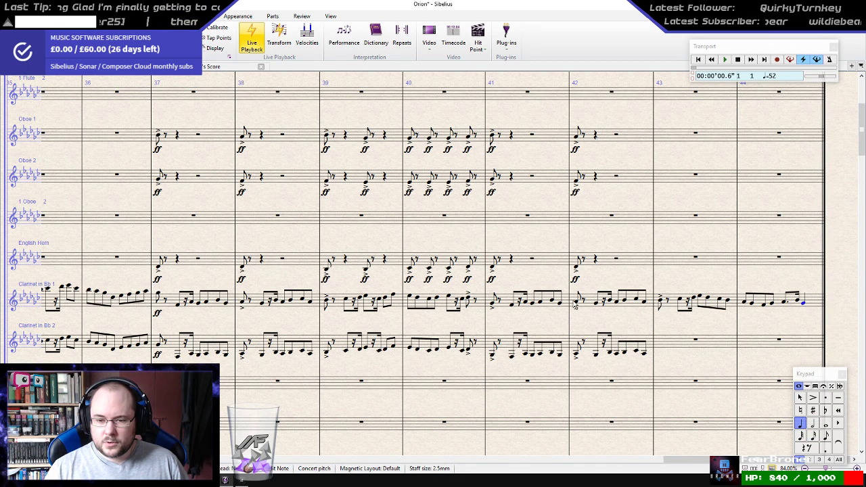
# - Play back the score from bar 40 to hear the new Clarinet in Bb 1 bars 43 and 44
pyautogui.click(578, 304)
pyautogui.click(414, 298)
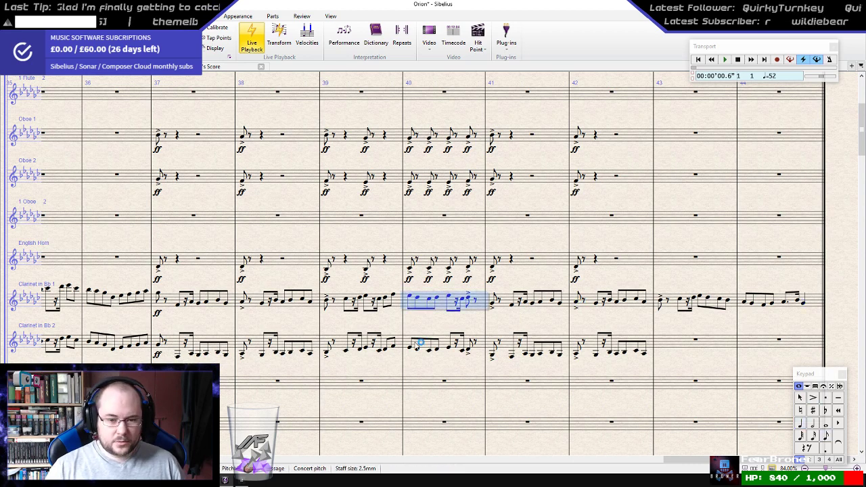
pyautogui.keyDown('shift'); pyautogui.click(415, 349); pyautogui.keyUp('shift')
pyautogui.press('p')
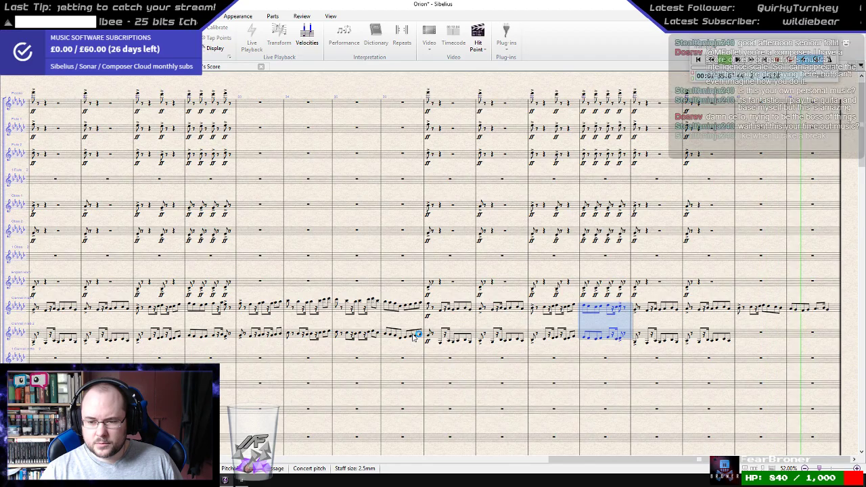
pyautogui.hotkey('ctrl', 'space')
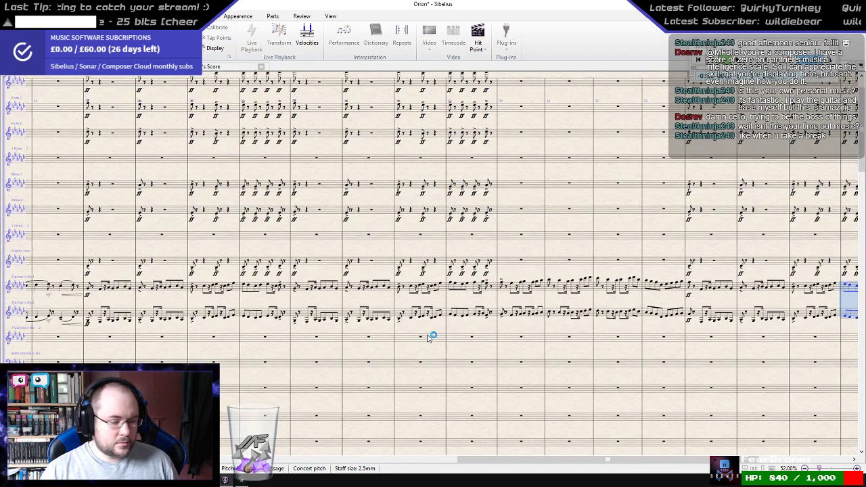
pyautogui.hotkey('ctrl', '[')
pyautogui.moveTo(753, 350); pyautogui.dragTo(696, 351)
pyautogui.press('space')
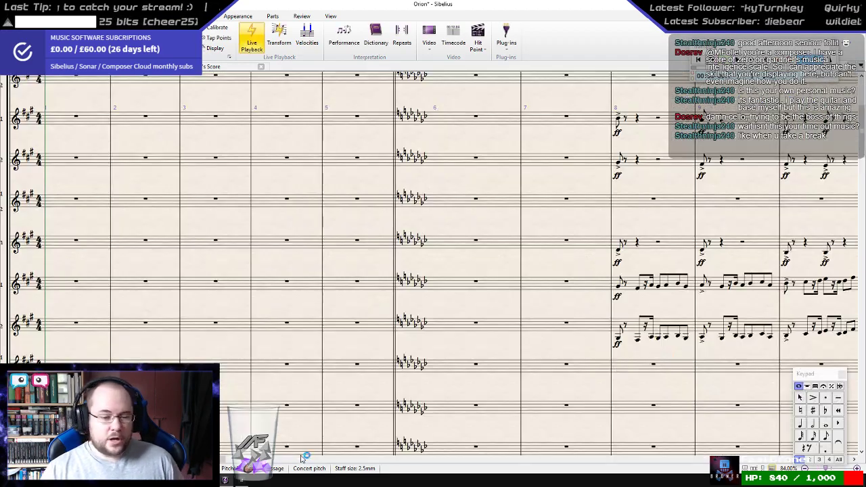
pyautogui.moveTo(192, 459); pyautogui.dragTo(855, 454)
pyautogui.moveTo(709, 305); pyautogui.dragTo(554, 297)
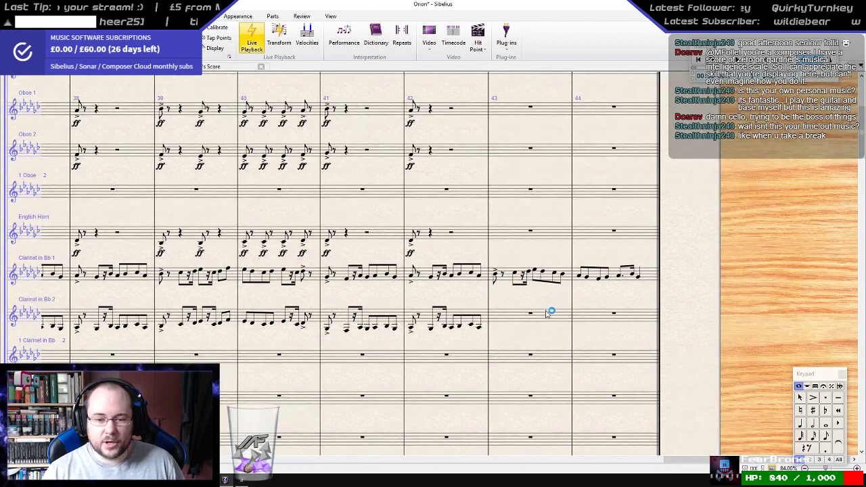
# - Change the dotted eighth A in bar 44 of Clarinet in Bb 1 to a plain eighth plus sixteenth rest, beamed across to the following sixteenth
pyautogui.scroll(1, 548, 313)
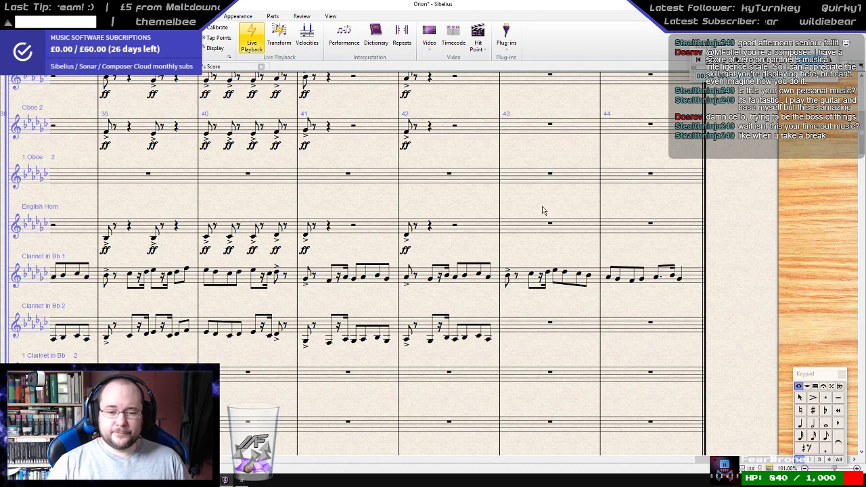
pyautogui.click(525, 279)
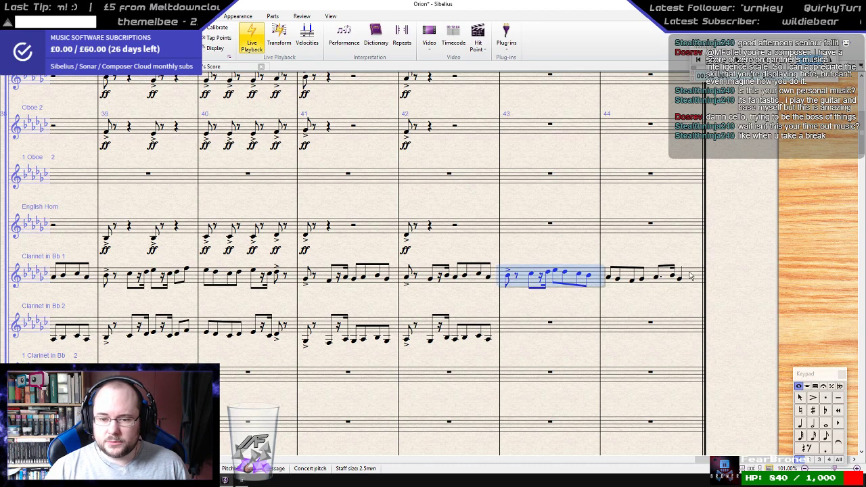
pyautogui.hotkey('shift', 'Right')
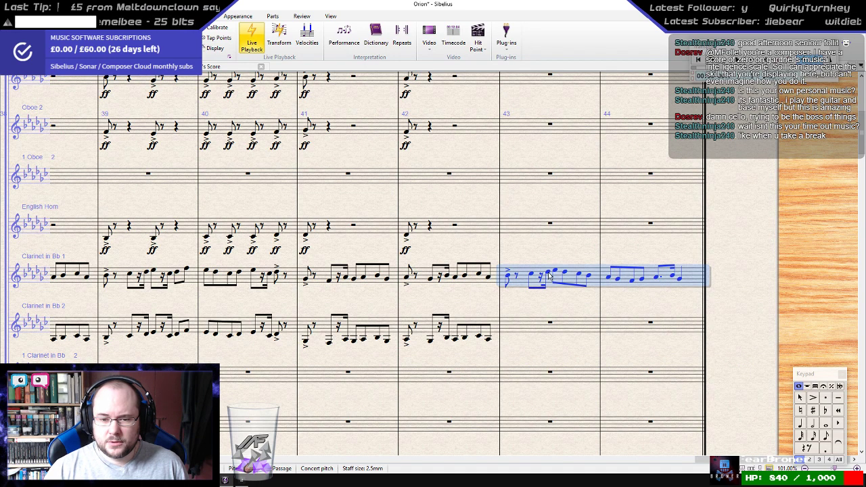
pyautogui.click(657, 277)
pyautogui.press('KP_Decimal')
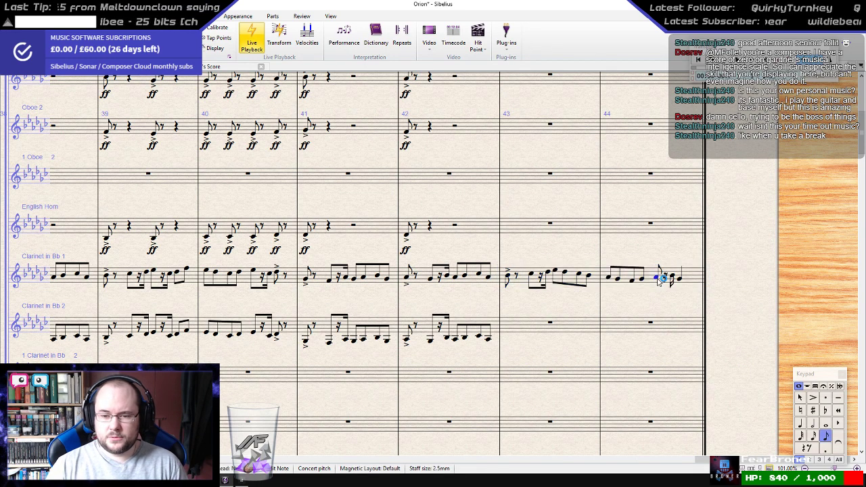
pyautogui.press('Right')
pyautogui.press('F9')
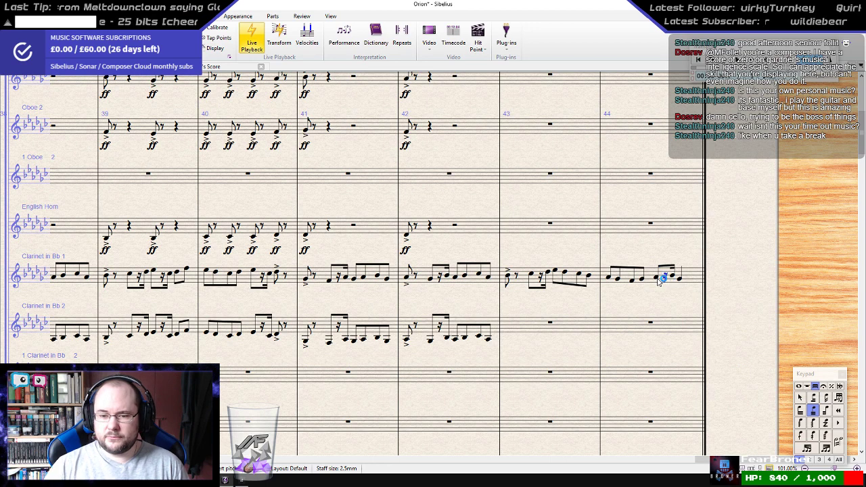
# - Copy bars 43 and 44 of Clarinet in Bb 1 into Clarinet in Bb 2 an octave lower
pyautogui.click(690, 274)
pyautogui.keyDown('shift'); pyautogui.click(508, 281); pyautogui.keyUp('shift')
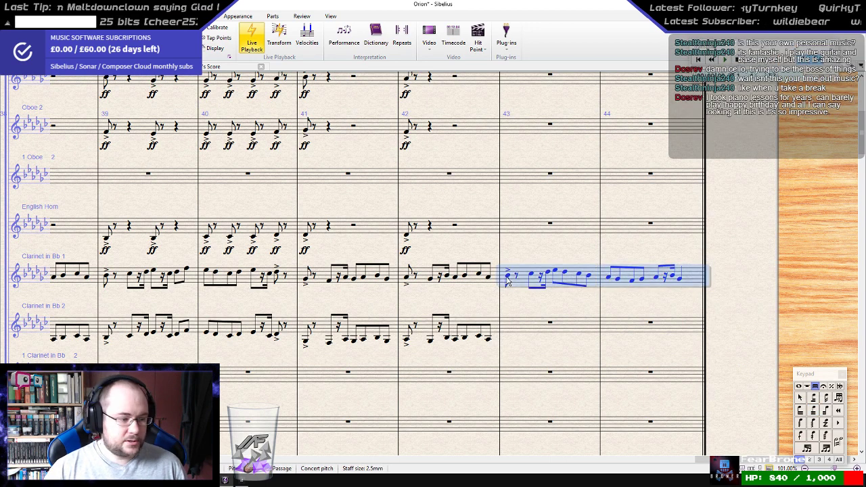
pyautogui.keyDown('alt'); pyautogui.click(510, 330); pyautogui.keyUp('alt')
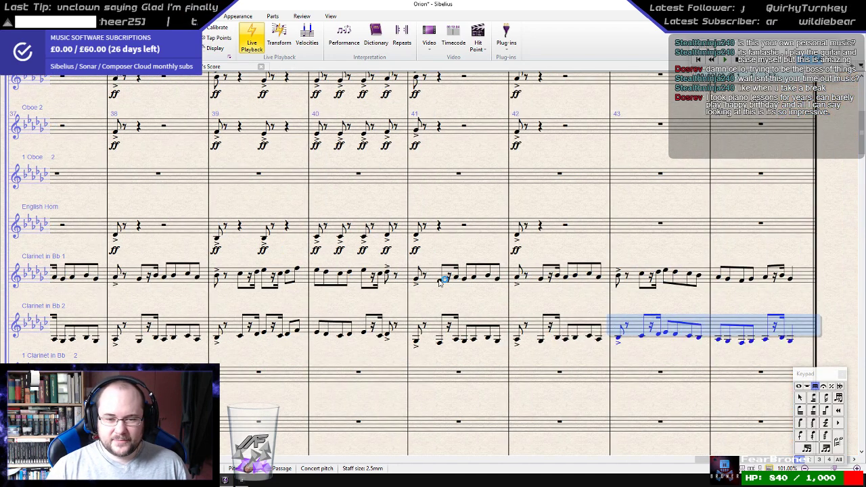
# - Play back the passage from bar 37 through bar 44 to check the two clarinet parts
pyautogui.click(417, 278)
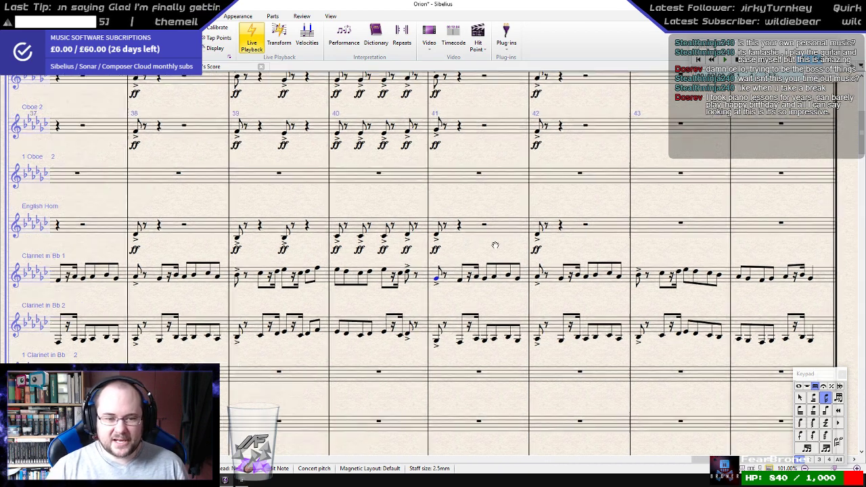
pyautogui.hscroll(-3, 494, 245)
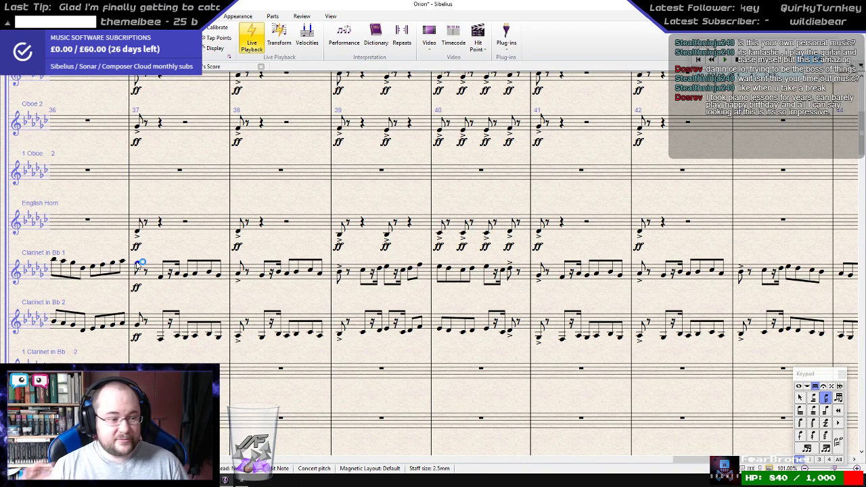
pyautogui.scroll(-4, 141, 263)
pyautogui.press('space')
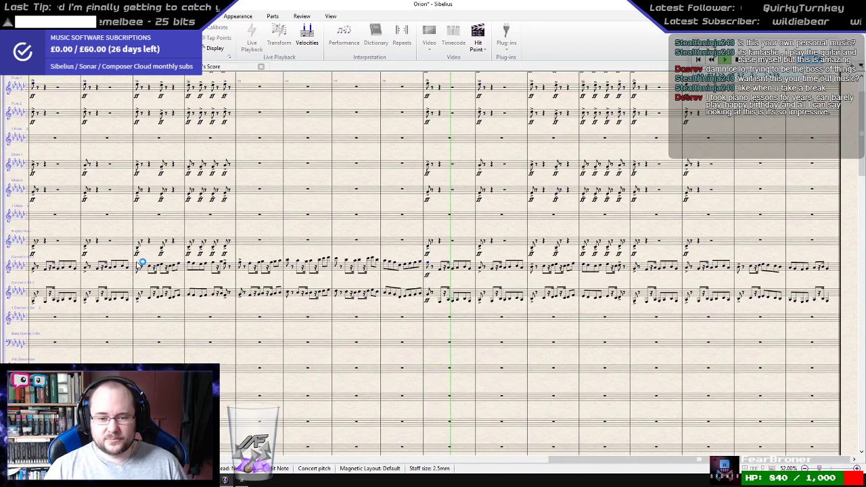
pyautogui.press('space')
pyautogui.scroll(4, 141, 263)
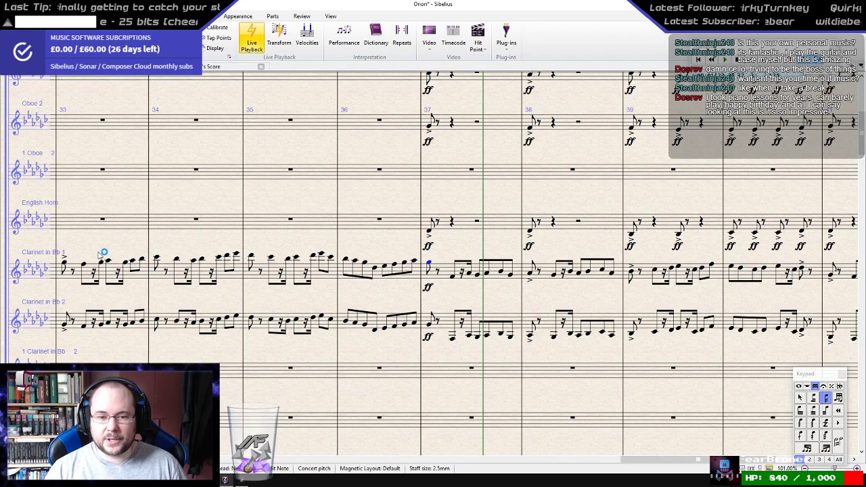
pyautogui.press('space')
pyautogui.scroll(-4, 99, 255)
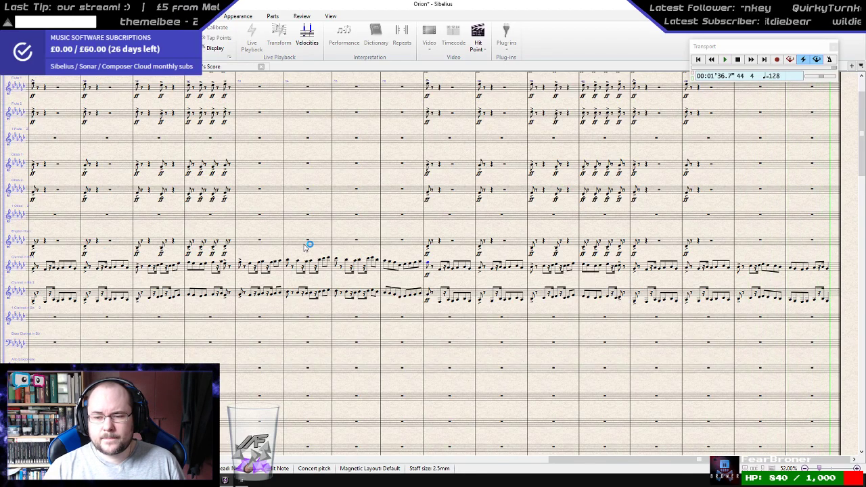
pyautogui.press('space')
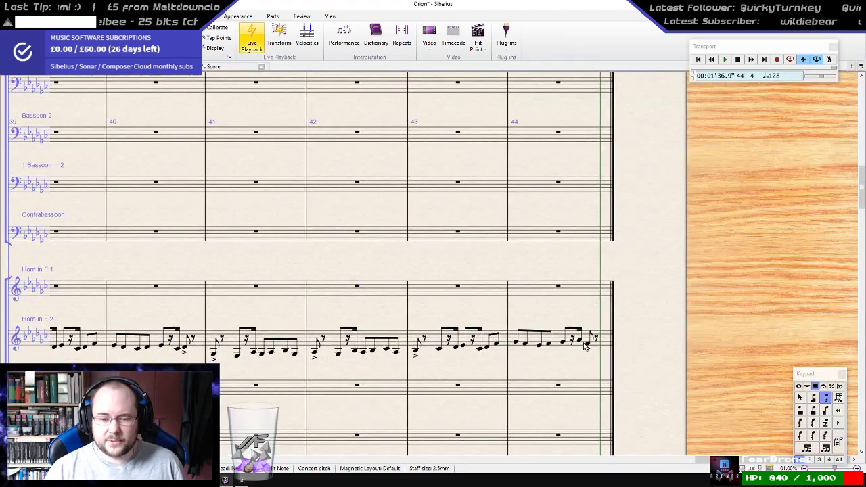
# - Clear bars 43 and 44 in Horn in F 2 and Trumpet in Bb 1
pyautogui.click(604, 341)
pyautogui.keyDown('shift'); pyautogui.click(433, 339); pyautogui.keyUp('shift')
pyautogui.scroll(-10, 445, 318)
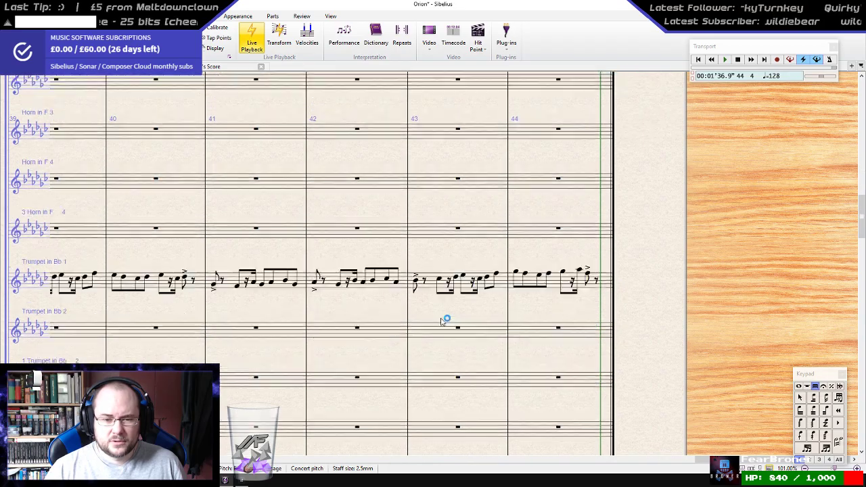
pyautogui.scroll(-3, 446, 315)
pyautogui.scroll(10, 446, 316)
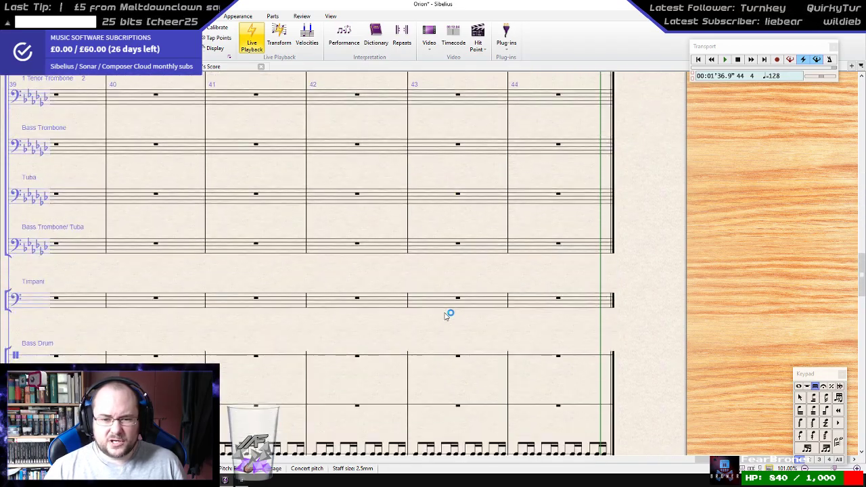
pyautogui.scroll(3, 446, 315)
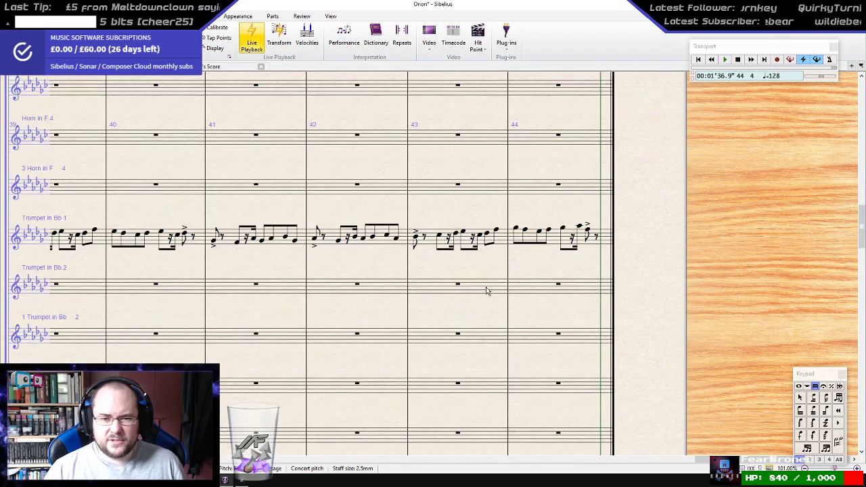
pyautogui.keyDown('shift'); pyautogui.click(606, 241); pyautogui.keyUp('shift')
# - Focus the score on Clarinet in Bb 1 and the five string staves, selecting bars 43 and 44, and play them back
pyautogui.scroll(-10, 601, 239)
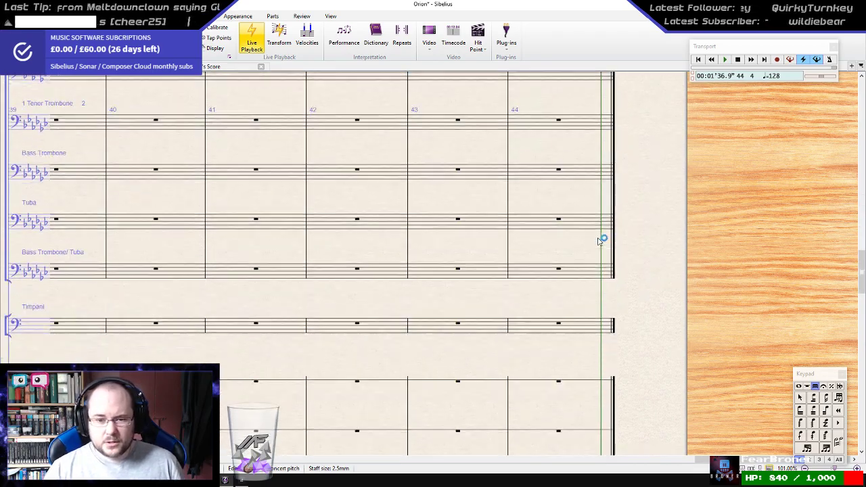
pyautogui.scroll(5, 595, 238)
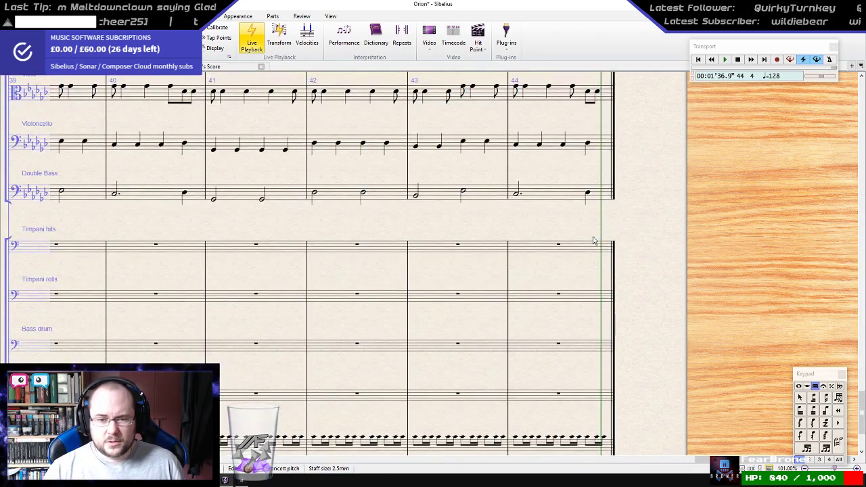
pyautogui.scroll(-2, 593, 242)
pyautogui.scroll(6, 593, 242)
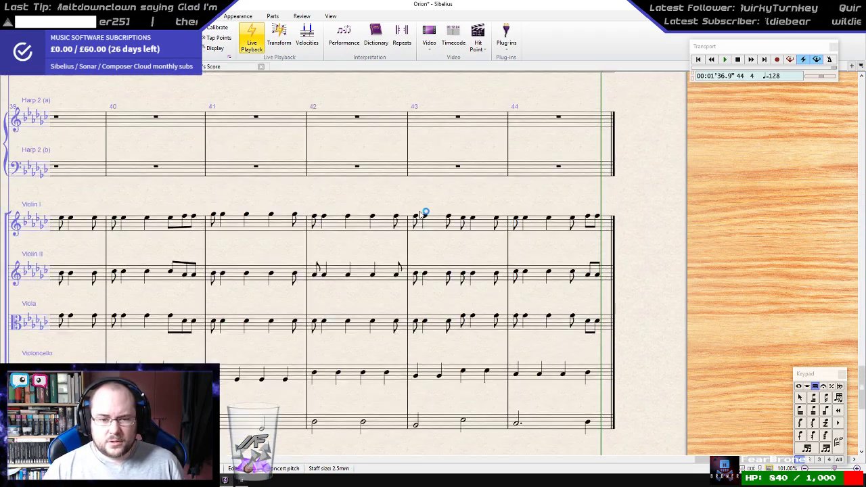
pyautogui.click(483, 226)
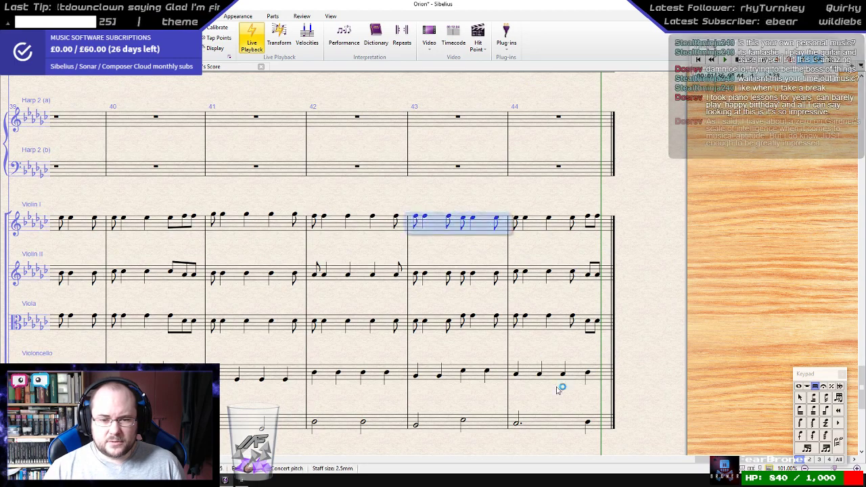
pyautogui.keyDown('shift'); pyautogui.click(555, 423); pyautogui.keyUp('shift')
pyautogui.scroll(5, 446, 329)
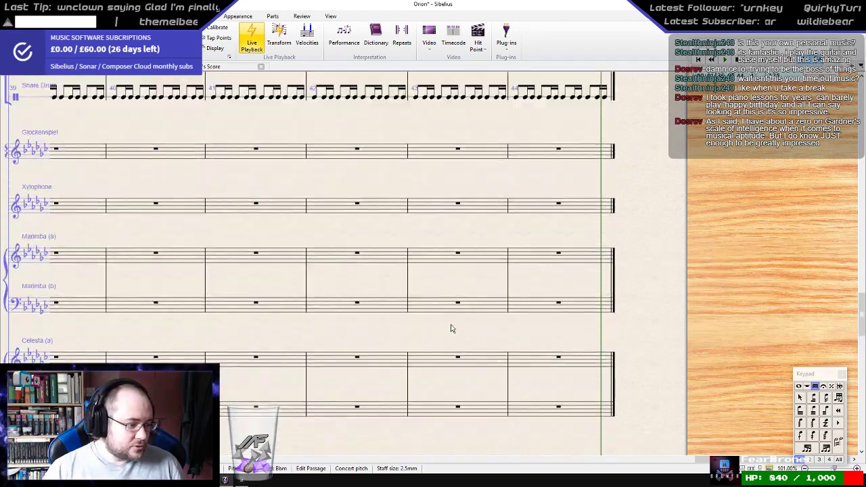
pyautogui.scroll(10, 451, 329)
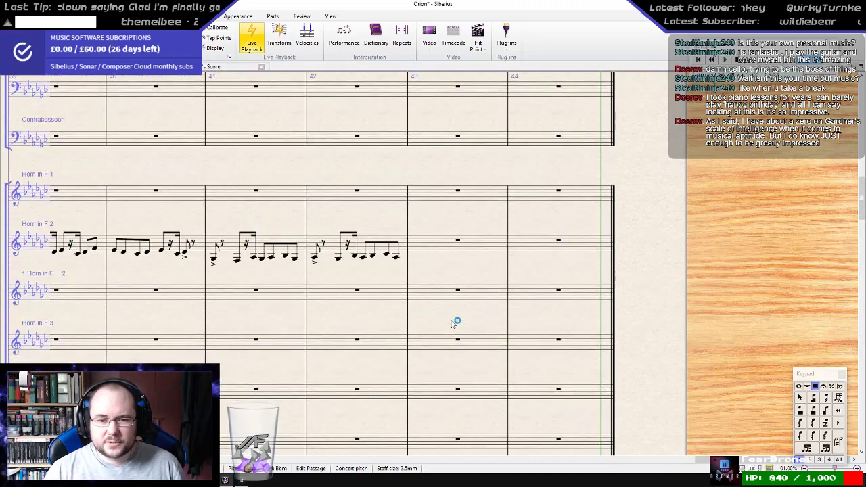
pyautogui.scroll(6, 453, 323)
pyautogui.click(433, 260)
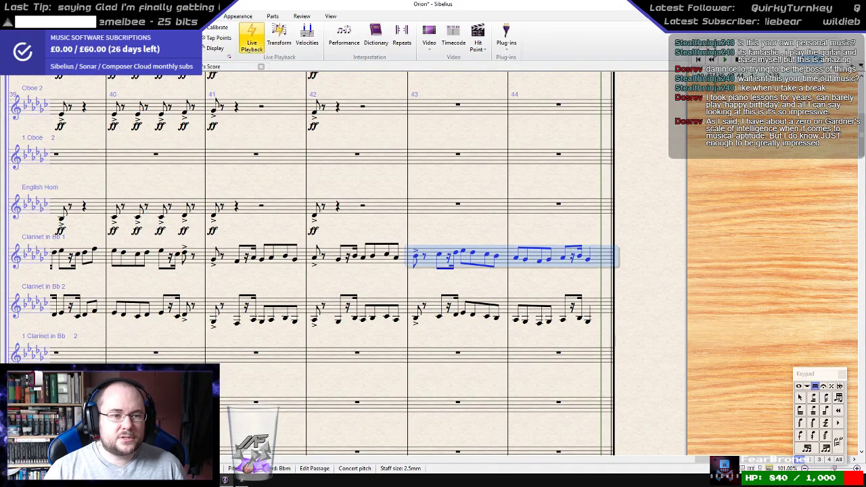
pyautogui.click(148, 16)
pyautogui.click(201, 17)
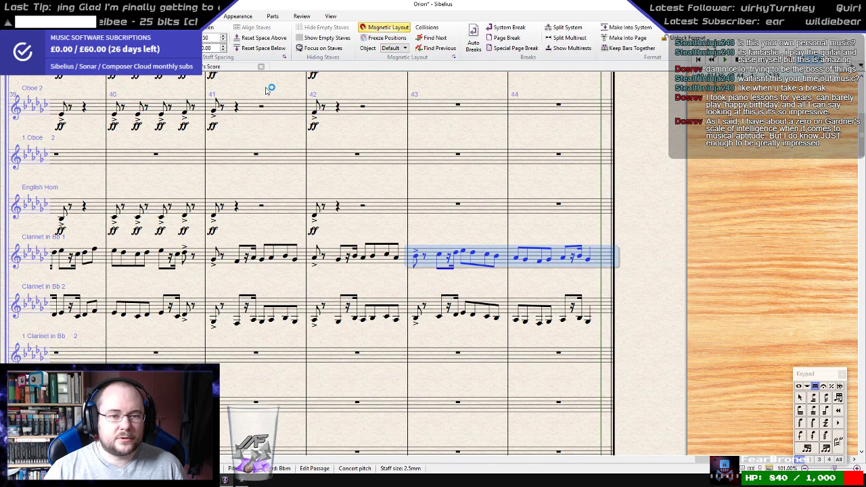
pyautogui.click(321, 48)
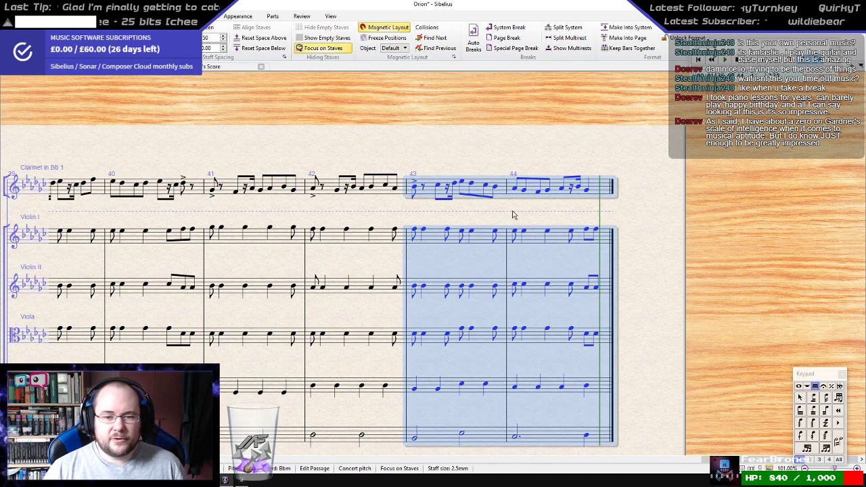
pyautogui.press('space')
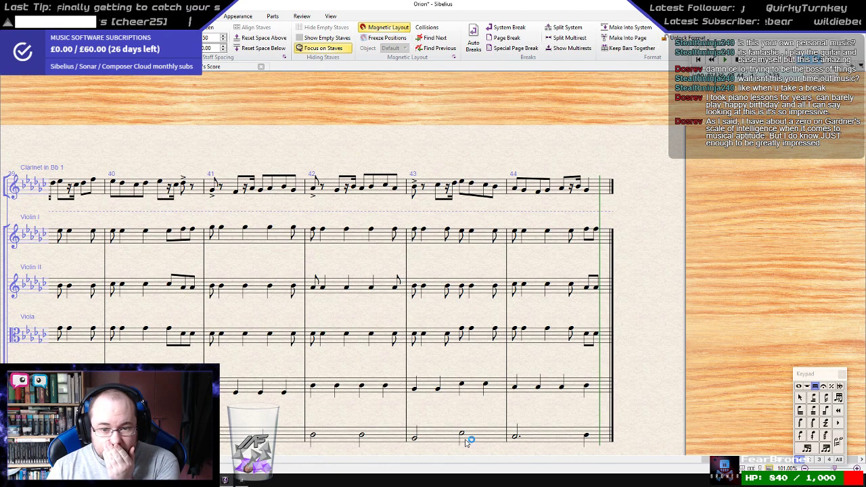
# - Rewrite bar 44 of the Double Bass as a half note A, a quarter note D and a low quarter note G
pyautogui.click(518, 437)
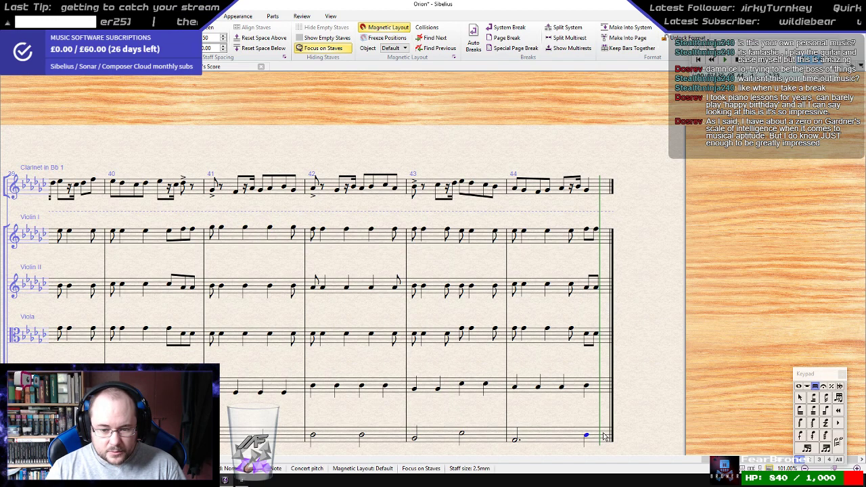
pyautogui.click(516, 440)
pyautogui.press('KP_Decimal')
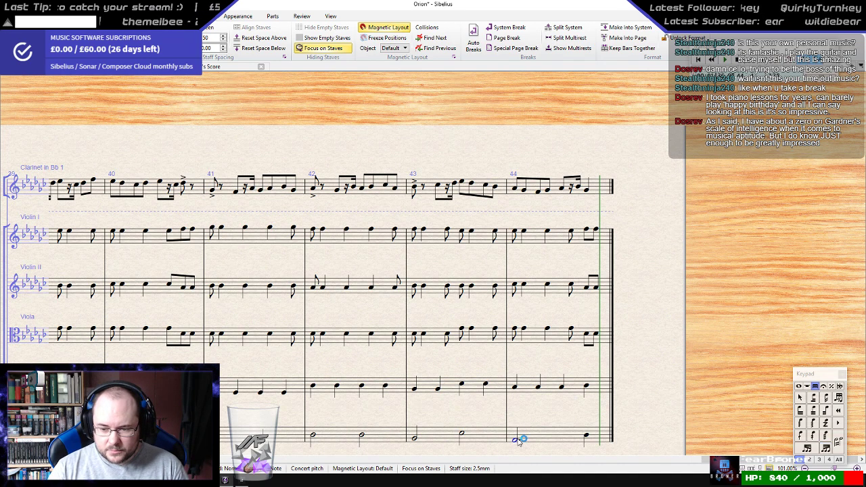
pyautogui.press('KP_Add')
pyautogui.press('KP_Add')
pyautogui.press('KP_Add')
pyautogui.press('KP_Add')
pyautogui.press('KP_Decimal')
pyautogui.press('Right')
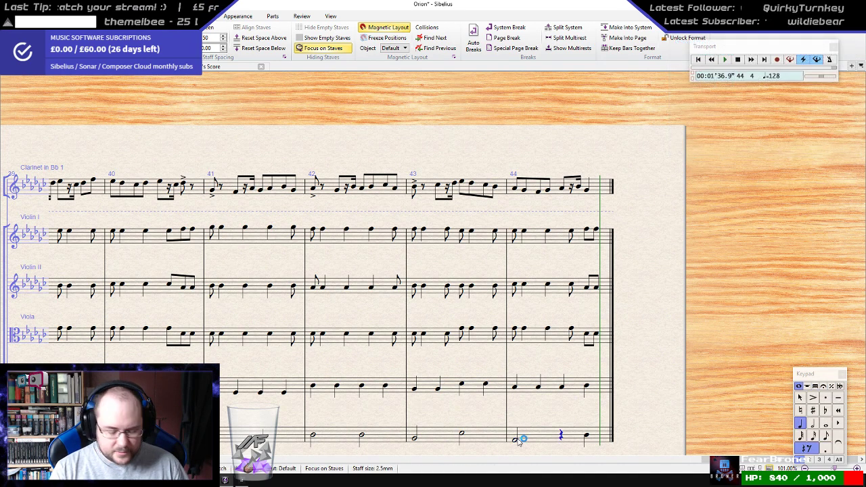
pyautogui.press('d')
pyautogui.press('g')
pyautogui.hotkey('ctrl', 'Down')
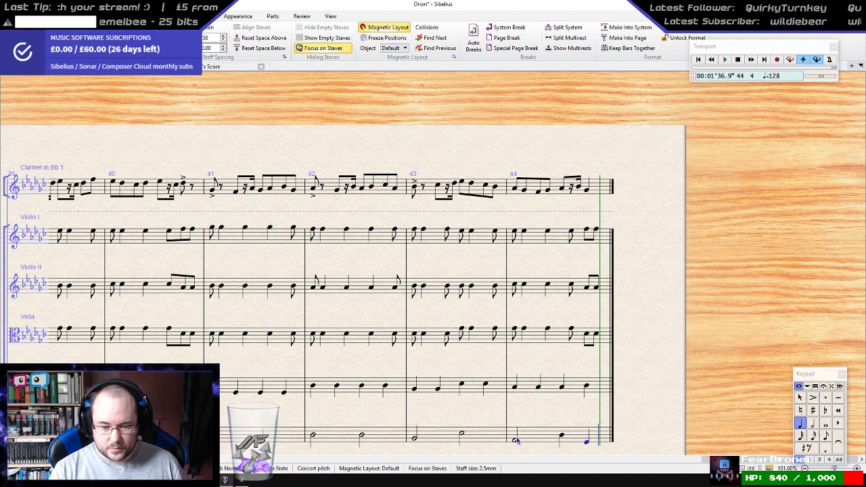
pyautogui.press('Escape')
# - Raise the first two quarter notes of Violoncello bar 44 to E and the third to D
pyautogui.click(514, 387)
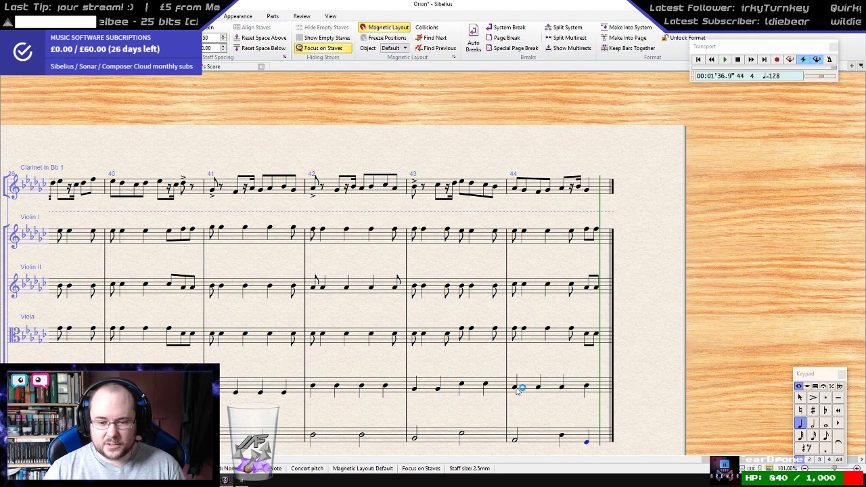
pyautogui.press('Right')
pyautogui.press('Right')
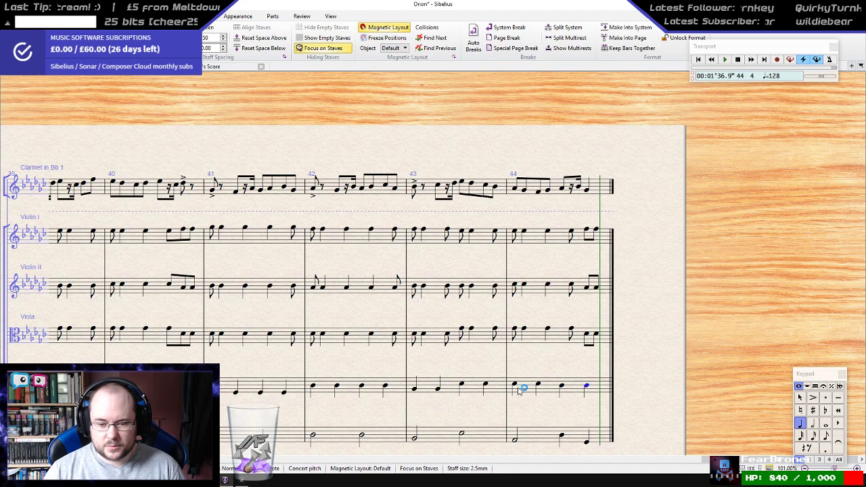
# - Lower the last two eighth notes of Viola bar 44 by two steps
pyautogui.click(588, 337)
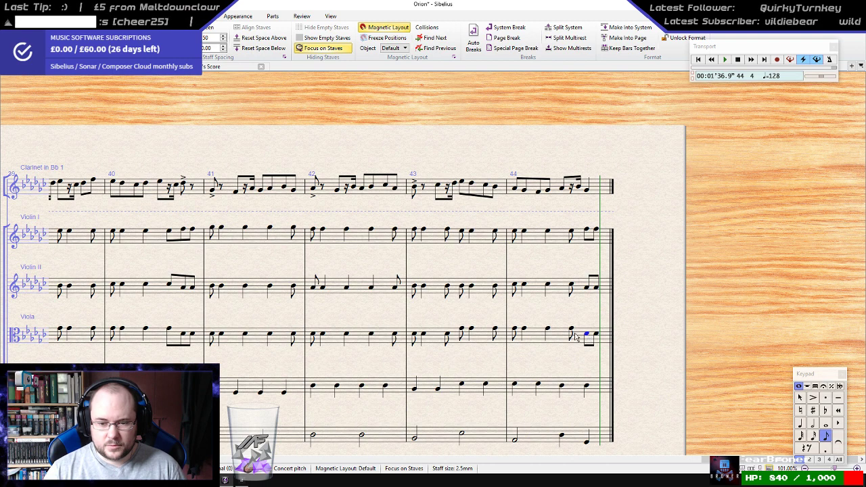
pyautogui.press('Down')
pyautogui.press('Down')
pyautogui.press('Right')
pyautogui.press('Down')
pyautogui.press('Down')
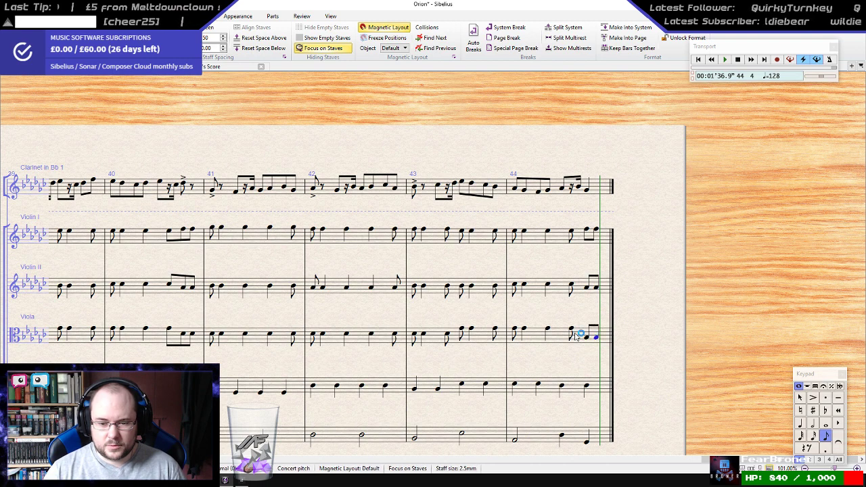
# - Try other pitches for the opening notes of Viola bar 44 and settle on the first three raised by a step
pyautogui.click(516, 330)
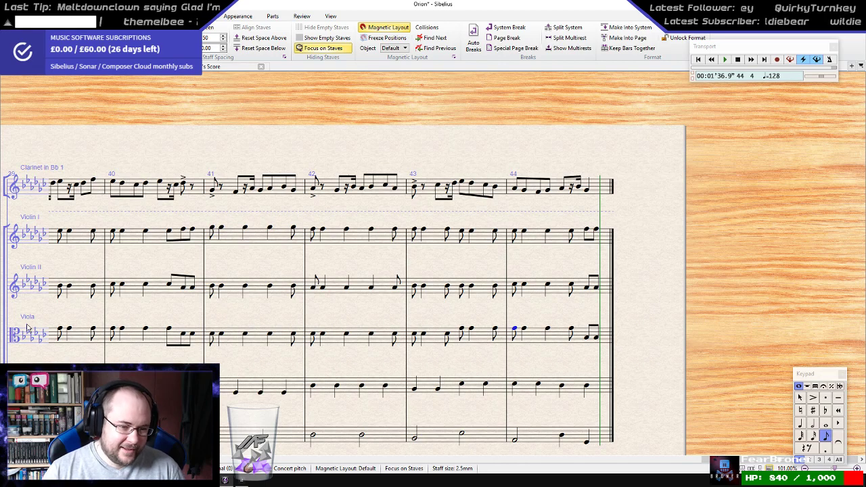
pyautogui.press('Down')
pyautogui.press('Right')
pyautogui.press('Down')
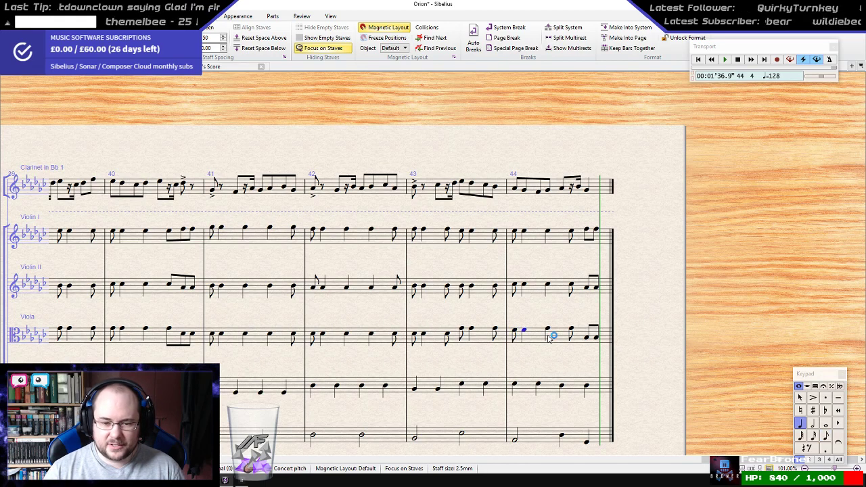
pyautogui.press('Right')
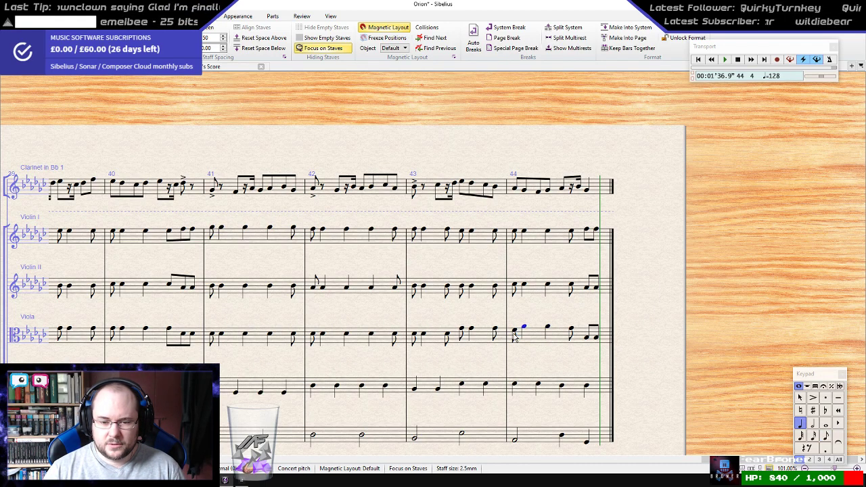
pyautogui.hotkey('ctrl', 'z')
# - Rework Violin I bar 44 from its third note: an eighth E, two beamed eighth notes D and a final quarter note G
pyautogui.click(515, 286)
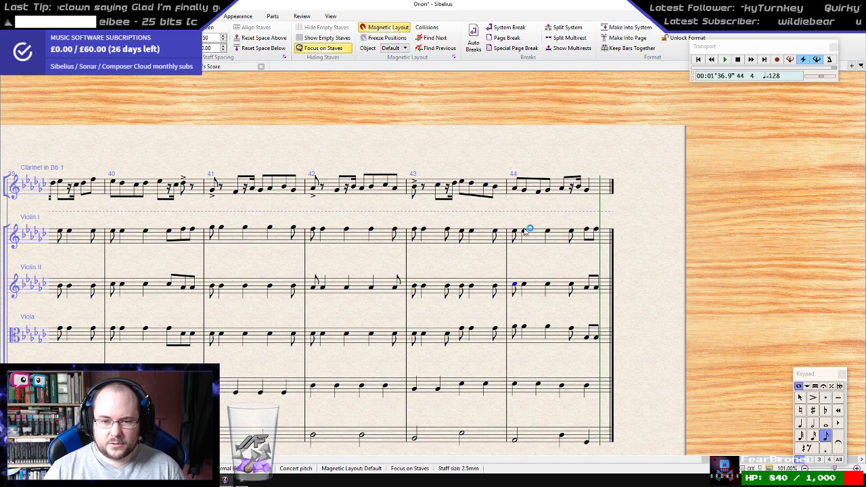
pyautogui.click(571, 235)
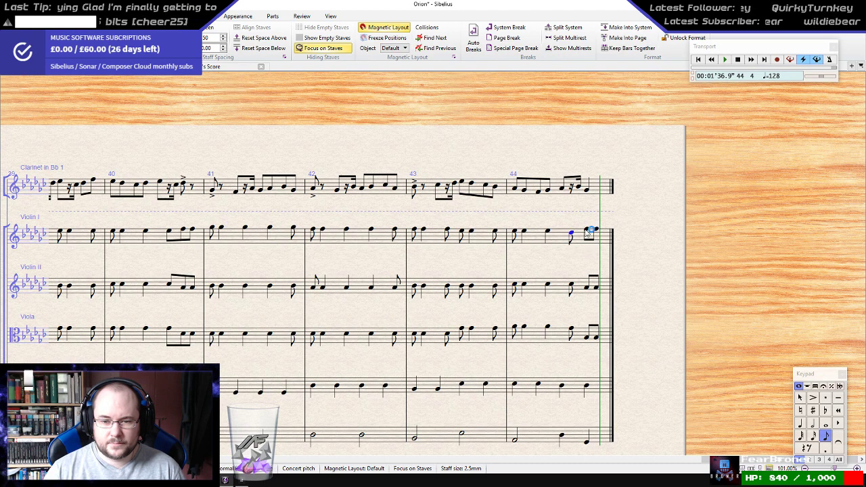
pyautogui.click(549, 232)
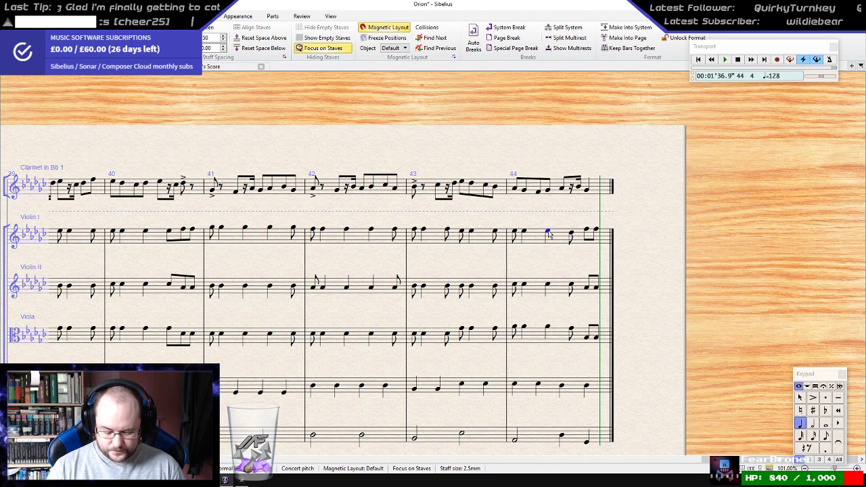
pyautogui.press('3')
pyautogui.press('Right')
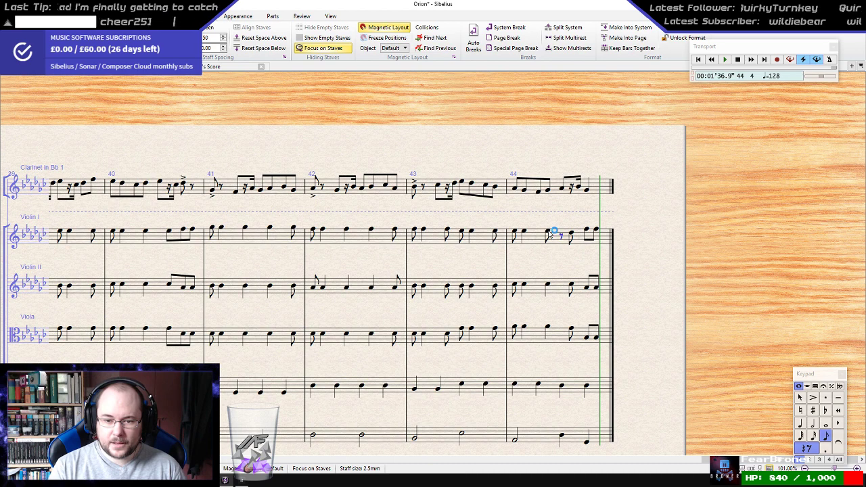
pyautogui.press('d')
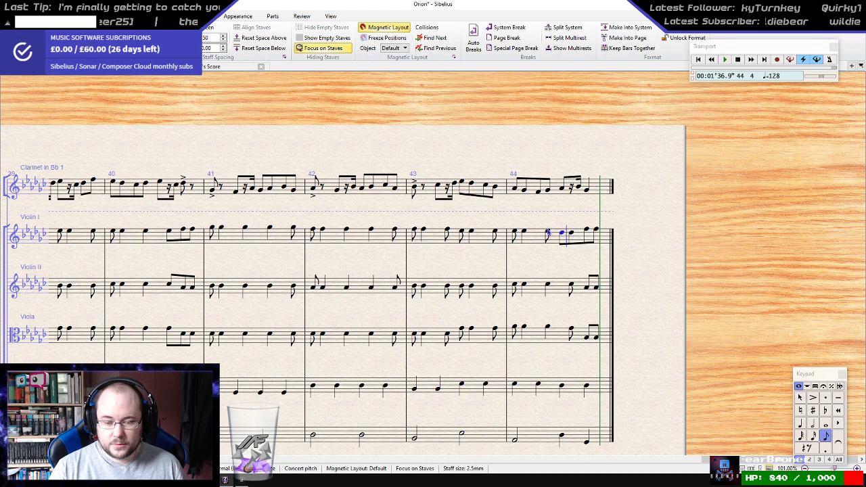
pyautogui.press('Right')
pyautogui.press('Escape')
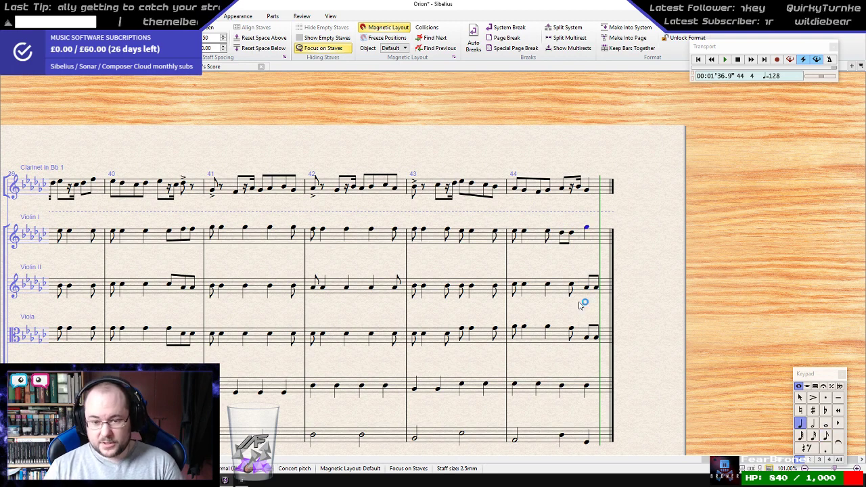
# - Turn the last beat of Violin II and Viola bar 44 into single quarter notes, raising the Violin II note to D
pyautogui.press('4')
pyautogui.click(587, 337)
pyautogui.press('4')
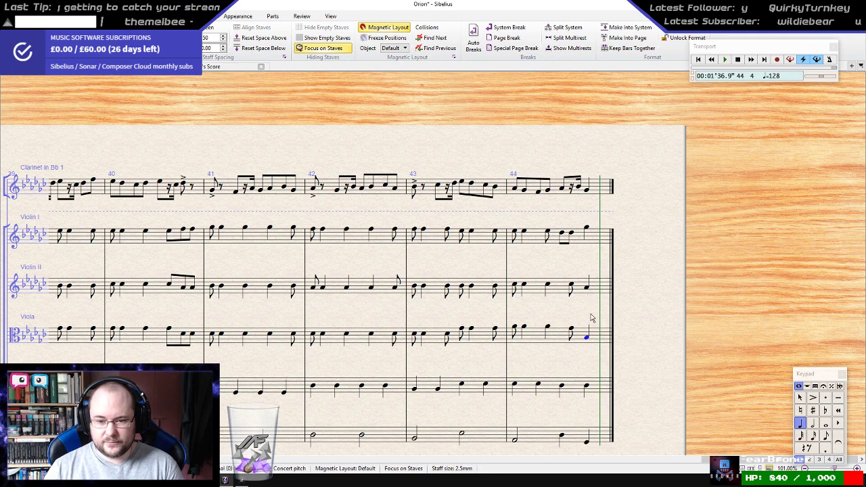
pyautogui.click(587, 288)
pyautogui.press('Down')
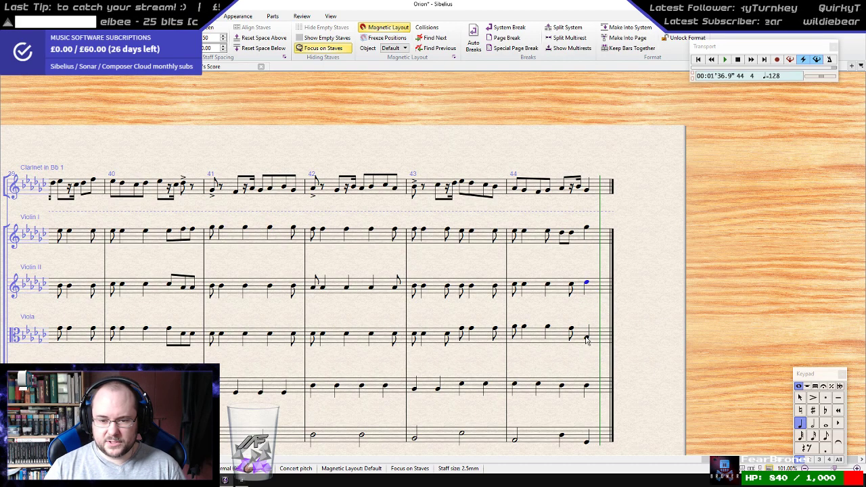
# - In bar 44, raise the last Viola note an octave, the fourth Violin II note to D and the second beamed Violin I eighth one step
pyautogui.click(587, 337)
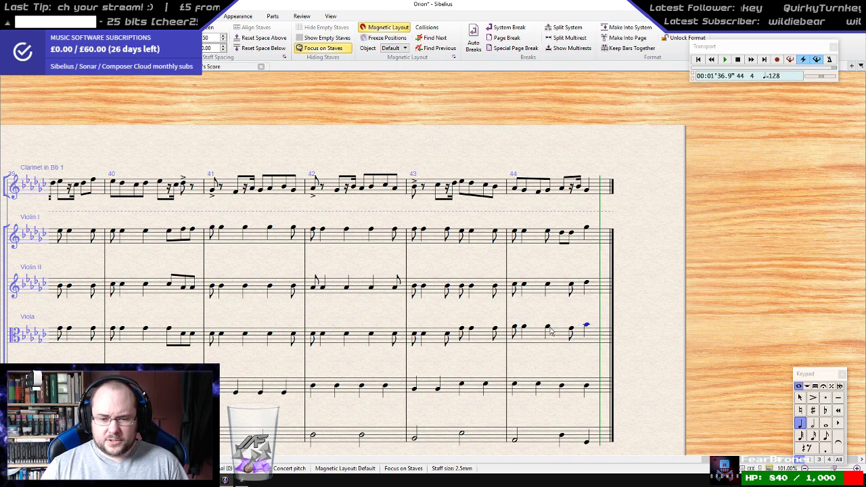
pyautogui.click(548, 328)
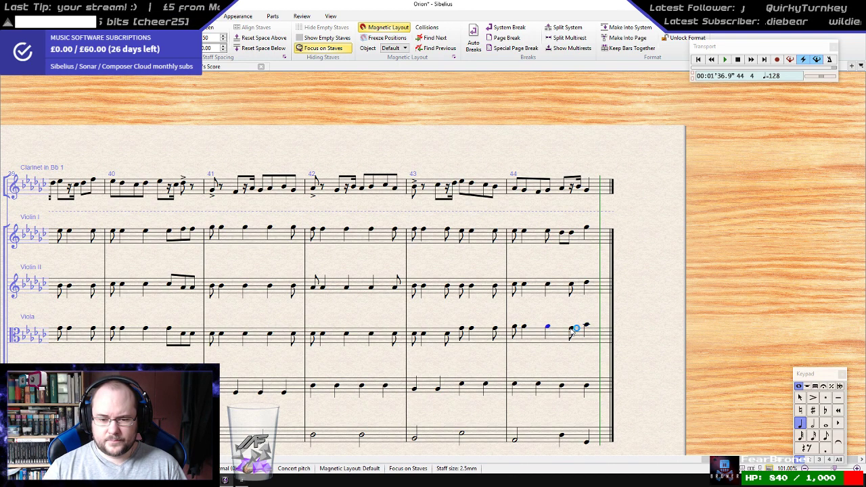
pyautogui.click(571, 328)
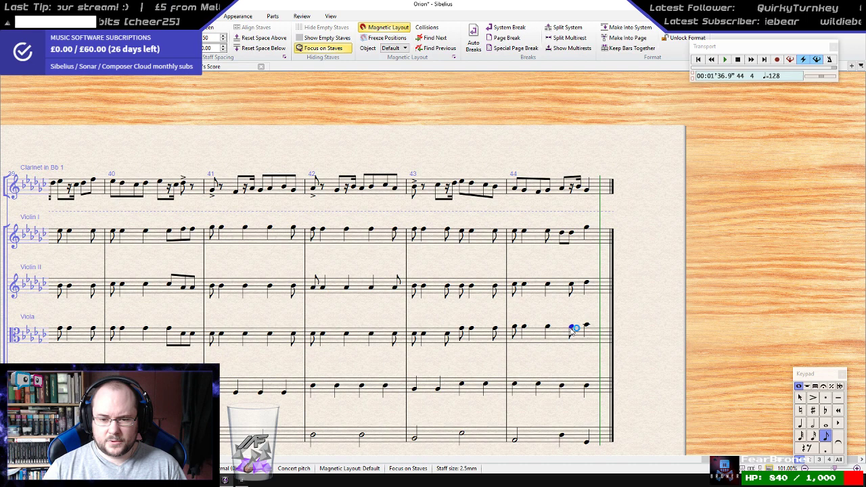
pyautogui.click(571, 286)
pyautogui.press('Up')
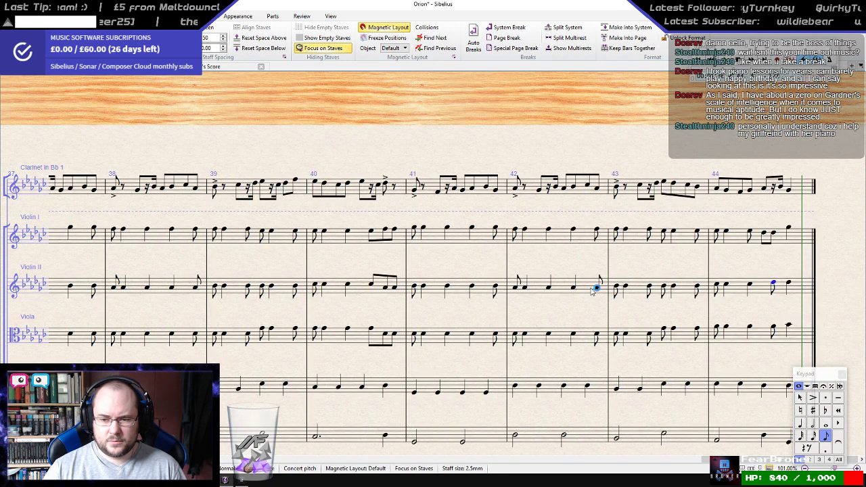
pyautogui.click(773, 231)
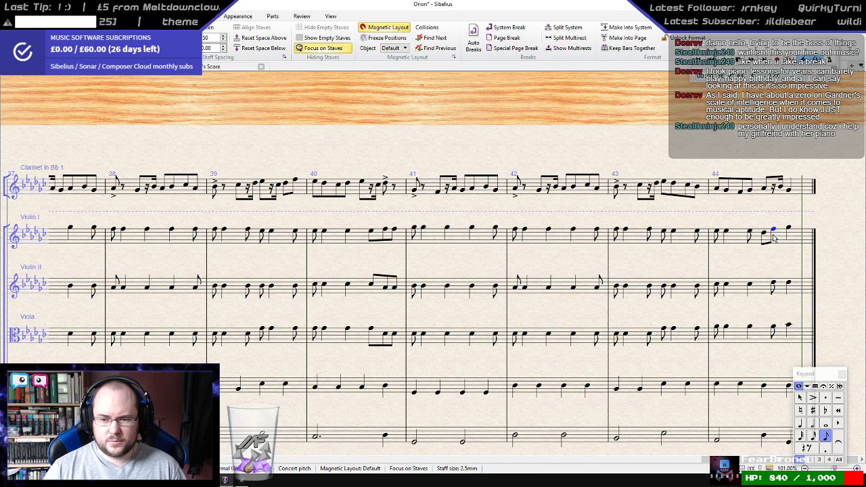
# - Play the score back from bar 42 and again from bar 43 to check the revised string harmony
pyautogui.click(716, 232)
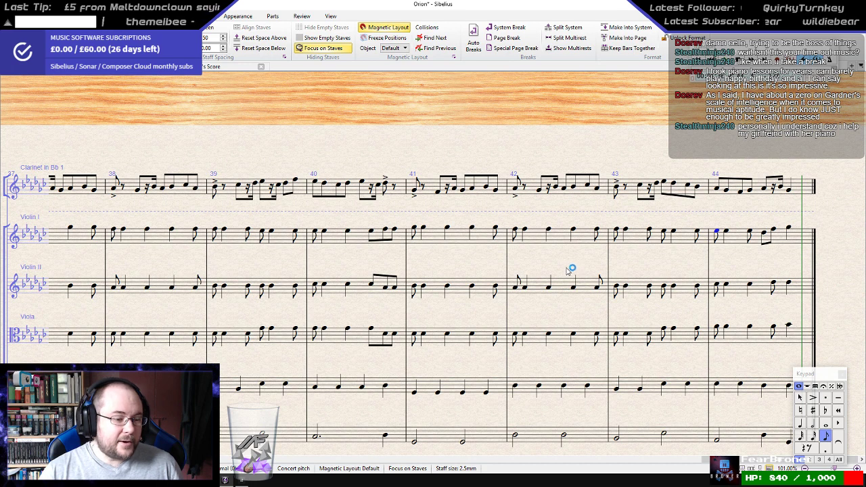
pyautogui.click(515, 232)
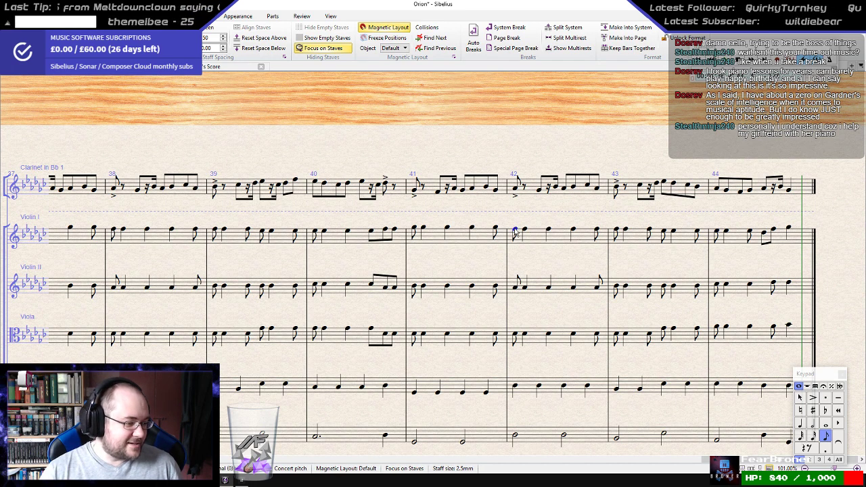
pyautogui.press('p')
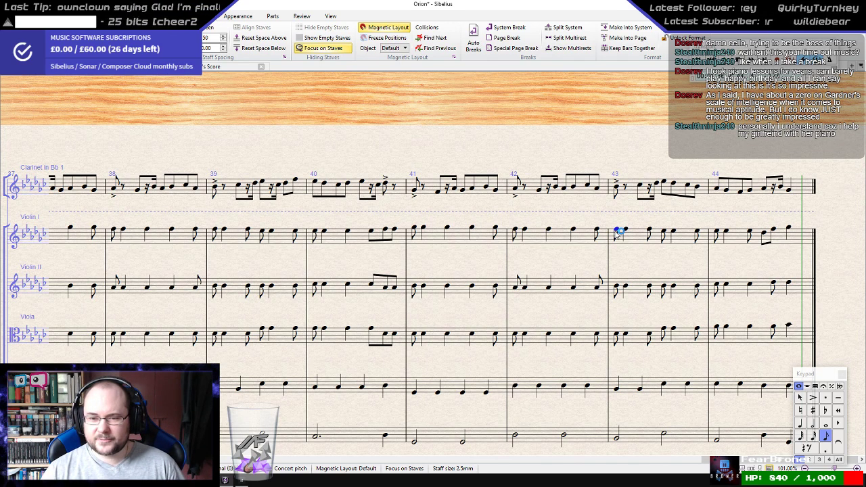
pyautogui.press('p')
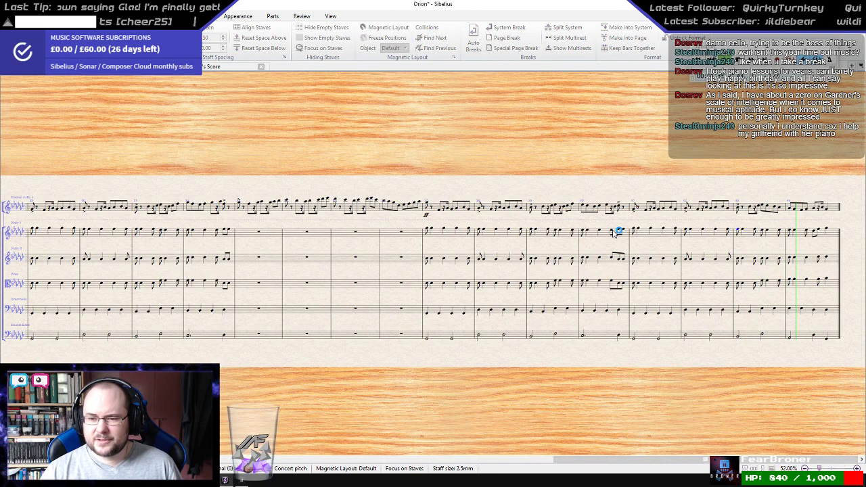
pyautogui.press('Escape')
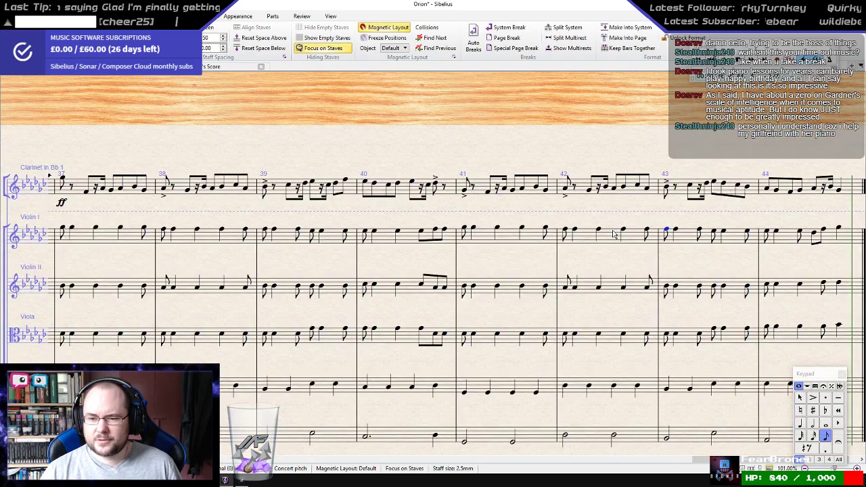
# - Play back bars 43 and 44 of the string staves alone, and rewind playback to the start of the score
pyautogui.moveTo(730, 155); pyautogui.dragTo(410, 126)
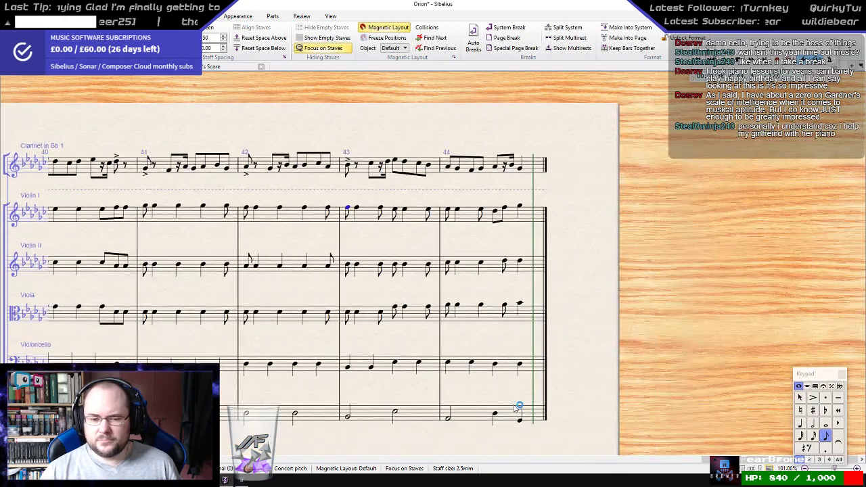
pyautogui.click(517, 409)
pyautogui.keyDown('shift'); pyautogui.click(349, 214); pyautogui.keyUp('shift')
pyautogui.press('p')
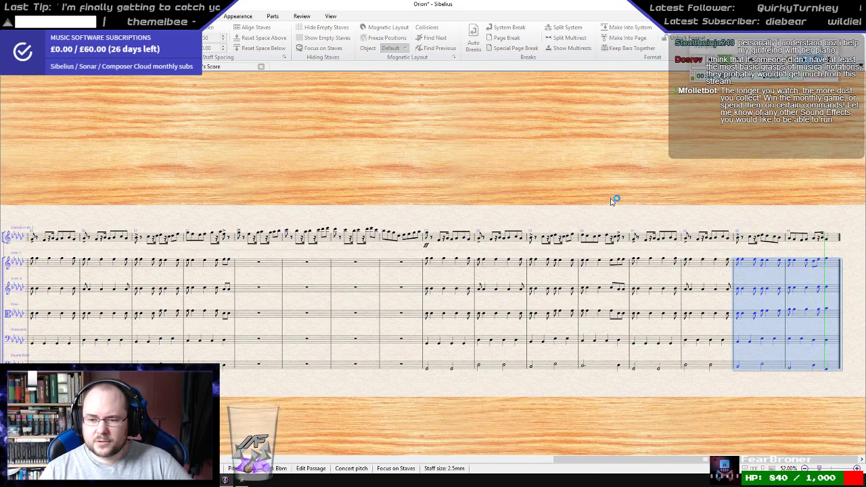
pyautogui.press('space')
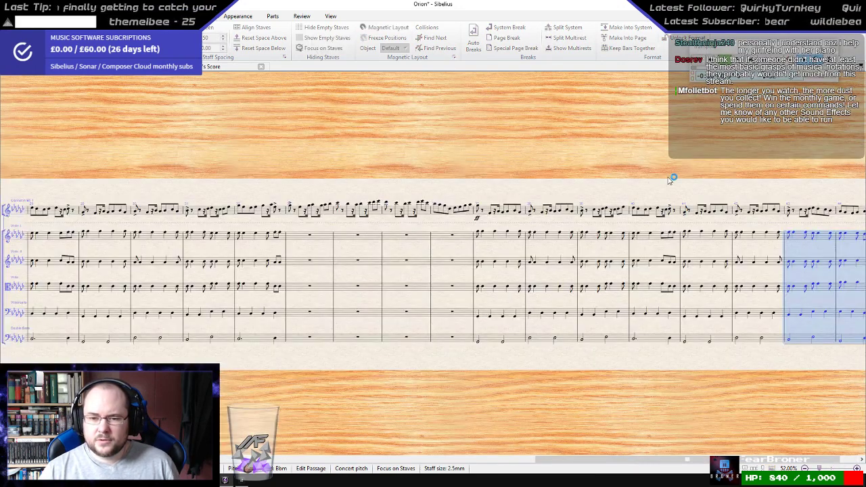
pyautogui.hotkey('ctrl', '[')
pyautogui.moveTo(670, 108); pyautogui.dragTo(549, 111)
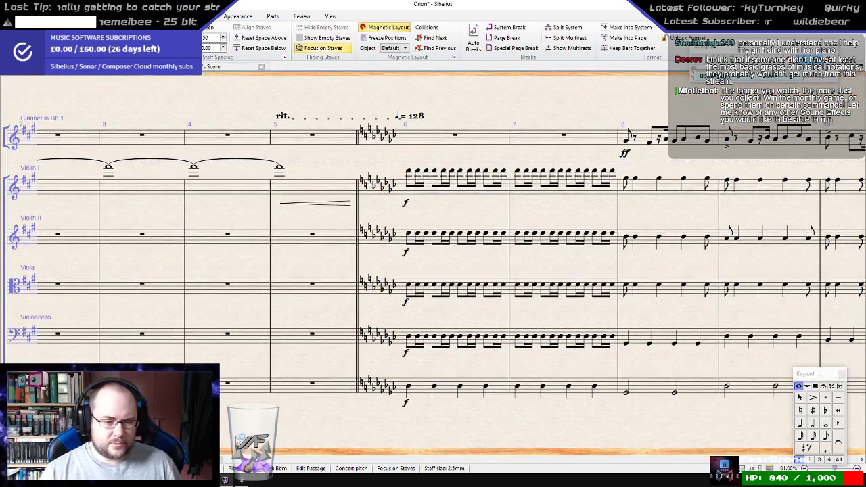
pyautogui.moveTo(211, 459); pyautogui.dragTo(843, 452)
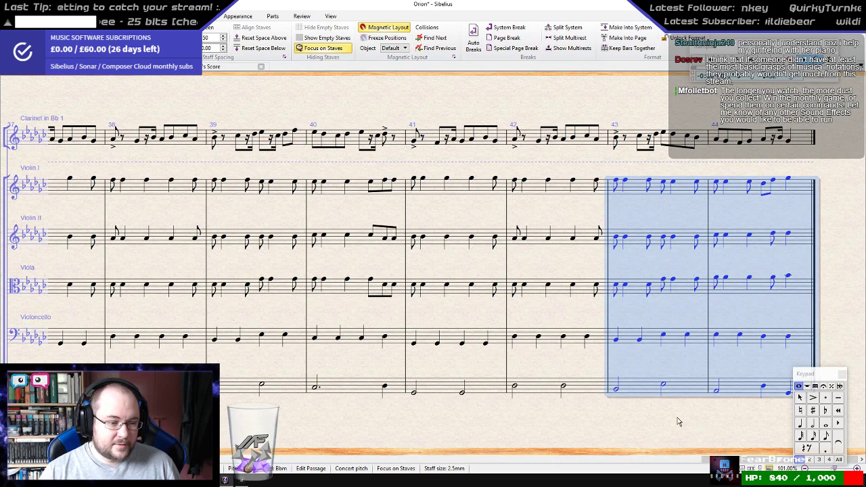
# - Play back bars 43 and 44 with both the Clarinet in Bb 1 and all the string staves selected
pyautogui.click(678, 421)
pyautogui.moveTo(678, 433); pyautogui.dragTo(579, 431)
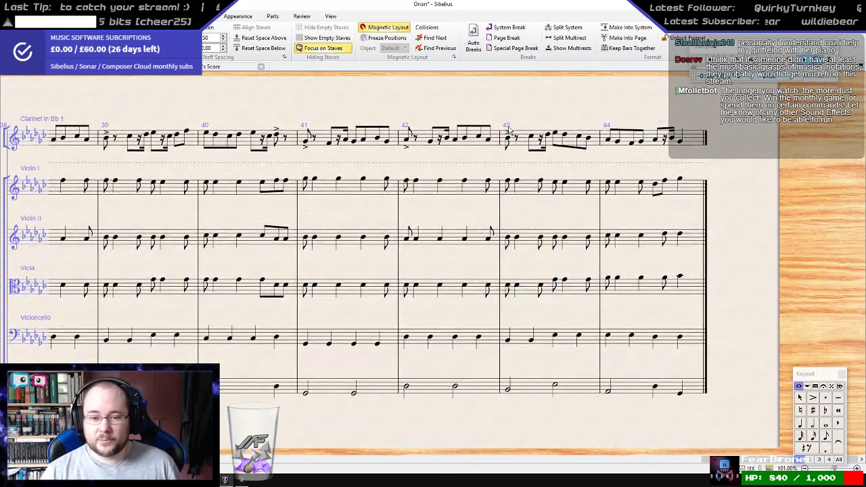
pyautogui.click(512, 179)
pyautogui.keyDown('shift'); pyautogui.click(630, 390); pyautogui.keyUp('shift')
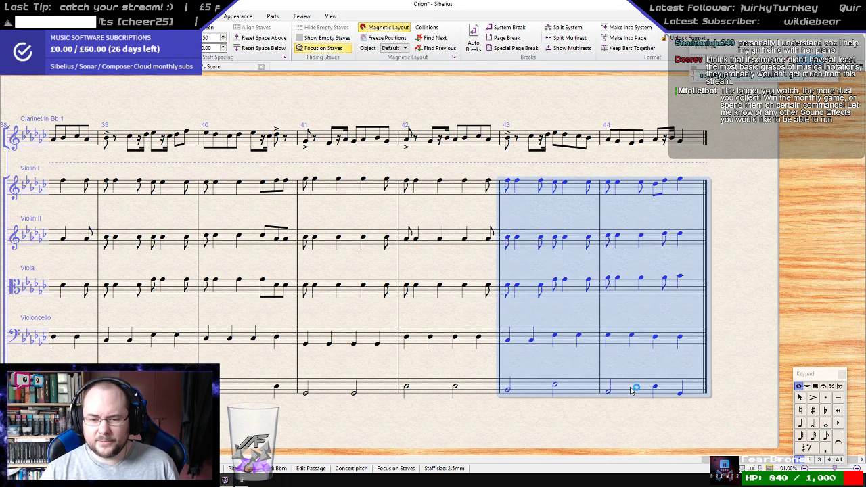
pyautogui.keyDown('shift'); pyautogui.click(511, 140); pyautogui.keyUp('shift')
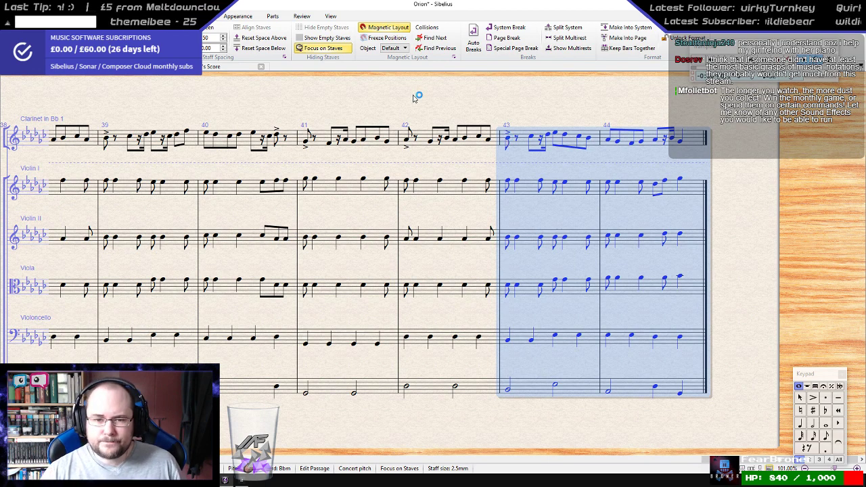
pyautogui.click(537, 119)
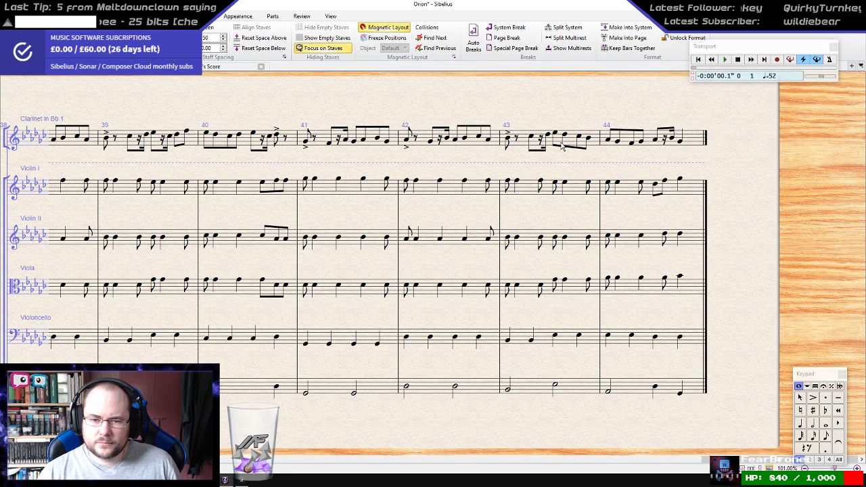
pyautogui.click(508, 139)
pyautogui.keyDown('shift'); pyautogui.click(646, 385); pyautogui.keyUp('shift')
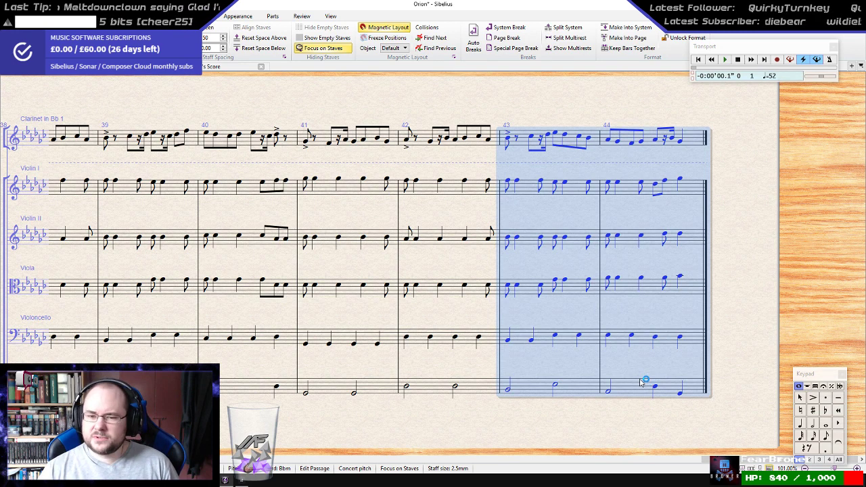
pyautogui.press('p')
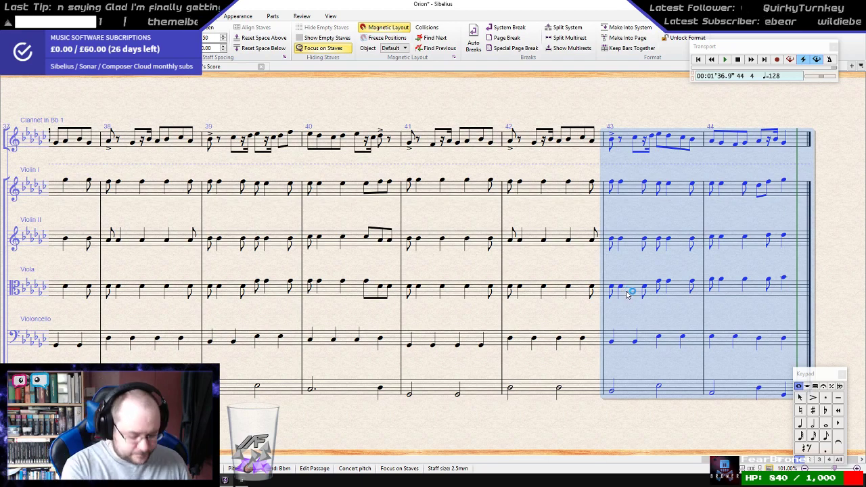
# - Turn off Focus on Staves so the full orchestra is shown again, and clear the passage selection
pyautogui.hotkey('ctrl', 'alt', 'f')
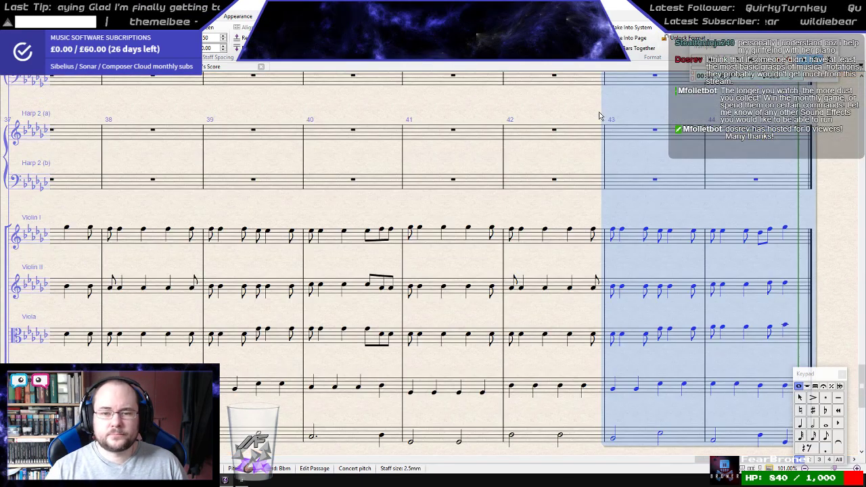
pyautogui.click(669, 145)
pyautogui.moveTo(695, 103); pyautogui.dragTo(549, 107)
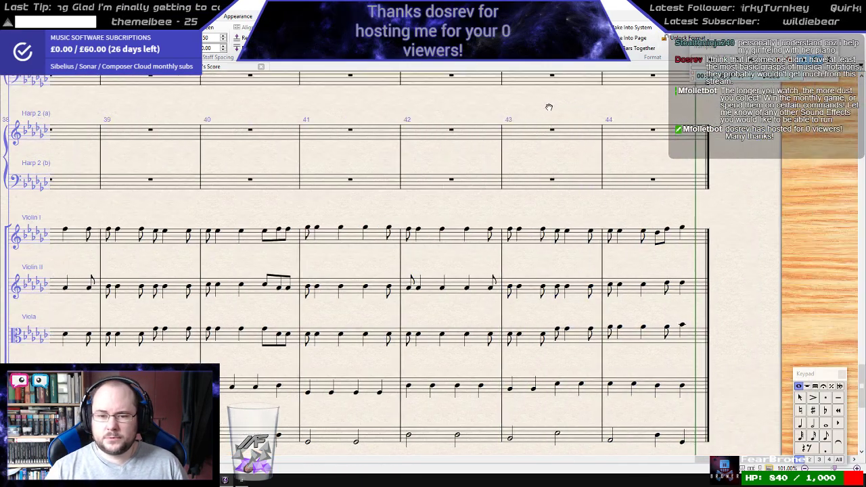
pyautogui.scroll(6, 531, 284)
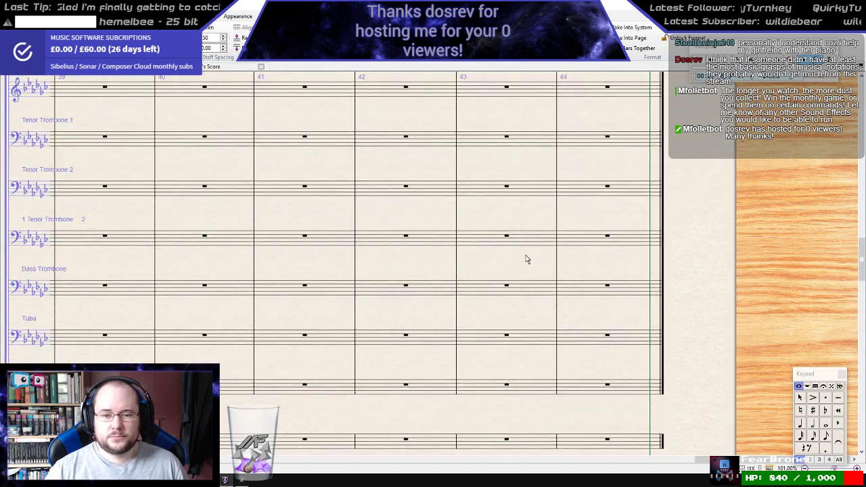
pyautogui.scroll(5, 527, 259)
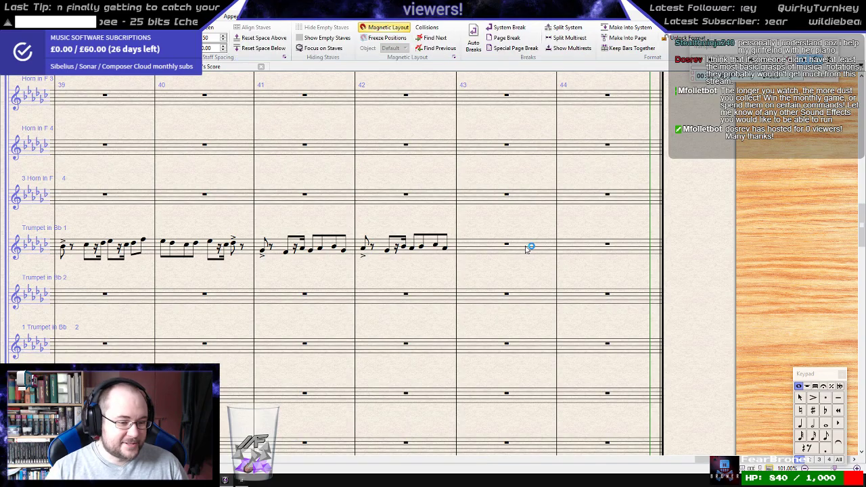
pyautogui.scroll(5, 526, 250)
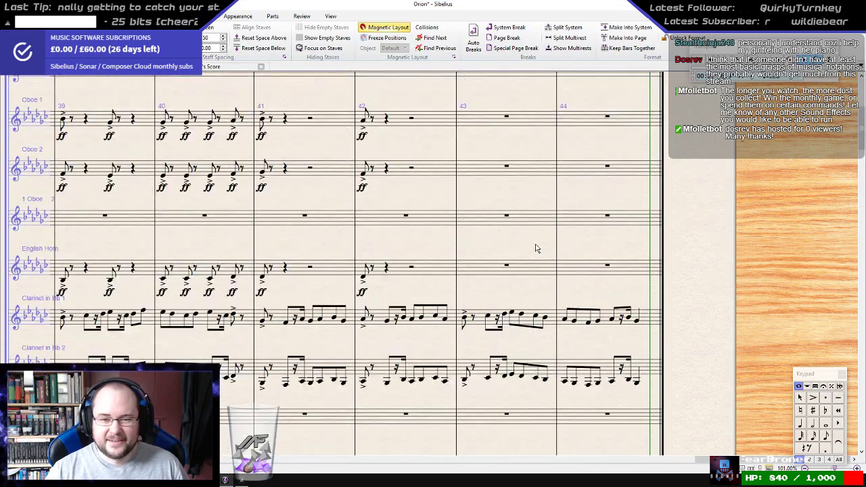
pyautogui.click(478, 319)
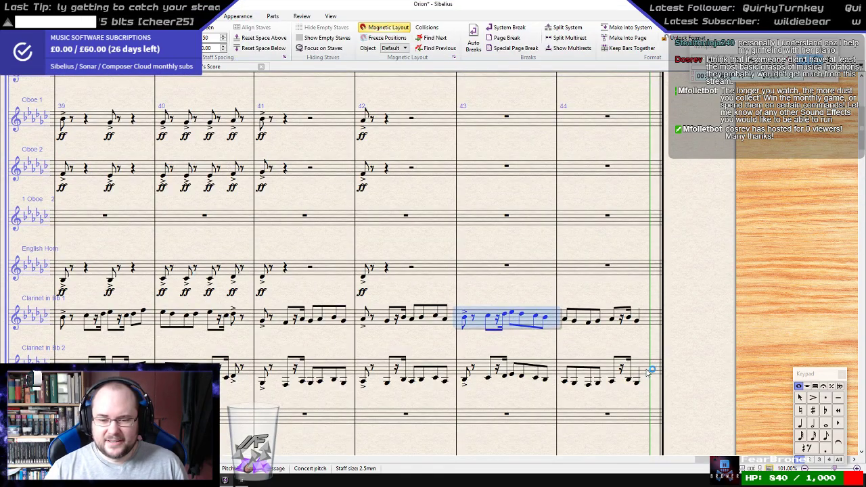
pyautogui.keyDown('shift'); pyautogui.click(648, 372); pyautogui.keyUp('shift')
pyautogui.scroll(-6, 545, 315)
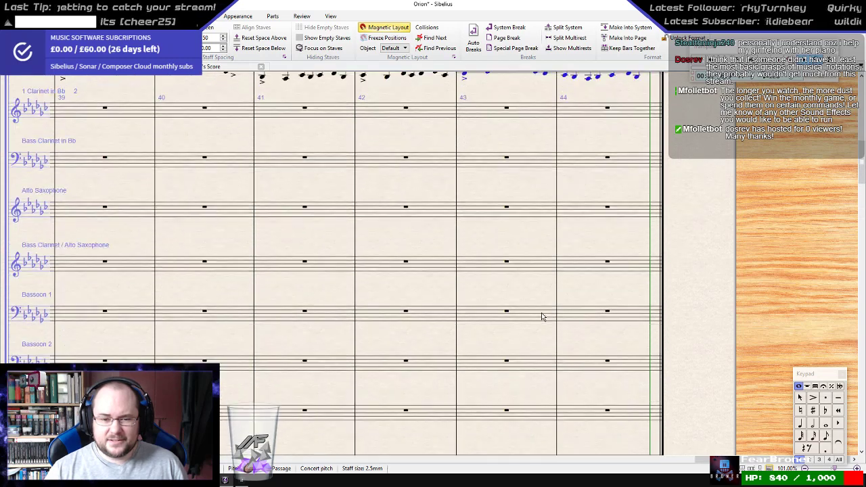
pyautogui.scroll(6, 541, 317)
pyautogui.click(526, 237)
# - Copy the Clarinet in Bb 1 melody of bars 43 and 44 to Horn in F 2 and lower the copy an octave
pyautogui.click(492, 270)
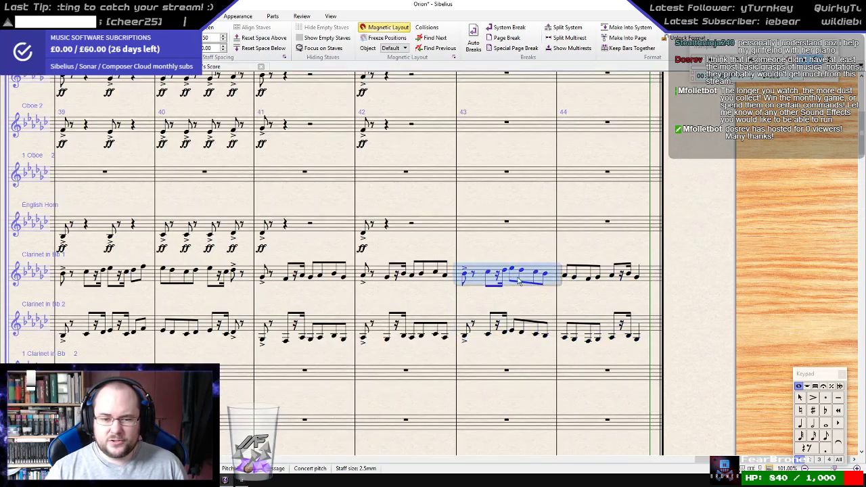
pyautogui.keyDown('shift'); pyautogui.click(636, 272); pyautogui.keyUp('shift')
pyautogui.scroll(-10, 512, 257)
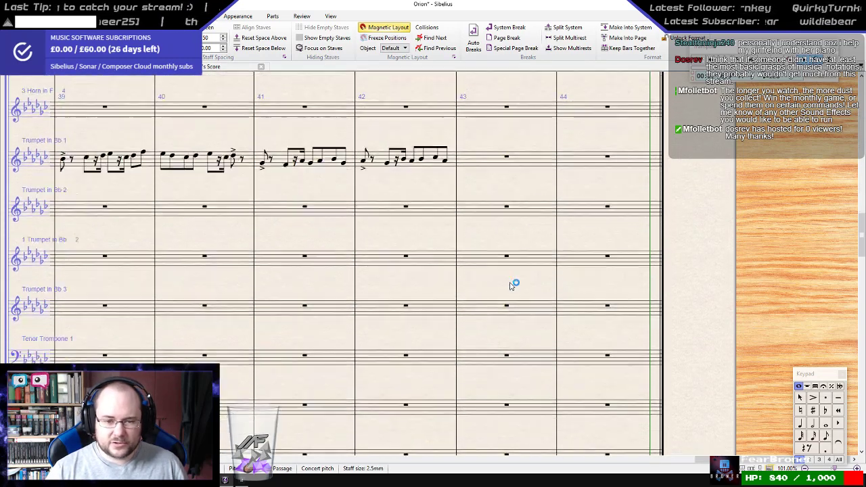
pyautogui.scroll(4, 512, 285)
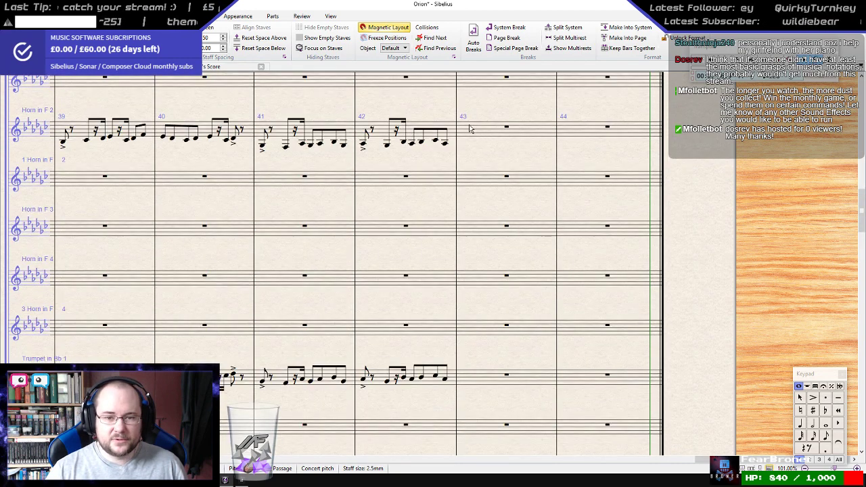
pyautogui.keyDown('alt'); pyautogui.click(472, 129); pyautogui.keyUp('alt')
pyautogui.hotkey('ctrl', 'Down')
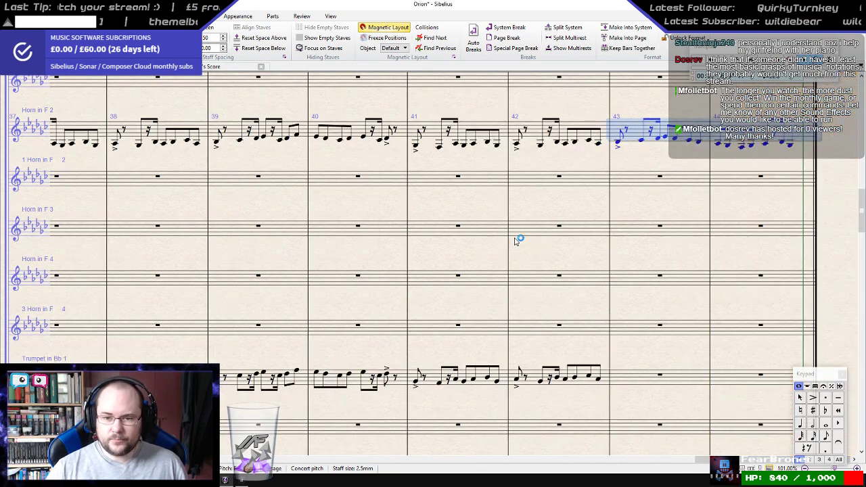
# - Copy the same two-bar melody to Trumpet in Bb 1 at bar 43 and raise the copy an octave
pyautogui.keyDown('alt'); pyautogui.click(623, 381); pyautogui.keyUp('alt')
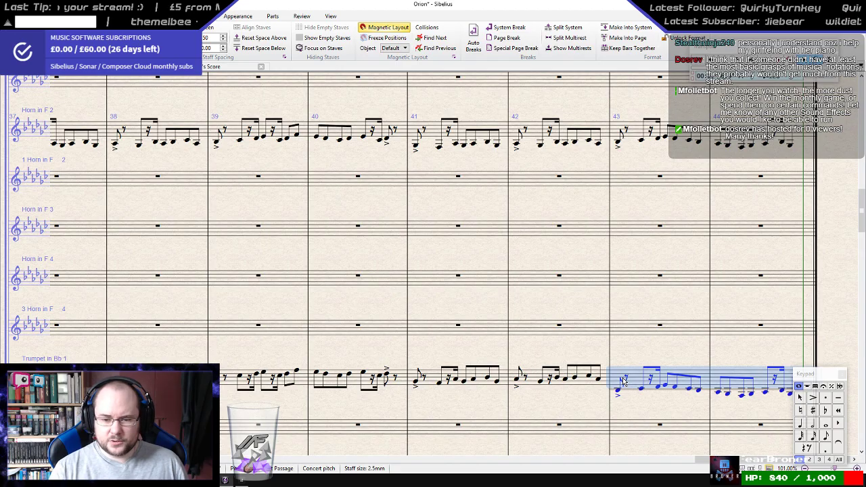
pyautogui.hotkey('ctrl', 'Up')
pyautogui.scroll(-15, 614, 359)
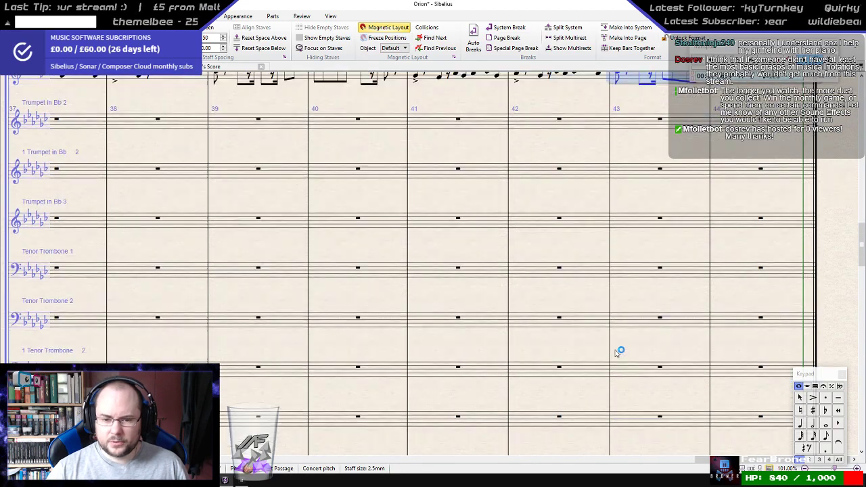
pyautogui.scroll(-8, 620, 357)
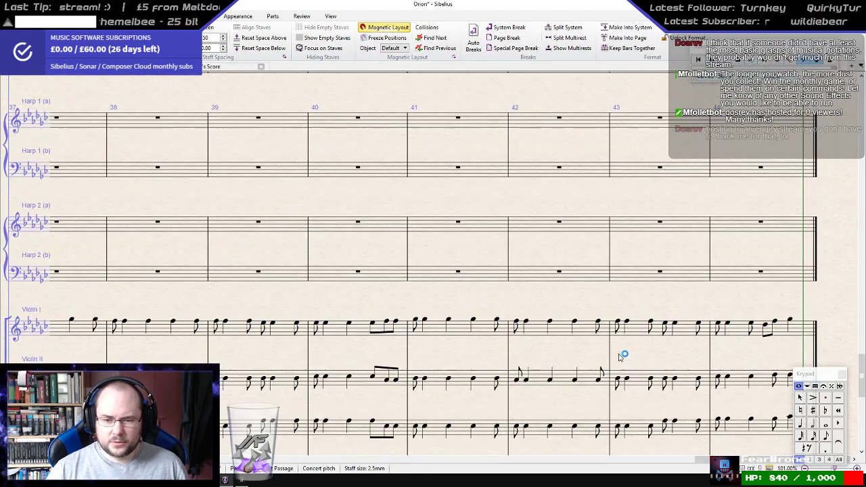
# - Select the Clarinet in Bb 1 melody of bars 43 and 44 and look through the full orchestra's staves at those bars
pyautogui.scroll(14, 626, 355)
pyautogui.scroll(15, 634, 359)
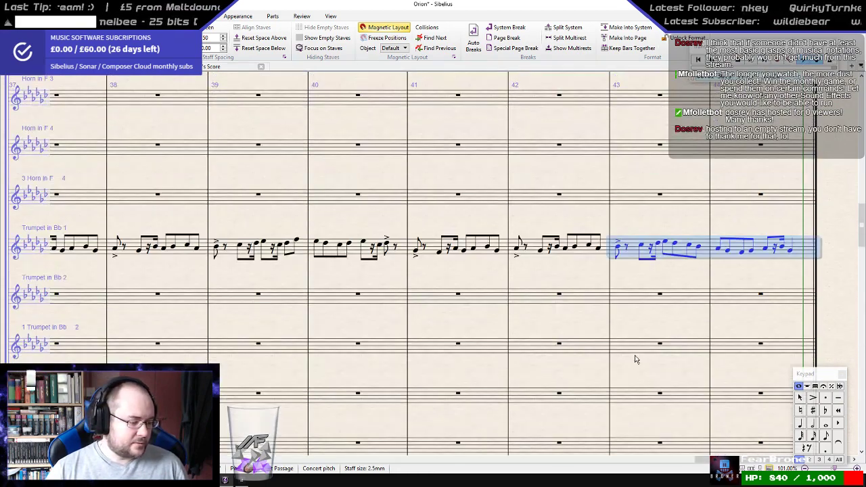
pyautogui.scroll(6, 642, 359)
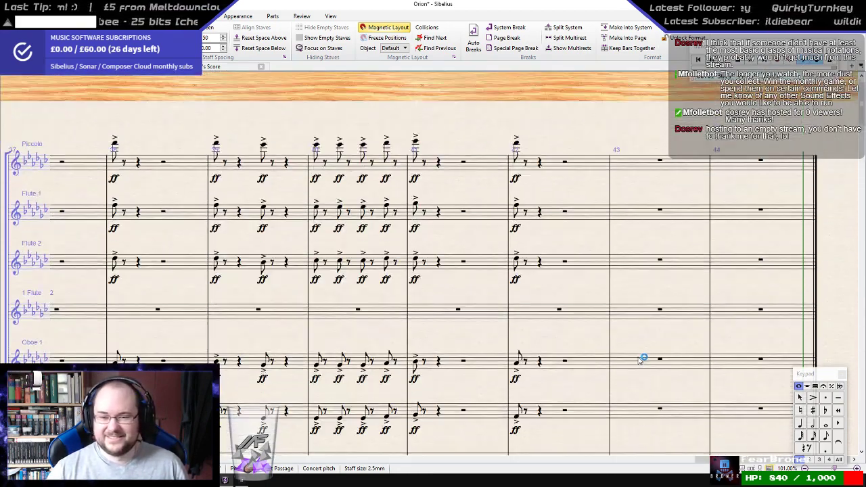
pyautogui.moveTo(519, 187); pyautogui.dragTo(359, 150)
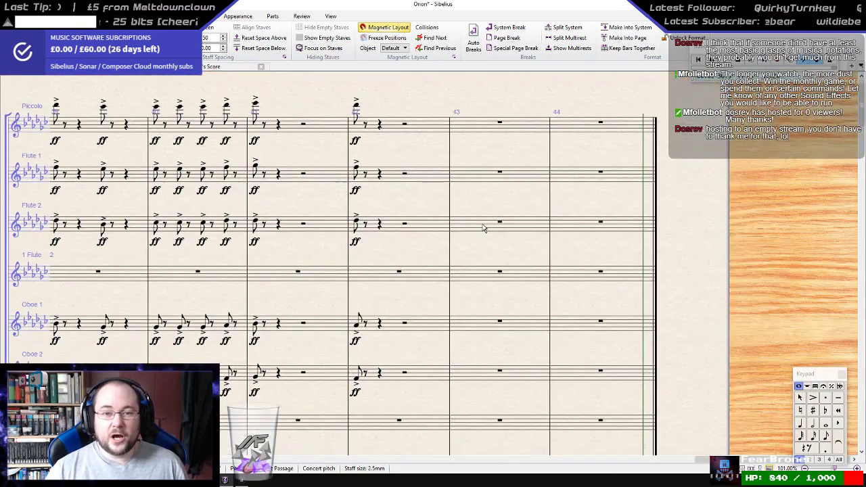
pyautogui.scroll(-4, 494, 238)
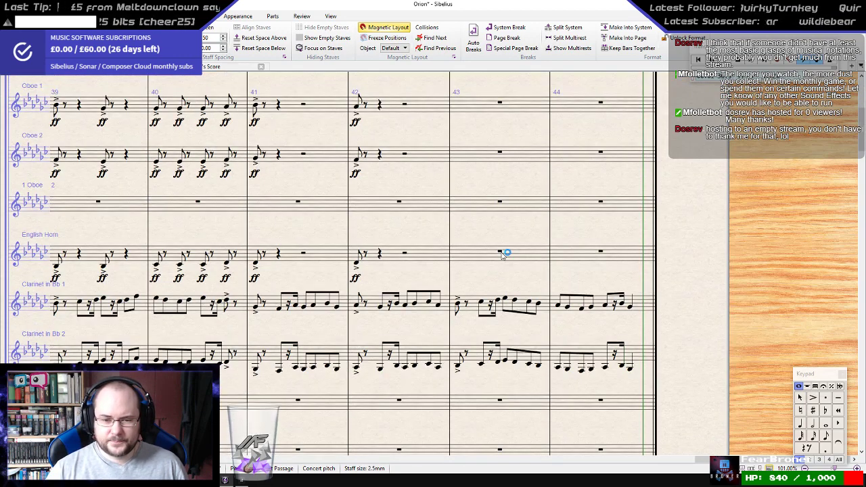
pyautogui.click(500, 251)
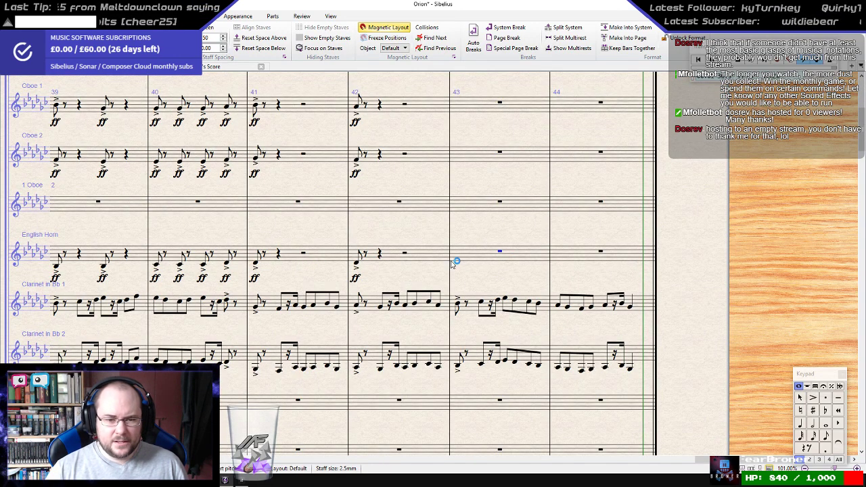
pyautogui.scroll(2, 495, 270)
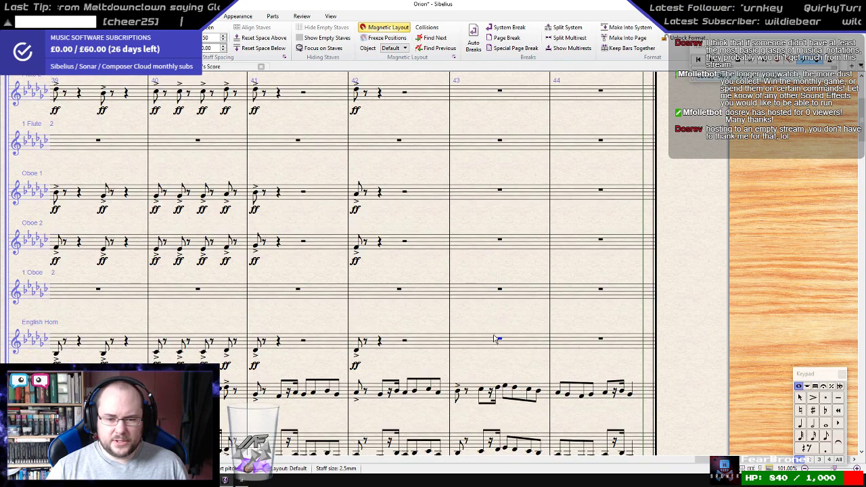
pyautogui.keyDown('shift'); pyautogui.click(641, 392); pyautogui.keyUp('shift')
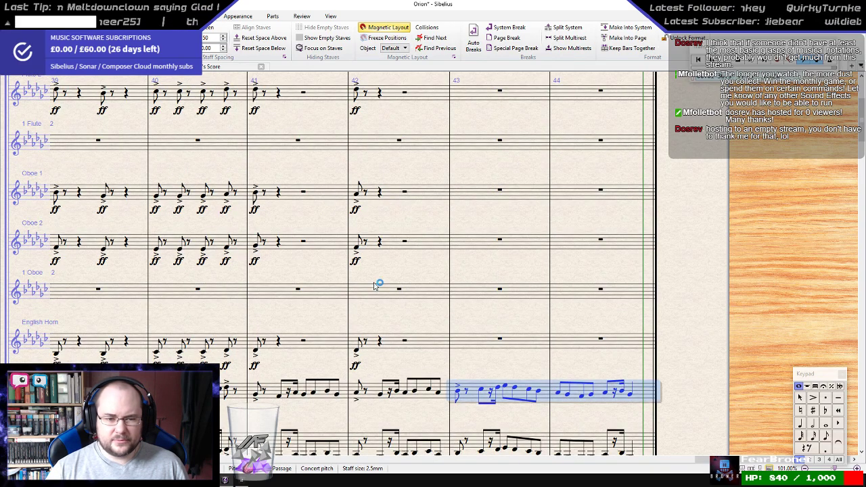
pyautogui.scroll(-12, 473, 304)
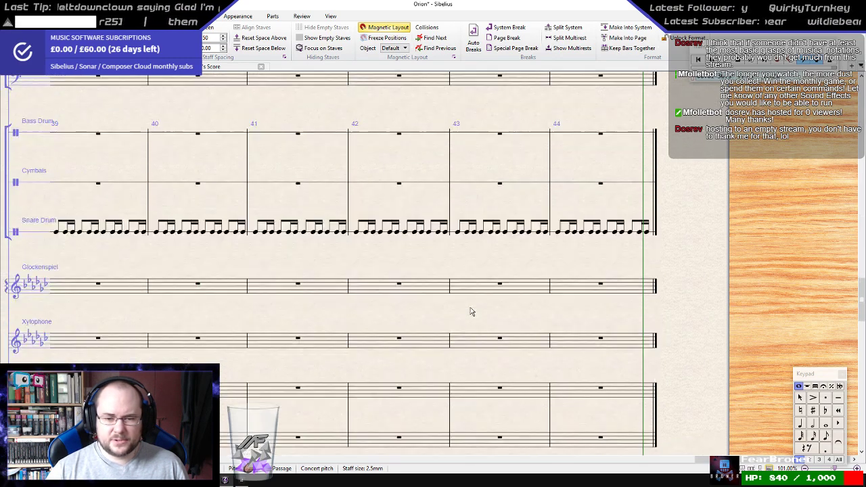
pyautogui.scroll(5, 471, 311)
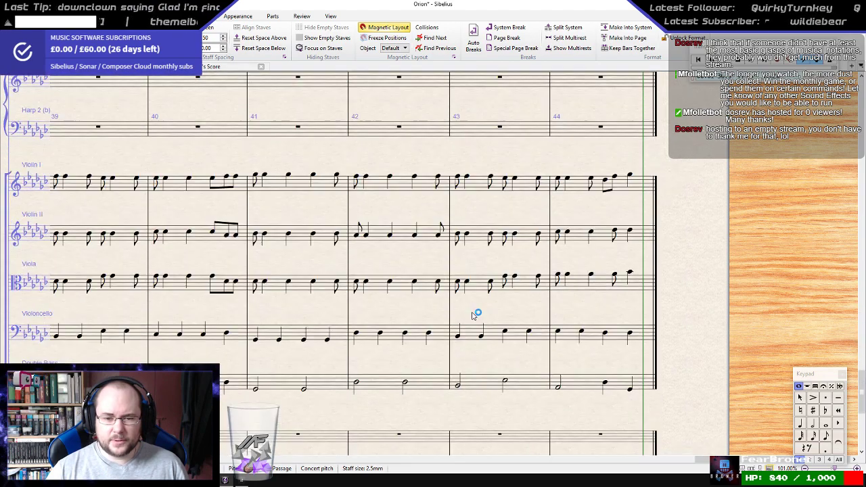
pyautogui.scroll(5, 473, 317)
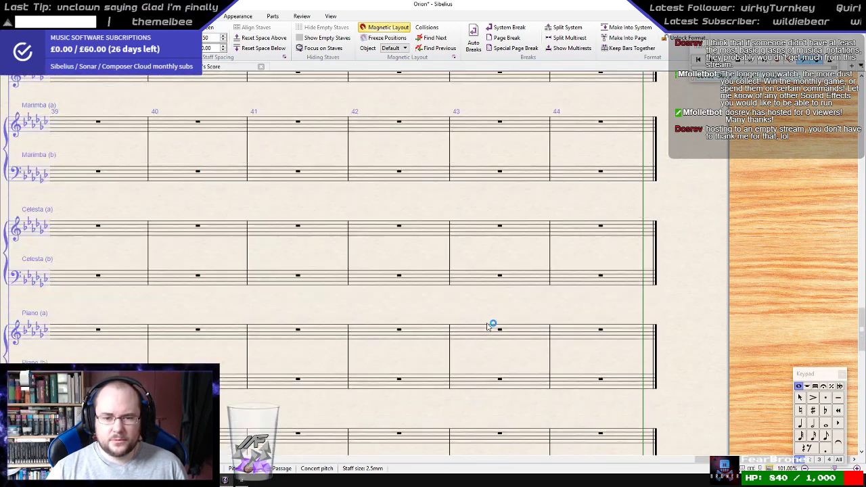
pyautogui.scroll(6, 491, 328)
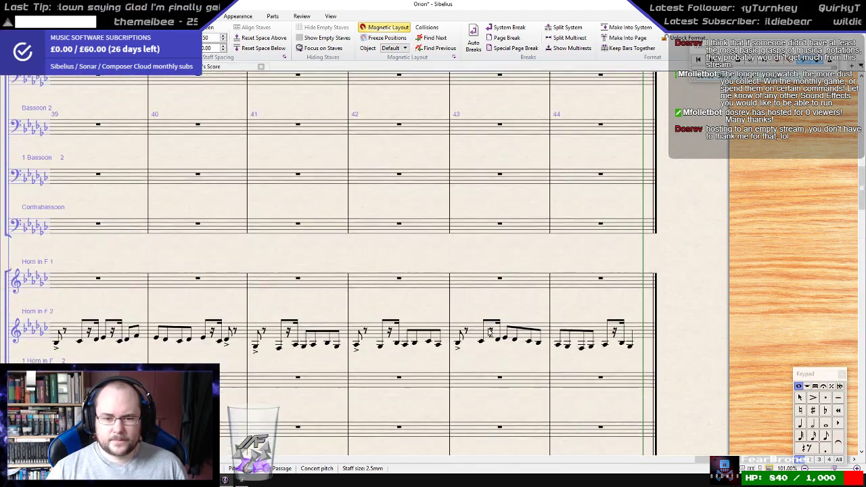
pyautogui.scroll(13, 490, 331)
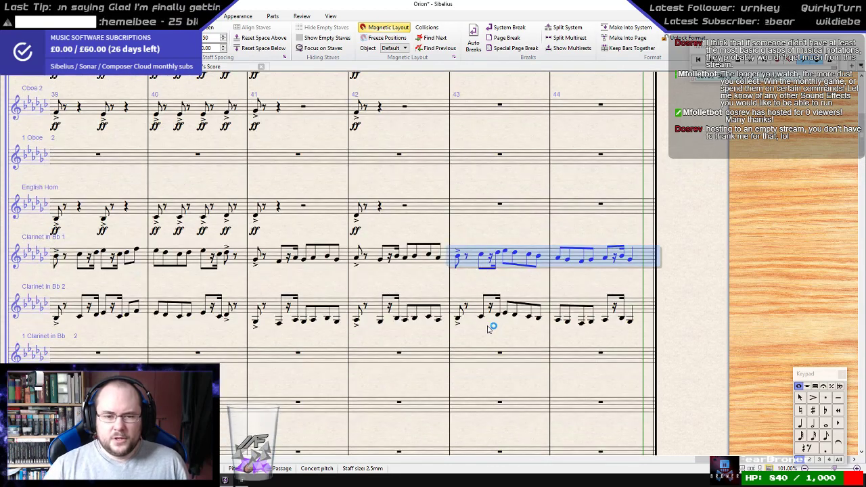
pyautogui.scroll(3, 490, 329)
# - Enter an accompanying high eighth note on beat 1 and a quarter note on beat 3 in bar 43 of the Piccolo
pyautogui.scroll(-3, 438, 302)
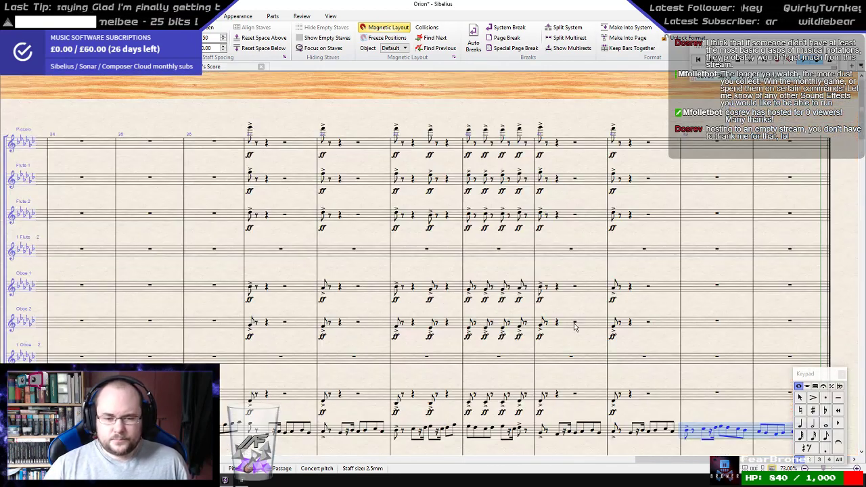
pyautogui.scroll(-1, 571, 331)
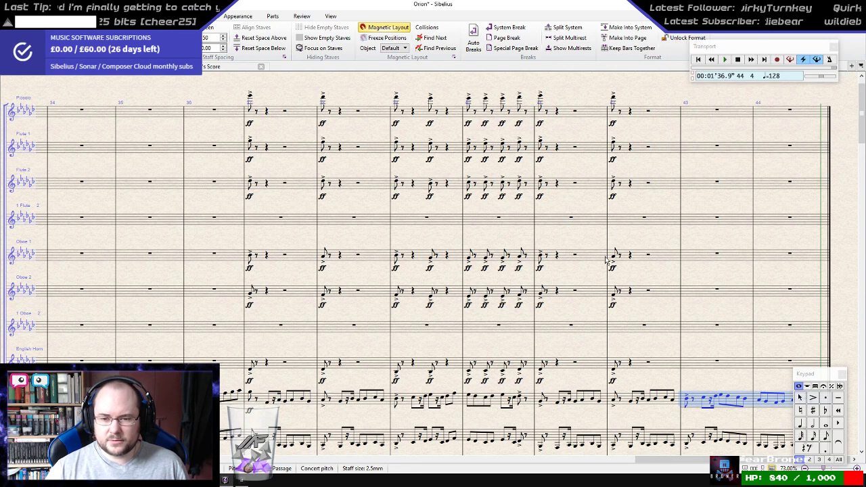
pyautogui.moveTo(644, 232); pyautogui.dragTo(460, 234)
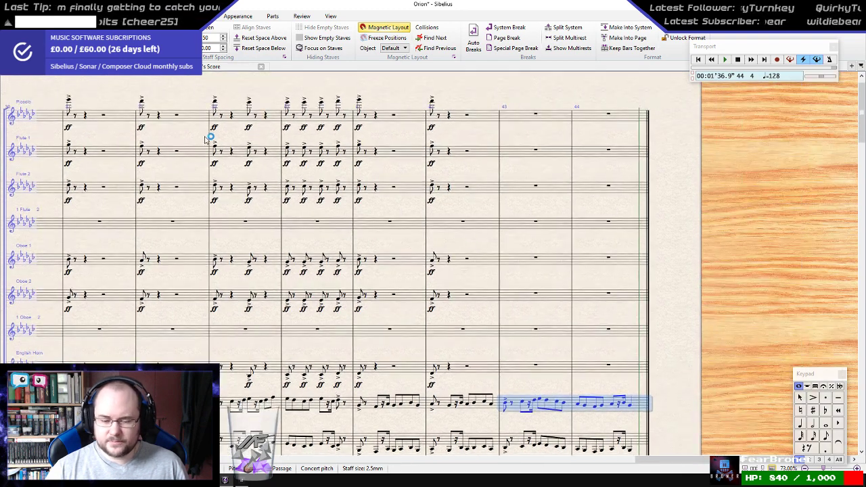
pyautogui.click(535, 117)
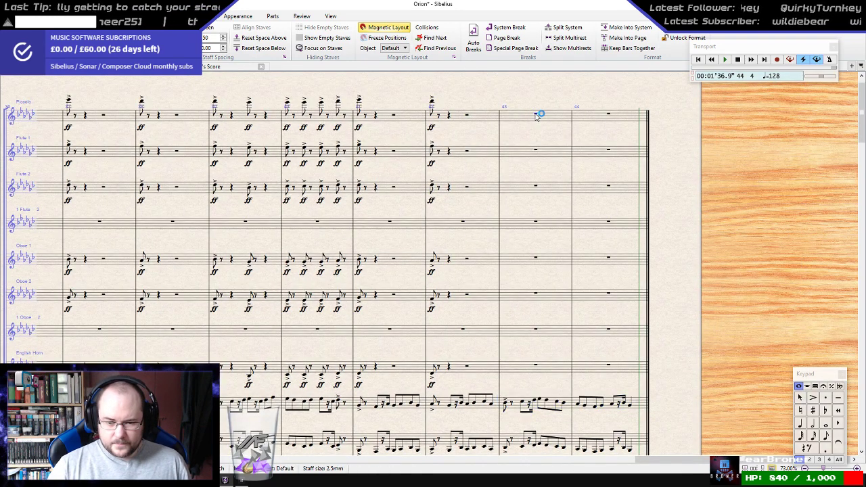
pyautogui.press('3')
pyautogui.press('n')
pyautogui.press('g')
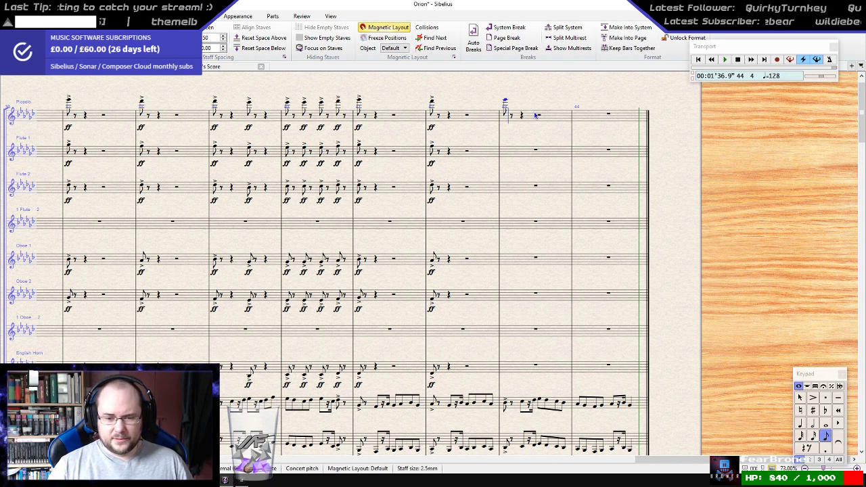
pyautogui.press('4')
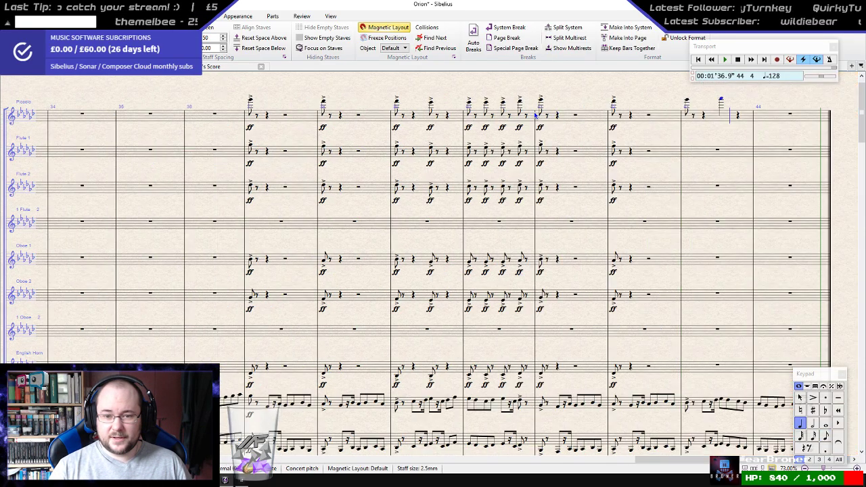
pyautogui.press('g')
# - Check the string harmony of bar 43, shorten the Piccolo's beat 3 note to an eighth note and lower its pitch
pyautogui.scroll(-10, 599, 190)
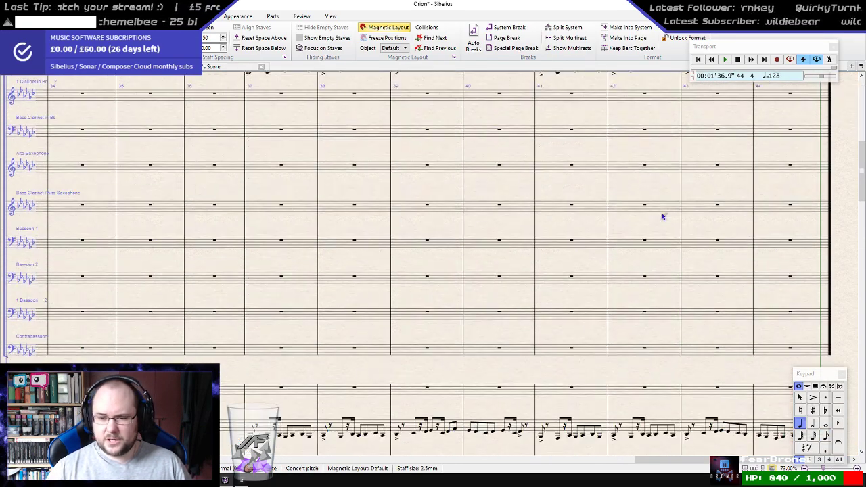
pyautogui.scroll(-10, 660, 211)
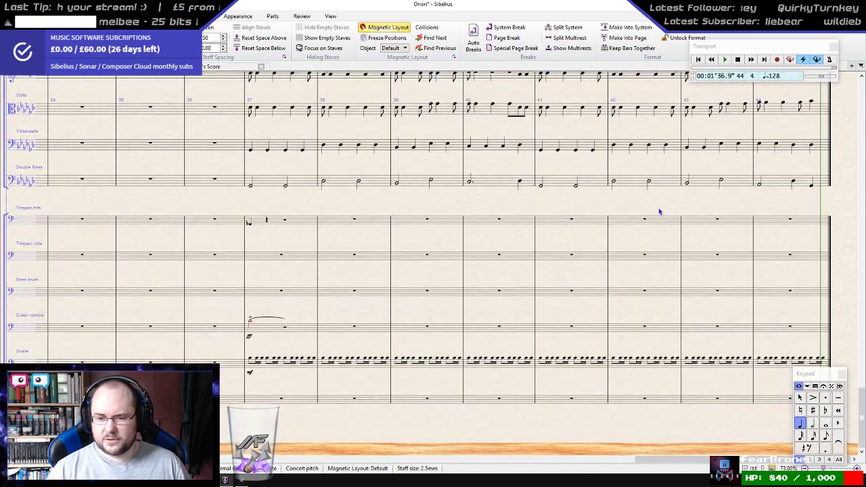
pyautogui.scroll(1, 719, 201)
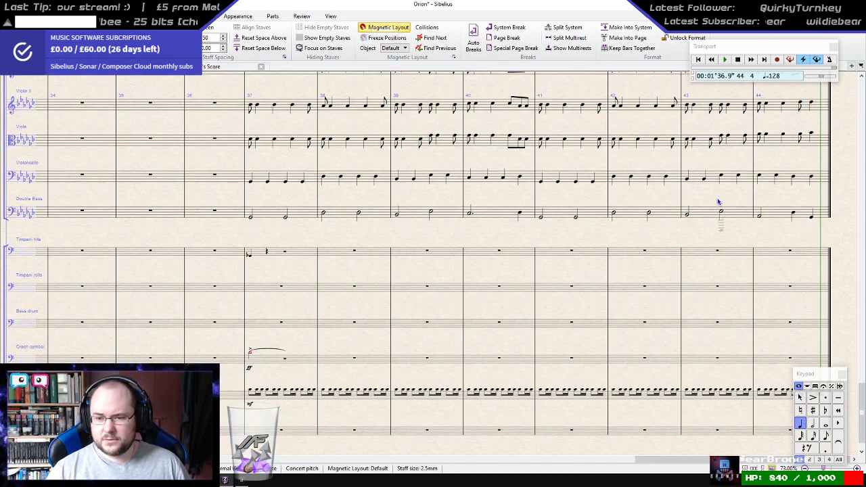
pyautogui.scroll(2, 718, 201)
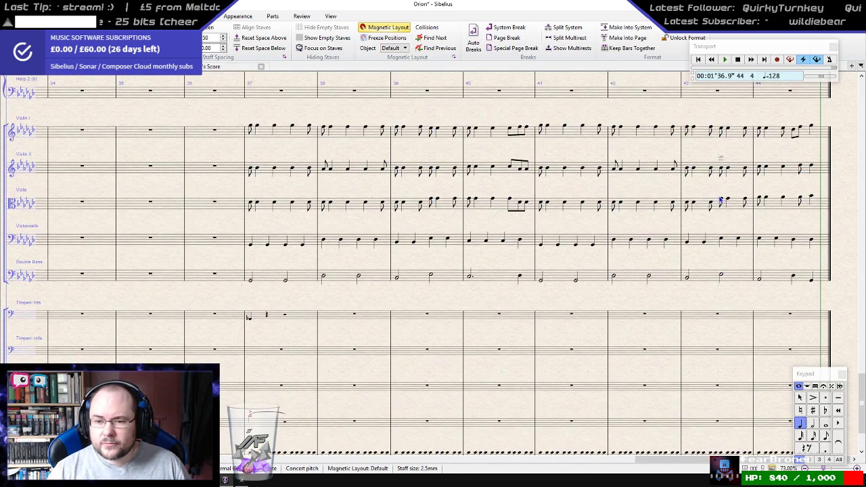
pyautogui.scroll(20, 720, 201)
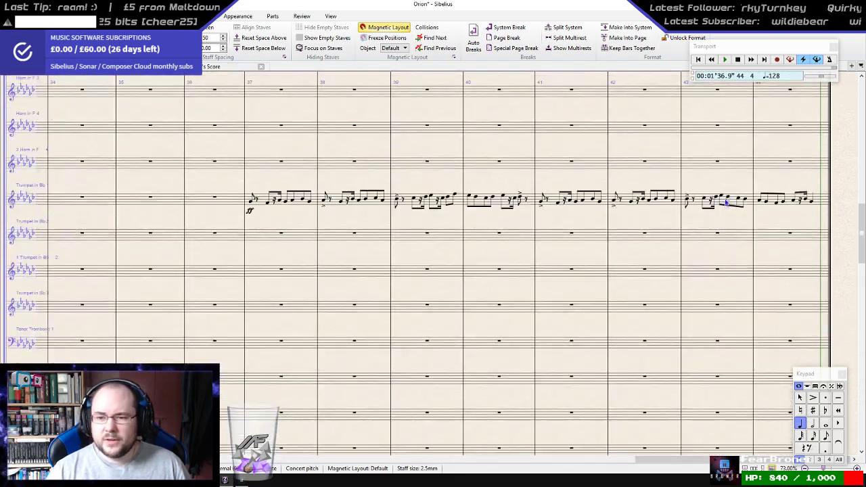
pyautogui.scroll(12, 723, 200)
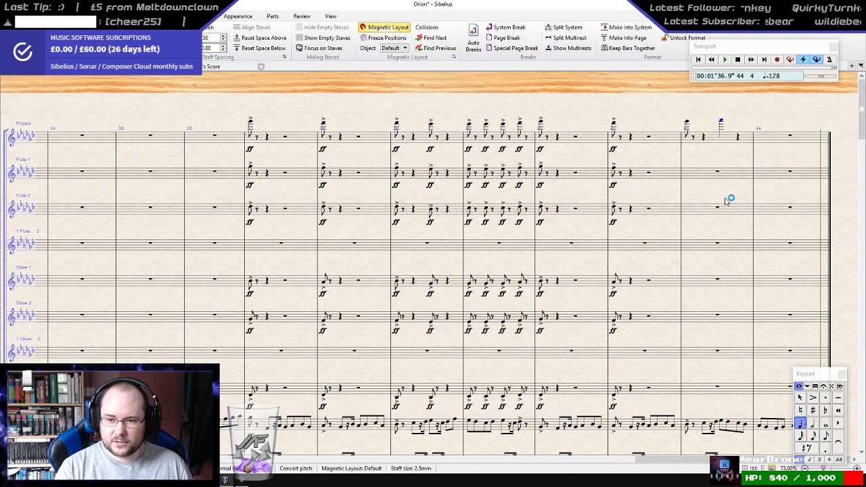
pyautogui.press('KP_3')
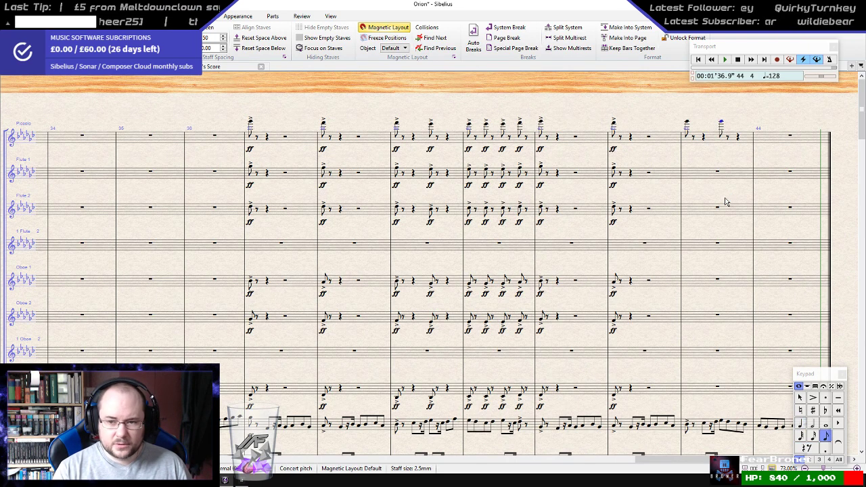
pyautogui.press('Escape')
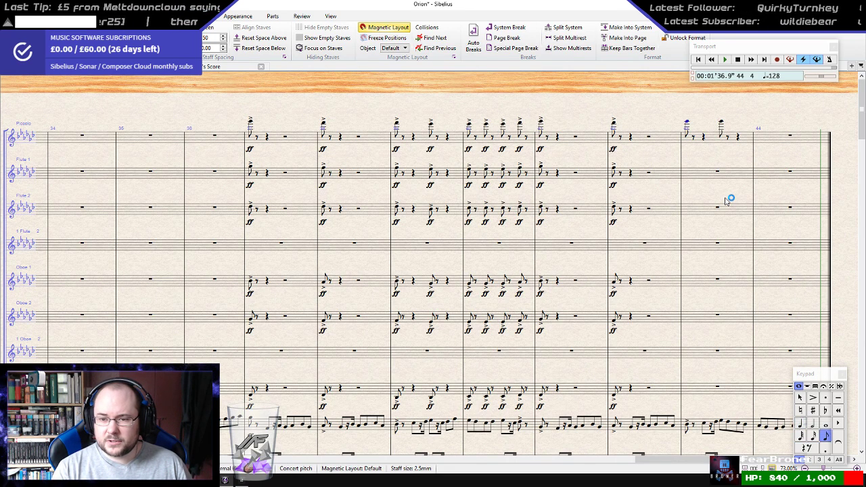
pyautogui.press('Right')
pyautogui.press('Right')
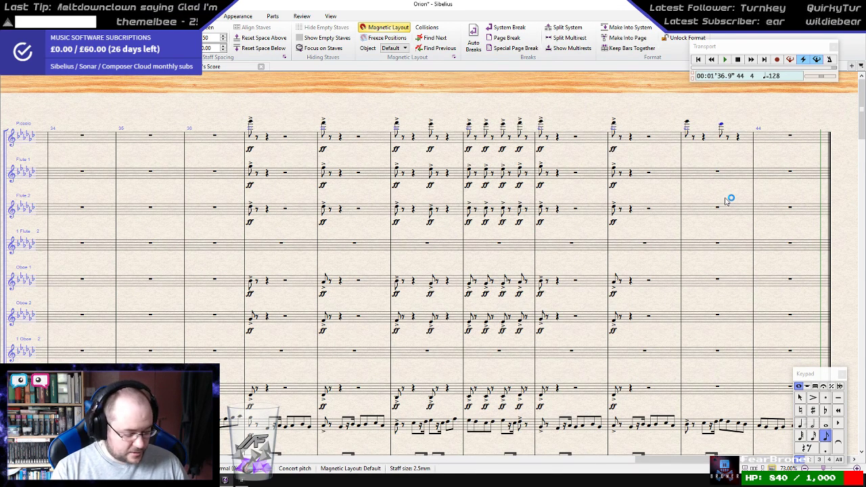
pyautogui.press('Right')
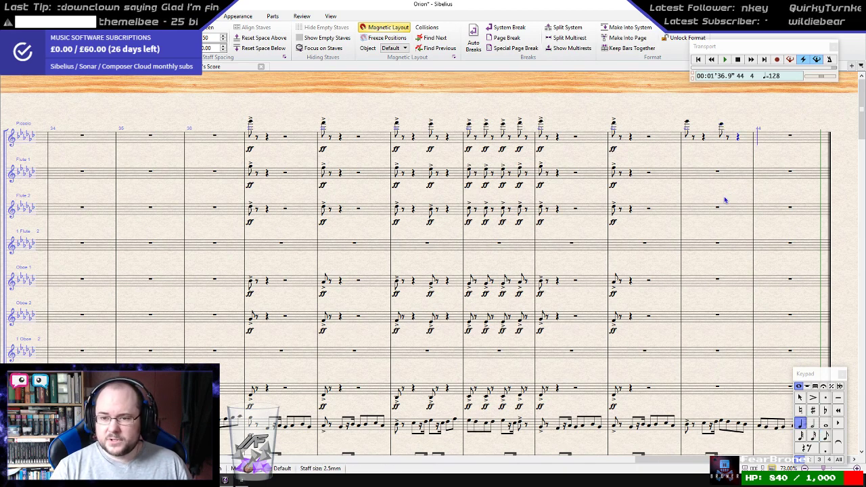
# - Enter an eighth note on beat 1 of bar 44 in the Piccolo and lower it an octave
pyautogui.press('3')
pyautogui.press('e')
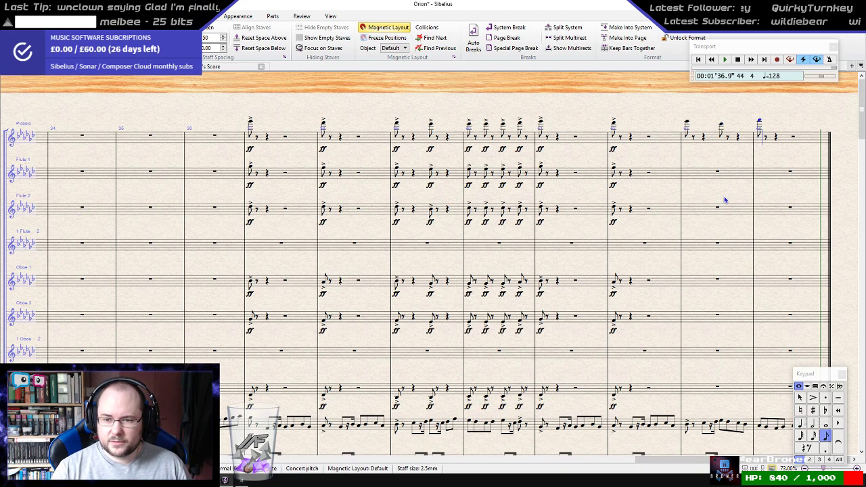
pyautogui.press('Right')
pyautogui.press('Right')
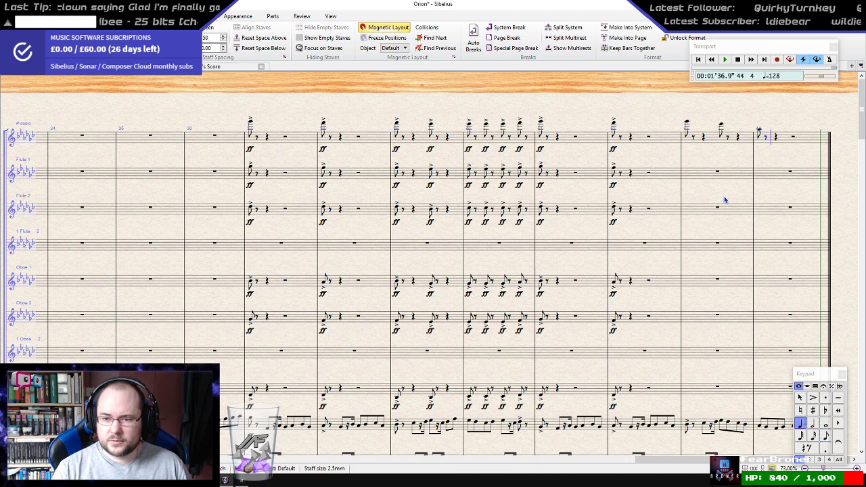
# - Add eighth notes on beats 3 and 4 of bar 44 in the Piccolo, each followed by an eighth rest
pyautogui.press('3')
pyautogui.press('e')
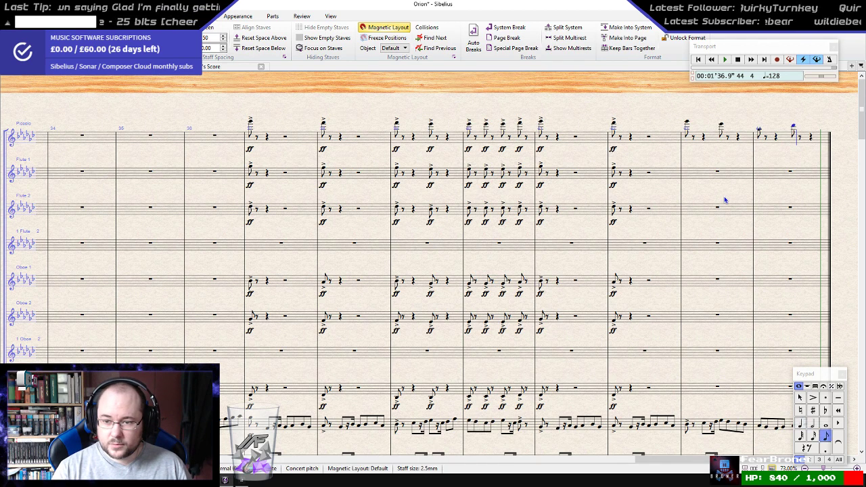
pyautogui.press('g')
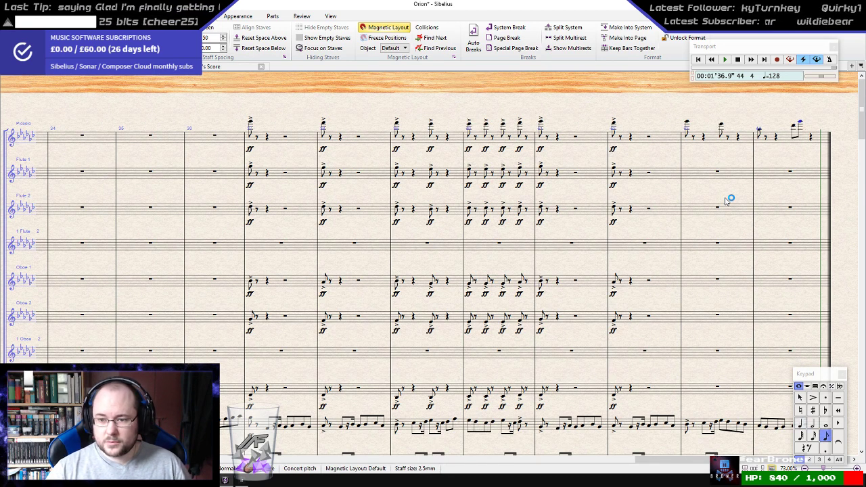
pyautogui.press('0')
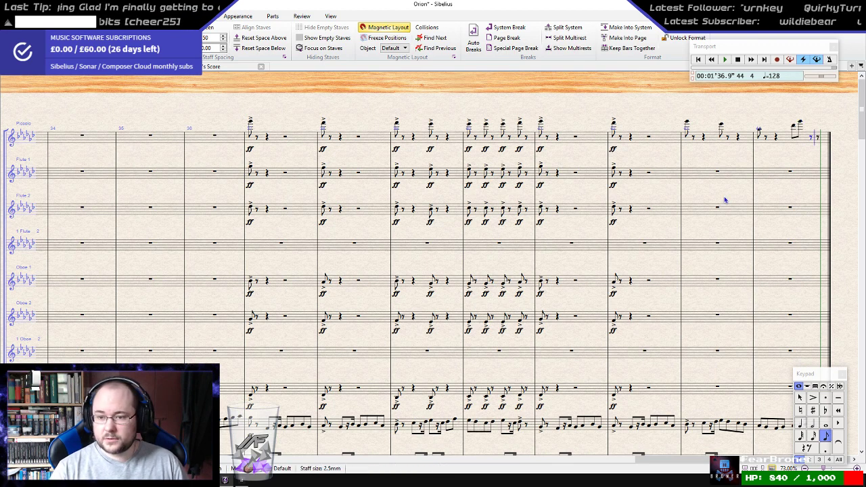
pyautogui.press('Left')
pyautogui.press('Delete')
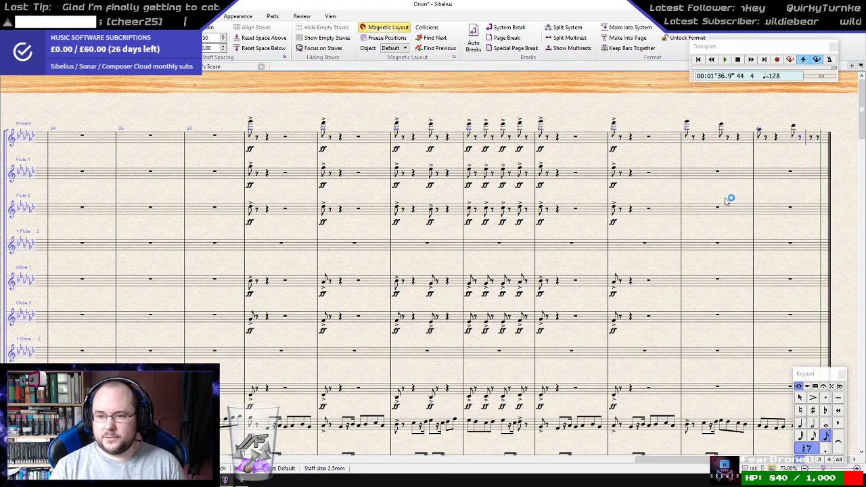
pyautogui.hotkey('ctrl', 'z')
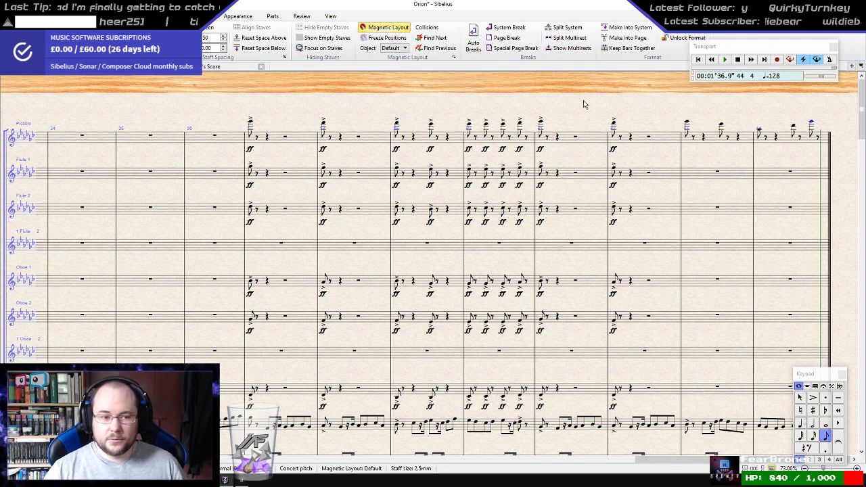
# - Add accents to all the Piccolo notes in bars 43 and 44
pyautogui.hscroll(3, 642, 115)
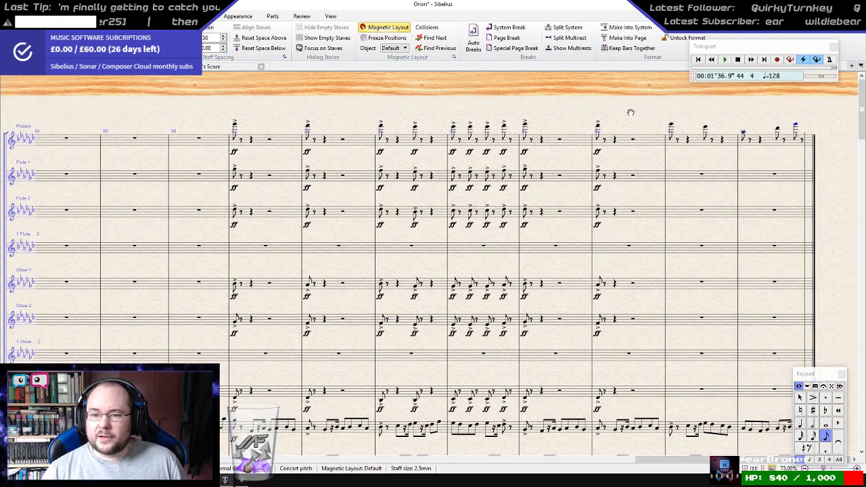
pyautogui.click(594, 142)
pyautogui.keyDown('shift'); pyautogui.click(667, 143); pyautogui.keyUp('shift')
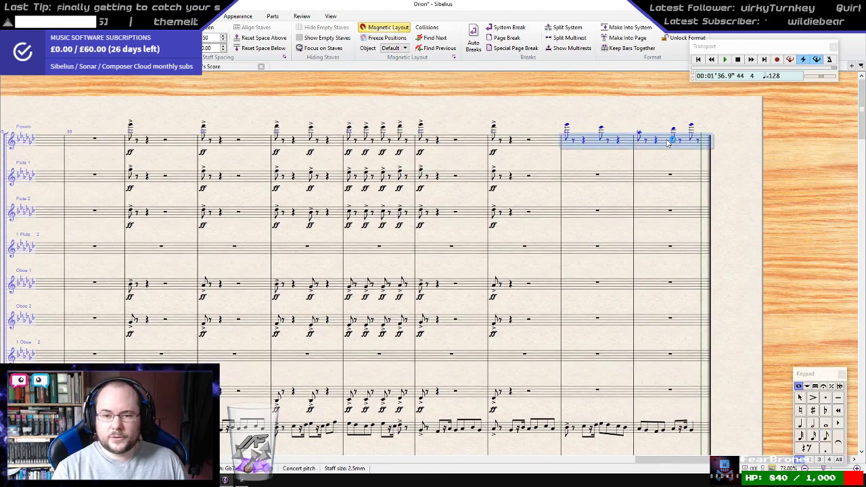
pyautogui.press('KP_Divide')
# - Copy the Piccolo's accented bars 43 and 44 to Flute 1 an octave lower, and lower the Piccolo's bar 43 by an octave
pyautogui.keyDown('alt'); pyautogui.click(576, 183); pyautogui.keyUp('alt')
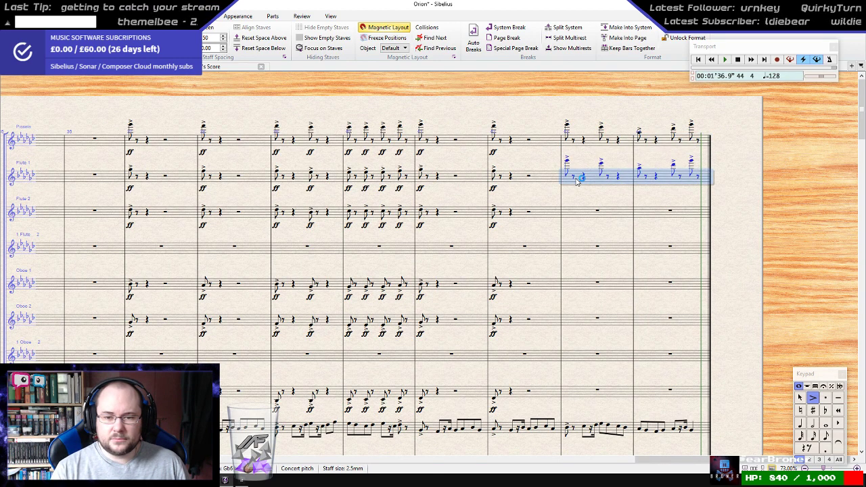
pyautogui.hotkey('ctrl', 'Down')
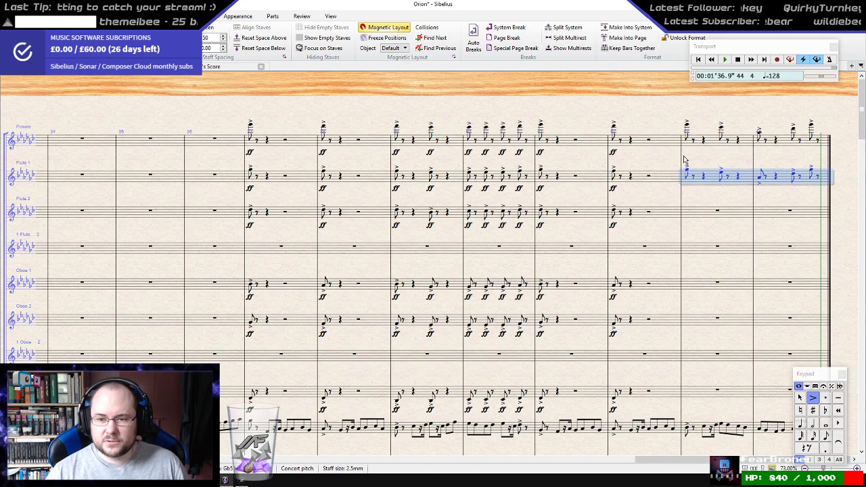
pyautogui.click(714, 144)
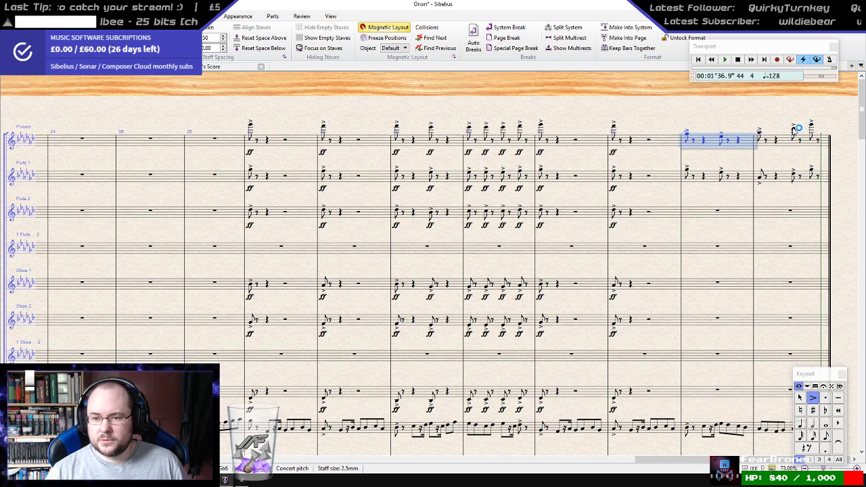
pyautogui.press('Escape')
# - Copy Flute 1's bars 43 and 44 into Flute 2 as a lower harmony part
pyautogui.moveTo(748, 111); pyautogui.dragTo(589, 97)
pyautogui.click(583, 165)
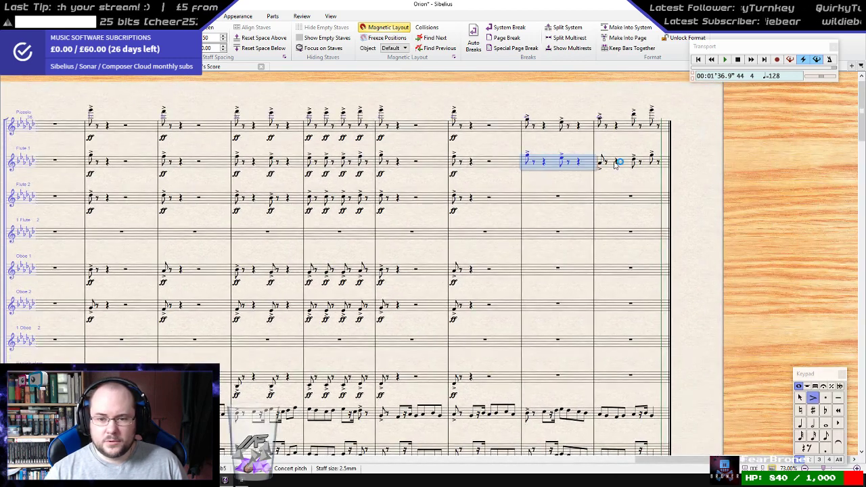
pyautogui.keyDown('shift'); pyautogui.click(629, 162); pyautogui.keyUp('shift')
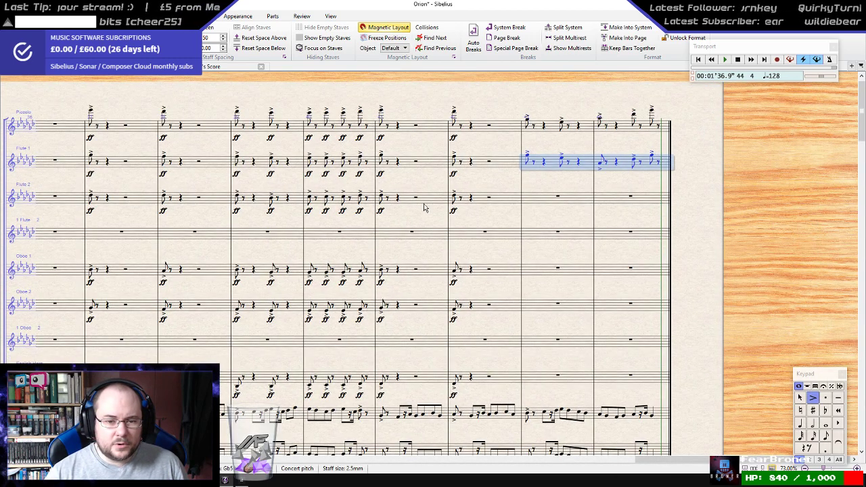
pyautogui.keyDown('alt'); pyautogui.click(538, 200); pyautogui.keyUp('alt')
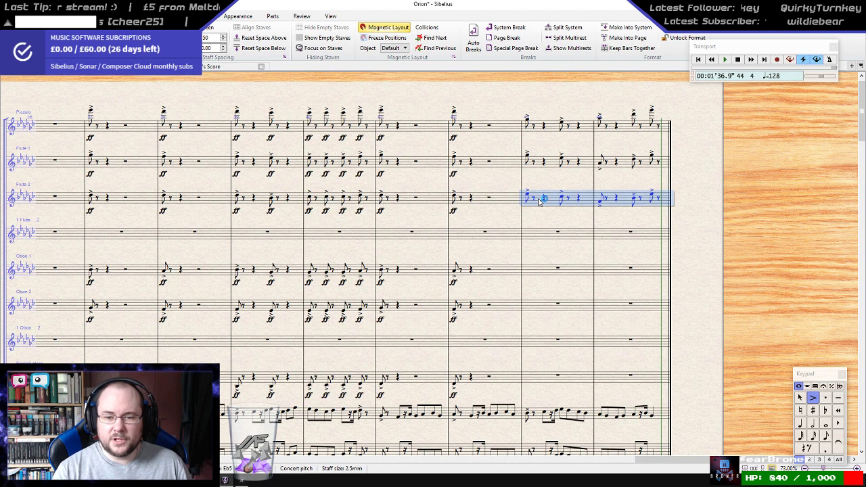
# - Raise the beat 1 notes of bar 44 in Flute 2 and Flute 1 to fit the chord voicing
pyautogui.click(562, 199)
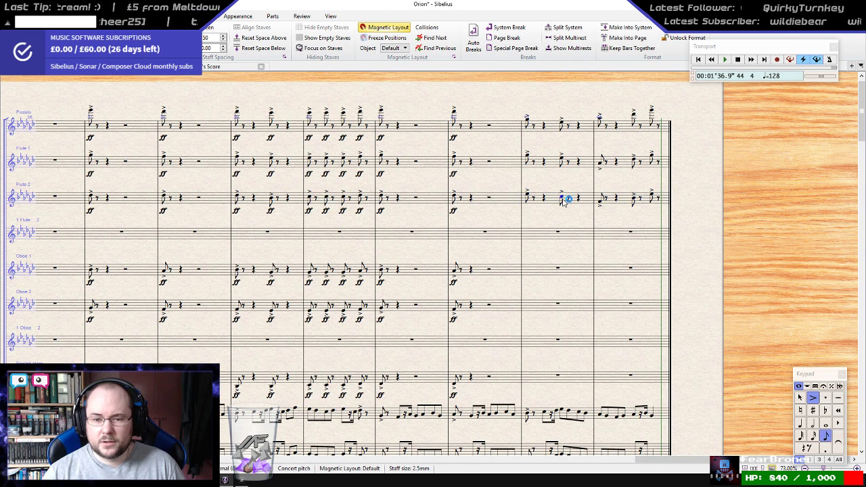
pyautogui.click(600, 202)
pyautogui.press('Up')
pyautogui.press('Up')
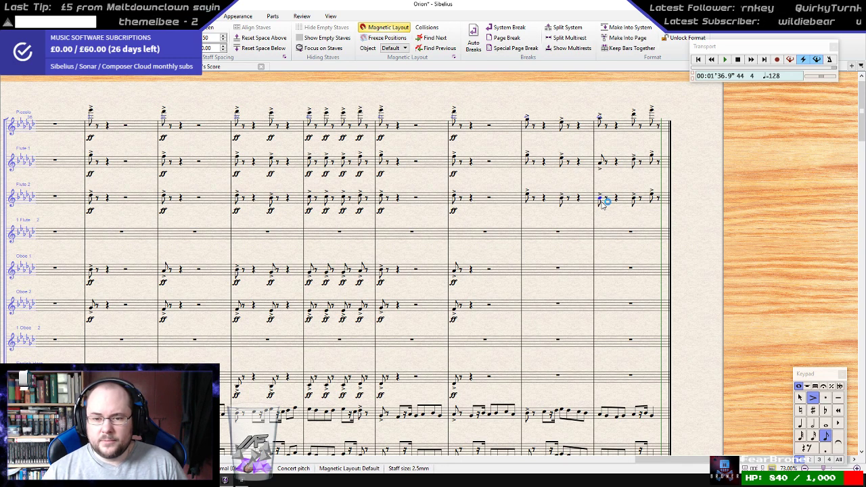
pyautogui.click(599, 165)
pyautogui.click(600, 199)
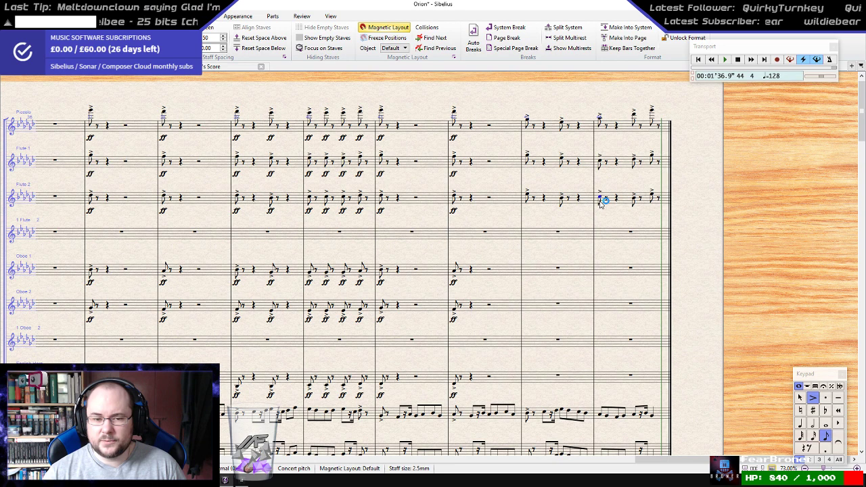
pyautogui.click(600, 161)
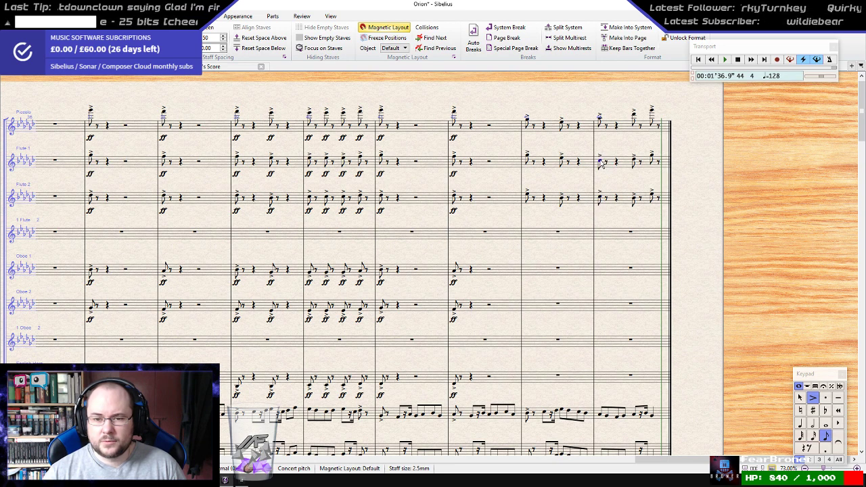
pyautogui.press('Up')
# - Adjust the beat 3 notes of bar 44 in Flute 1 and Flute 2, moving Flute 1's note up to a higher pitch
pyautogui.click(633, 200)
pyautogui.press('Up')
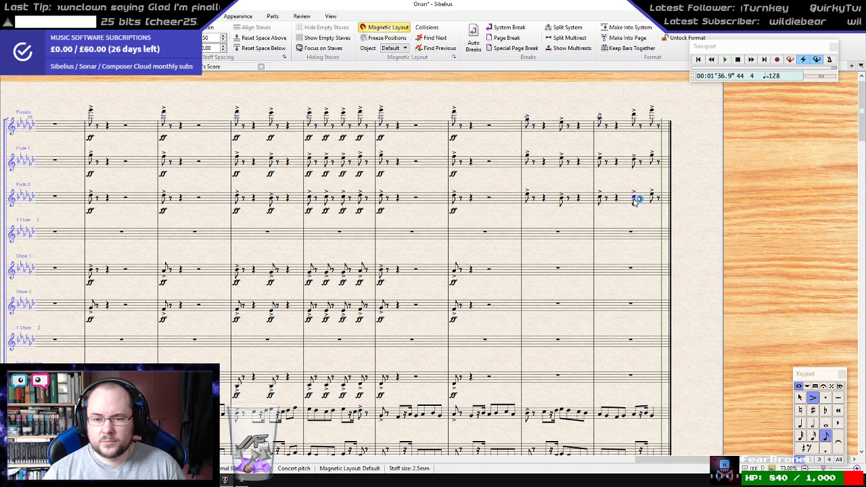
pyautogui.click(636, 161)
pyautogui.press('Up')
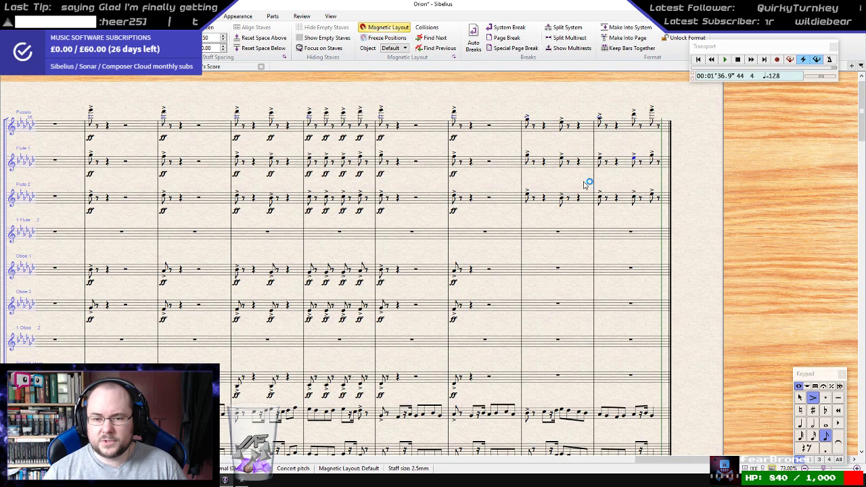
pyautogui.press('Down')
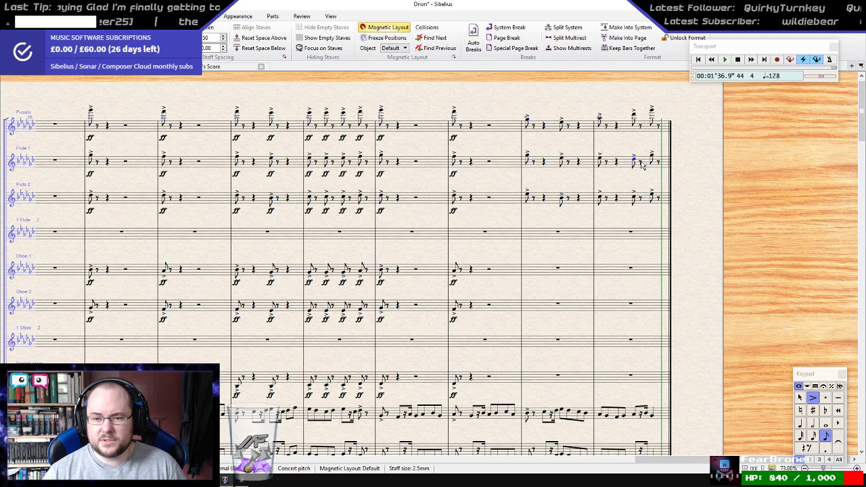
pyautogui.click(634, 198)
pyautogui.press('Down')
pyautogui.press('Up')
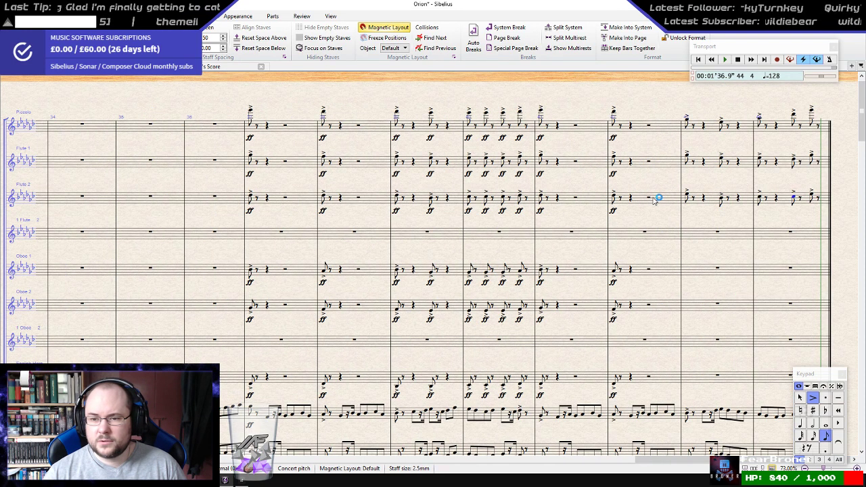
pyautogui.moveTo(766, 110); pyautogui.dragTo(537, 145)
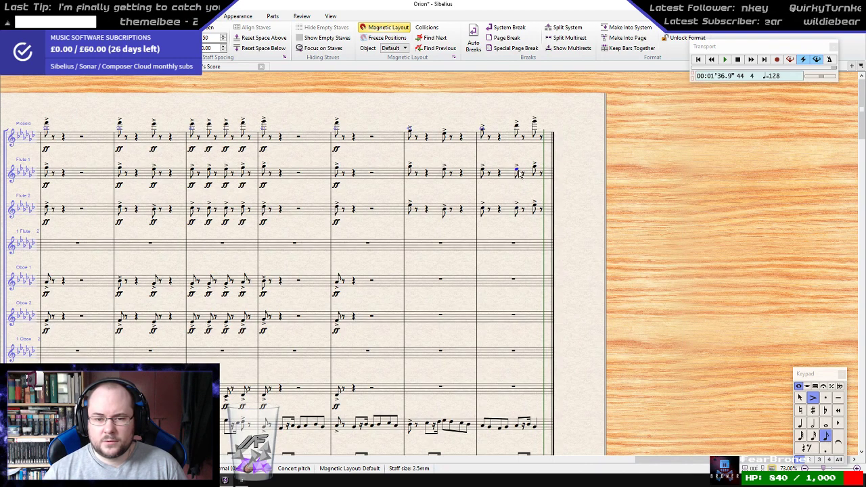
pyautogui.click(520, 174)
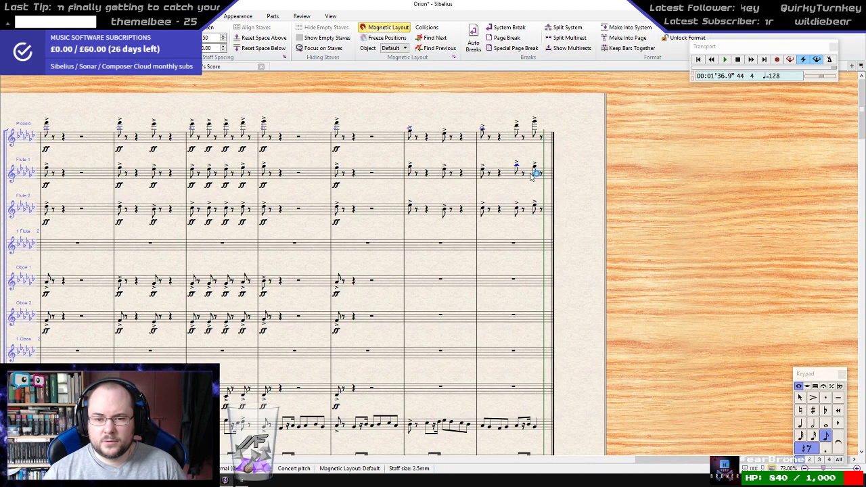
pyautogui.click(517, 208)
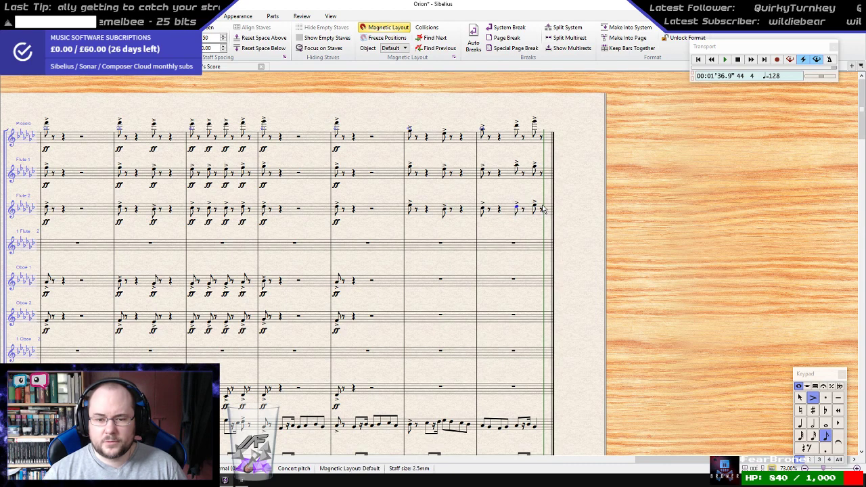
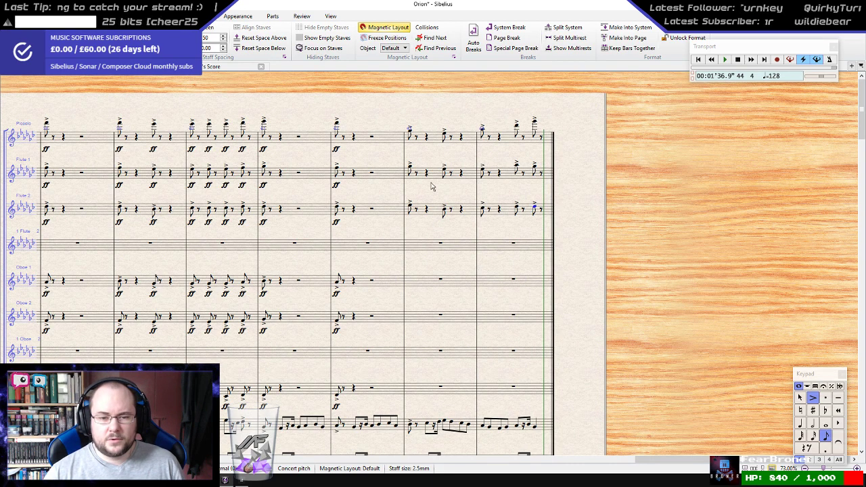
# - Play back the score from bar 43 to check the new Piccolo and flute hits
pyautogui.click(434, 135)
pyautogui.keyDown('shift'); pyautogui.click(435, 213); pyautogui.keyUp('shift')
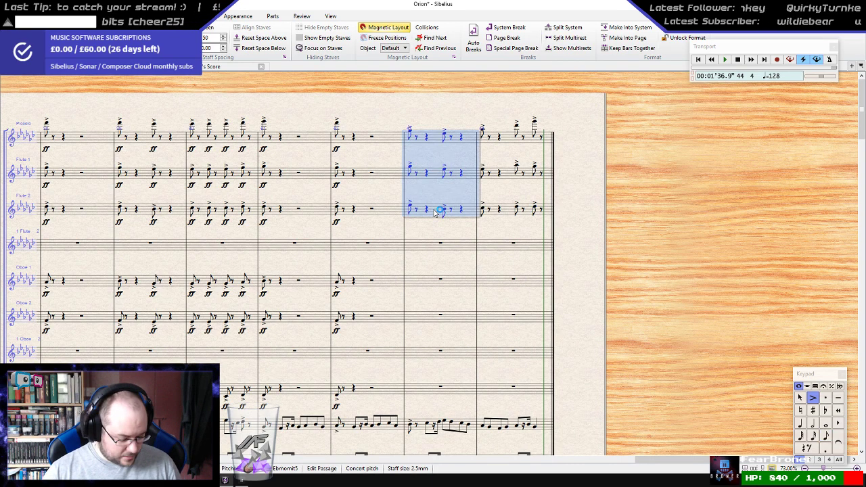
pyautogui.press('p')
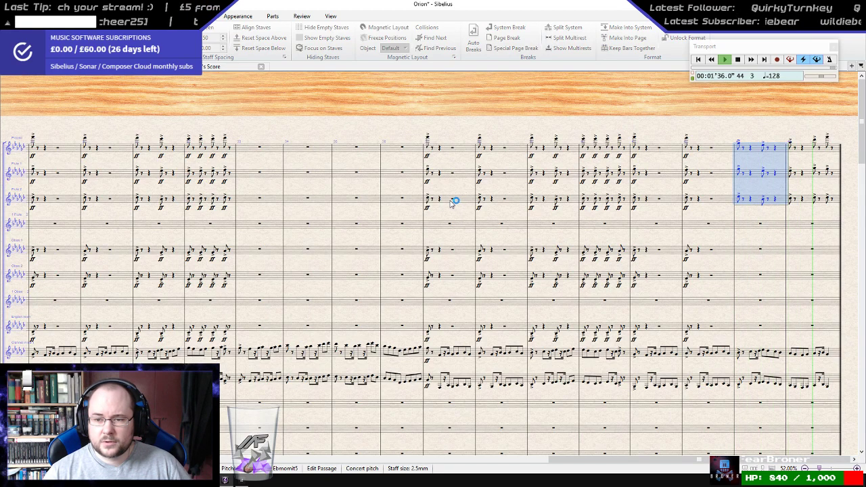
pyautogui.press('Escape')
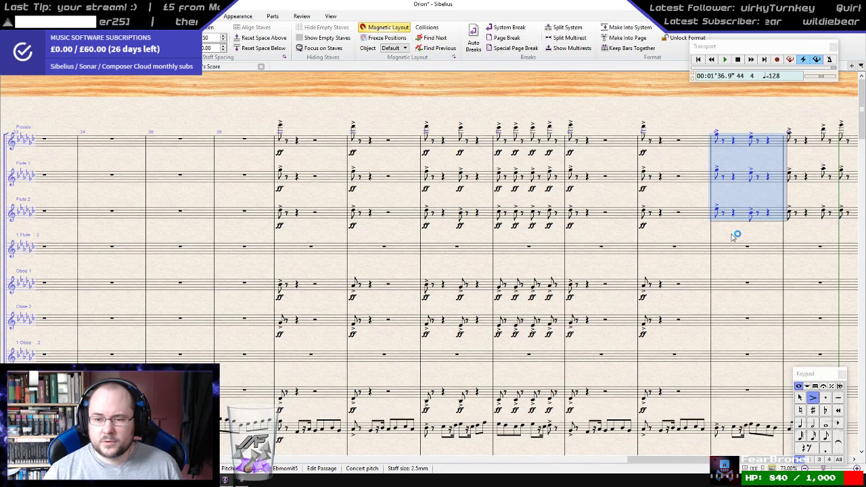
# - Copy Flute 2's bars 43 and 44 into Oboe 1 at the same pitch
pyautogui.moveTo(733, 235); pyautogui.dragTo(497, 203)
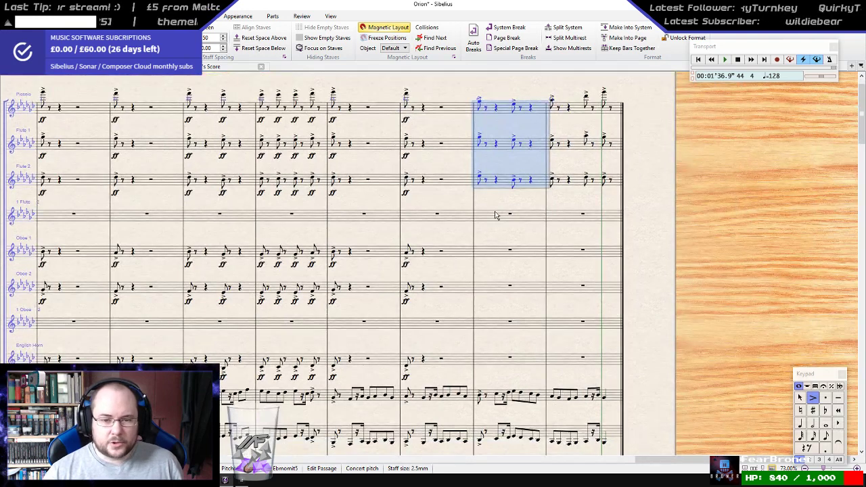
pyautogui.press('Escape')
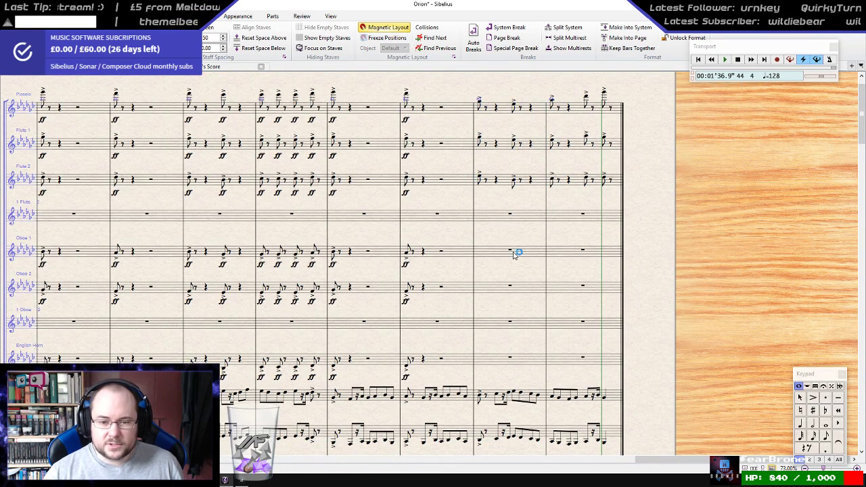
pyautogui.click(513, 252)
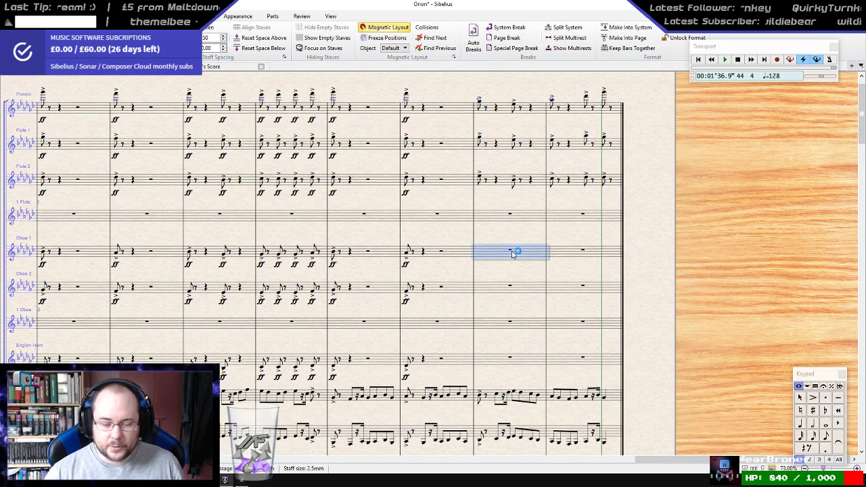
pyautogui.click(509, 180)
pyautogui.keyDown('shift'); pyautogui.click(577, 181); pyautogui.keyUp('shift')
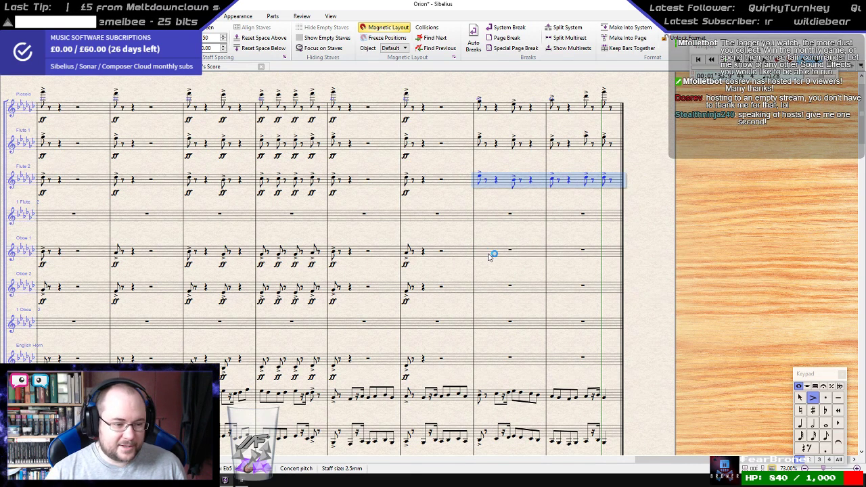
pyautogui.keyDown('alt'); pyautogui.click(489, 256); pyautogui.keyUp('alt')
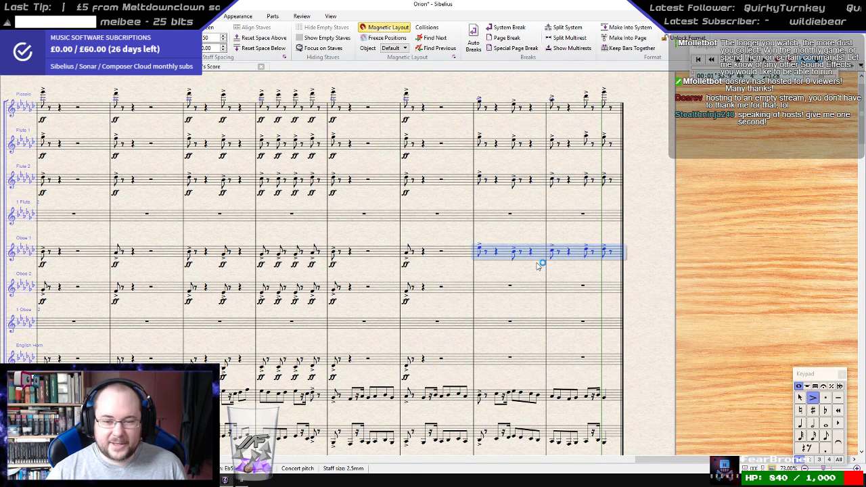
# - Lower Oboe 1's beat 1 note in bar 43 and raise its beat 3 note
pyautogui.click(481, 248)
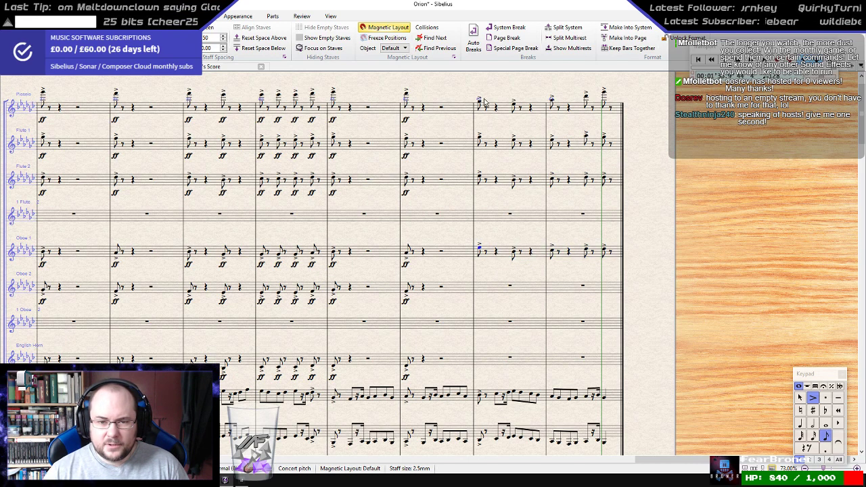
pyautogui.press('Down')
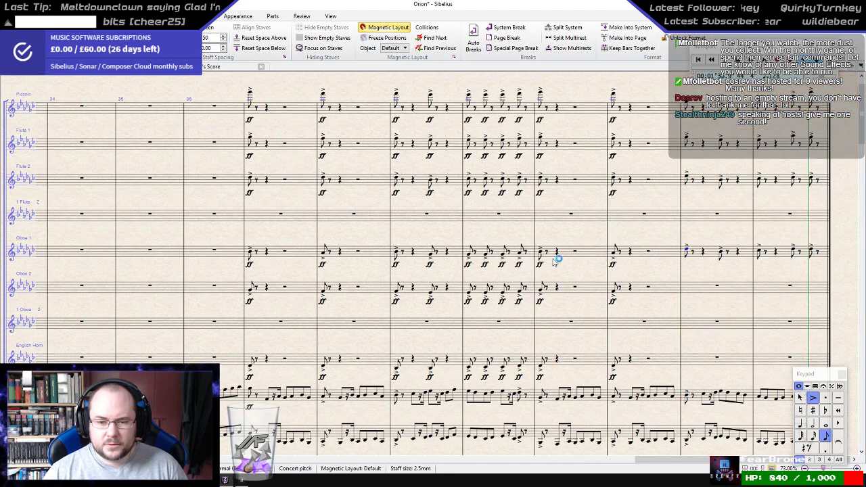
pyautogui.click(721, 251)
pyautogui.press('KP_Enter')
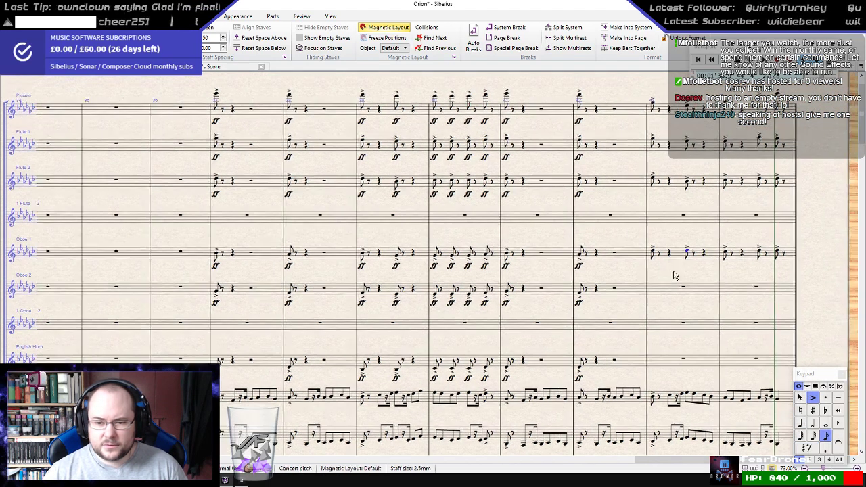
pyautogui.press('Up')
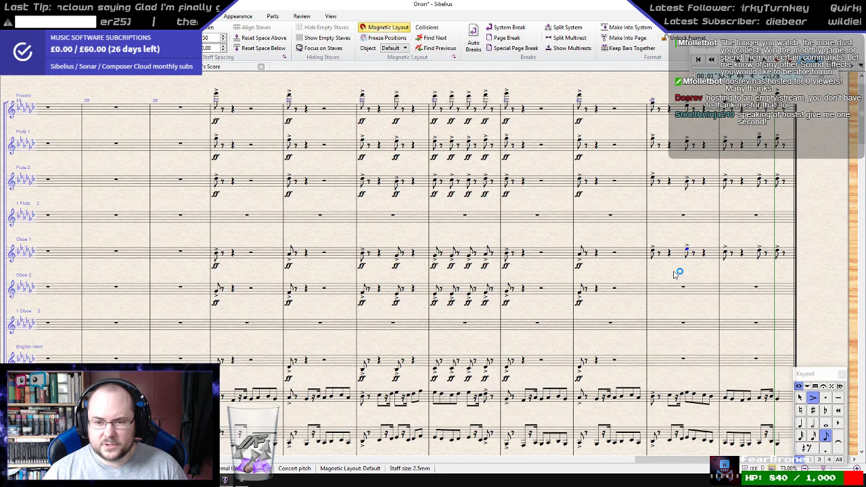
# - Adjust the accented notes in Oboe 1's bar 44, raising the final beat 4 note to a higher pitch
pyautogui.moveTo(674, 274); pyautogui.dragTo(474, 199)
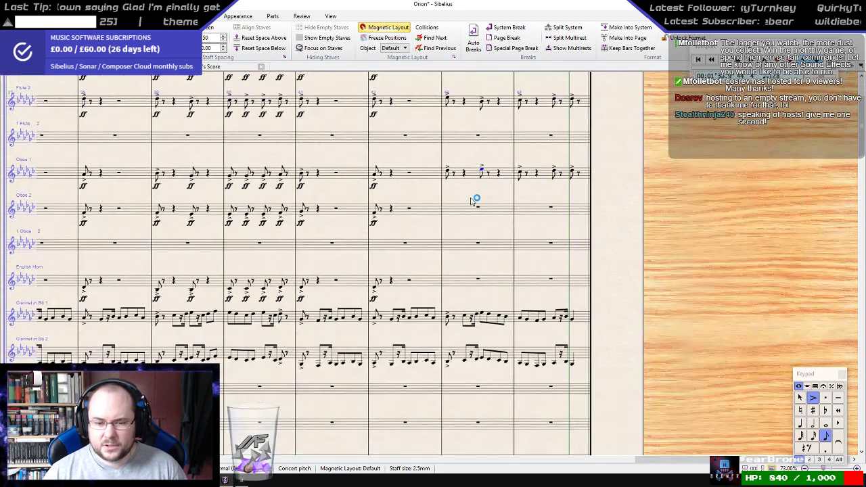
pyautogui.click(520, 173)
pyautogui.moveTo(530, 205); pyautogui.dragTo(487, 259)
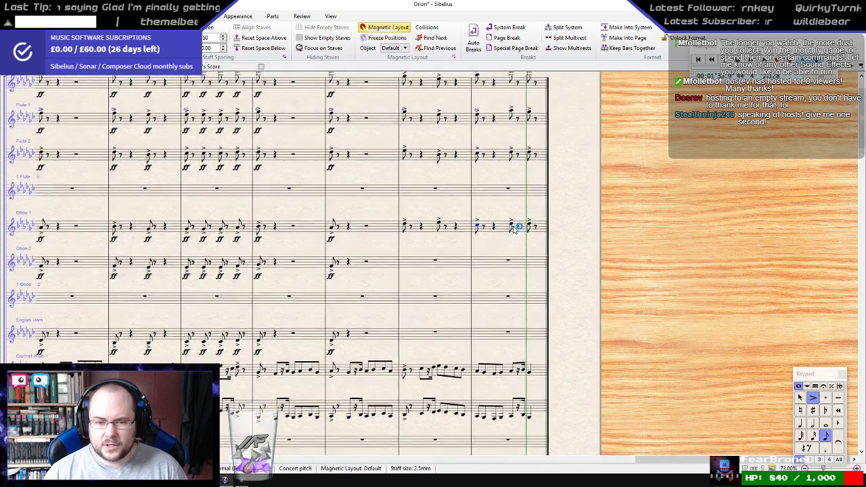
pyautogui.click(529, 222)
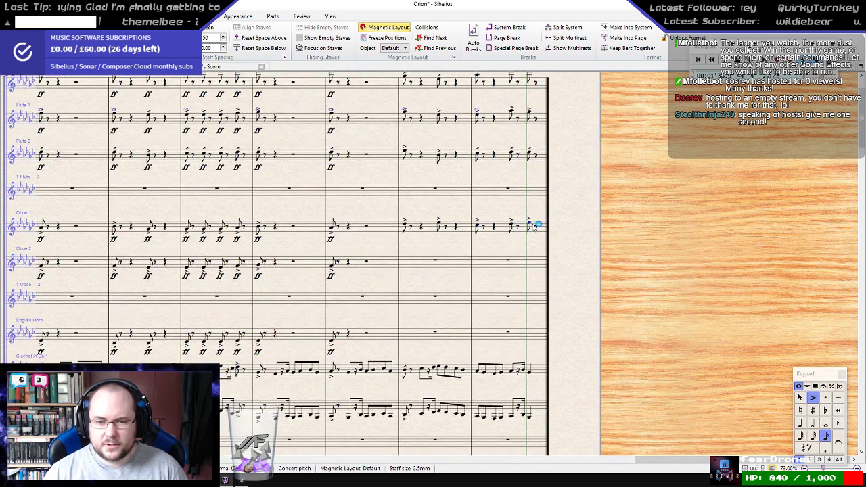
# - Copy Oboe 1's bars 43 and 44 into Oboe 2
pyautogui.click(433, 229)
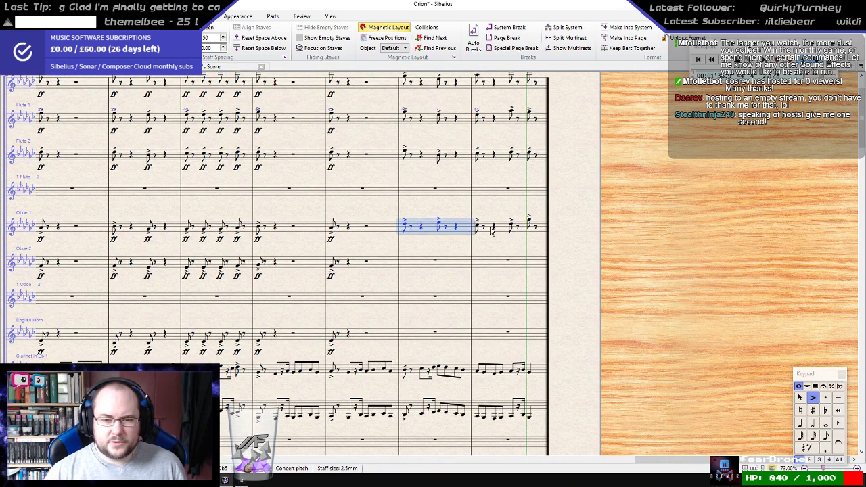
pyautogui.keyDown('shift'); pyautogui.click(501, 231); pyautogui.keyUp('shift')
pyautogui.keyDown('alt'); pyautogui.click(428, 263); pyautogui.keyUp('alt')
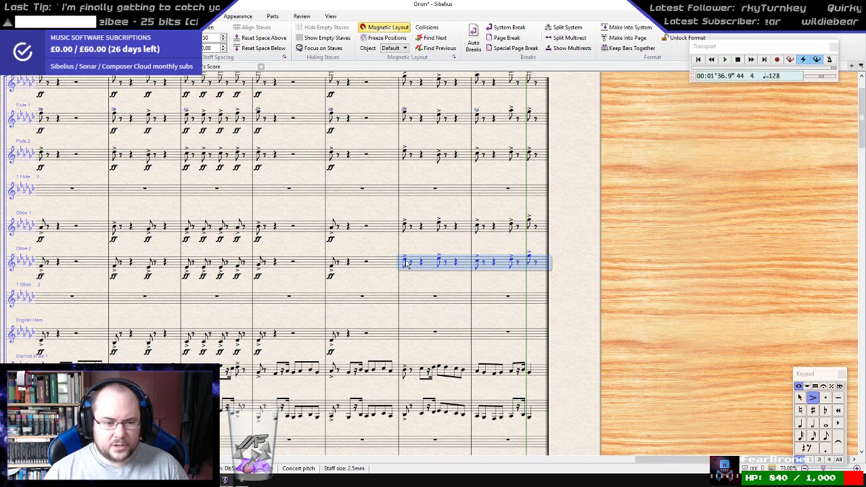
# - Revoice Oboe 2's copied hits in bars 43 and 44 at lower pitches beneath Oboe 1
pyautogui.press('Down')
pyautogui.press('Down')
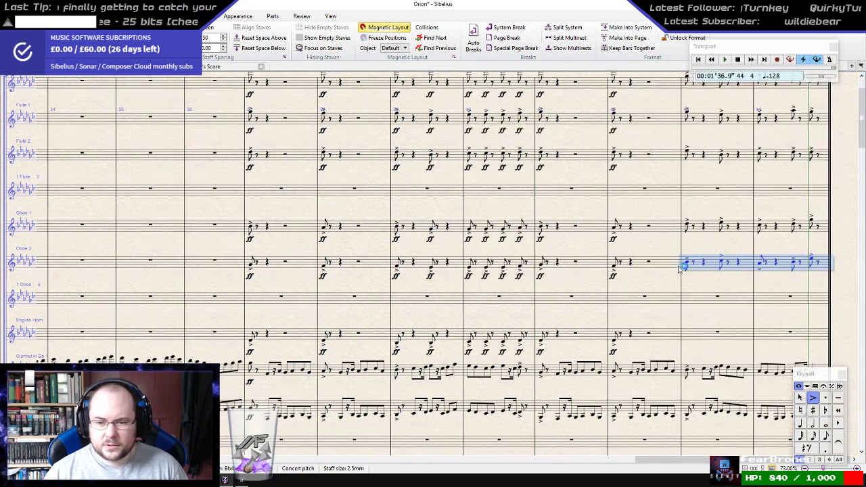
pyautogui.click(721, 264)
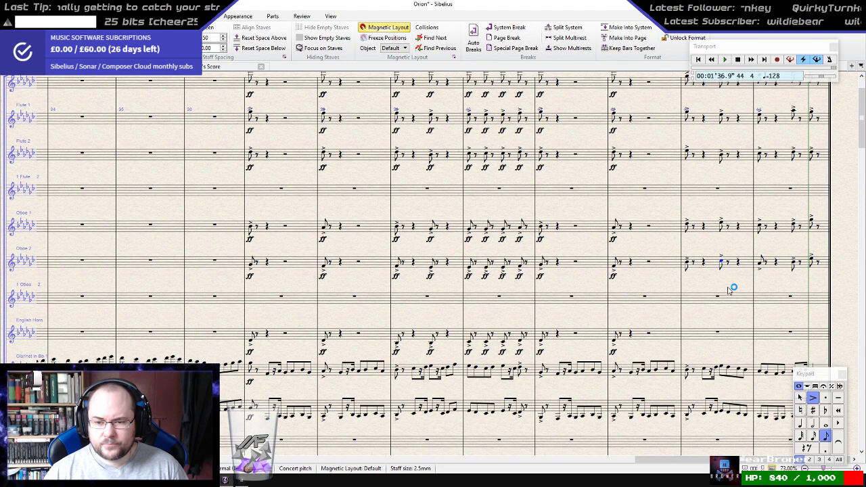
pyautogui.moveTo(695, 287); pyautogui.dragTo(659, 292)
pyautogui.click(665, 266)
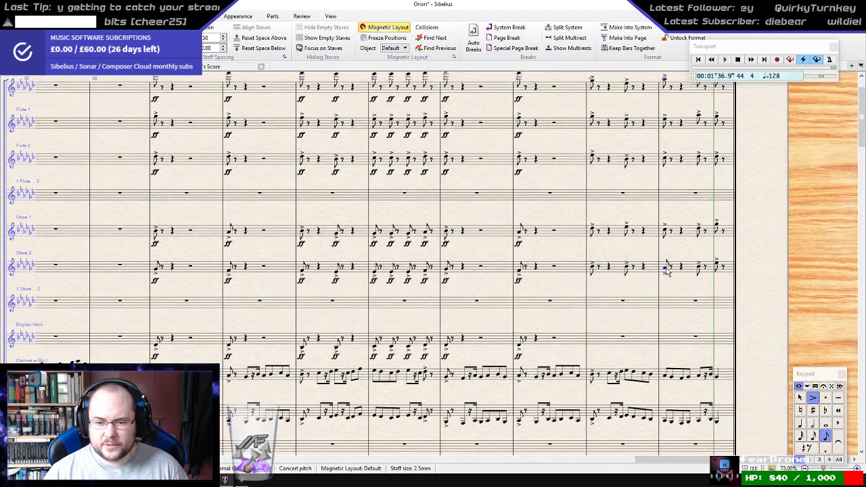
pyautogui.click(700, 267)
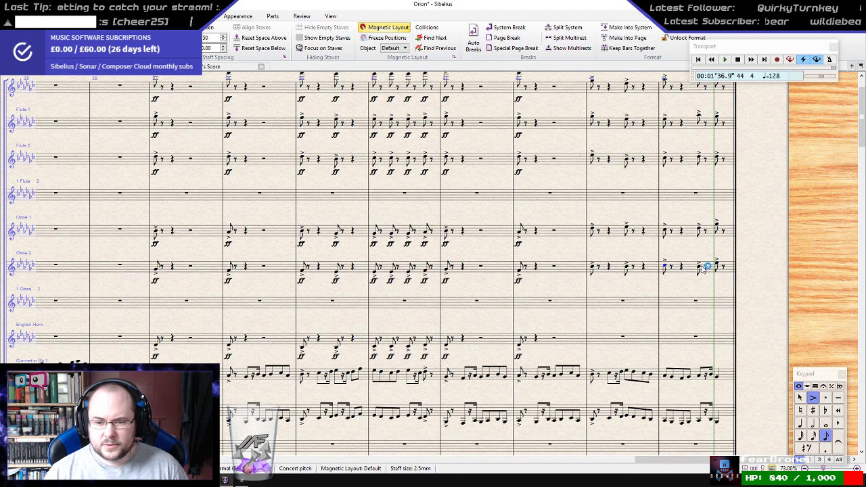
pyautogui.press('Down')
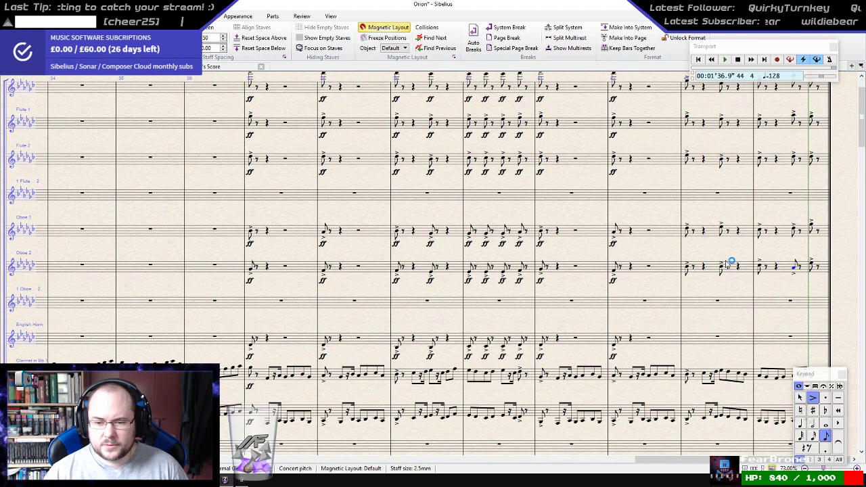
pyautogui.click(812, 266)
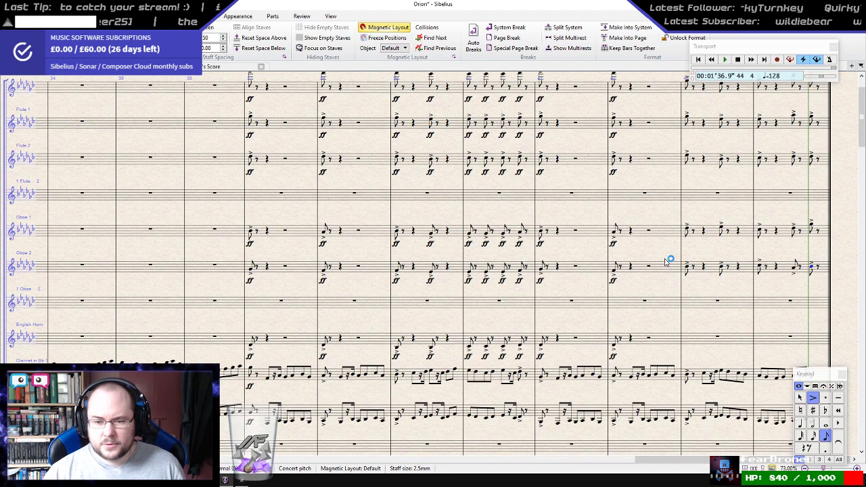
# - Copy Oboe 2's complete bars 43 and 44 into the English Horn, aligned to the start of bar 43
pyautogui.keyDown('shift'); pyautogui.click(688, 267); pyautogui.keyUp('shift')
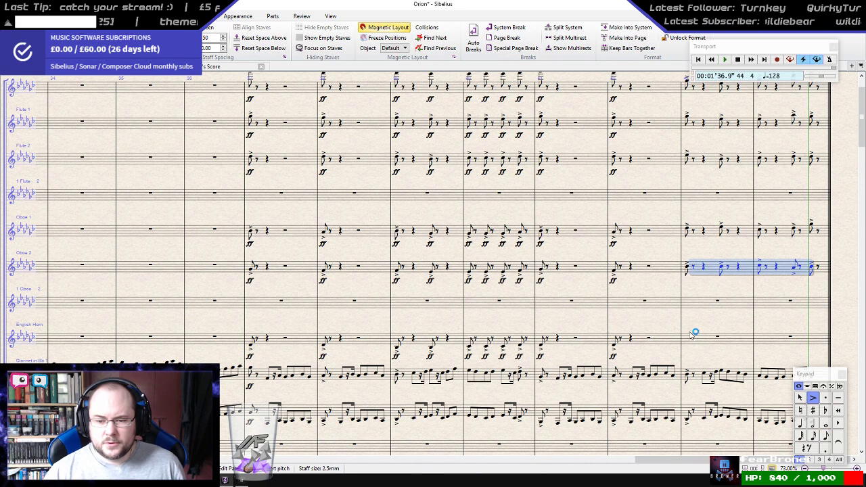
pyautogui.keyDown('alt'); pyautogui.click(689, 337); pyautogui.keyUp('alt')
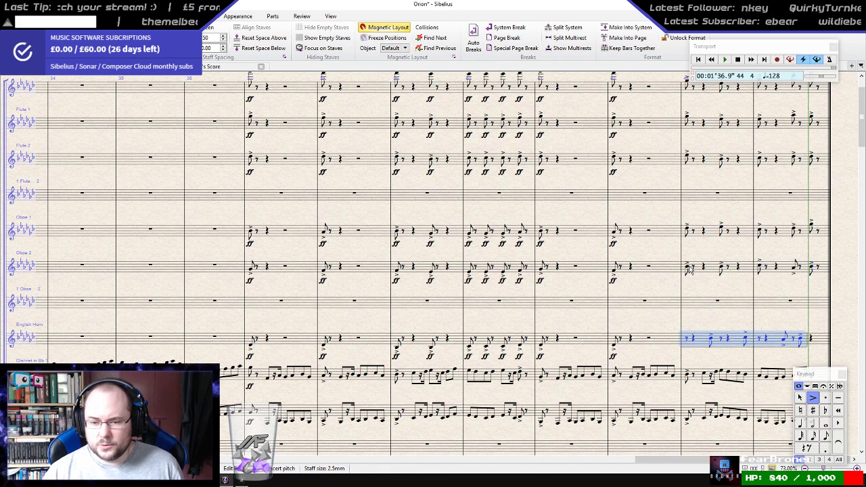
pyautogui.click(716, 268)
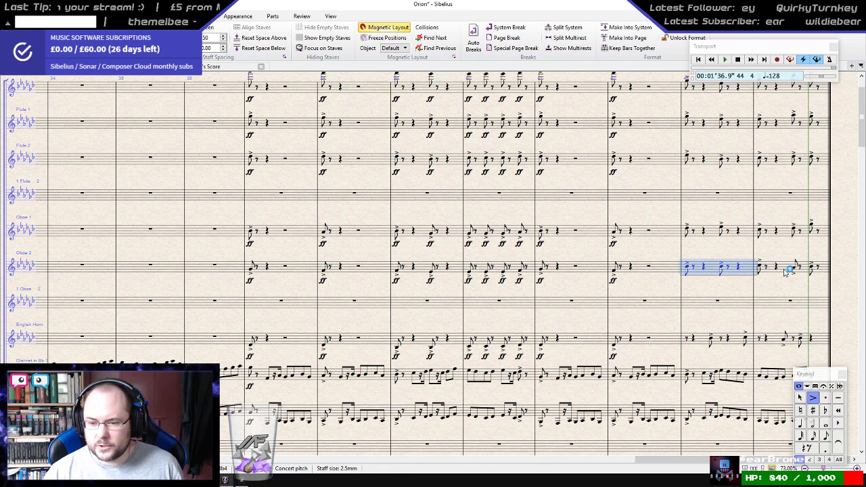
pyautogui.keyDown('shift'); pyautogui.click(824, 267); pyautogui.keyUp('shift')
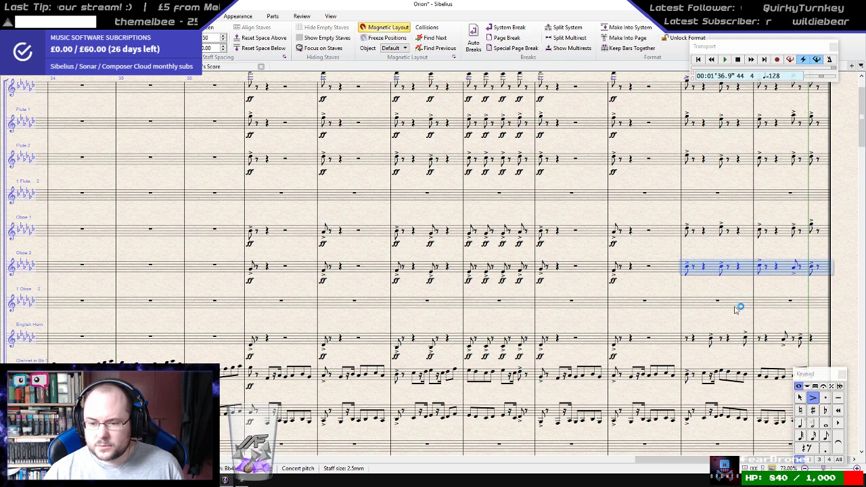
pyautogui.keyDown('alt'); pyautogui.click(690, 340); pyautogui.keyUp('alt')
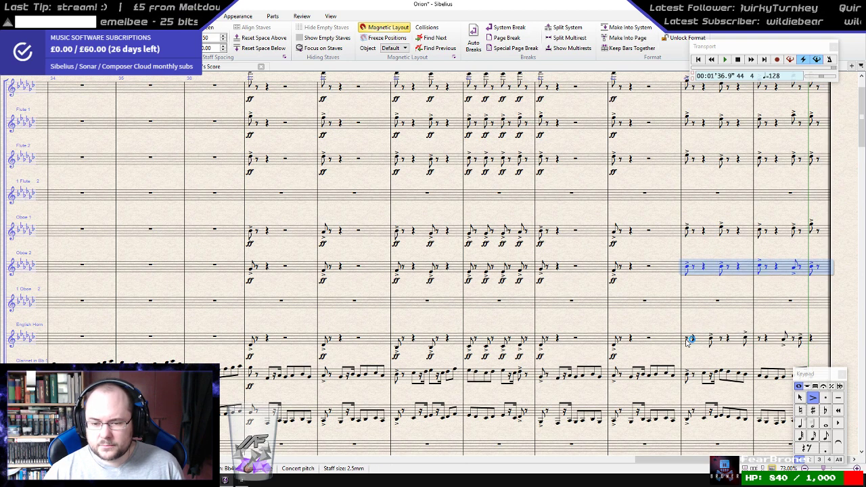
# - Lower the English Horn's accented beat 1 note in bar 43
pyautogui.scroll(5, 715, 325)
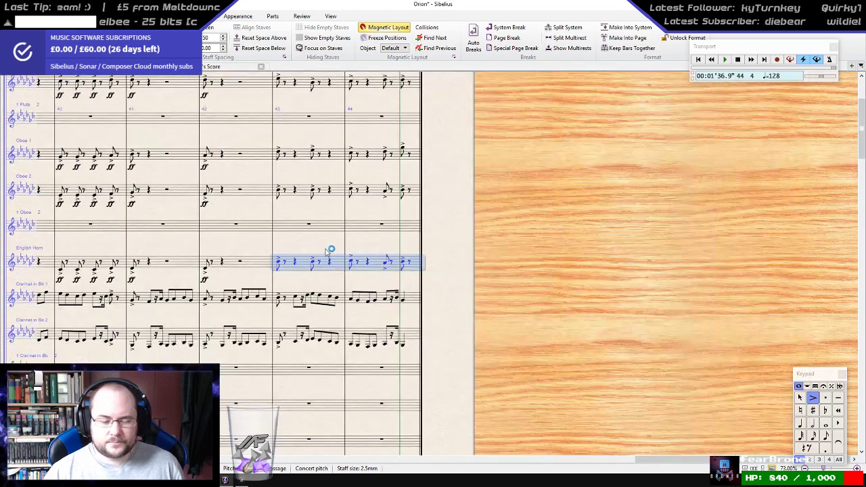
pyautogui.moveTo(249, 221); pyautogui.dragTo(387, 291)
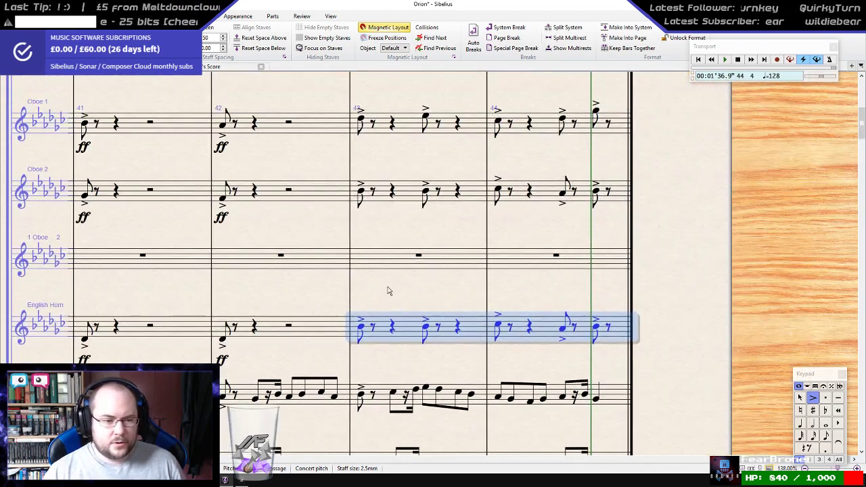
pyautogui.click(362, 327)
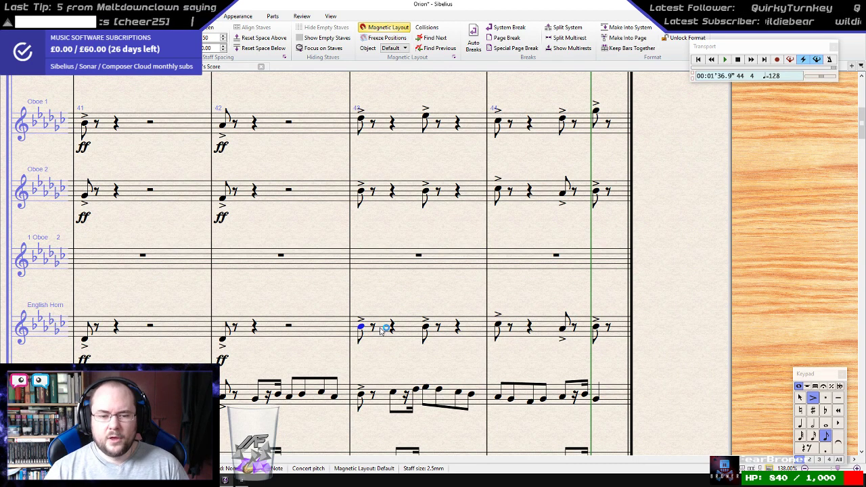
pyautogui.press('x')
pyautogui.press('Right')
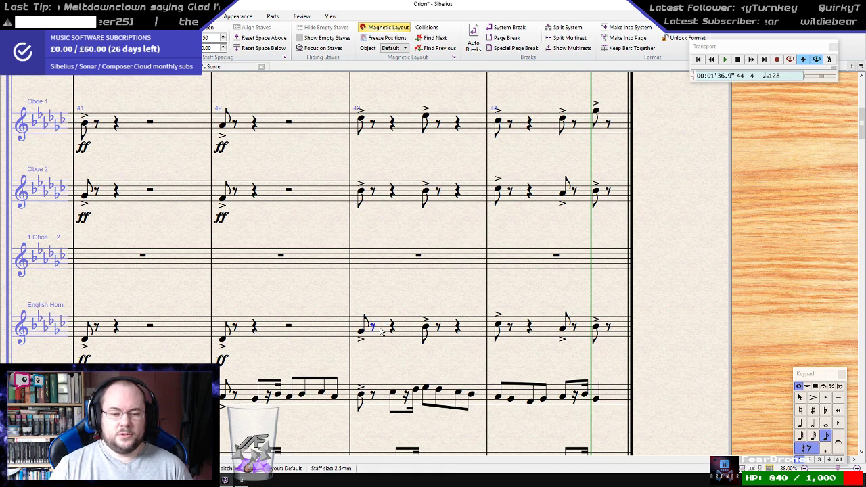
# - Lower the English Horn's beat 3 note in bar 43 to sit below its beat 1 note
pyautogui.press('Right')
pyautogui.press('x')
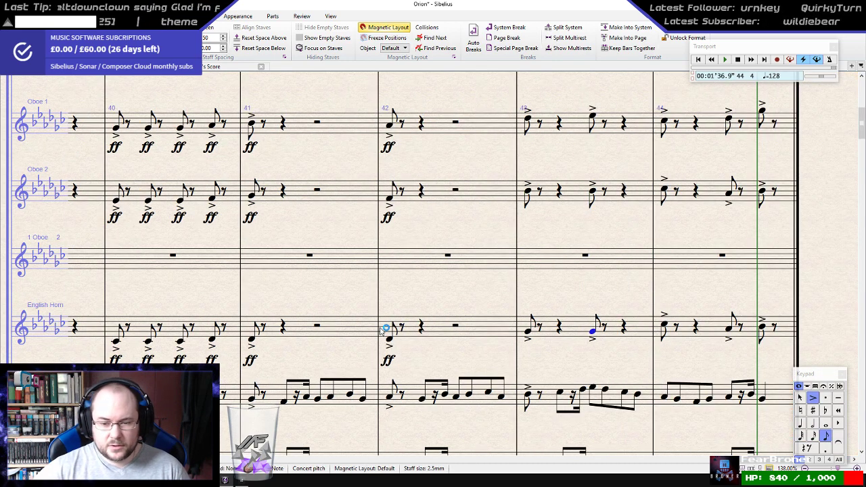
pyautogui.press('Right')
pyautogui.press('Right')
pyautogui.press('Right')
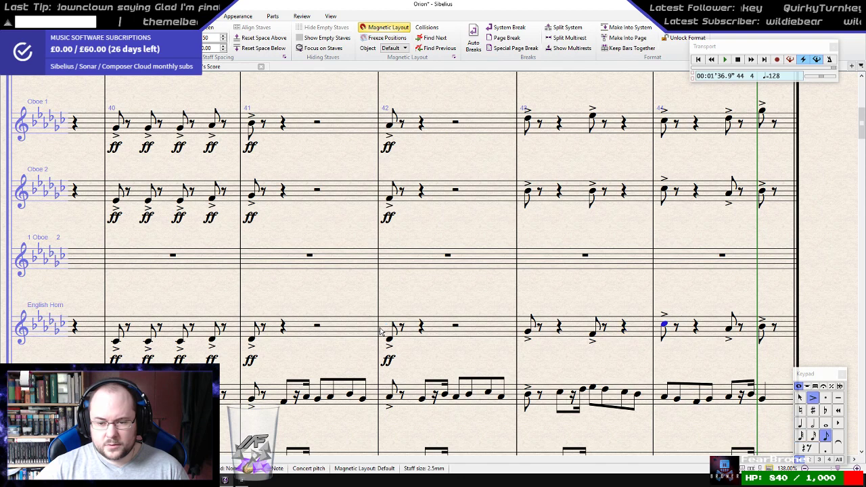
pyautogui.press('Left')
pyautogui.press('Left')
pyautogui.press('Left')
pyautogui.press('Right')
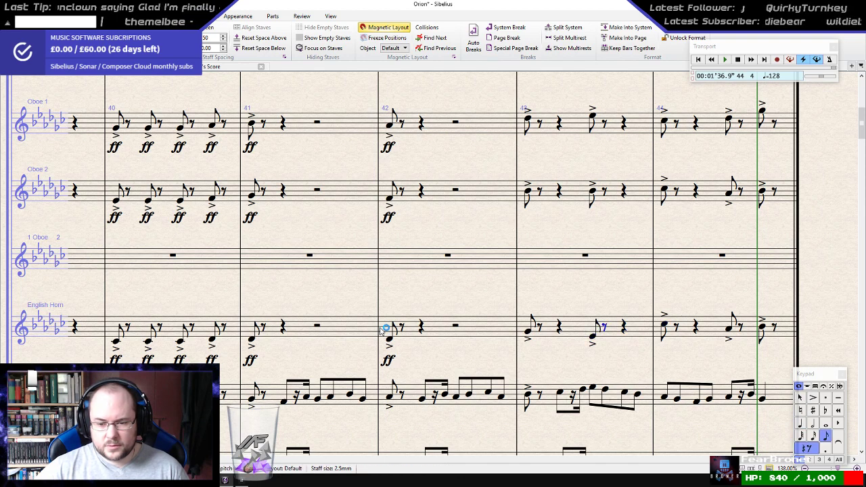
# - Lower the English Horn's beat 1 note in bar 44 to below the staff
pyautogui.press('Right')
pyautogui.press('Right')
pyautogui.press('x')
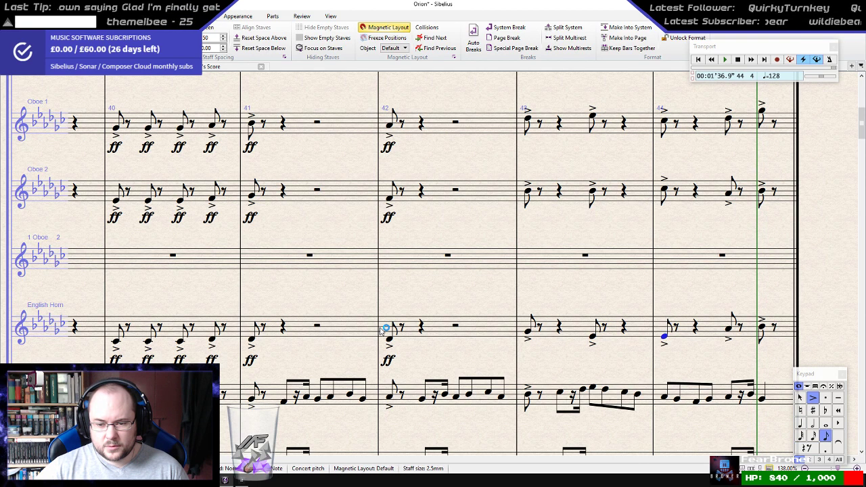
pyautogui.press('Down')
pyautogui.press('Down')
pyautogui.press('Down')
# - Lower the English Horn's beat 3 note in bar 44
pyautogui.press('Right')
pyautogui.press('Right')
pyautogui.press('Right')
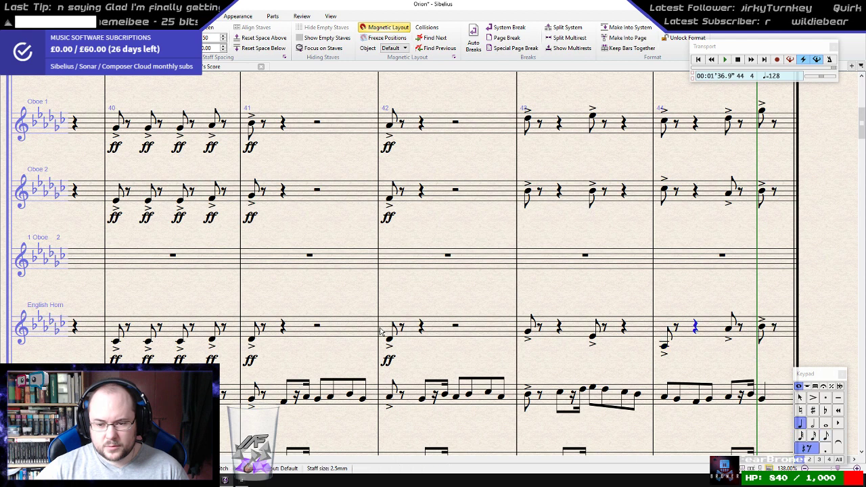
pyautogui.press('Down')
pyautogui.press('Down')
pyautogui.press('Down')
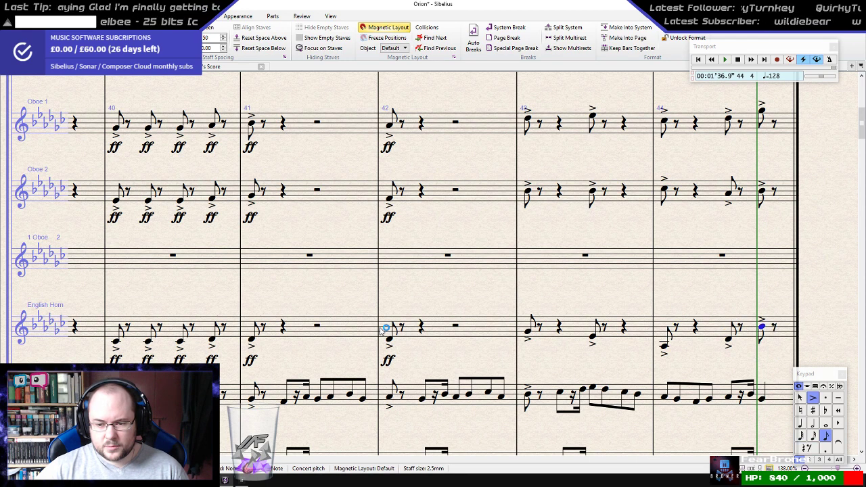
# - Lower the English Horn's final beat 4 note in bar 44 to below the staff
pyautogui.press('Right')
pyautogui.press('Right')
pyautogui.press('Down')
pyautogui.press('Down')
pyautogui.press('Down')
pyautogui.hotkey('ctrl', 'Down')
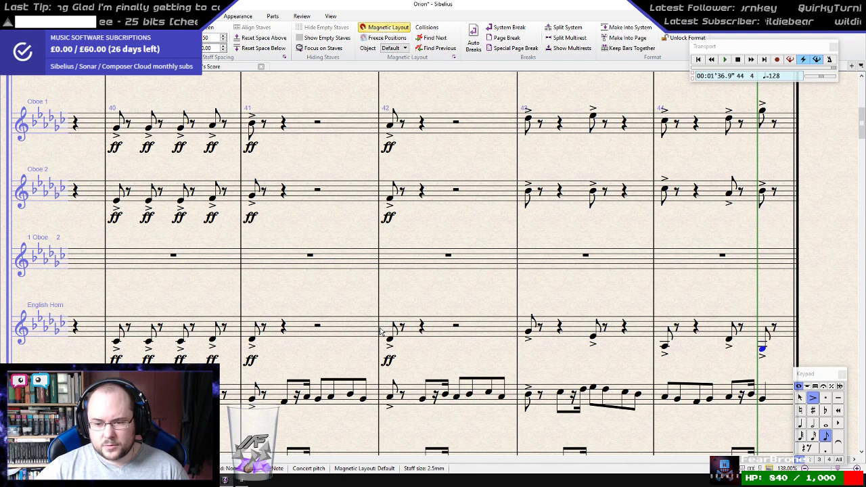
# - Play back the score from bar 41 to check the woodwind hits
pyautogui.click(254, 340)
pyautogui.press('p')
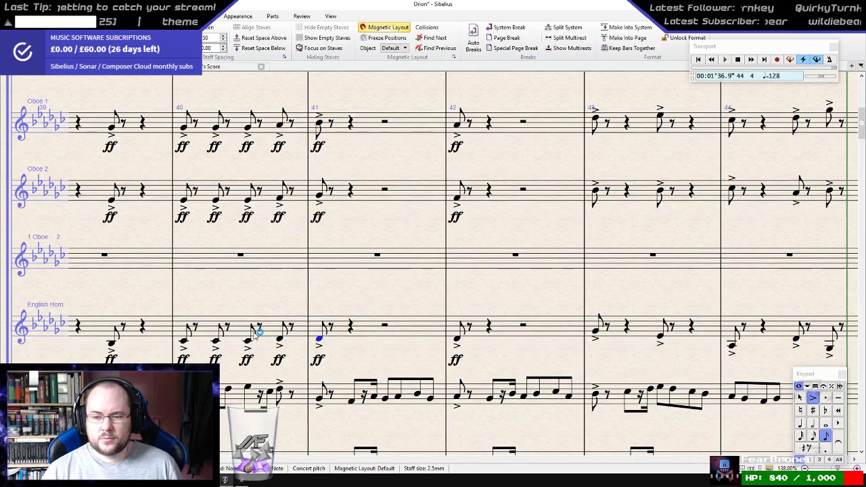
# - Select bar 31 across all staves from Piccolo down to English Horn
pyautogui.scroll(-3, 547, 268)
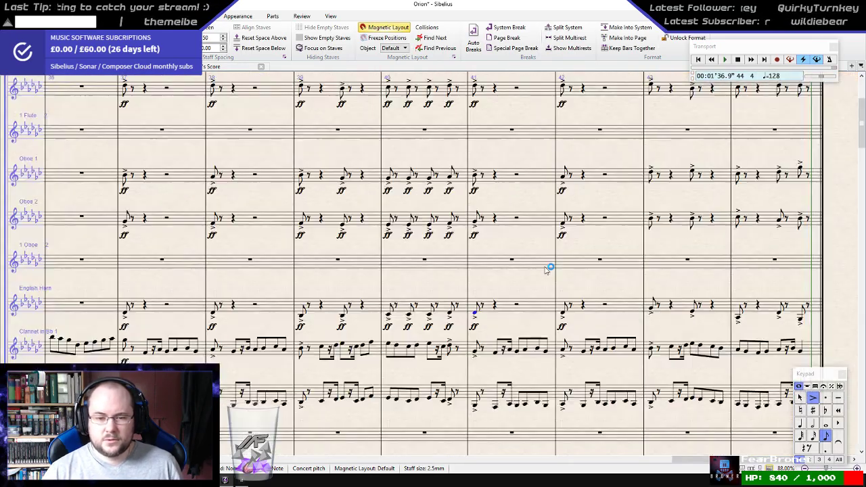
pyautogui.scroll(-3, 547, 268)
pyautogui.moveTo(344, 212); pyautogui.dragTo(488, 236)
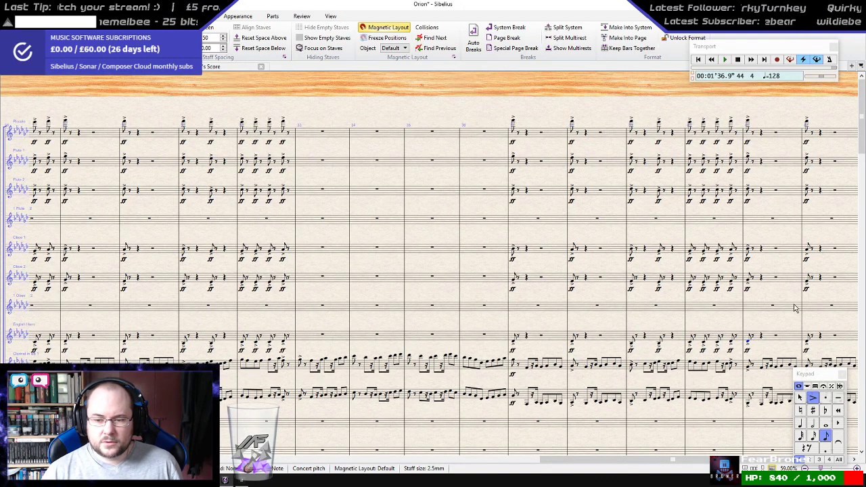
pyautogui.moveTo(776, 317); pyautogui.dragTo(727, 308)
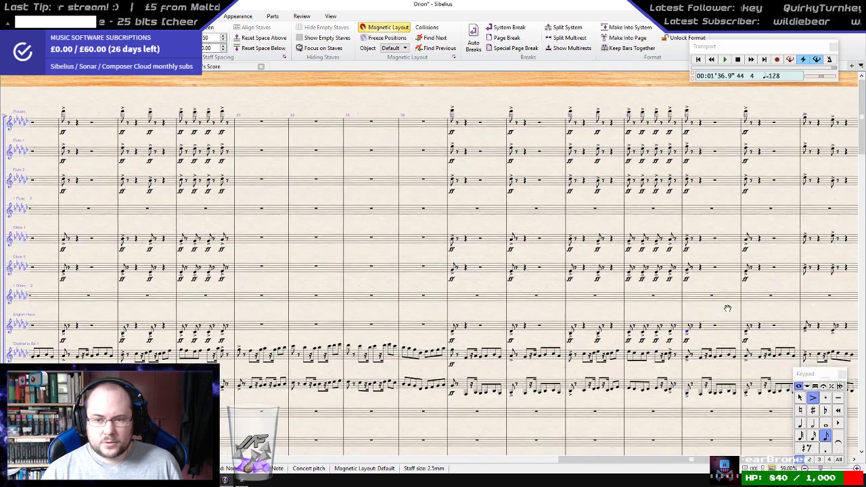
pyautogui.click(122, 114)
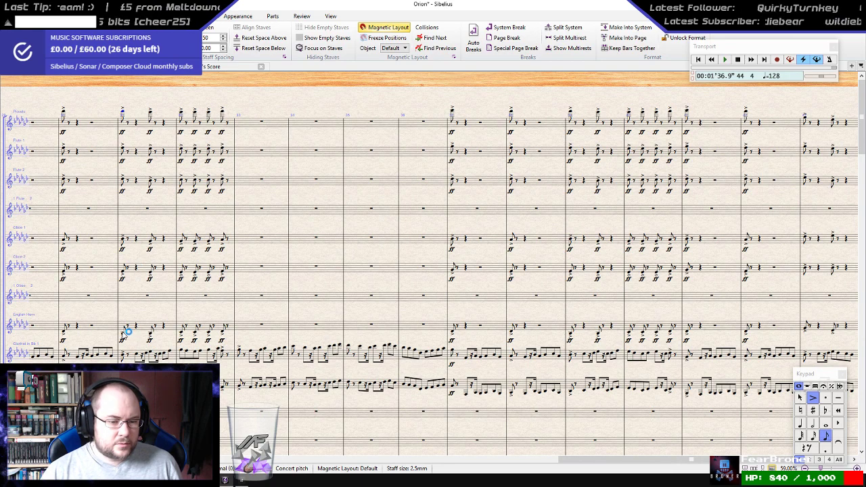
pyautogui.keyDown('shift'); pyautogui.click(123, 328); pyautogui.keyUp('shift')
pyautogui.keyDown('shift'); pyautogui.click(174, 327); pyautogui.keyUp('shift')
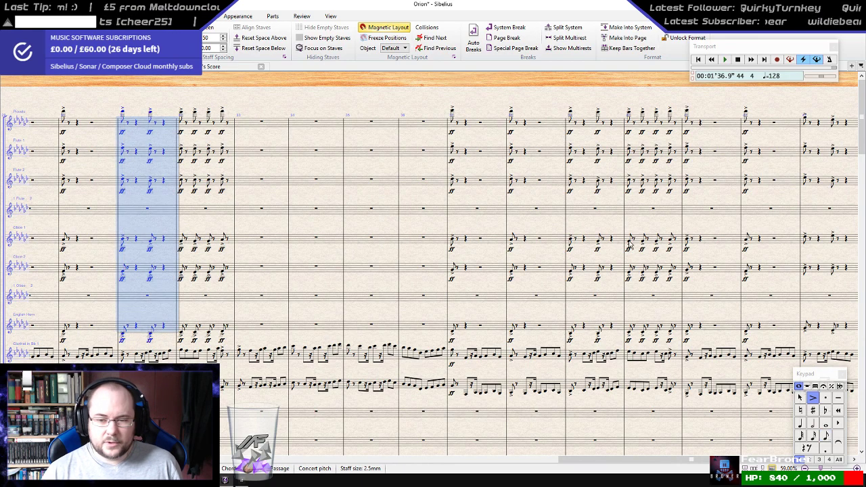
# - Paste the copied ff passage into bar 43 of the upper woodwind staves and play back the ending from bar 42
pyautogui.moveTo(708, 221); pyautogui.dragTo(561, 230)
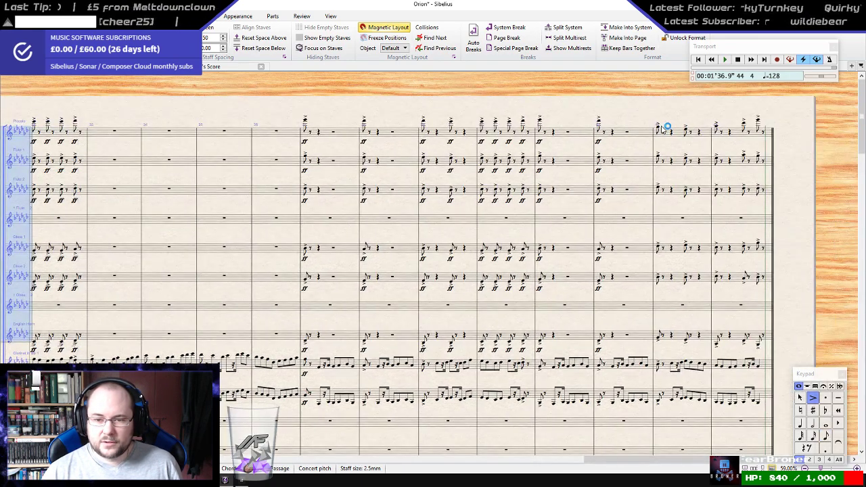
pyautogui.click(659, 130)
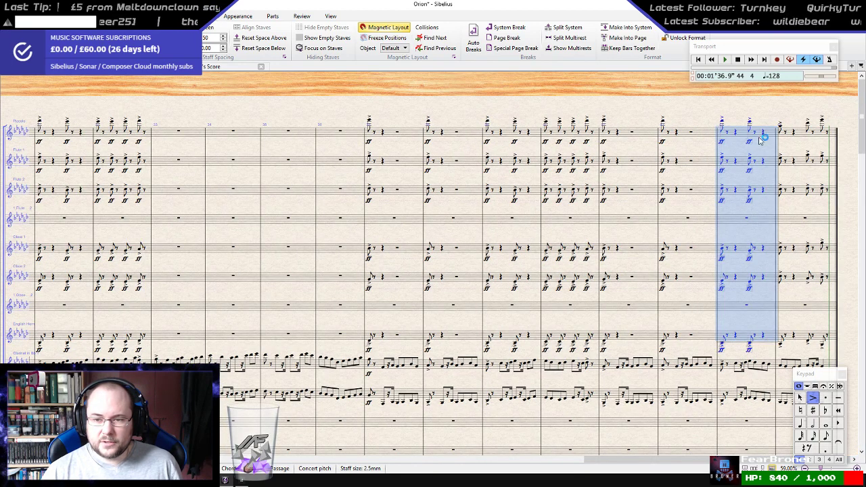
pyautogui.click(663, 123)
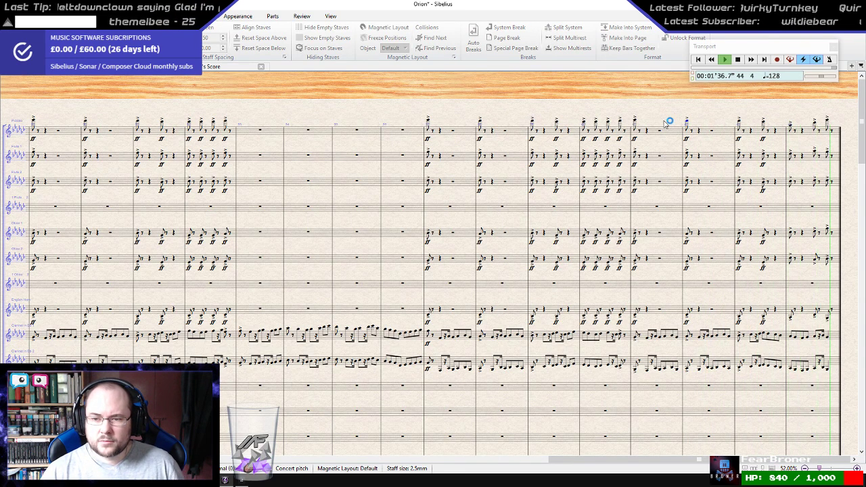
pyautogui.press('space')
pyautogui.hscroll(10, 746, 115)
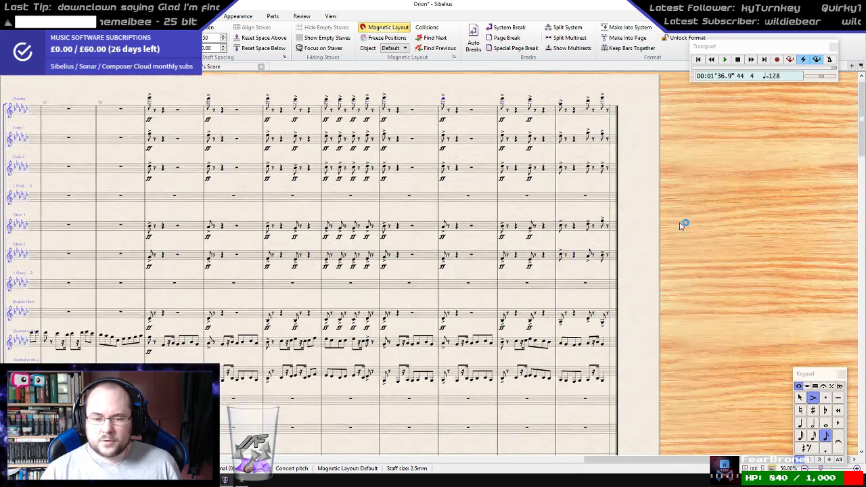
# - Shorten the last note of bar 44 to an eighth note in Clarinet 1, Clarinet 2, Horn in F 2 and Trumpet 1
pyautogui.scroll(-3, 681, 223)
pyautogui.click(604, 242)
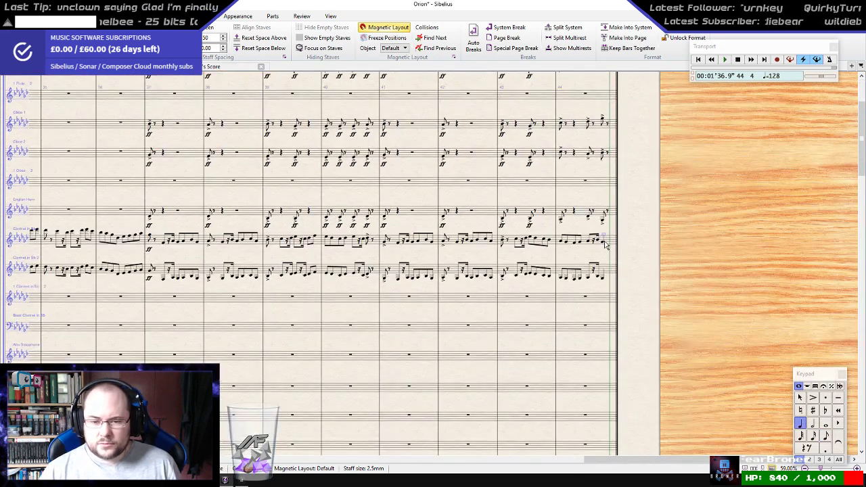
pyautogui.click(602, 242)
pyautogui.press('3')
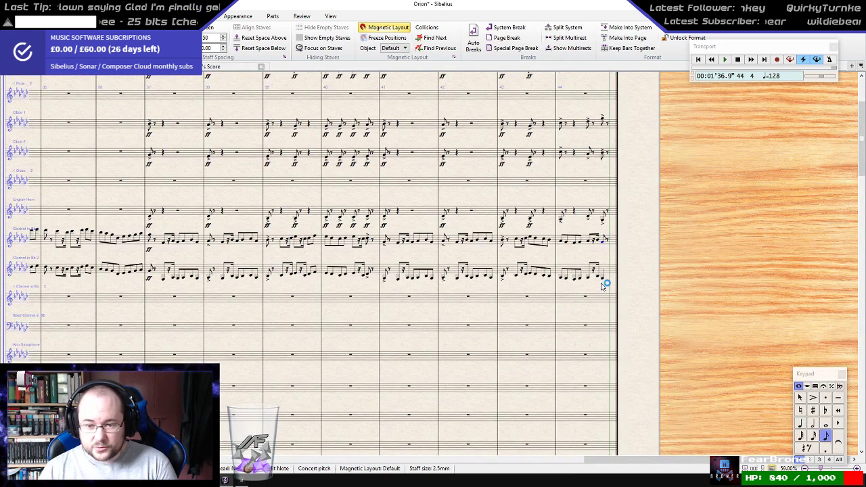
pyautogui.scroll(-5, 610, 272)
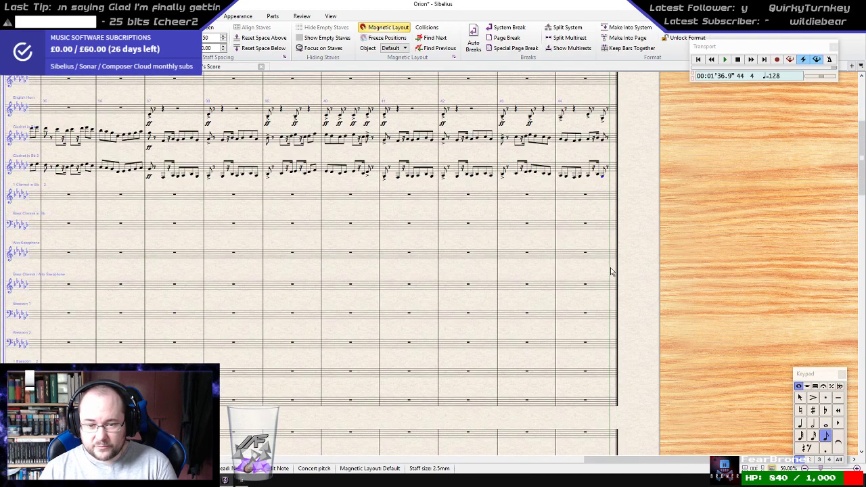
pyautogui.click(601, 244)
pyautogui.press('3')
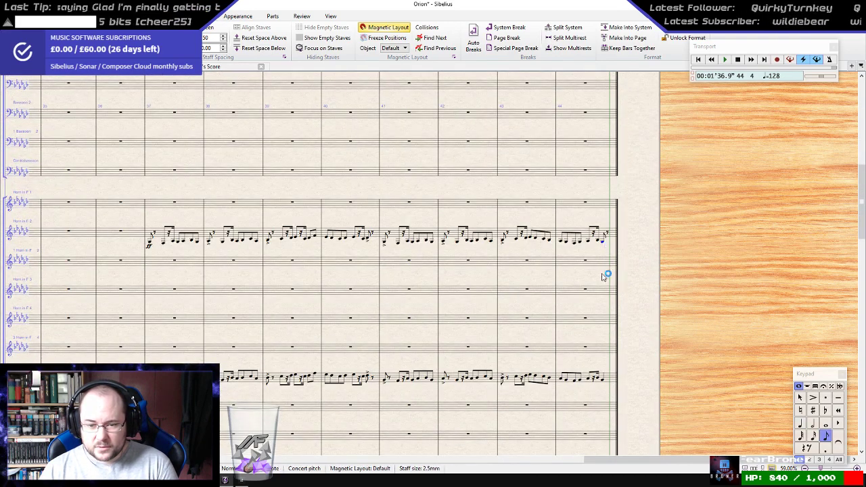
pyautogui.click(602, 378)
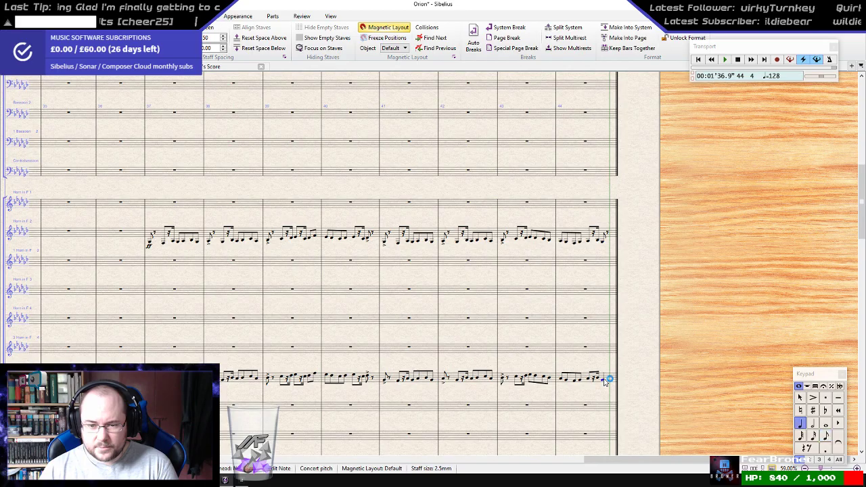
pyautogui.press('3')
# - Shorten the last note of bar 44 to an eighth note in all five string staves, from Violin I down to the basses
pyautogui.scroll(-5, 607, 330)
pyautogui.scroll(-10, 607, 330)
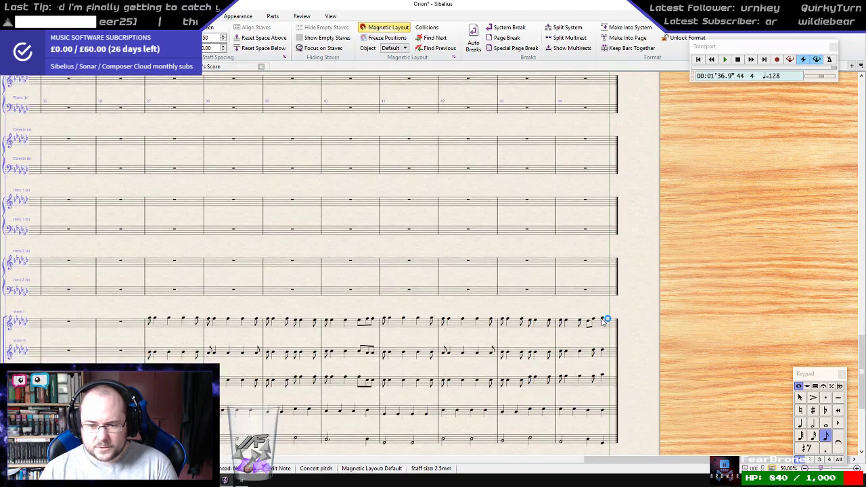
pyautogui.click(604, 320)
pyautogui.press('3')
pyautogui.click(602, 351)
pyautogui.press('3')
pyautogui.click(602, 377)
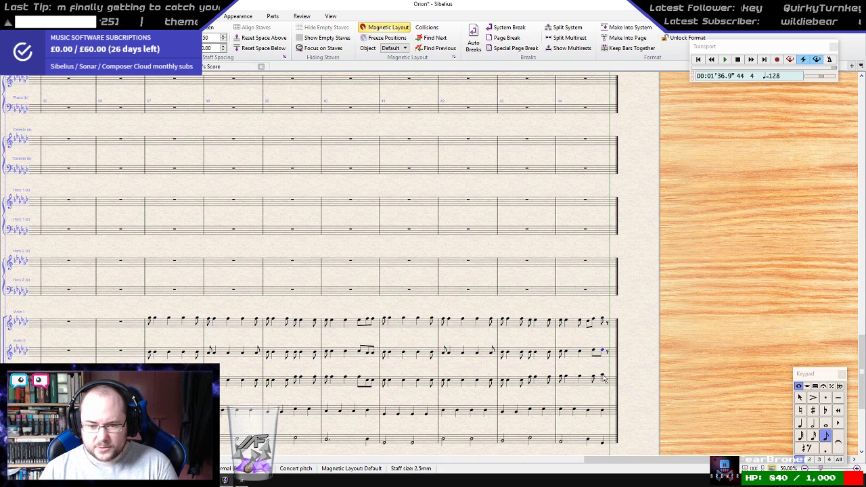
pyautogui.press('3')
pyautogui.click(601, 411)
pyautogui.press('3')
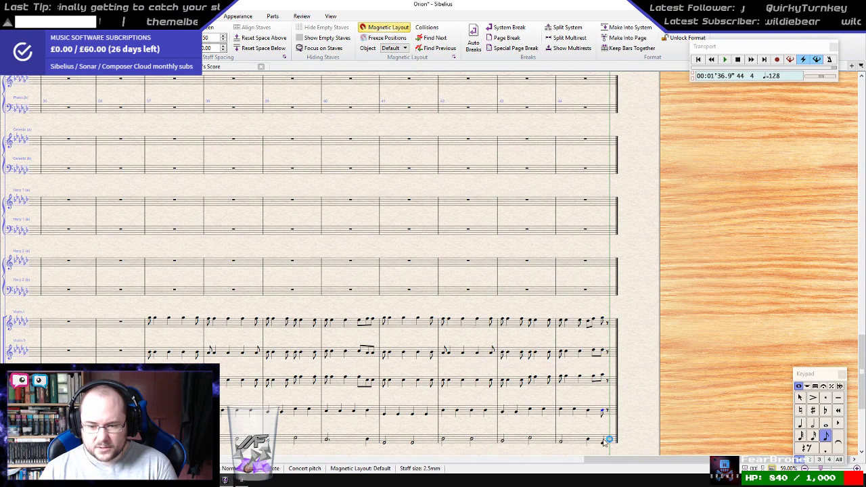
pyautogui.click(603, 441)
pyautogui.press('3')
pyautogui.click(627, 400)
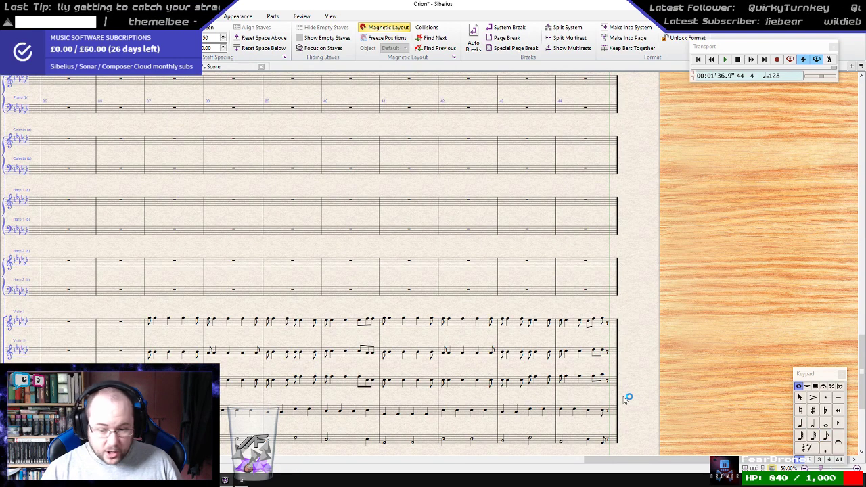
# - Add nine empty bars at the end of the score after bar 44
pyautogui.hotkey('ctrl', 'b')
pyautogui.hotkey('ctrl', 'b')
pyautogui.hotkey('ctrl', 'b')
pyautogui.hotkey('ctrl', 'b')
pyautogui.hotkey('ctrl', 'b')
pyautogui.hotkey('ctrl', 'b')
pyautogui.hotkey('ctrl', 'b')
pyautogui.hotkey('ctrl', 'b')
pyautogui.hotkey('ctrl', 'b')
# - Add an ff dynamic under each of the three Piccolo notes in bar 44
pyautogui.moveTo(601, 326); pyautogui.dragTo(579, 343)
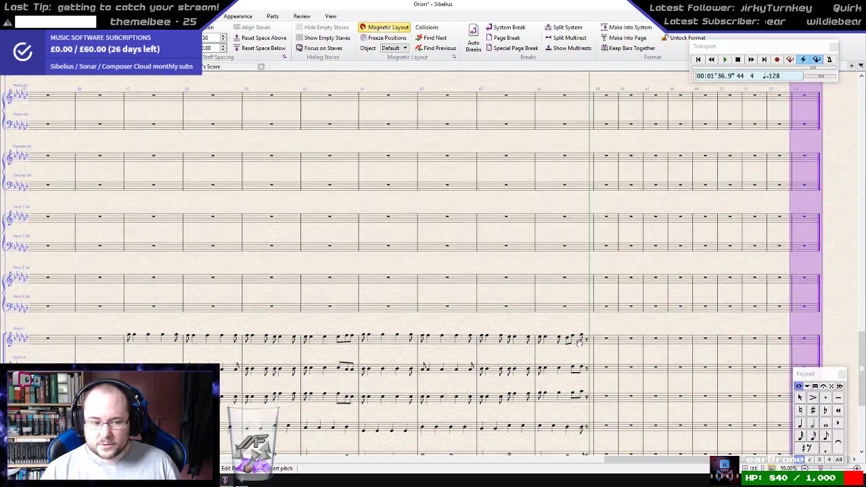
pyautogui.scroll(5, 551, 355)
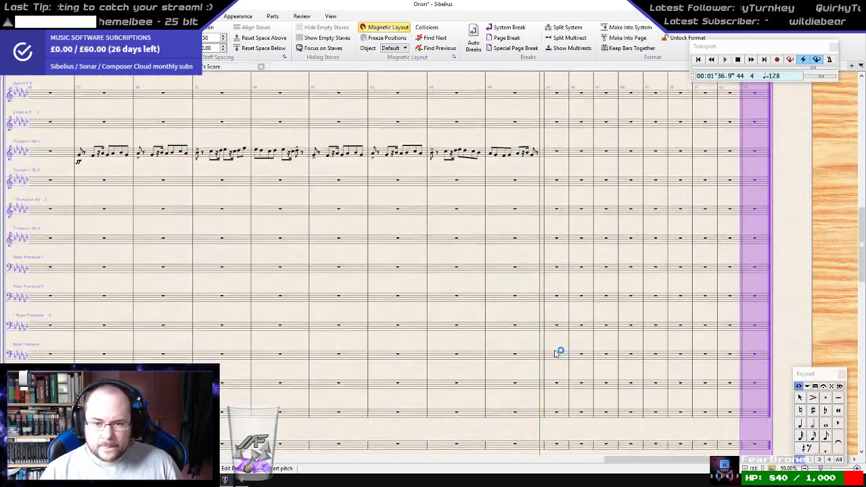
pyautogui.scroll(8, 554, 353)
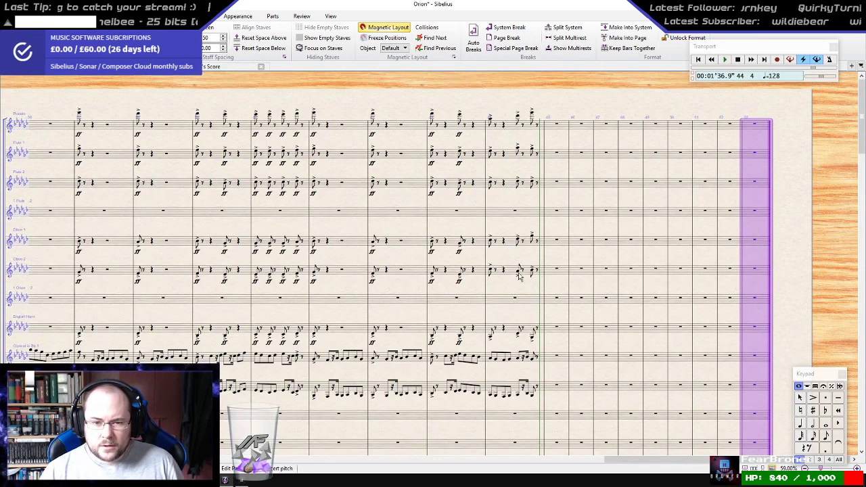
pyautogui.click(492, 122)
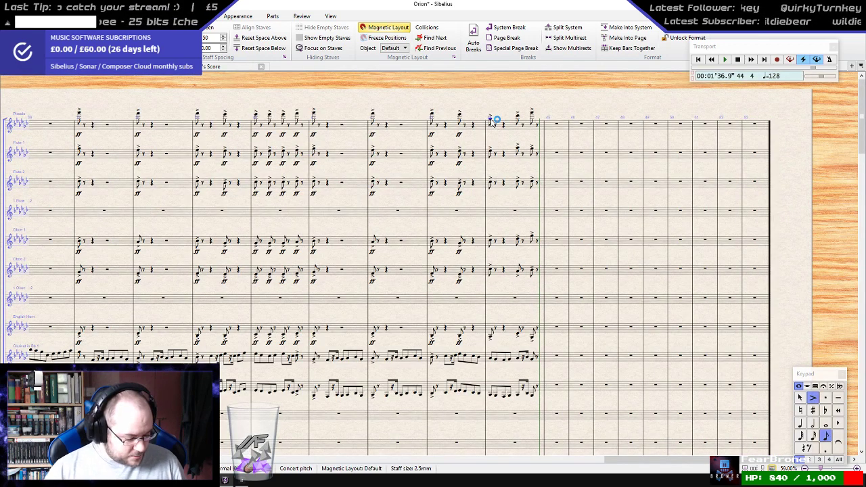
pyautogui.hotkey('ctrl', 'e')
pyautogui.hotkey('ctrl', 'f')
pyautogui.hotkey('ctrl', 'f')
pyautogui.keyDown('alt'); pyautogui.click(518, 115); pyautogui.keyUp('alt')
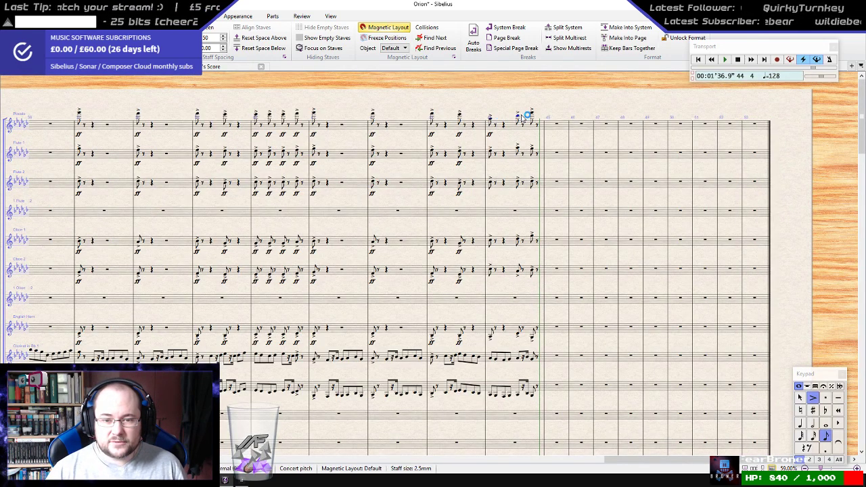
pyautogui.keyDown('alt'); pyautogui.click(533, 117); pyautogui.keyUp('alt')
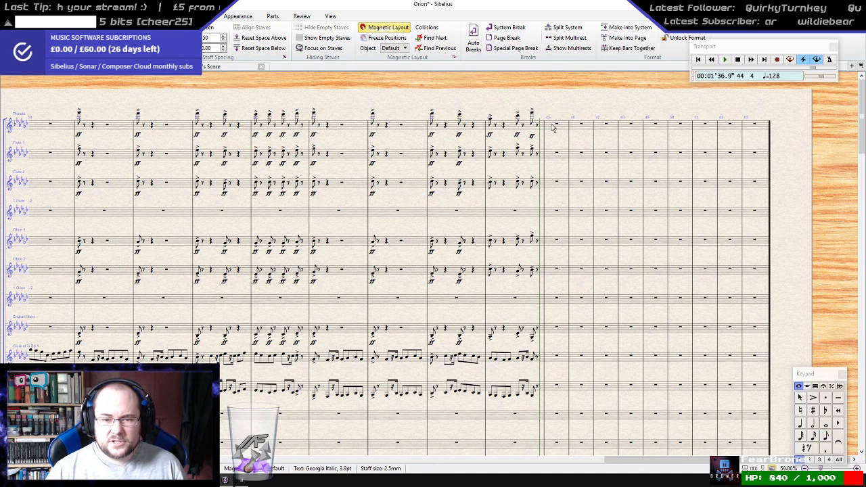
# - Add ff dynamics under all three notes of bar 44 in both Flute 1 and Flute 2
pyautogui.click(493, 151)
pyautogui.keyDown('alt'); pyautogui.click(493, 151); pyautogui.keyUp('alt')
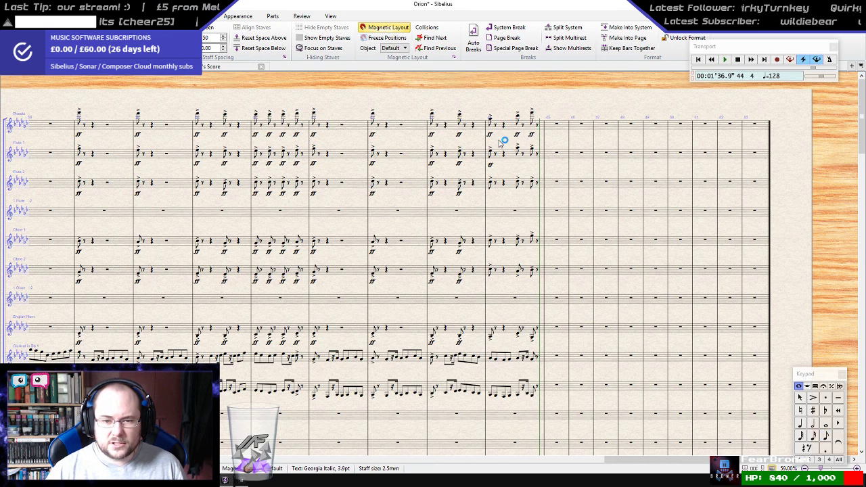
pyautogui.keyDown('alt'); pyautogui.click(520, 150); pyautogui.keyUp('alt')
pyautogui.keyDown('alt'); pyautogui.click(533, 150); pyautogui.keyUp('alt')
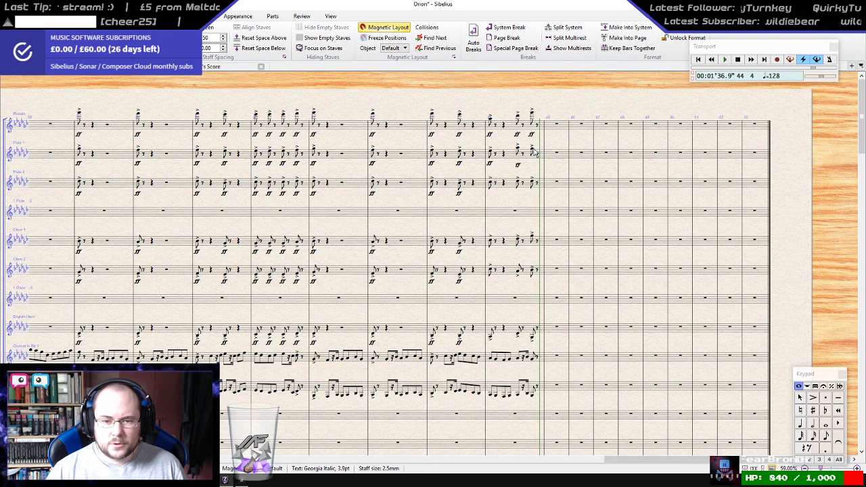
pyautogui.keyDown('alt'); pyautogui.click(533, 184); pyautogui.keyUp('alt')
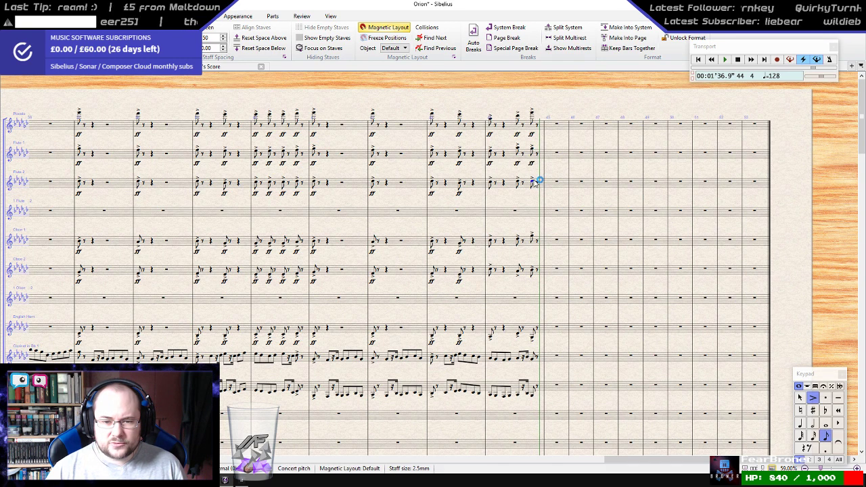
pyautogui.click(519, 184)
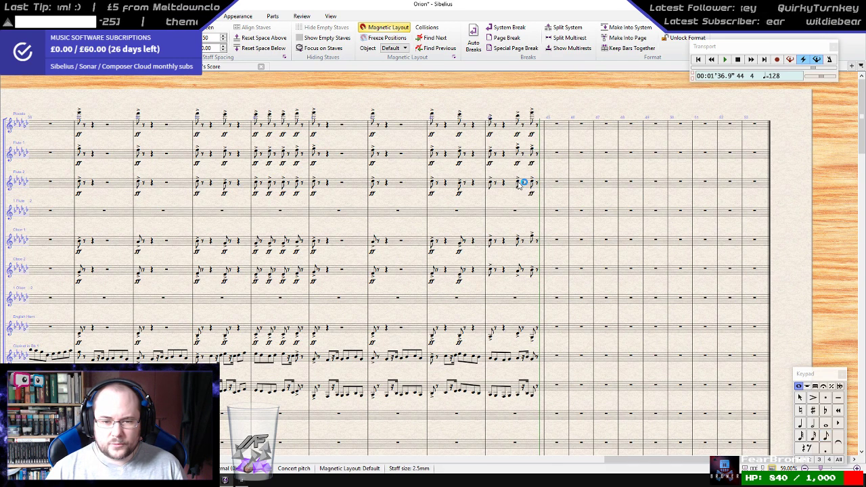
pyautogui.click(491, 183)
pyautogui.hotkey('ctrl', 'e')
pyautogui.hotkey('ctrl', 'f')
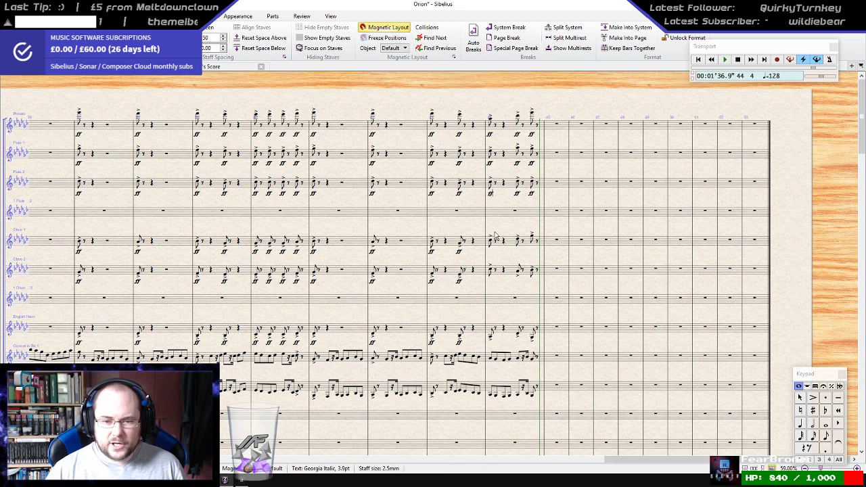
# - Put ff dynamics under each of the three notes of bar 44 in the Oboe 1 and Oboe 2 staves
pyautogui.keyDown('alt'); pyautogui.click(494, 242); pyautogui.keyUp('alt')
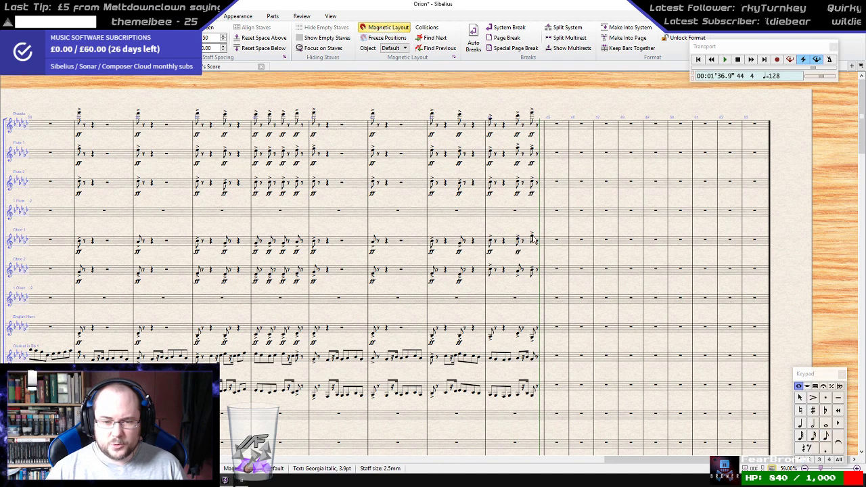
pyautogui.keyDown('alt'); pyautogui.click(531, 239); pyautogui.keyUp('alt')
pyautogui.click(533, 270)
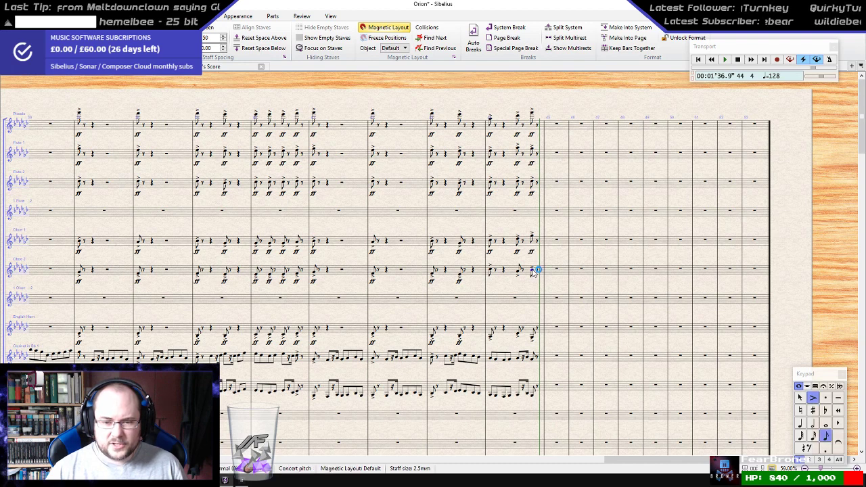
pyautogui.click(521, 270)
pyautogui.click(512, 271)
pyautogui.click(488, 272)
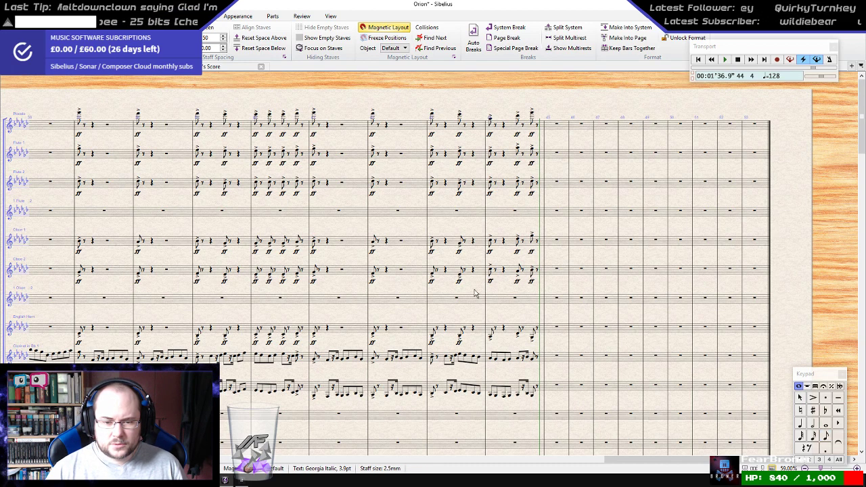
# - Mark each of the three English Horn notes in bar 44 with an ff dynamic
pyautogui.click(490, 337)
pyautogui.write('ff')
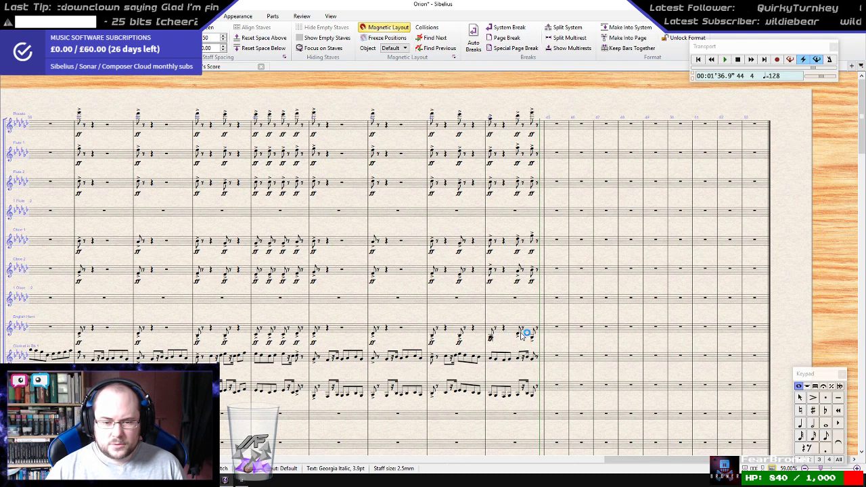
pyautogui.click(519, 334)
pyautogui.write('ff')
pyautogui.click(532, 337)
pyautogui.write('ff')
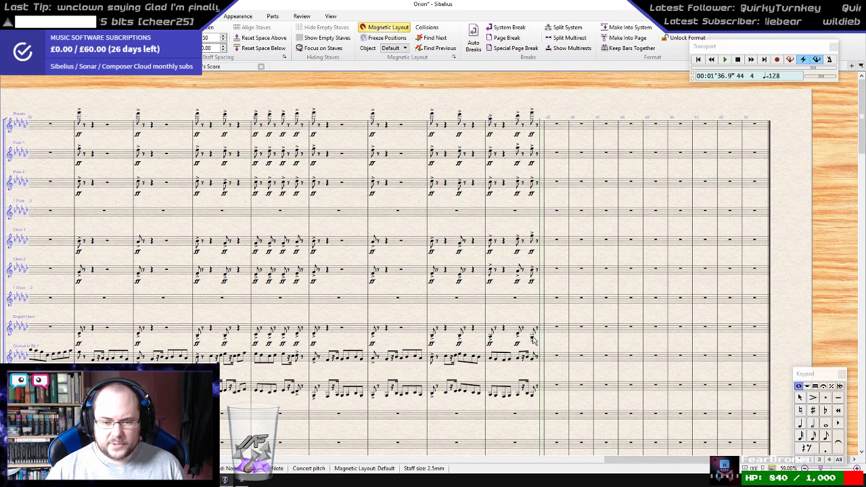
pyautogui.press('Escape')
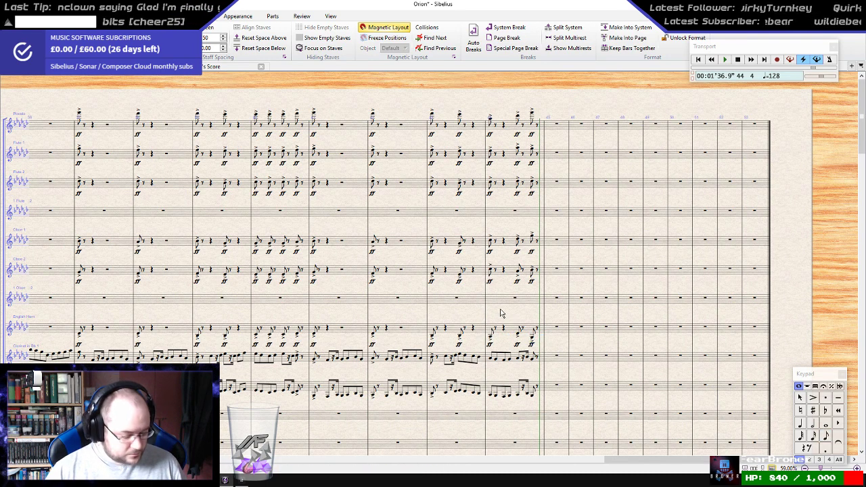
# - Play back the score from the Piccolo note in bar 37 through bar 44, then look over the earlier woodwind bars
pyautogui.click(79, 115)
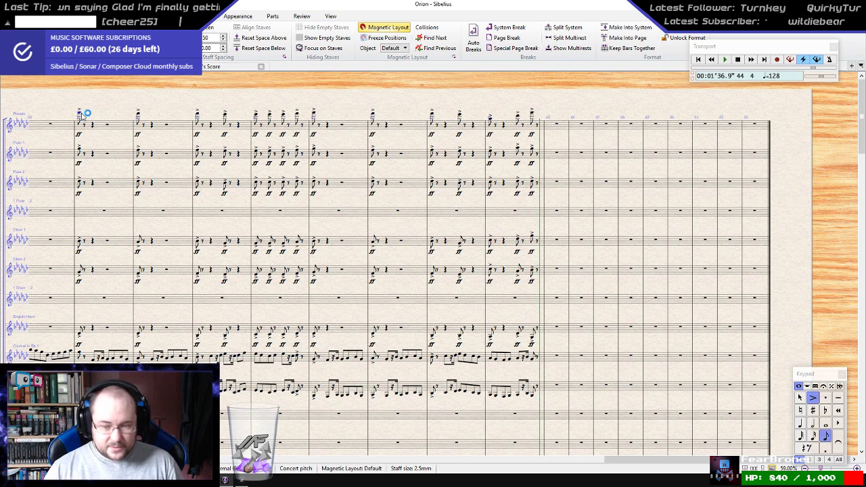
pyautogui.press('p')
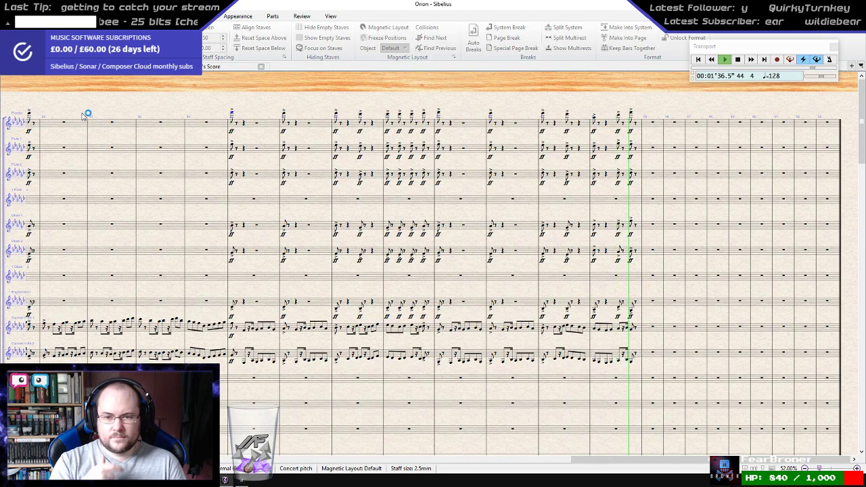
pyautogui.press('space')
pyautogui.scroll(1, 83, 116)
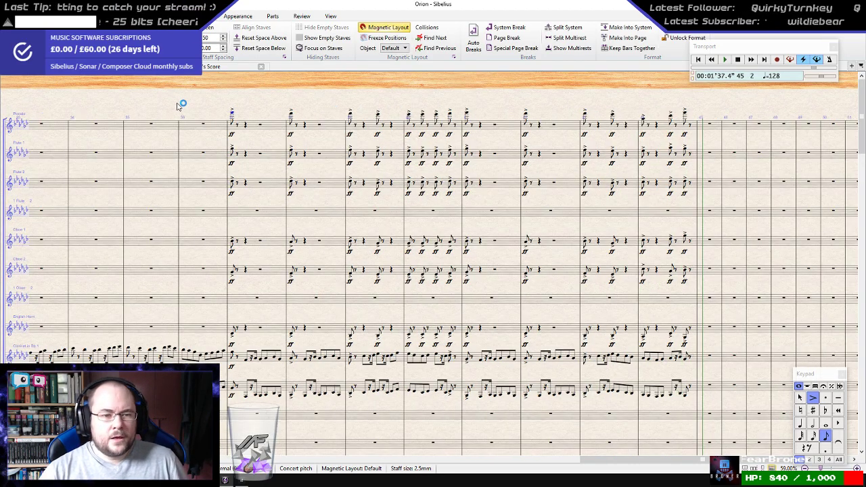
pyautogui.moveTo(180, 105); pyautogui.dragTo(564, 110)
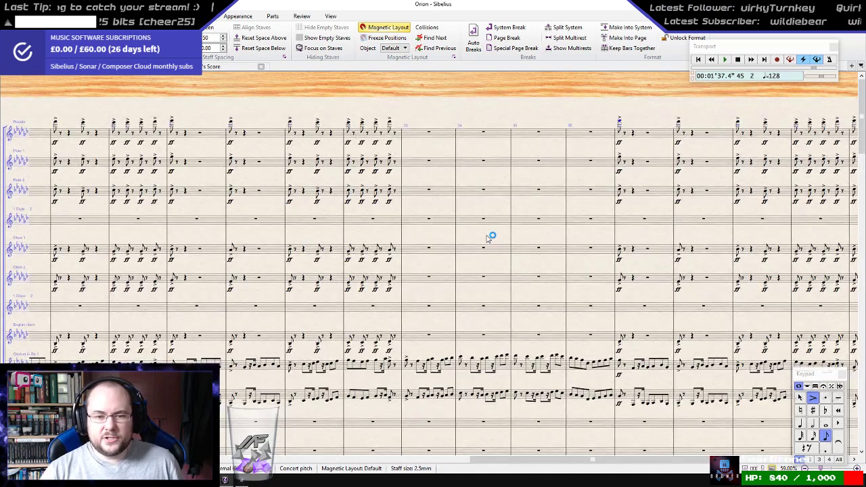
pyautogui.scroll(-2, 549, 236)
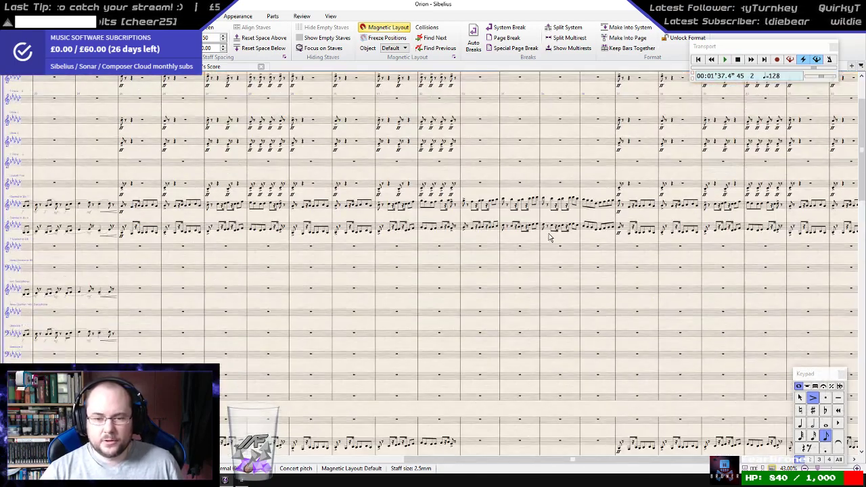
# - Play back the score from the first Clarinet 1 note in bar 33 into bar 37, then look over the horn and trumpet staves
pyautogui.scroll(3, 546, 234)
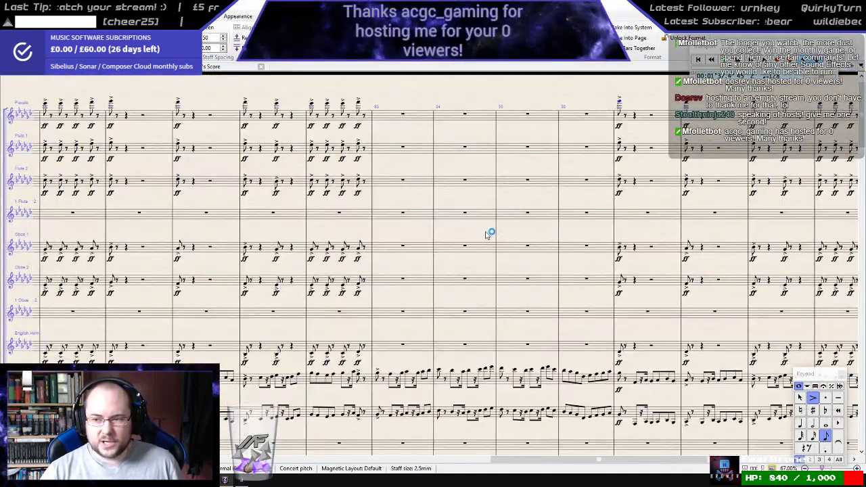
pyautogui.scroll(-3, 489, 233)
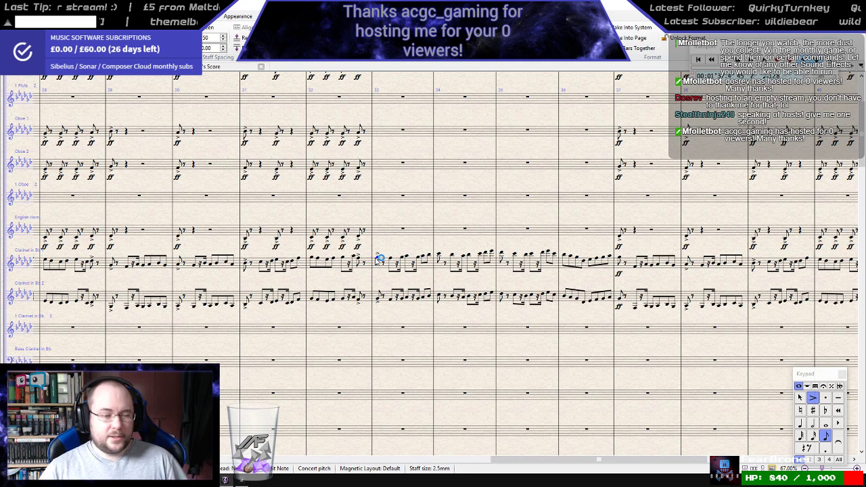
pyautogui.scroll(-1, 376, 262)
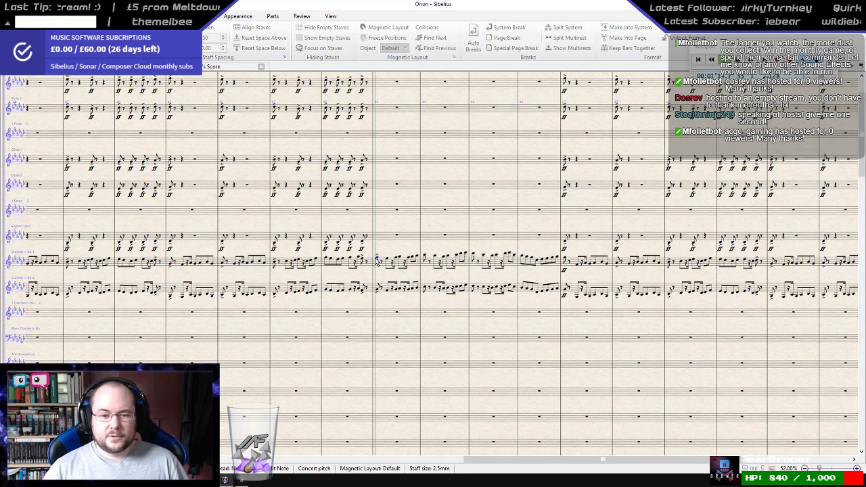
pyautogui.press('space')
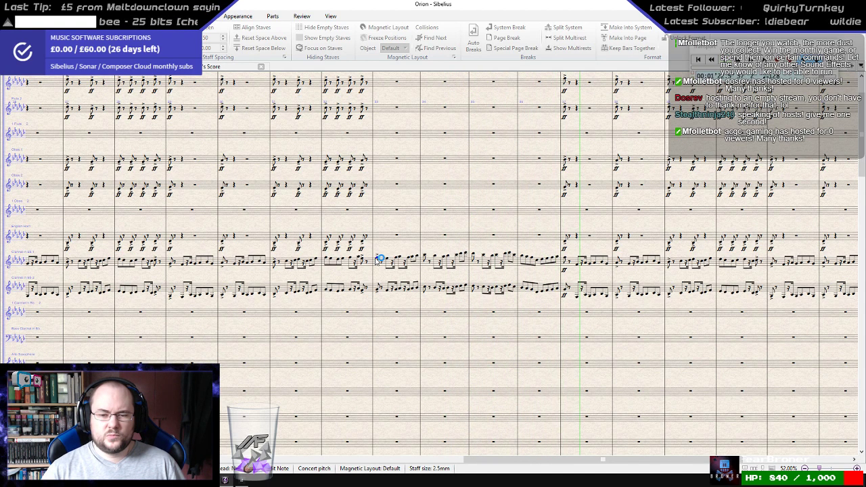
pyautogui.press('space')
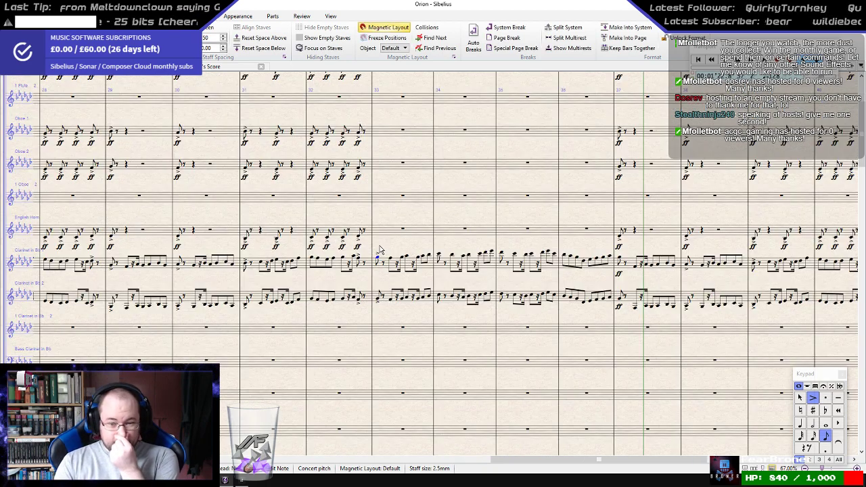
pyautogui.scroll(-10, 393, 233)
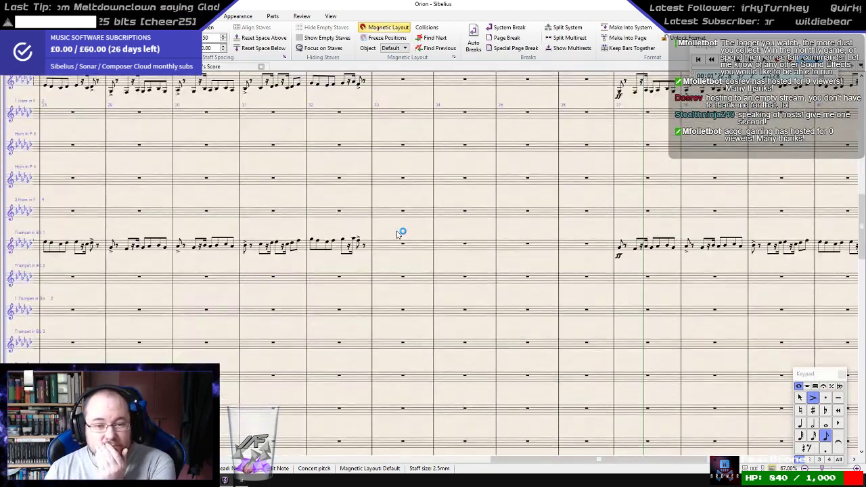
pyautogui.scroll(10, 399, 233)
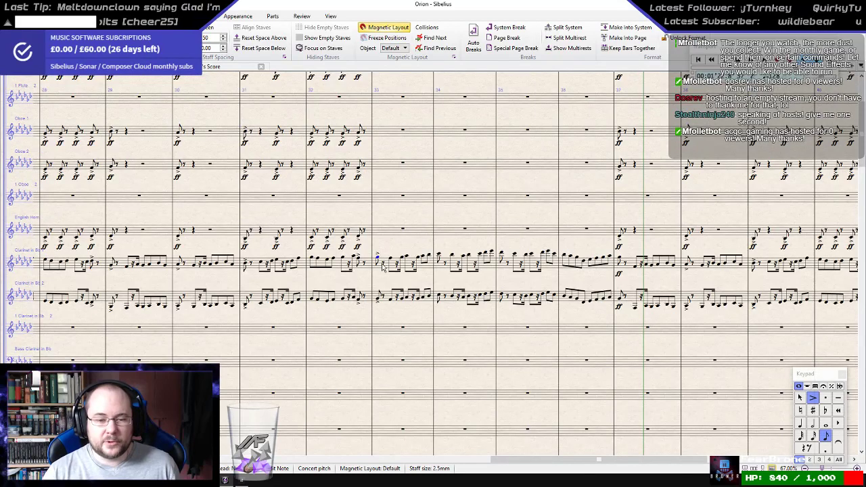
# - Copy the Clarinet 1 passage in bars 33–36 into Horn in F 1 and Horn in F 3, lowering the Horn 3 copy an octave
pyautogui.click(395, 268)
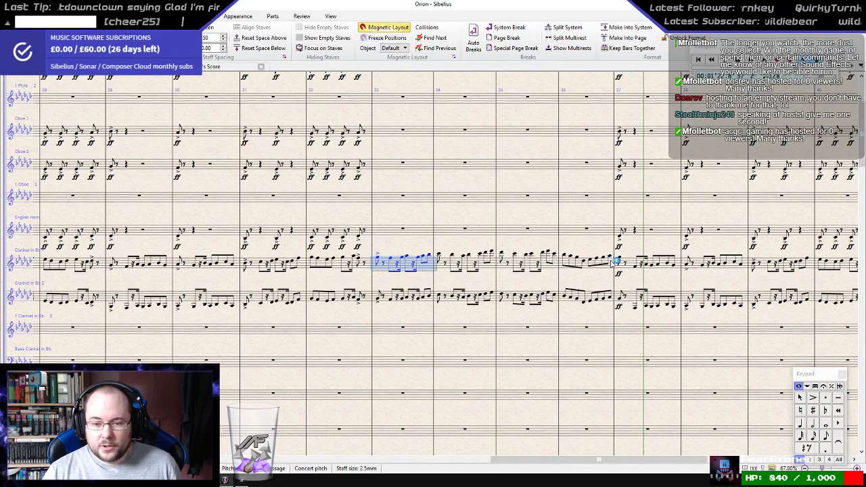
pyautogui.keyDown('shift'); pyautogui.click(615, 263); pyautogui.keyUp('shift')
pyautogui.scroll(-10, 405, 246)
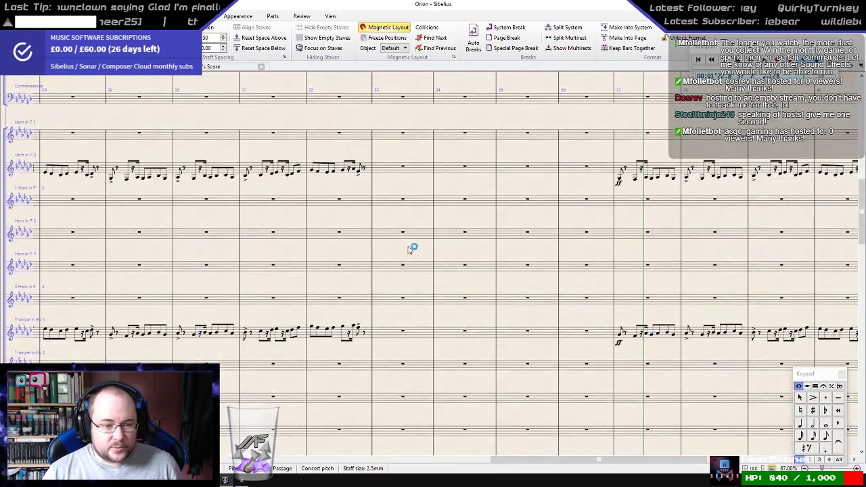
pyautogui.keyDown('alt'); pyautogui.click(377, 137); pyautogui.keyUp('alt')
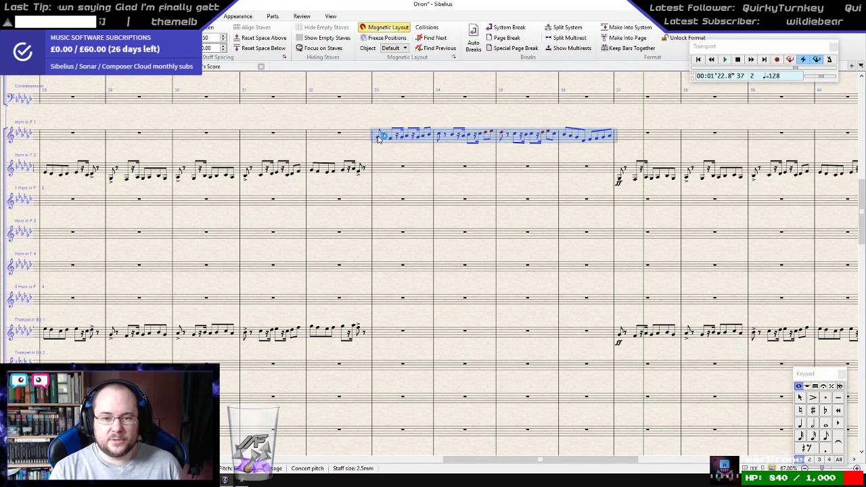
pyautogui.keyDown('alt'); pyautogui.click(377, 241); pyautogui.keyUp('alt')
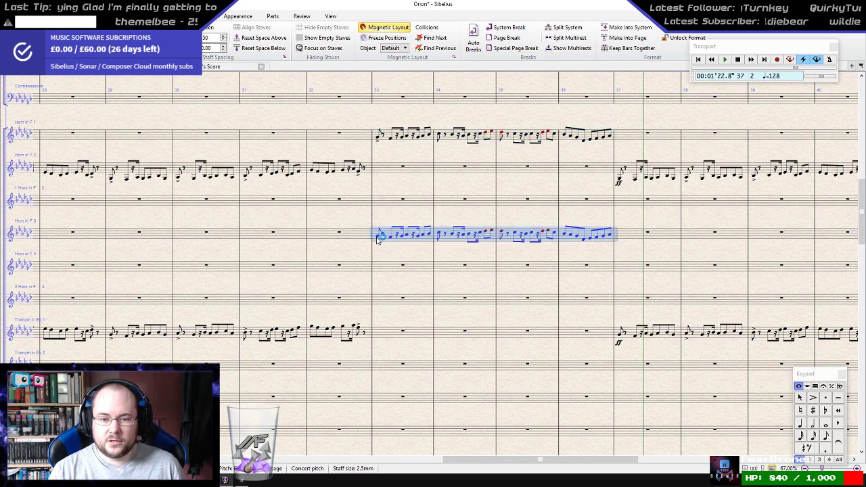
pyautogui.hotkey('ctrl', 'Down')
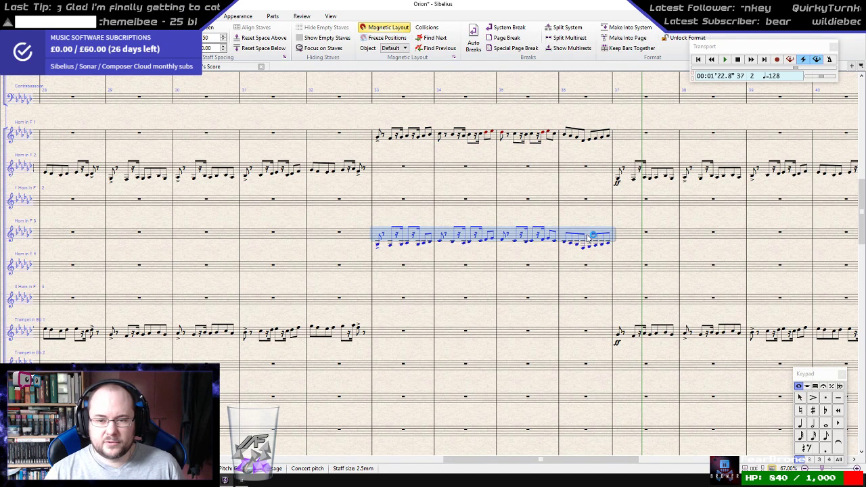
# - Enter a closing eighth-note B on the first beat of bar 37 in both Horn in F 1 and Horn in F 3
pyautogui.click(647, 134)
pyautogui.press('KP_3')
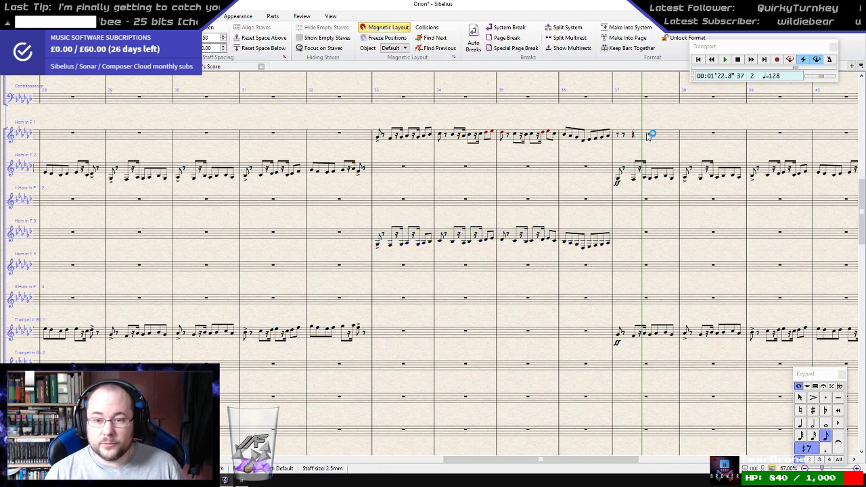
pyautogui.press('b')
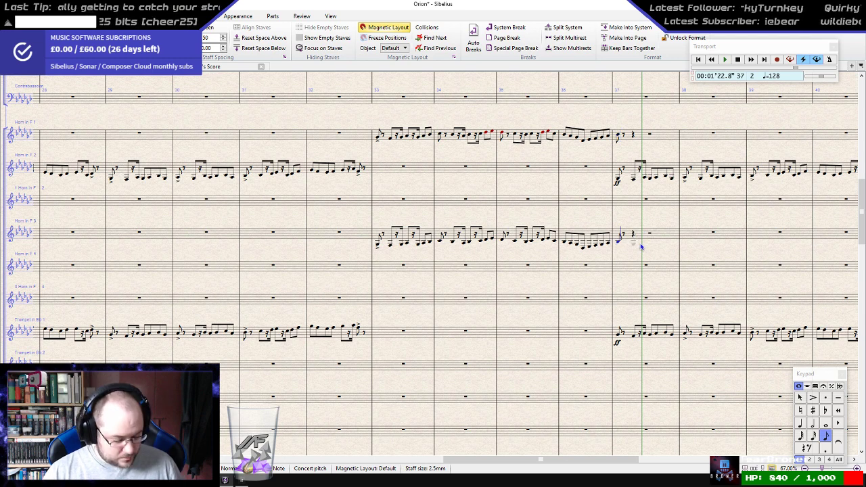
pyautogui.press('Escape')
# - Add an ff dynamic under the first note of bar 33 in both Horn in F 1 and Horn in F 3
pyautogui.click(378, 139)
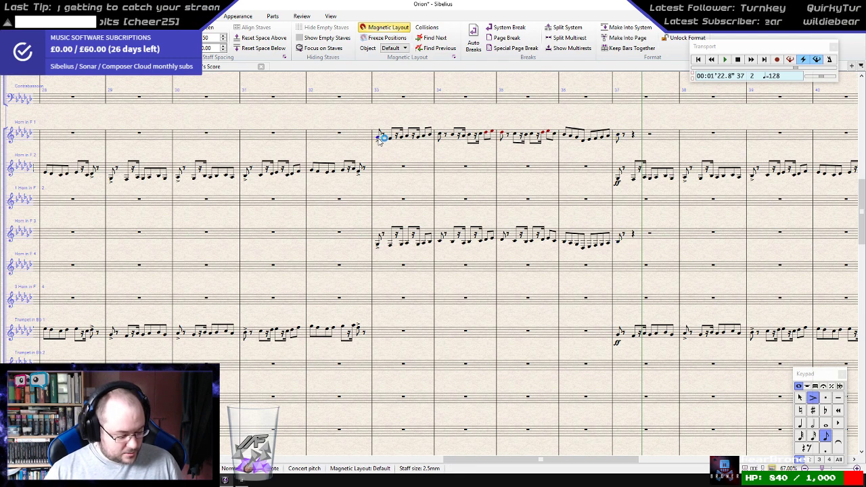
pyautogui.hotkey('ctrl', 'e')
pyautogui.hotkey('ctrl', 'f')
pyautogui.hotkey('ctrl', 'f')
pyautogui.press('Escape')
pyautogui.click(378, 246)
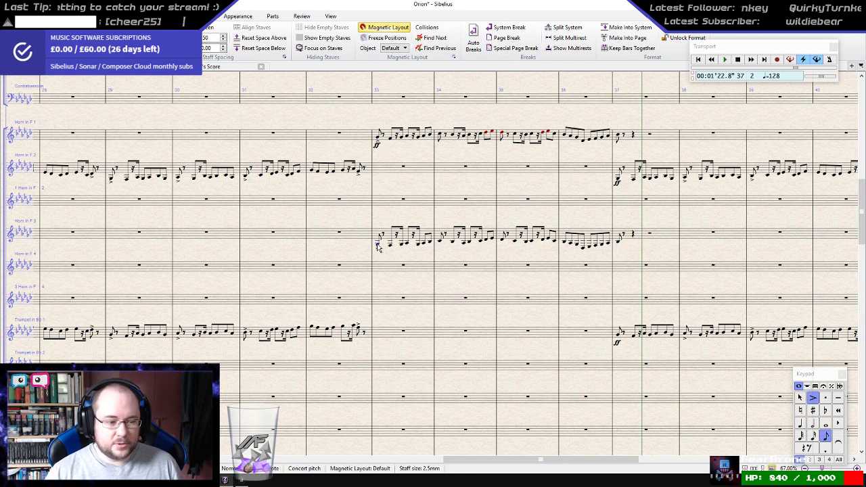
pyautogui.hotkey('ctrl', 'e')
pyautogui.press('Escape')
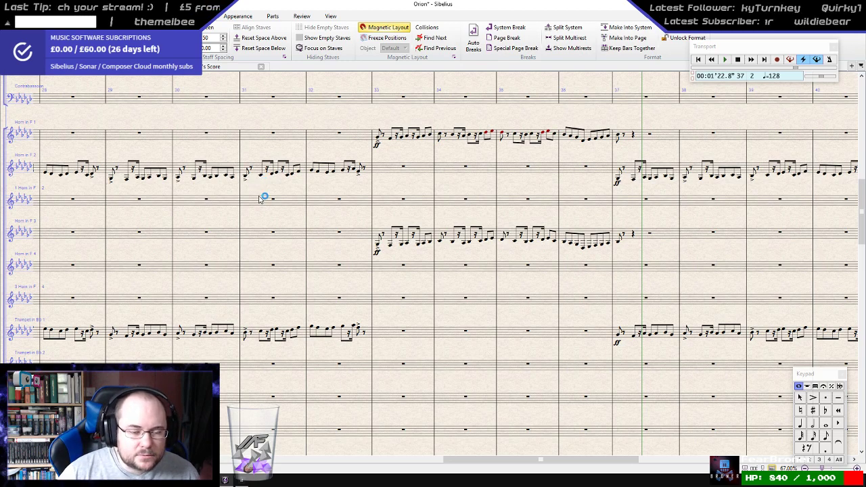
# - Play back the score from the first Horn in F 2 note of bar 31 into the new horn passage
pyautogui.scroll(2, 264, 197)
pyautogui.click(144, 127)
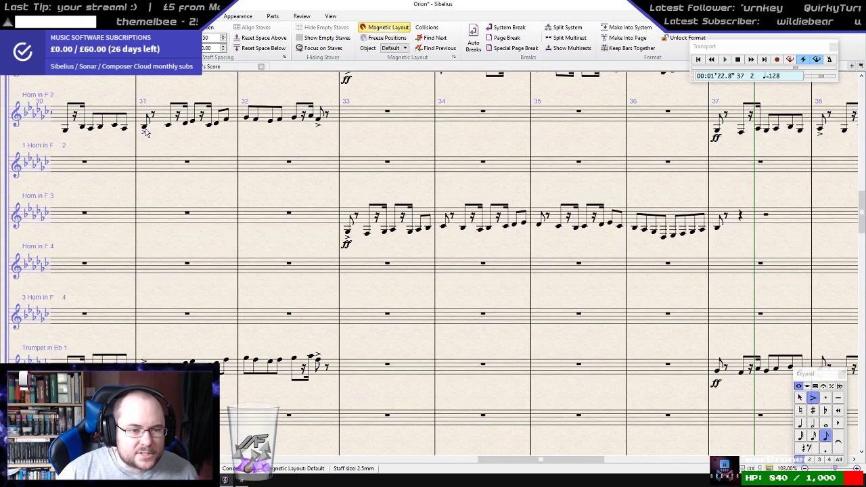
pyautogui.press('space')
pyautogui.scroll(-3, 140, 131)
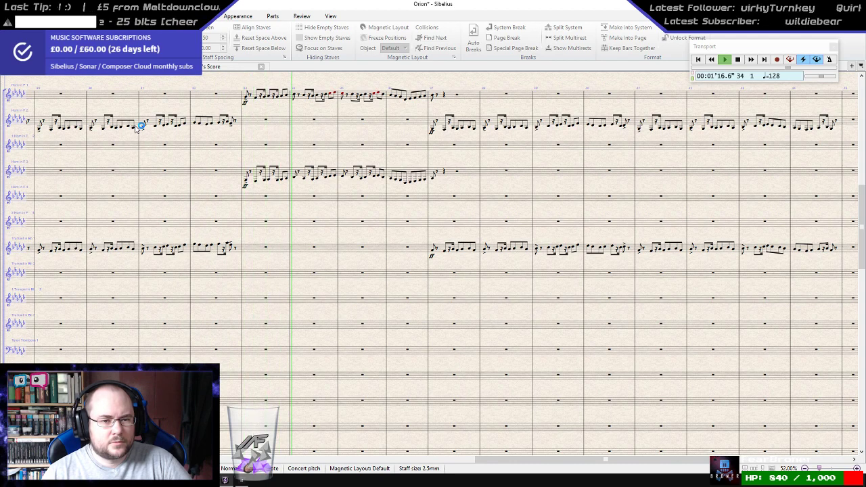
pyautogui.press('space')
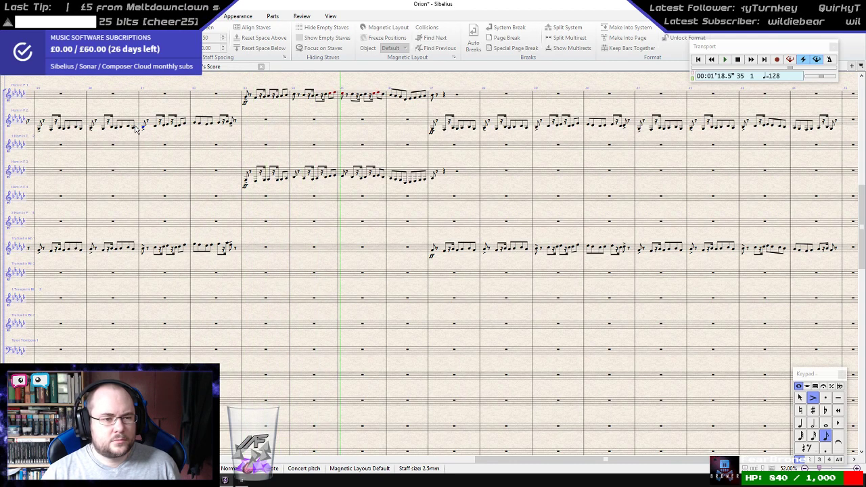
# - Play back the Horn in F 1 passage from bar 33 into bar 37, then look over the neighbouring horn and trumpet staves
pyautogui.scroll(4, 135, 127)
pyautogui.scroll(3, 360, 155)
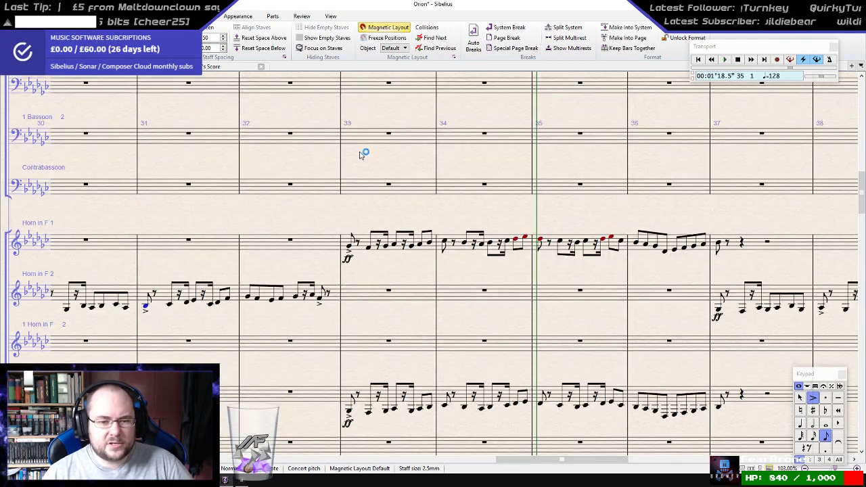
pyautogui.click(348, 247)
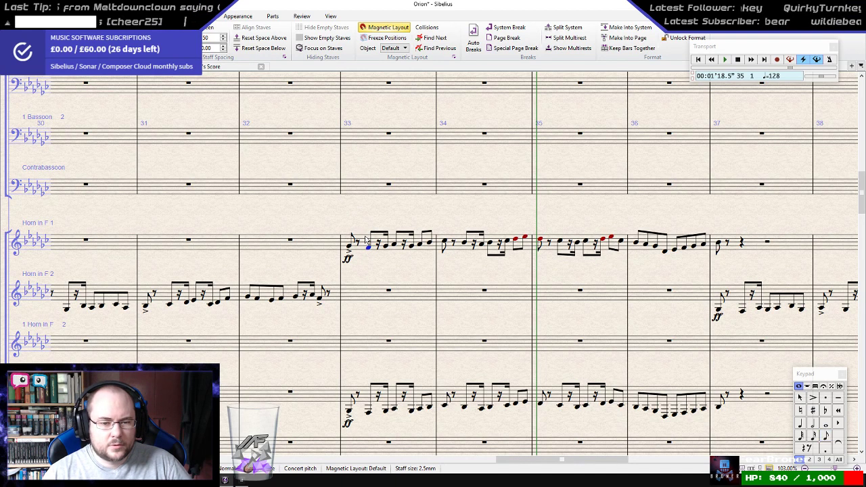
pyautogui.click(363, 236)
pyautogui.press('space')
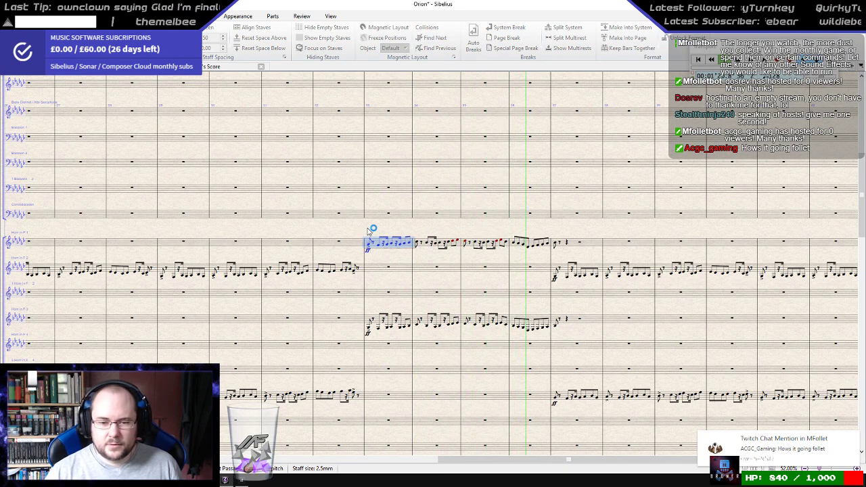
pyautogui.scroll(3, 366, 223)
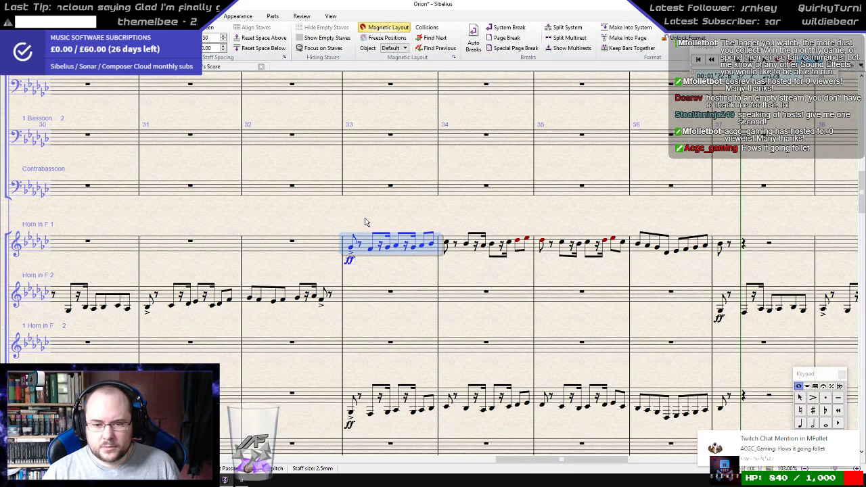
pyautogui.click(720, 244)
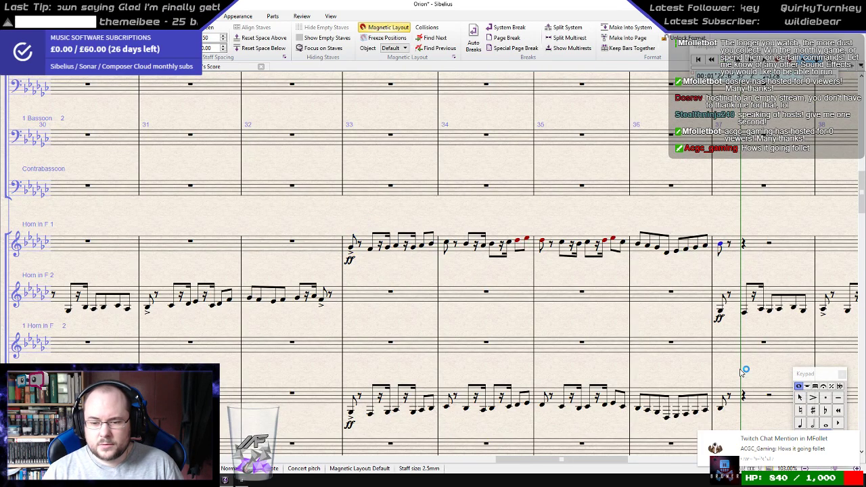
pyautogui.moveTo(737, 358); pyautogui.dragTo(732, 328)
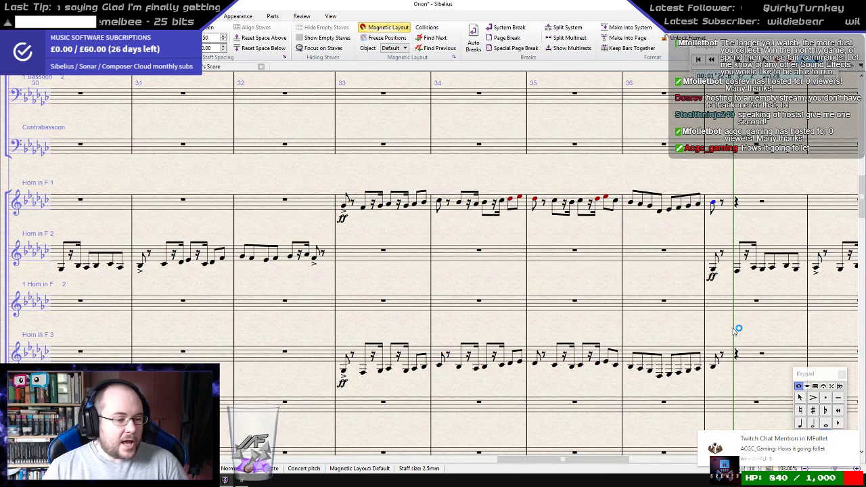
pyautogui.scroll(-5, 491, 319)
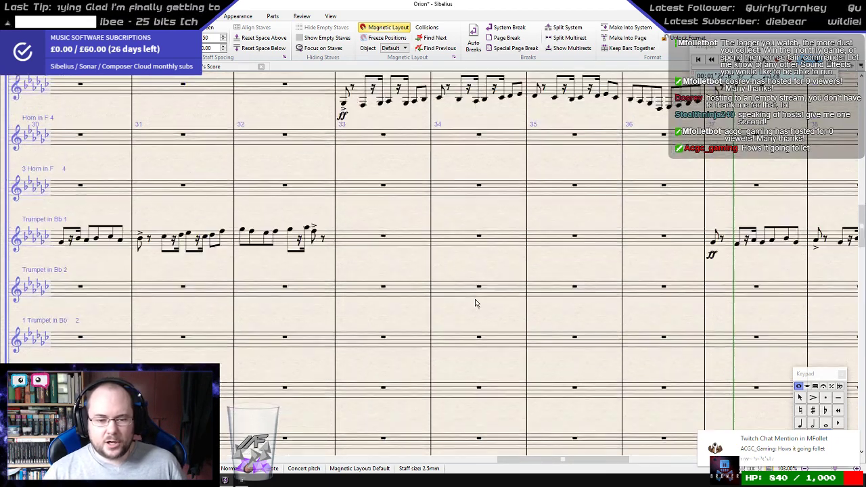
pyautogui.scroll(5, 401, 280)
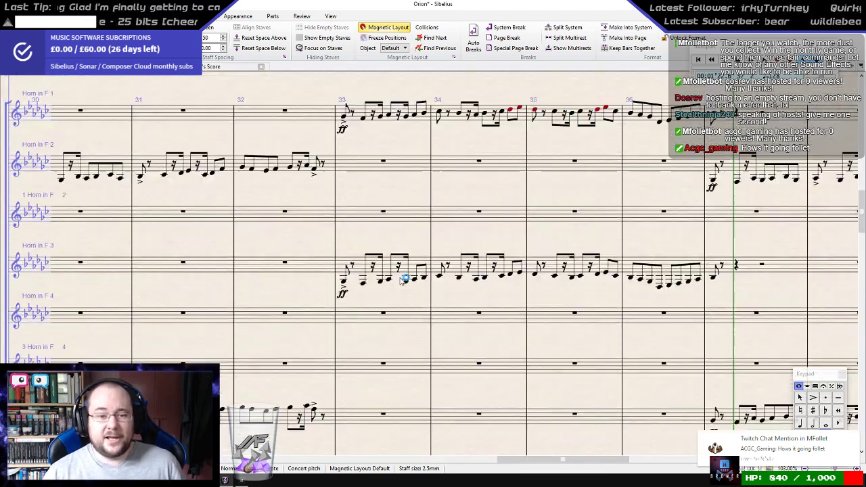
# - Enter one whole note in each of bars 33 to 36 of the Snare Drum staff
pyautogui.scroll(-15, 403, 279)
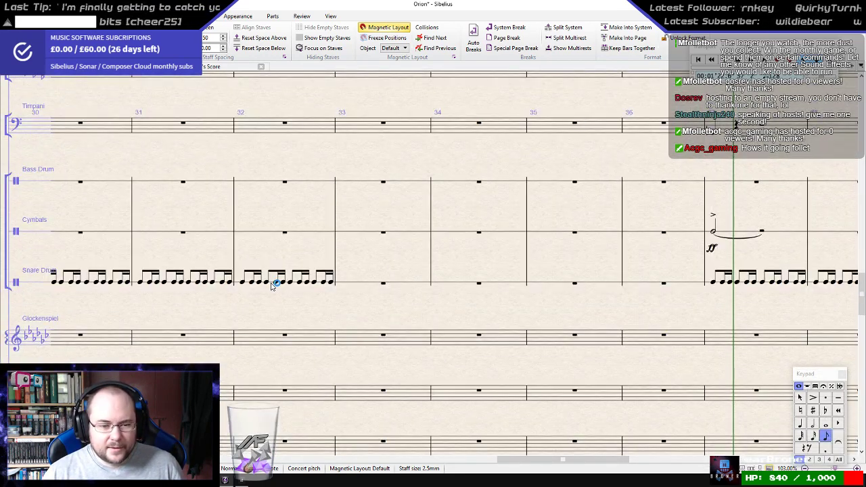
pyautogui.click(271, 285)
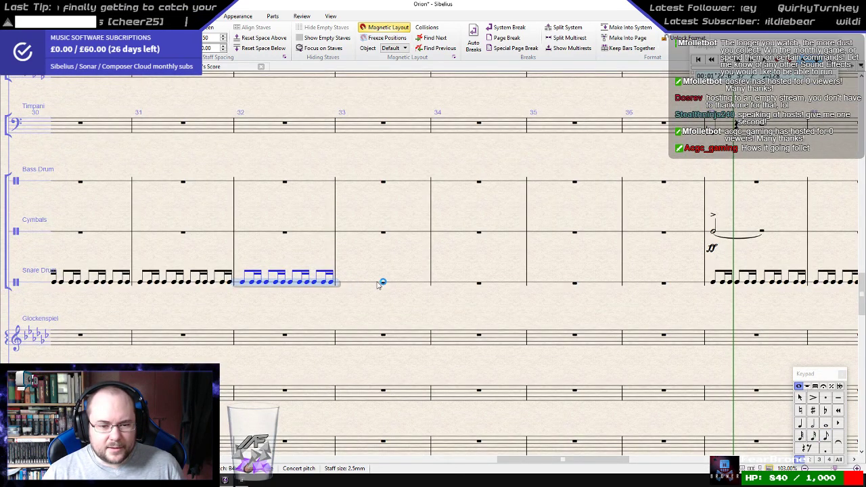
pyautogui.click(385, 286)
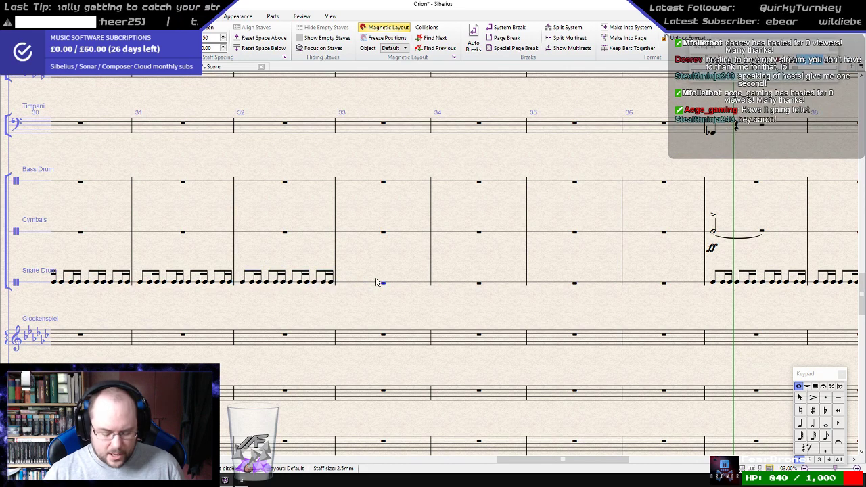
pyautogui.press('KP_6')
pyautogui.press('n')
pyautogui.press('b')
pyautogui.press('b')
pyautogui.press('b')
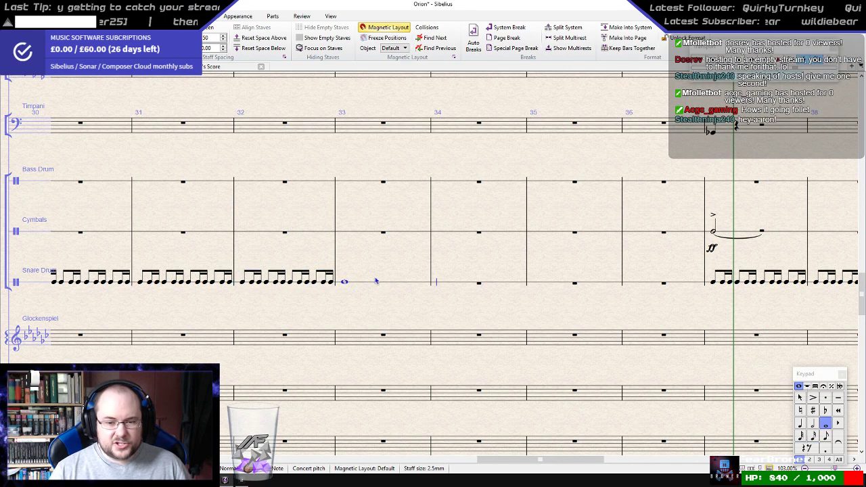
pyautogui.press('b')
pyautogui.press('Escape')
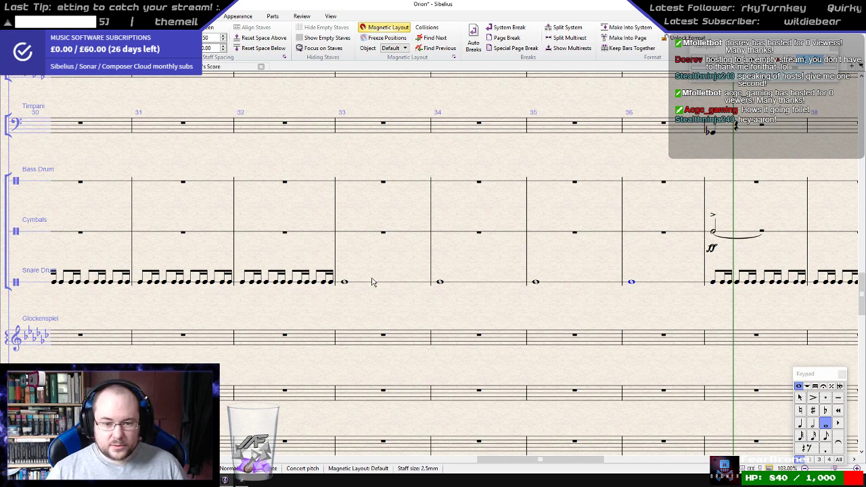
# - Add a trill line spanning the Snare Drum whole notes in bars 33–36
pyautogui.click(379, 288)
pyautogui.keyDown('shift'); pyautogui.click(631, 286); pyautogui.keyUp('shift')
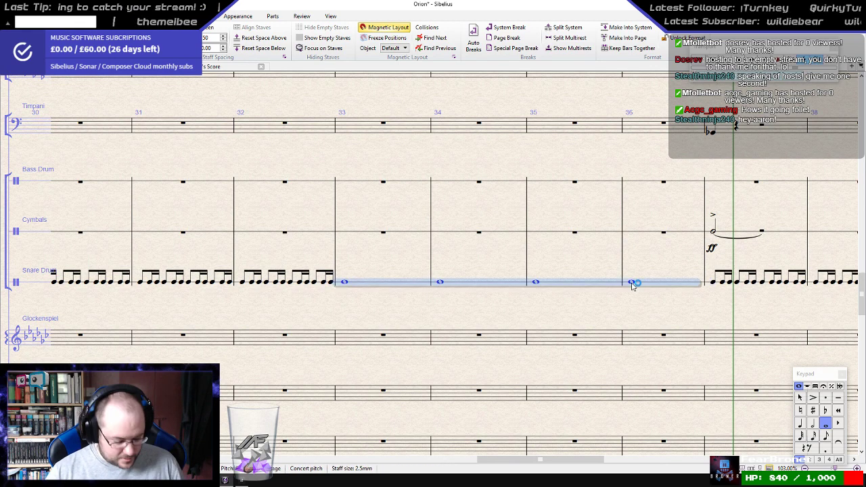
pyautogui.press('l')
pyautogui.click(351, 59)
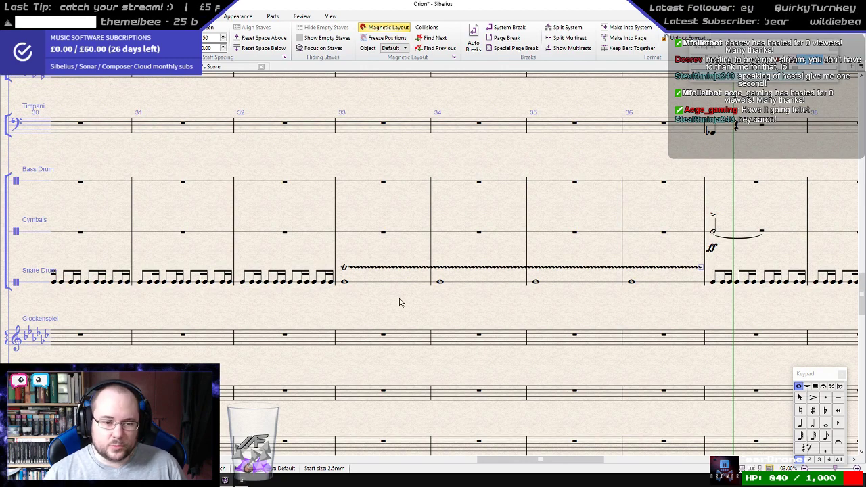
# - Copy the whole note from bar 7 of the lower Snare staff into bars 33–36 of that staff
pyautogui.scroll(-2, 377, 260)
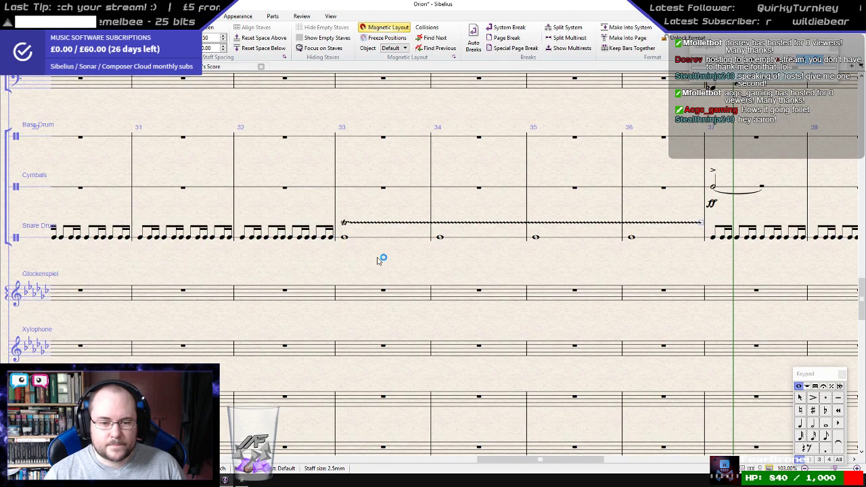
pyautogui.click(385, 238)
pyautogui.scroll(-15, 410, 248)
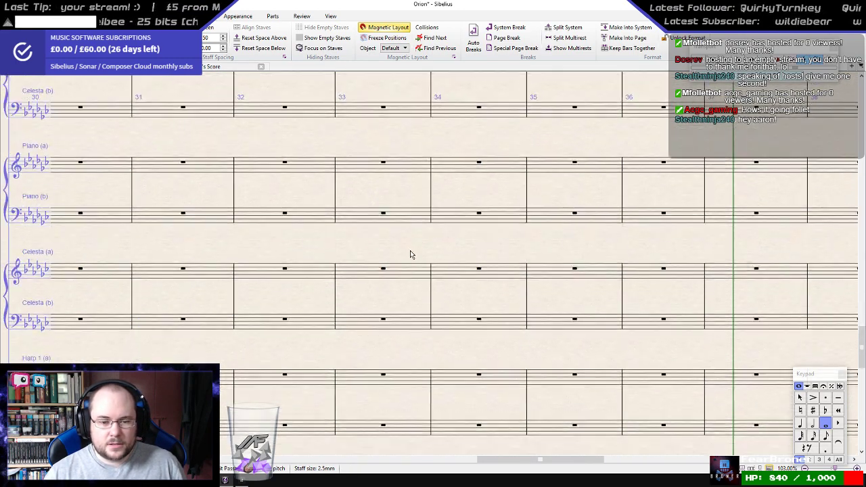
pyautogui.scroll(-1, 410, 252)
pyautogui.moveTo(296, 348); pyautogui.dragTo(782, 338)
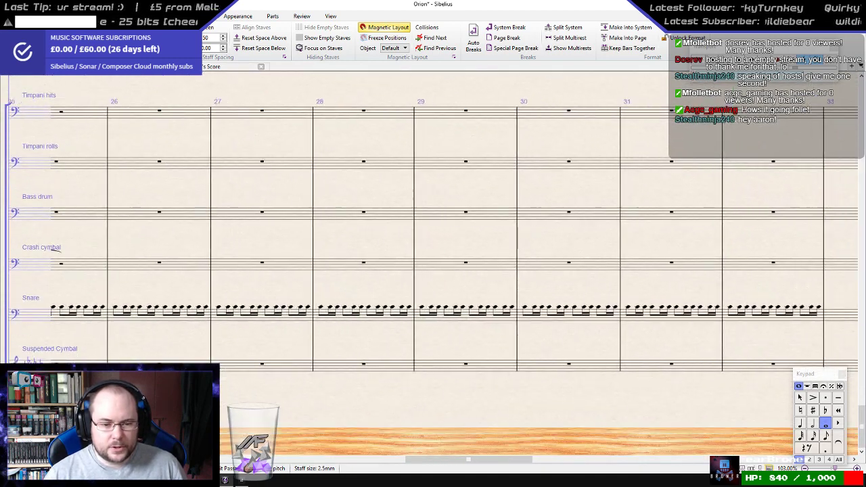
pyautogui.moveTo(176, 322); pyautogui.dragTo(809, 296)
pyautogui.moveTo(212, 313); pyautogui.dragTo(865, 284)
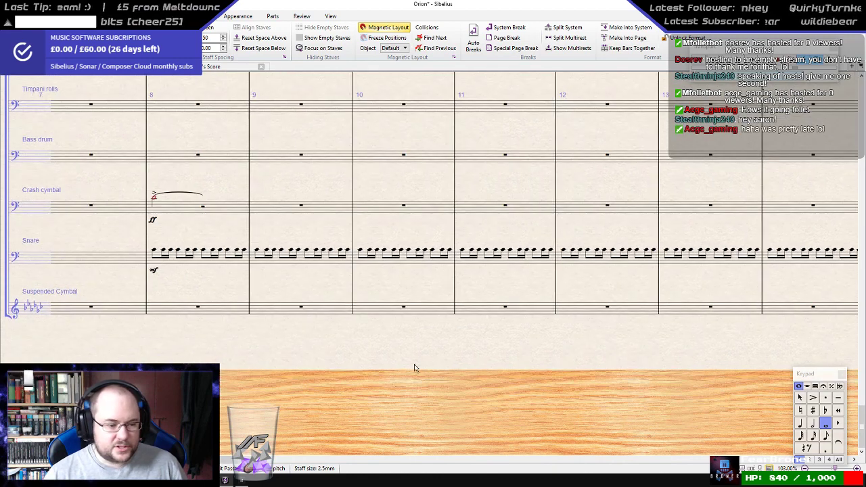
pyautogui.moveTo(198, 284); pyautogui.dragTo(639, 310)
pyautogui.click(515, 284)
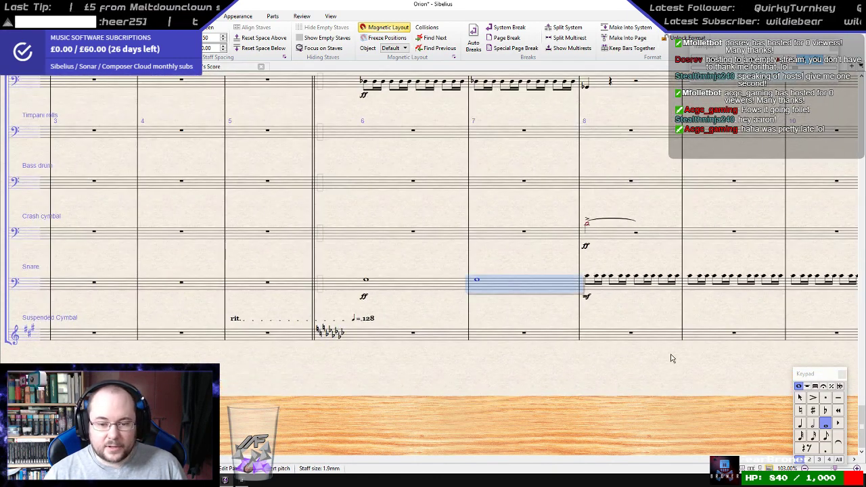
pyautogui.moveTo(491, 359); pyautogui.dragTo(99, 343)
pyautogui.moveTo(165, 459); pyautogui.dragTo(569, 452)
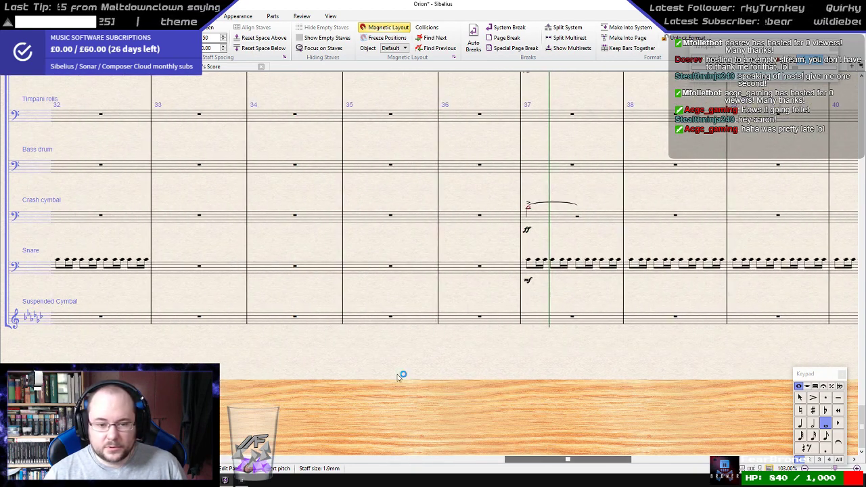
pyautogui.keyDown('alt'); pyautogui.click(189, 266); pyautogui.keyUp('alt')
pyautogui.keyDown('alt'); pyautogui.click(276, 267); pyautogui.keyUp('alt')
pyautogui.keyDown('alt'); pyautogui.click(404, 270); pyautogui.keyUp('alt')
pyautogui.keyDown('alt'); pyautogui.click(452, 271); pyautogui.keyUp('alt')
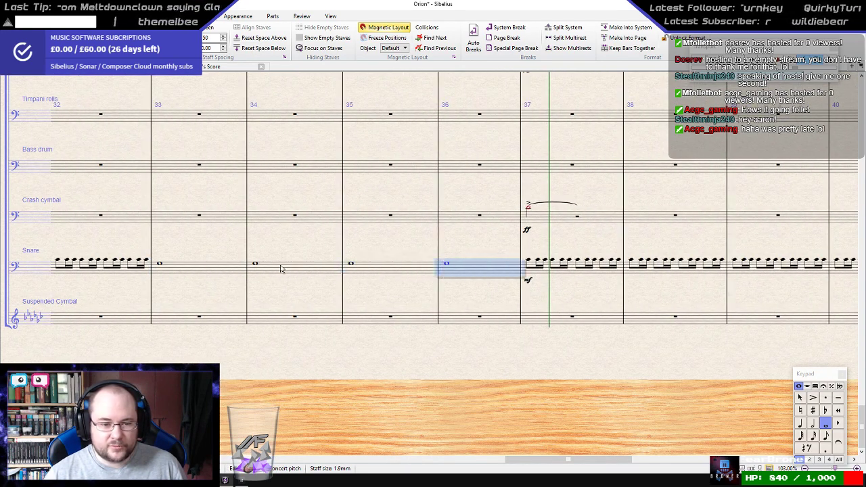
# - Play back the score from Snare bar 33, then from the first Violoncello note of bar 32 into bar 38
pyautogui.click(170, 269)
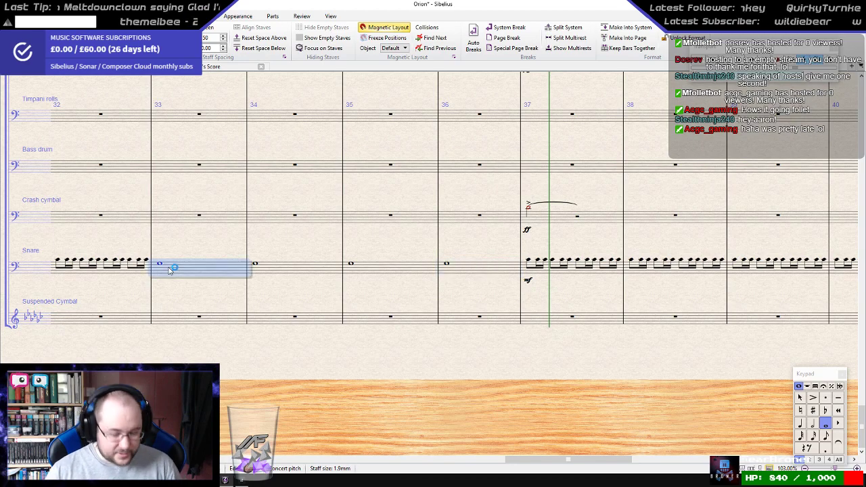
pyautogui.press('p')
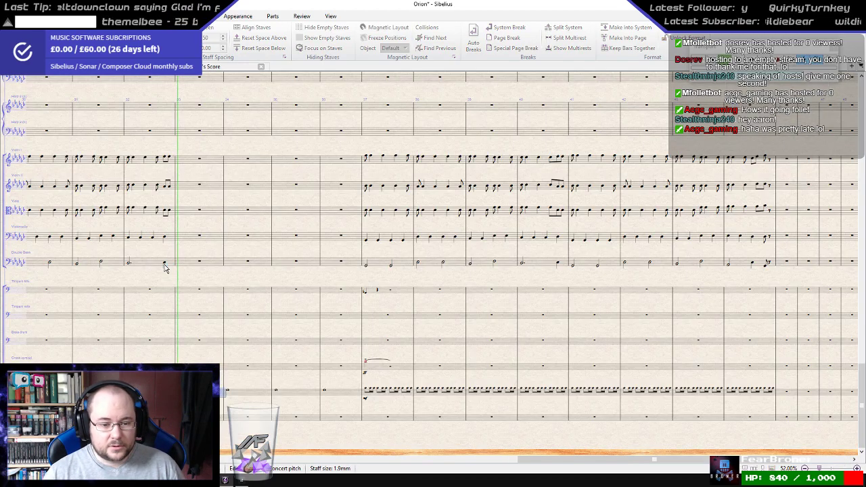
pyautogui.press('space')
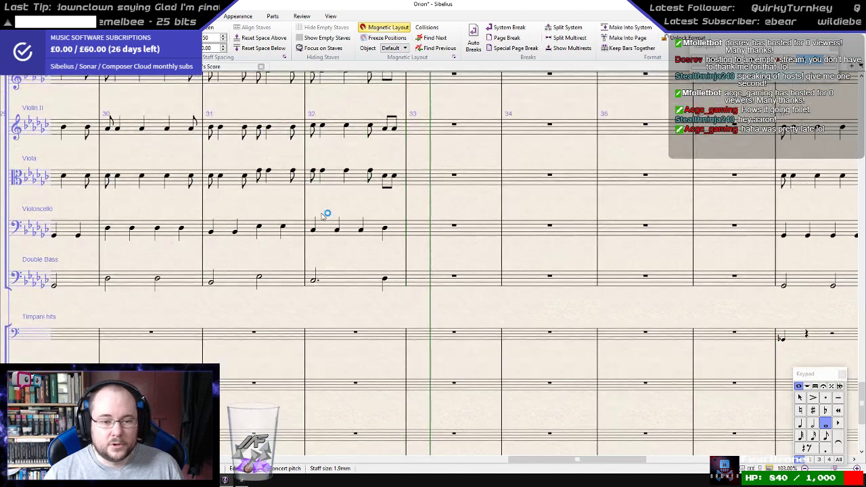
pyautogui.click(313, 233)
pyautogui.press('p')
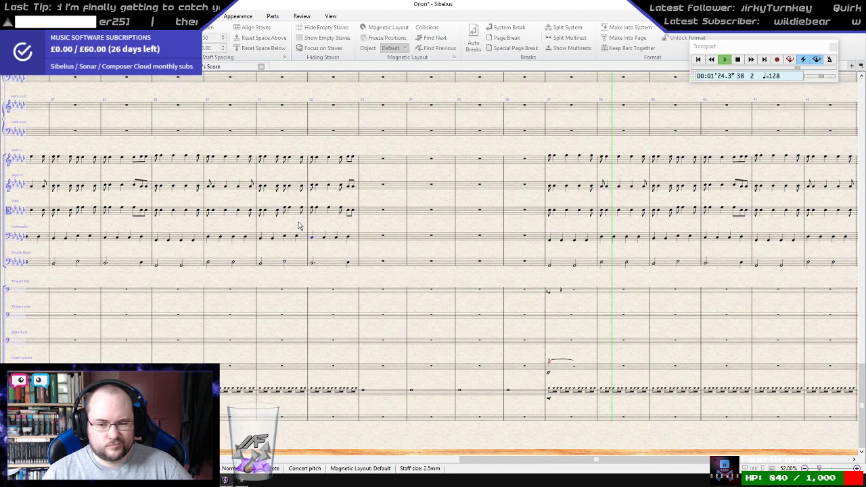
pyautogui.press('space')
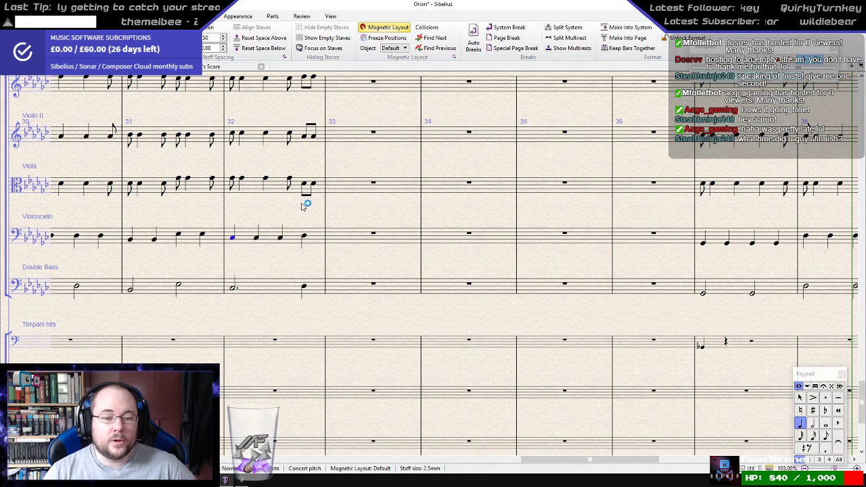
# - Copy the repeated rhythm from bar 32 of the Snare staff into bars 33–36
pyautogui.scroll(-3, 355, 208)
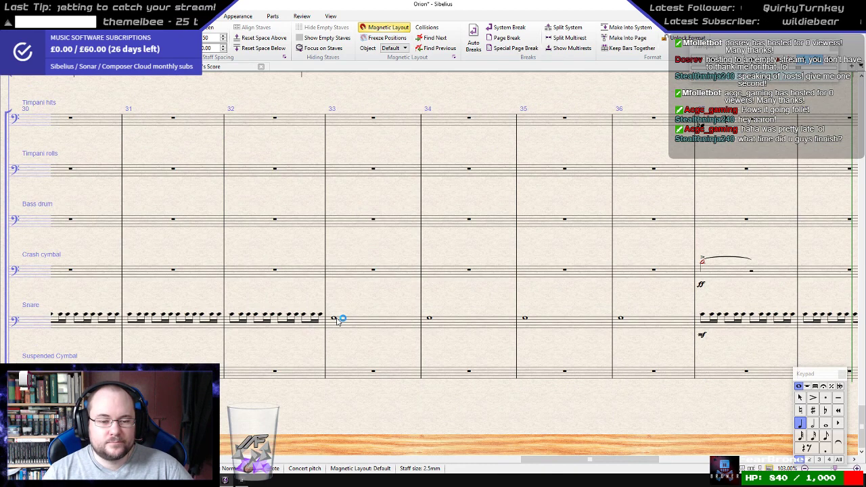
pyautogui.click(299, 327)
pyautogui.keyDown('alt'); pyautogui.click(381, 323); pyautogui.keyUp('alt')
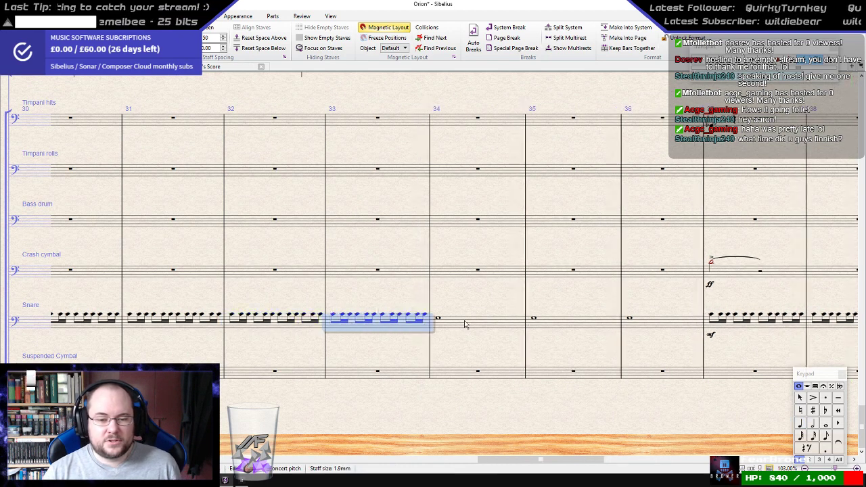
pyautogui.keyDown('alt'); pyautogui.click(467, 323); pyautogui.keyUp('alt')
pyautogui.keyDown('alt'); pyautogui.click(636, 317); pyautogui.keyUp('alt')
pyautogui.keyDown('alt'); pyautogui.click(583, 321); pyautogui.keyUp('alt')
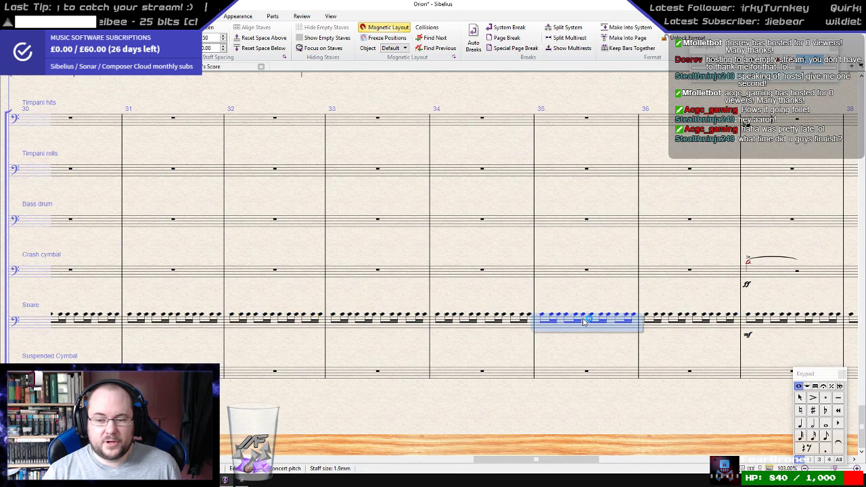
# - Replace the Snare's mf at bar 37 with ff and add a crescendo hairpin under bars 33–36
pyautogui.click(748, 318)
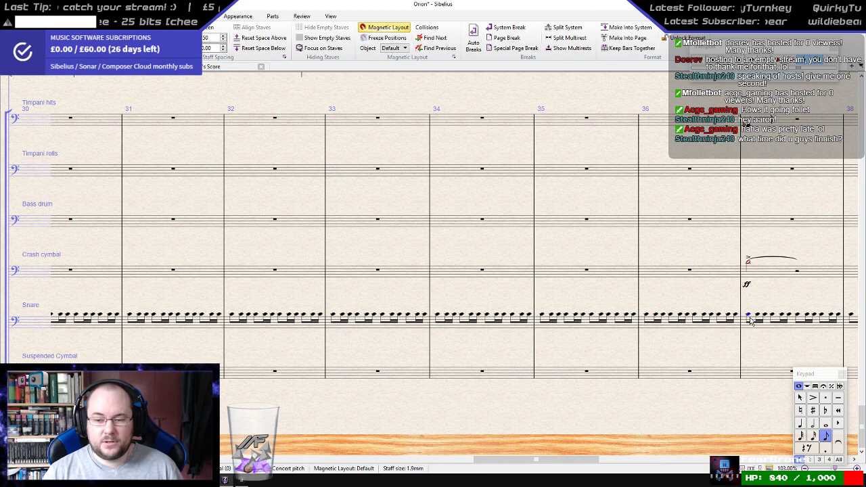
pyautogui.hotkey('ctrl', 'e')
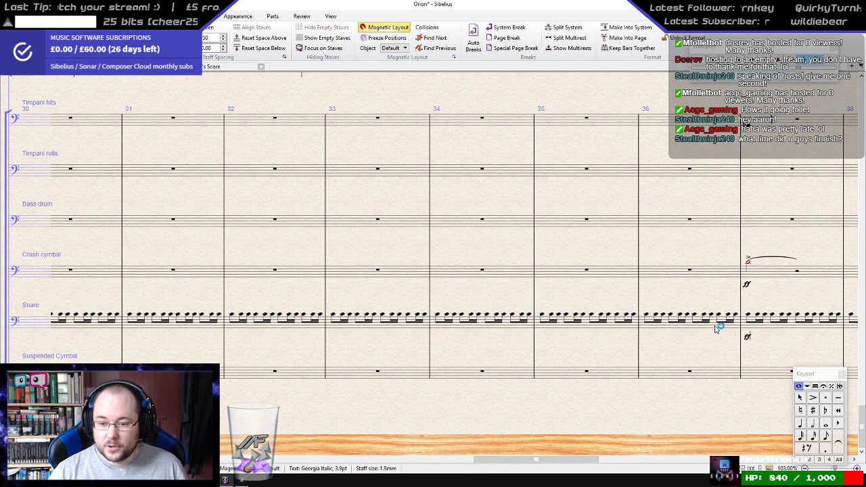
pyautogui.press('Escape')
pyautogui.keyDown('shift'); pyautogui.click(346, 327); pyautogui.keyUp('shift')
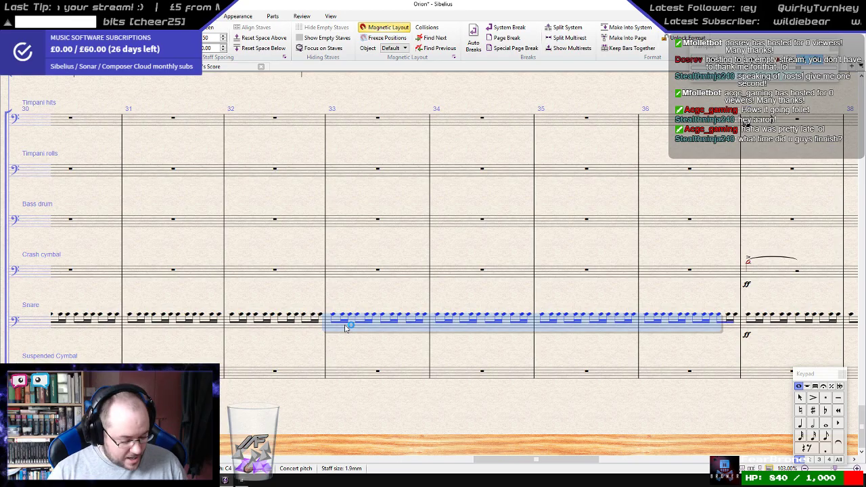
pyautogui.hotkey('shift', ',')
# - Delete the mf dynamic under bar 25 of the Snare staff
pyautogui.moveTo(289, 354); pyautogui.dragTo(695, 359)
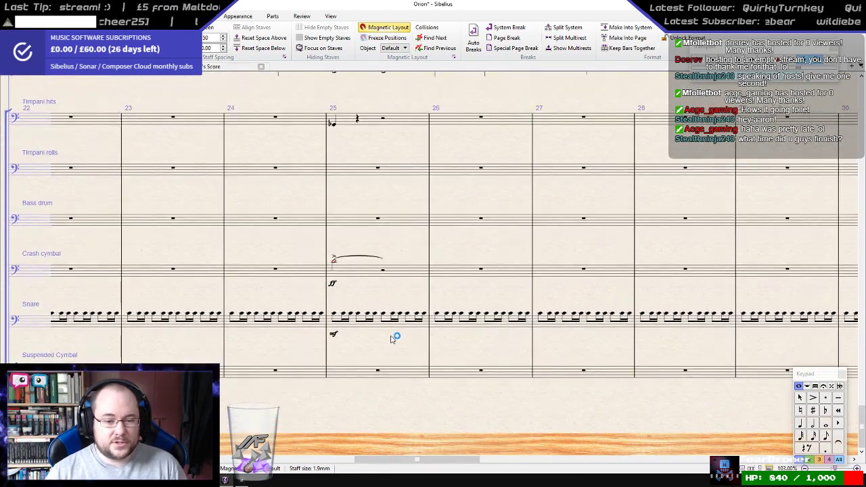
pyautogui.click(331, 336)
pyautogui.press('Delete')
# - Replace the Snare rhythm in bars 33–36 with one whole note per bar
pyautogui.moveTo(624, 350); pyautogui.dragTo(0, 309)
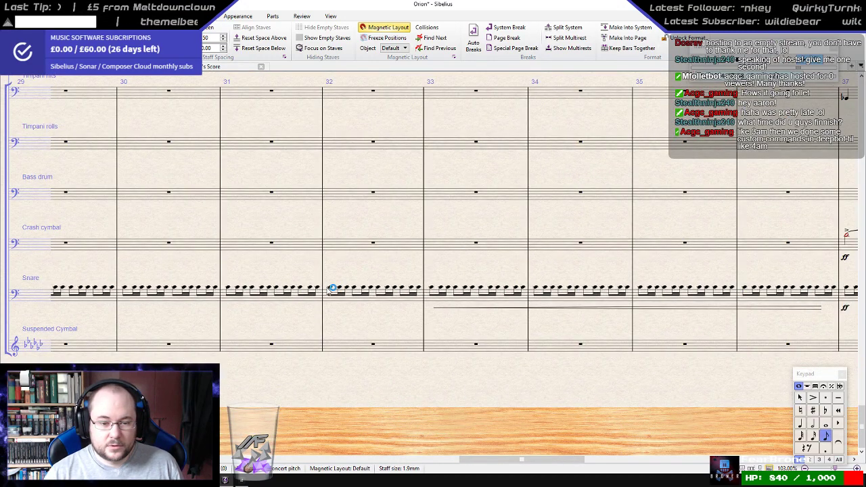
pyautogui.click(432, 289)
pyautogui.press('6')
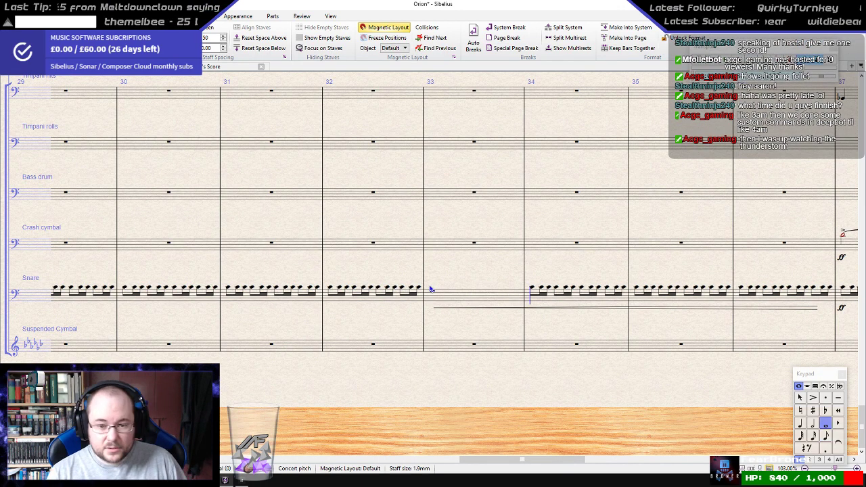
pyautogui.press('r')
pyautogui.press('r')
pyautogui.press('r')
# - Glance at the Mixer, then play back the score from Snare bar 32 into bar 37
pyautogui.press('m')
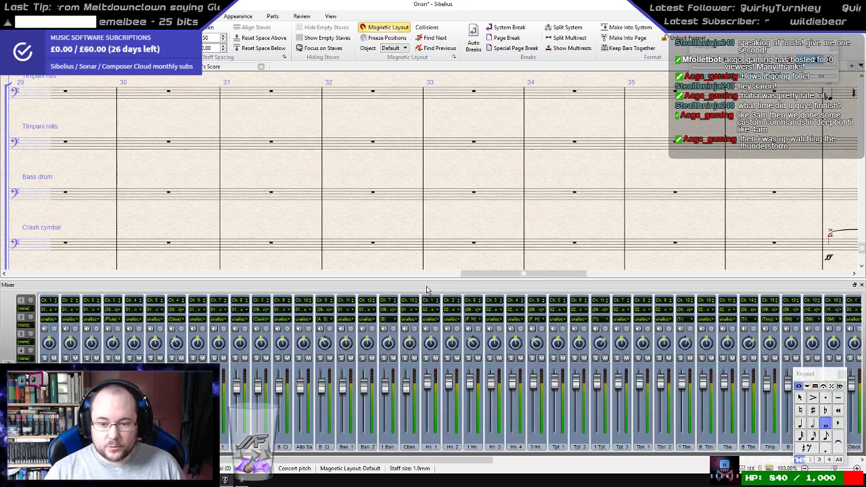
pyautogui.press('m')
pyautogui.click(331, 316)
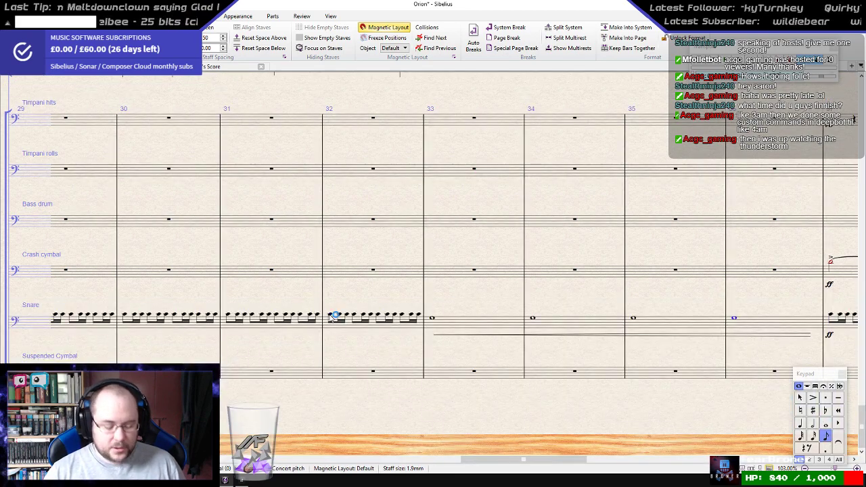
pyautogui.press('p')
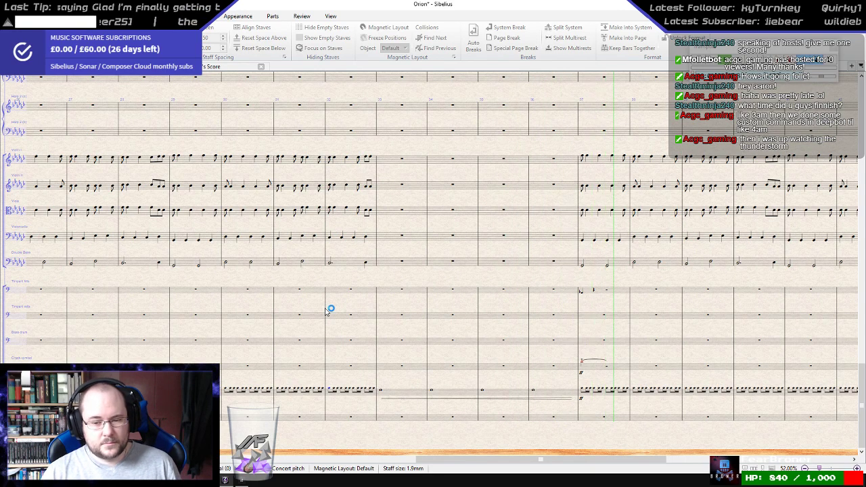
pyautogui.press('space')
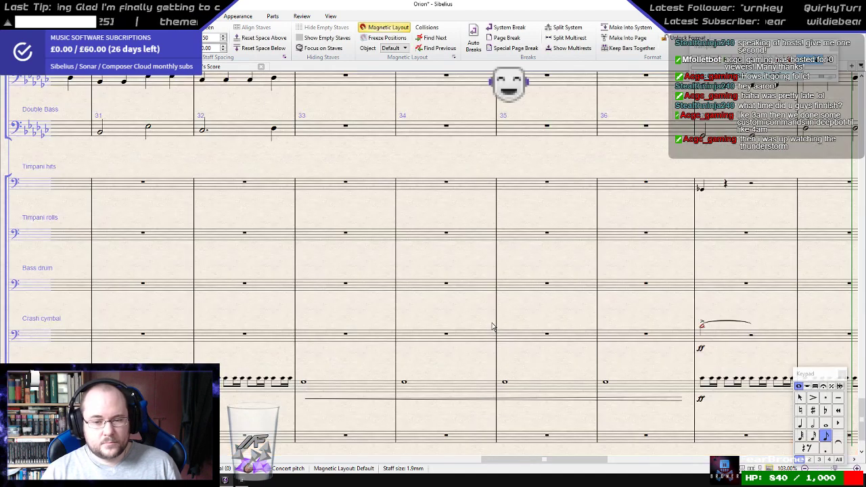
# - Enter an A2 whole note in each of bars 33–36 of the Bass drum staff and play back bar 33
pyautogui.click(347, 285)
pyautogui.press('6')
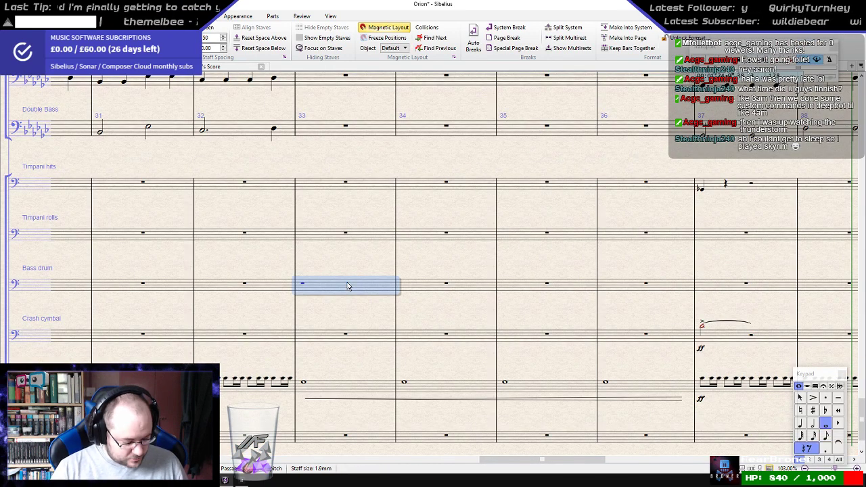
pyautogui.press('d')
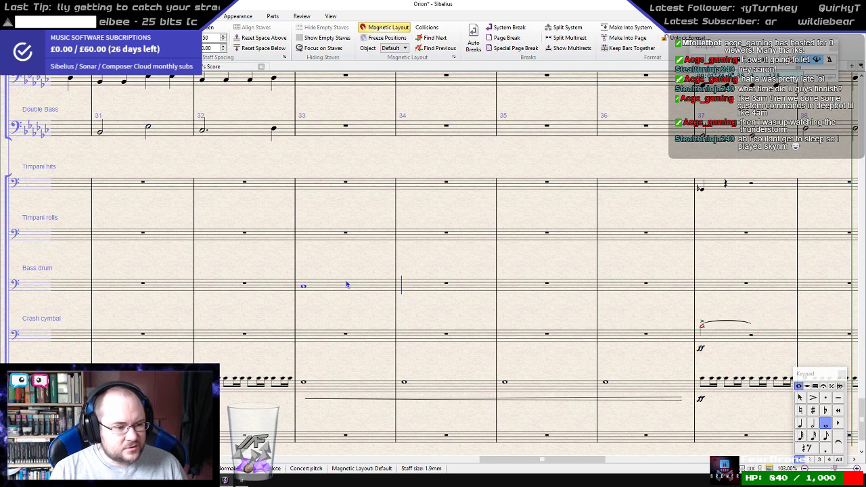
pyautogui.press('Down')
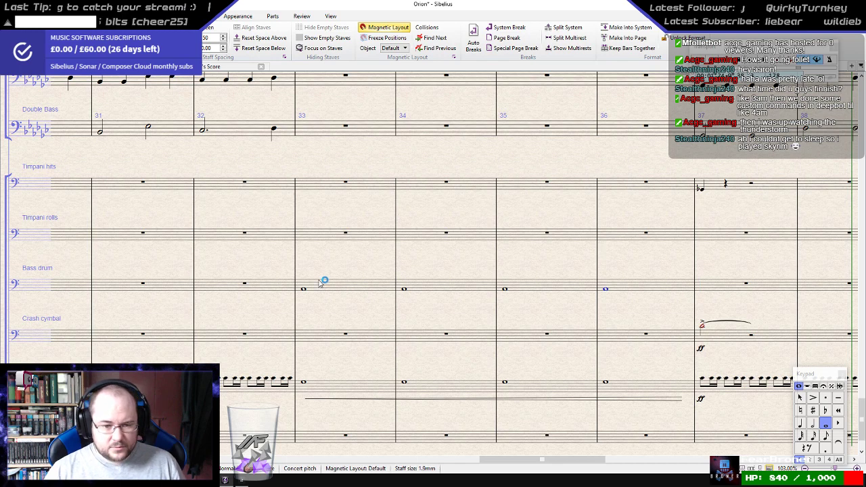
pyautogui.click(330, 287)
pyautogui.hotkey('ctrl', '-')
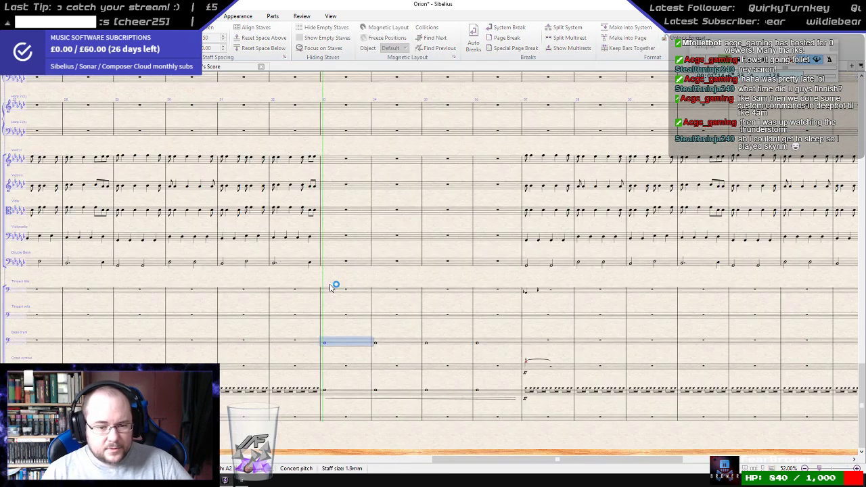
pyautogui.hotkey('ctrl', '+')
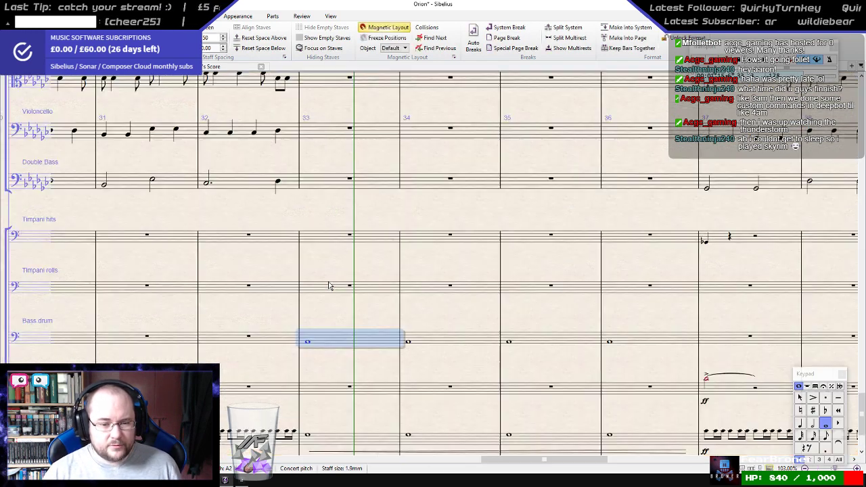
# - Raise the Bass drum's bar 33 whole note to B2 and play back from that bar
pyautogui.click(308, 343)
pyautogui.press('Up')
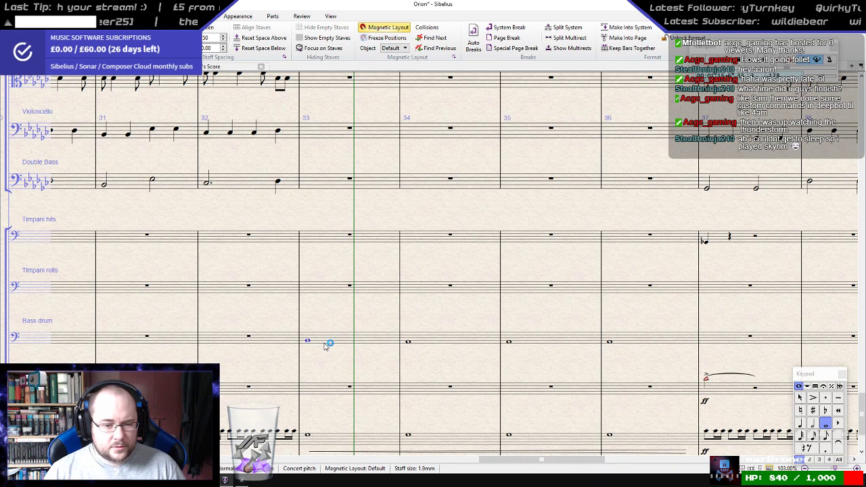
pyautogui.click(325, 342)
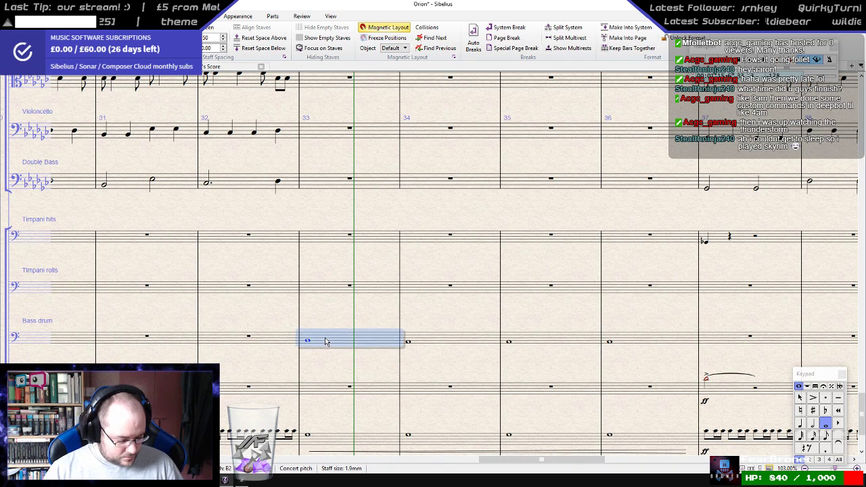
pyautogui.scroll(-3, 325, 341)
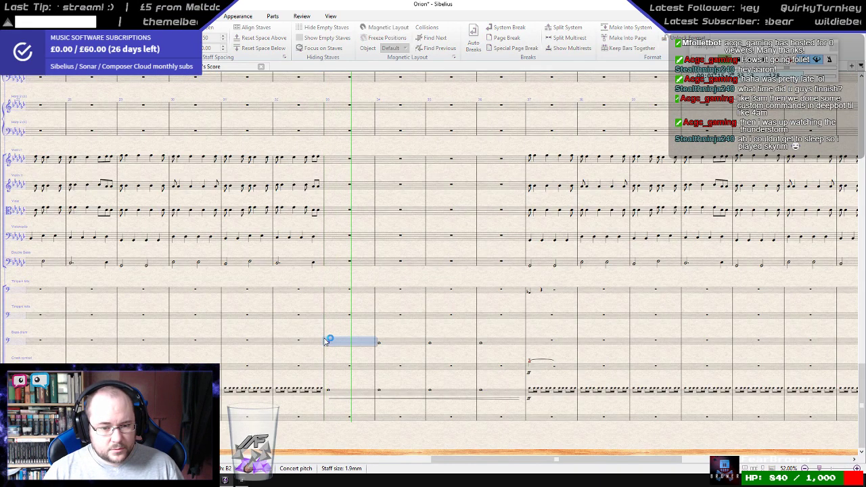
pyautogui.scroll(3, 325, 341)
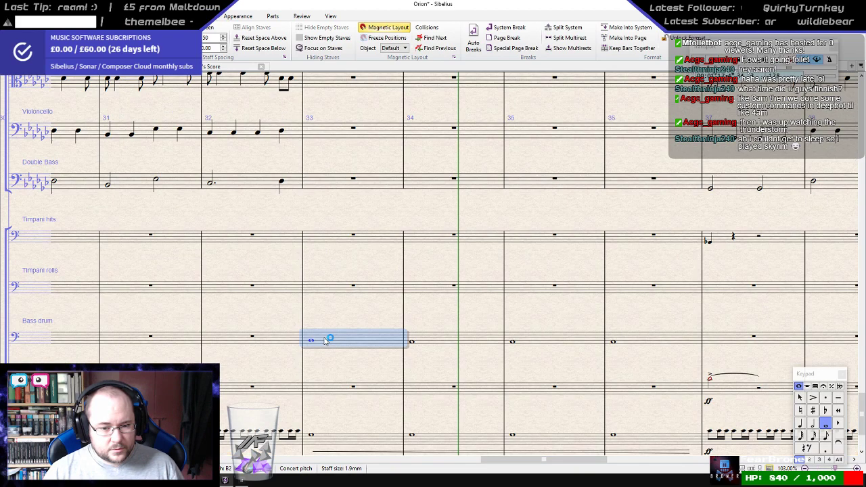
# - Switch to SONAR, open the Perc track's EastWest instrument and select Bass Drum Wagner (3) in its browser
pyautogui.click(226, 481)
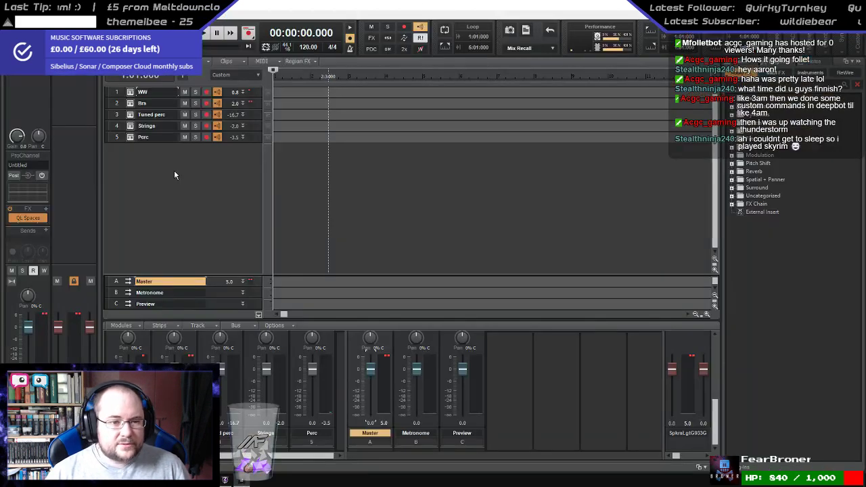
pyautogui.click(133, 136)
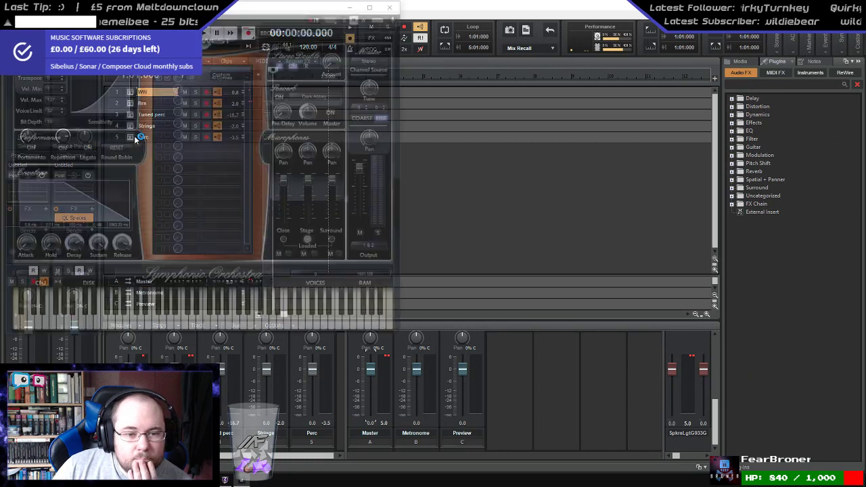
pyautogui.moveTo(267, 7); pyautogui.dragTo(442, 77)
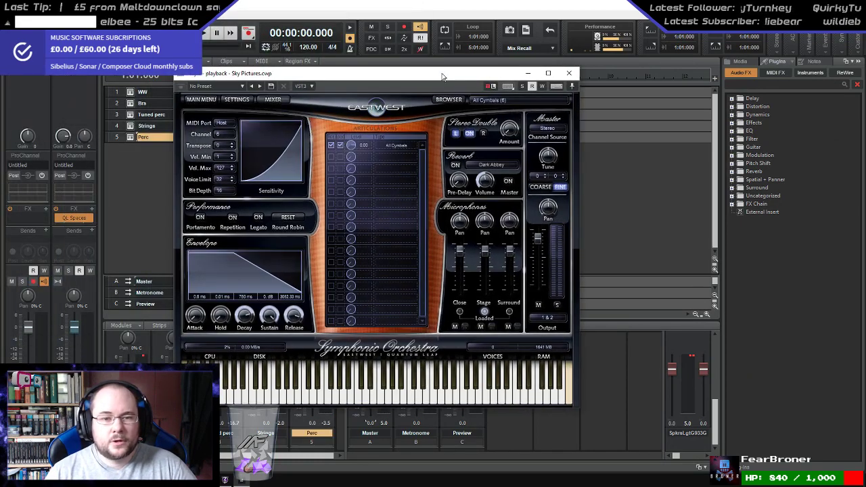
pyautogui.click(449, 100)
pyautogui.click(488, 101)
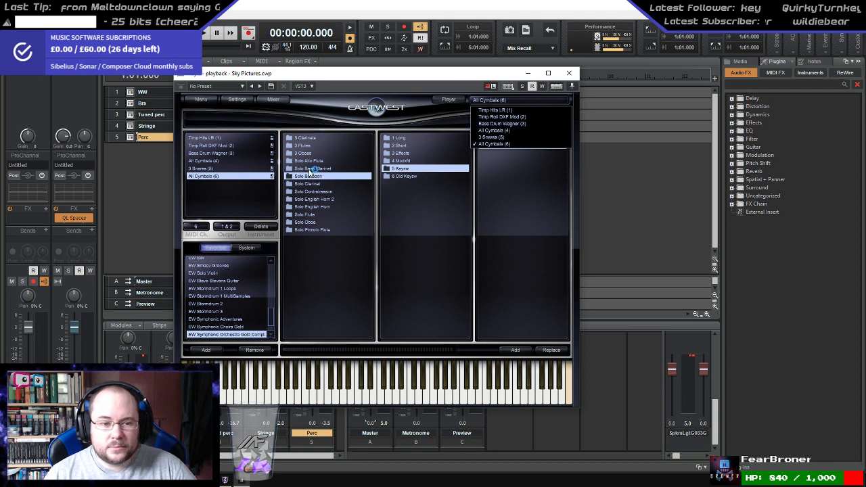
pyautogui.click(230, 153)
# - Audition the Bass Drum Wagner samples across the playable range of the instrument's virtual keyboard
pyautogui.click(295, 397)
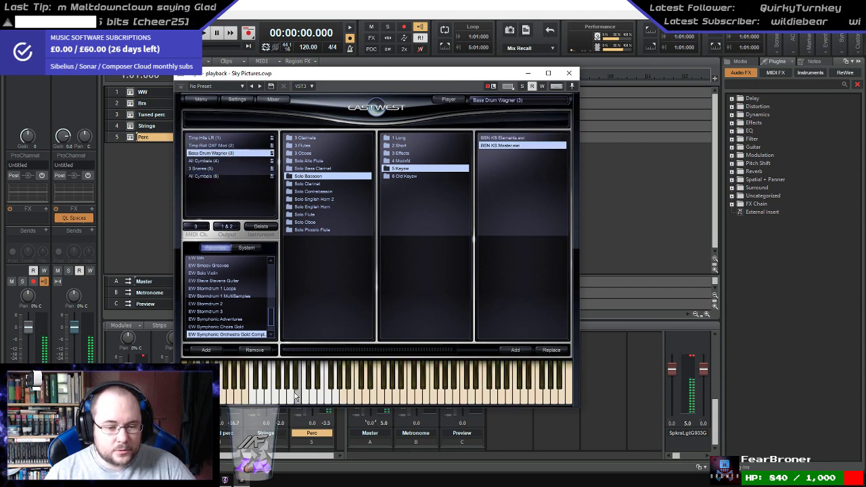
pyautogui.click(283, 394)
pyautogui.click(261, 398)
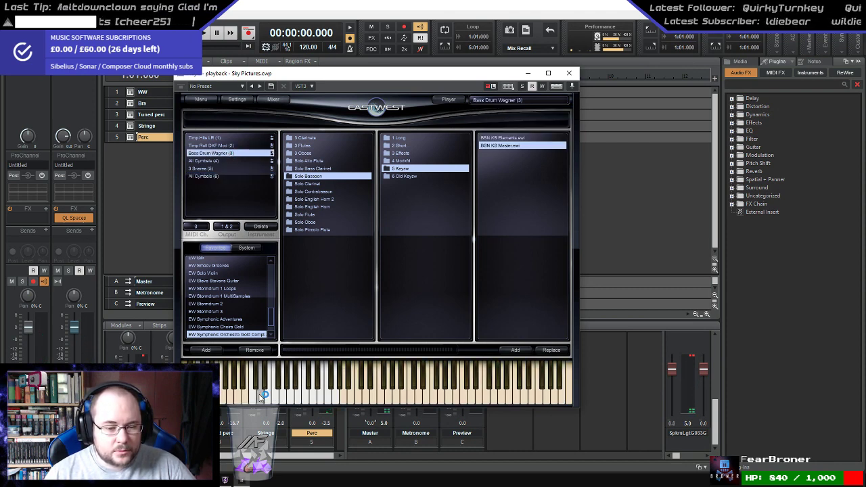
pyautogui.click(329, 399)
pyautogui.click(315, 399)
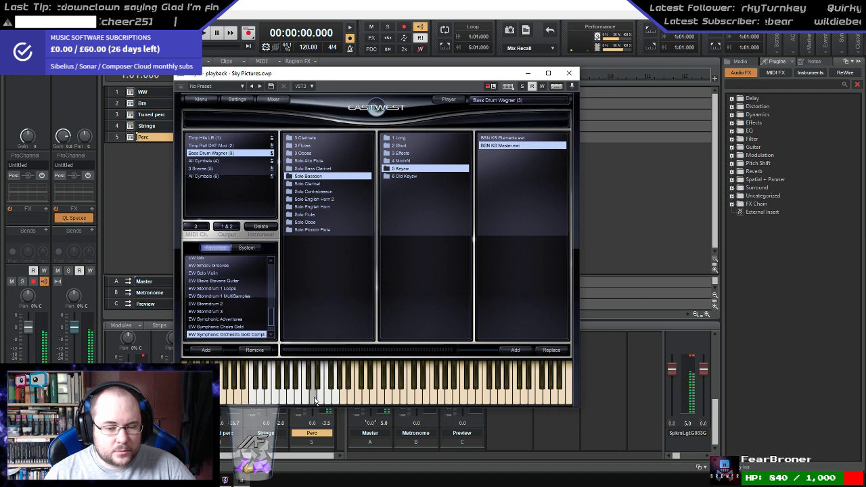
pyautogui.click(306, 399)
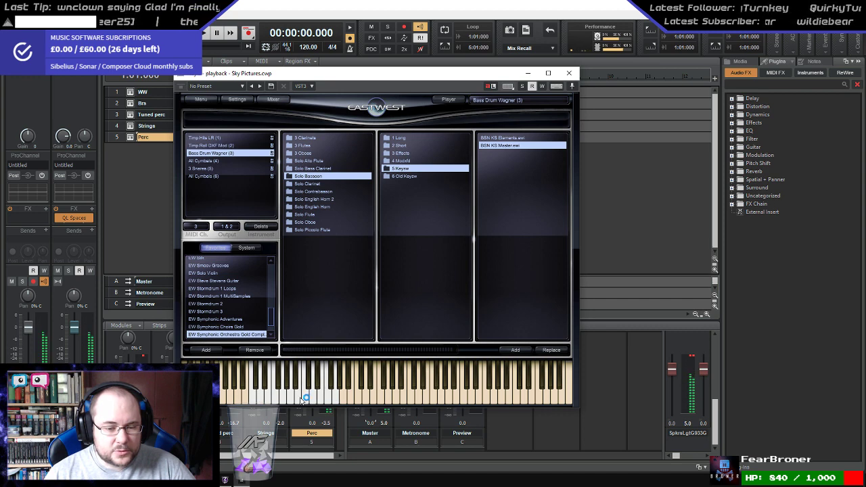
pyautogui.click(298, 398)
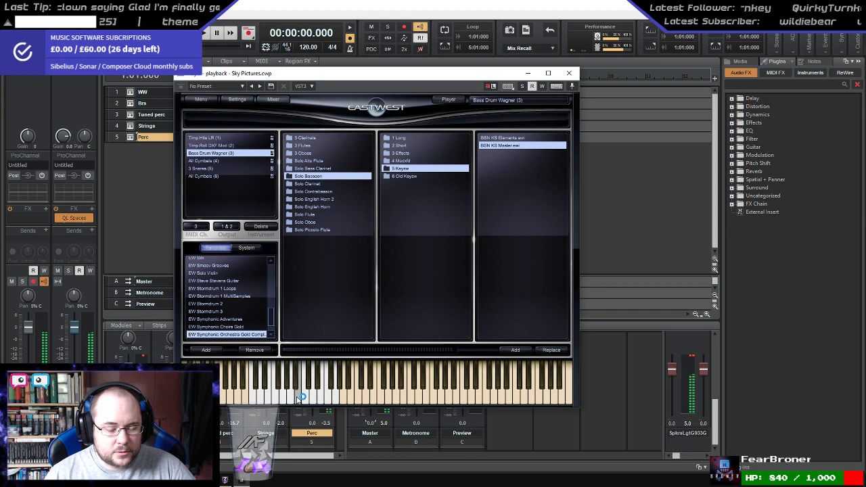
pyautogui.click(323, 399)
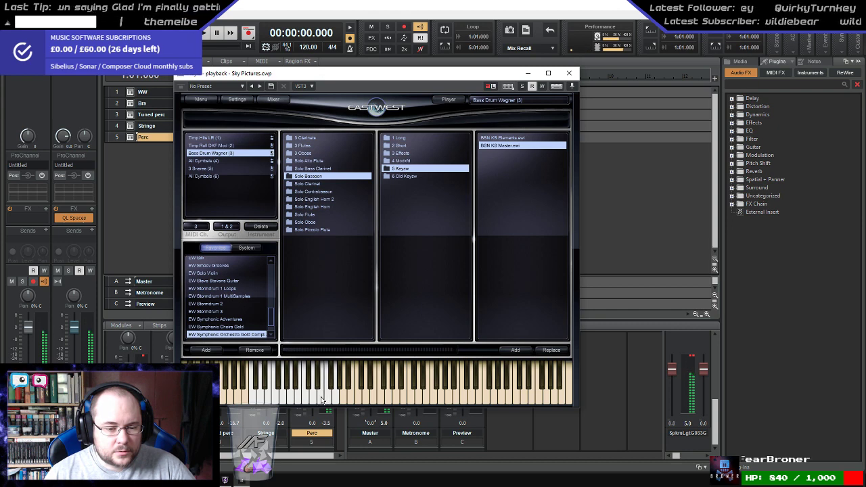
pyautogui.click(321, 399)
pyautogui.click(317, 398)
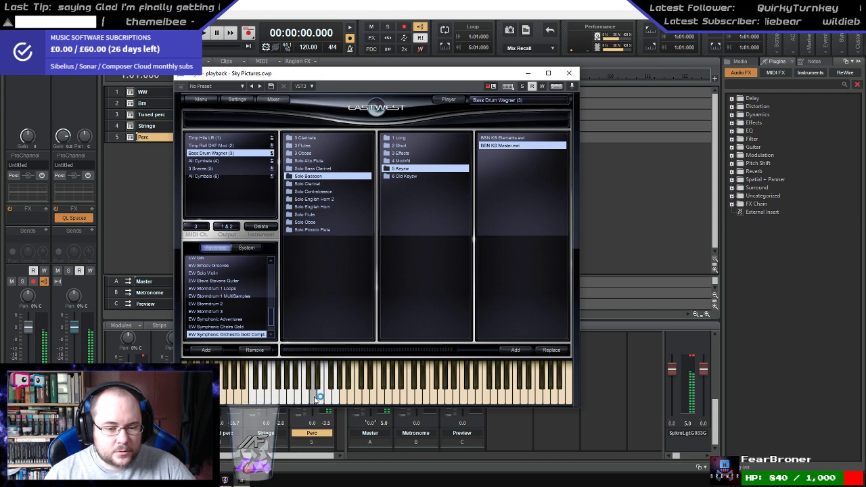
pyautogui.click(307, 399)
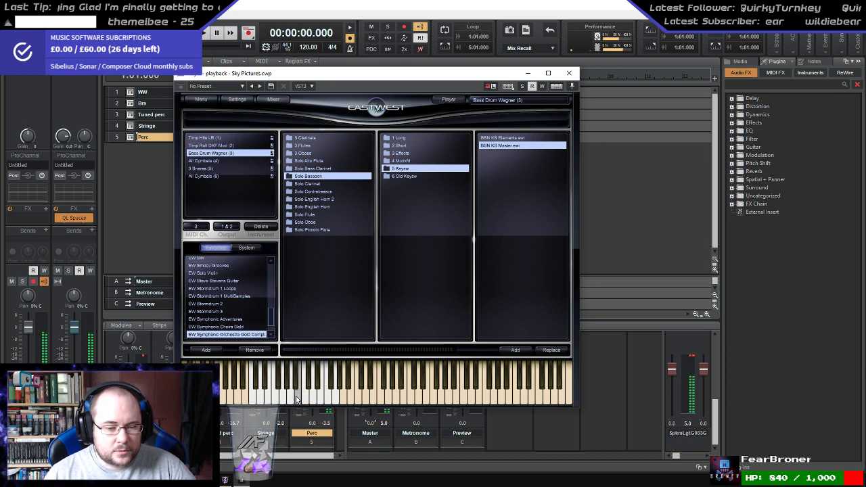
pyautogui.click(295, 399)
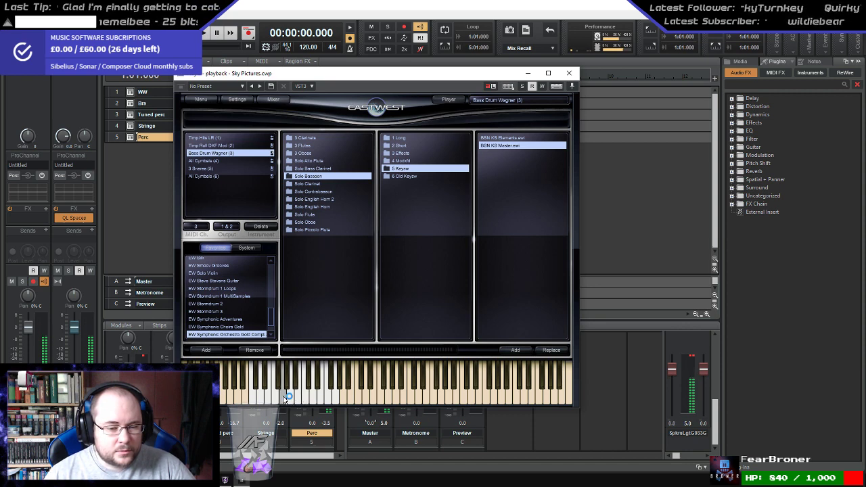
pyautogui.click(275, 397)
pyautogui.click(270, 398)
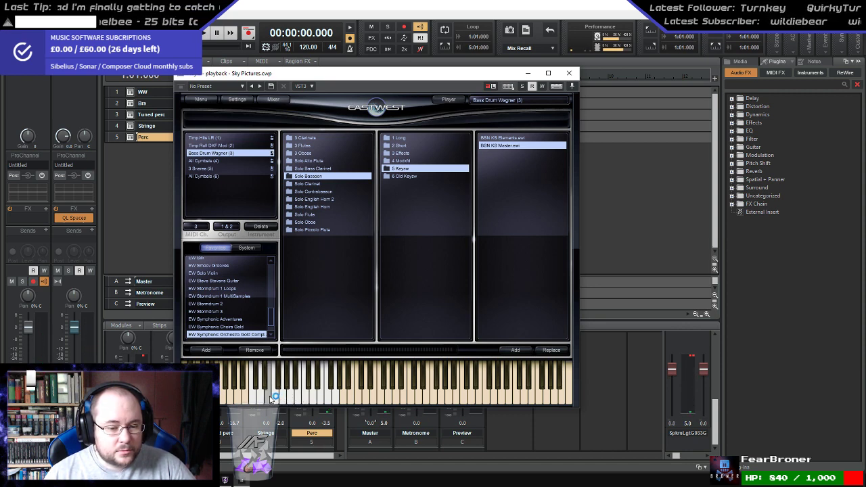
pyautogui.click(261, 399)
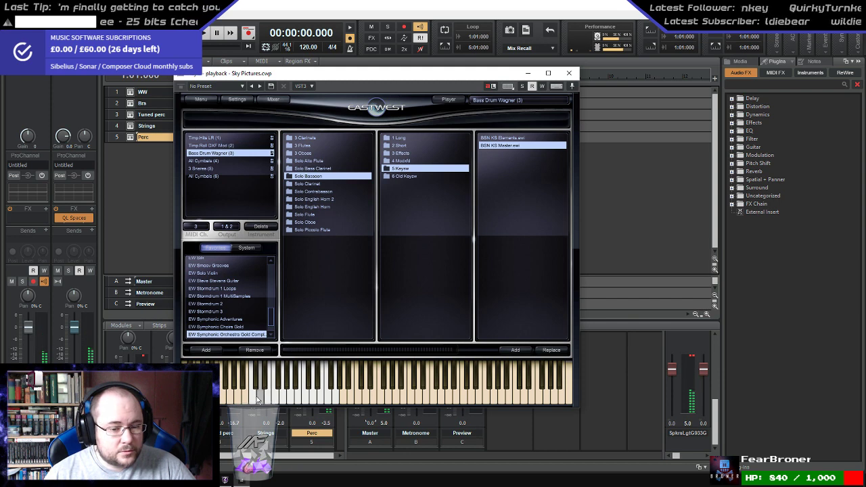
pyautogui.click(267, 400)
pyautogui.click(262, 400)
pyautogui.click(263, 400)
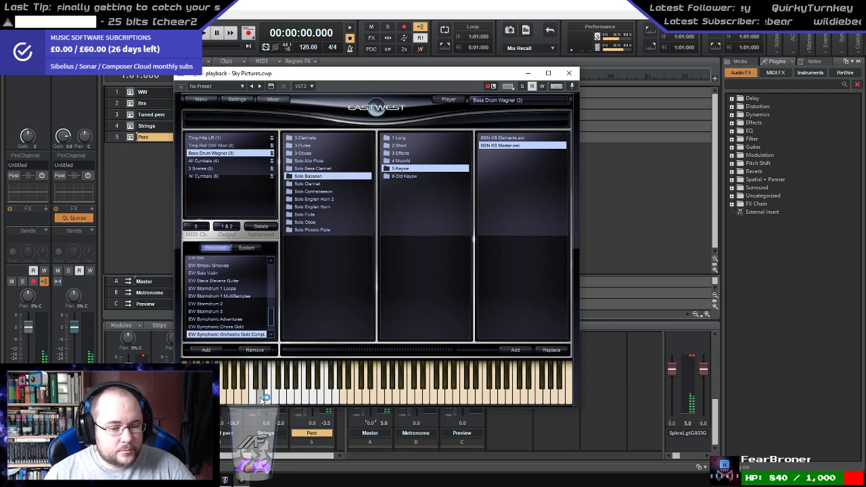
pyautogui.click(255, 400)
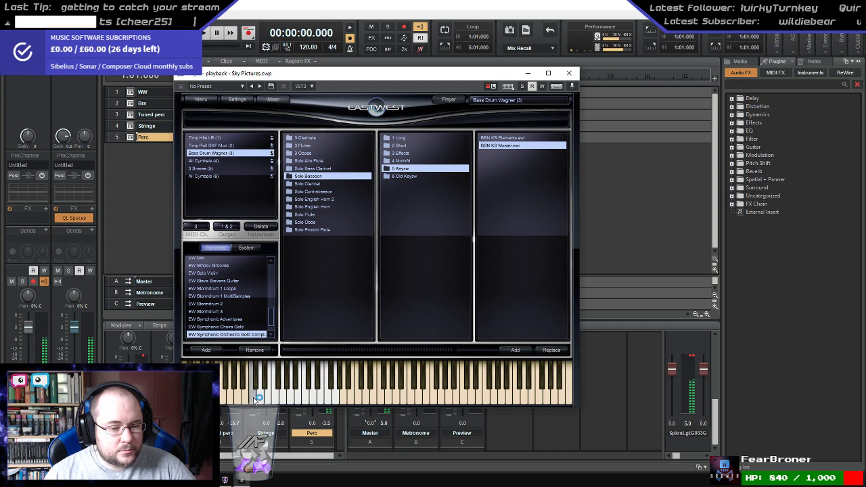
pyautogui.click(294, 388)
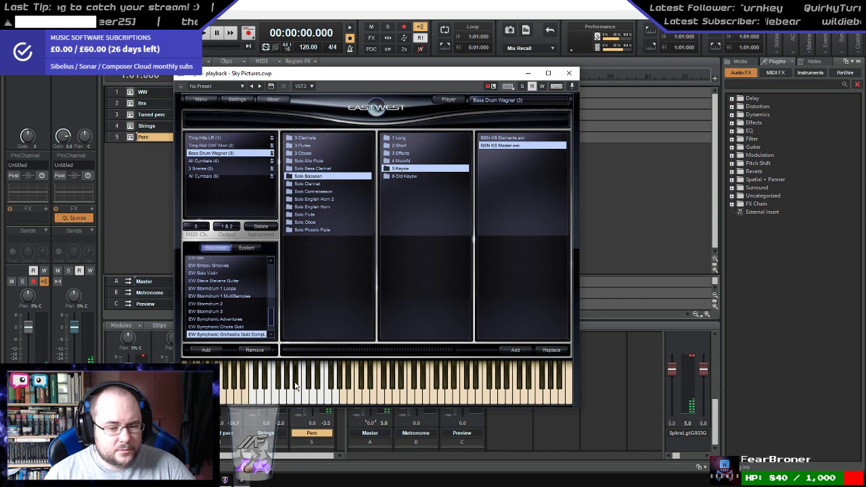
pyautogui.click(313, 396)
pyautogui.click(333, 398)
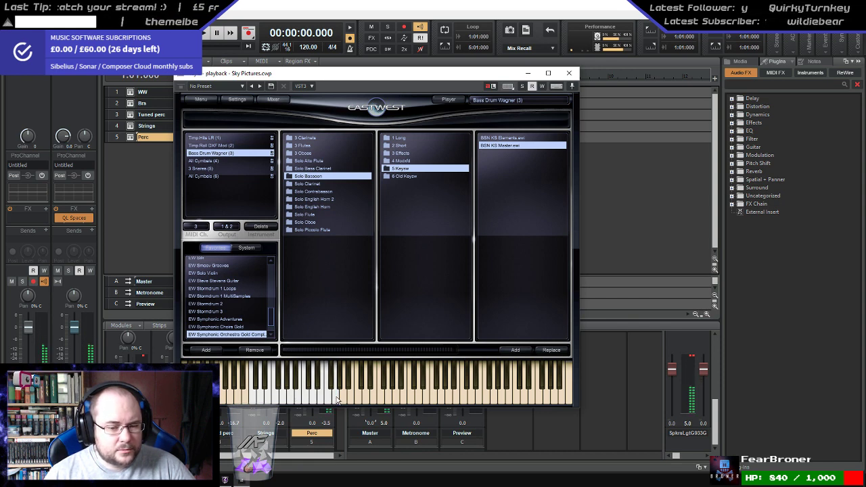
pyautogui.click(337, 399)
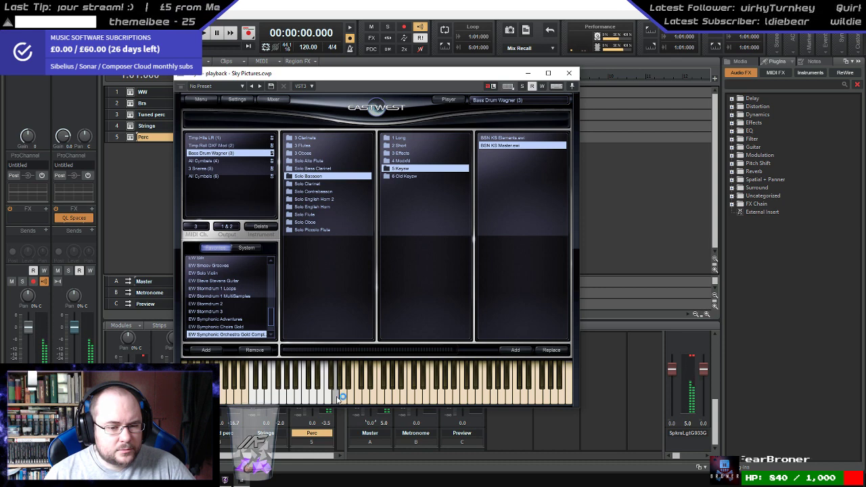
pyautogui.click(332, 401)
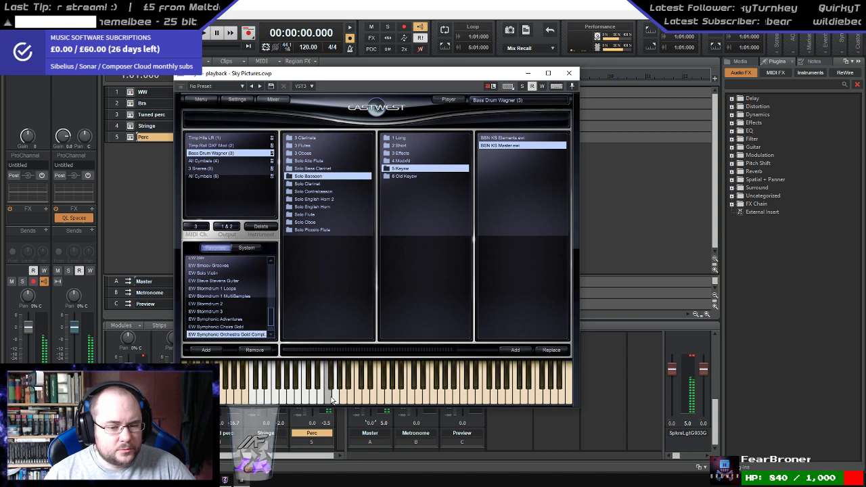
pyautogui.click(336, 399)
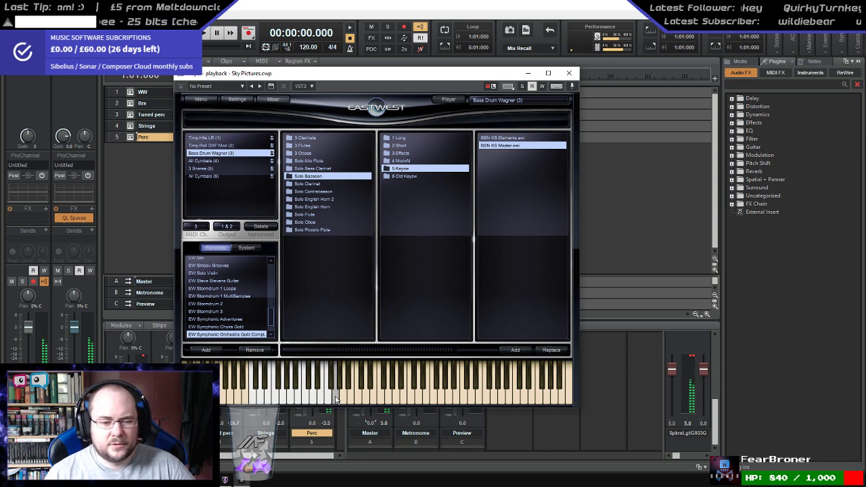
# - Switch back to Sibelius, raise the Bass drum's bar 33 whole note four steps and repeat it in bars 34–36
pyautogui.hotkey('alt', 'Tab')
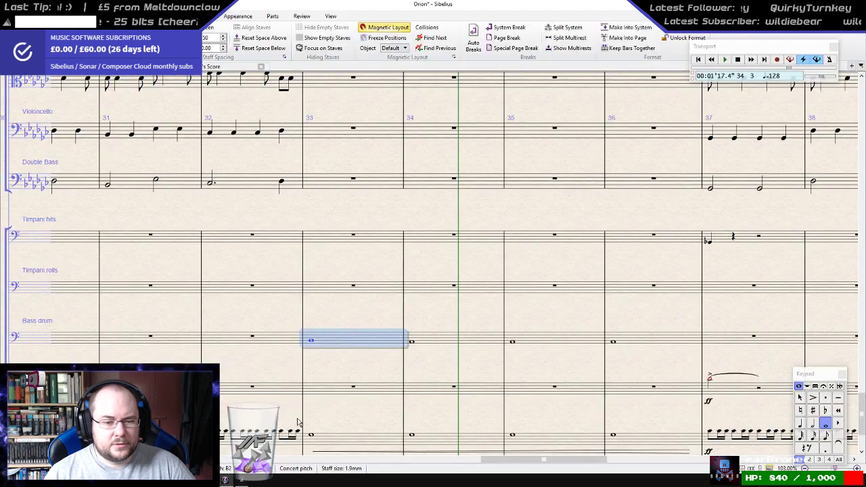
pyautogui.click(313, 341)
pyautogui.press('Up')
pyautogui.press('Up')
pyautogui.press('Up')
pyautogui.press('Up')
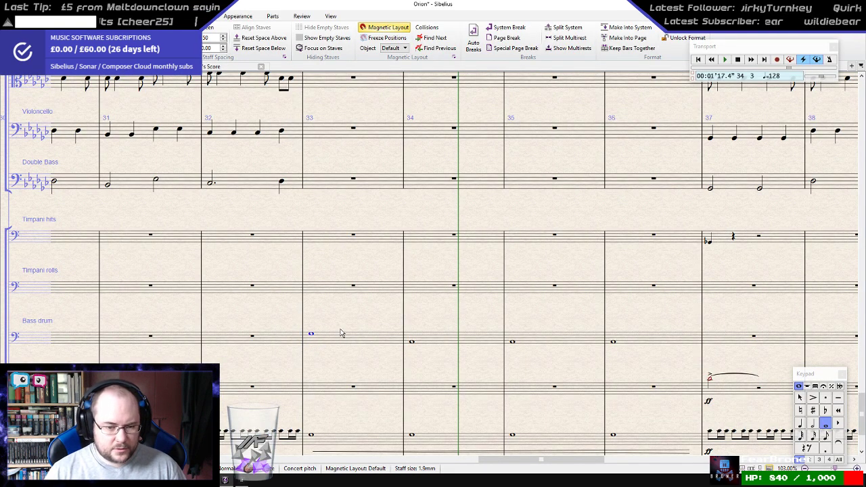
pyautogui.press('r')
pyautogui.press('r')
pyautogui.press('r')
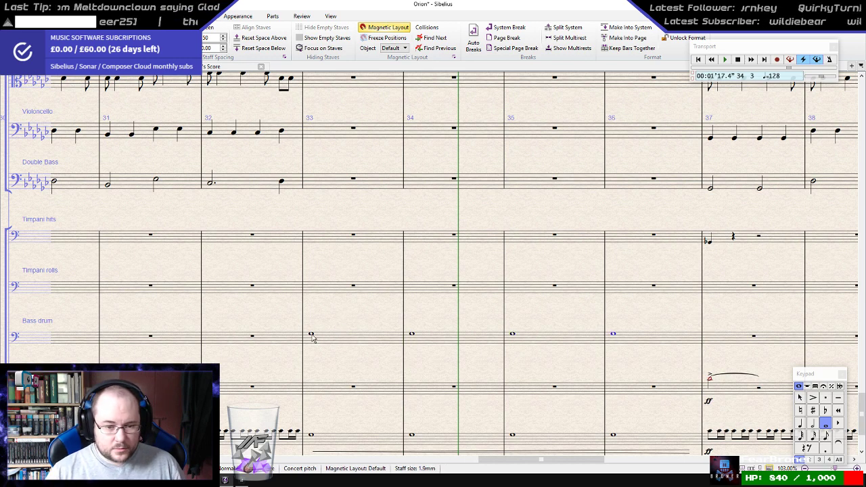
# - Play back the score from Bass drum bar 33 into bar 37
pyautogui.press('p')
pyautogui.scroll(-3, 311, 338)
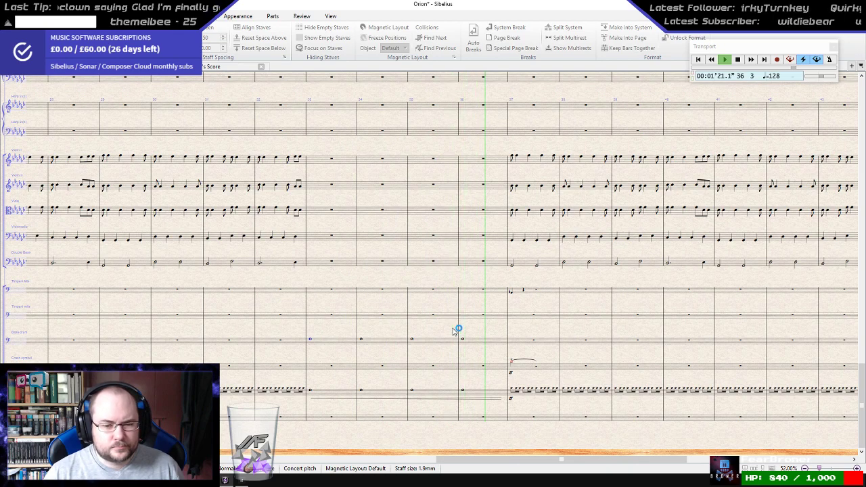
pyautogui.press('space')
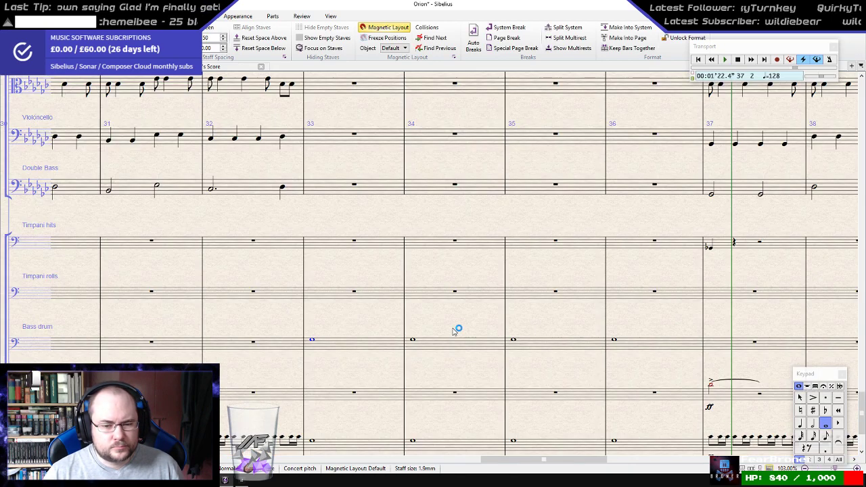
# - Delete the whole notes in bars 33–36 of the Bass drum staff and glance at the Mixer
pyautogui.click(615, 348)
pyautogui.keyDown('shift'); pyautogui.click(363, 347); pyautogui.keyUp('shift')
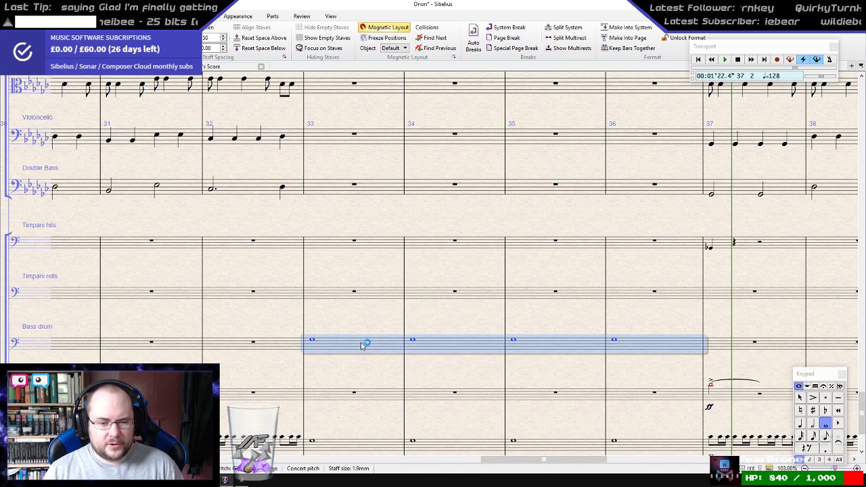
pyautogui.press('m')
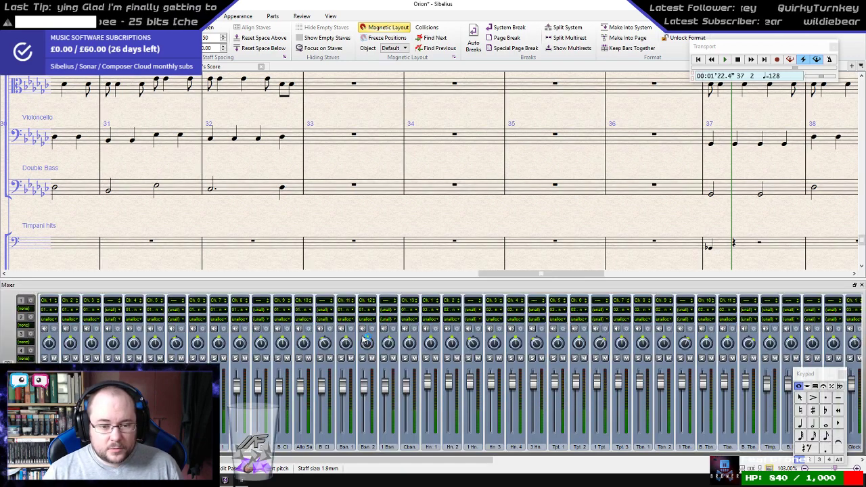
pyautogui.press('m')
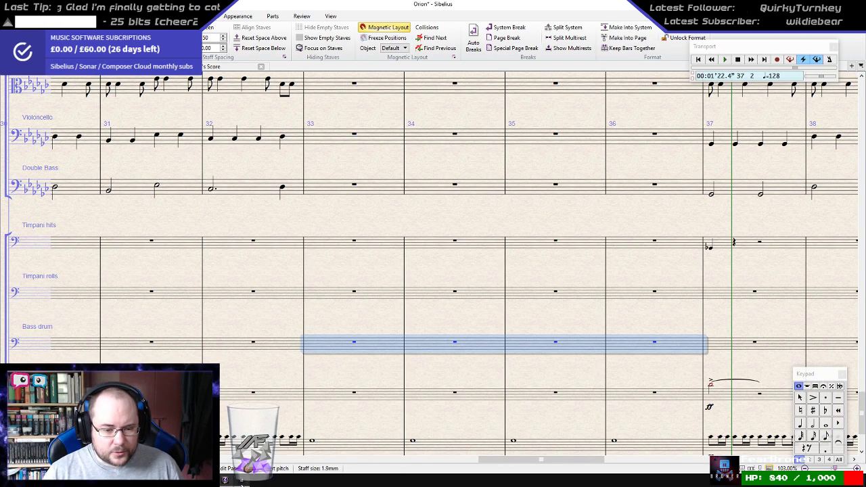
# - Switch to SONAR and replace Bass Drum Wagner (3) with Bass Drum Concert.ewi from the Gold Perc Drums folder
pyautogui.click(242, 481)
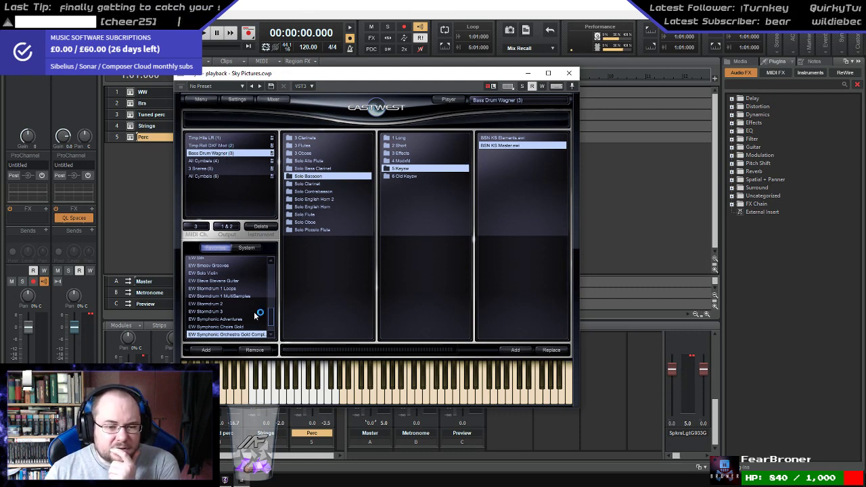
pyautogui.click(312, 146)
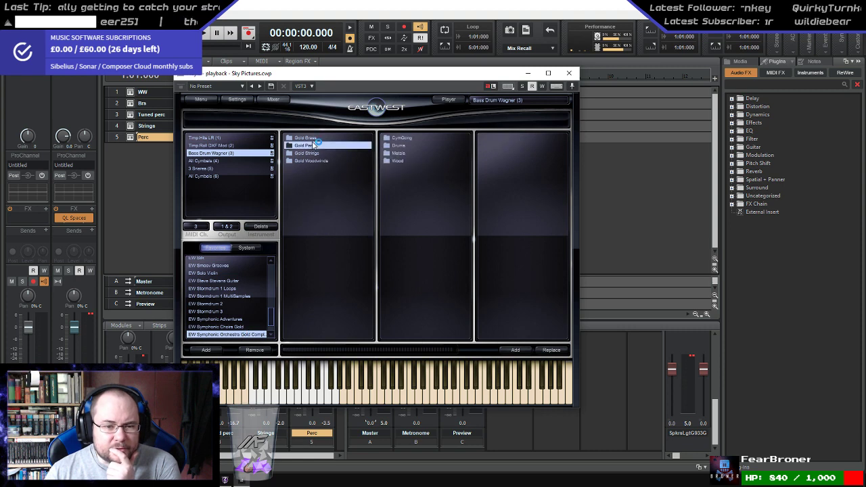
pyautogui.click(408, 146)
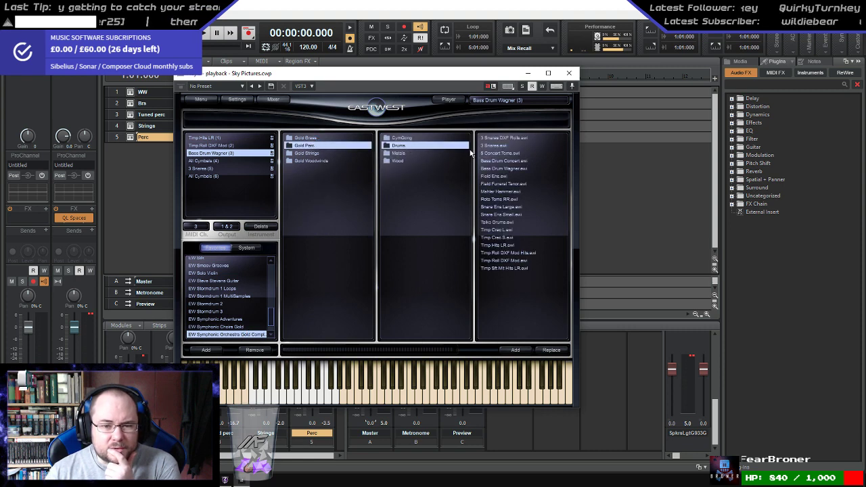
pyautogui.click(519, 161)
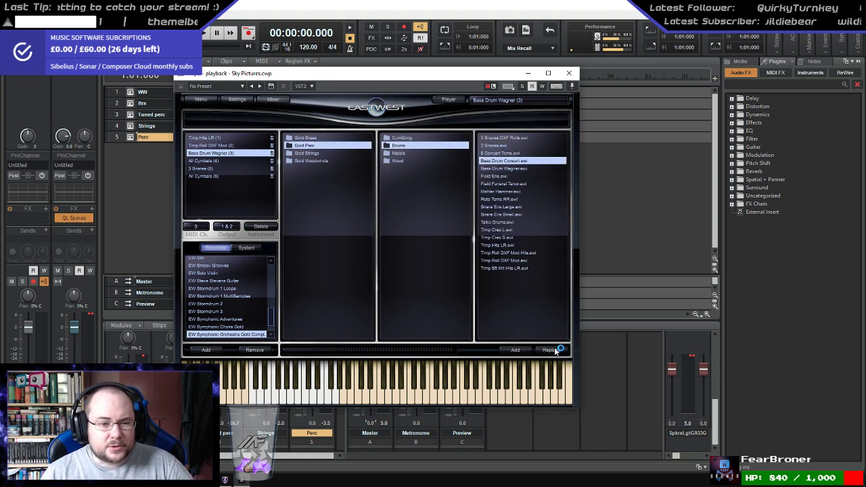
pyautogui.click(552, 350)
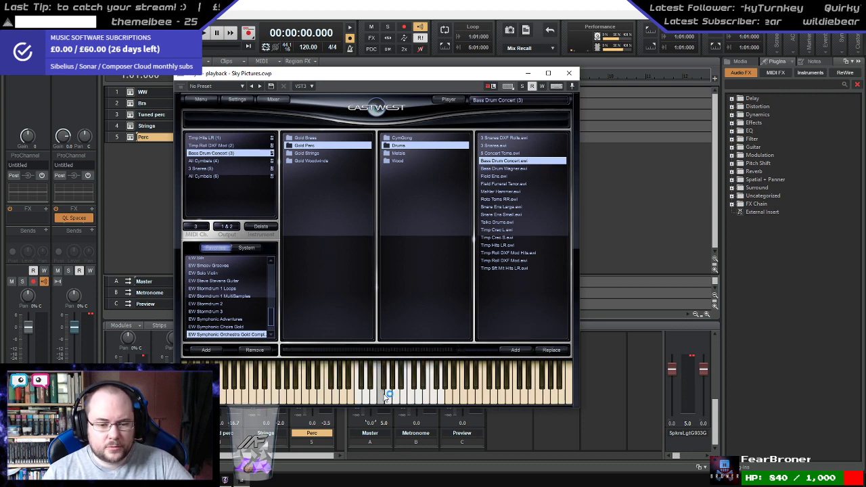
# - Audition two higher playable keys of the Bass Drum Concert instrument
pyautogui.click(418, 396)
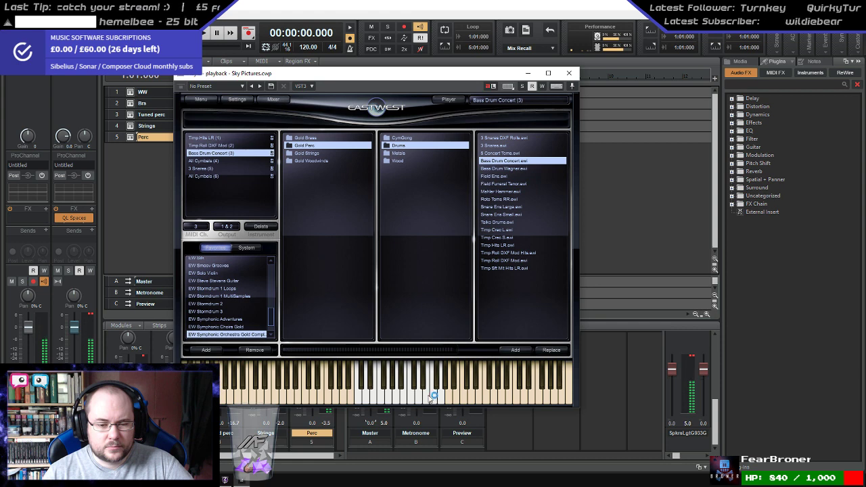
pyautogui.click(440, 399)
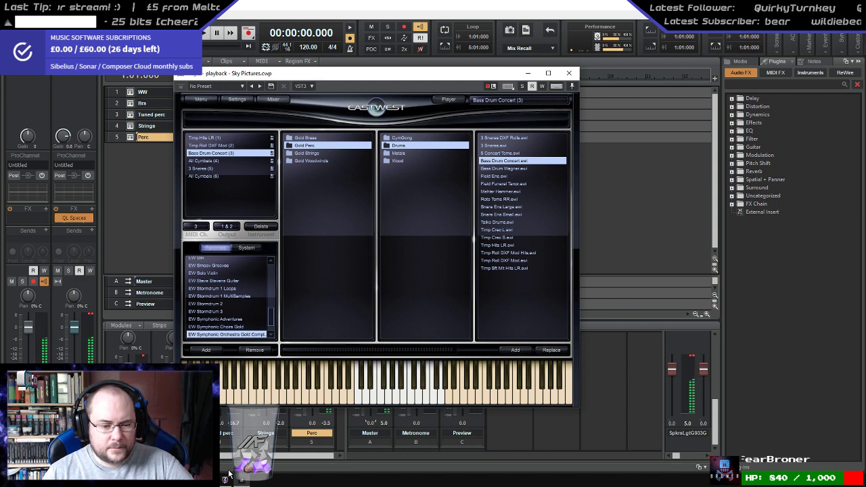
# - Switch to Sibelius, enter a whole note in Bass drum bar 33, raise it an octave and repeat it in bars 34–36
pyautogui.hotkey('alt', 'Tab')
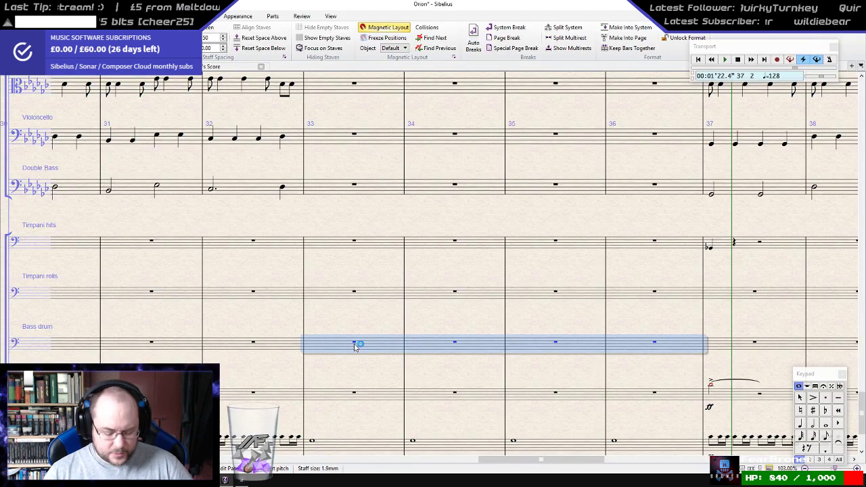
pyautogui.press('6')
pyautogui.press('c')
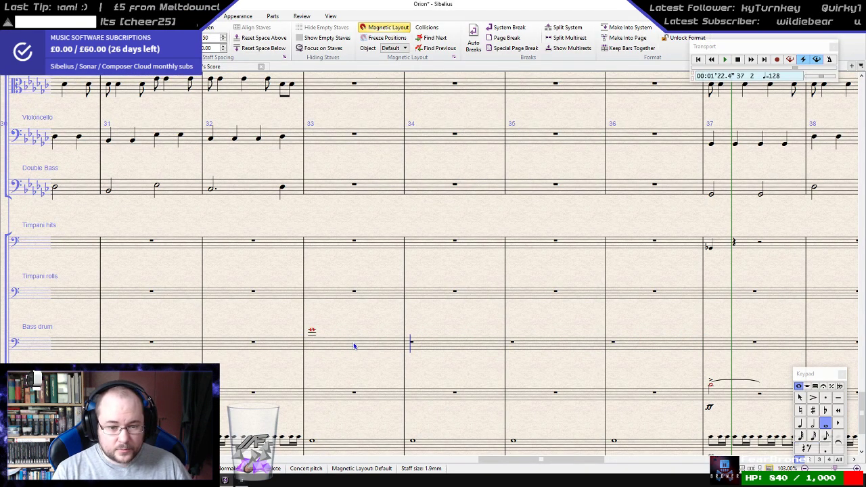
pyautogui.hotkey('ctrl', 'Up')
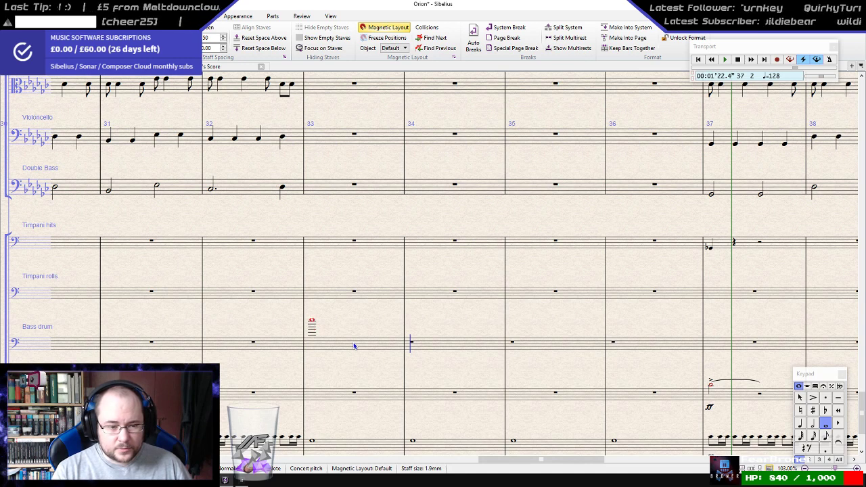
pyautogui.hotkey('ctrl', 'Down')
pyautogui.hotkey('ctrl', 'Down')
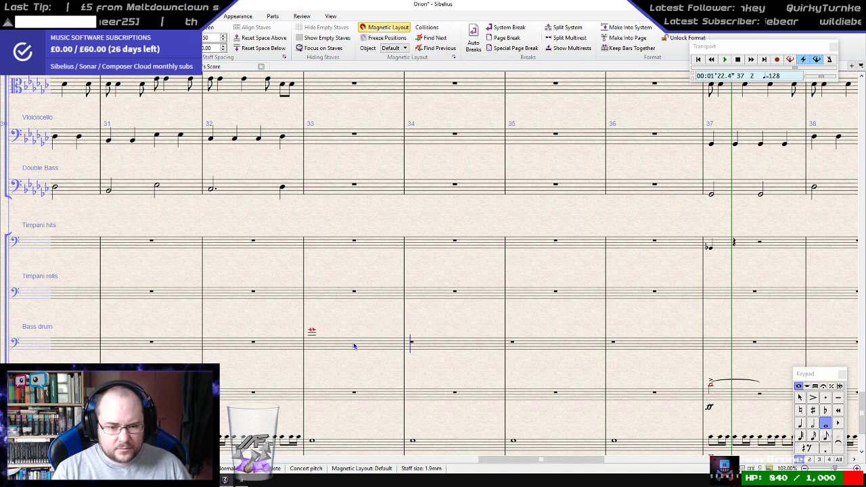
pyautogui.hotkey('ctrl', 'Up')
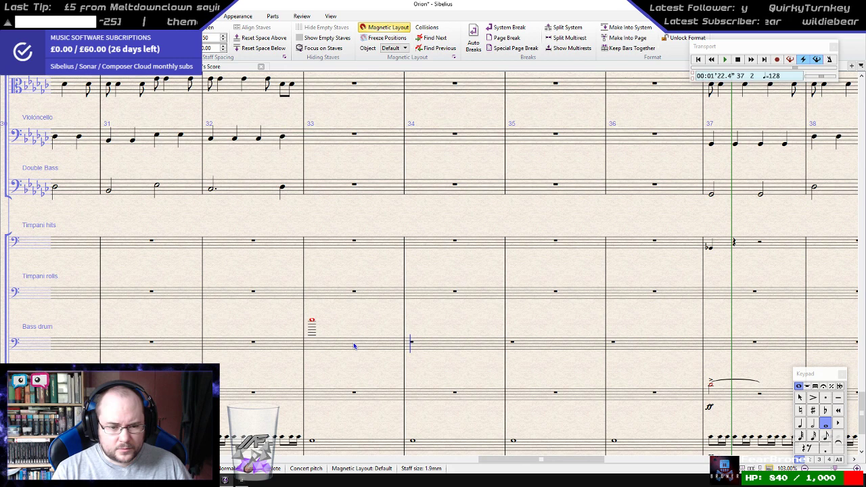
pyautogui.press('r')
pyautogui.press('r')
pyautogui.press('r')
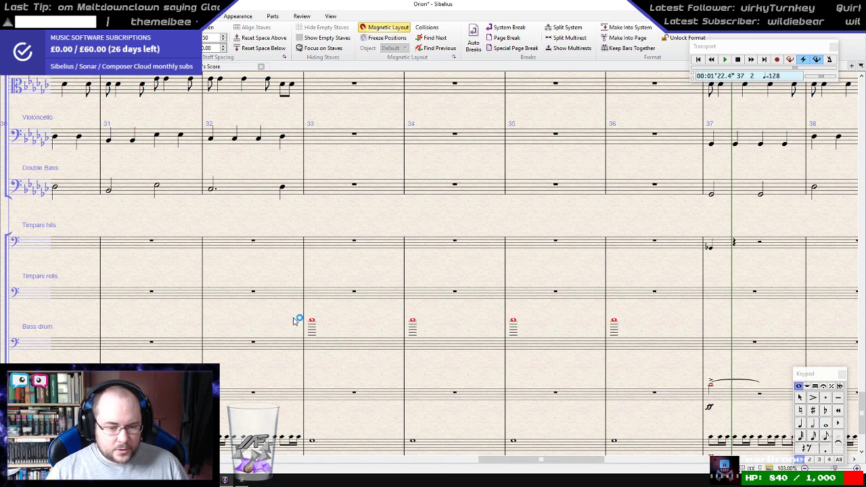
# - Insert a treble clef on the Bass drum staff just before bar 33
pyautogui.press('q')
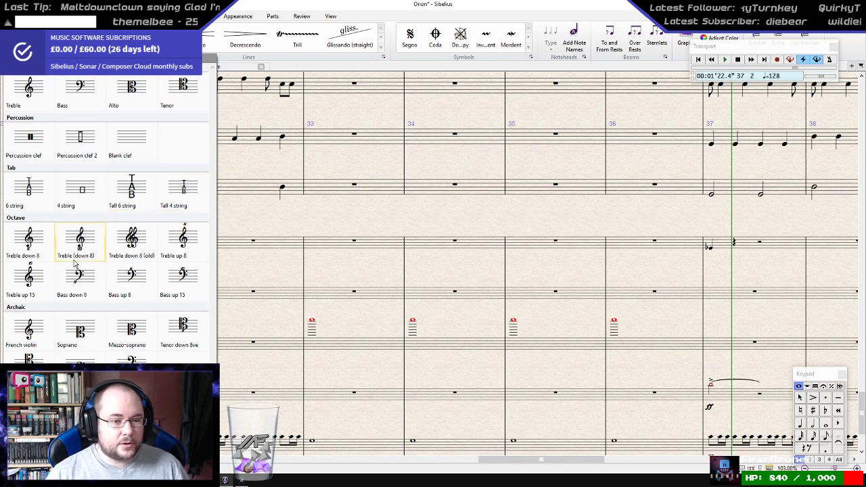
pyautogui.click(49, 244)
pyautogui.press('q')
pyautogui.click(41, 107)
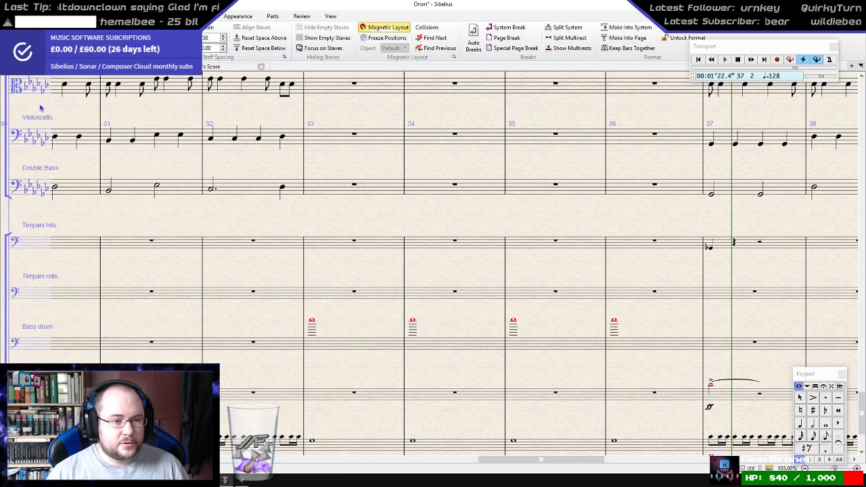
pyautogui.click(295, 345)
pyautogui.press('Escape')
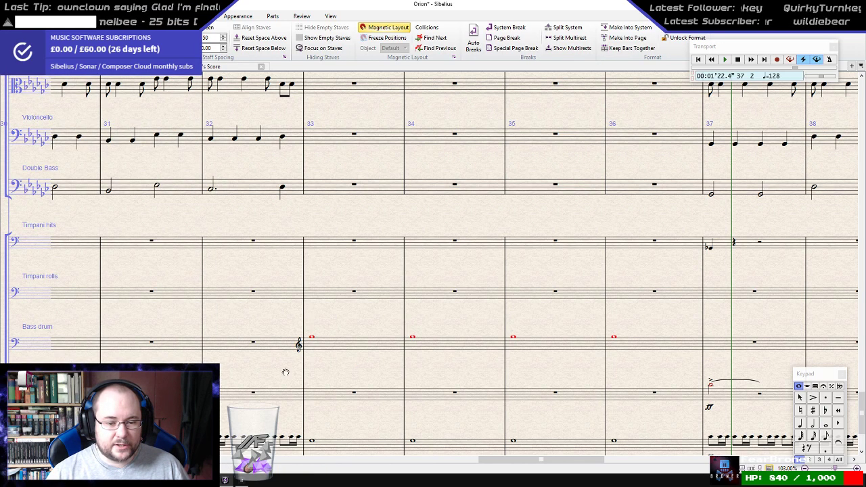
pyautogui.moveTo(285, 371); pyautogui.dragTo(865, 318)
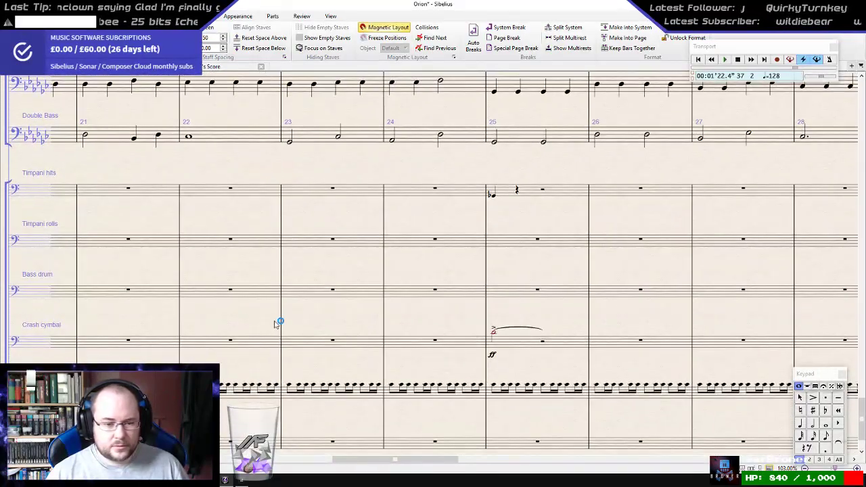
pyautogui.moveTo(237, 315); pyautogui.dragTo(865, 324)
pyautogui.moveTo(270, 317); pyautogui.dragTo(315, 311)
pyautogui.moveTo(139, 254); pyautogui.dragTo(865, 321)
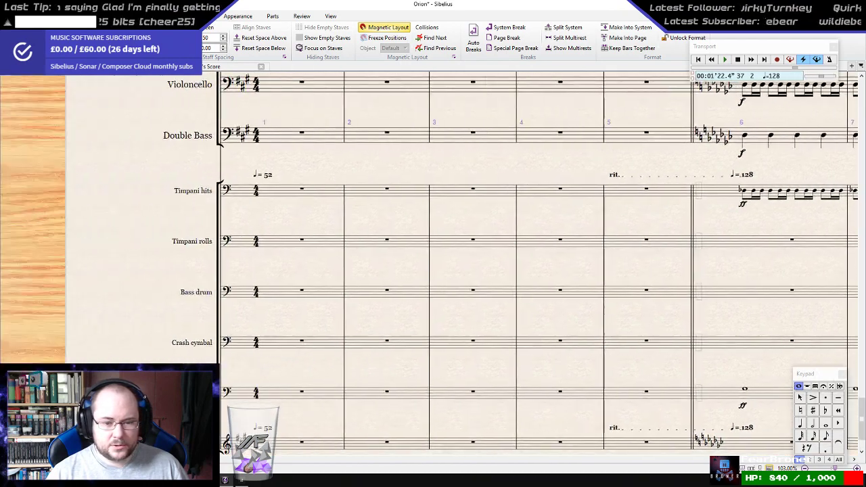
pyautogui.moveTo(558, 340); pyautogui.dragTo(41, 373)
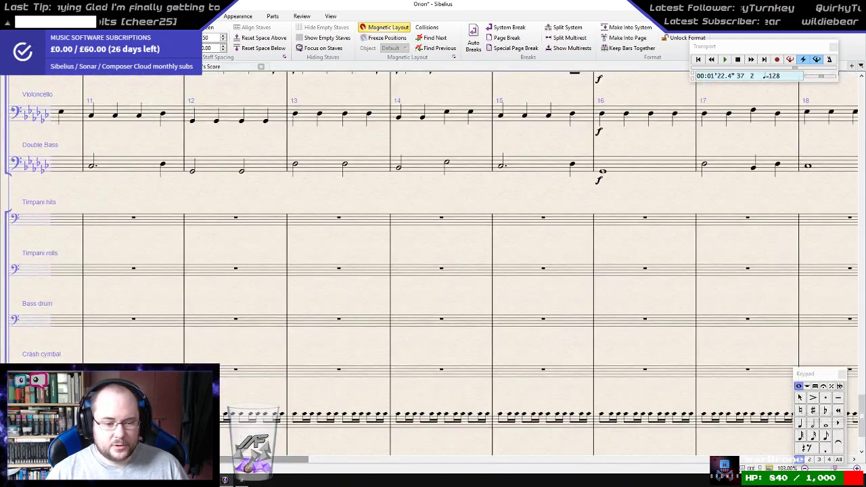
pyautogui.moveTo(359, 462); pyautogui.dragTo(532, 460)
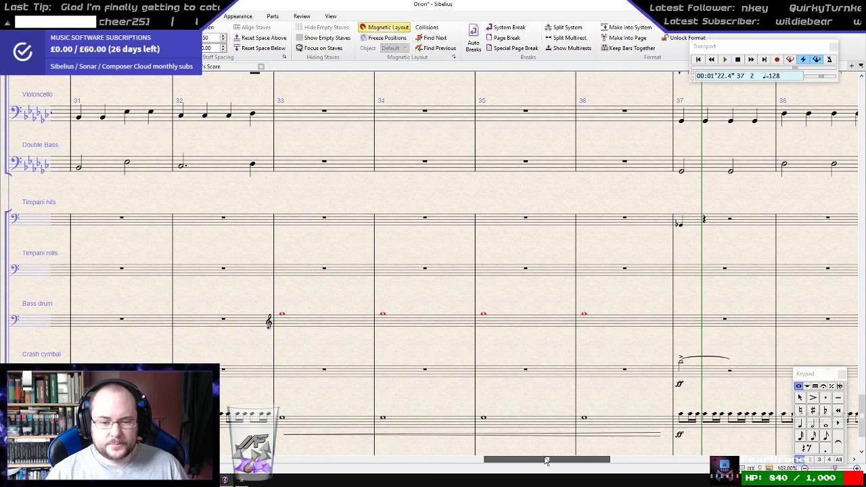
# - Copy the Bass drum whole notes in bars 33–36 to the single-line Bass Drum staff and lower the copies onto the line
pyautogui.click(338, 322)
pyautogui.keyDown('shift'); pyautogui.click(586, 328); pyautogui.keyUp('shift')
pyautogui.scroll(-10, 278, 362)
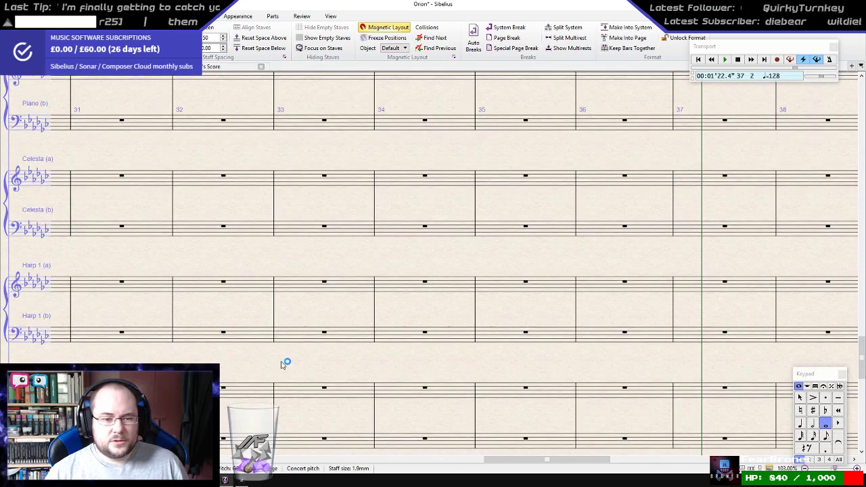
pyautogui.scroll(5, 284, 364)
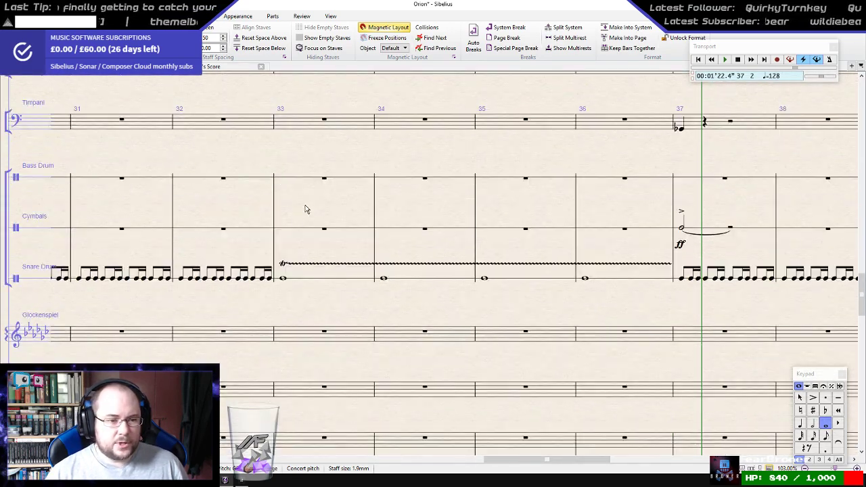
pyautogui.keyDown('alt'); pyautogui.click(288, 179); pyautogui.keyUp('alt')
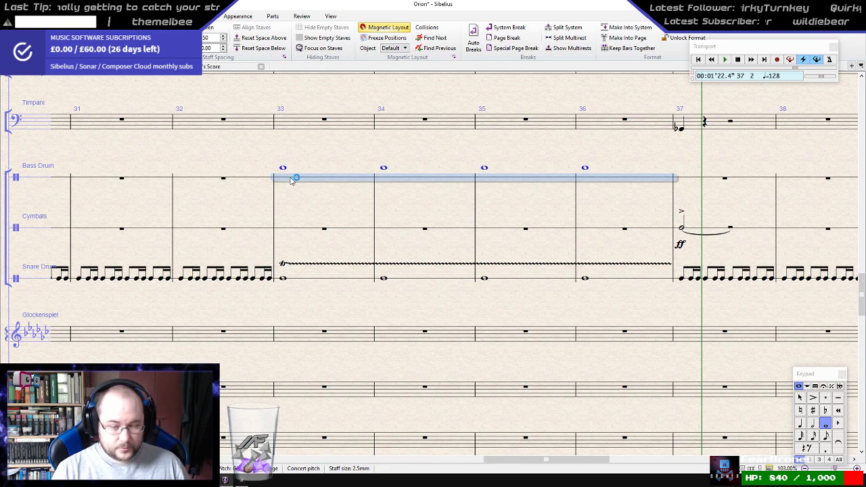
pyautogui.hotkey('ctrl', 'Down')
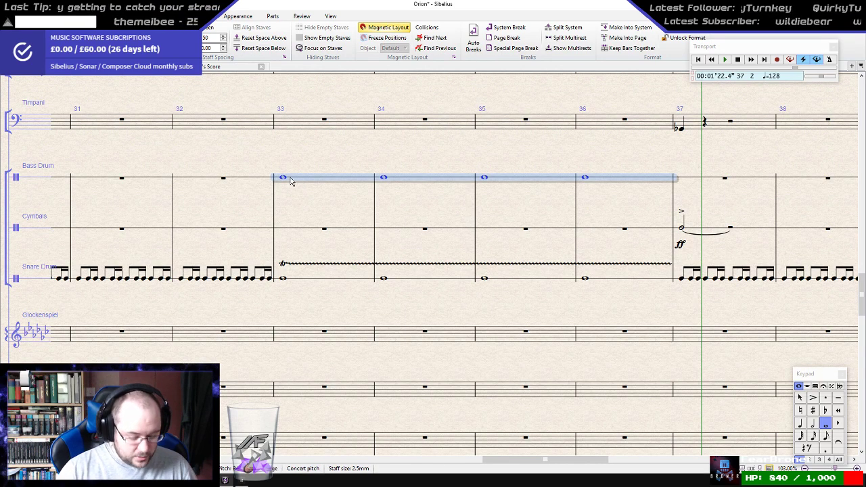
# - Add a trill line over bars 33–36 of the single-line Bass Drum staff and mark bar 33 p
pyautogui.press('l')
pyautogui.click(244, 101)
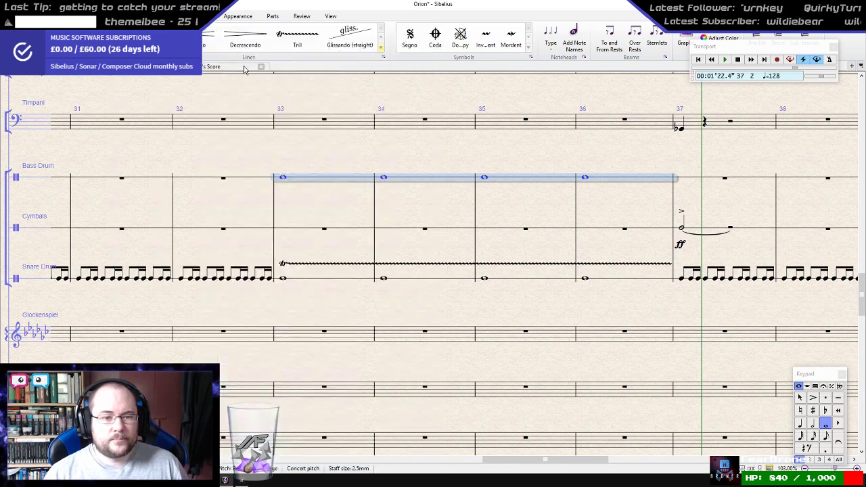
pyautogui.click(282, 178)
pyautogui.hotkey('ctrl', 'e')
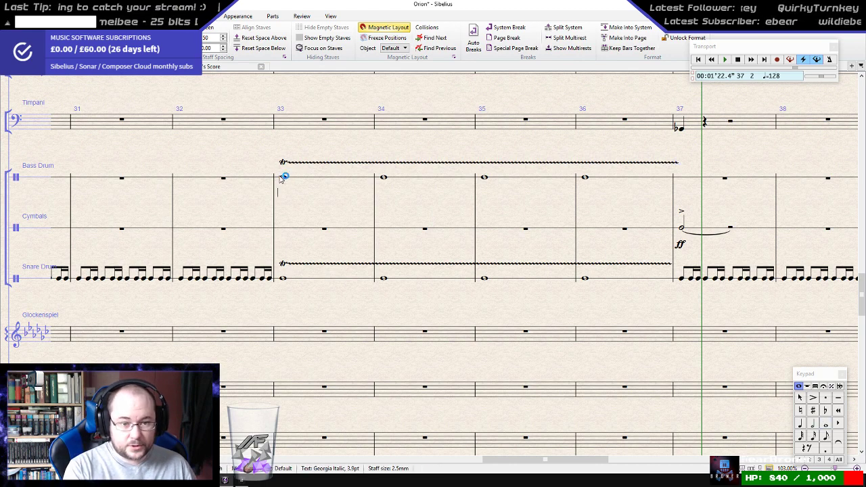
pyautogui.write('p')
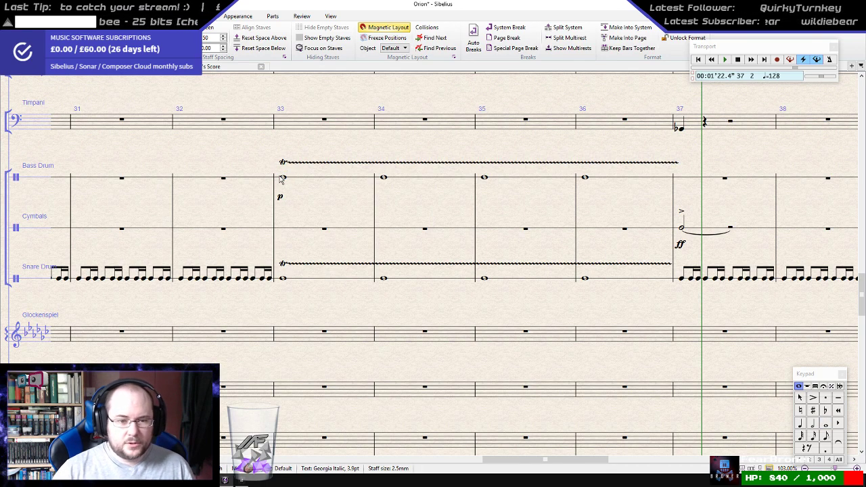
# - Add a crescendo hairpin under bars 33–36 of the single-line Bass Drum staff
pyautogui.click(309, 177)
pyautogui.keyDown('shift'); pyautogui.click(587, 178); pyautogui.keyUp('shift')
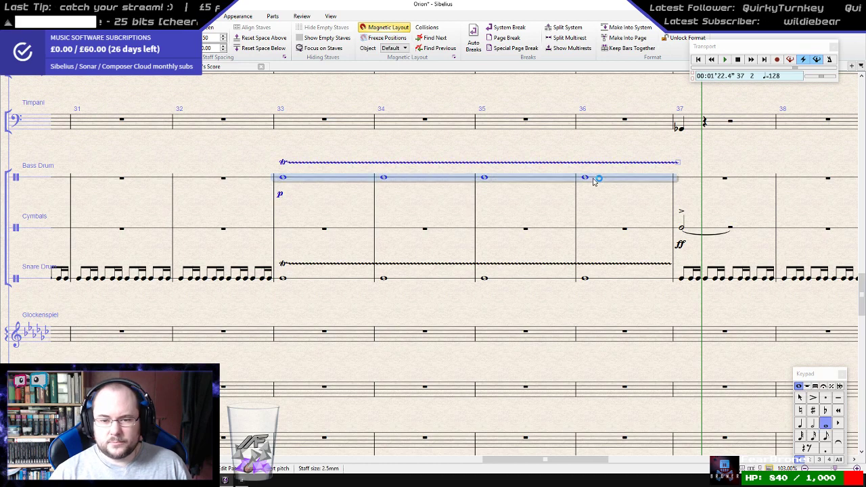
pyautogui.press('less')
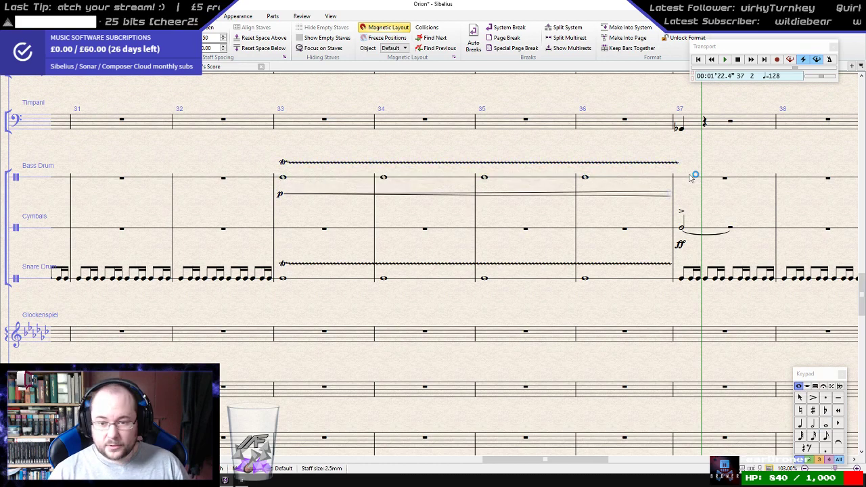
# - Enter an accented quarter note on the first beat of bar 37 in the single-line Bass Drum staff
pyautogui.click(724, 179)
pyautogui.press('KP_4')
pyautogui.press('b')
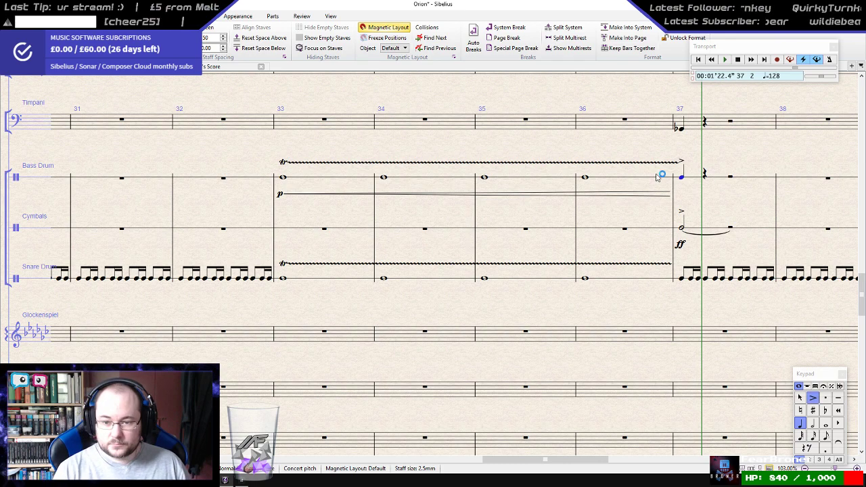
# - Enter an accented quarter-note F at the start of bar 37 in the five-line Bass drum staff and mark it ff
pyautogui.scroll(-12, 593, 212)
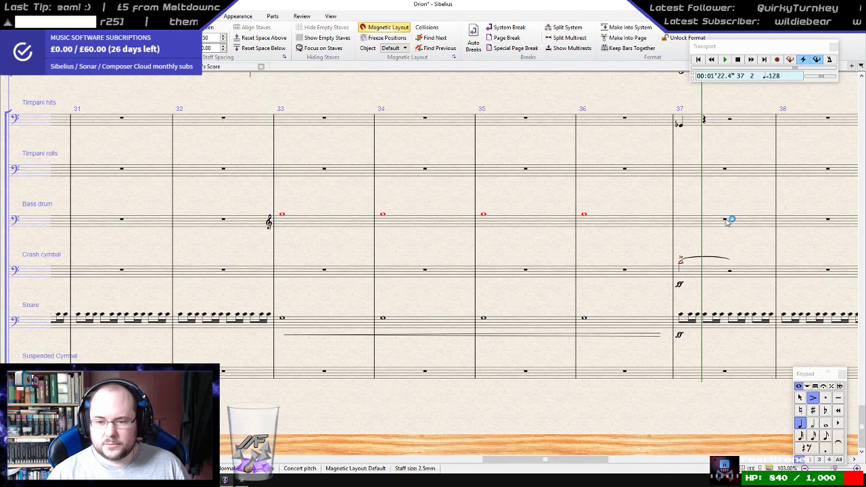
pyautogui.click(727, 221)
pyautogui.press('KP_4')
pyautogui.press('f')
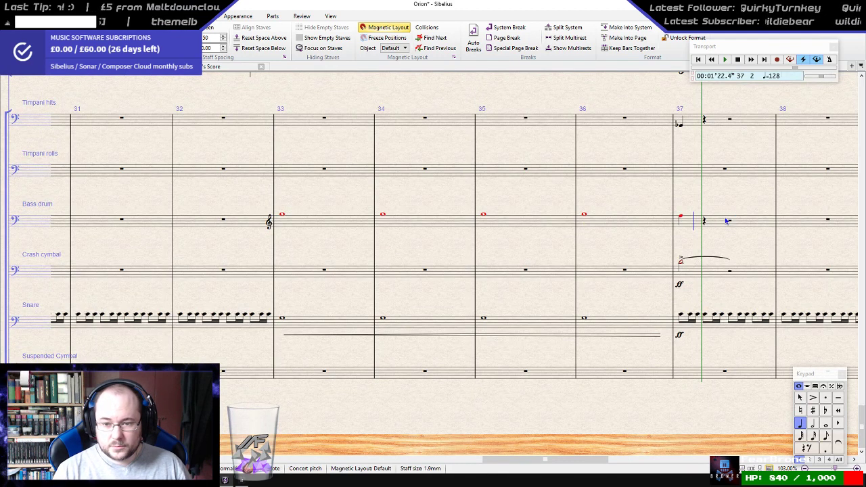
pyautogui.press('KP_Divide')
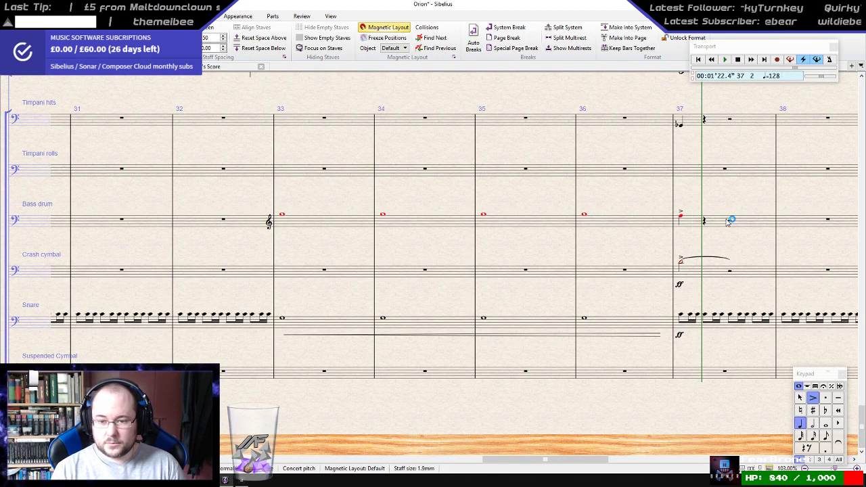
pyautogui.hotkey('ctrl', 'e')
pyautogui.write('ff')
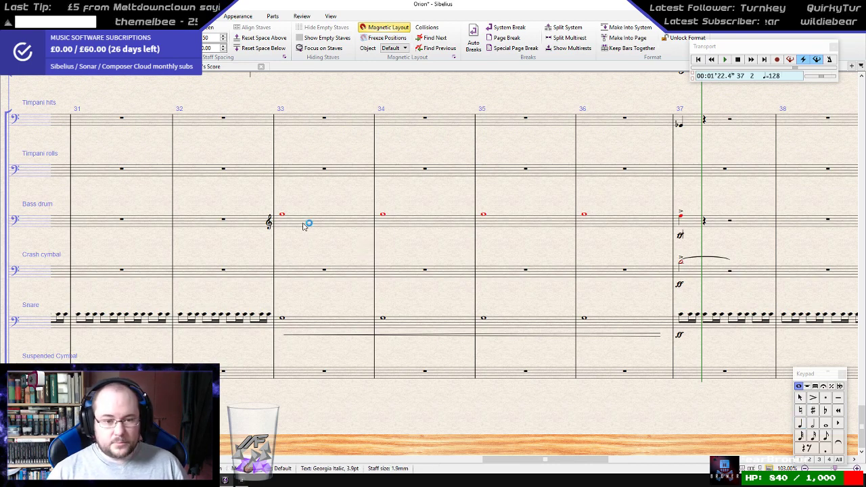
# - Mark bar 33 of the five-line Bass drum staff p and add a crescendo hairpin through bar 36
pyautogui.click(284, 215)
pyautogui.hotkey('ctrl', 'e')
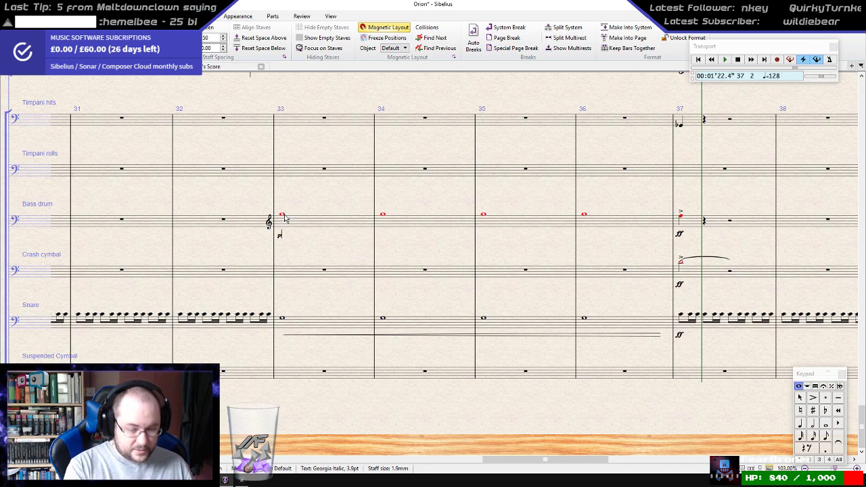
pyautogui.moveTo(319, 223); pyautogui.dragTo(598, 218)
pyautogui.press('h')
pyautogui.moveTo(642, 201); pyautogui.dragTo(531, 247)
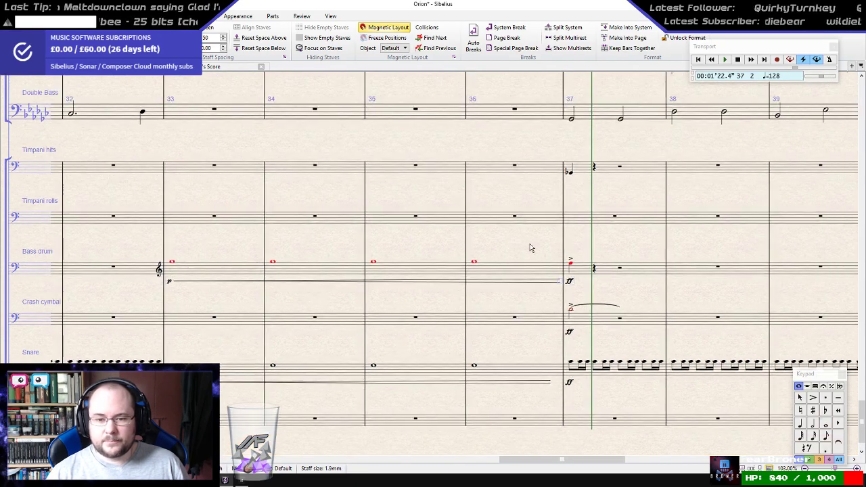
# - Mark the accented quarter note in bar 37 of the single-line Bass Drum staff ff
pyautogui.scroll(5, 549, 225)
pyautogui.scroll(8, 549, 225)
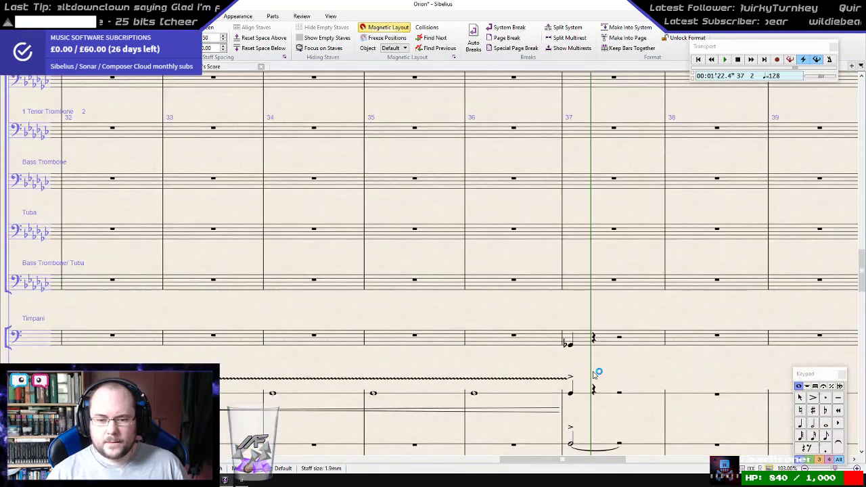
pyautogui.click(571, 396)
pyautogui.hotkey('ctrl', 'e')
pyautogui.write('ff')
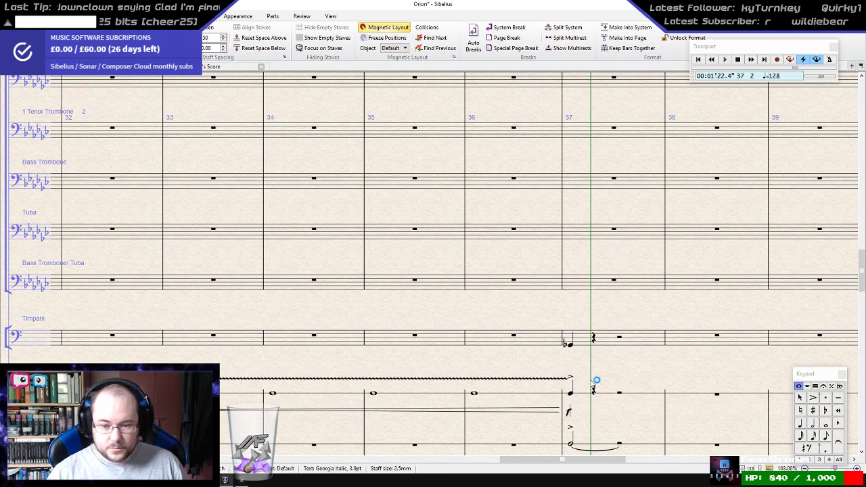
pyautogui.press('Escape')
pyautogui.press('Escape')
pyautogui.hotkey('ctrl', 'd')
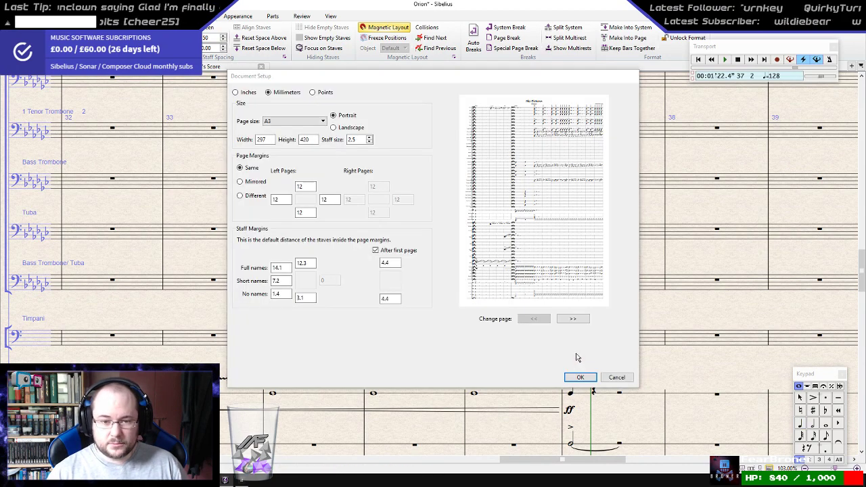
pyautogui.press('Escape')
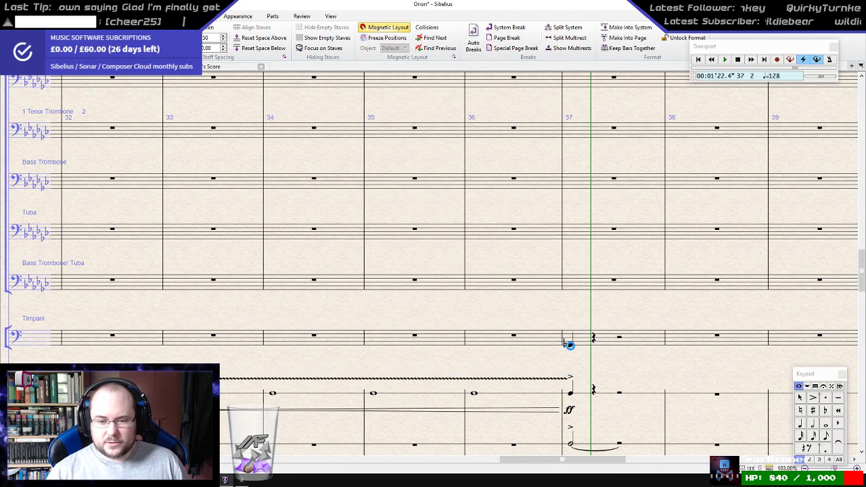
# - Mark the quarter note at the start of bar 37 in the Timpani staff ff and accent it
pyautogui.click(568, 345)
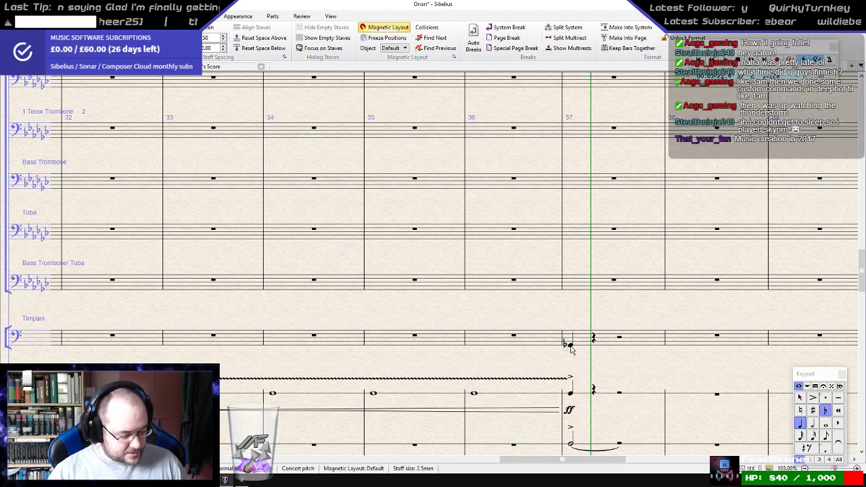
pyautogui.hotkey('ctrl', 'e')
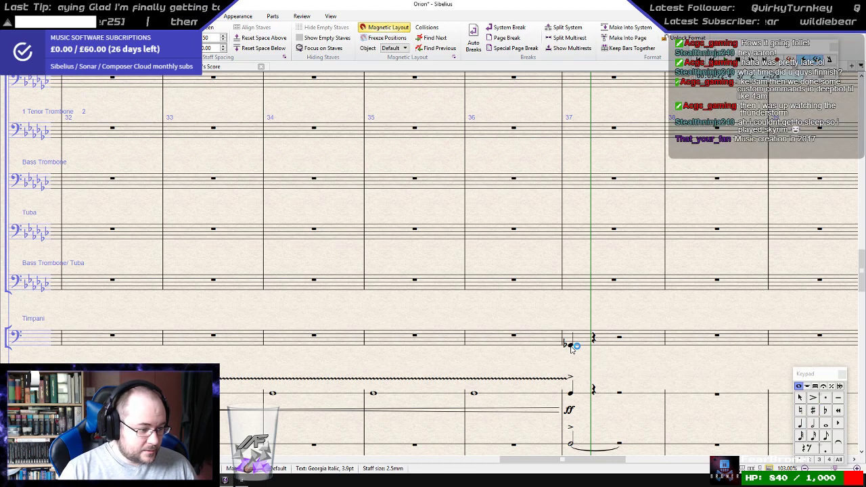
pyautogui.write('ff')
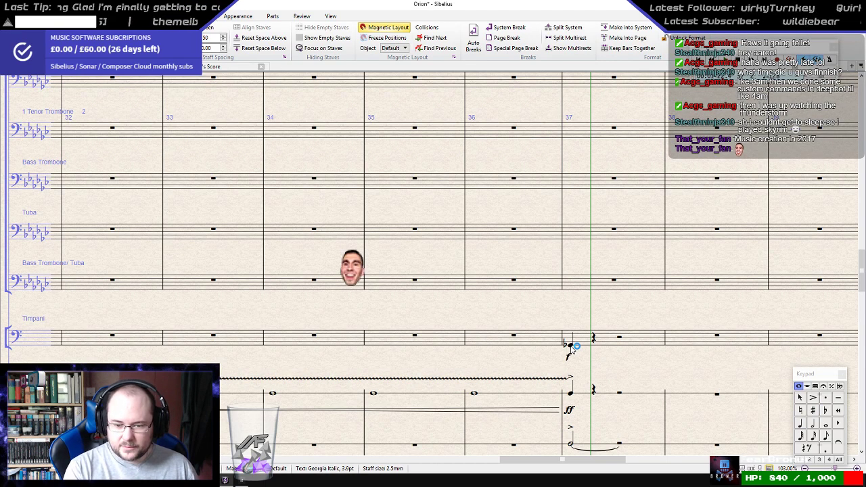
pyautogui.click(583, 342)
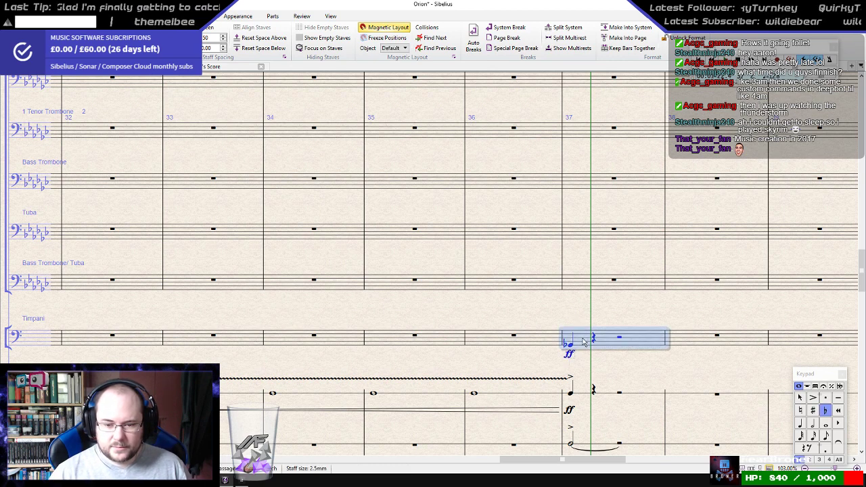
pyautogui.press('KP_Divide')
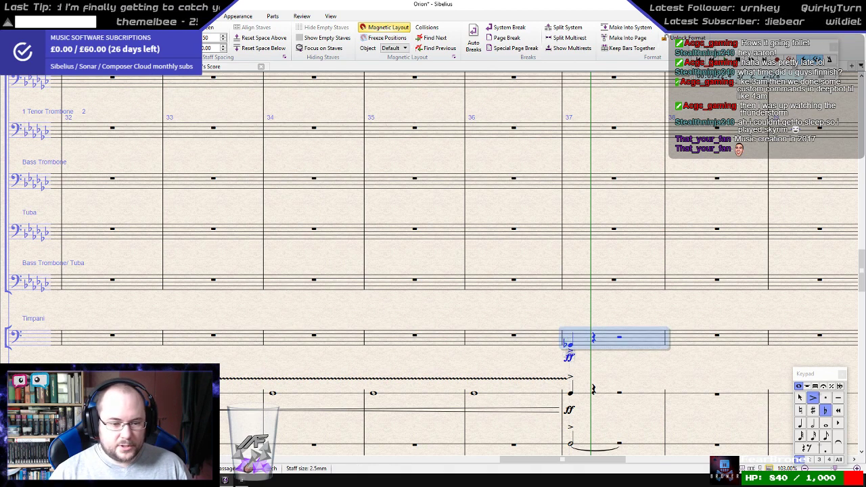
pyautogui.press('Escape')
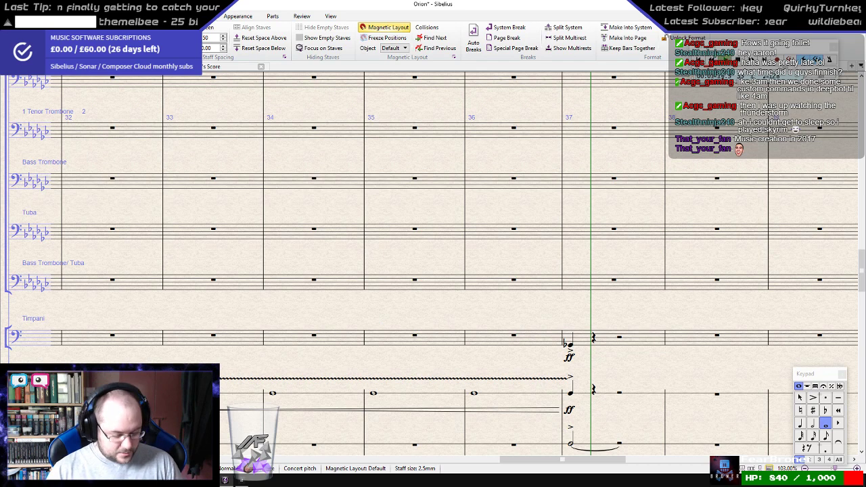
# - Play back the passage leading into bar 37 and examine which horn, string and percussion staves play in bars 33–36
pyautogui.hotkey('shift', 'space')
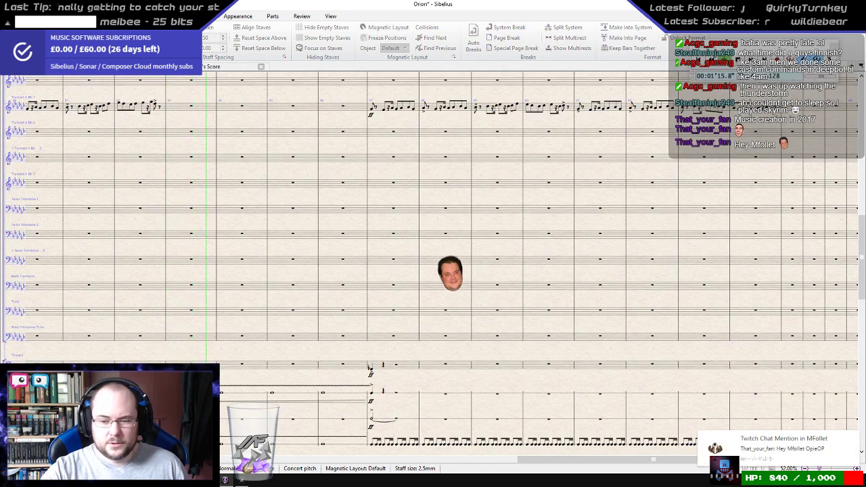
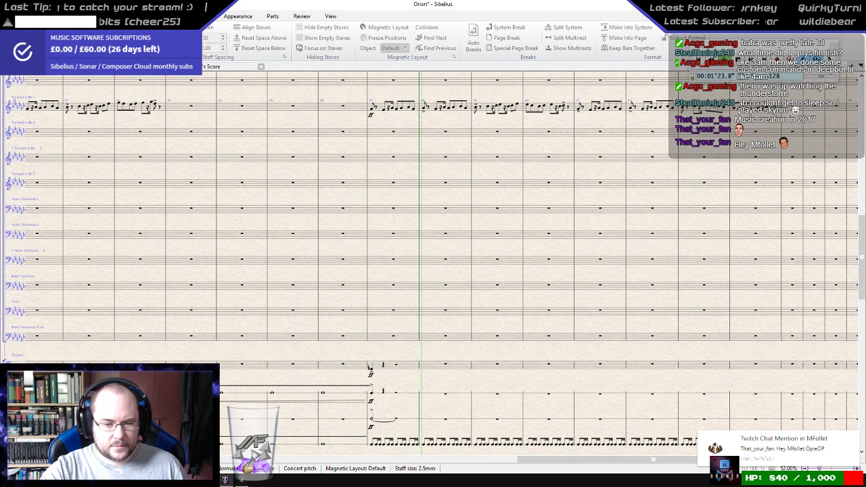
pyautogui.press('space')
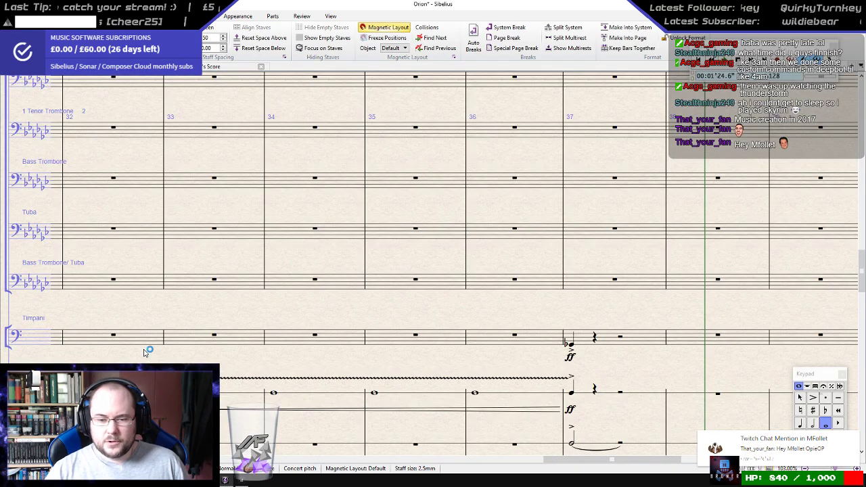
pyautogui.scroll(10, 199, 348)
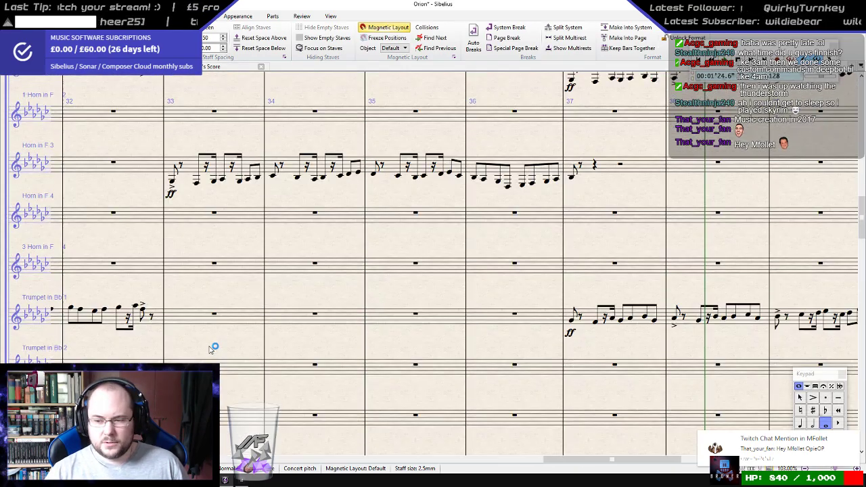
pyautogui.scroll(3, 197, 300)
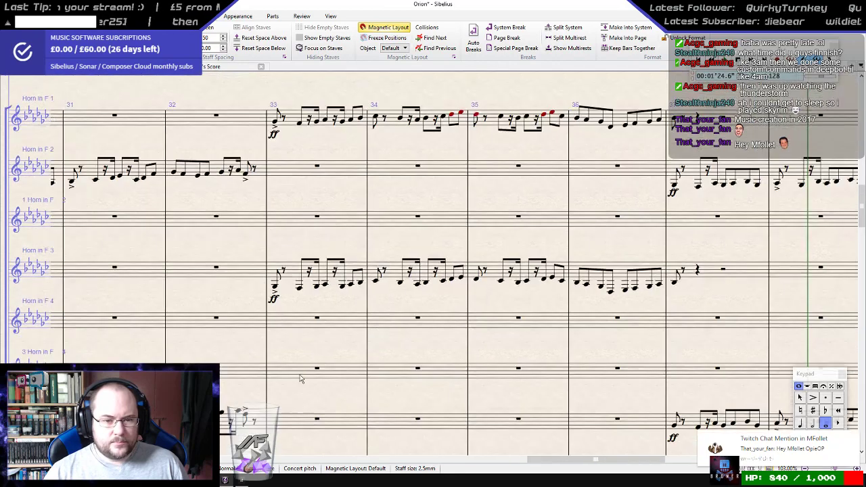
pyautogui.scroll(15, 300, 372)
pyautogui.scroll(-14, 299, 366)
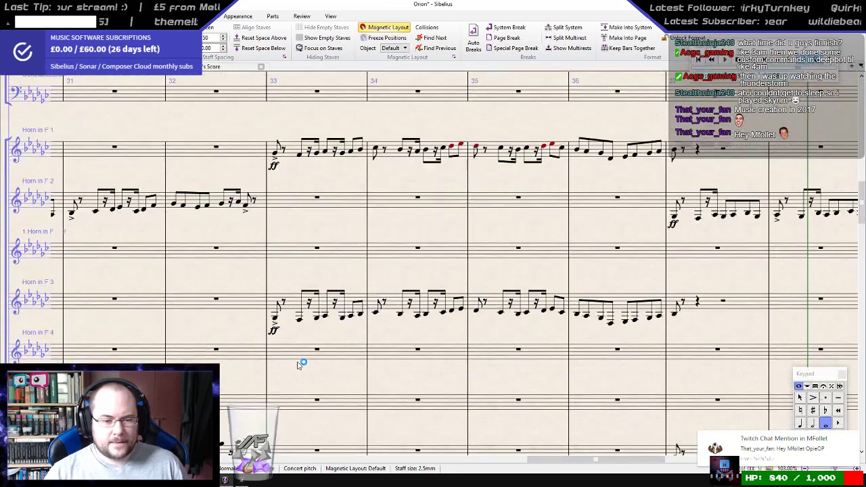
pyautogui.scroll(-15, 300, 365)
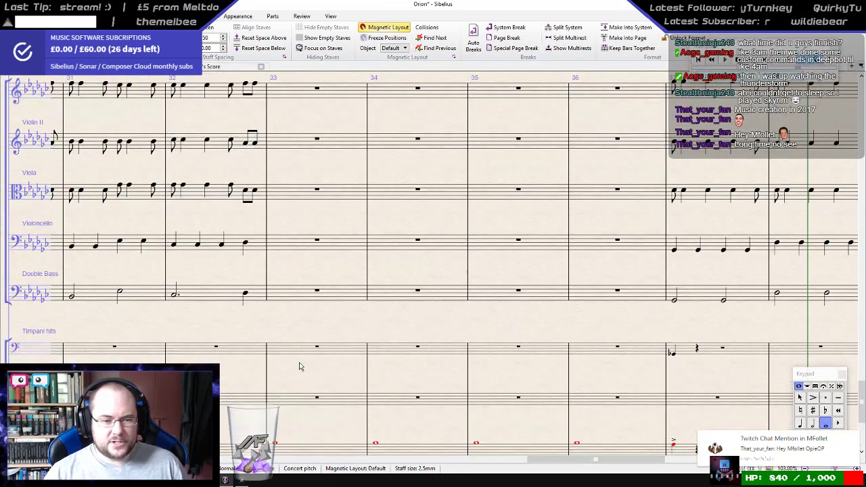
pyautogui.scroll(2, 300, 366)
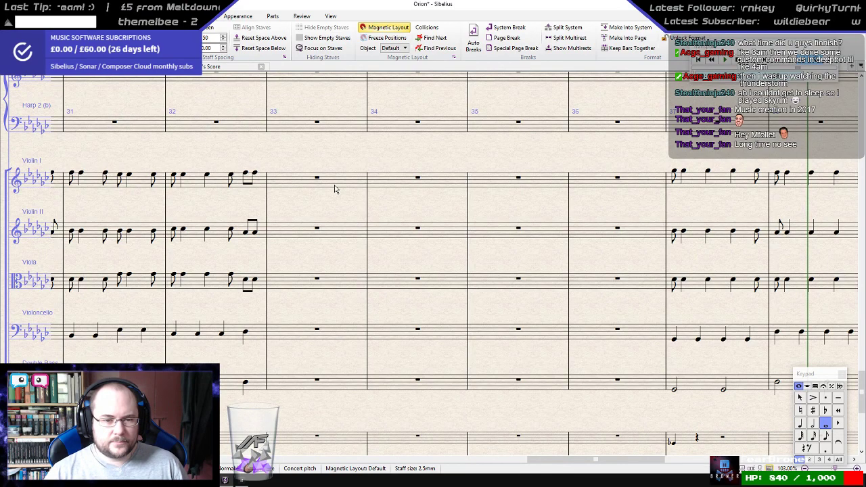
# - Select bar 33 of Clarinet in Bb 2 and all five string staves, and show only those staves with Focus on Staves
pyautogui.scroll(10, 332, 202)
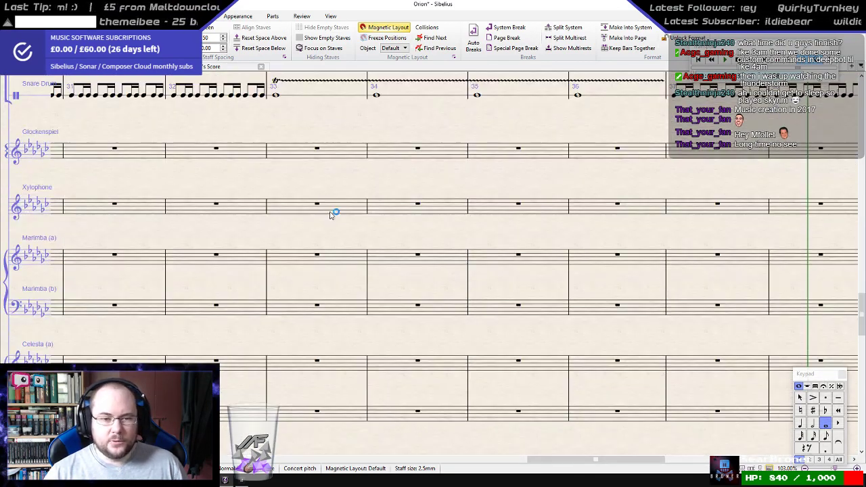
pyautogui.scroll(10, 323, 213)
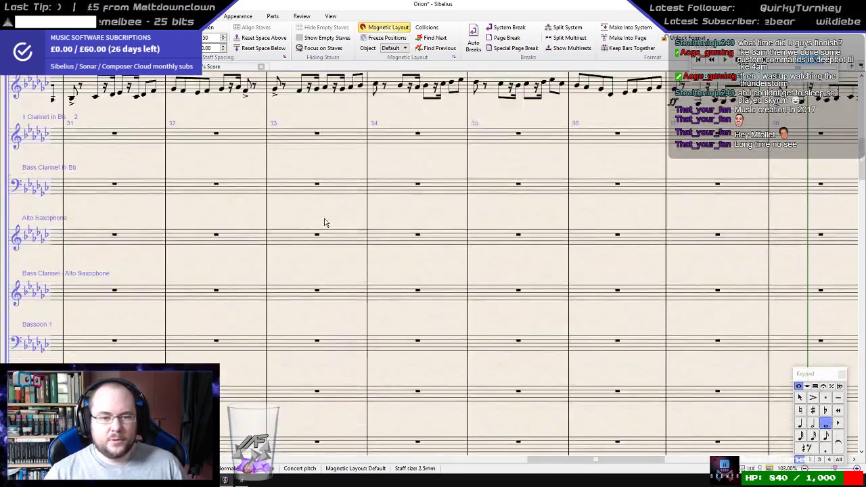
pyautogui.scroll(3, 324, 223)
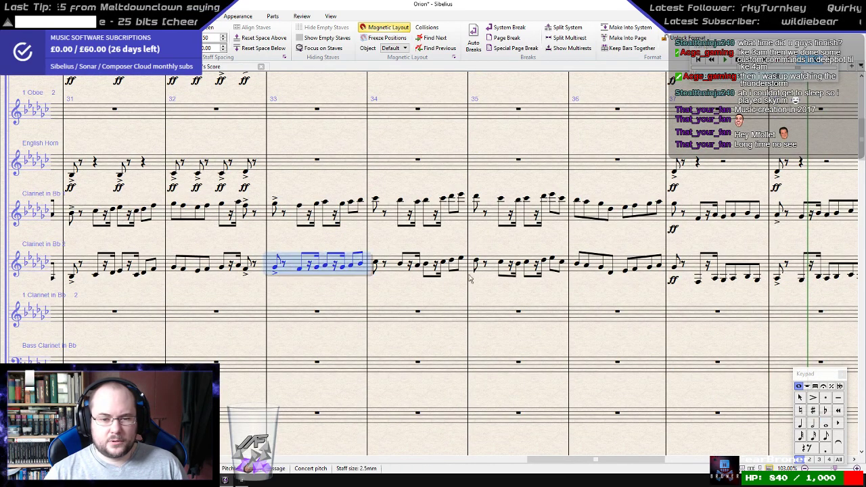
pyautogui.scroll(-15, 326, 225)
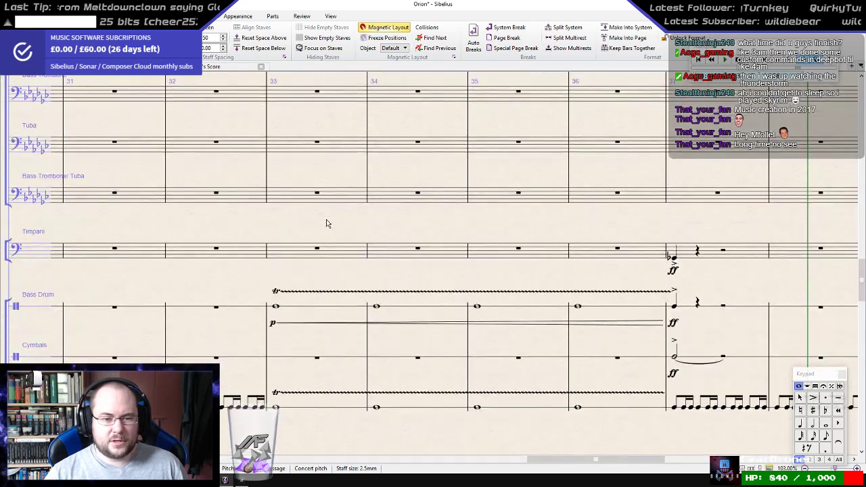
pyautogui.scroll(-3, 328, 222)
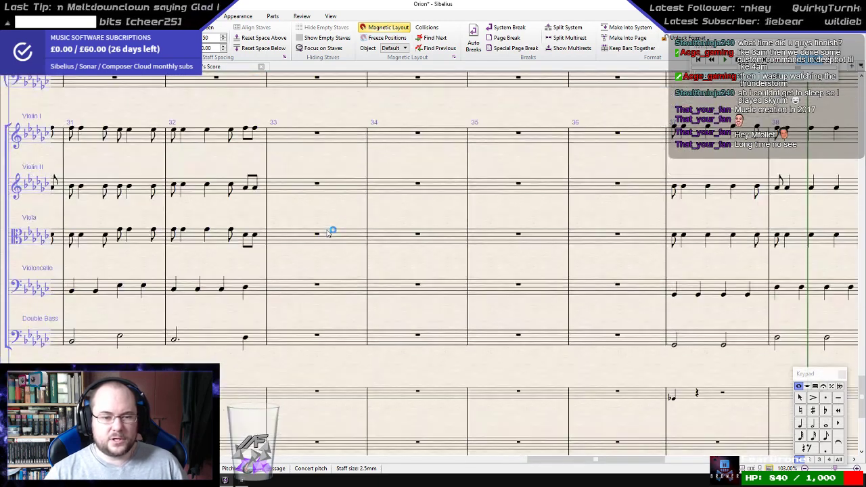
pyautogui.click(304, 330)
pyautogui.keyDown('shift'); pyautogui.click(298, 291); pyautogui.keyUp('shift')
pyautogui.keyDown('shift'); pyautogui.click(294, 238); pyautogui.keyUp('shift')
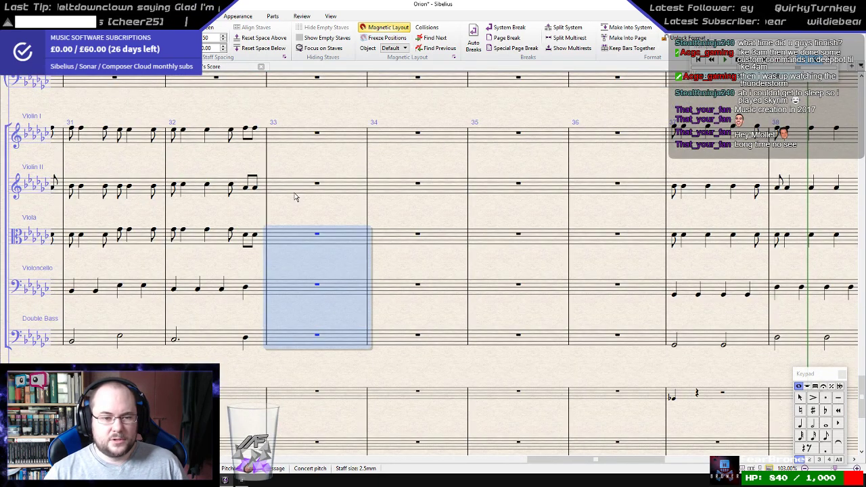
pyautogui.keyDown('shift'); pyautogui.click(293, 181); pyautogui.keyUp('shift')
pyautogui.keyDown('shift'); pyautogui.click(292, 134); pyautogui.keyUp('shift')
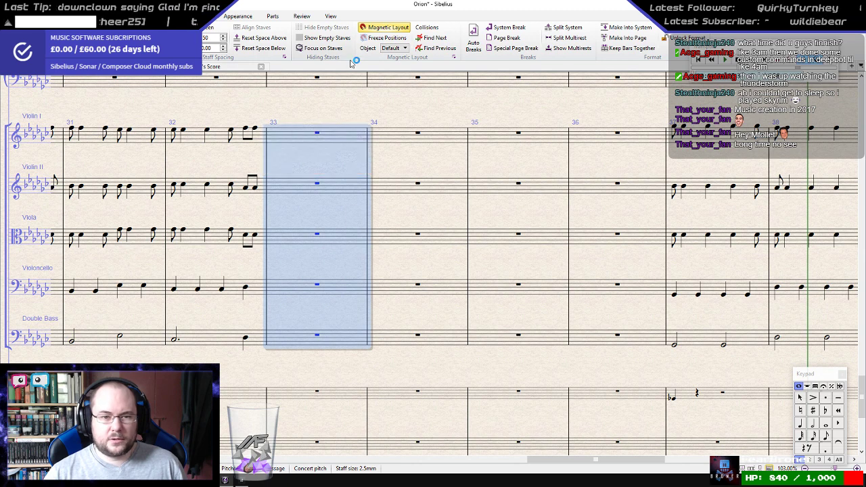
pyautogui.click(324, 48)
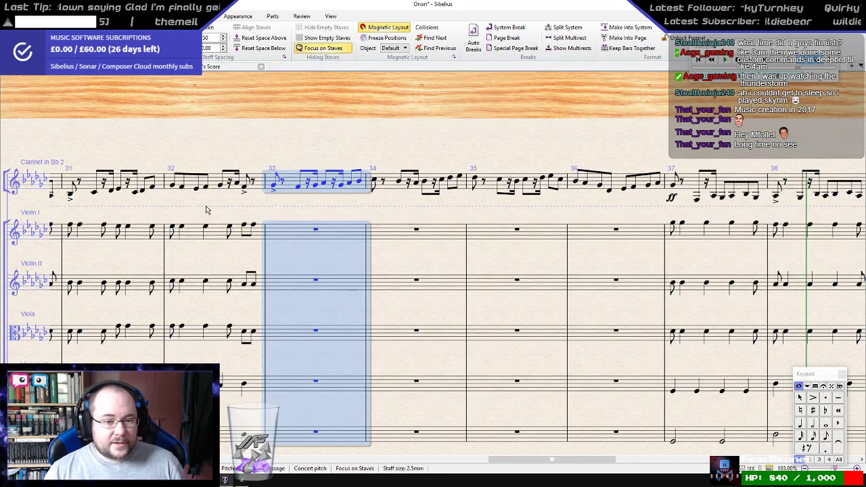
# - Enter half notes G and A in bar 33 and A and B in bar 34 of the Violin I staff
pyautogui.moveTo(207, 209); pyautogui.dragTo(344, 205)
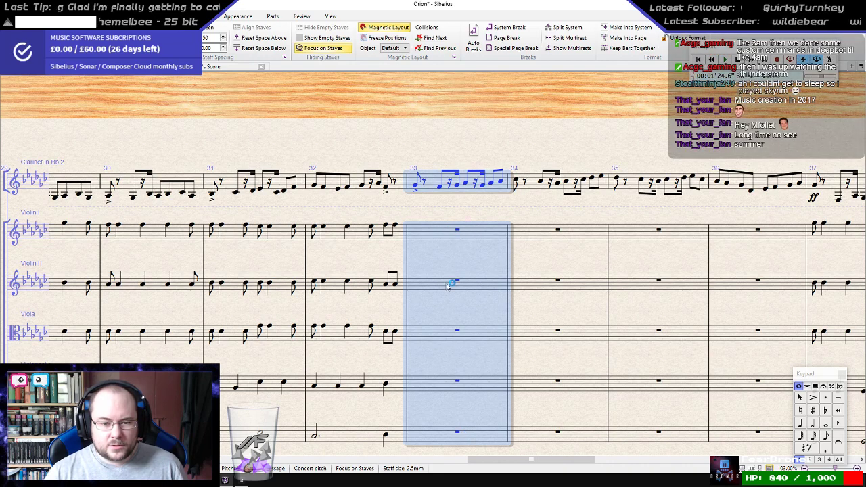
pyautogui.click(457, 230)
pyautogui.press('n')
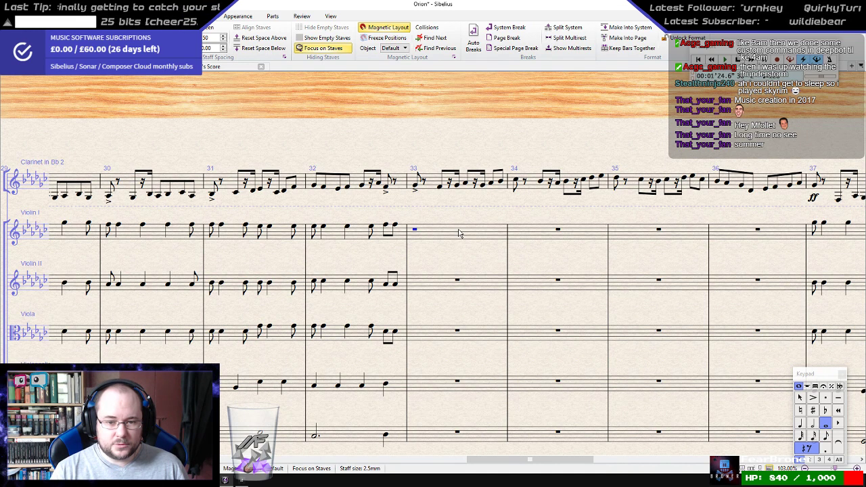
pyautogui.press('5')
pyautogui.press('g')
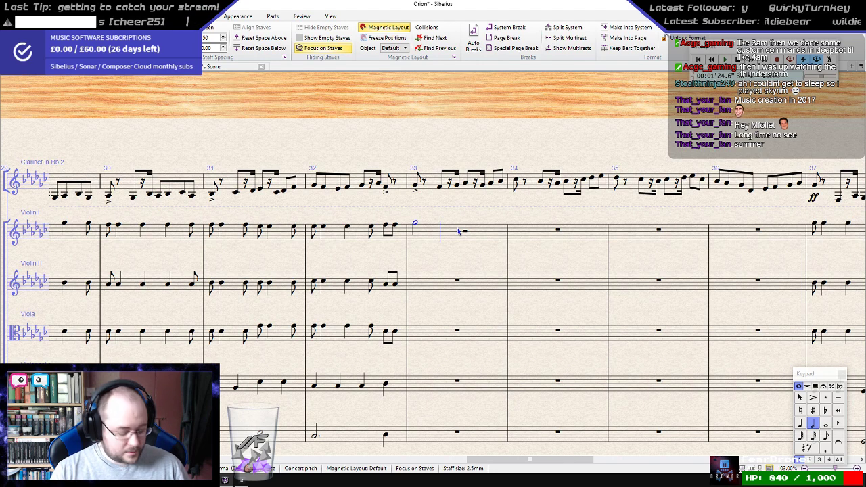
pyautogui.press('a')
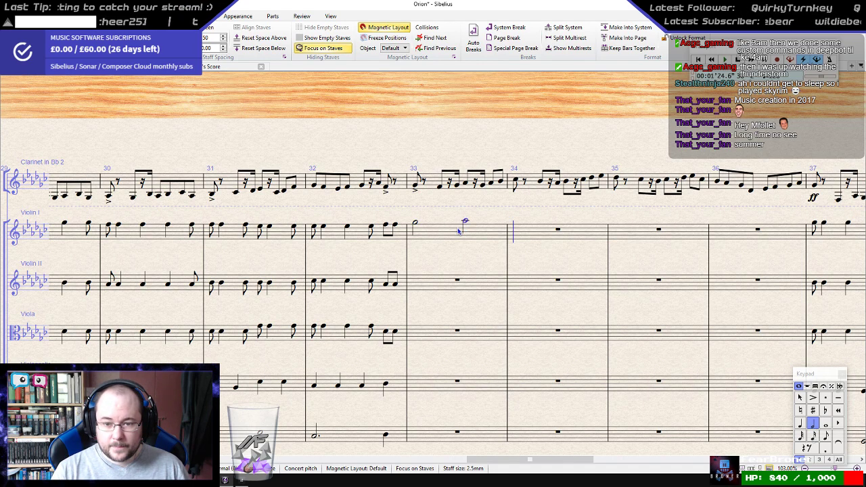
pyautogui.press('a')
pyautogui.press('b')
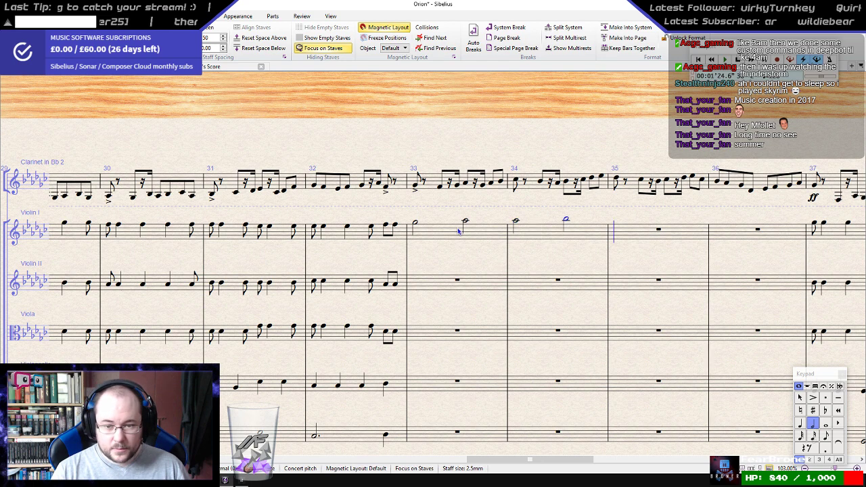
# - Continue Violin I with half notes D and A in bar 35, and a half note B plus quarter notes E and F in bar 36
pyautogui.press('c')
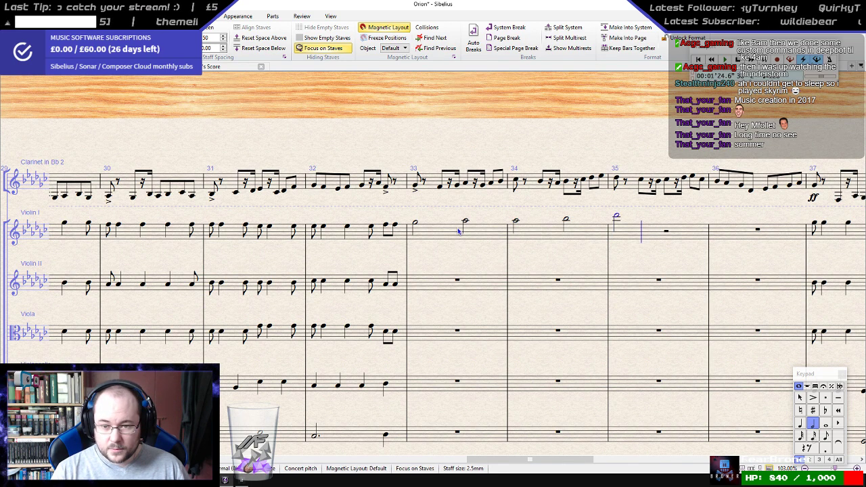
pyautogui.press('a')
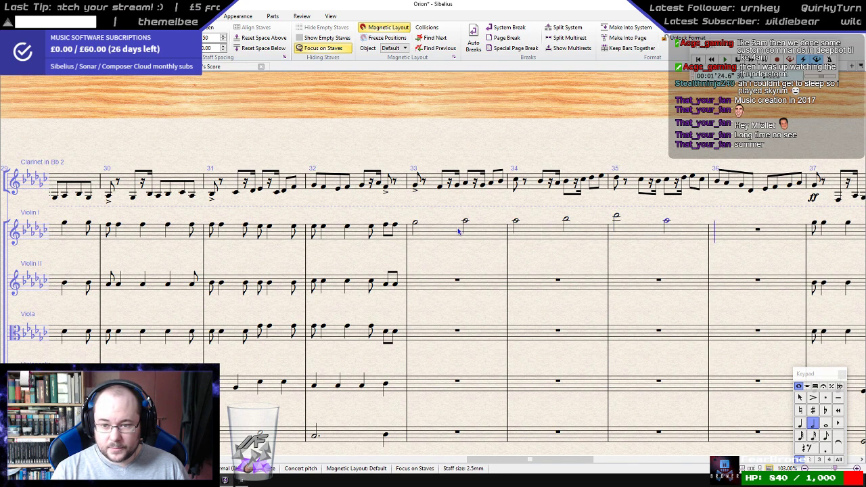
pyautogui.press('b')
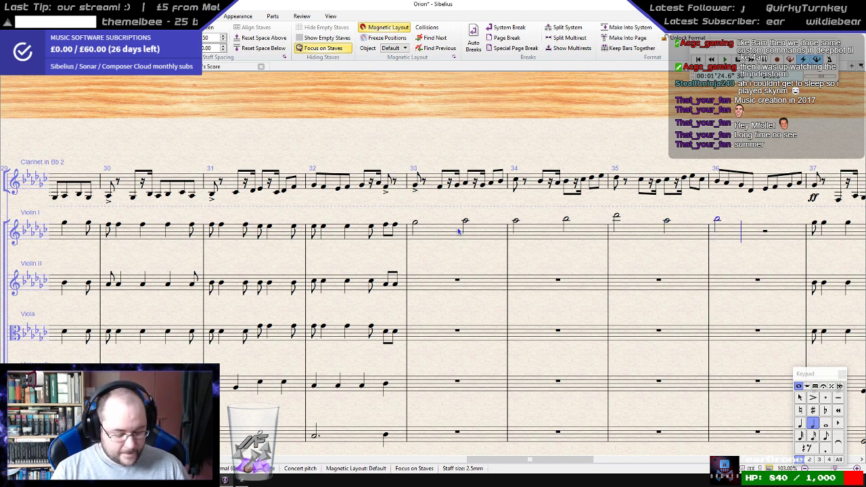
pyautogui.press('f')
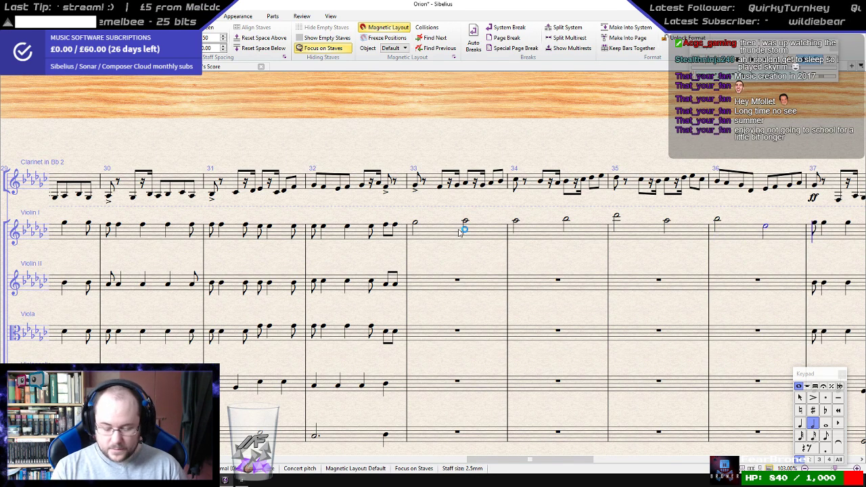
pyautogui.press('4')
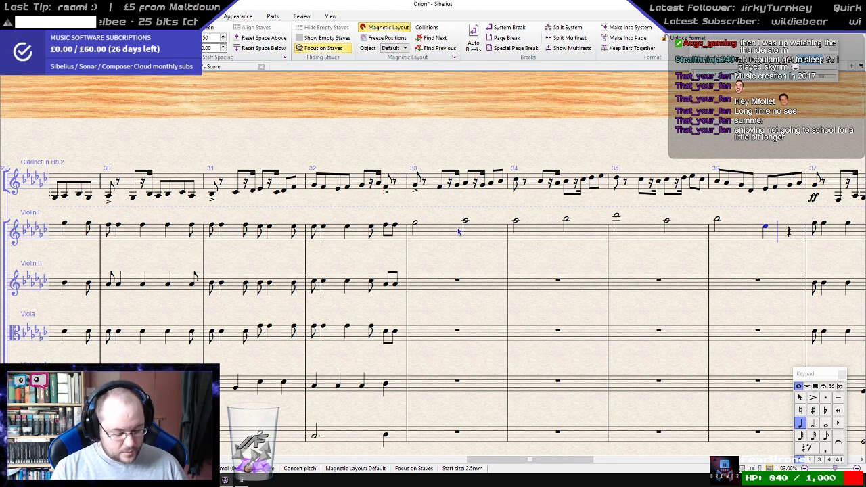
pyautogui.press('e')
pyautogui.press('Up')
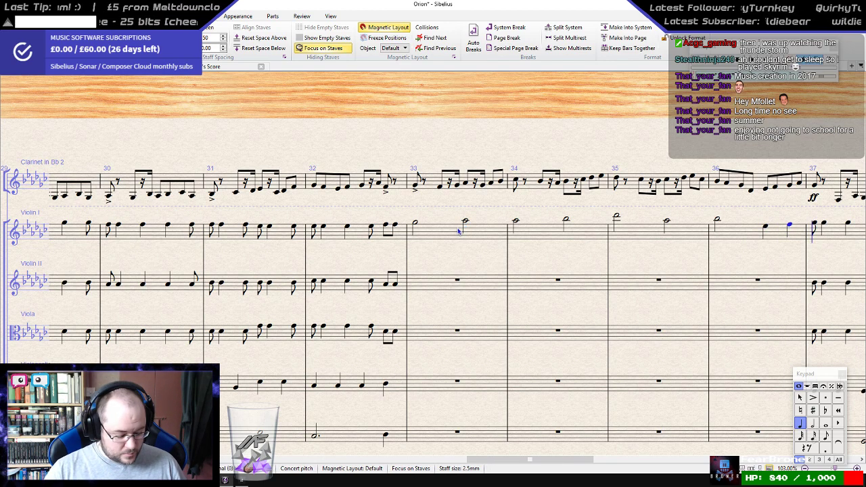
# - Play back the Clarinet in Bb 2 and string staves from bar 33 to check the new Violin I line
pyautogui.click(415, 186)
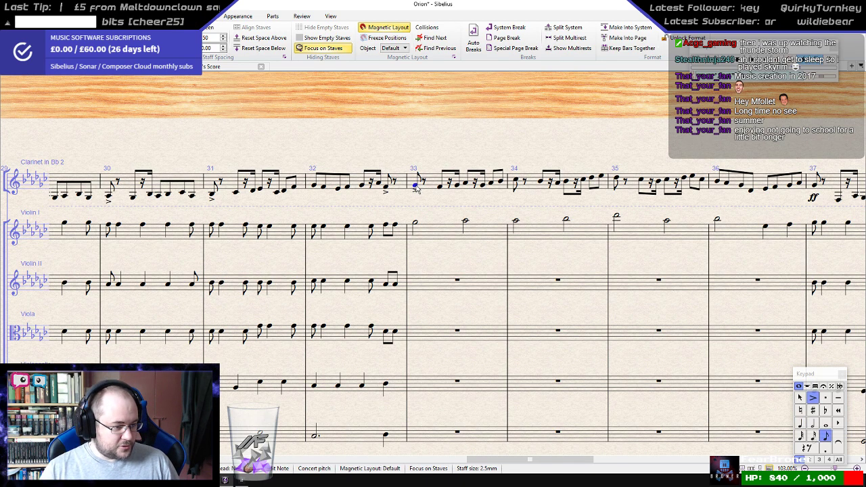
pyautogui.press('p')
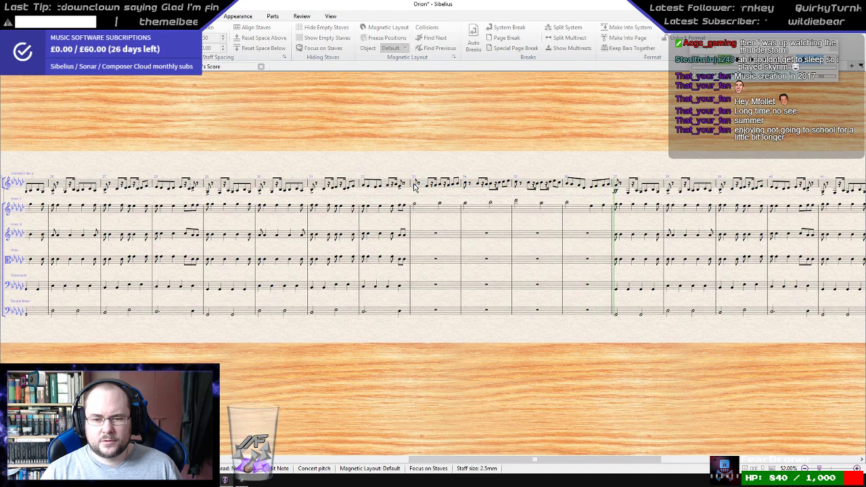
# - Audition the two Violin I half notes in bar 35
pyautogui.click(415, 184)
pyautogui.scroll(2, 415, 183)
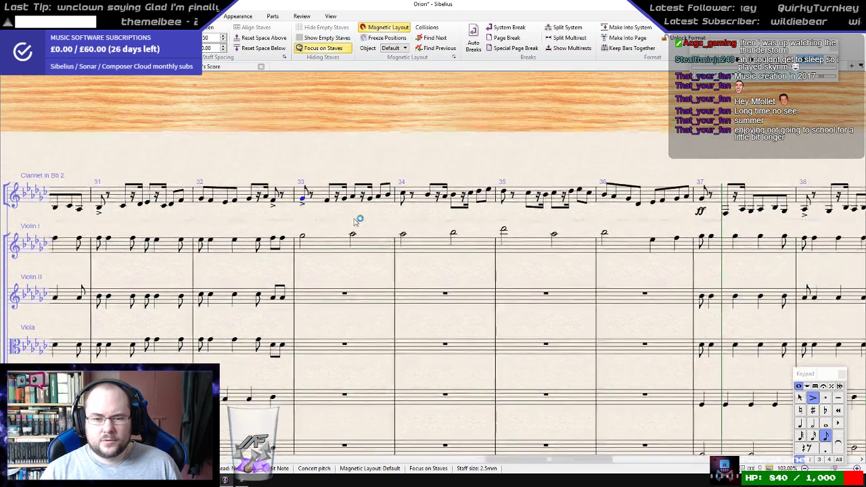
pyautogui.click(498, 230)
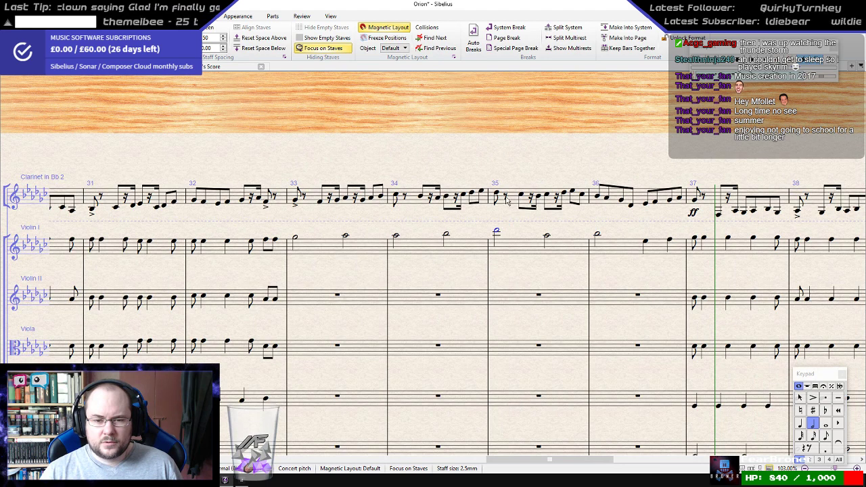
pyautogui.click(547, 236)
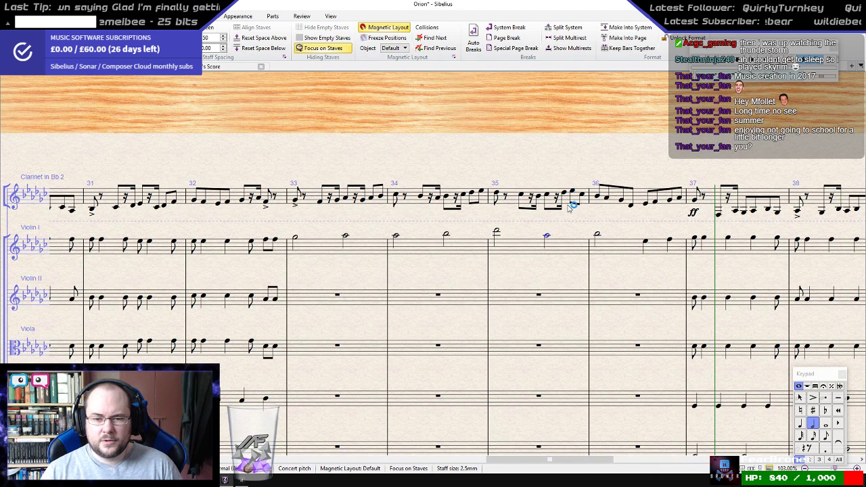
# - Try lower pitches for the half note at the start of Violin I's bar 36, ending back on B
pyautogui.click(601, 232)
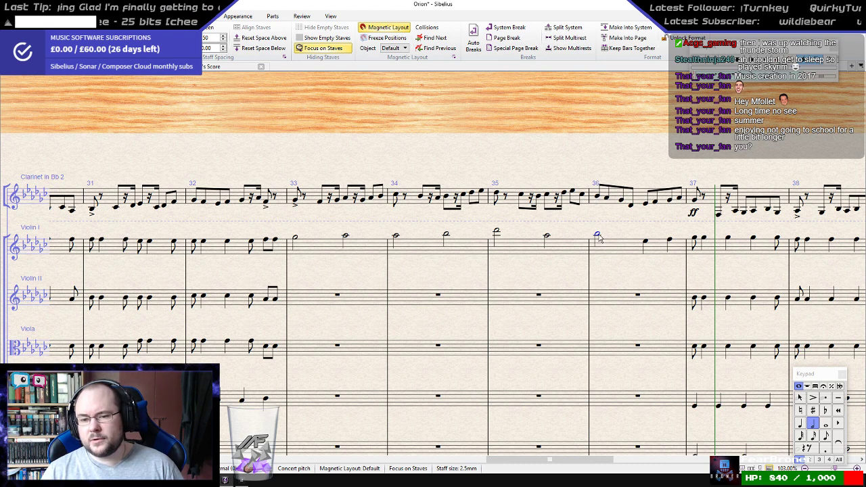
pyautogui.press('Down')
pyautogui.press('Down')
pyautogui.press('Down')
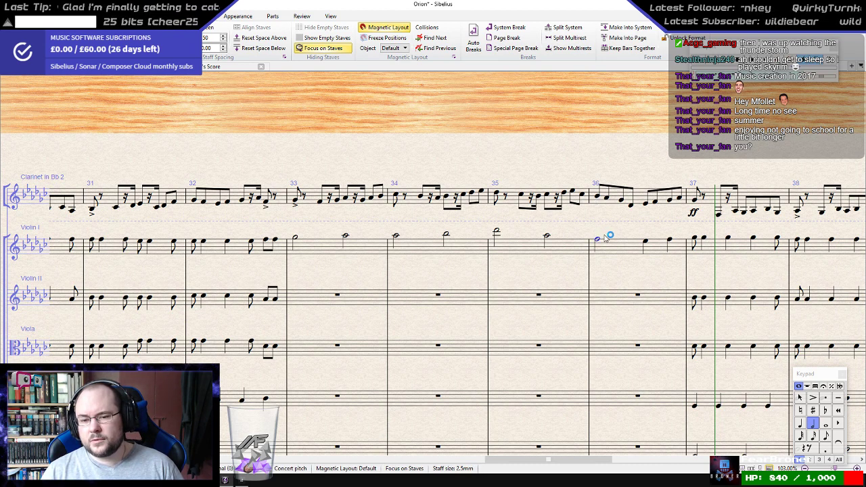
pyautogui.press('Down')
pyautogui.press('Down')
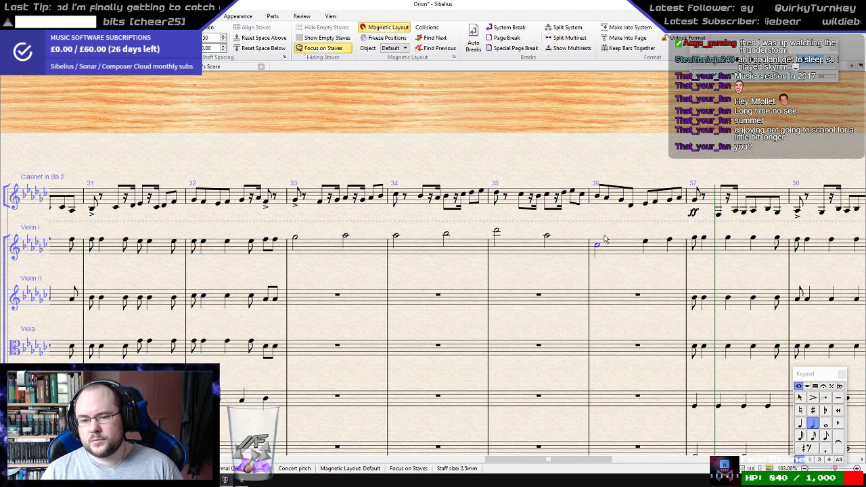
pyautogui.press('Up')
pyautogui.press('Up')
pyautogui.press('Up')
pyautogui.press('Up')
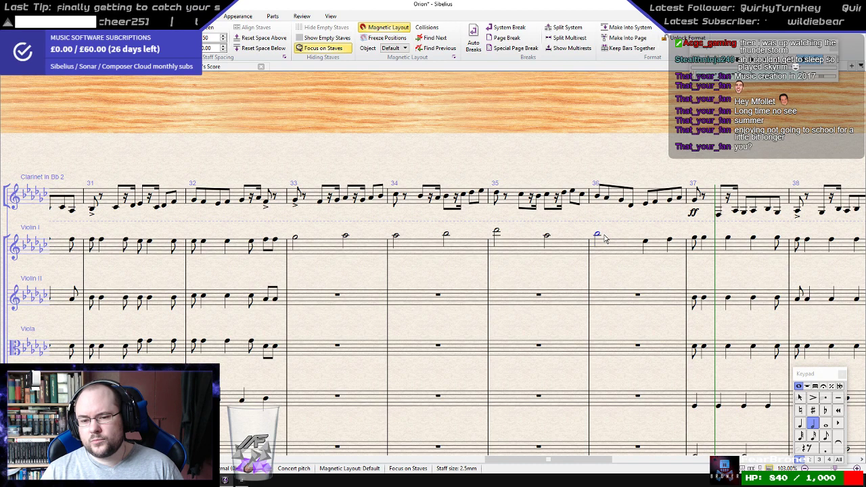
# - Copy bars 33–36 of Violin I into the same bars of Violin II
pyautogui.click(327, 253)
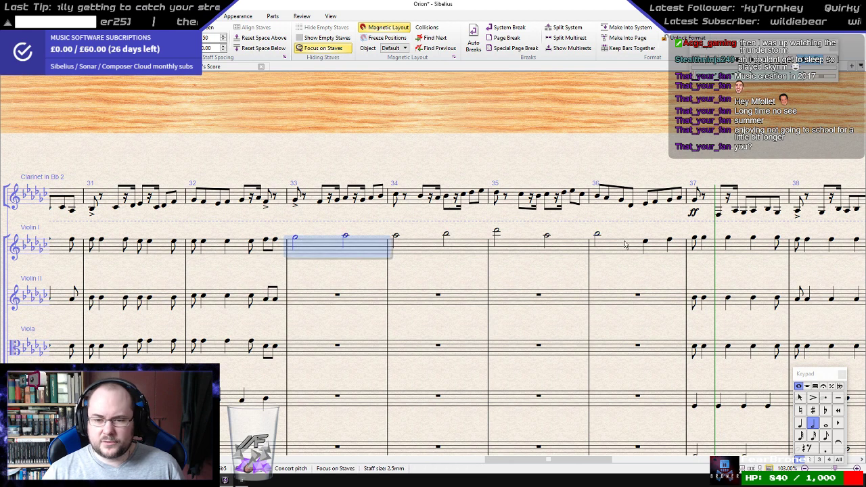
pyautogui.keyDown('shift'); pyautogui.click(624, 245); pyautogui.keyUp('shift')
pyautogui.keyDown('alt'); pyautogui.click(365, 300); pyautogui.keyUp('alt')
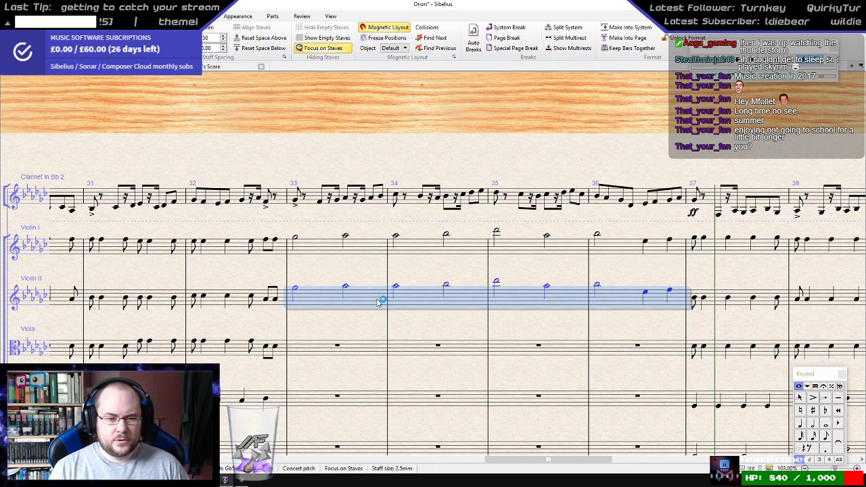
# - Lower the copied Violin II half notes to D and C in bar 33 and to C at the start of bar 34
pyautogui.click(295, 295)
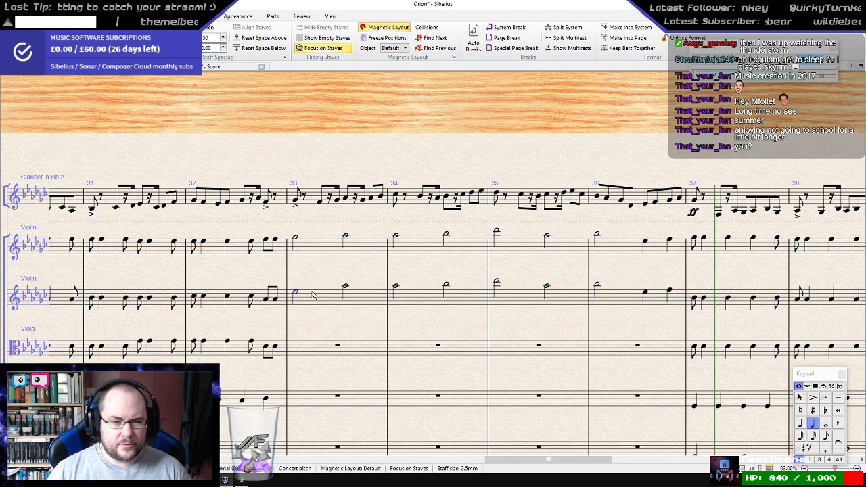
pyautogui.press('Down')
pyautogui.press('Down')
pyautogui.press('Down')
pyautogui.press('Down')
pyautogui.press('Down')
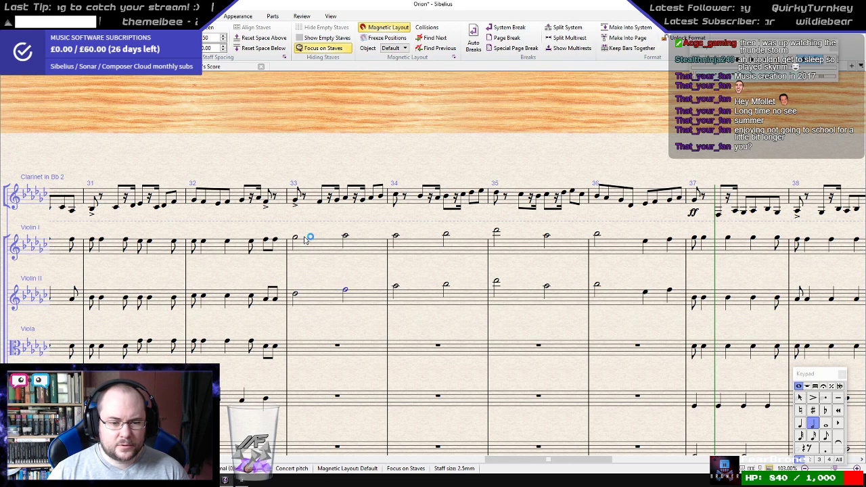
pyautogui.click(397, 287)
pyautogui.press('Down')
pyautogui.press('Down')
pyautogui.press('Down')
pyautogui.press('Down')
pyautogui.press('Down')
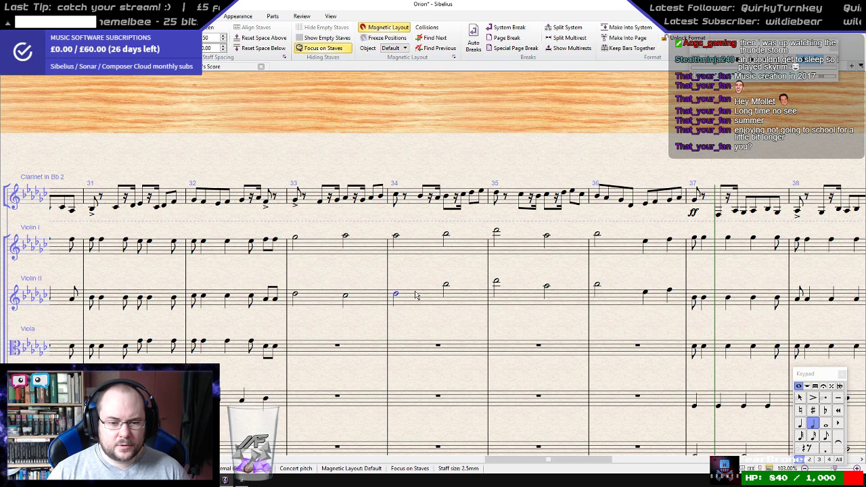
# - Replace the second half note in Violin II's bar 33 with quarter notes D and C
pyautogui.click(345, 296)
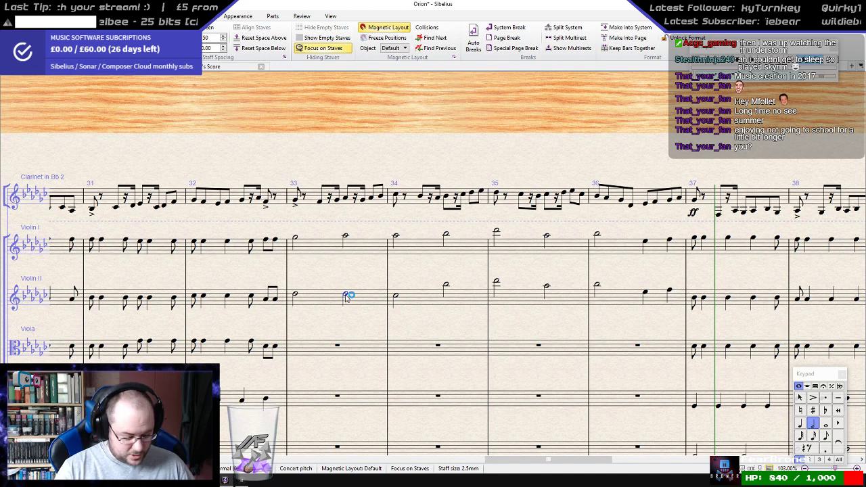
pyautogui.press('4')
pyautogui.press('Right')
pyautogui.press('c')
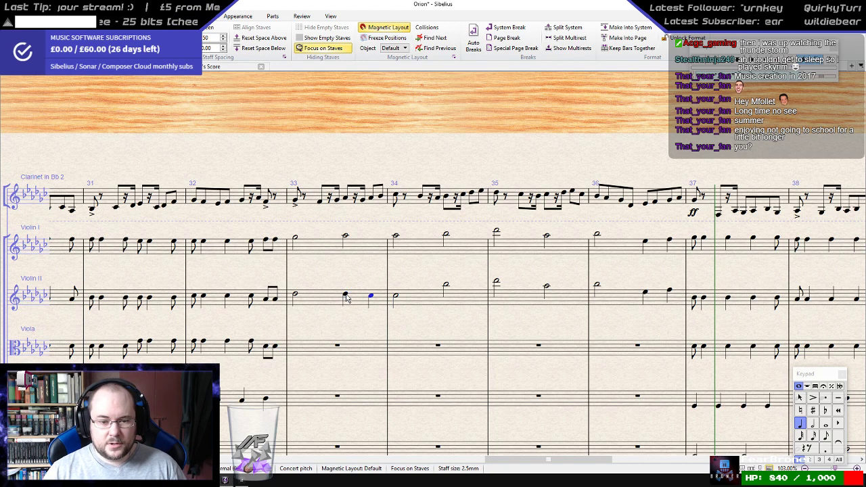
pyautogui.press('Right')
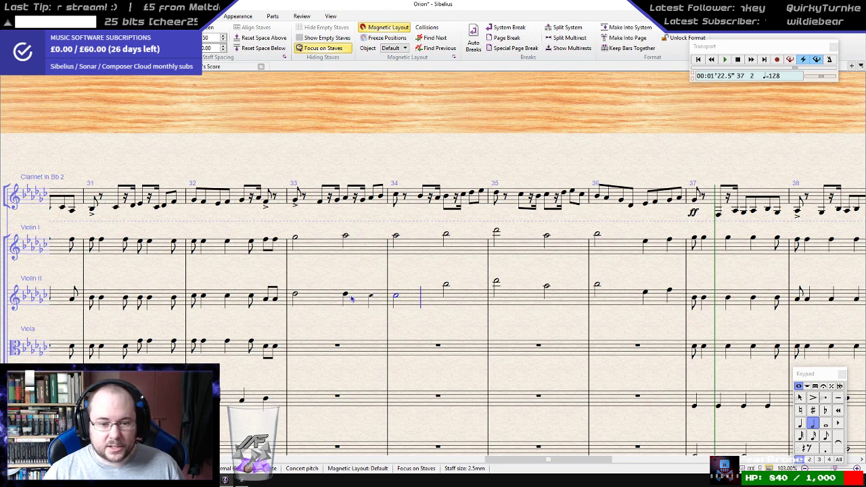
# - Repitch Violin II to E in bar 34's second half, half notes F and E in bar 35, and half D, quarters C and D in bar 36
pyautogui.click(449, 291)
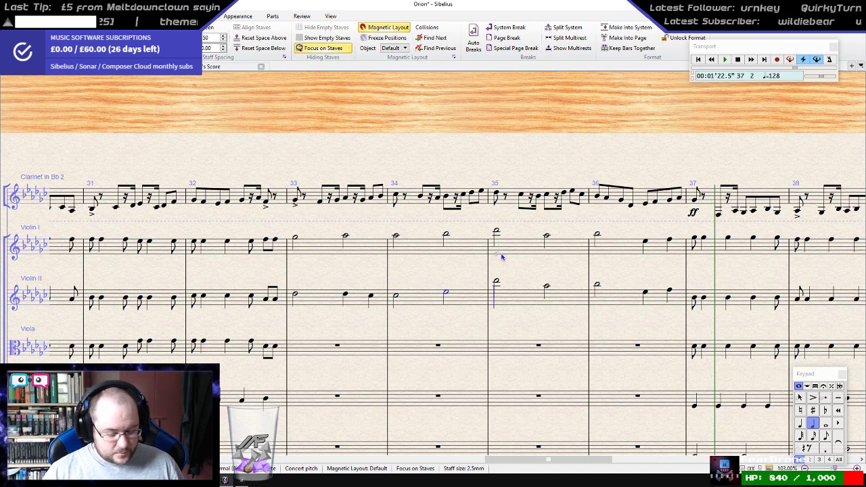
pyautogui.press('d')
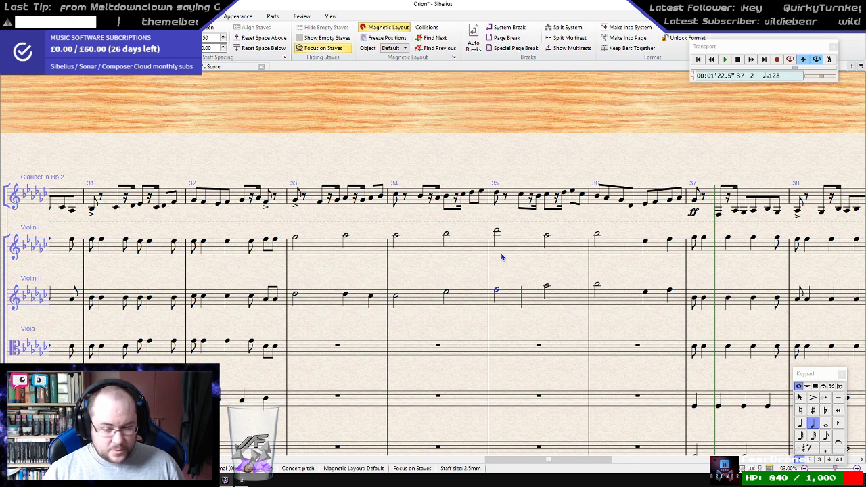
pyautogui.press('e')
pyautogui.press('d')
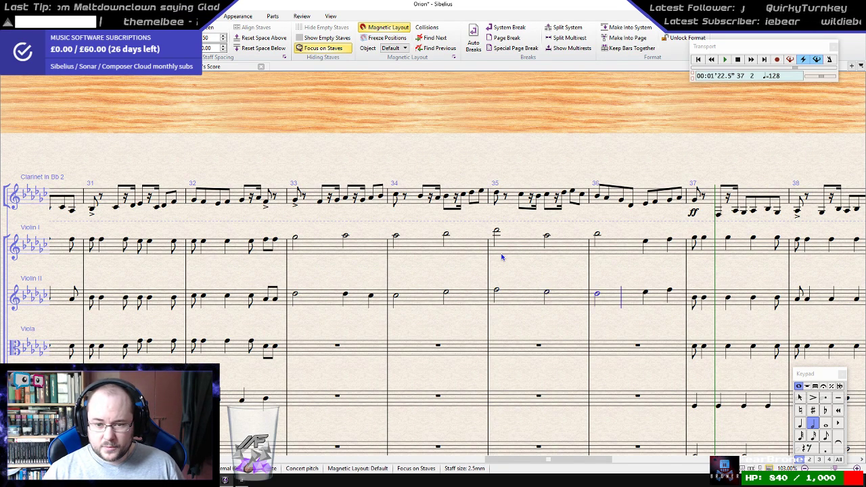
pyautogui.press('4')
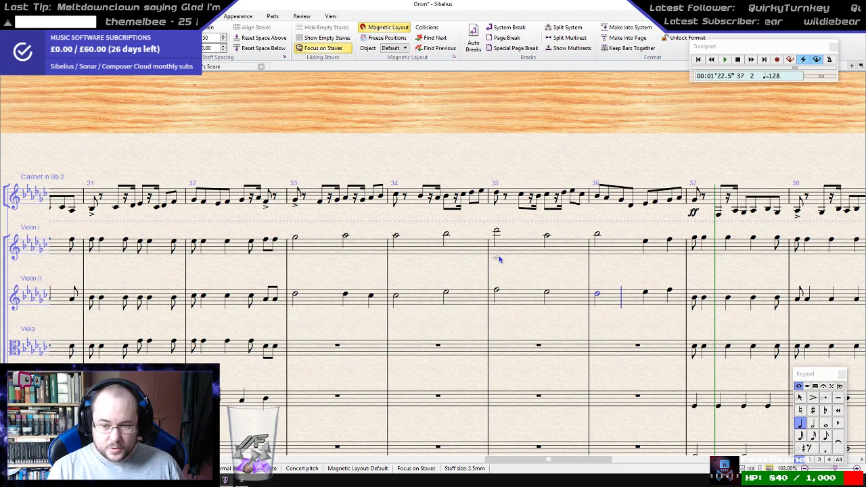
pyautogui.press('c')
pyautogui.press('d')
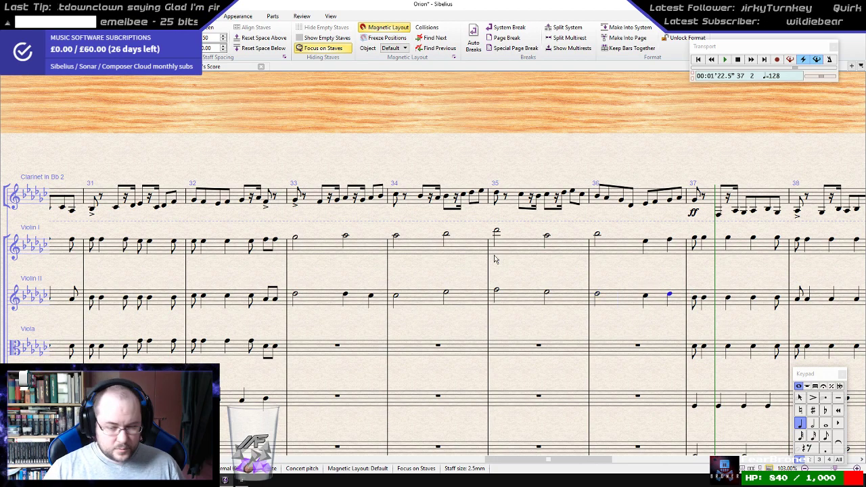
# - Play back Violin I and Violin II together from bar 33 to check the two-part harmony
pyautogui.click(323, 257)
pyautogui.keyDown('shift'); pyautogui.click(320, 300); pyautogui.keyUp('shift')
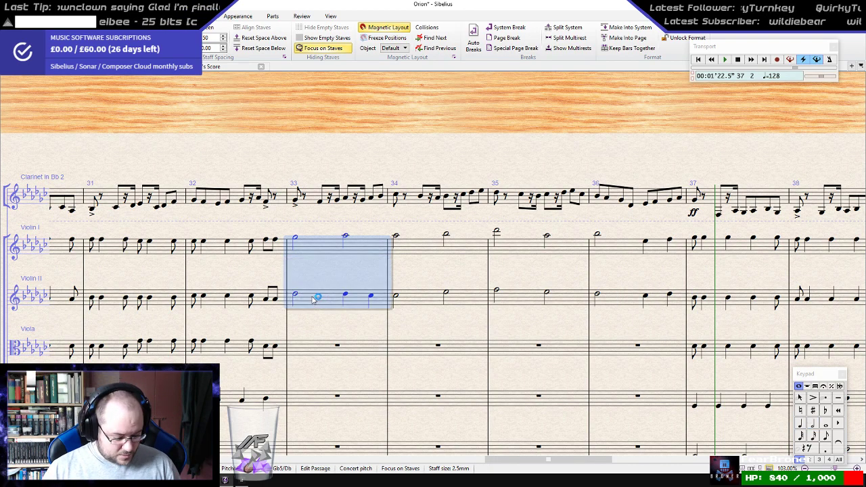
pyautogui.scroll(-3, 313, 297)
pyautogui.press('space')
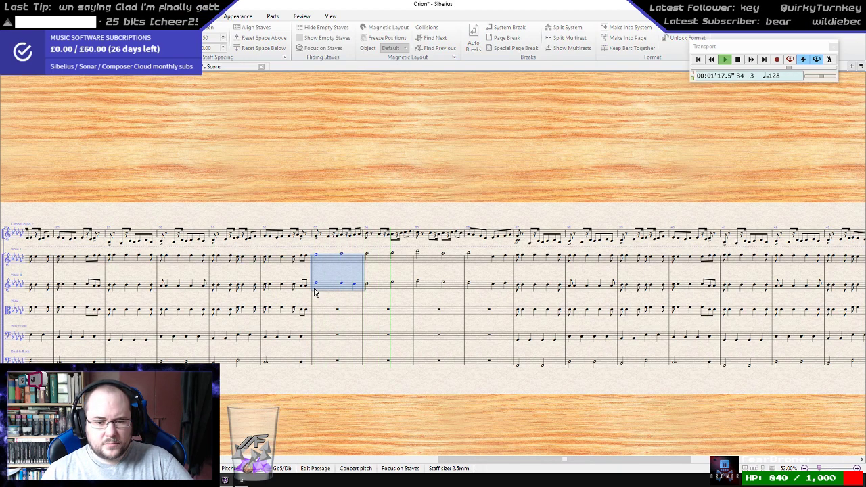
pyautogui.press('space')
pyautogui.scroll(3, 433, 308)
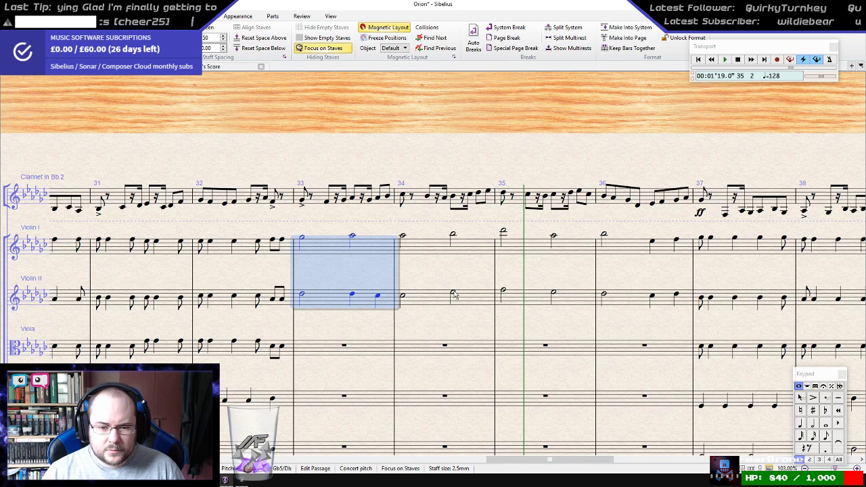
pyautogui.press('space')
pyautogui.scroll(-3, 445, 289)
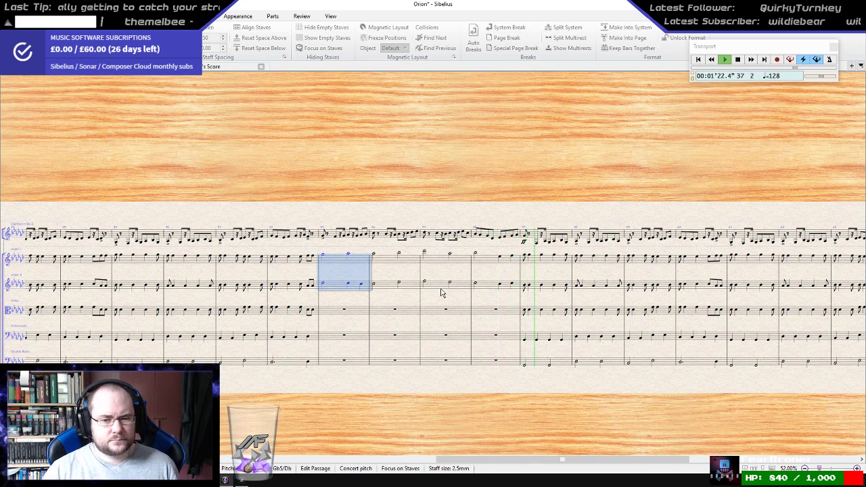
pyautogui.press('space')
# - Enter a half note D at the start of Viola's bar 33 and lower Violin II's first half note there to B
pyautogui.click(352, 345)
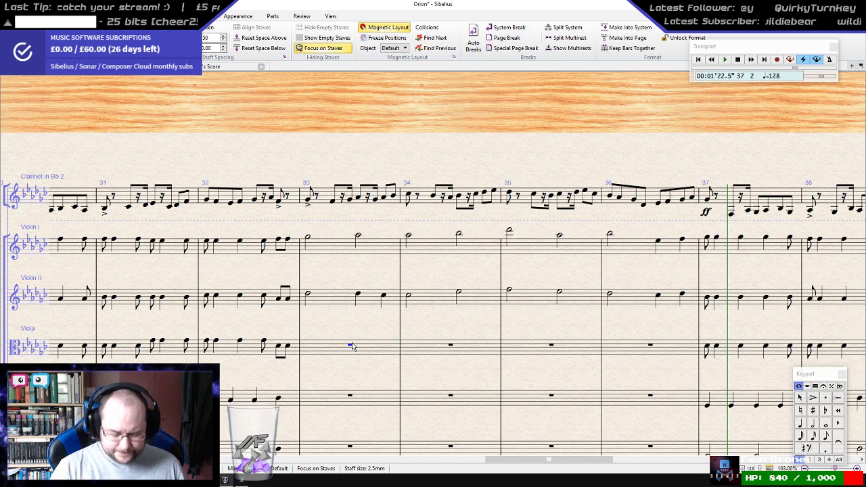
pyautogui.press('KP_5')
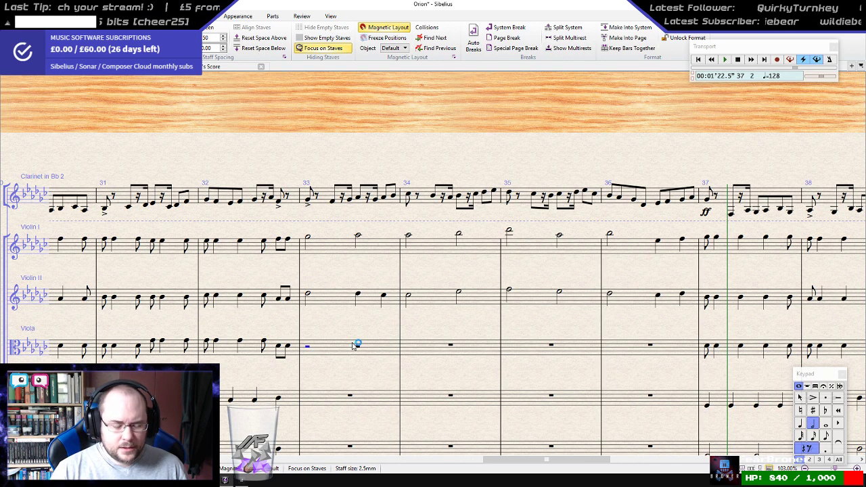
pyautogui.press('c')
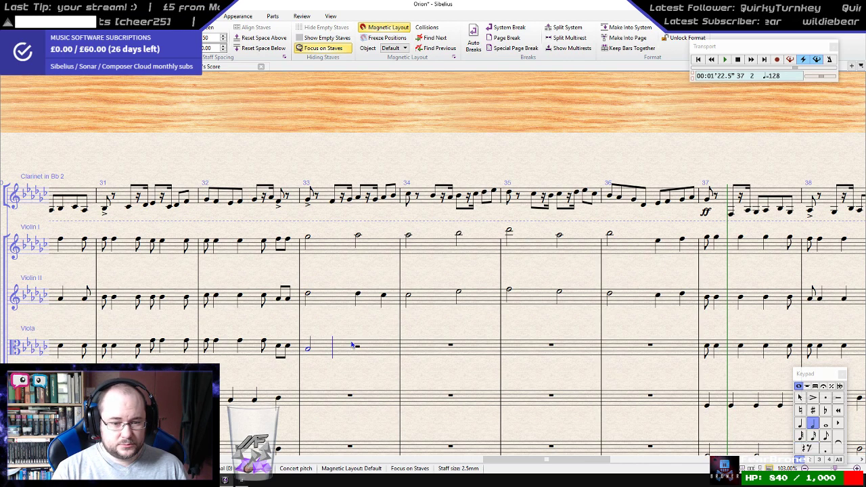
pyautogui.hotkey('ctrl', 'Up')
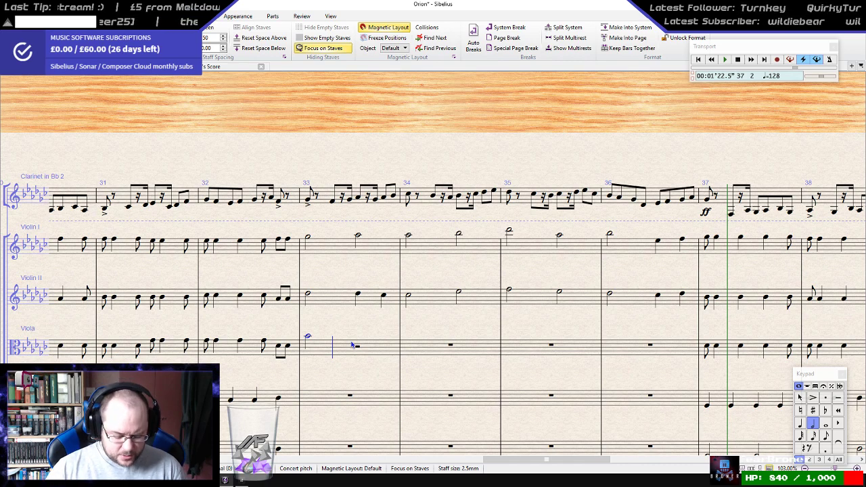
pyautogui.hotkey('ctrl', 'Down')
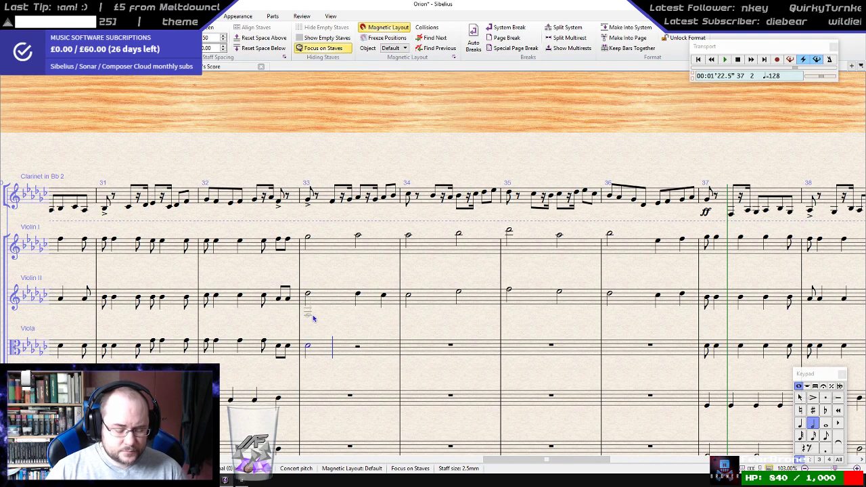
pyautogui.click(319, 297)
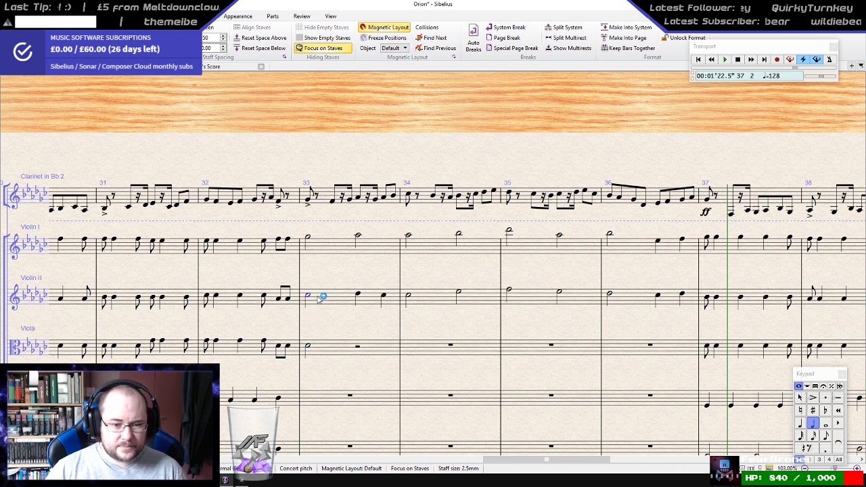
# - Continue the Viola part with half note E in bar 33's second half and half notes E and G in bar 34
pyautogui.click(308, 348)
pyautogui.press('n')
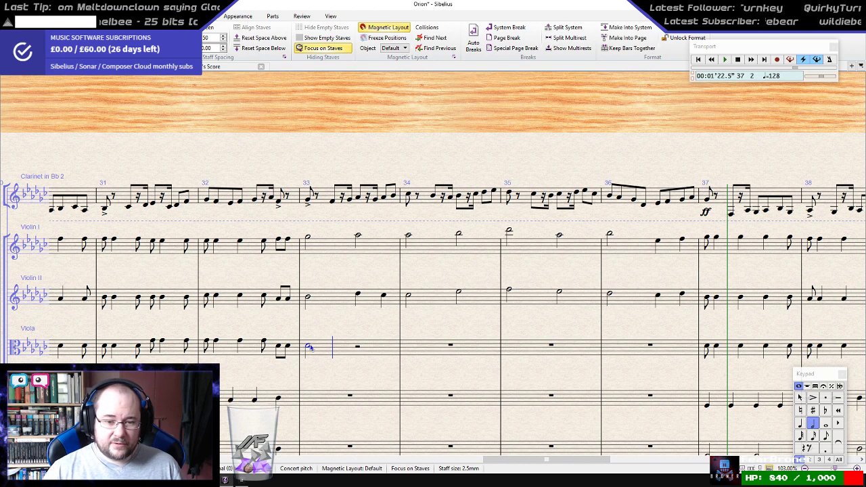
pyautogui.press('c')
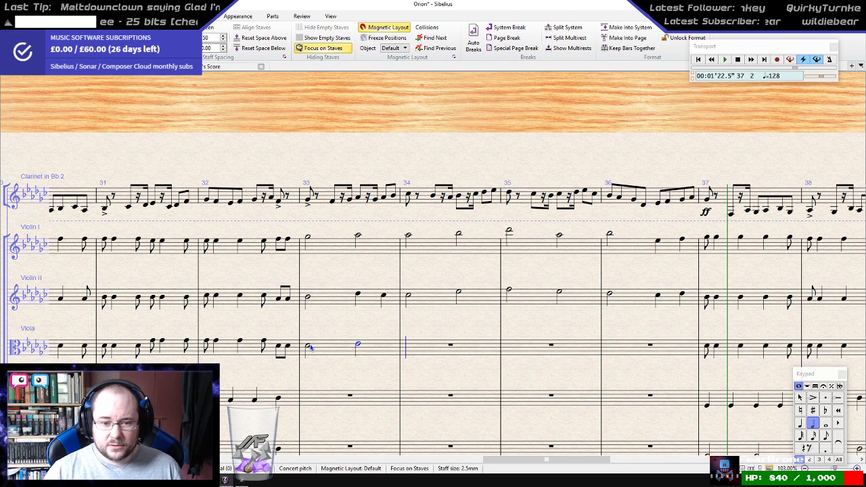
pyautogui.press('c')
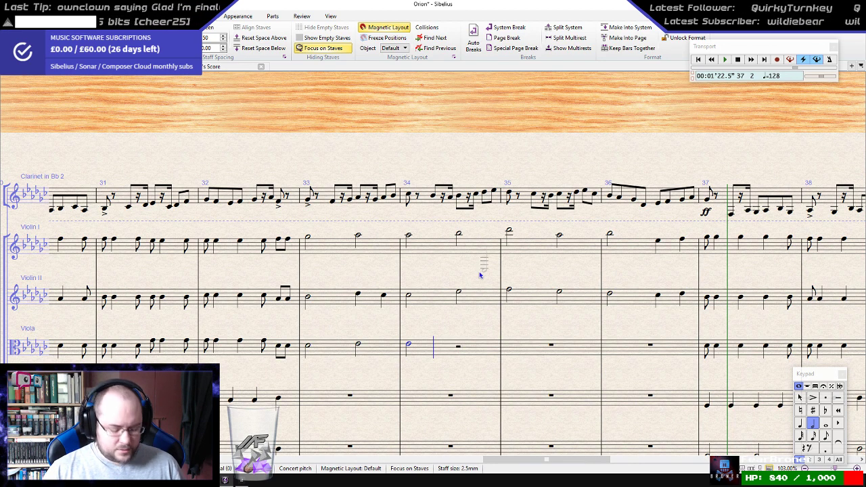
pyautogui.press('e')
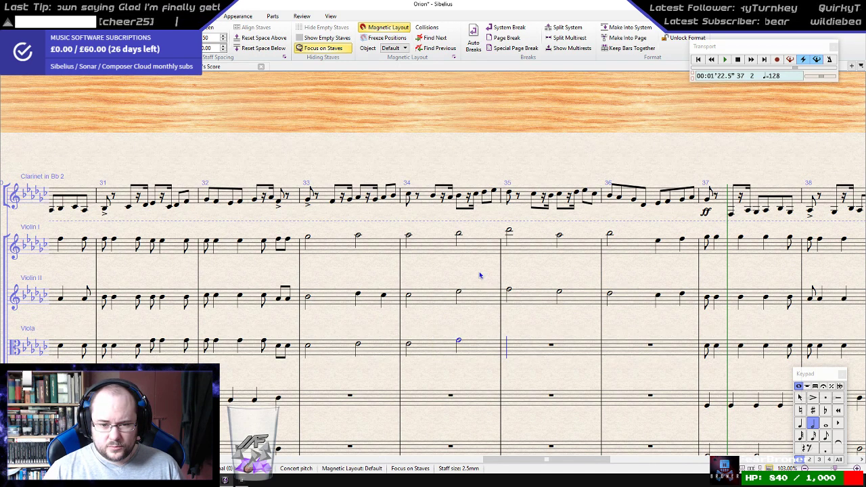
# - Fill Viola's bar 35 with half note A and the half note C on the middle line
pyautogui.press('c')
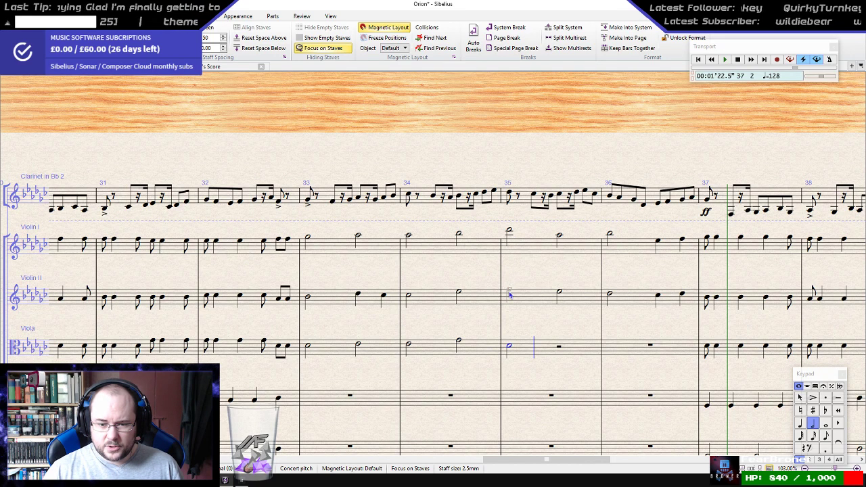
pyautogui.press('Up')
pyautogui.press('Up')
pyautogui.press('Up')
pyautogui.press('Up')
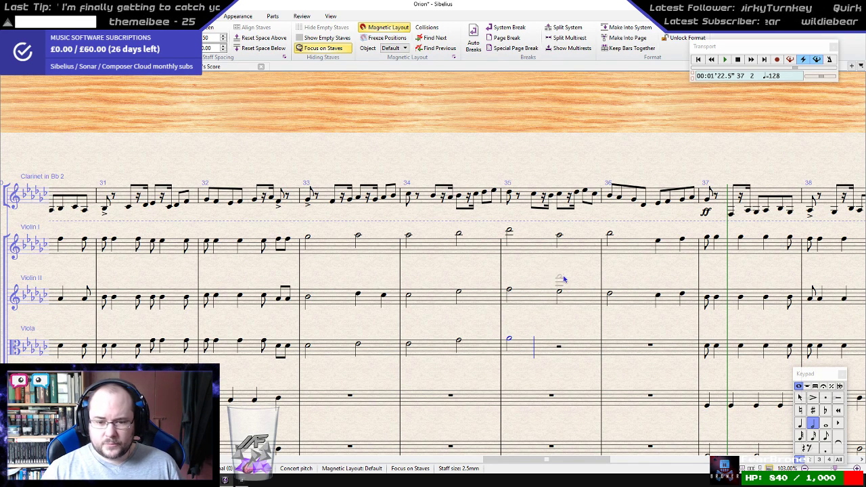
pyautogui.press('c')
pyautogui.hotkey('ctrl', 'Down')
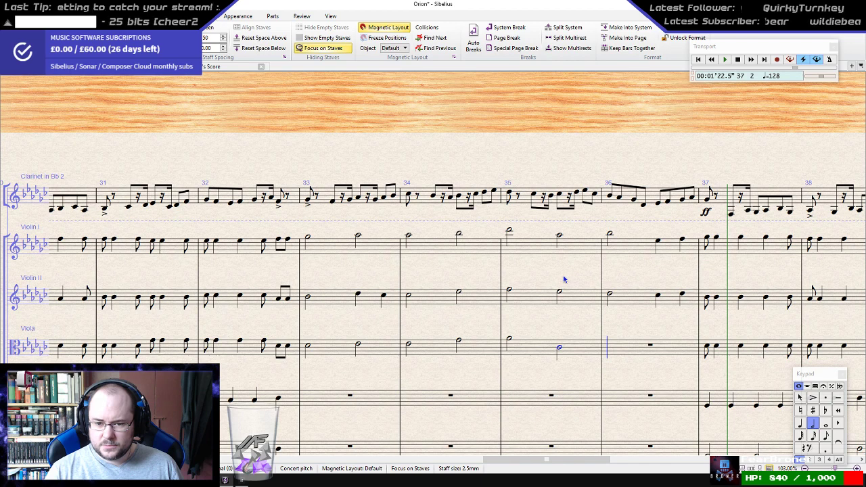
# - Fill Viola's bar 36 with half note G, one octave above its low G, and two quarter notes A
pyautogui.press('g')
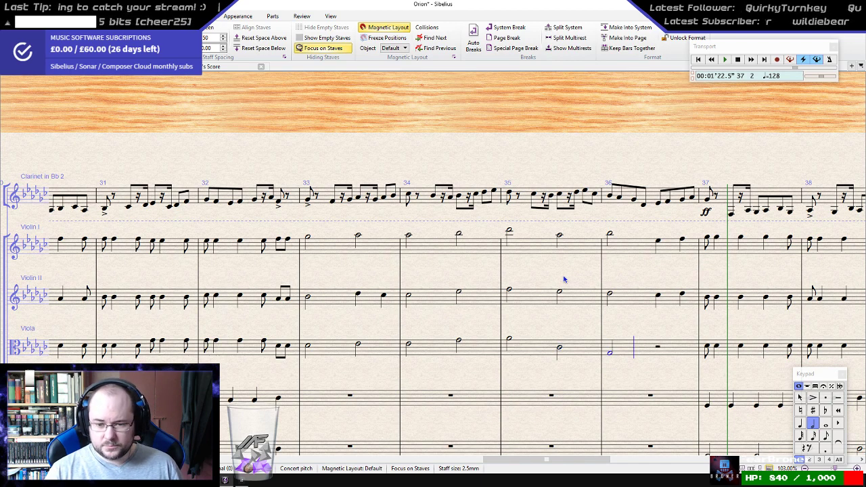
pyautogui.hotkey('ctrl', 'Up')
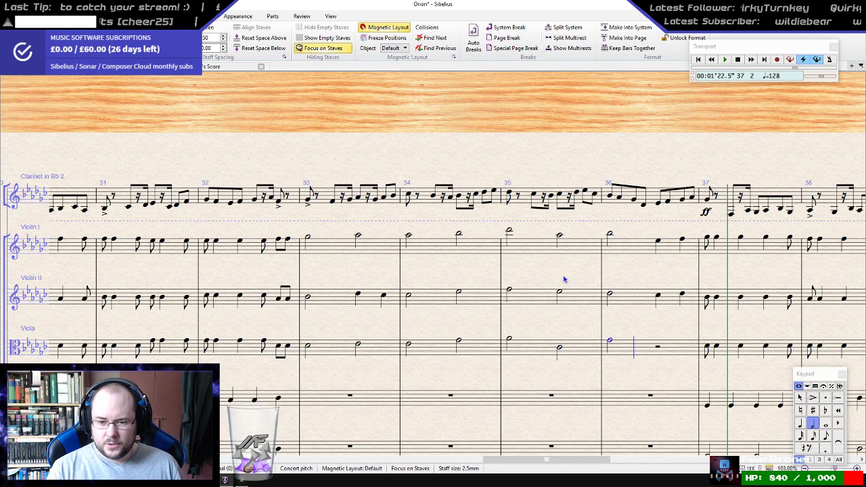
pyautogui.press('KP_3')
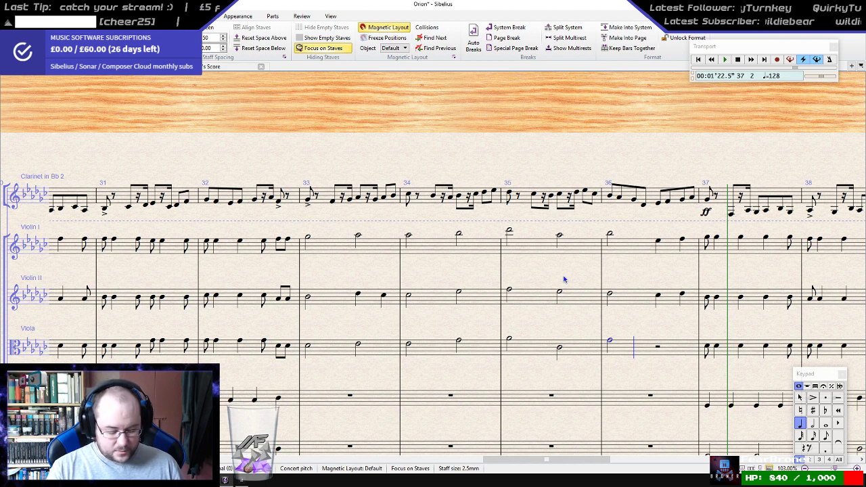
pyautogui.press('a')
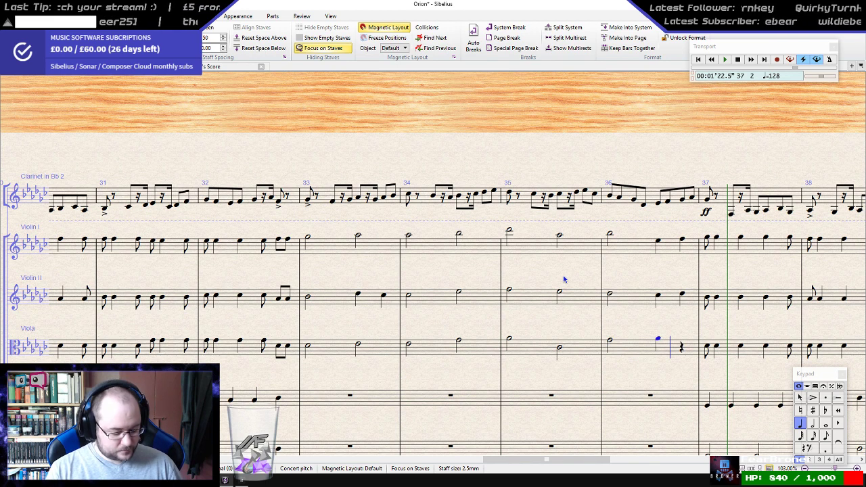
pyautogui.press('g')
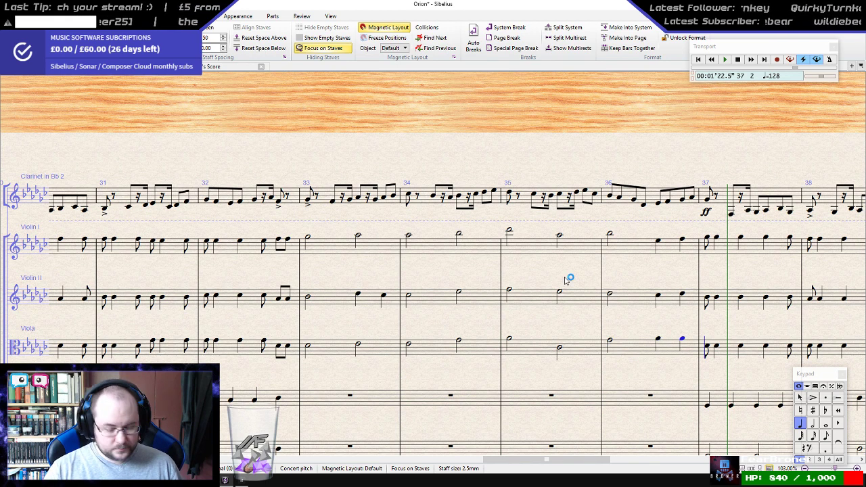
# - Play back Violin I, Violin II and Viola together from bar 33 to check the three-part harmony
pyautogui.click(350, 252)
pyautogui.keyDown('shift'); pyautogui.click(323, 353); pyautogui.keyUp('shift')
pyautogui.press('p')
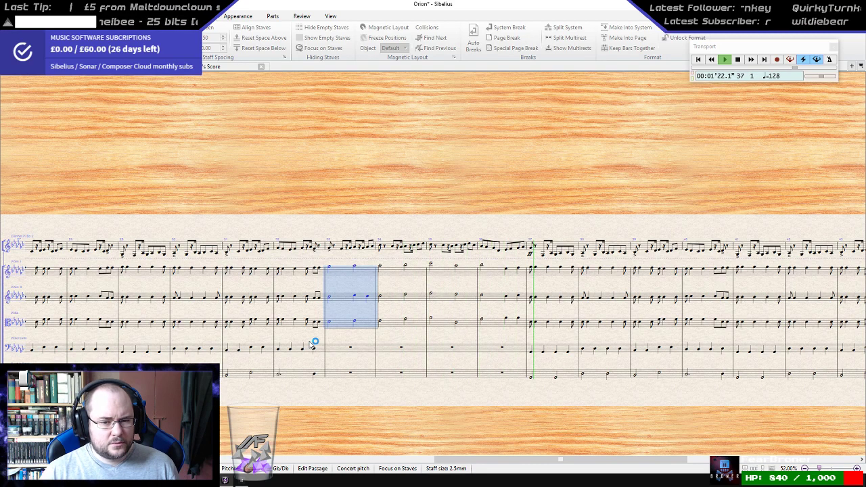
pyautogui.press('space')
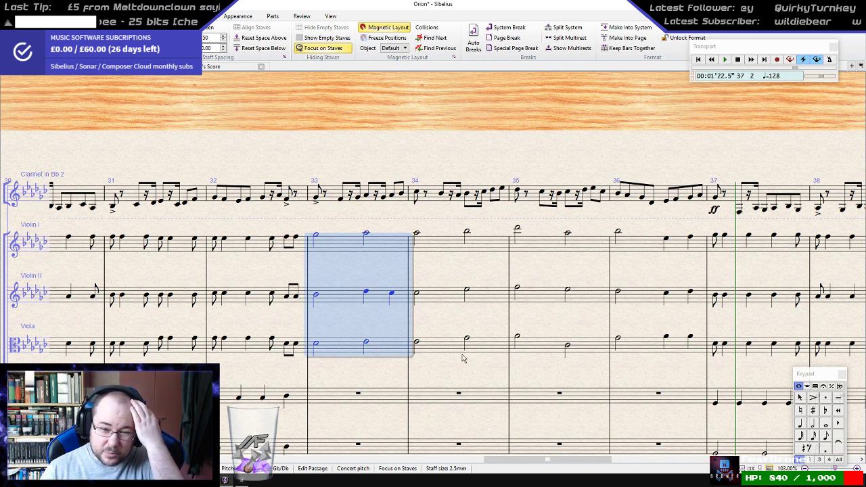
pyautogui.click(489, 373)
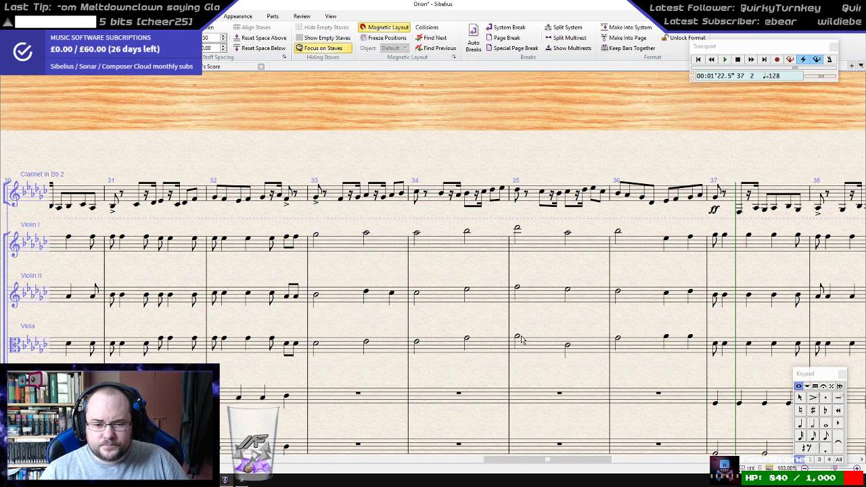
# - In bar 34's second half, lower the Viola half note to E and raise the Violin II half note to G
pyautogui.click(470, 340)
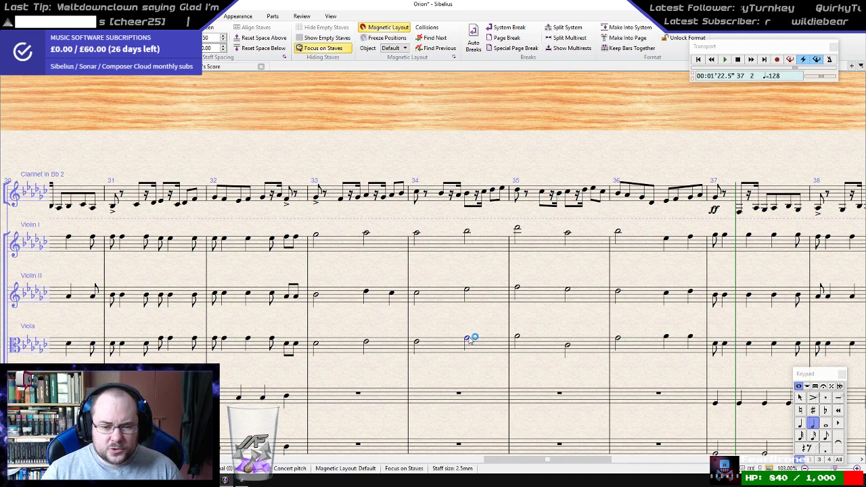
pyautogui.click(417, 343)
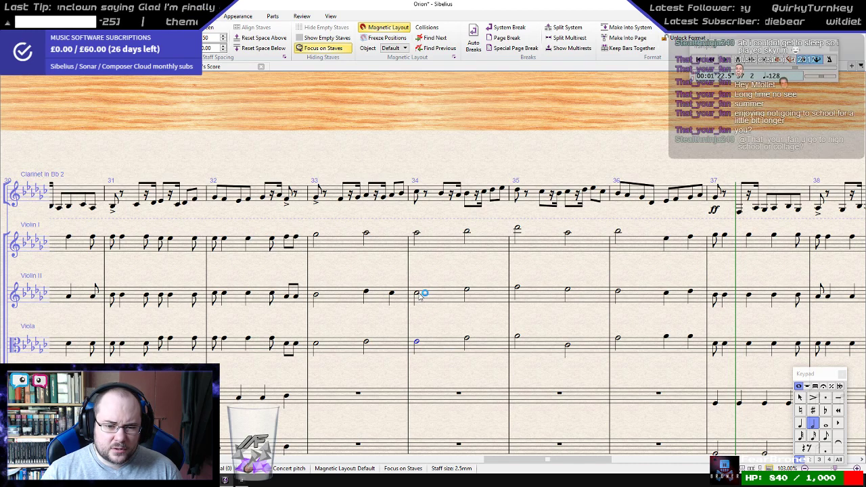
pyautogui.click(467, 339)
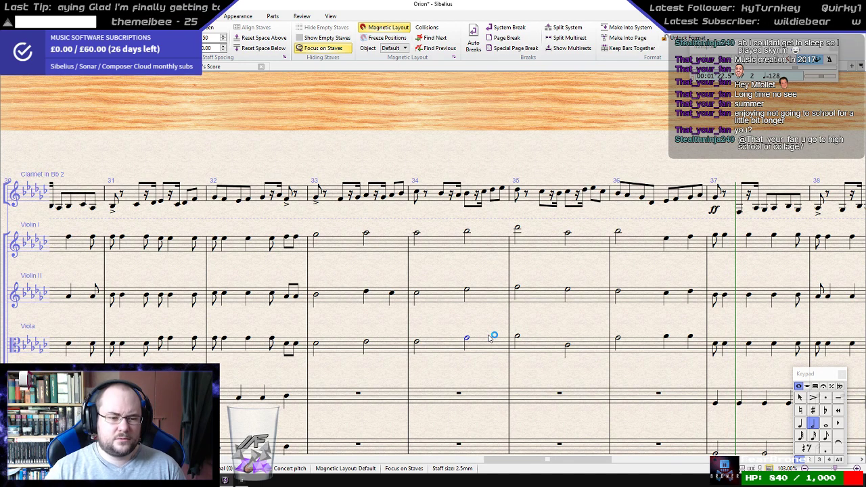
pyautogui.press('Down')
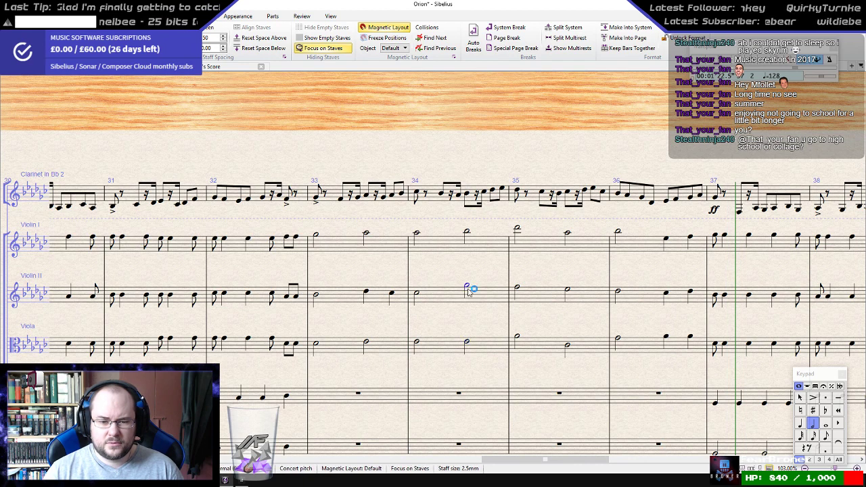
# - Play back the three upper string parts from bar 33 to check the revoiced chord in bar 34
pyautogui.click(441, 343)
pyautogui.keyDown('shift'); pyautogui.click(333, 242); pyautogui.keyUp('shift')
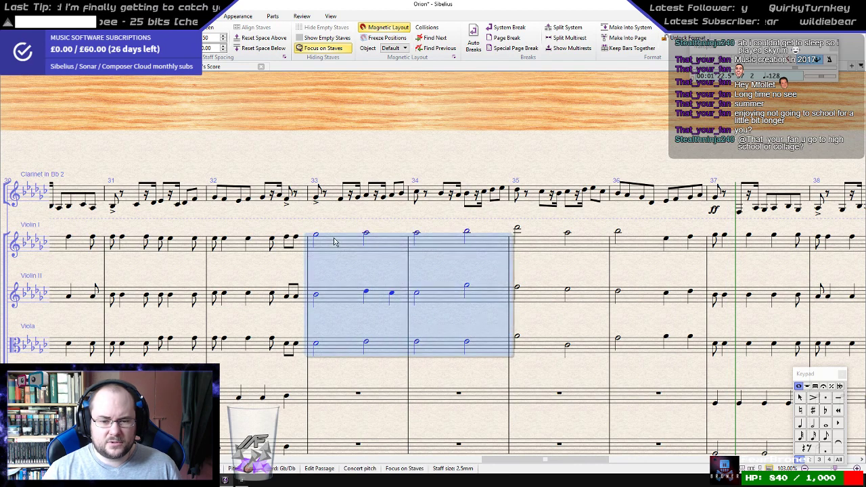
pyautogui.hotkey('ctrl', '-')
pyautogui.press('p')
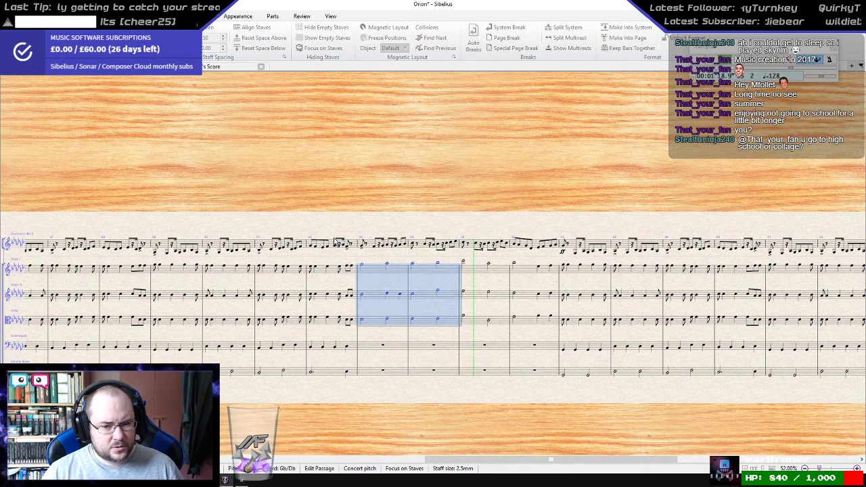
pyautogui.hotkey('ctrl', '+')
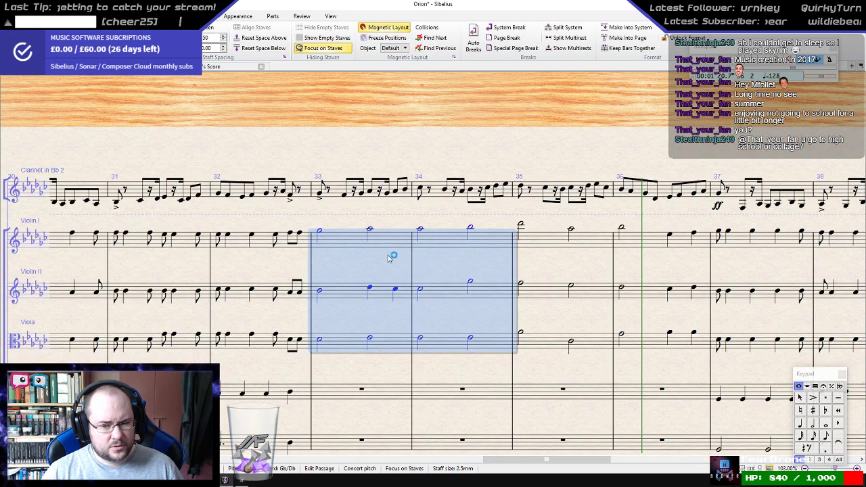
# - Raise Viola's second half note in bar 35 by an octave to the C above the staff
pyautogui.click(570, 341)
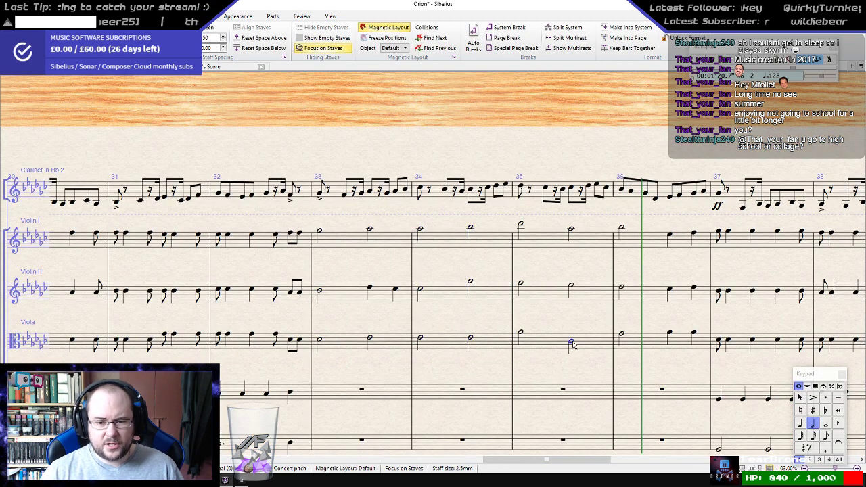
pyautogui.press('Up')
pyautogui.press('Up')
pyautogui.press('Up')
pyautogui.press('Up')
pyautogui.press('Up')
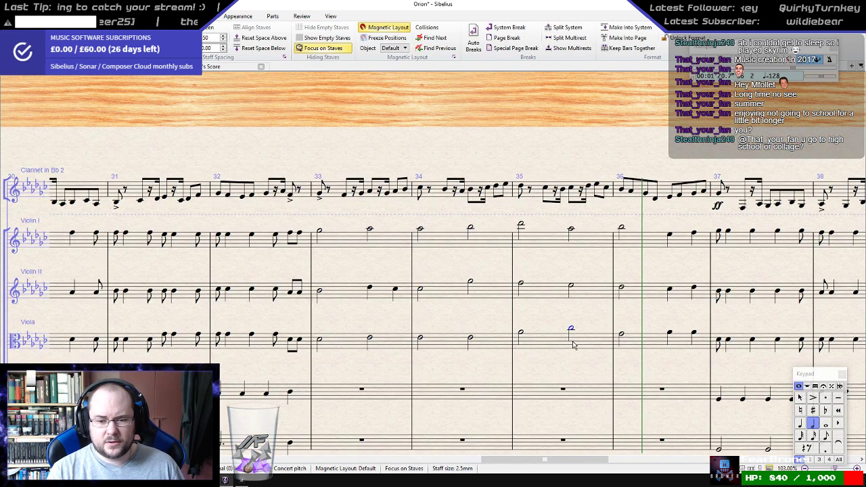
# - Play back Violin I, Violin II and Viola from bar 33 through bar 36 to check the raised Viola note
pyautogui.click(399, 343)
pyautogui.keyDown('shift'); pyautogui.click(346, 242); pyautogui.keyUp('shift')
pyautogui.hotkey('ctrl', '-')
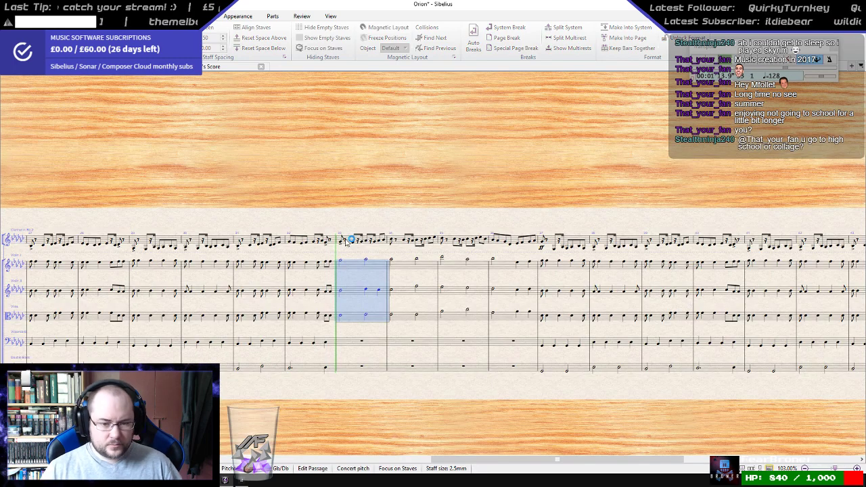
pyautogui.press('p')
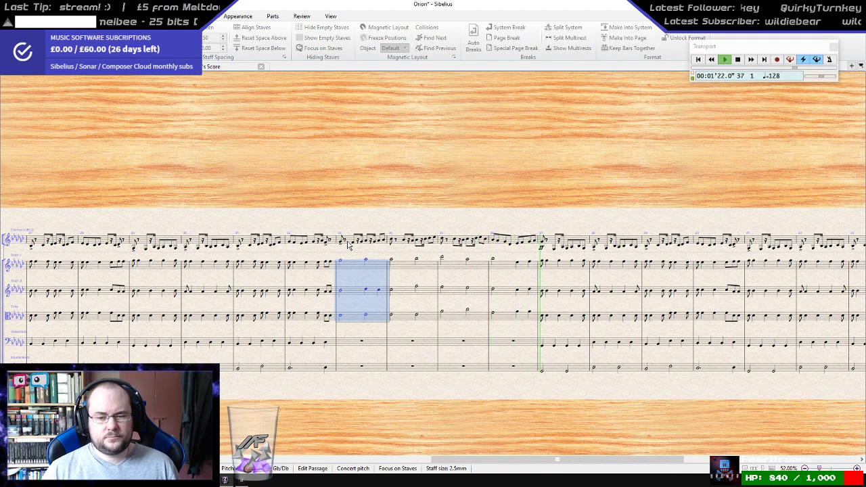
pyautogui.press('space')
# - Enter half notes G and A in bar 33 and A and low E in bar 34 of the Double Bass staff
pyautogui.click(369, 441)
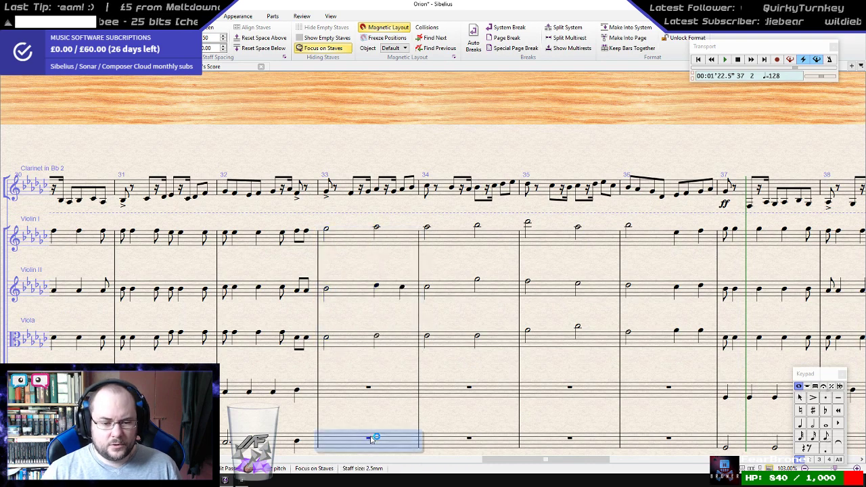
pyautogui.click(370, 439)
pyautogui.press('5')
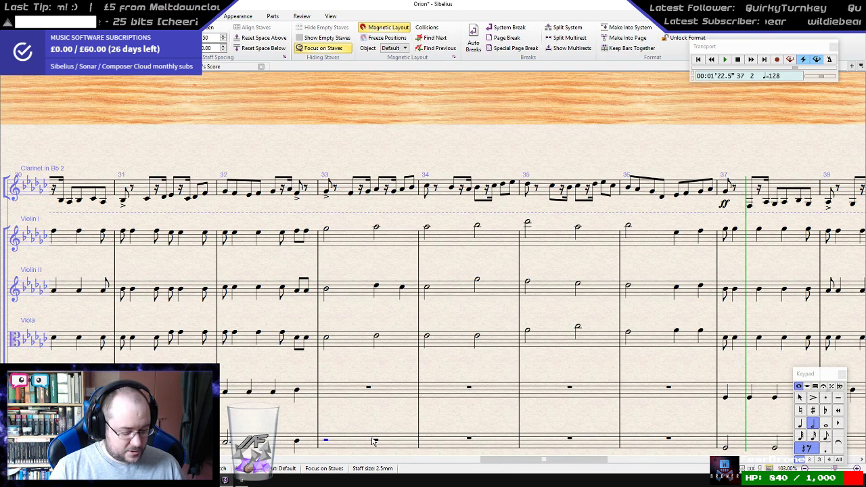
pyautogui.press('g')
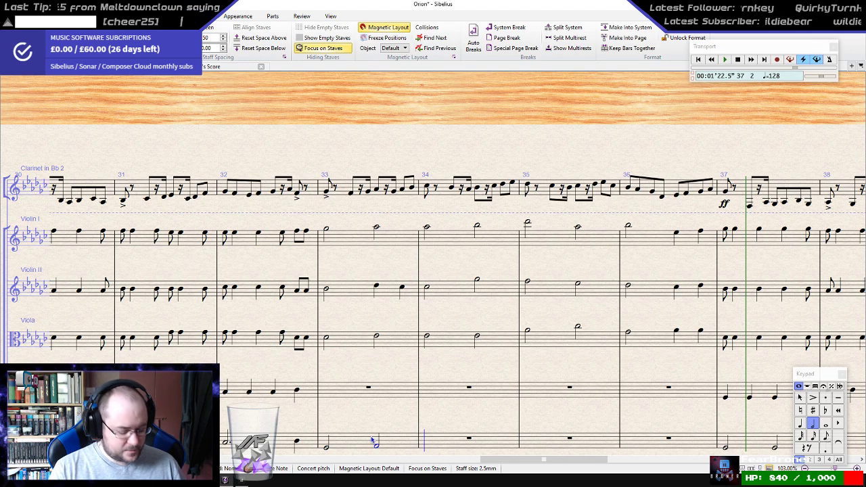
pyautogui.press('BackSpace')
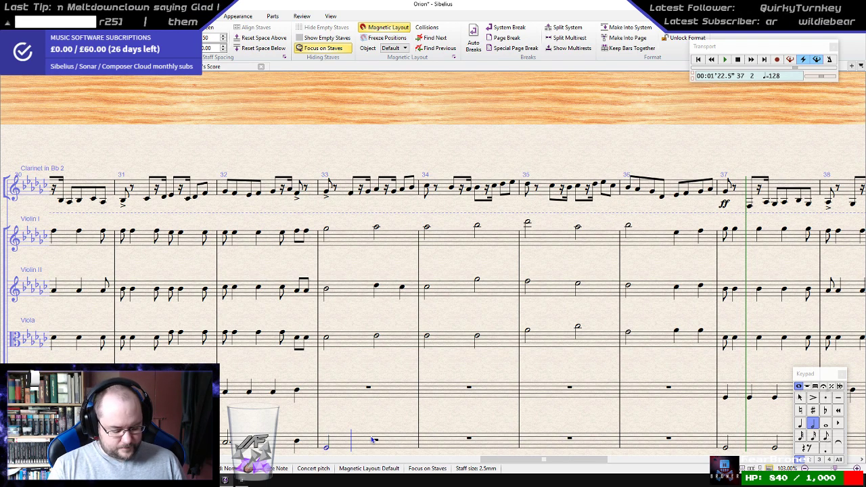
pyautogui.press('g')
pyautogui.press('a')
pyautogui.press('BackSpace')
pyautogui.press('BackSpace')
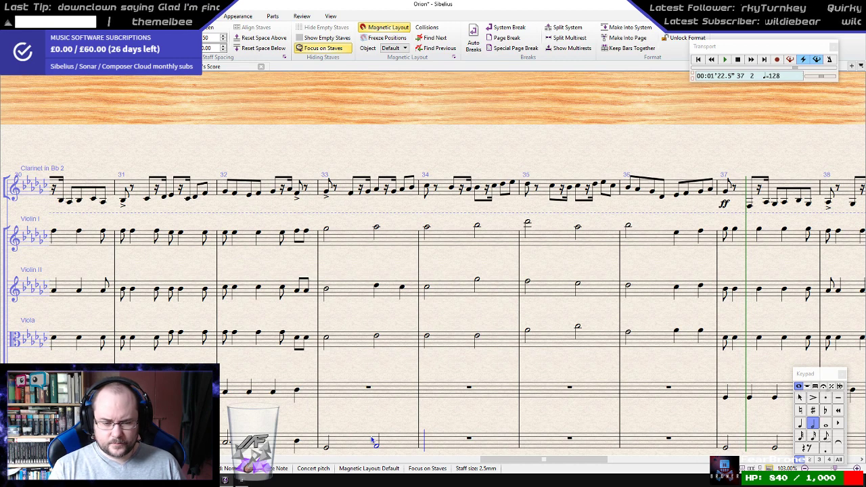
pyautogui.press('f')
pyautogui.press('e')
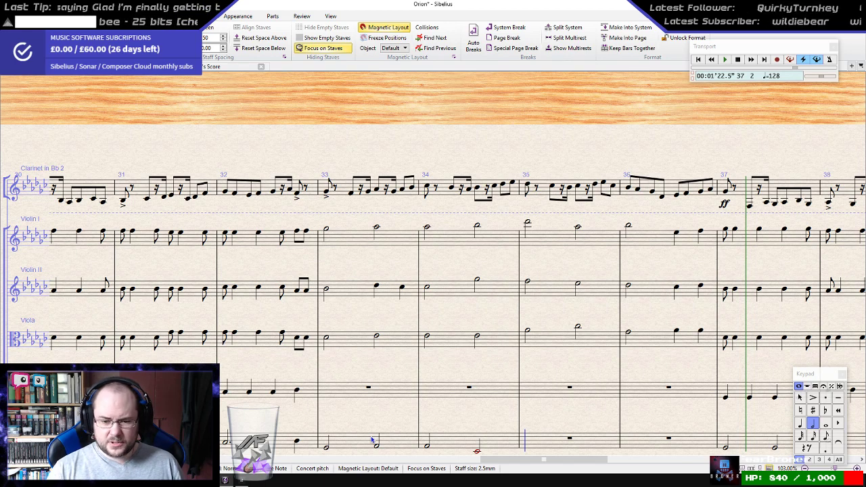
# - Enter half notes D and E in bar 35 of the Double Bass staff
pyautogui.scroll(-2, 374, 403)
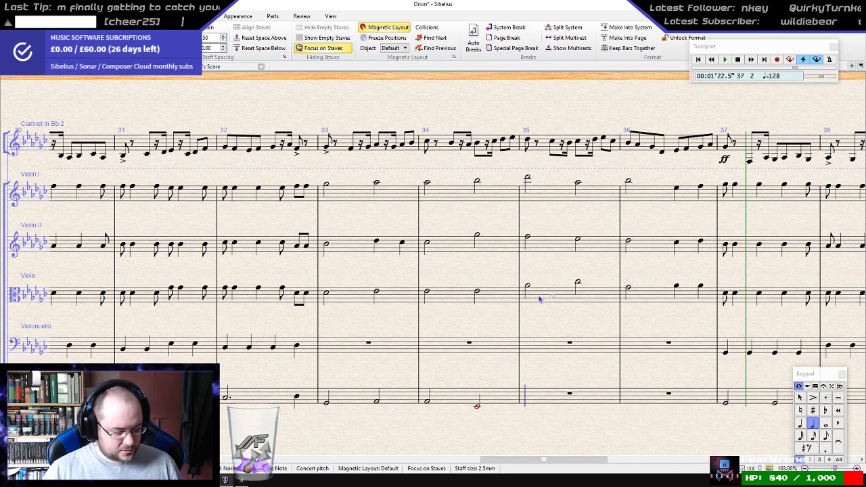
pyautogui.press('d')
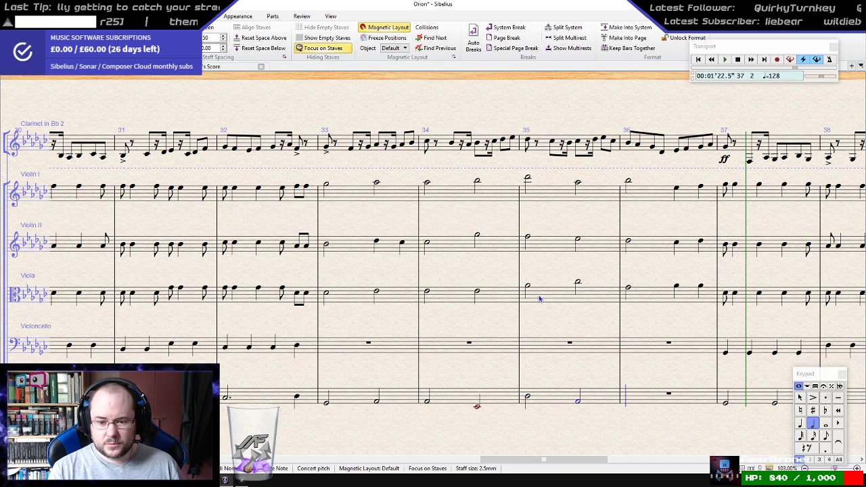
pyautogui.press('Up')
pyautogui.press('Up')
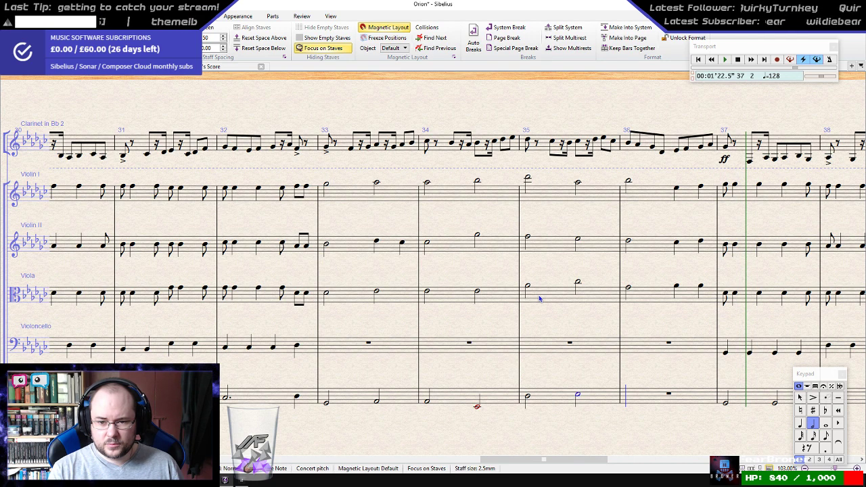
# - Fill bar 36 of the Double Bass staff with a half note followed by quarter notes A and D
pyautogui.press('f')
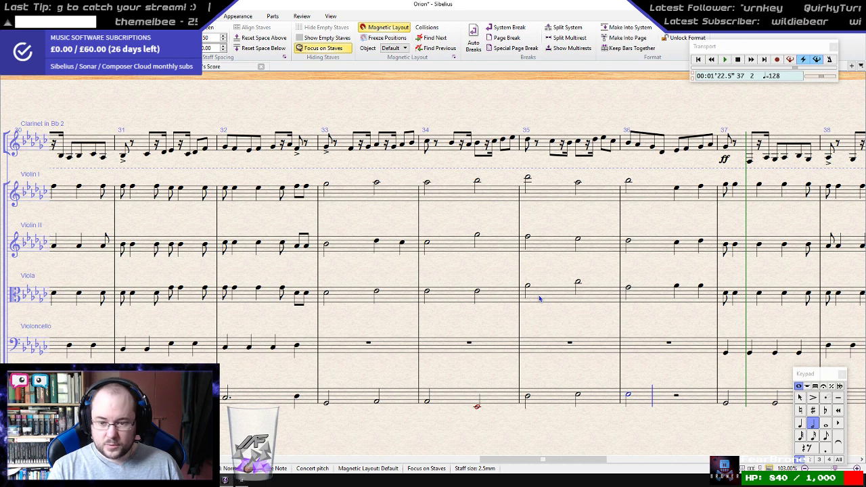
pyautogui.press('4')
pyautogui.press('d')
pyautogui.press('a')
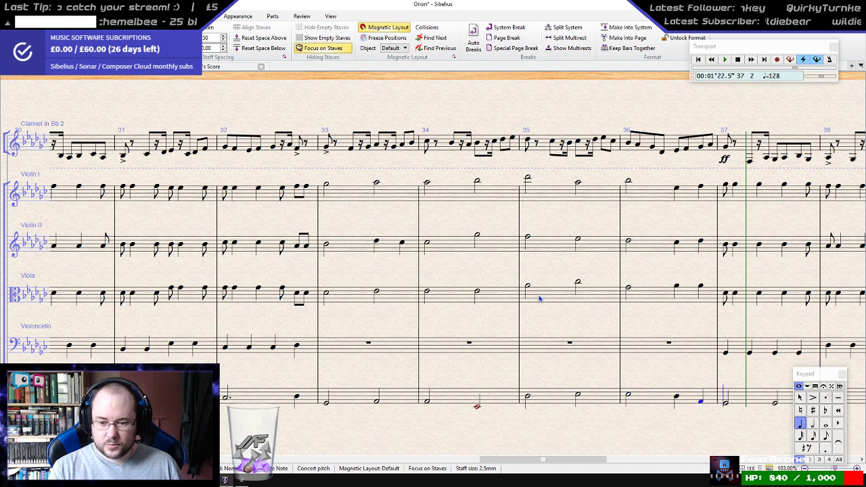
pyautogui.press('Left')
pyautogui.press('Up')
pyautogui.press('Up')
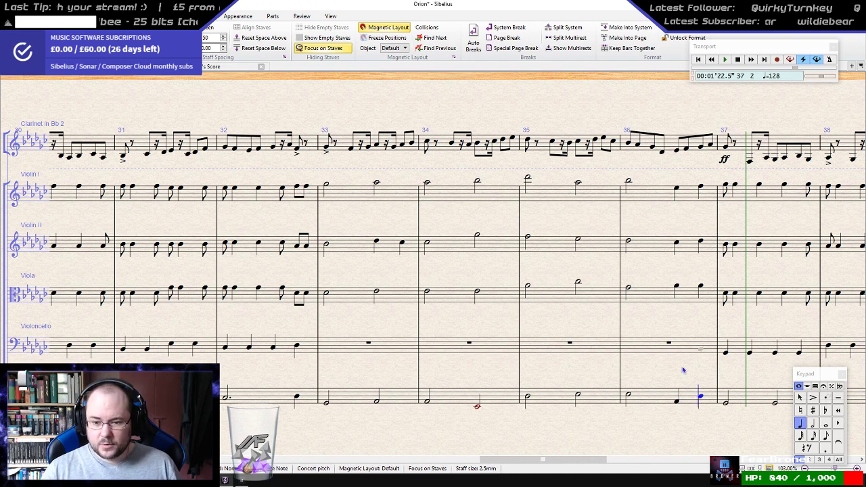
# - Copy the Double Bass passage in bars 33–36 into the same bars of the Violoncello staff
pyautogui.click(684, 395)
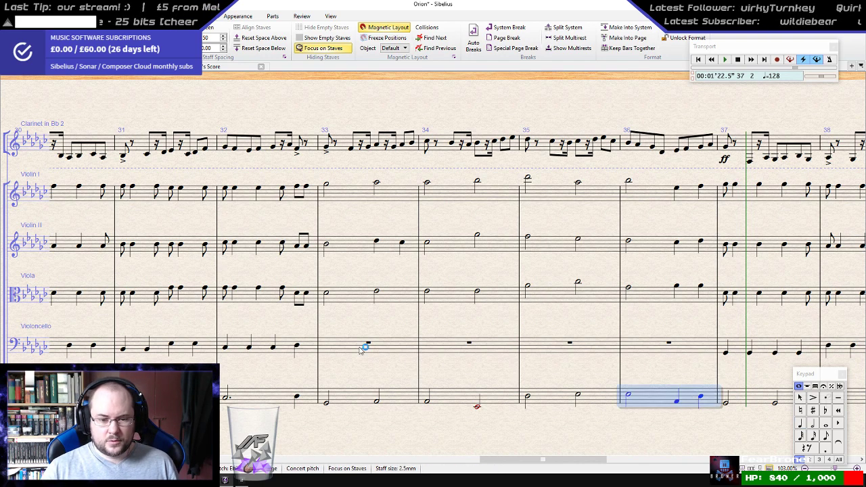
pyautogui.keyDown('shift'); pyautogui.click(357, 390); pyautogui.keyUp('shift')
pyautogui.click(361, 429)
pyautogui.click(398, 398)
pyautogui.keyDown('shift'); pyautogui.click(653, 405); pyautogui.keyUp('shift')
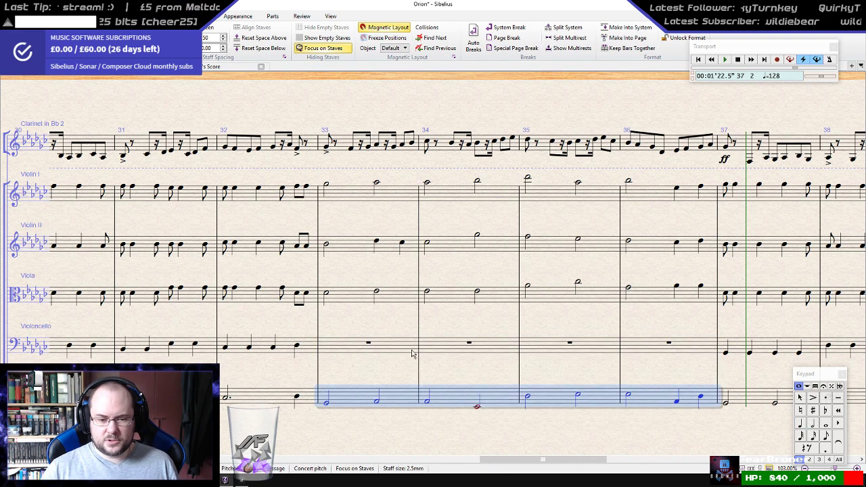
pyautogui.keyDown('alt'); pyautogui.click(335, 350); pyautogui.keyUp('alt')
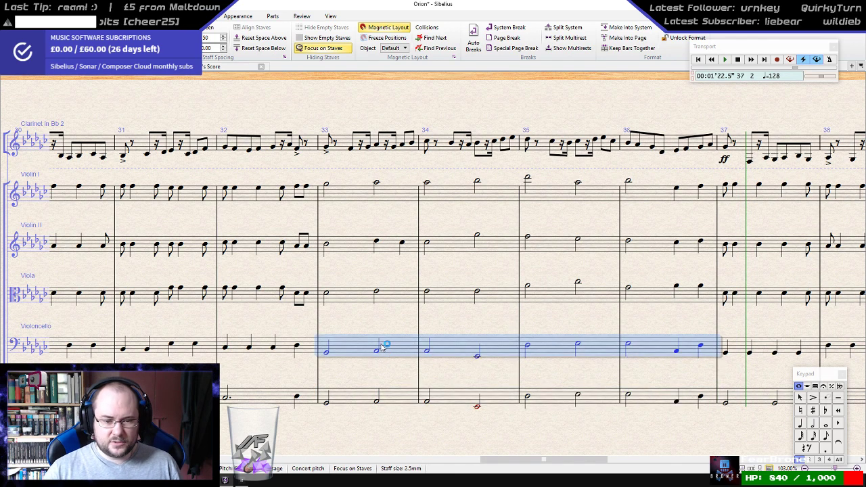
# - Play back the strings from bar 33 into bar 37 to check the new Violoncello and Double Bass parts
pyautogui.click(329, 353)
pyautogui.press('space')
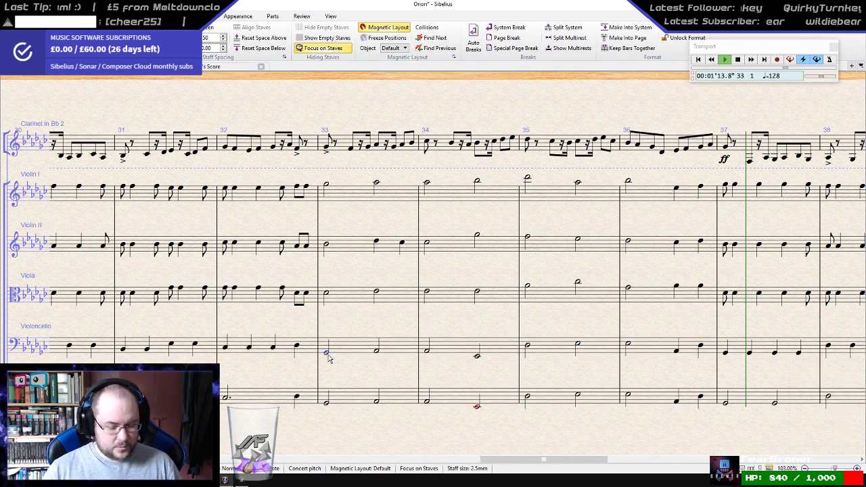
pyautogui.scroll(-3, 328, 358)
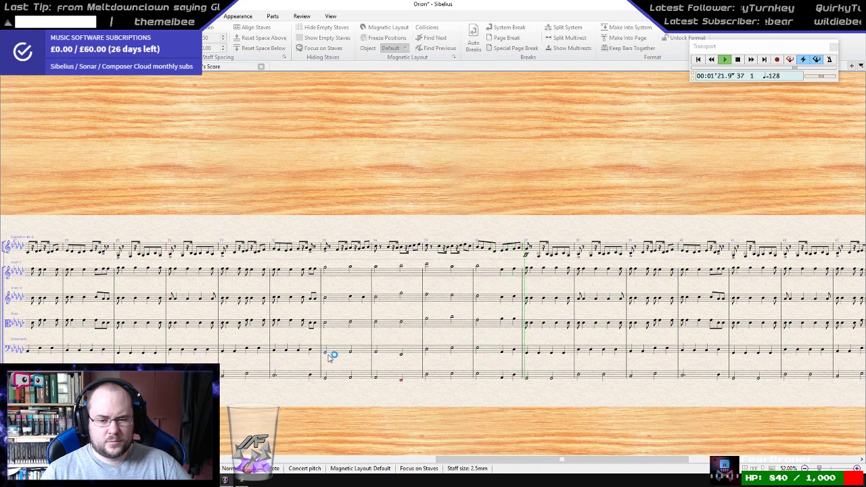
pyautogui.press('space')
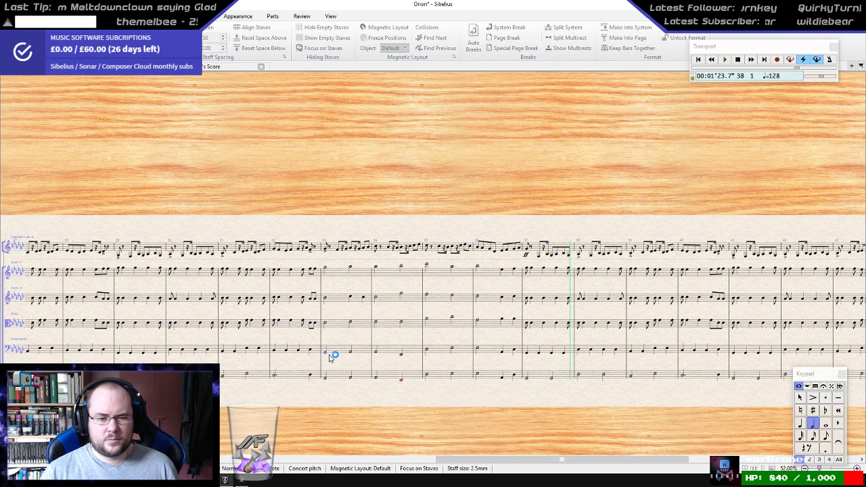
# - Look through the percussion, keyboard, brass and woodwind staves to see which instruments are active or resting in bars 33–36
pyautogui.scroll(3, 329, 357)
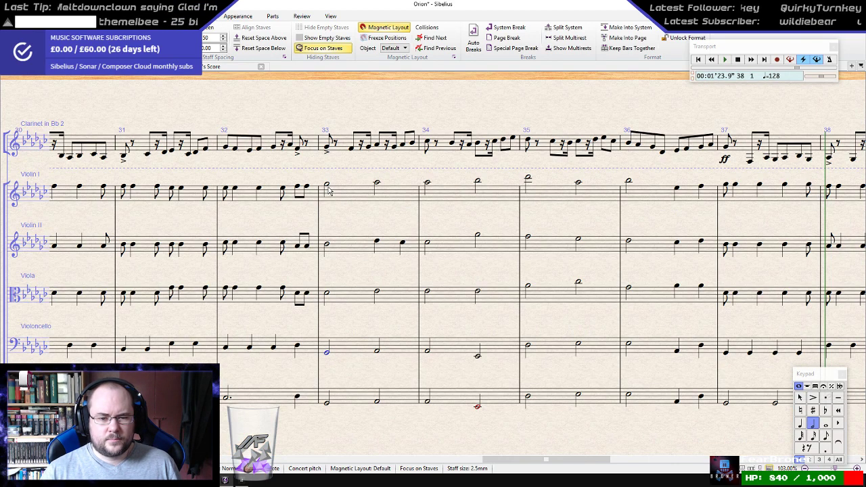
pyautogui.scroll(-6, 336, 184)
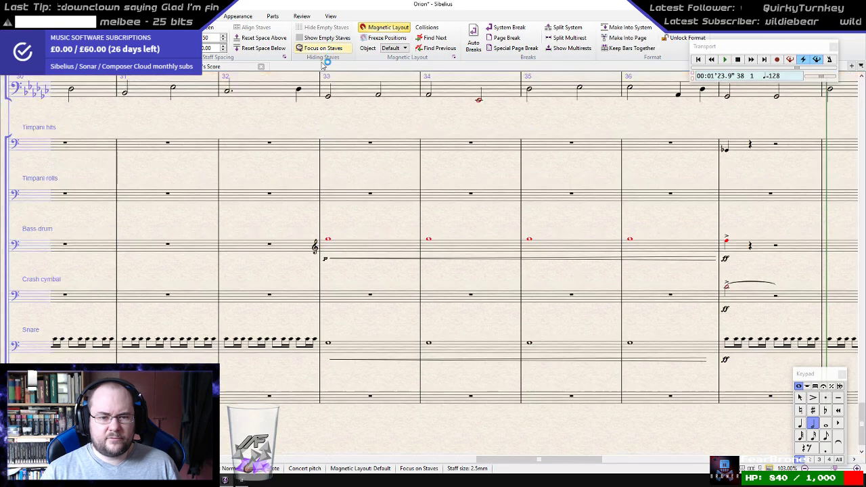
pyautogui.scroll(1, 356, 181)
pyautogui.scroll(11, 353, 176)
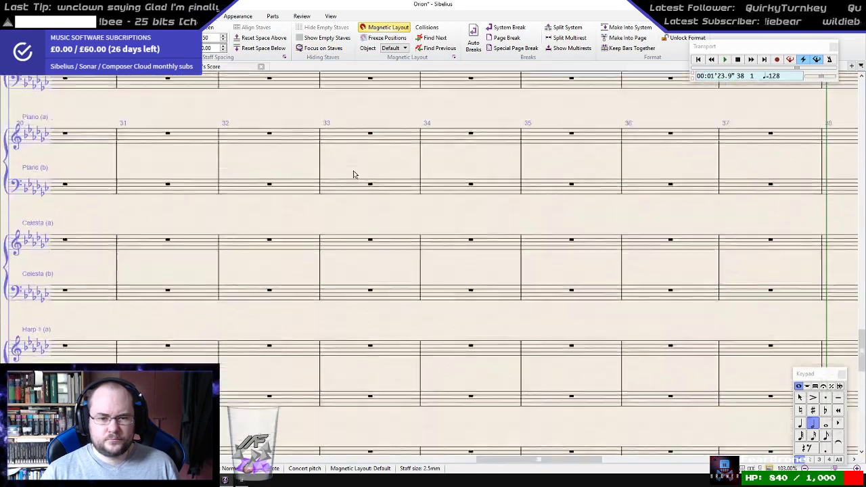
pyautogui.scroll(10, 358, 172)
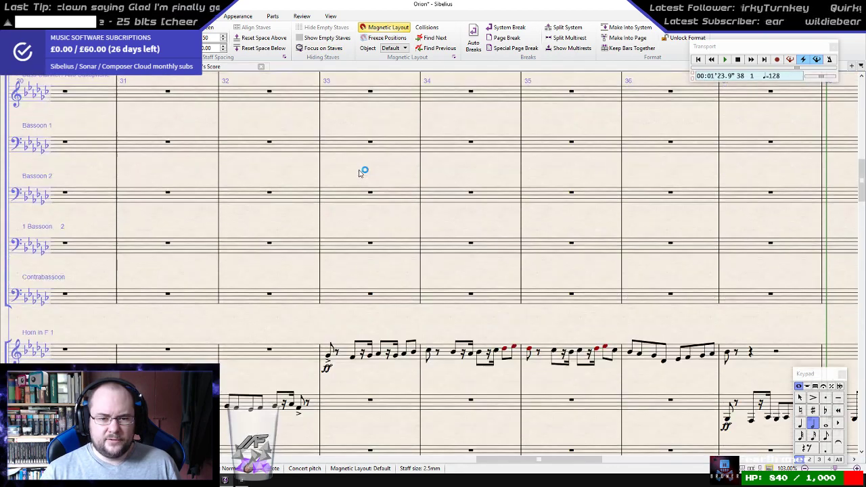
pyautogui.scroll(2, 358, 172)
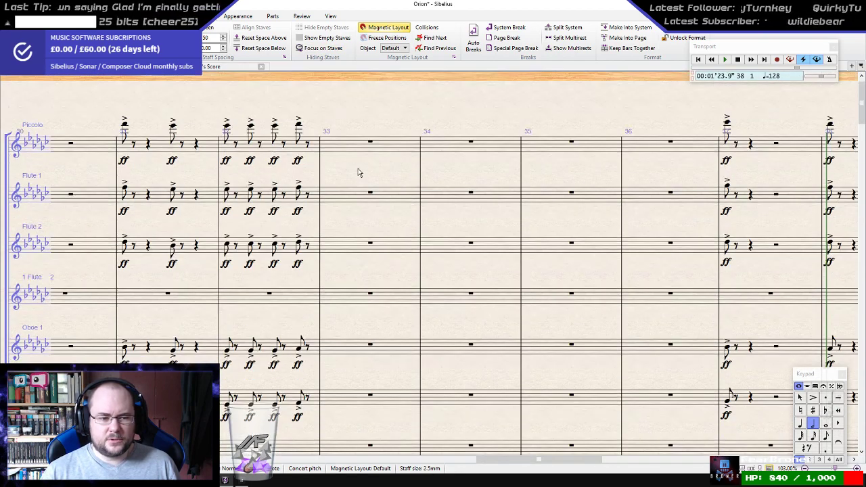
pyautogui.scroll(-1, 393, 252)
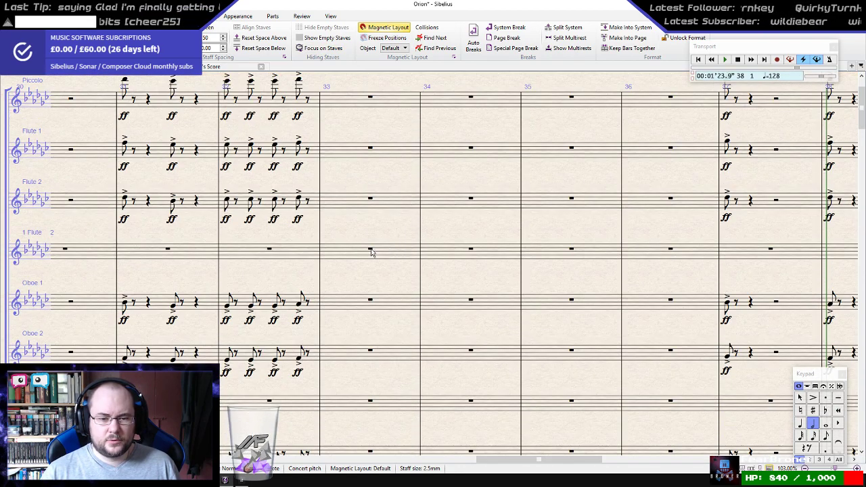
pyautogui.scroll(-5, 396, 228)
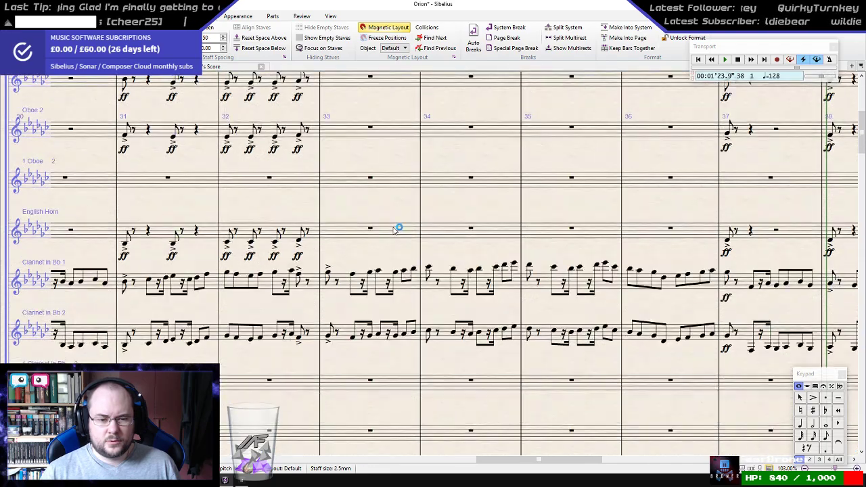
pyautogui.scroll(4, 394, 230)
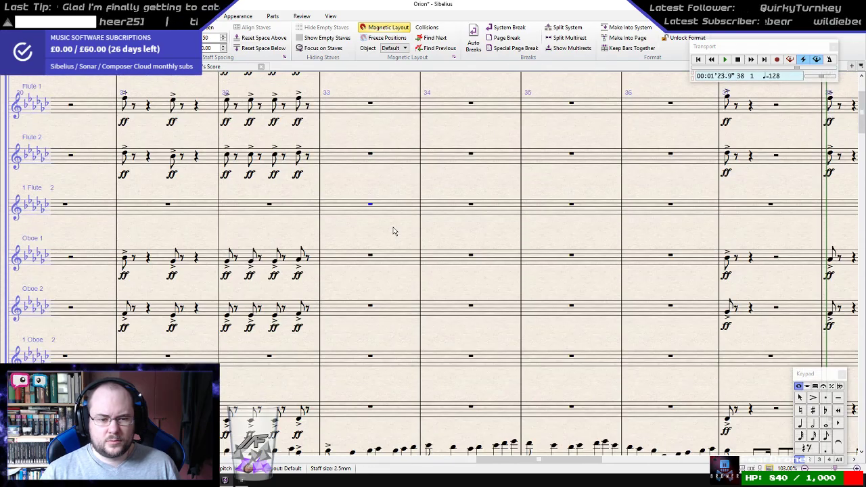
pyautogui.scroll(-2, 393, 231)
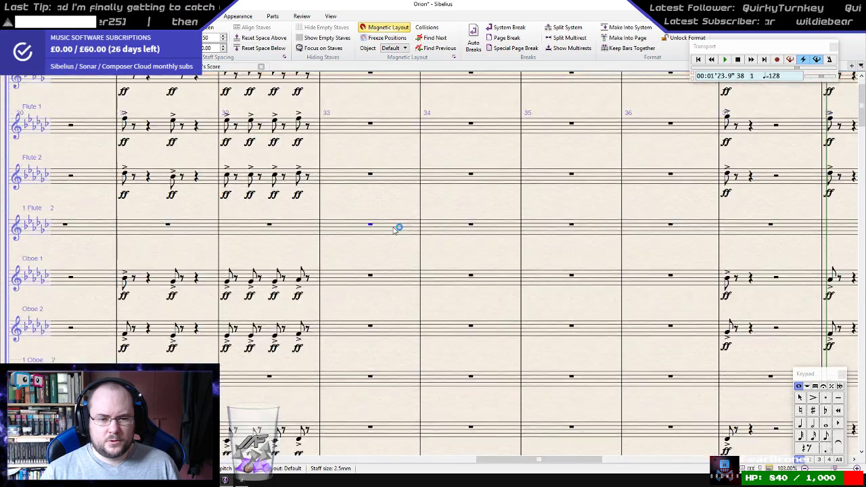
pyautogui.scroll(-6, 271, 167)
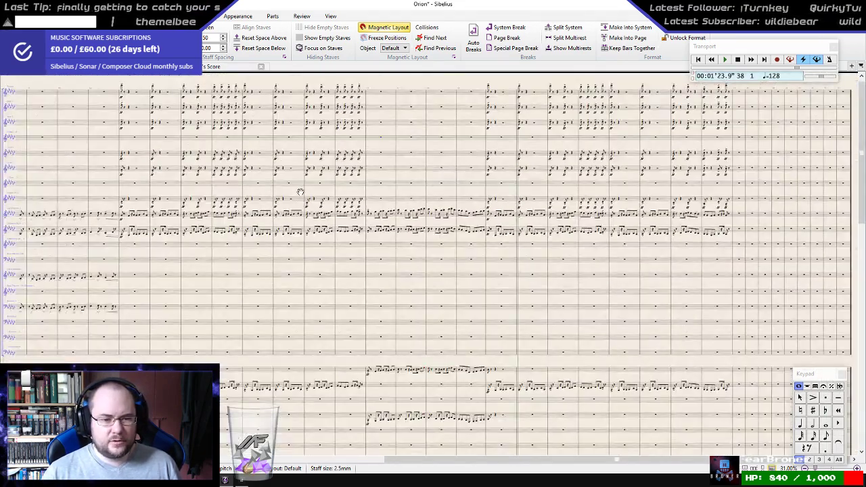
# - Play back the full score from the key-signature change near the beginning through the end of bar 44
pyautogui.moveTo(299, 190); pyautogui.dragTo(572, 179)
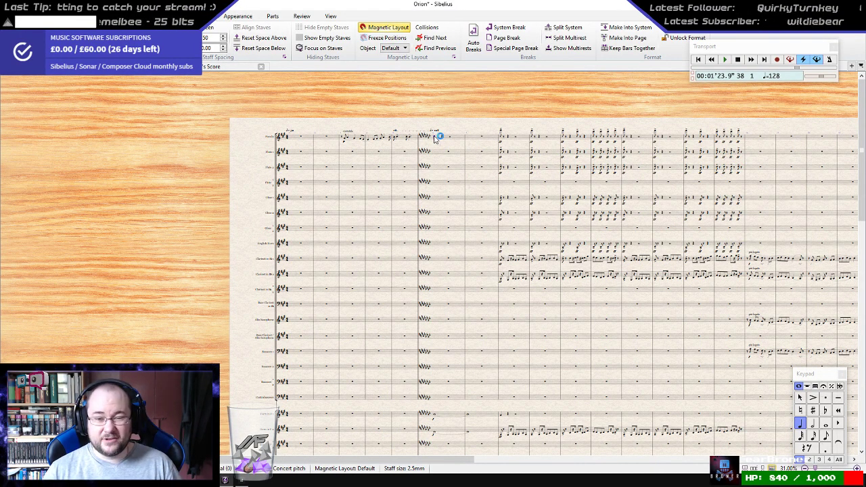
pyautogui.press('p')
pyautogui.scroll(3, 435, 138)
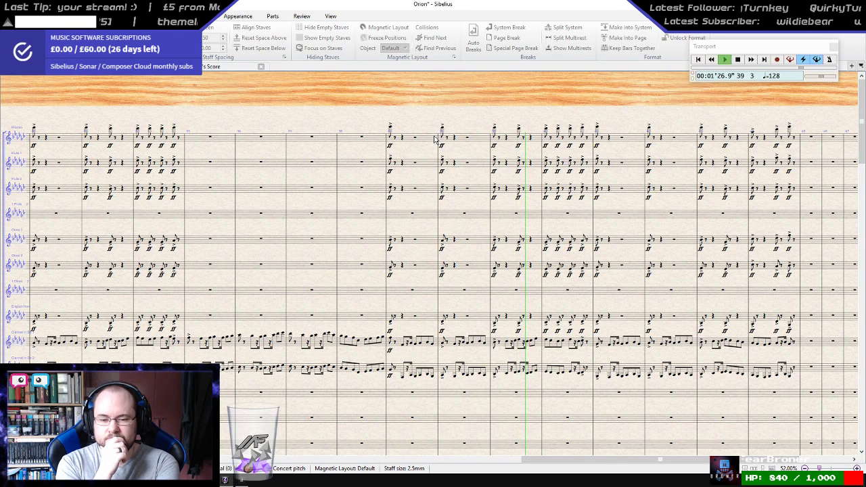
pyautogui.click(435, 139)
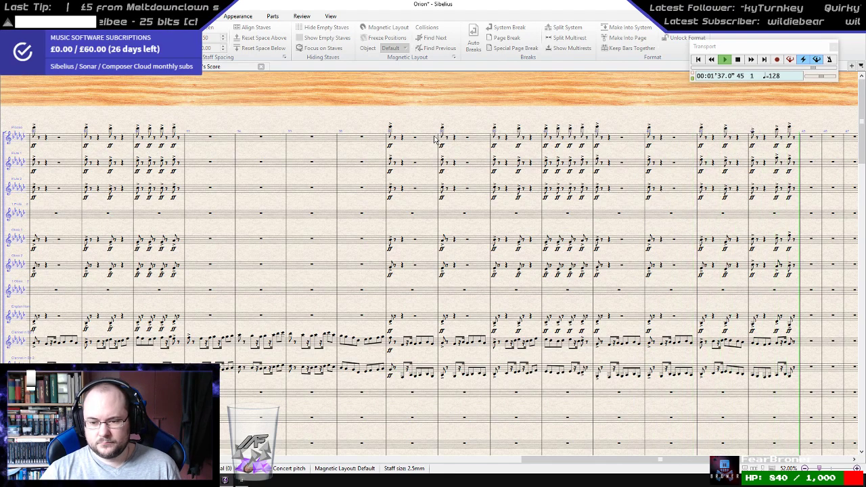
pyautogui.press('space')
pyautogui.scroll(-2, 434, 140)
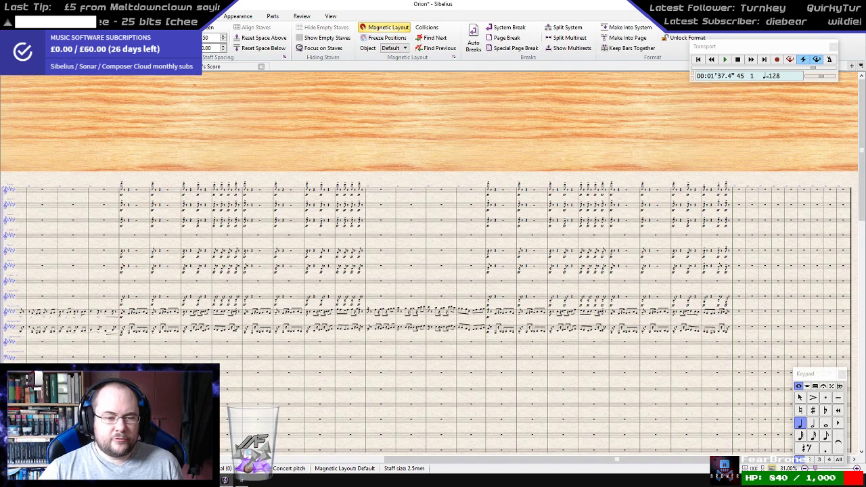
# - Switch to Sonar to close the EastWest instrument window and reset MIDI and audio, and return to Sibelius
pyautogui.click(226, 481)
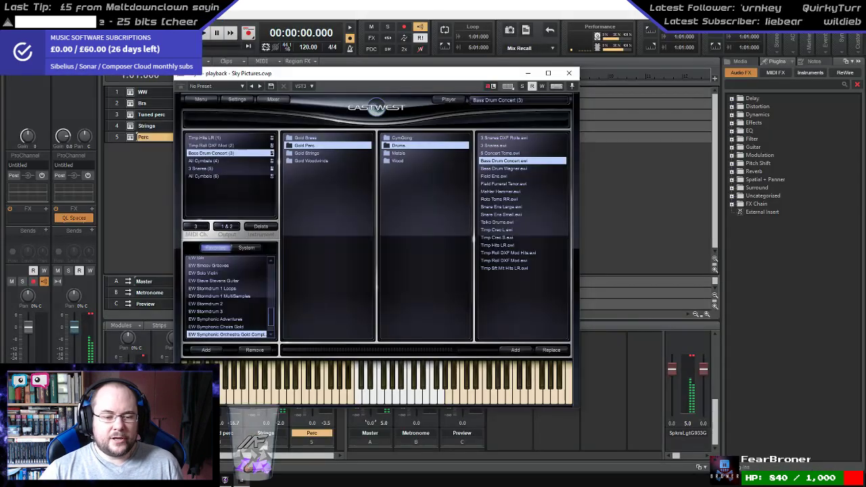
pyautogui.click(568, 73)
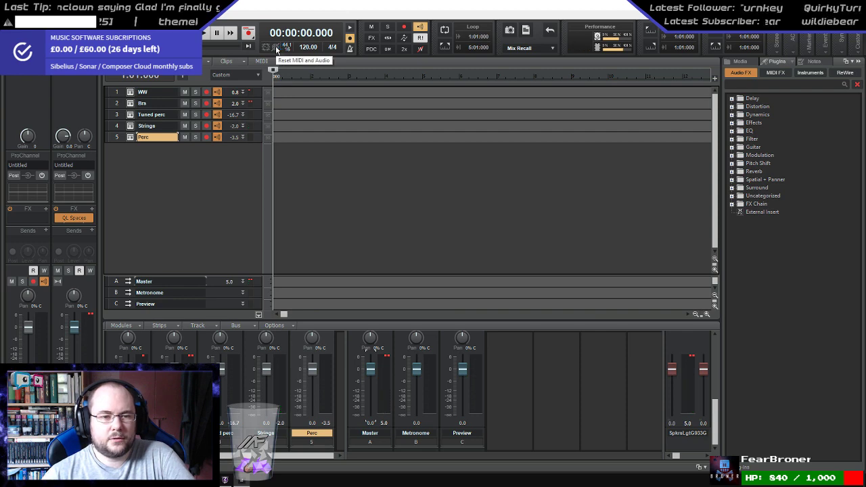
pyautogui.click(276, 49)
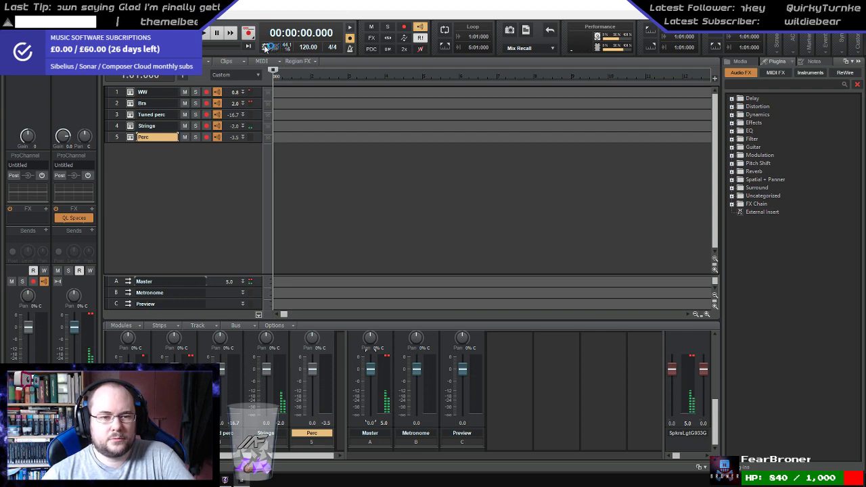
pyautogui.click(227, 480)
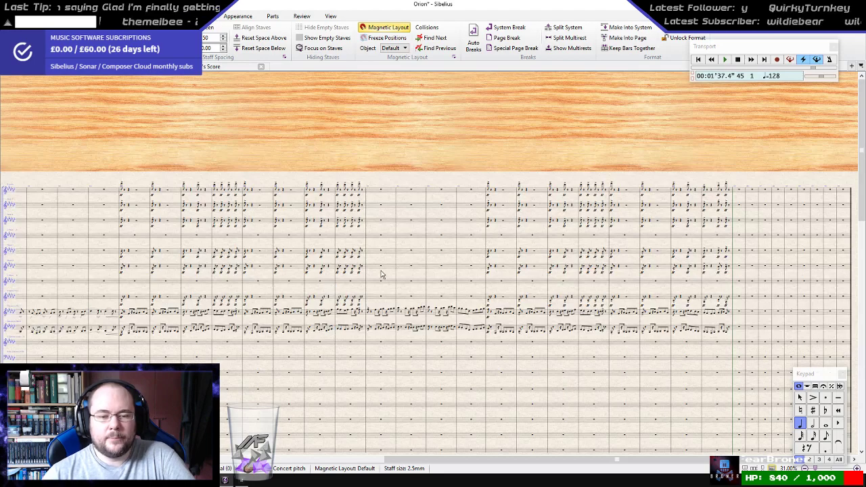
pyautogui.scroll(2, 409, 300)
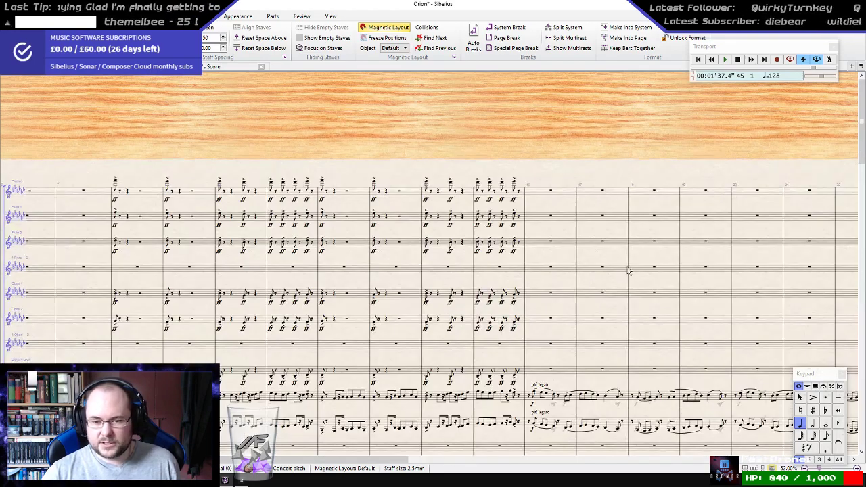
pyautogui.moveTo(649, 256); pyautogui.dragTo(24, 208)
pyautogui.moveTo(793, 312); pyautogui.dragTo(263, 278)
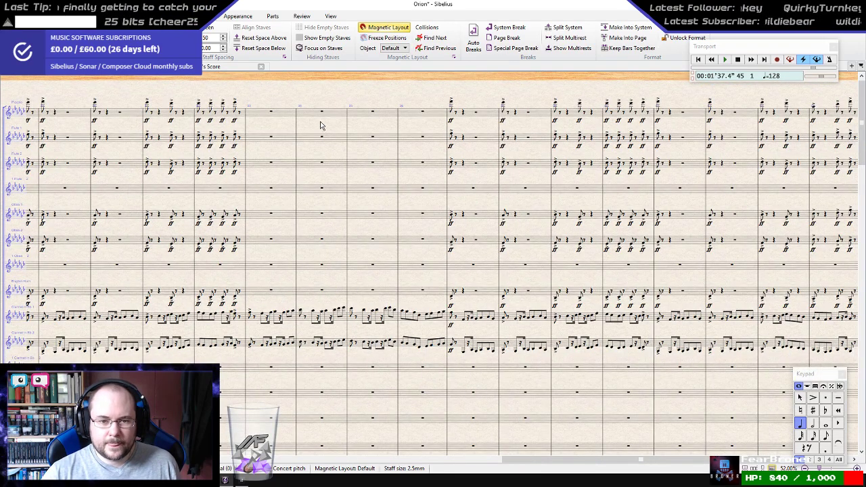
pyautogui.press('Escape')
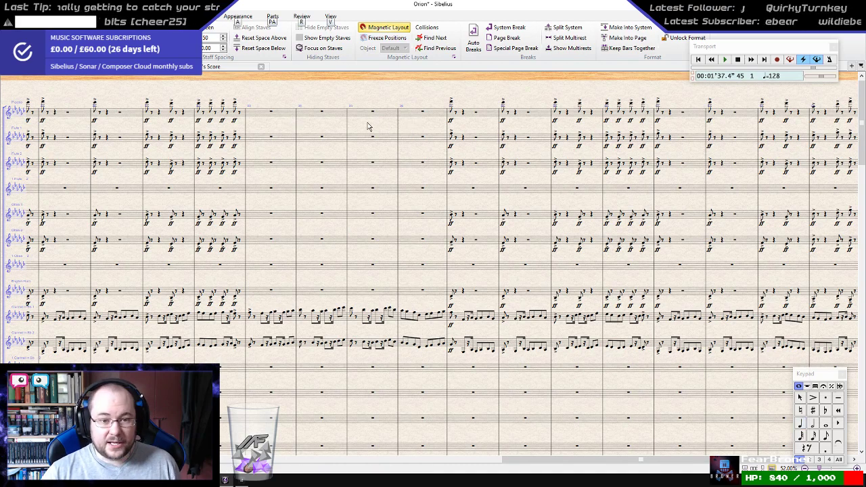
pyautogui.click(285, 115)
pyautogui.scroll(-5, 383, 223)
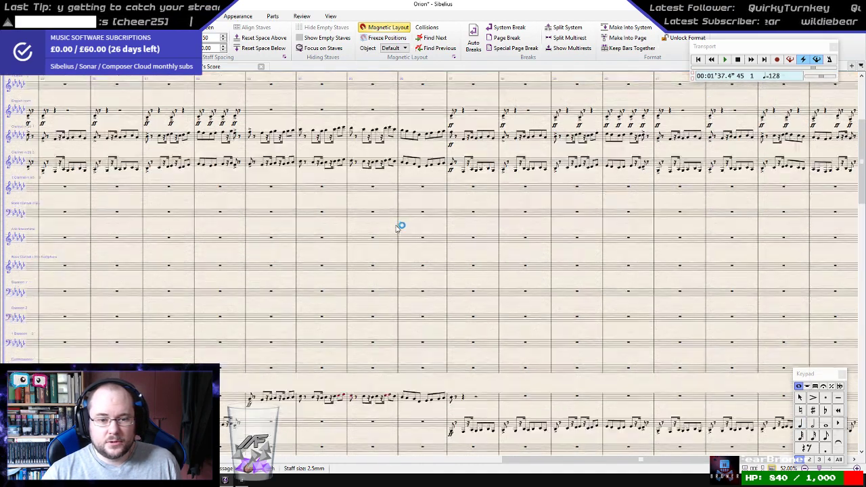
pyautogui.scroll(-10, 403, 234)
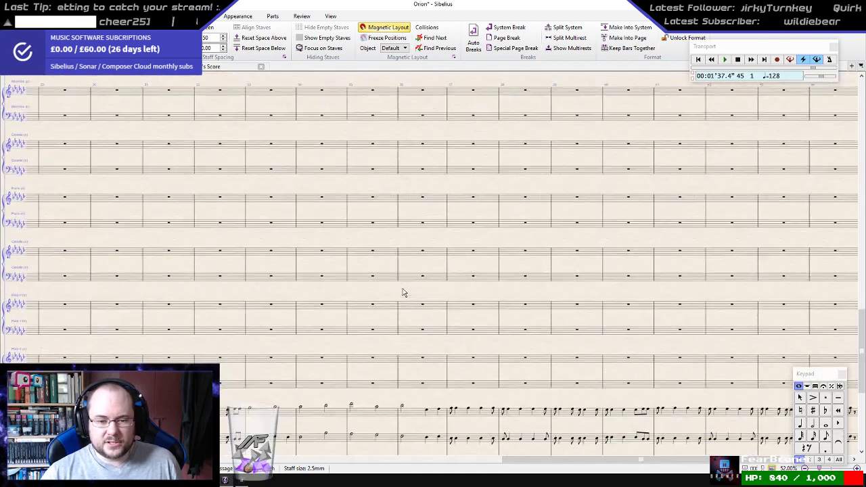
pyautogui.scroll(-1, 424, 355)
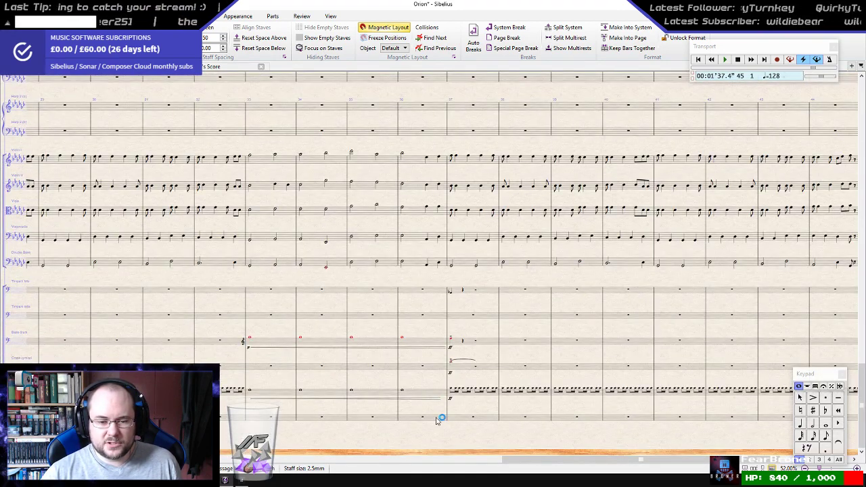
pyautogui.scroll(5, 431, 387)
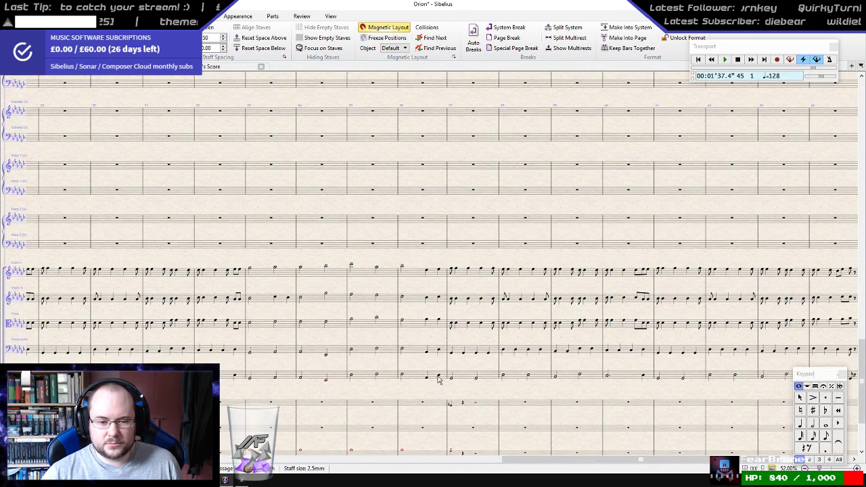
pyautogui.keyDown('shift'); pyautogui.click(437, 380); pyautogui.keyUp('shift')
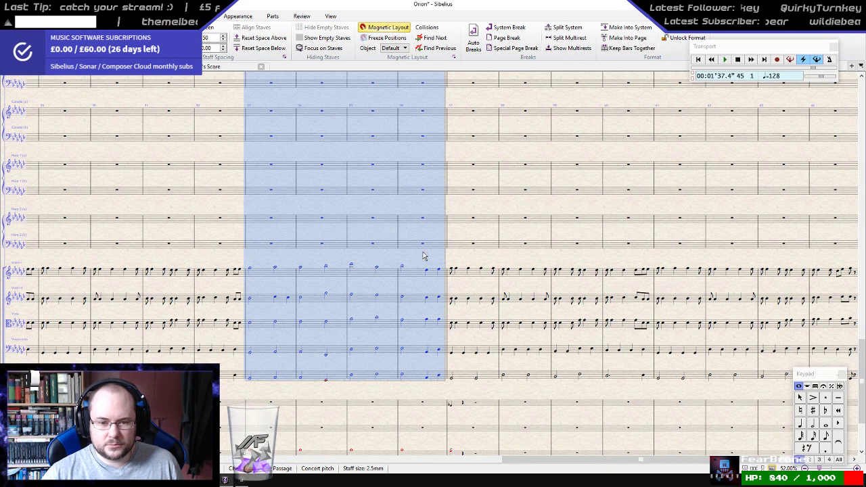
pyautogui.press('Escape')
# - Insert 4 empty bars, same as the time signature, between bars 36 and 37
pyautogui.hotkey('ctrl', 'shift', 'b')
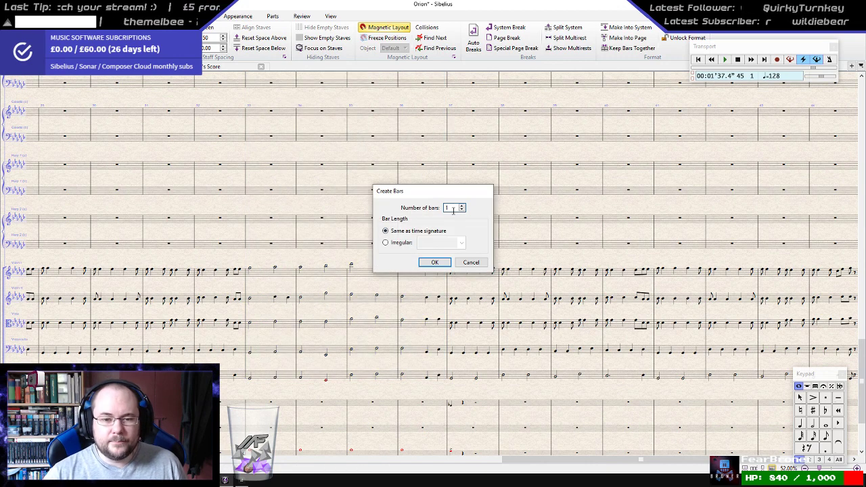
pyautogui.write('4')
pyautogui.press('Return')
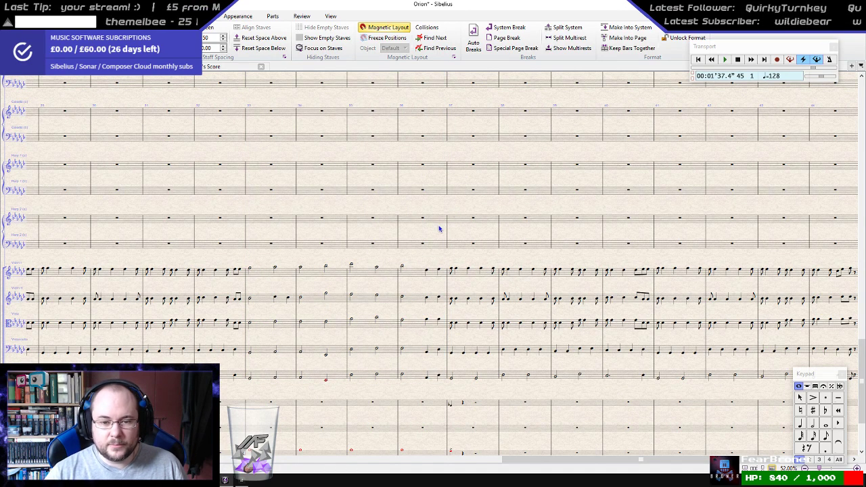
pyautogui.click(452, 235)
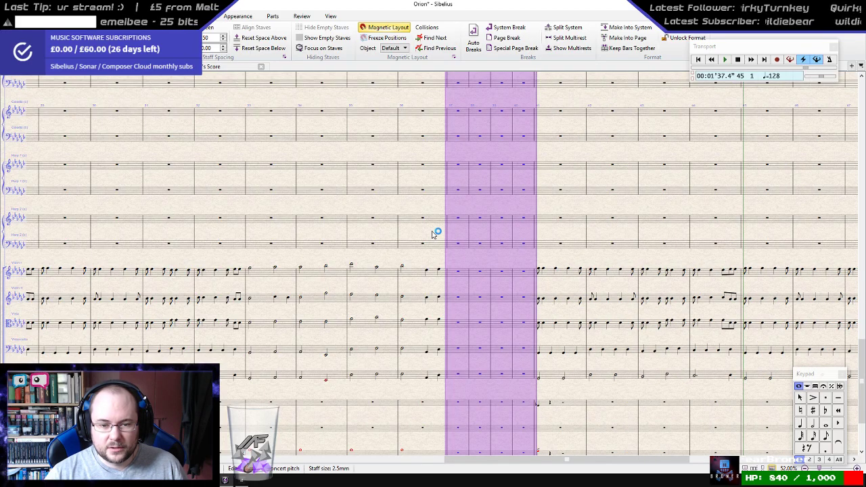
pyautogui.press('Escape')
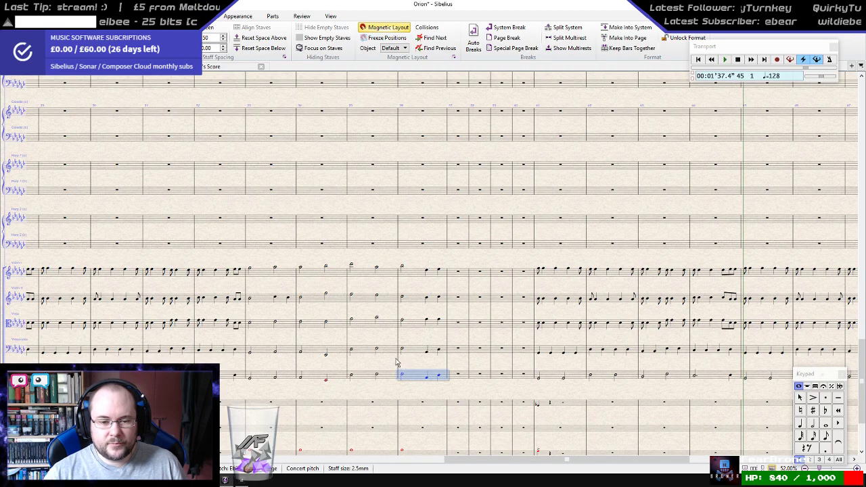
# - Copy bars 33–36 of every staff from the first Clarinet down to the Double Bass into the new bars starting at bar 37
pyautogui.scroll(10, 345, 328)
pyautogui.scroll(10, 336, 314)
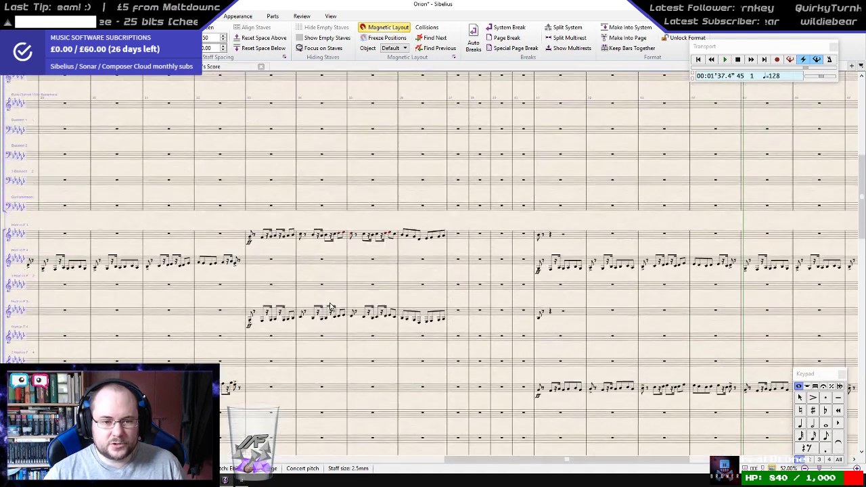
pyautogui.scroll(3, 274, 254)
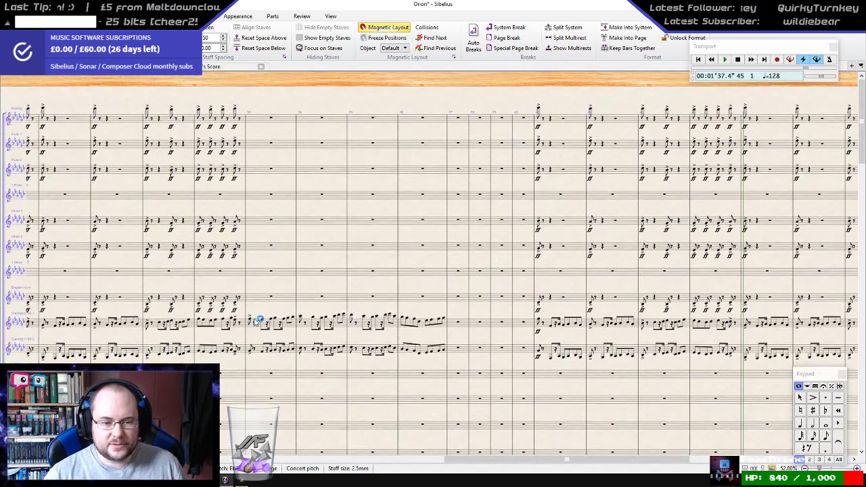
pyautogui.keyDown('shift'); pyautogui.click(250, 320); pyautogui.keyUp('shift')
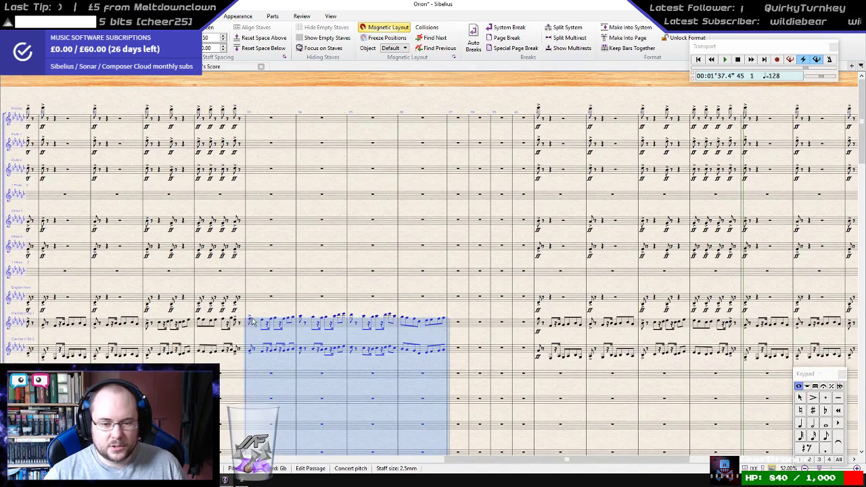
pyautogui.keyDown('alt'); pyautogui.click(454, 323); pyautogui.keyUp('alt')
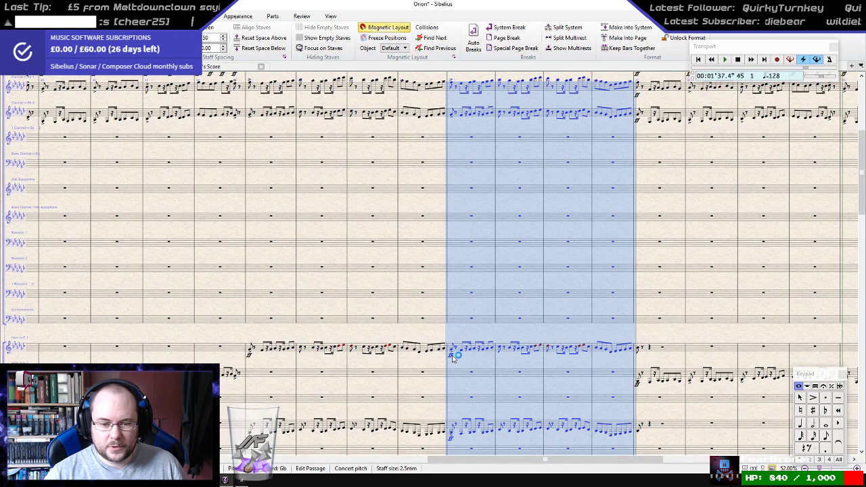
# - Clear bars 33–36 of the upper percussion staves from the Bass Drum down to the Snare Drum
pyautogui.scroll(-10, 344, 300)
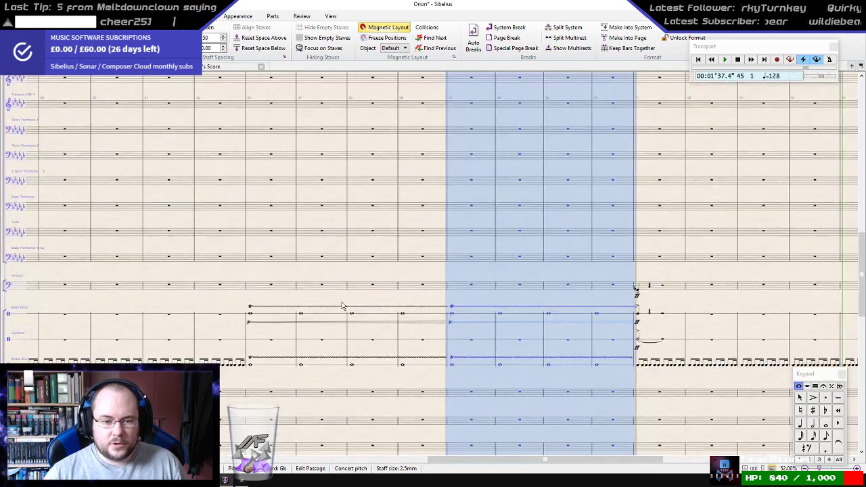
pyautogui.scroll(-2, 324, 301)
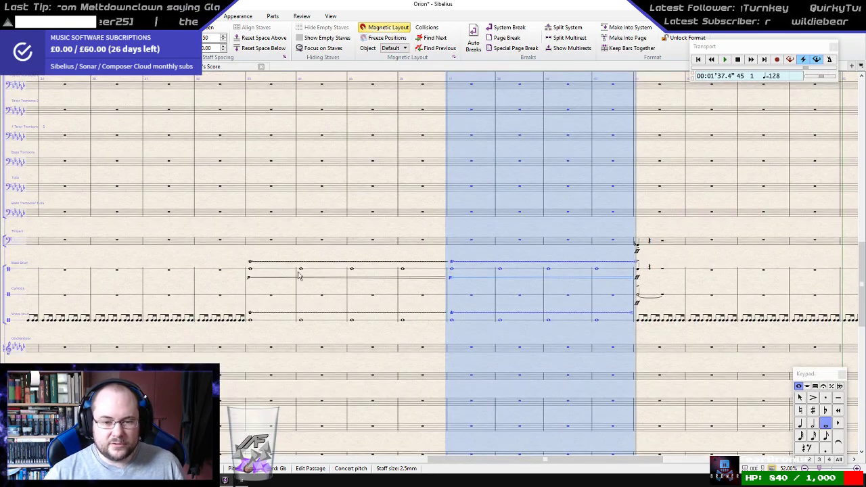
pyautogui.click(300, 274)
pyautogui.keyDown('shift'); pyautogui.click(433, 323); pyautogui.keyUp('shift')
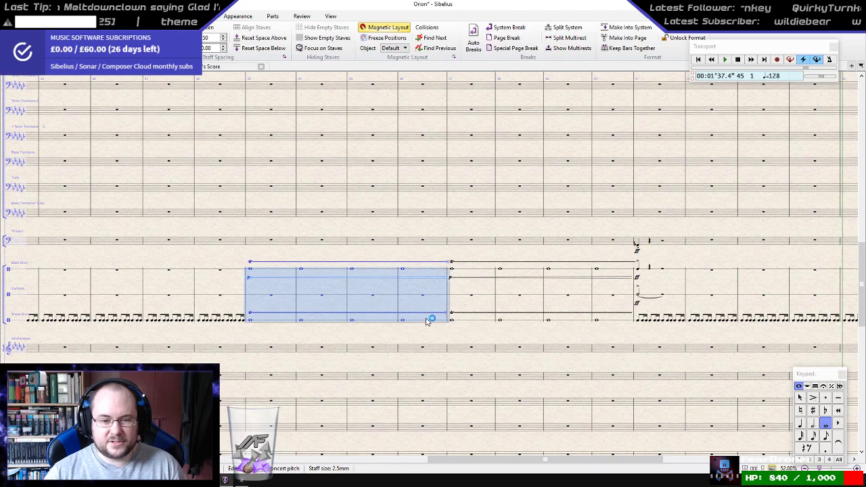
pyautogui.press('Delete')
# - Add an eighth-note hit on the first beat of bar 33 in the upper Snare Drum staff
pyautogui.press('n')
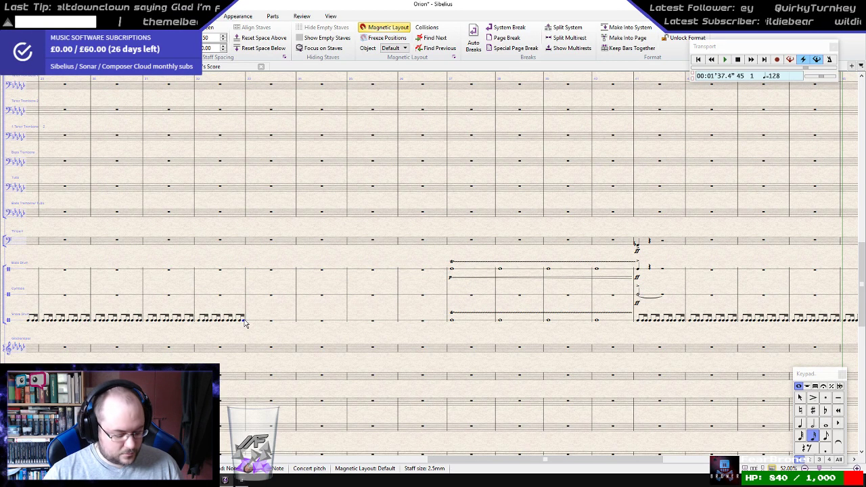
pyautogui.press('4')
pyautogui.click(251, 324)
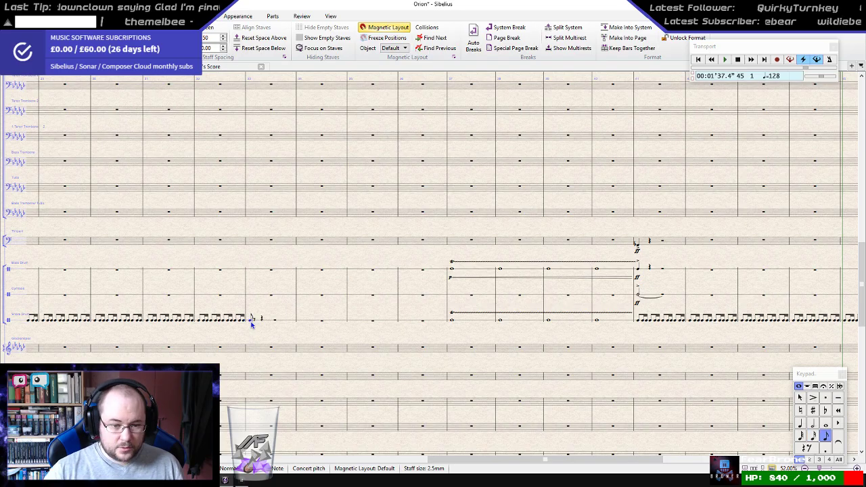
# - Try to clear bars 33–36 of the Bass drum staff below the strings
pyautogui.scroll(-10, 270, 315)
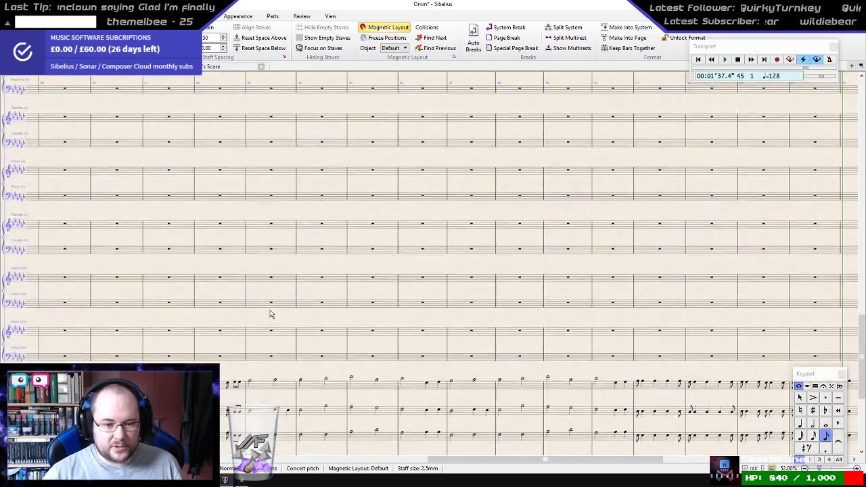
pyautogui.scroll(-2, 270, 314)
pyautogui.click(270, 345)
pyautogui.press('Delete')
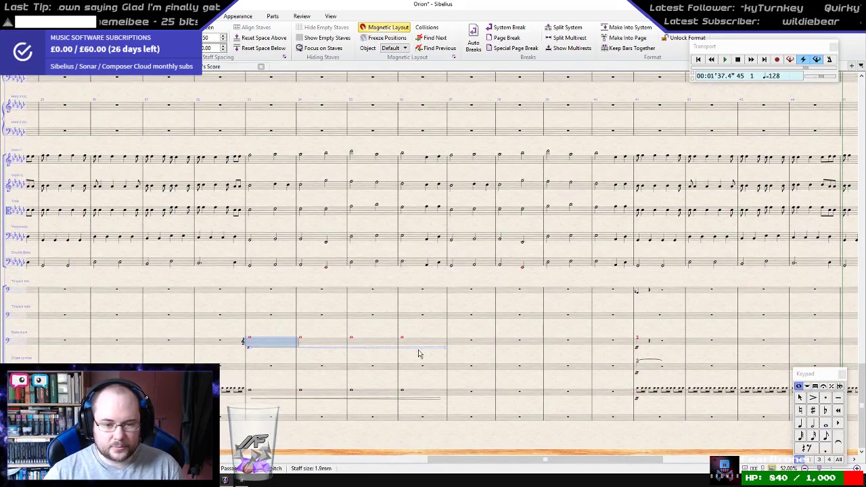
pyautogui.click(420, 345)
pyautogui.press('Delete')
pyautogui.click(375, 345)
pyautogui.click(322, 343)
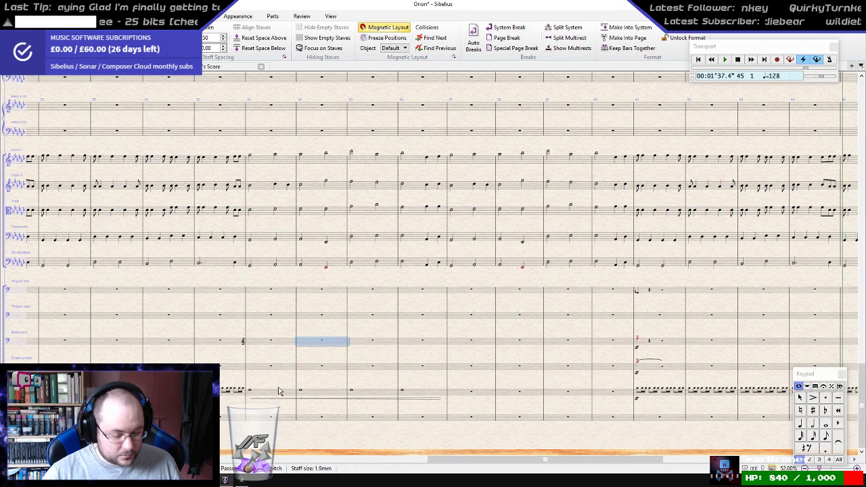
# - Undo the deletions in the Bass drum staff below the strings
pyautogui.hotkey('ctrl', 'z')
pyautogui.hotkey('ctrl', 'z')
pyautogui.hotkey('ctrl', 'z')
pyautogui.hotkey('ctrl', 'z')
pyautogui.hotkey('ctrl', 'z')
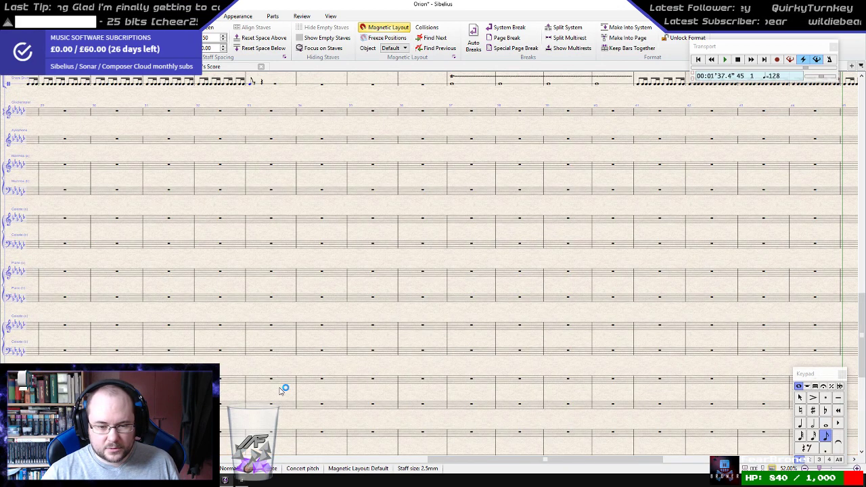
pyautogui.scroll(5, 322, 358)
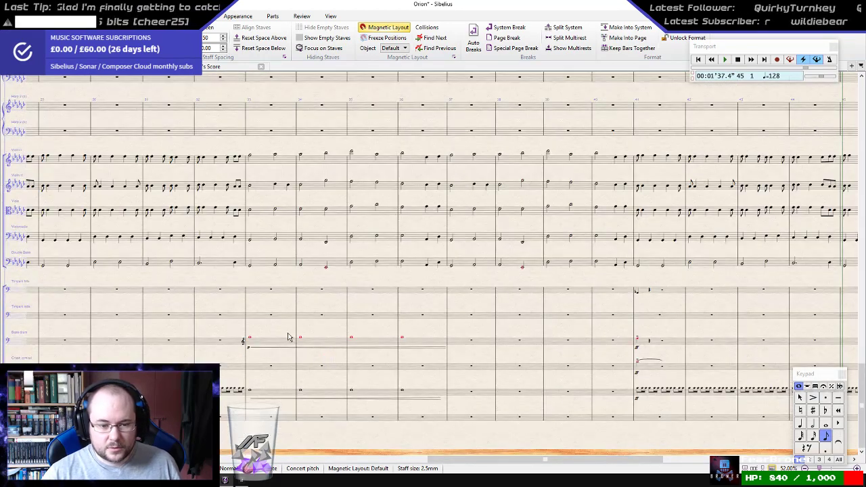
# - Copy bars 33–36 of the Bass drum, Crash cymbal and Snare staves below the strings to bars 37–40
pyautogui.press('Escape')
pyautogui.click(419, 392)
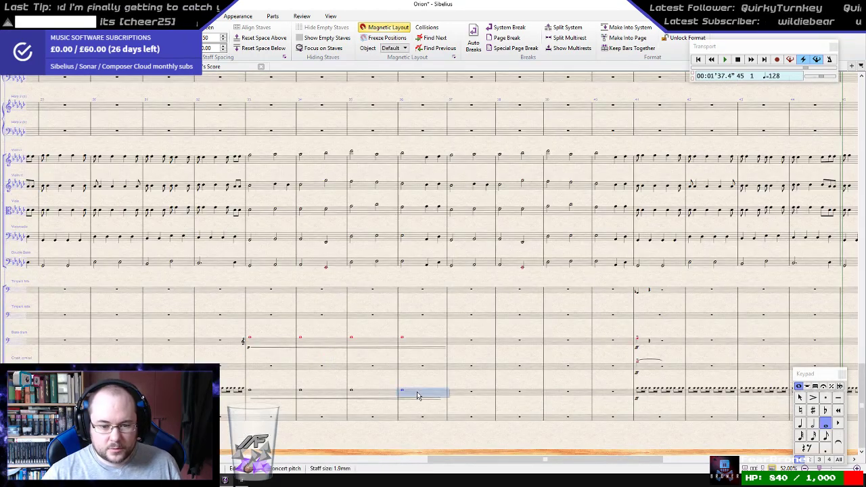
pyautogui.keyDown('shift'); pyautogui.click(284, 341); pyautogui.keyUp('shift')
pyautogui.keyDown('alt'); pyautogui.click(457, 343); pyautogui.keyUp('alt')
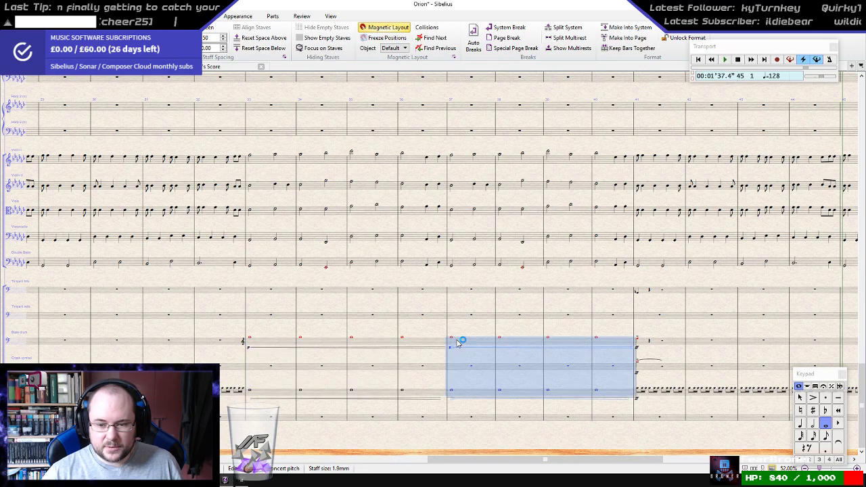
# - Clear bars 33–36 of the Bass drum, Crash cymbal and Snare staves below the strings
pyautogui.hotkey('ctrl', 'z')
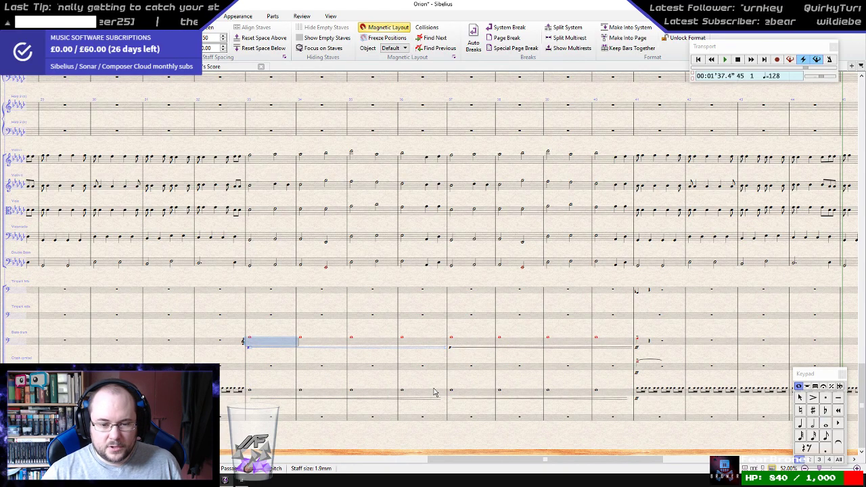
pyautogui.press('Escape')
pyautogui.click(405, 394)
pyautogui.press('Escape')
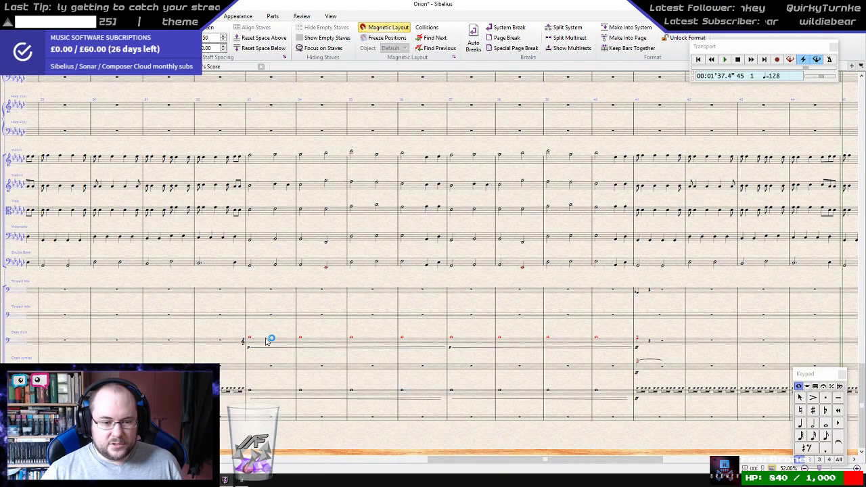
pyautogui.click(274, 343)
pyautogui.hotkey('ctrl', '=')
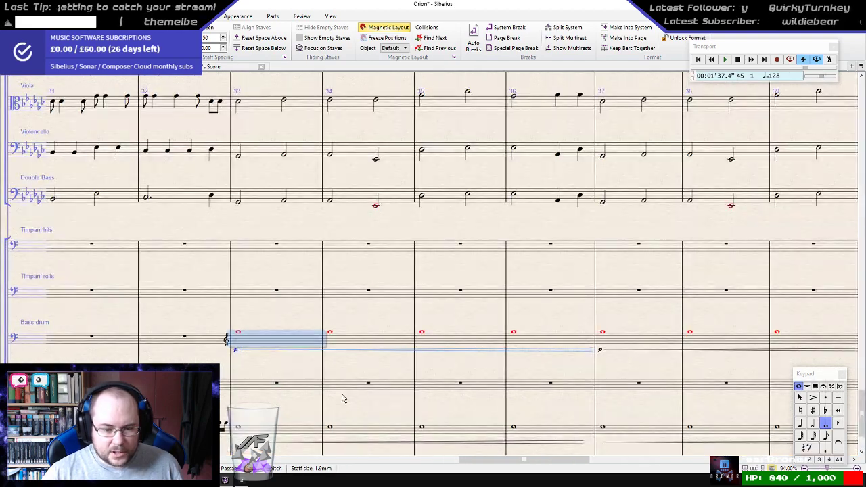
pyautogui.scroll(-3, 427, 400)
pyautogui.keyDown('shift'); pyautogui.click(529, 340); pyautogui.keyUp('shift')
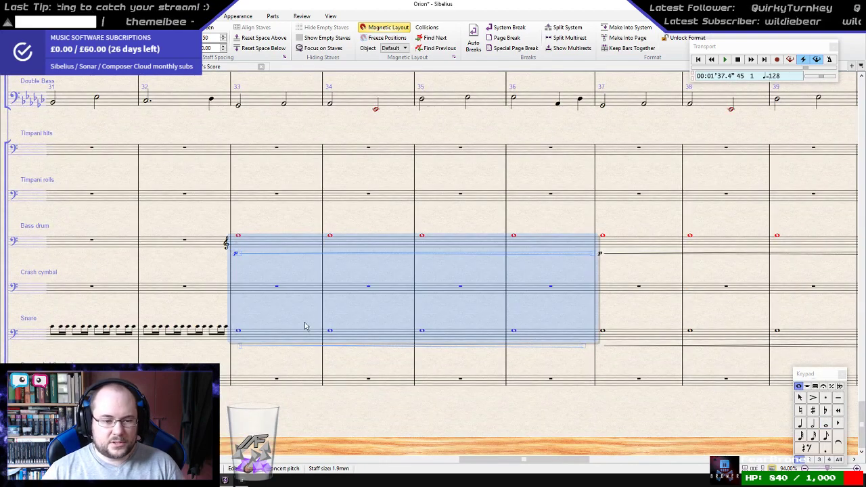
pyautogui.press('Delete')
# - Add an eighth-note hit on the first beat of bar 33 in the Snare staff below the strings
pyautogui.click(228, 330)
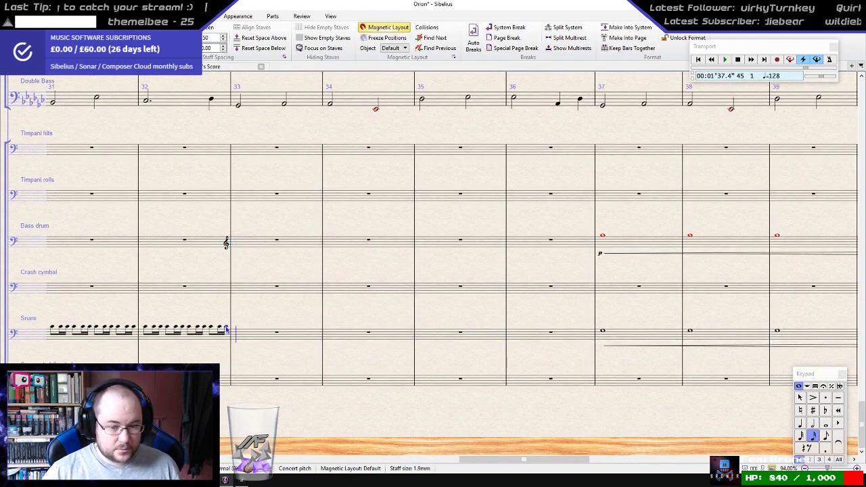
pyautogui.press('n')
pyautogui.press('3')
pyautogui.press('Escape')
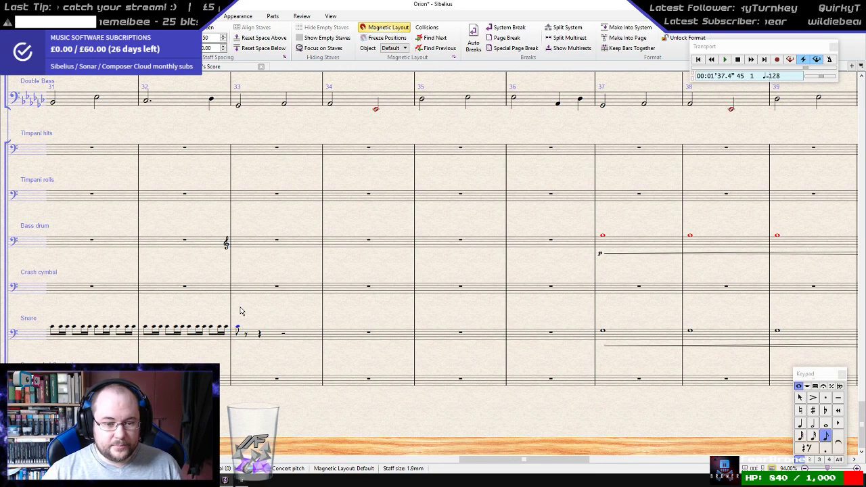
# - Play back the score from bar 32 to check the extended passage
pyautogui.scroll(6, 209, 305)
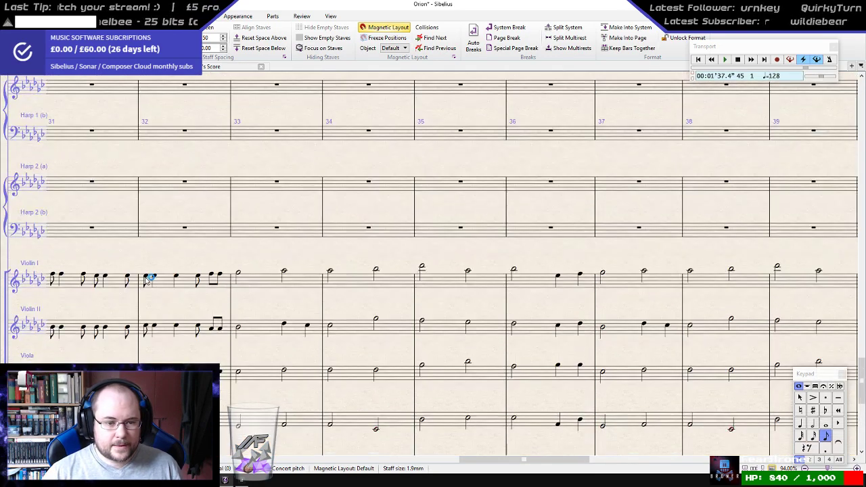
pyautogui.scroll(-4, 148, 277)
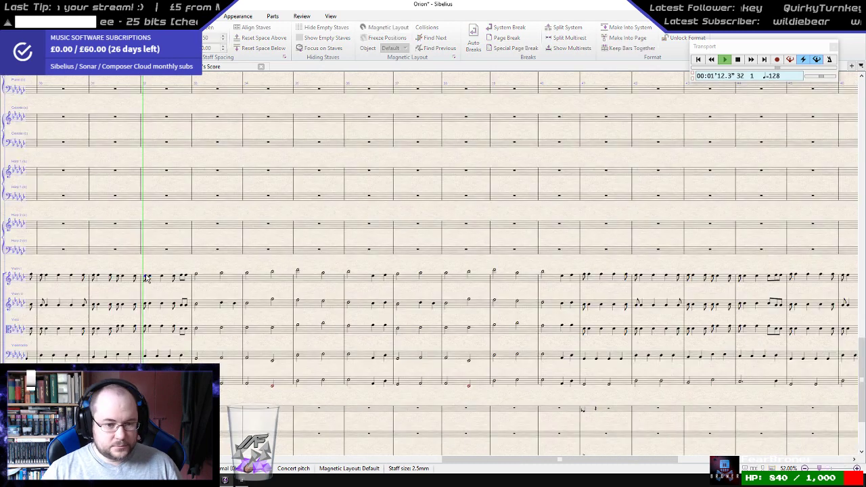
# - Play the score back from bar 32 into bar 41, and look through the instrument parts in bars 33 to 40
pyautogui.press('space')
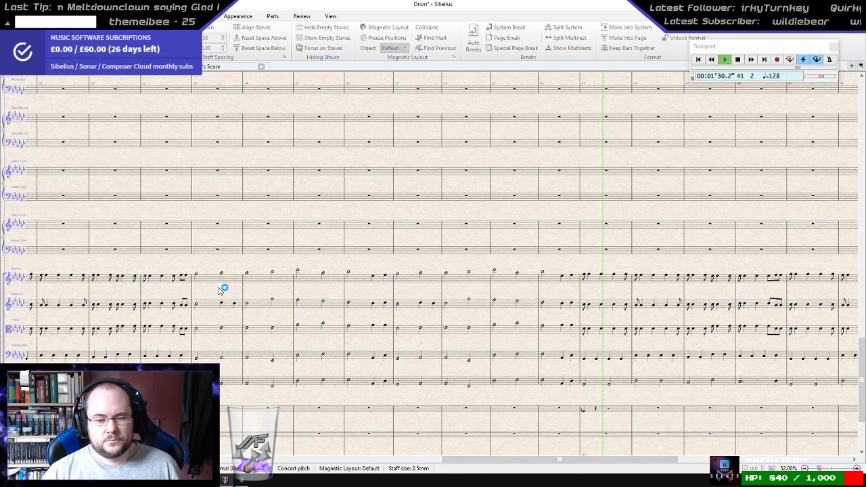
pyautogui.press('space')
pyautogui.scroll(3, 291, 310)
pyautogui.scroll(-5, 297, 315)
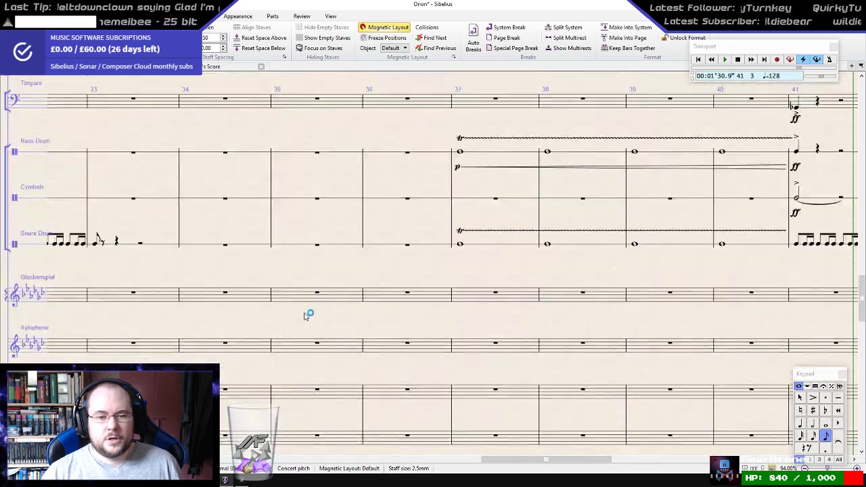
pyautogui.scroll(-1, 306, 318)
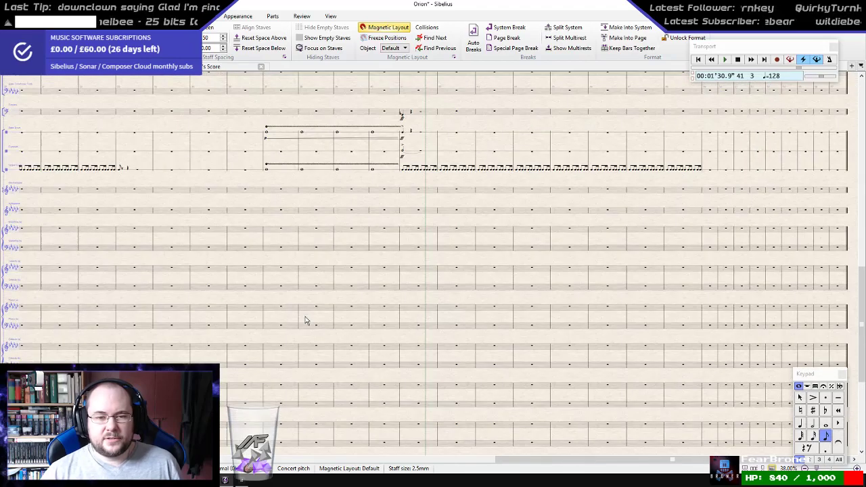
pyautogui.scroll(5, 308, 316)
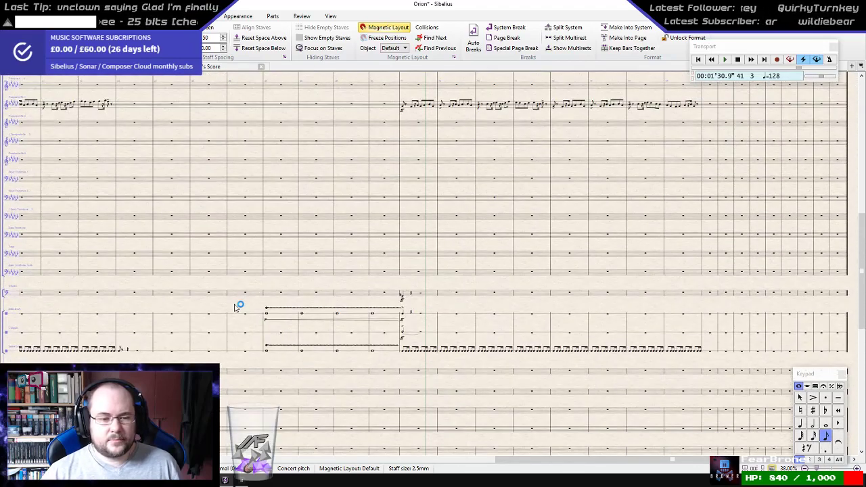
pyautogui.moveTo(234, 307); pyautogui.dragTo(453, 404)
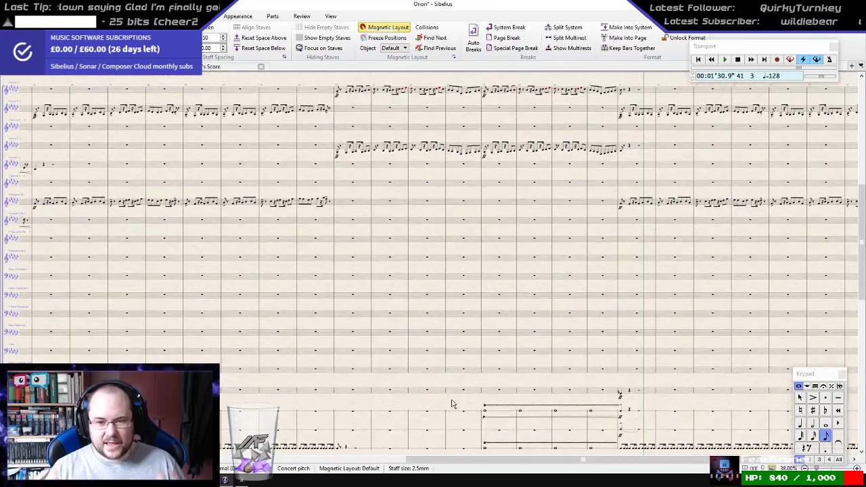
pyautogui.scroll(5, 457, 373)
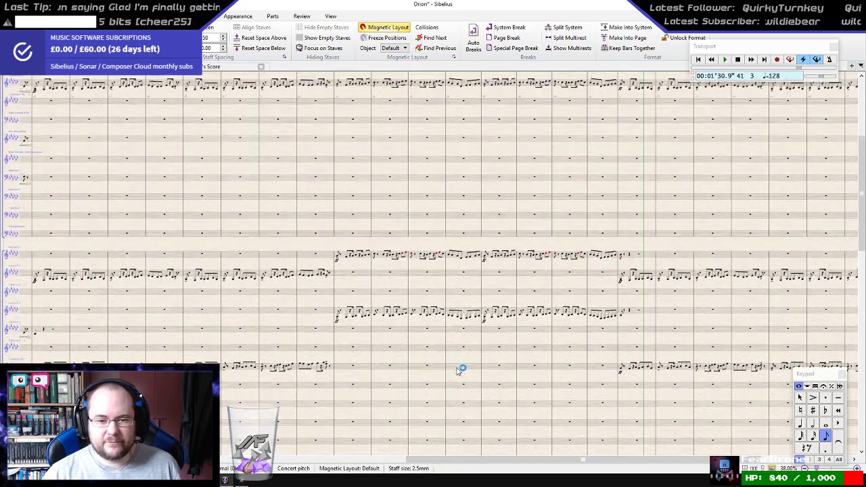
pyautogui.scroll(2, 460, 370)
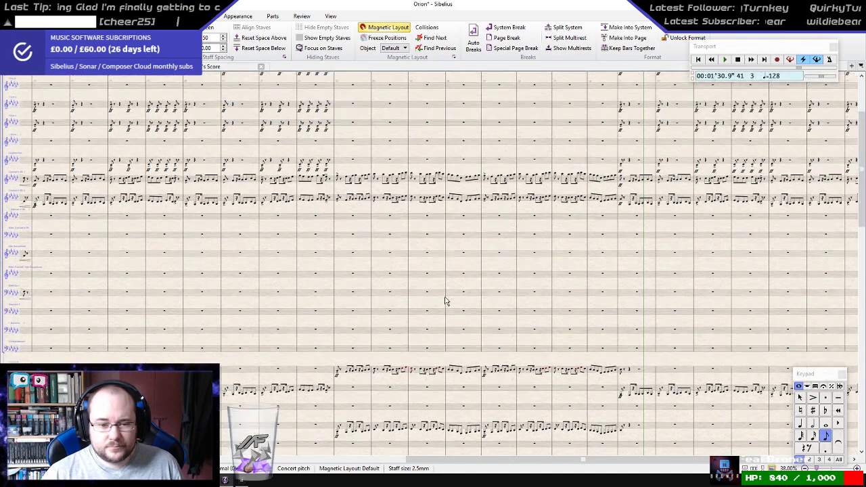
pyautogui.scroll(2, 425, 264)
pyautogui.scroll(5, 435, 276)
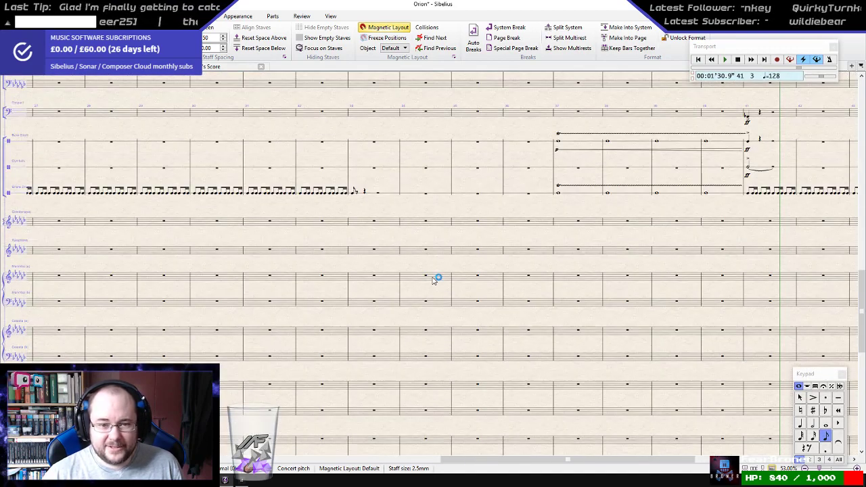
pyautogui.scroll(10, 440, 287)
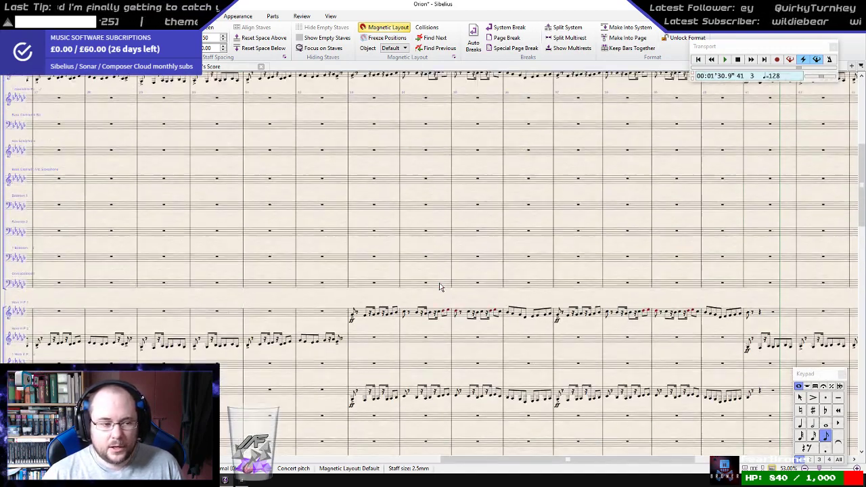
pyautogui.scroll(4, 440, 288)
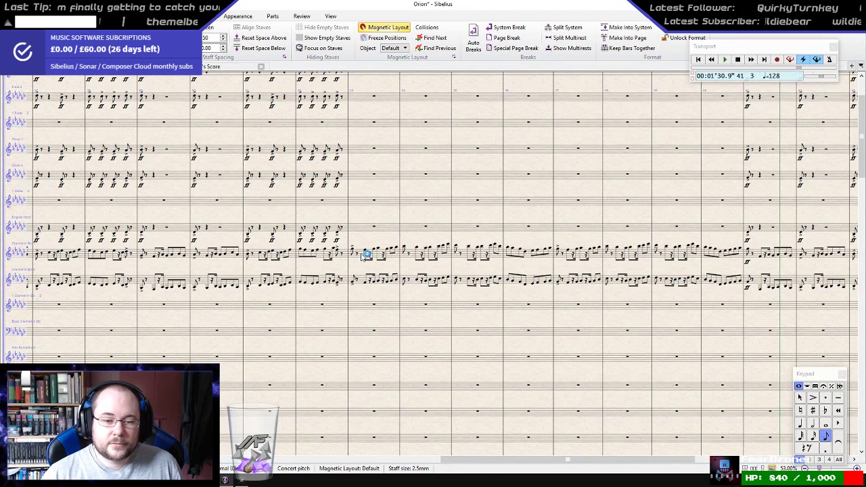
# - Copy the Clarinet in Bb 1 and 2 passage of bars 33 to 40 into the Oboe 1 and 2 staves, starting at bar 33
pyautogui.click(366, 253)
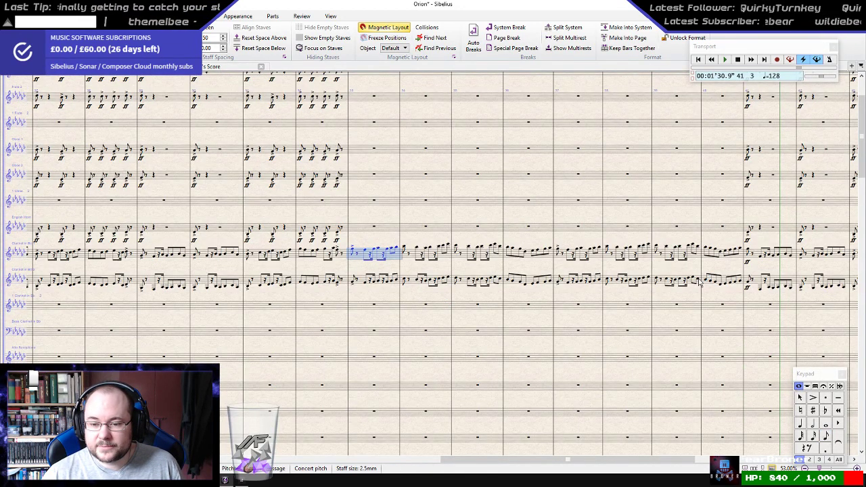
pyautogui.keyDown('shift'); pyautogui.click(741, 284); pyautogui.keyUp('shift')
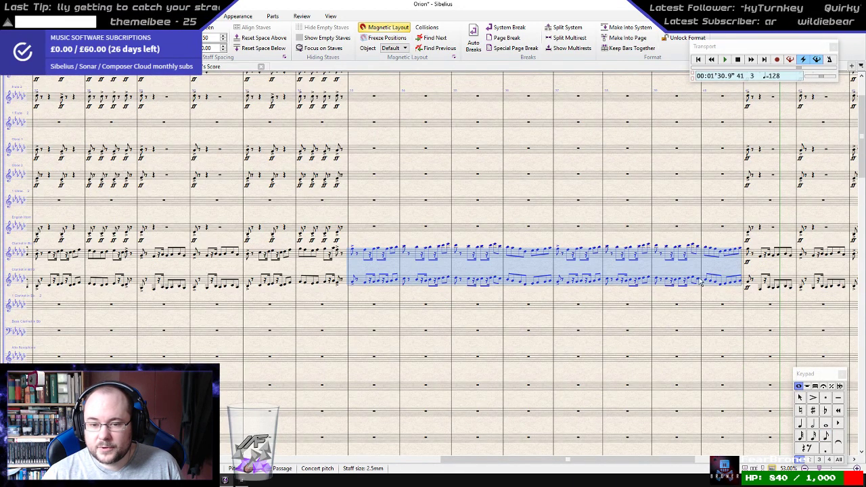
pyautogui.scroll(2, 382, 169)
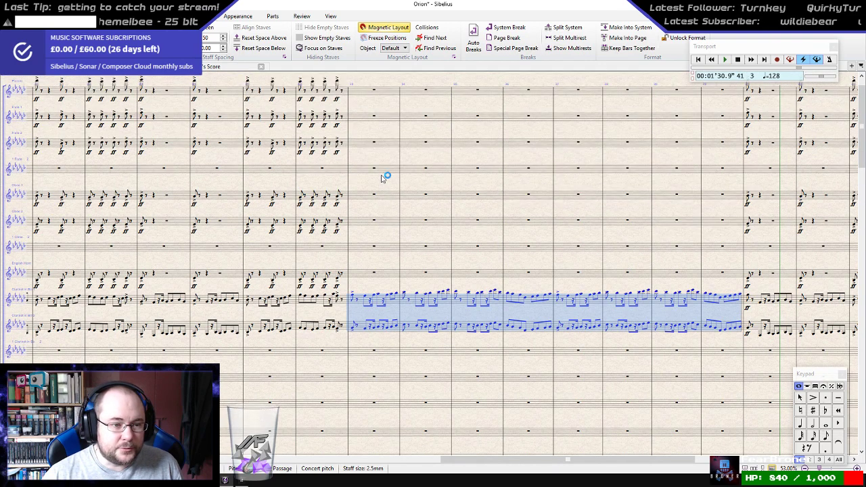
pyautogui.scroll(2, 385, 228)
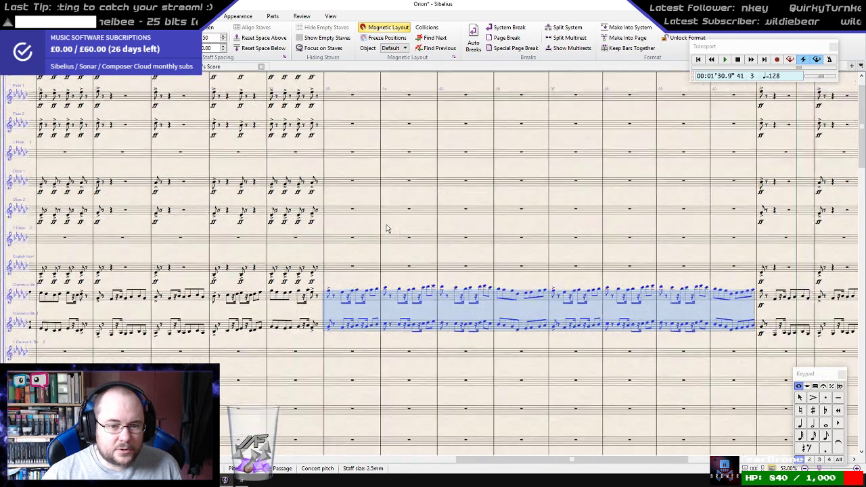
pyautogui.keyDown('alt'); pyautogui.click(314, 170); pyautogui.keyUp('alt')
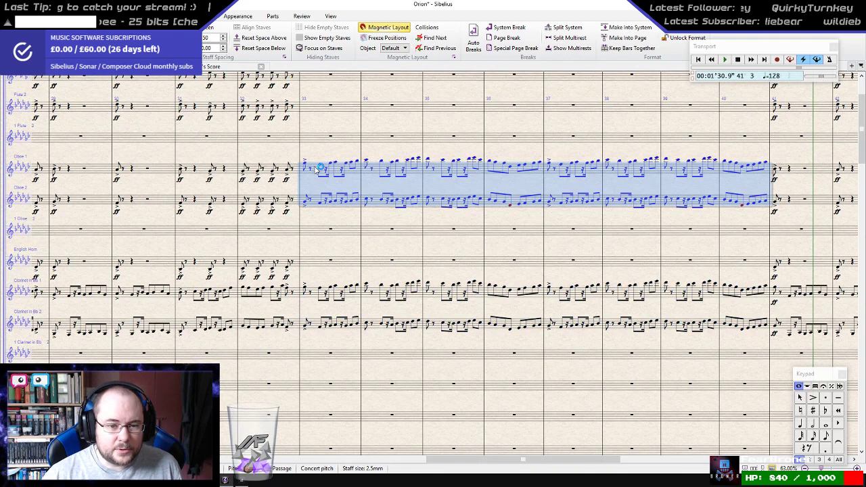
# - Delete the original Clarinet in Bb 1 and 2 passage in bars 33 to 40
pyautogui.click(316, 299)
pyautogui.keyDown('shift'); pyautogui.click(767, 328); pyautogui.keyUp('shift')
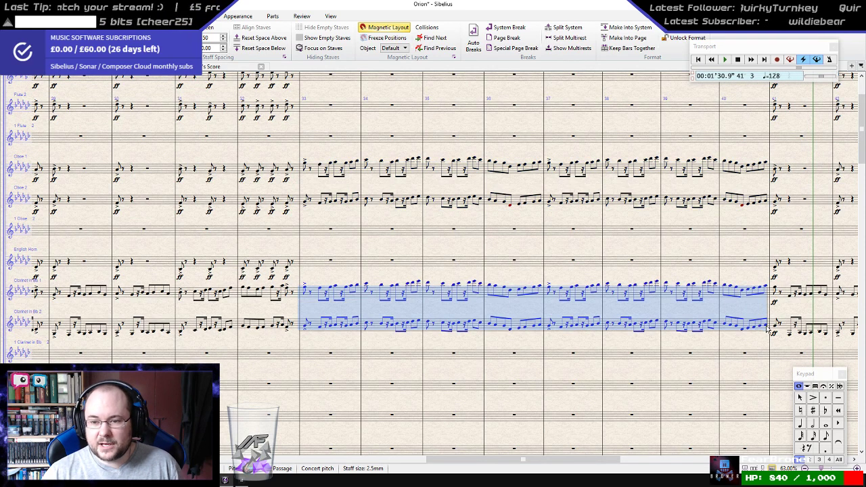
pyautogui.press('Delete')
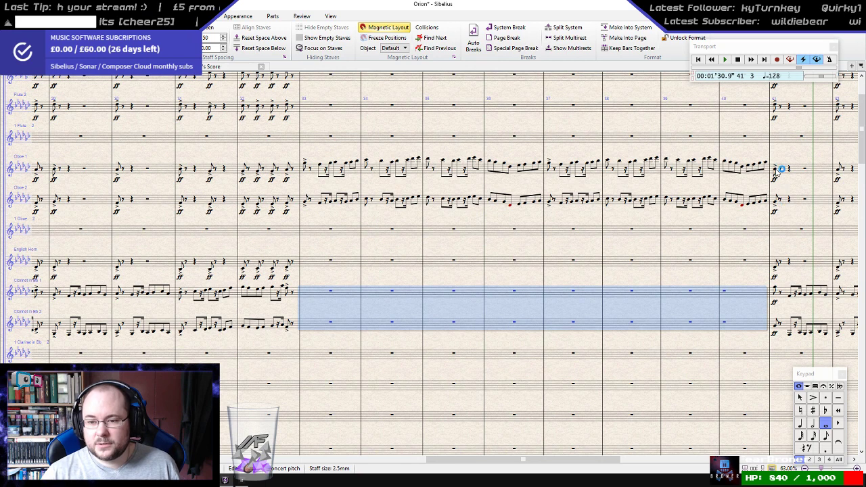
pyautogui.press('Escape')
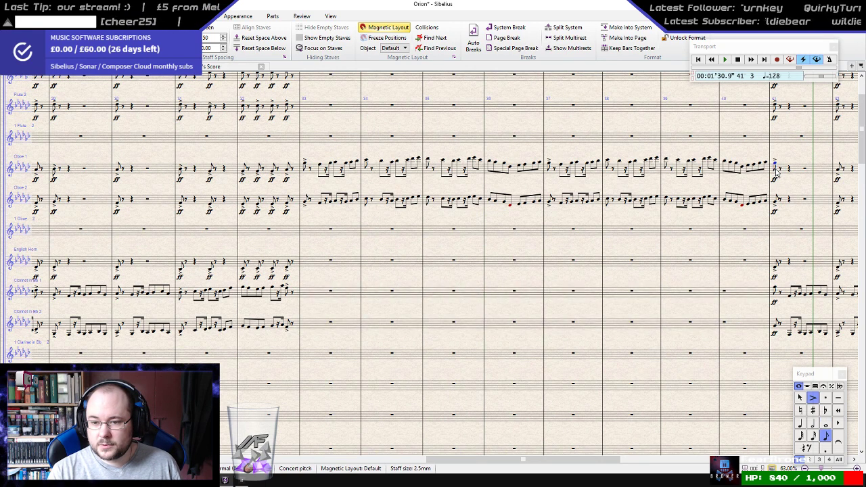
# - Check the opening notes of bar 41 in the English Horn and Clarinet in Bb 1 and 2 parts for accents
pyautogui.click(780, 269)
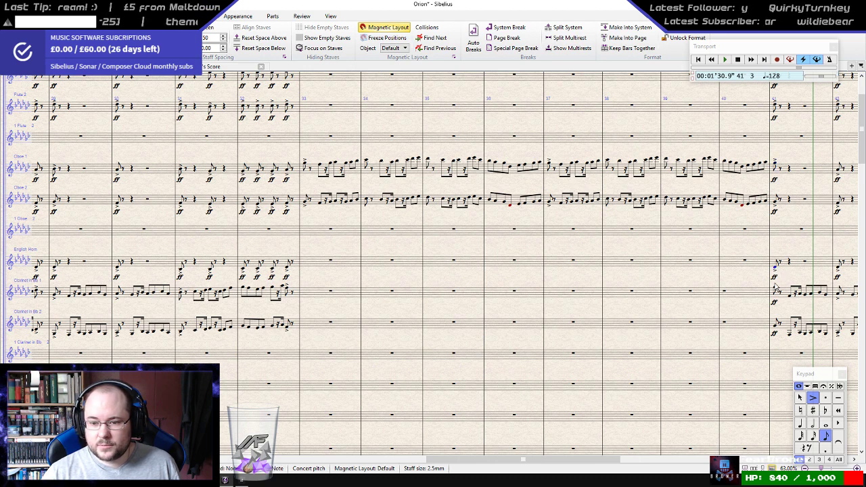
pyautogui.click(776, 290)
pyautogui.click(793, 292)
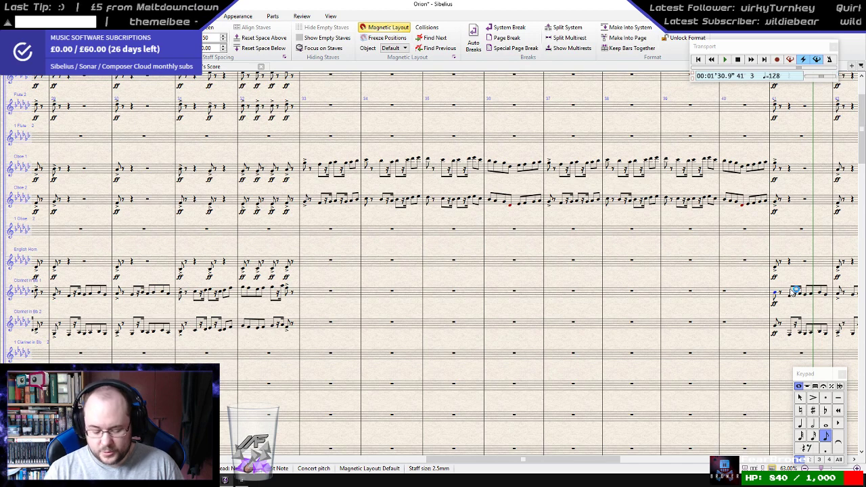
pyautogui.click(776, 328)
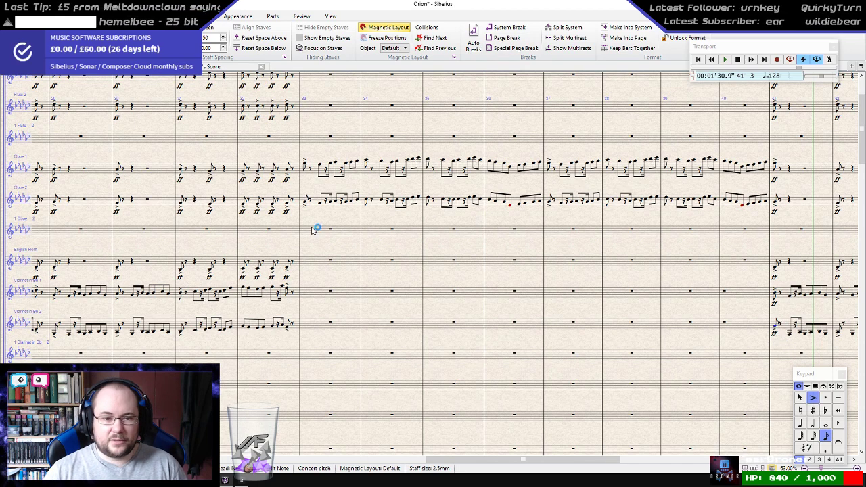
# - Play the score from the Oboe 1 note at bar 32 through the copied oboe passage, and stop in bar 41
pyautogui.press('Escape')
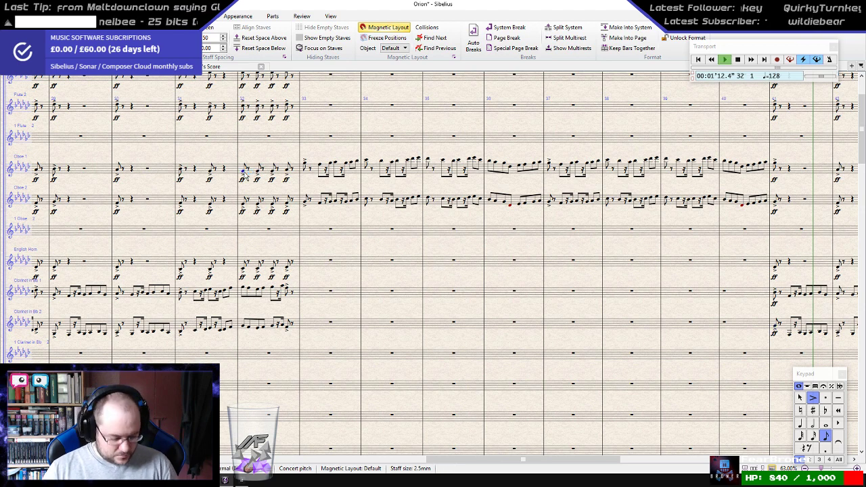
pyautogui.scroll(-2, 245, 174)
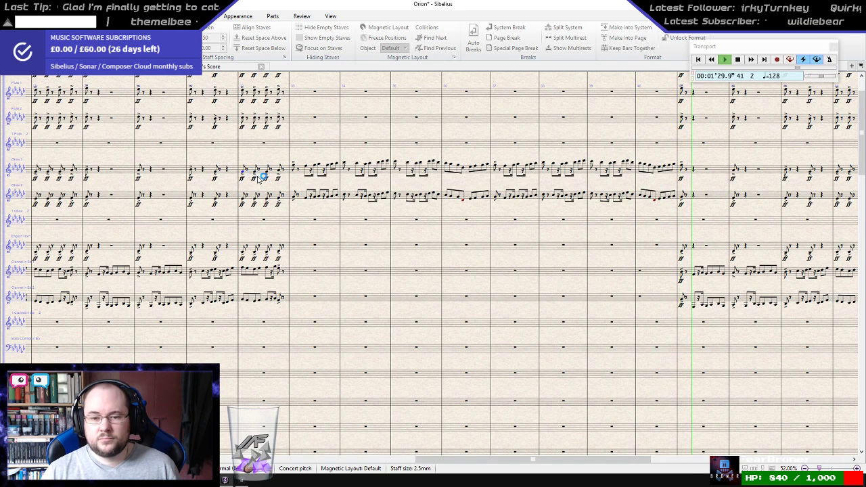
pyautogui.press('space')
# - Enter a rising line of four quarter notes in bar 37 of the Flute 1 staff
pyautogui.scroll(2, 244, 171)
pyautogui.scroll(3, 502, 290)
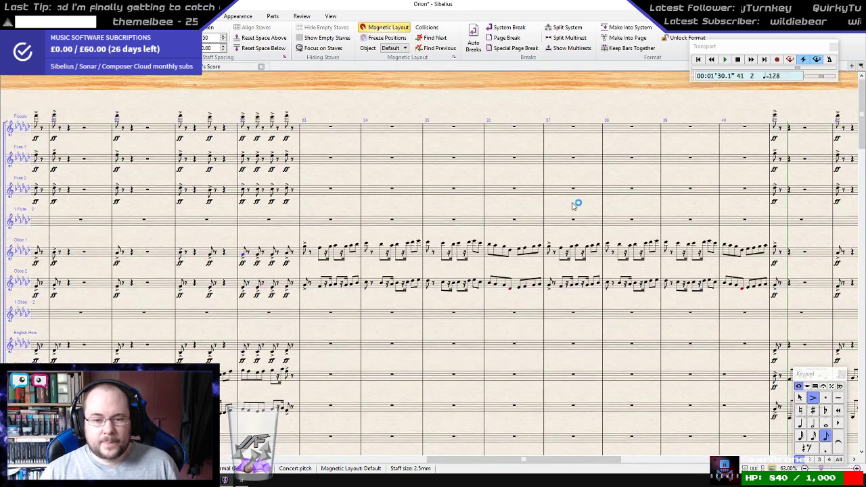
pyautogui.moveTo(573, 205); pyautogui.dragTo(468, 206)
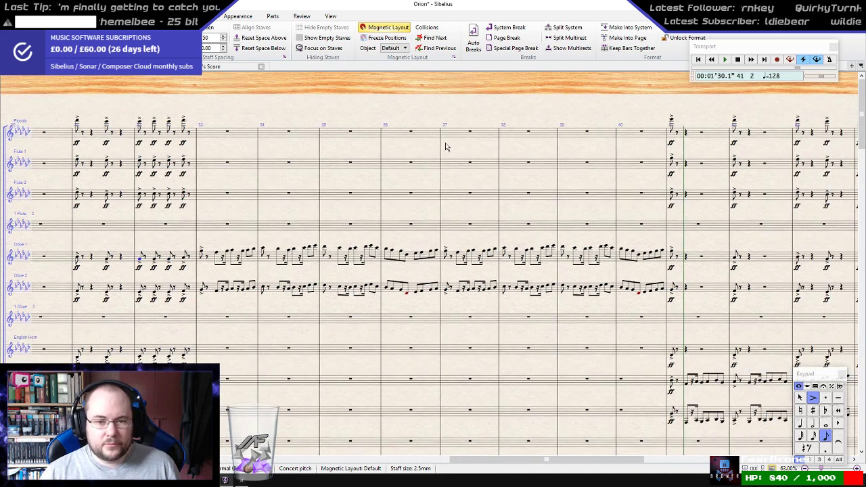
pyautogui.press('Escape')
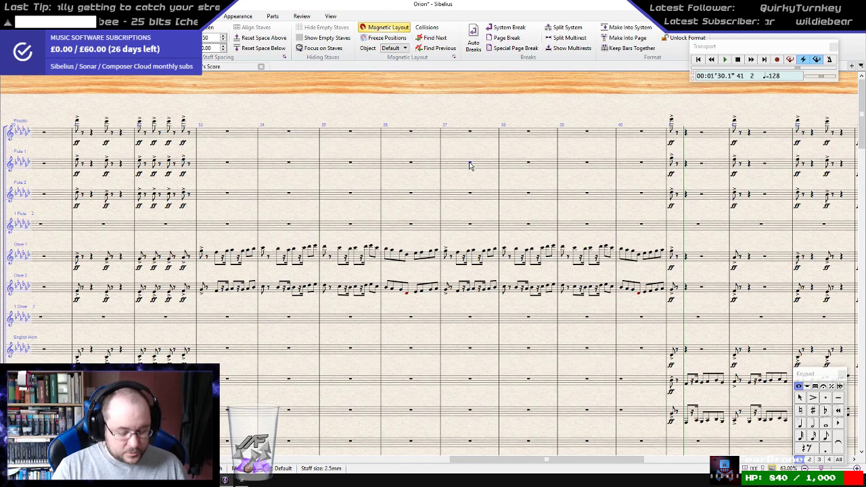
pyautogui.press('4')
pyautogui.press('0')
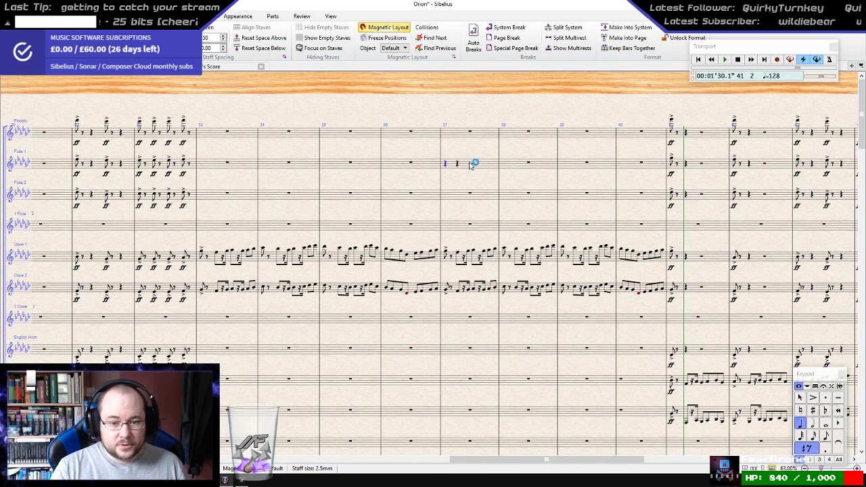
pyautogui.press('g')
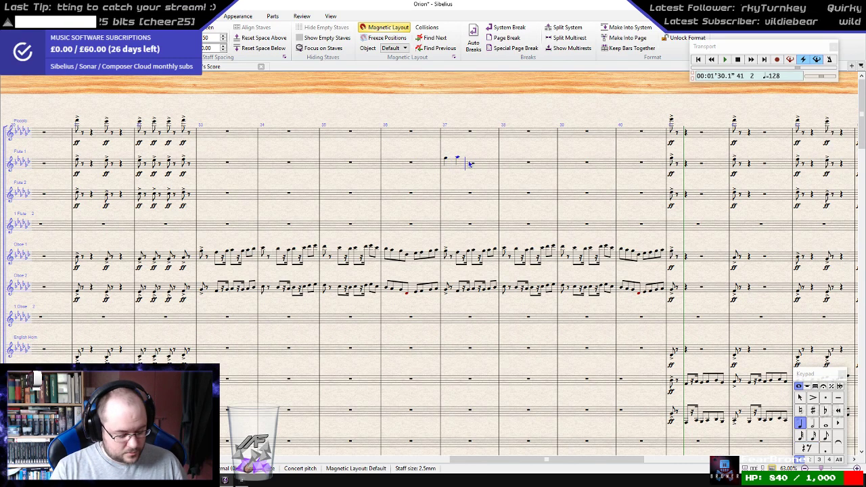
pyautogui.press('g')
pyautogui.press('a')
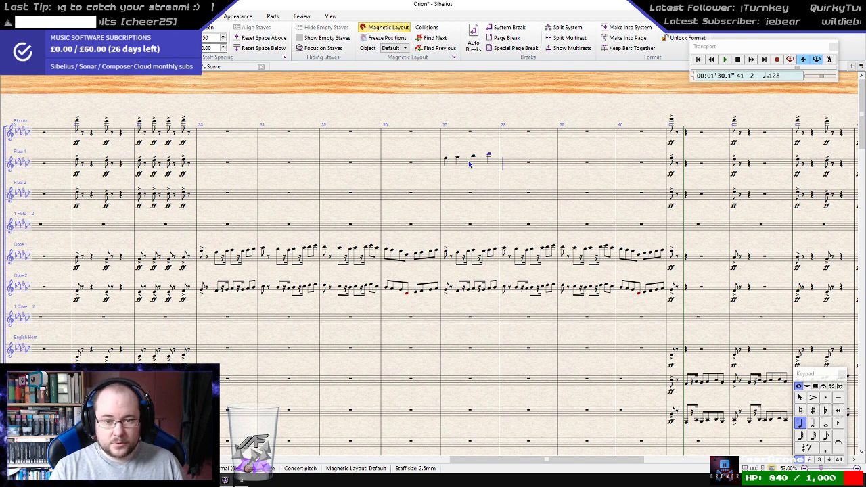
# - Continue the Flute 1 melody in bar 38 with a dotted quarter note, an eighth note and two quarter notes
pyautogui.press('3')
pyautogui.press('b')
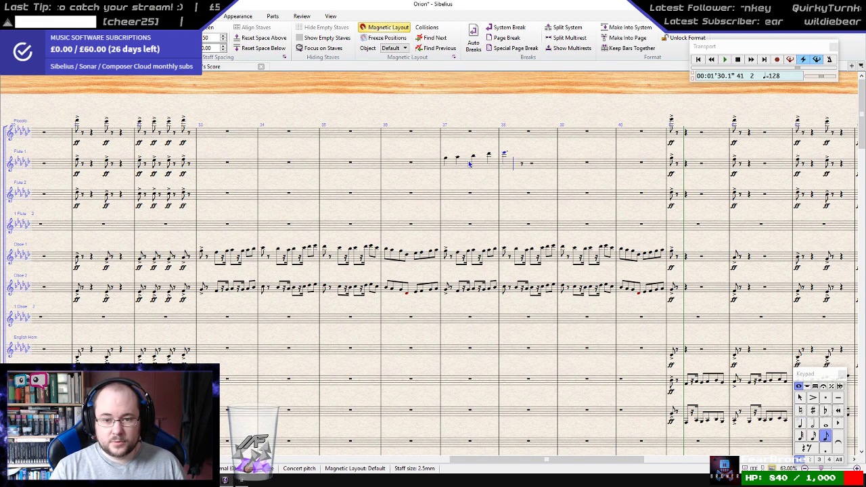
pyautogui.press('a')
pyautogui.press('4')
pyautogui.press('a')
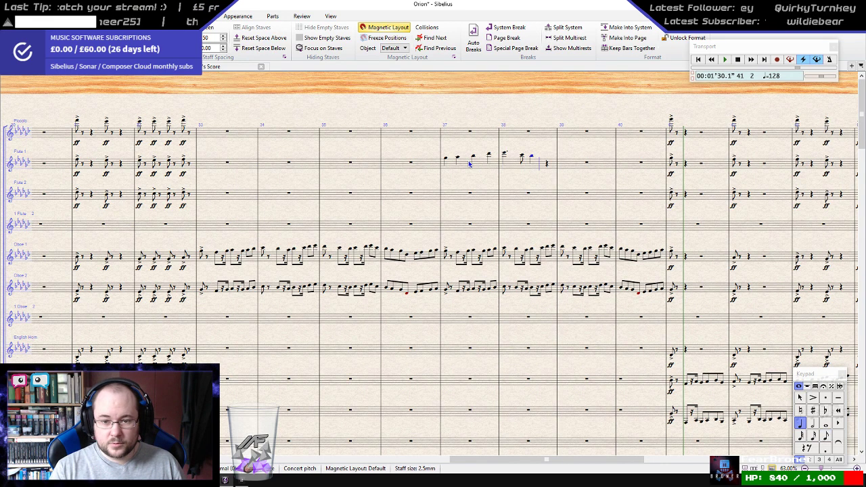
pyautogui.press('g')
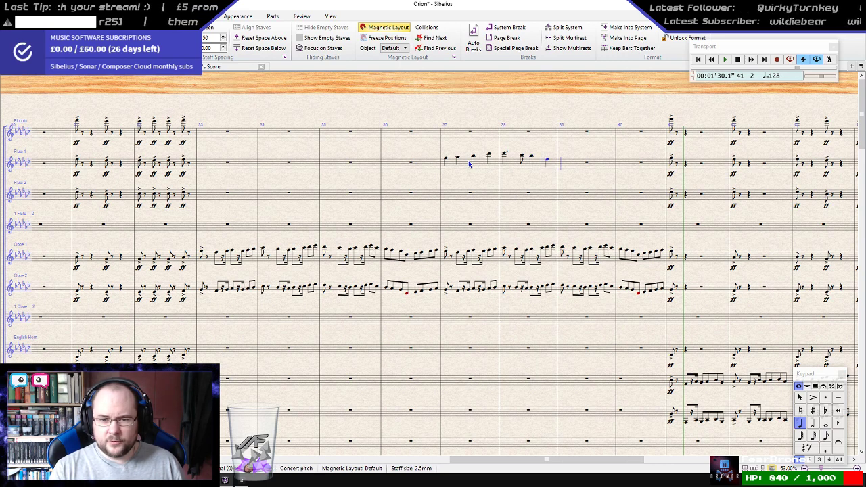
# - Complete the Flute 1 melody with two half notes in bar 39, and a half note and two quarter notes in bar 40
pyautogui.press('5')
pyautogui.press('a')
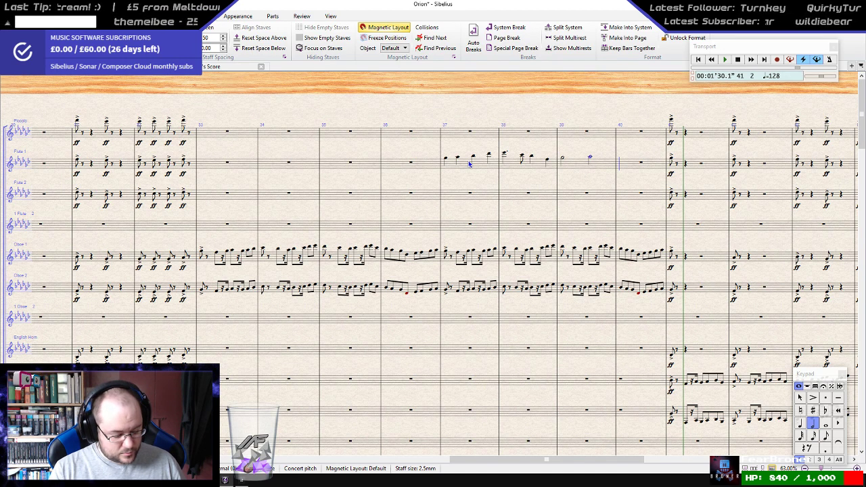
pyautogui.press('4')
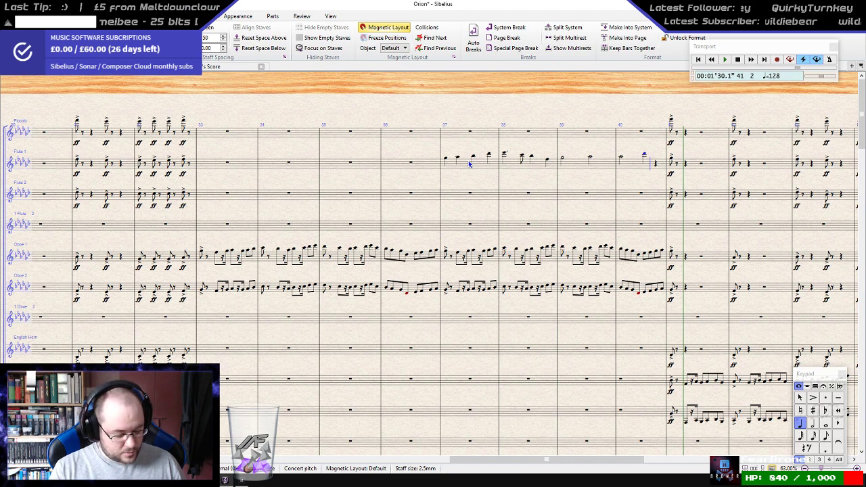
pyautogui.press('e')
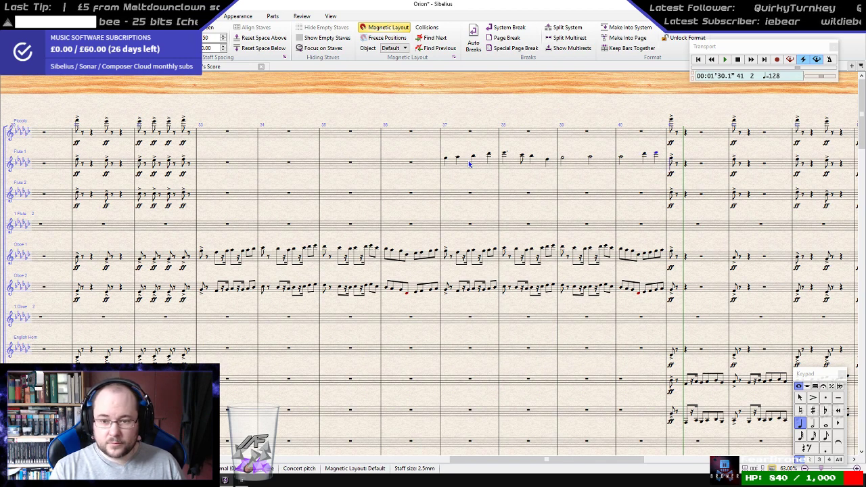
# - Lower the last two quarter notes of bar 40 in the Flute 1 melody
pyautogui.press('Down')
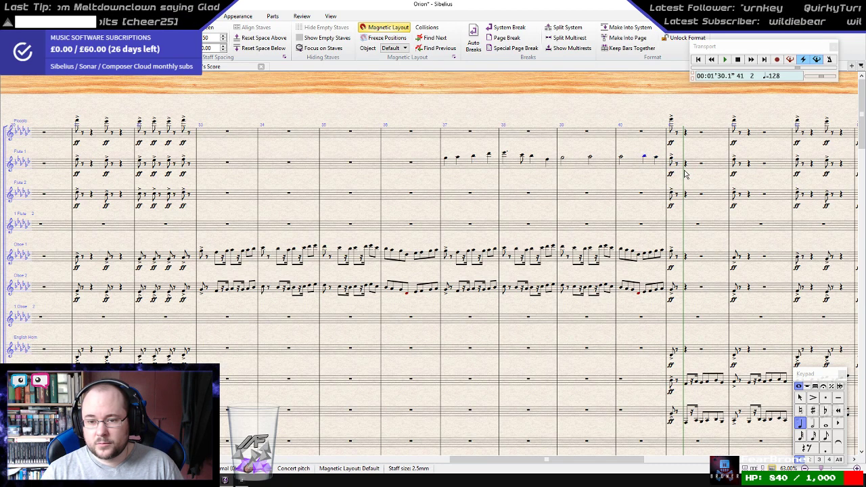
pyautogui.press('Right')
pyautogui.press('Right')
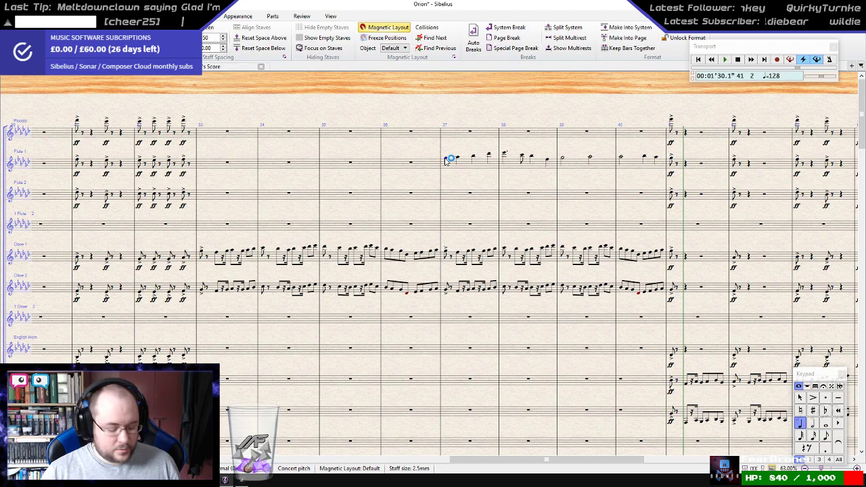
# - Add an ff dynamic under the first note of bar 37 in the Flute 1 staff
pyautogui.hotkey('ctrl', 'e')
pyautogui.hotkey('ctrl', 'f')
pyautogui.hotkey('ctrl', 'f')
pyautogui.click(443, 166)
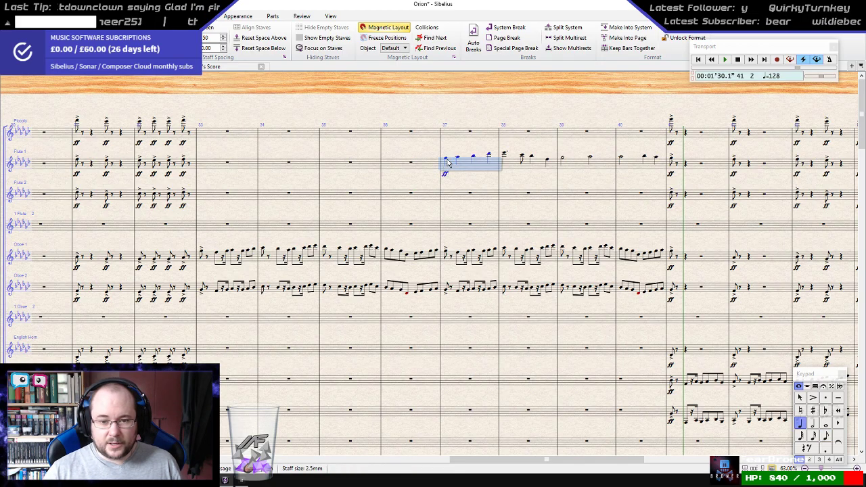
# - Play the Flute 1 melody together with the oboe passage and stop at the start of bar 41
pyautogui.press('Escape')
pyautogui.press('space')
pyautogui.press('space')
pyautogui.press('space')
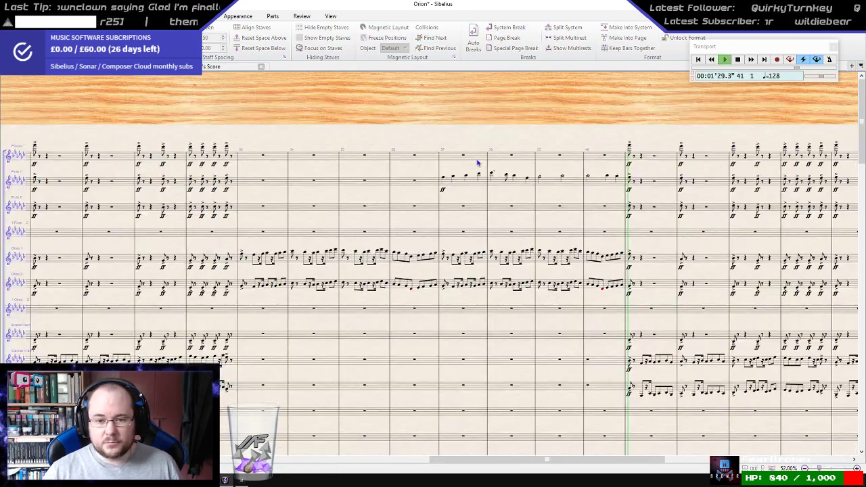
pyautogui.press('space')
pyautogui.click(474, 164)
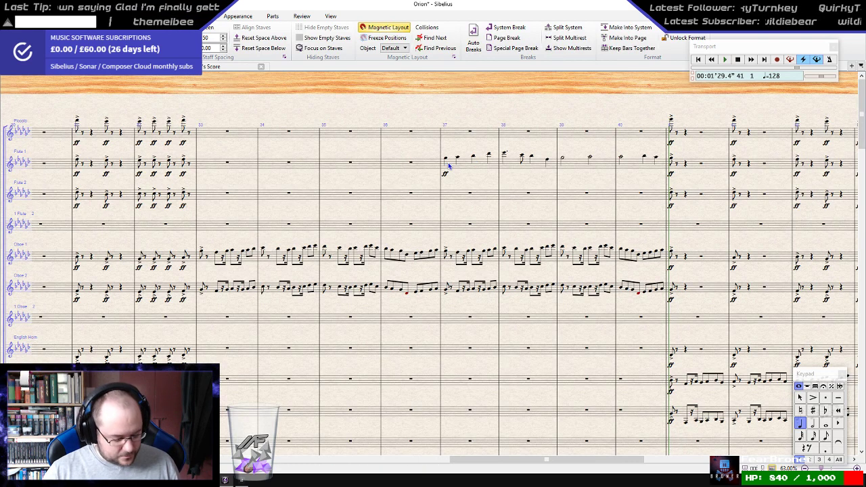
# - Slur the Flute 1 melody bar by bar, with one slur over each of bars 37, 38, 39 and 40
pyautogui.click(447, 160)
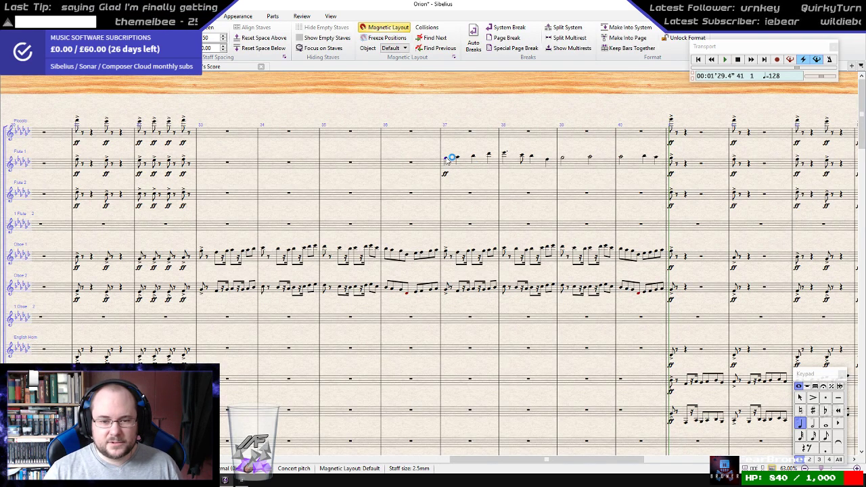
pyautogui.press('space')
pyautogui.press('space')
pyautogui.press('space')
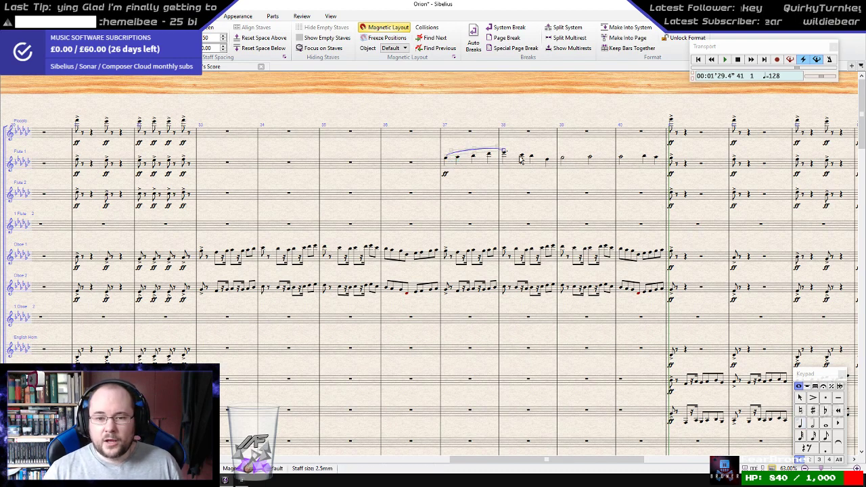
pyautogui.click(506, 155)
pyautogui.press('s')
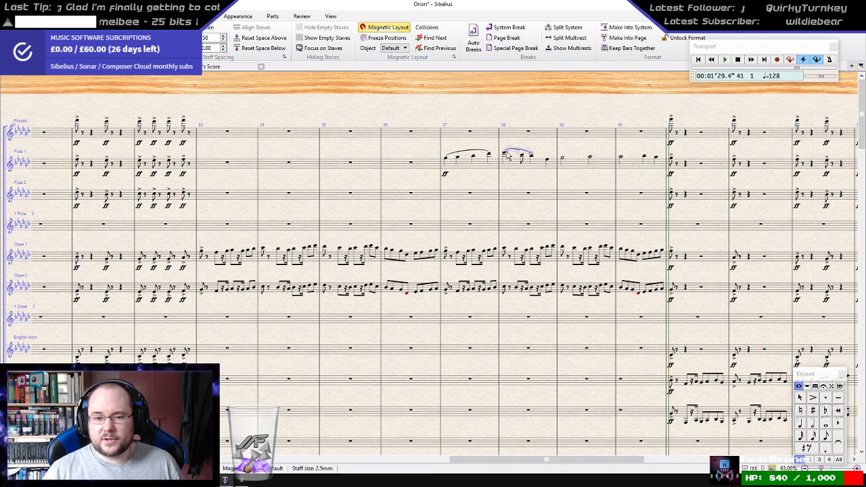
pyautogui.click(565, 159)
pyautogui.press('s')
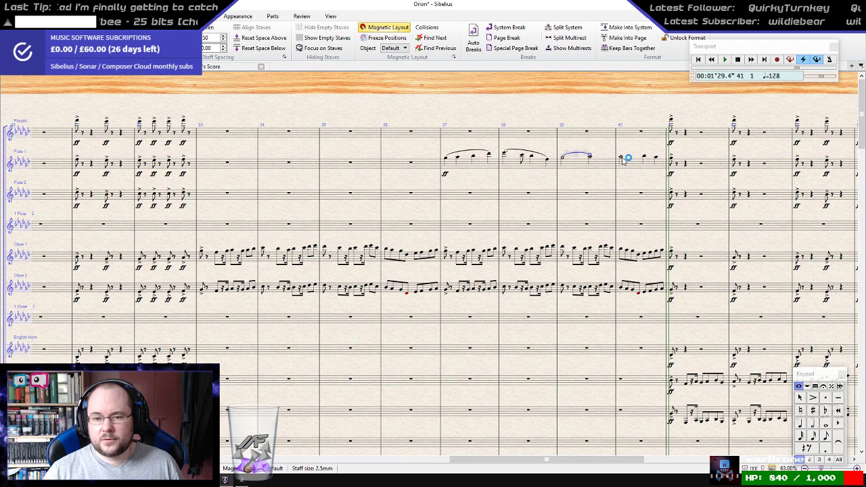
pyautogui.click(622, 158)
pyautogui.press('s')
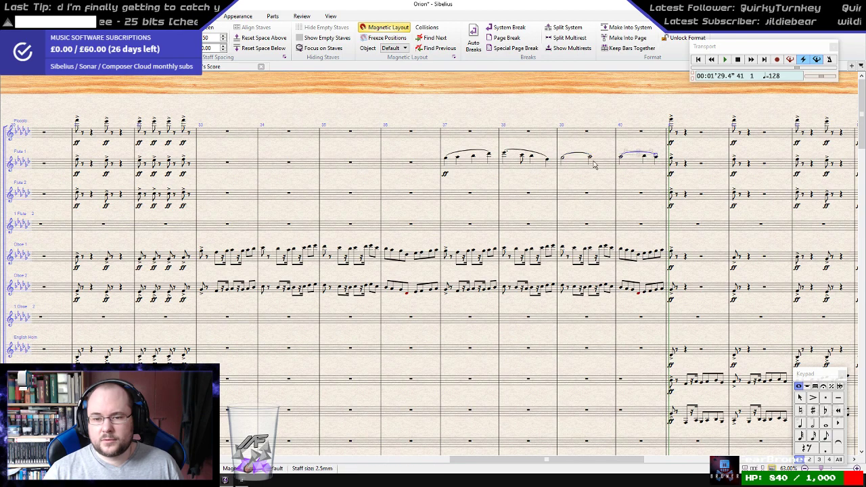
# - Play the score from bar 37 with Flute 1 through Oboe 2 selected, and stop in bar 41
pyautogui.click(445, 160)
pyautogui.keyDown('shift'); pyautogui.click(450, 292); pyautogui.keyUp('shift')
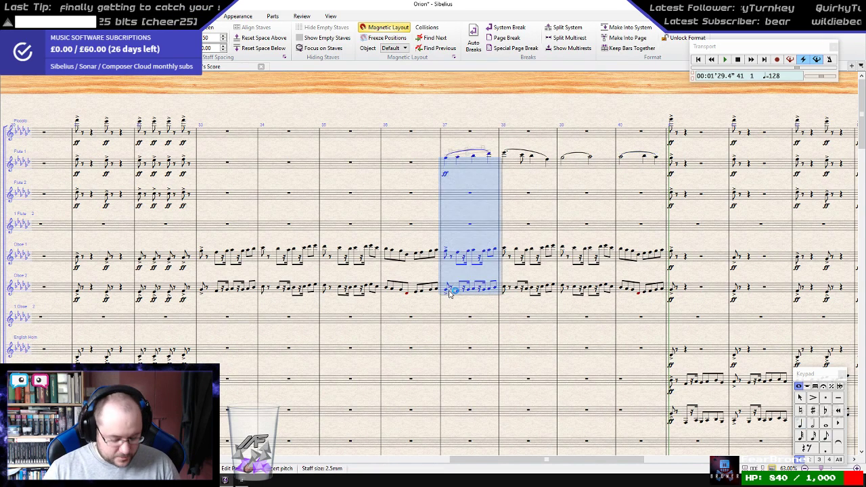
pyautogui.scroll(-1, 450, 292)
pyautogui.press('p')
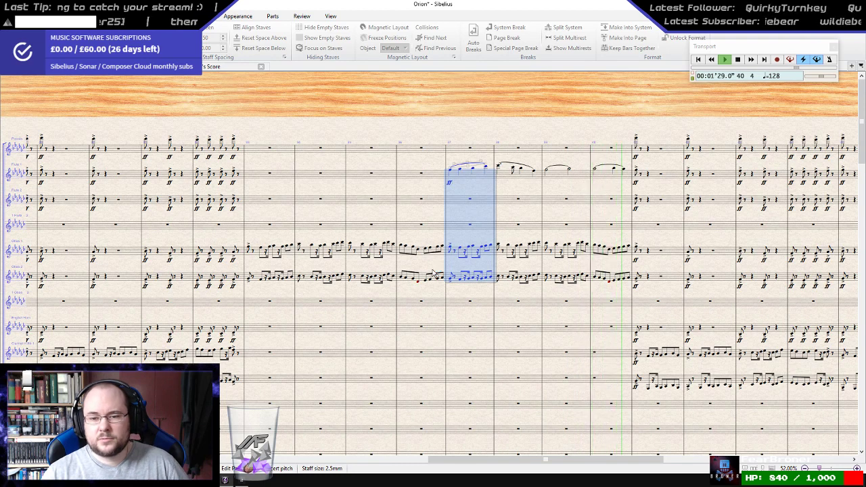
pyautogui.press('space')
pyautogui.hotkey('ctrl', '=')
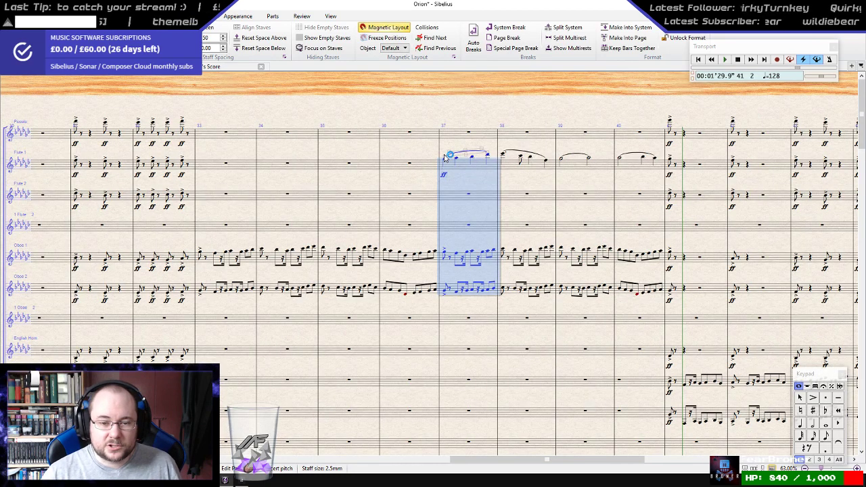
# - Copy the Flute 1 melody of bars 37 to 40 to the Piccolo staff and raise the copy an octave
pyautogui.press('Escape')
pyautogui.click(642, 165)
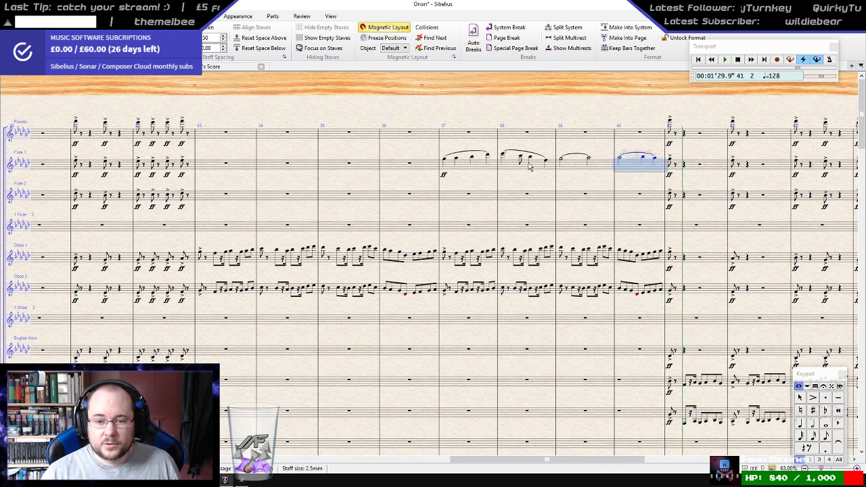
pyautogui.keyDown('shift'); pyautogui.click(453, 168); pyautogui.keyUp('shift')
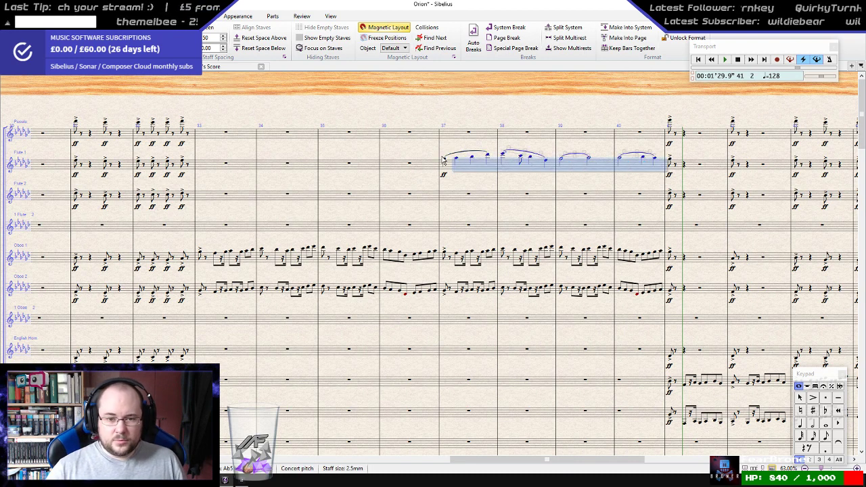
pyautogui.keyDown('shift'); pyautogui.click(446, 163); pyautogui.keyUp('shift')
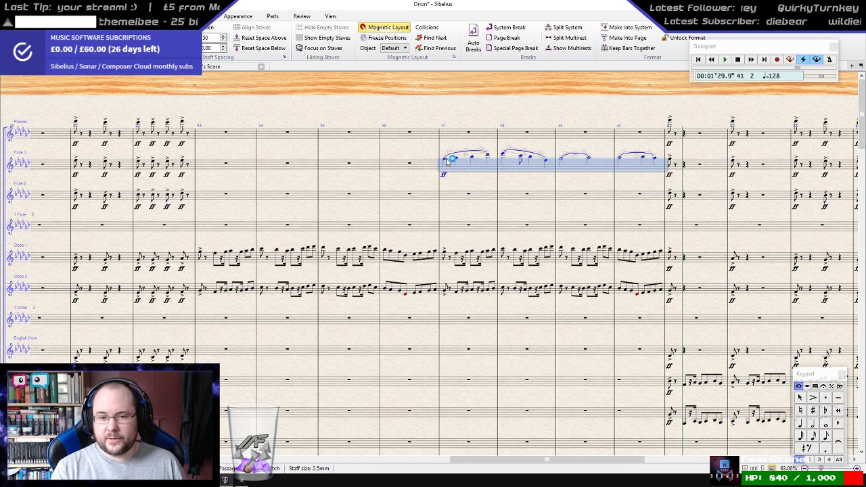
pyautogui.hotkey('ctrl', 'Up')
pyautogui.hotkey('ctrl', 'Down')
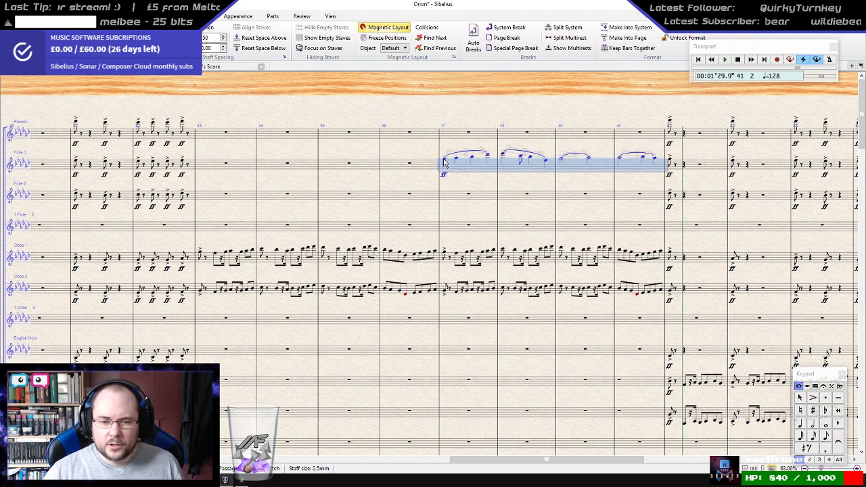
pyautogui.keyDown('alt'); pyautogui.click(446, 135); pyautogui.keyUp('alt')
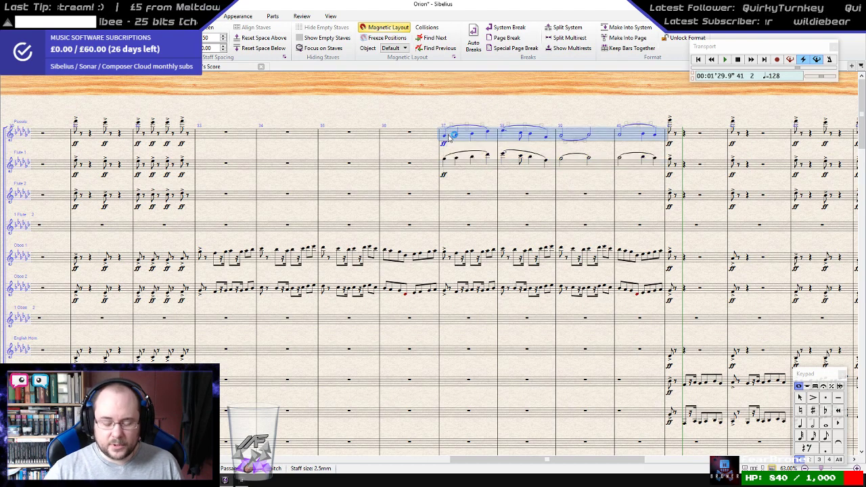
pyautogui.hotkey('ctrl', 'Up')
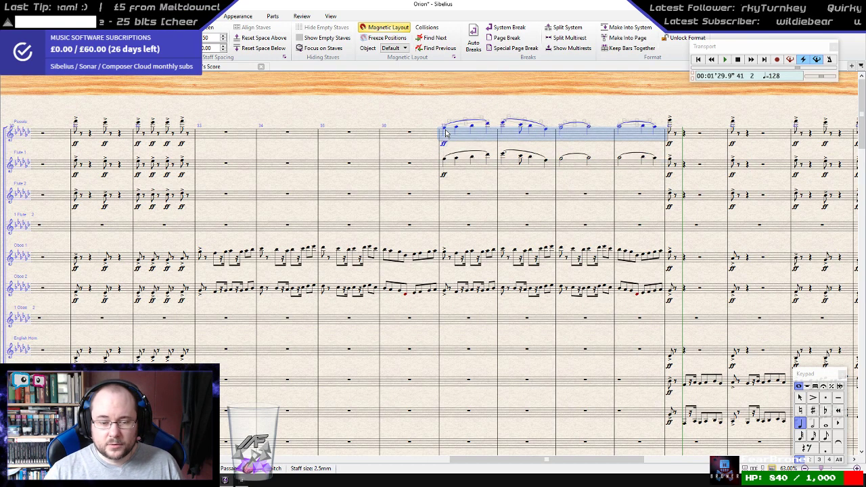
# - Play the score from bar 37 of the Piccolo into bar 42, and check the output levels in the Sonar mixer
pyautogui.press('Escape')
pyautogui.press('space')
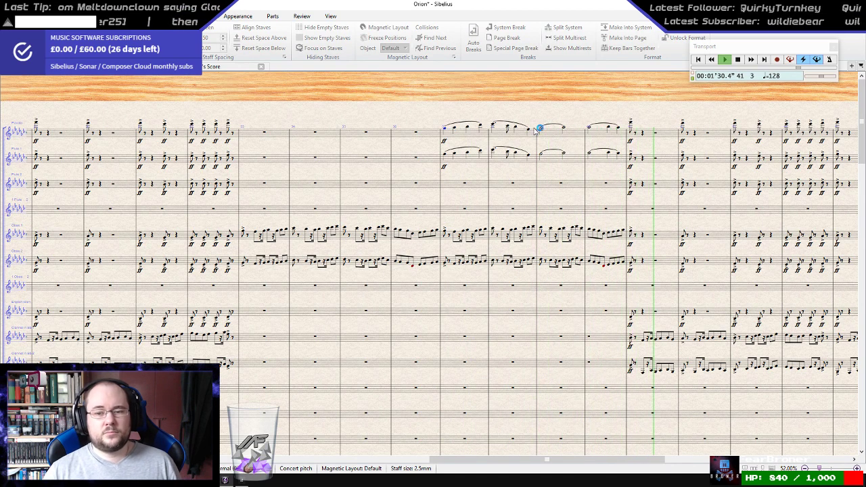
pyautogui.press('space')
pyautogui.scroll(1, 645, 128)
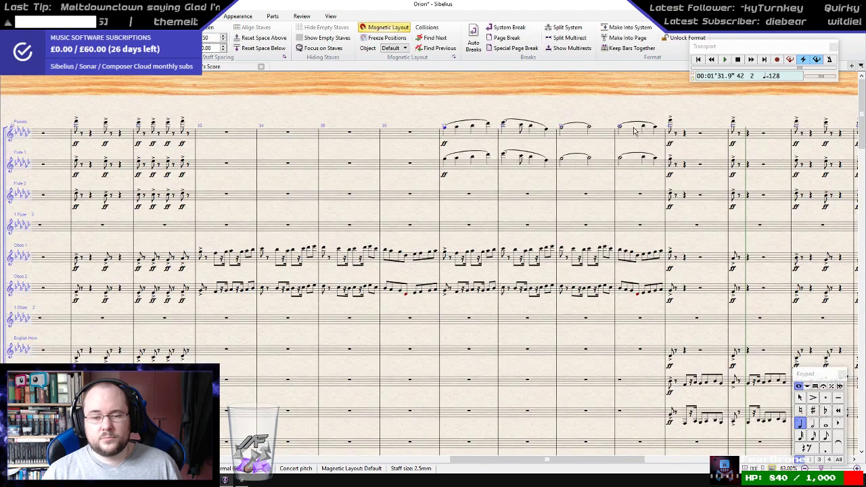
pyautogui.click(249, 479)
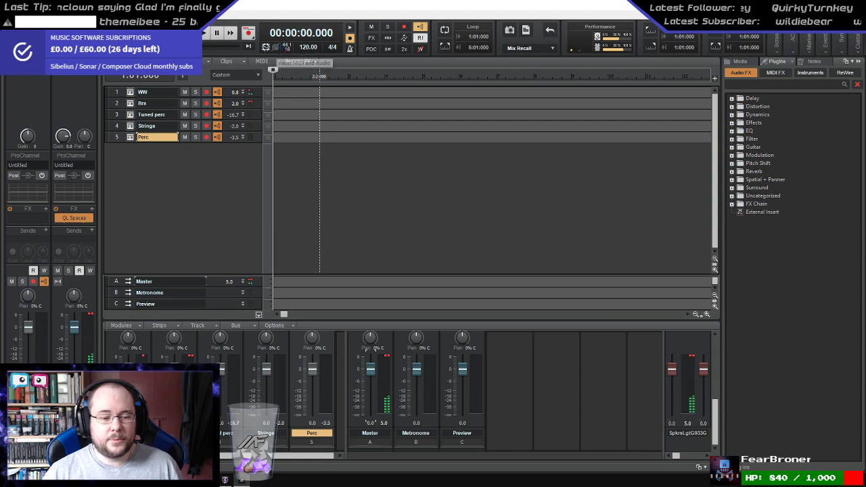
pyautogui.click(225, 479)
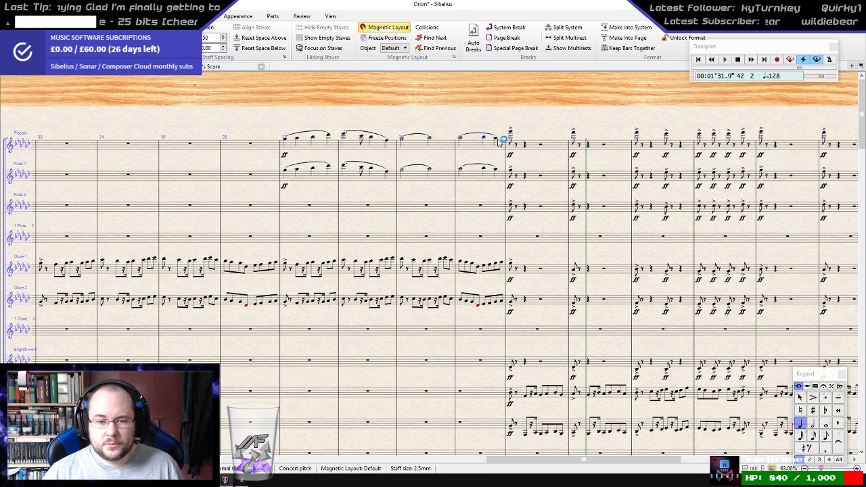
# - Play the score from bar 30 of the Flute 1 staff through the new woodwind passage and stop in bar 49
pyautogui.click(505, 143)
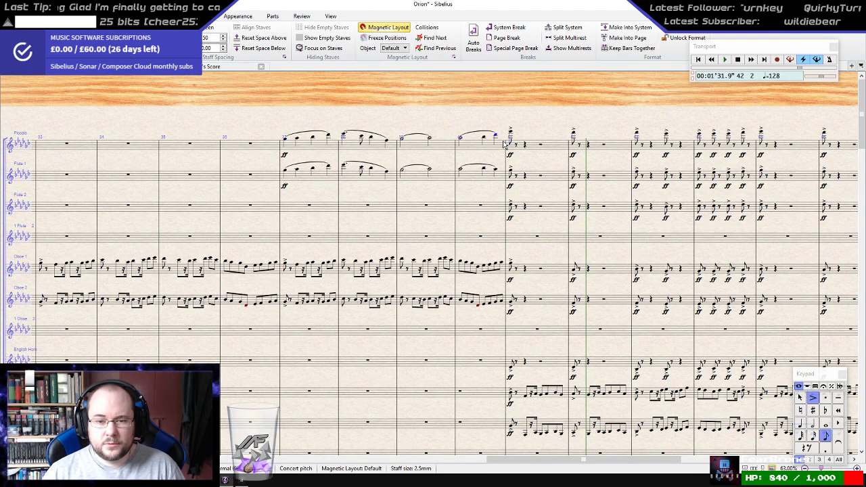
pyautogui.click(287, 138)
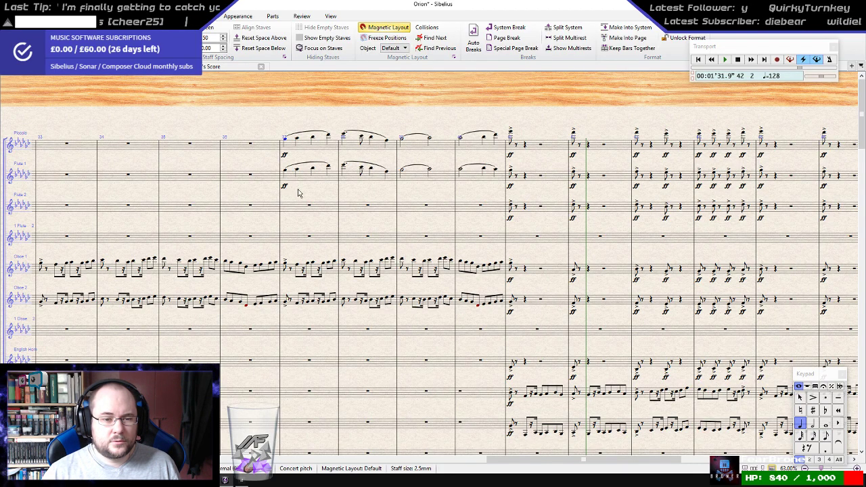
pyautogui.moveTo(298, 193); pyautogui.dragTo(684, 131)
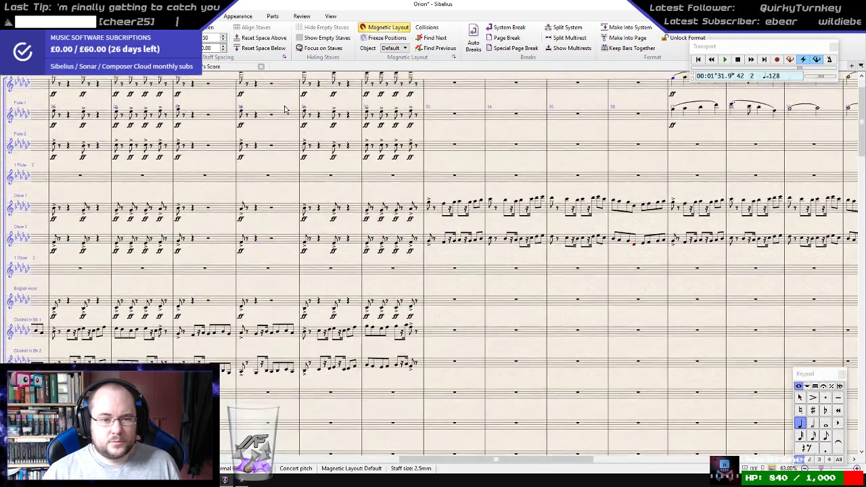
pyautogui.click(242, 112)
pyautogui.scroll(-1, 241, 112)
pyautogui.press('p')
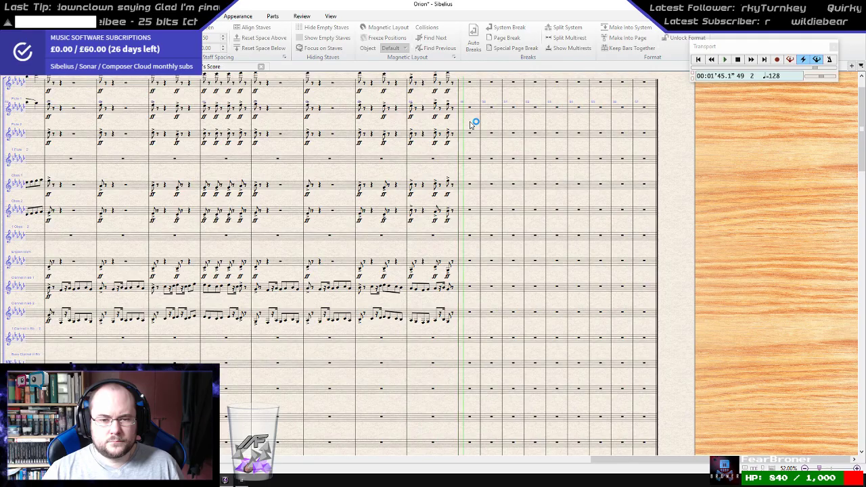
pyautogui.press('space')
# - Delete the first five bars of the score across all staves, up to the quarter-note = 128 tempo change
pyautogui.moveTo(307, 157); pyautogui.dragTo(585, 198)
pyautogui.moveTo(257, 196); pyautogui.dragTo(629, 212)
pyautogui.moveTo(142, 233); pyautogui.dragTo(551, 208)
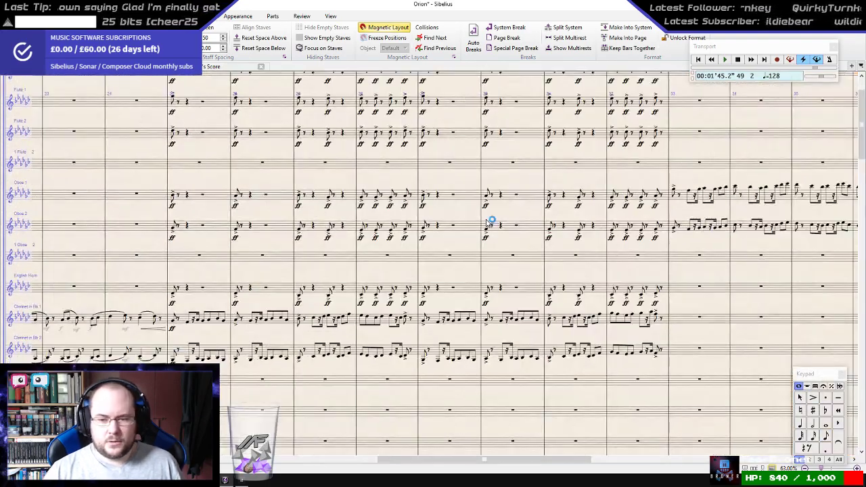
pyautogui.scroll(-3, 491, 221)
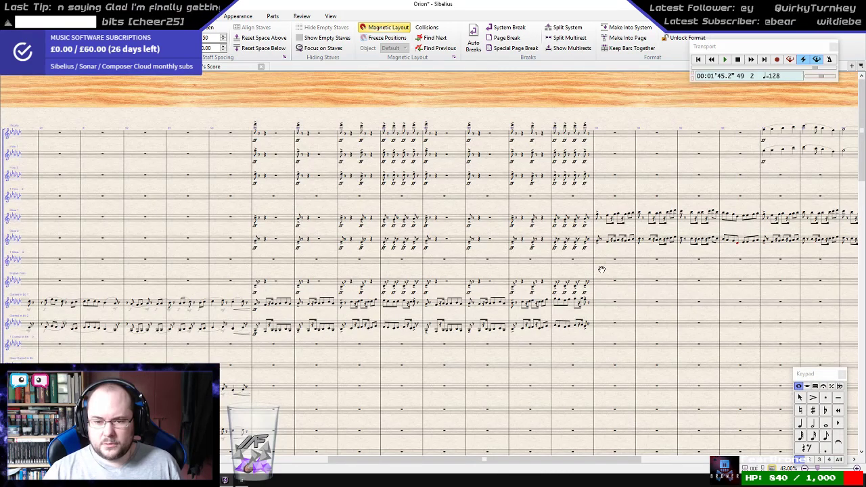
pyautogui.moveTo(601, 269); pyautogui.dragTo(862, 255)
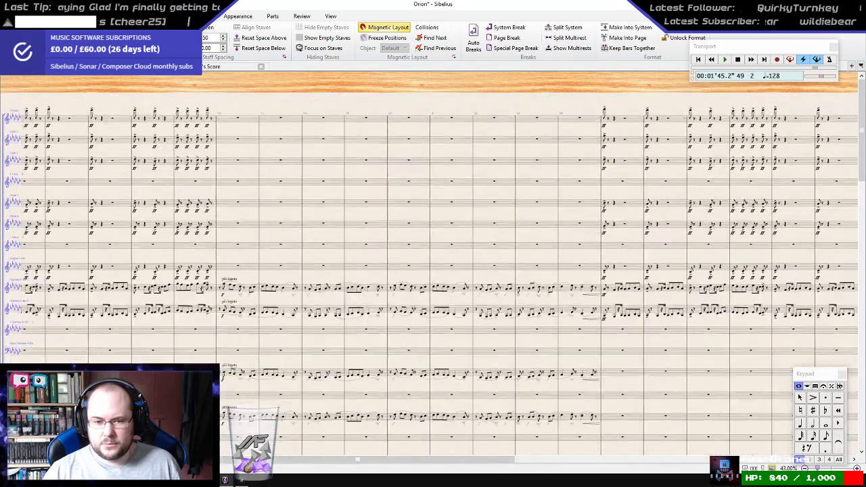
pyautogui.moveTo(290, 270); pyautogui.dragTo(601, 253)
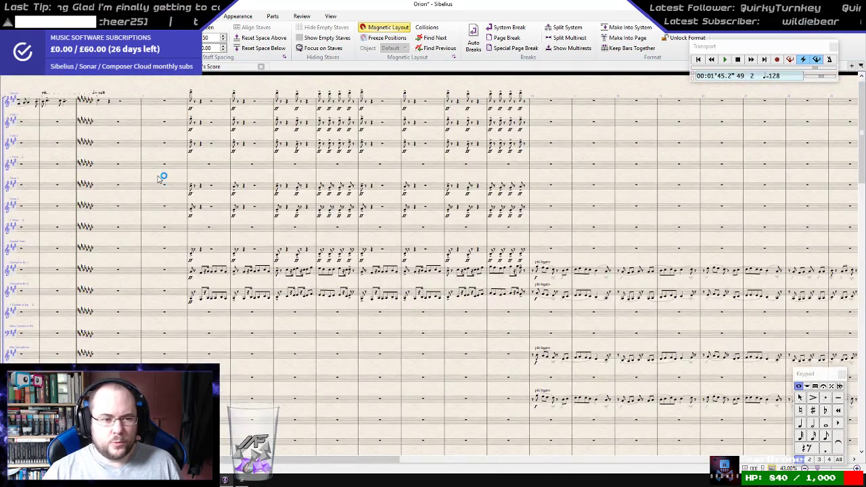
pyautogui.moveTo(160, 178); pyautogui.dragTo(524, 197)
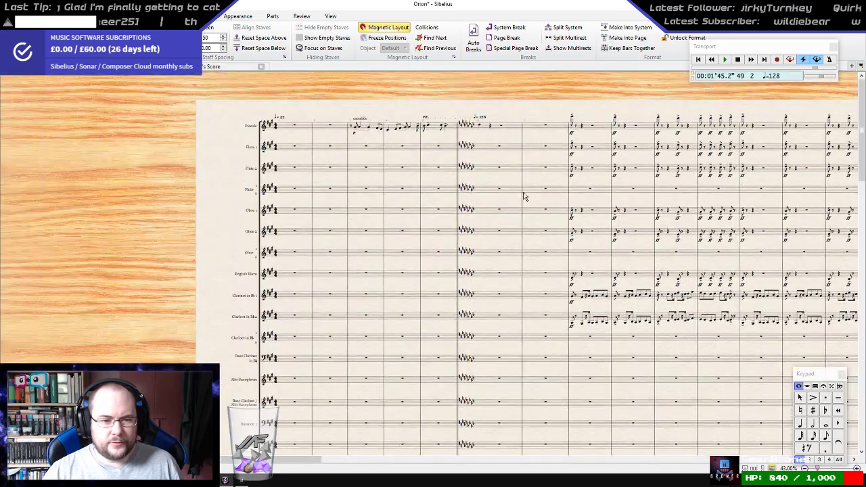
pyautogui.keyDown('ctrl'); pyautogui.click(304, 129); pyautogui.keyUp('ctrl')
pyautogui.keyDown('shift'); pyautogui.click(437, 131); pyautogui.keyUp('shift')
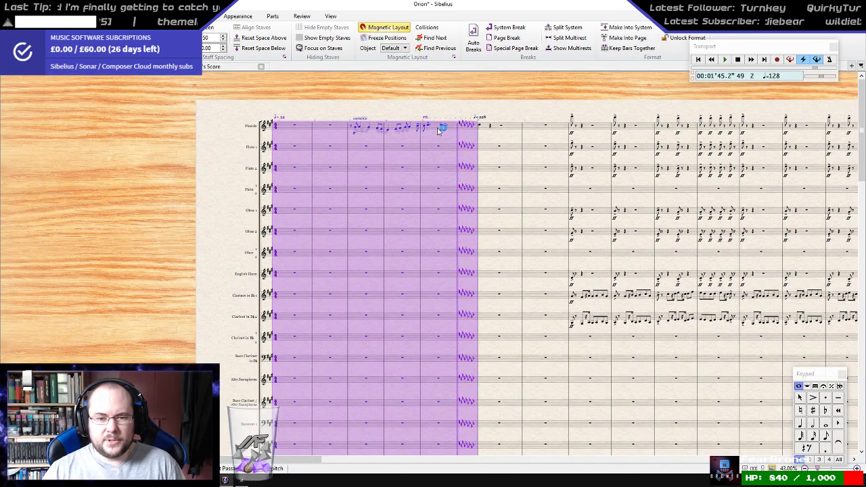
pyautogui.press('Delete')
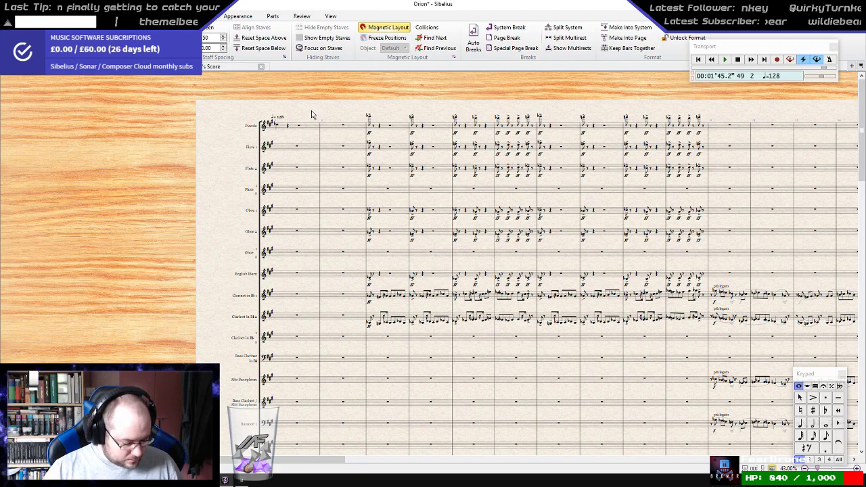
# - Set the key signature at the start of the score to Gb major
pyautogui.press('k')
pyautogui.click(156, 260)
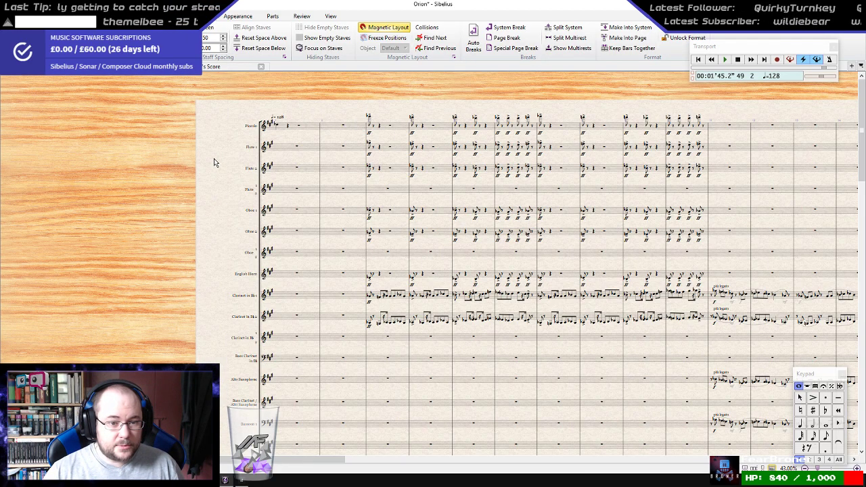
pyautogui.press('k')
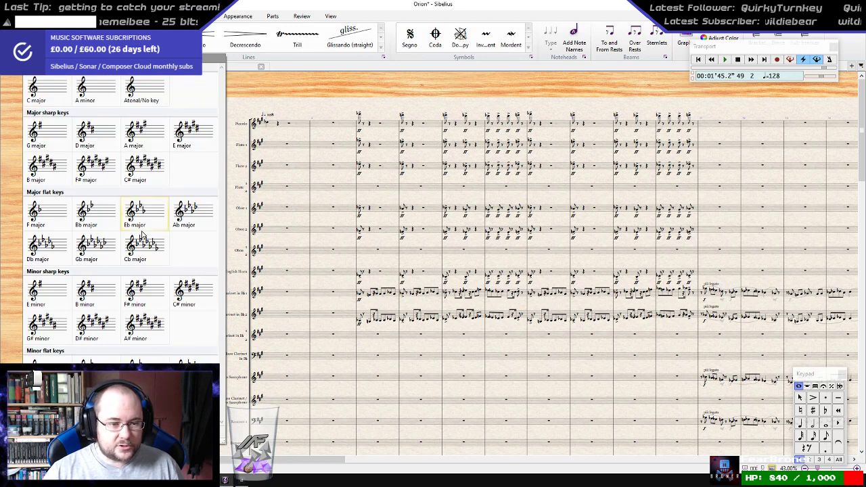
pyautogui.click(96, 249)
pyautogui.click(260, 193)
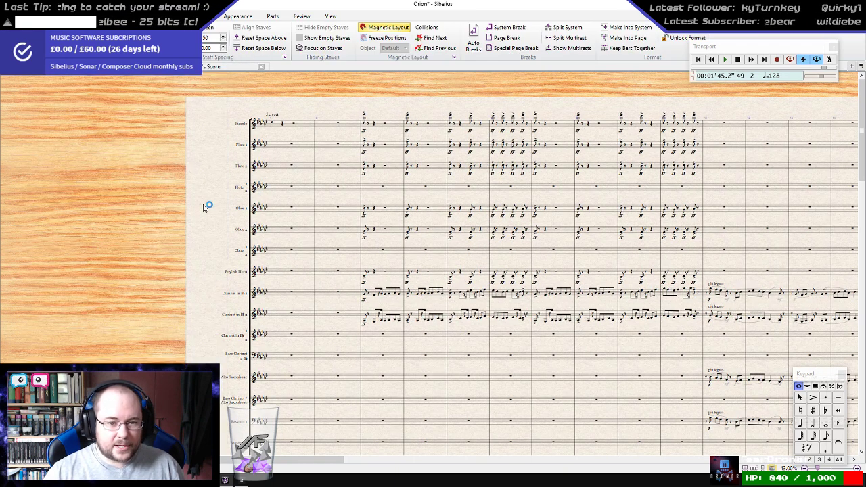
# - Clear the leftover notes in bar 1 of the Piccolo, Celesta, Celesta/Piano and Harp 2 staves
pyautogui.click(292, 127)
pyautogui.scroll(-5, 293, 173)
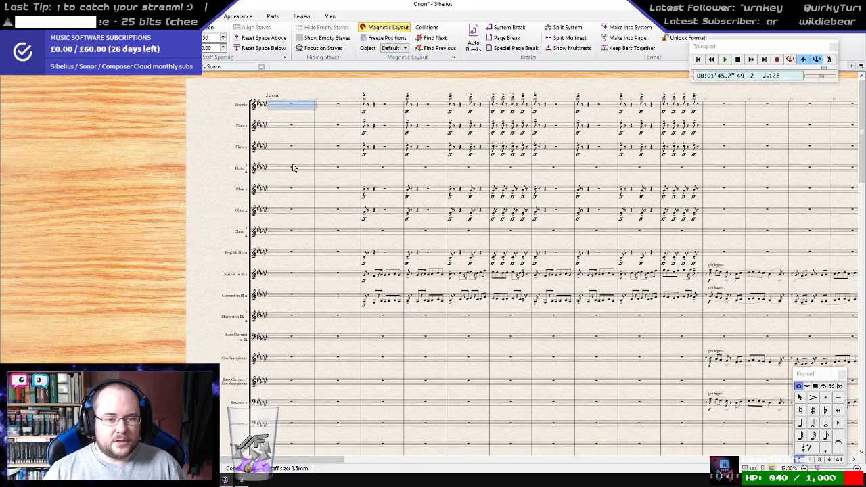
pyautogui.scroll(-6, 291, 240)
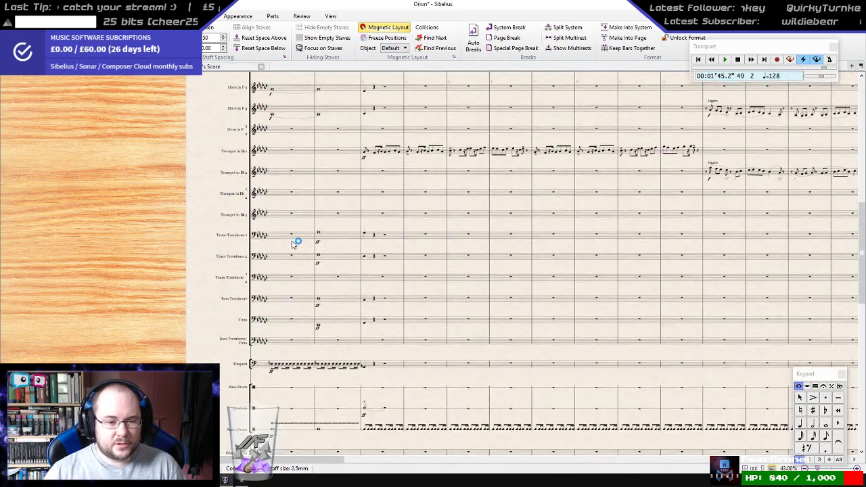
pyautogui.scroll(-1, 291, 246)
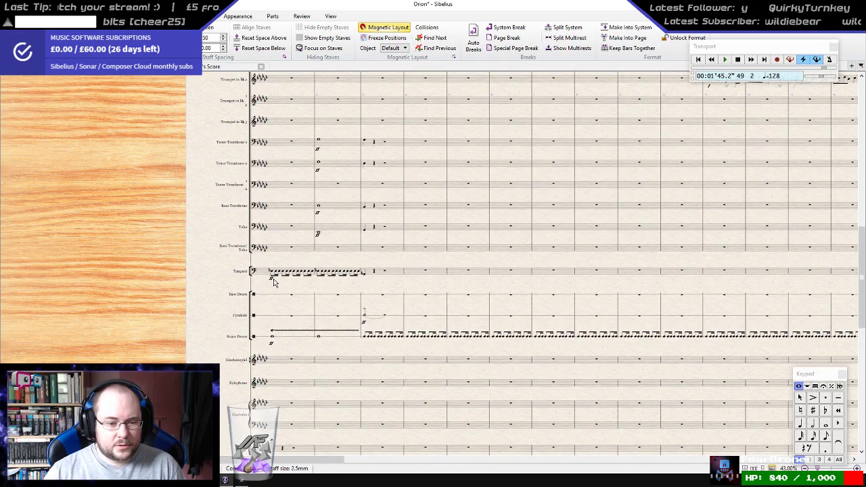
pyautogui.scroll(-3, 274, 282)
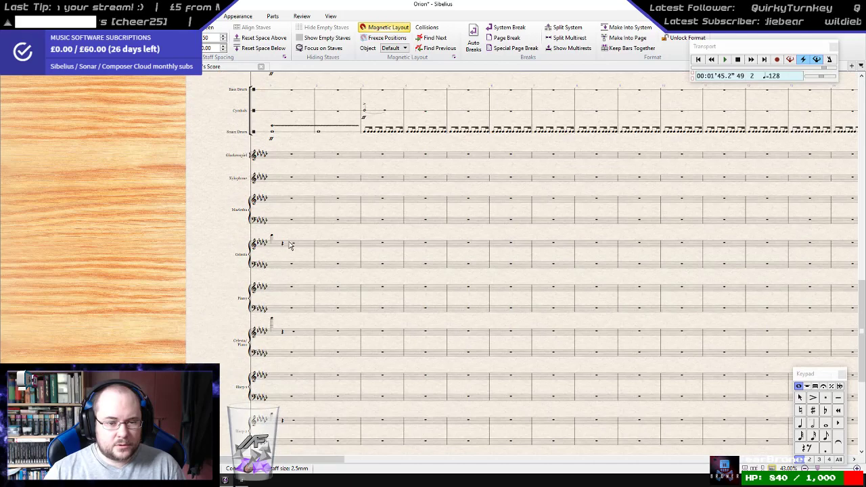
pyautogui.click(288, 245)
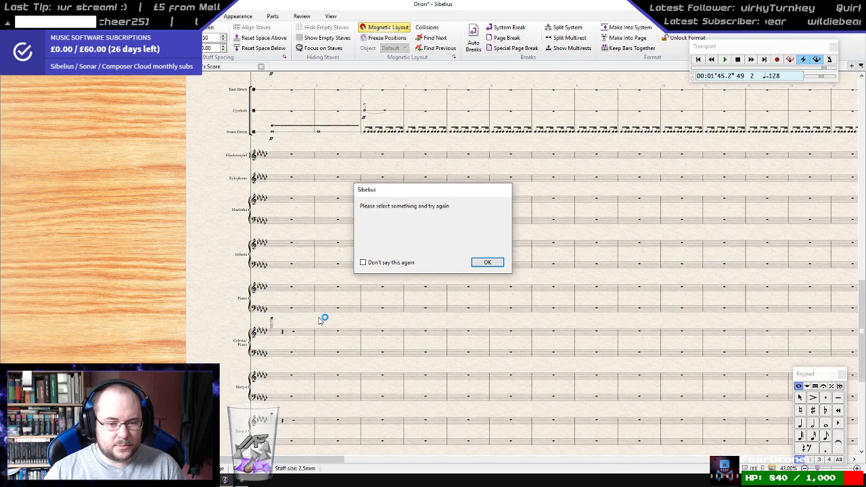
pyautogui.click(304, 336)
pyautogui.scroll(-3, 297, 291)
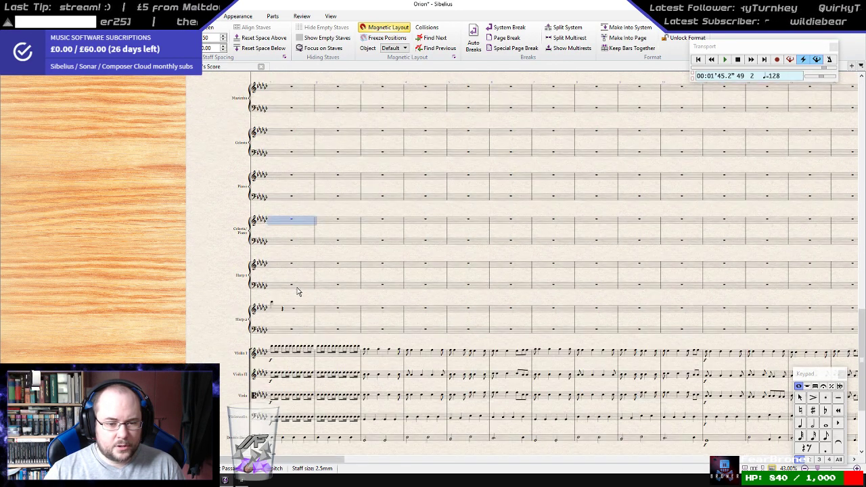
pyautogui.click(311, 311)
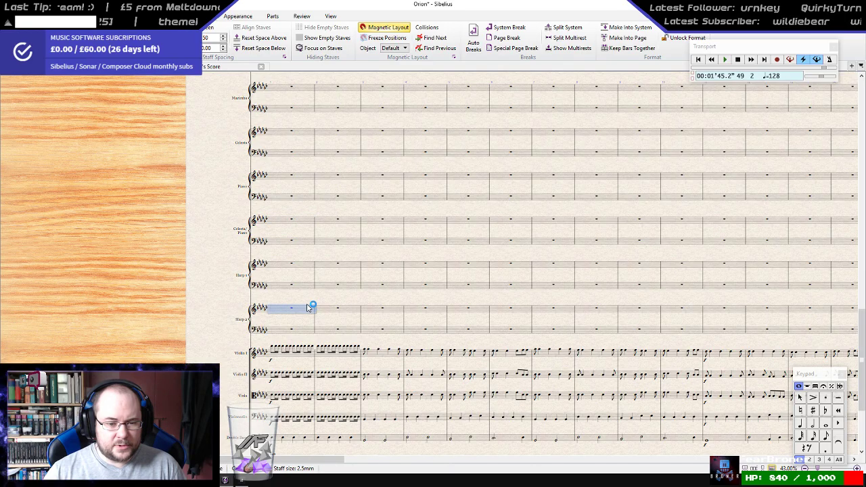
pyautogui.scroll(-4, 308, 308)
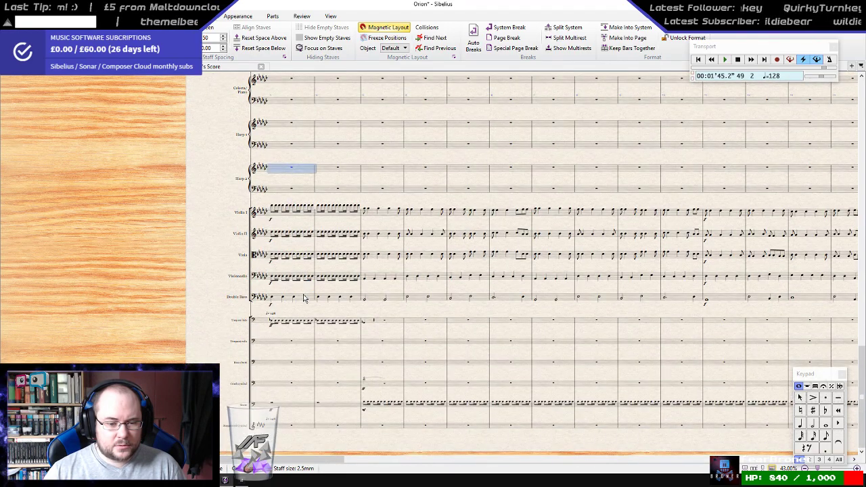
# - Play the opening of the score, stop in bar 6, and check the output levels in the Sonar mixer
pyautogui.scroll(16, 301, 296)
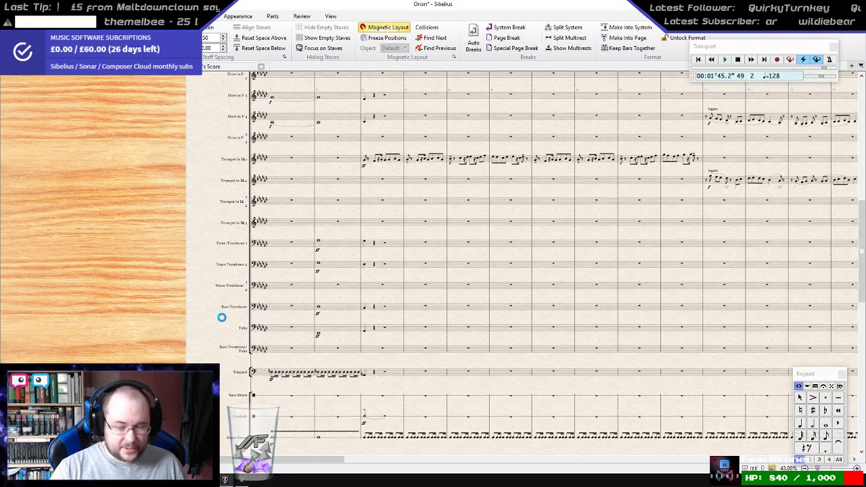
pyautogui.press('space')
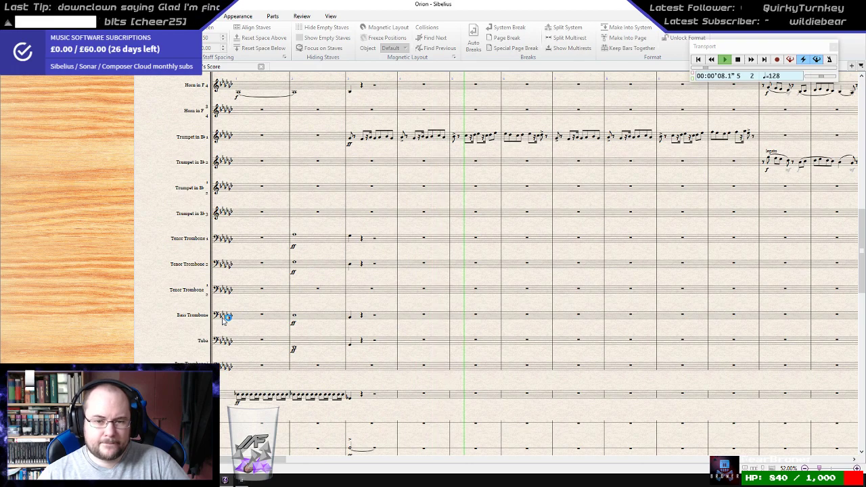
pyautogui.press('Escape')
pyautogui.hotkey('ctrl', '-')
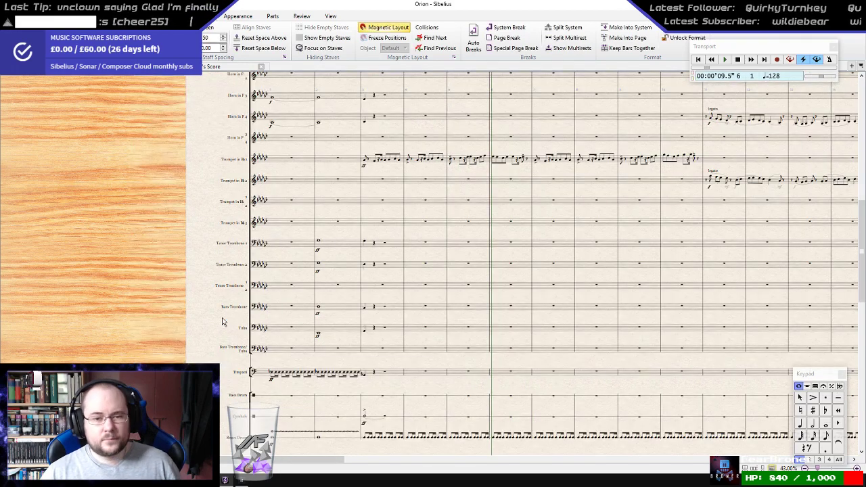
pyautogui.click(241, 480)
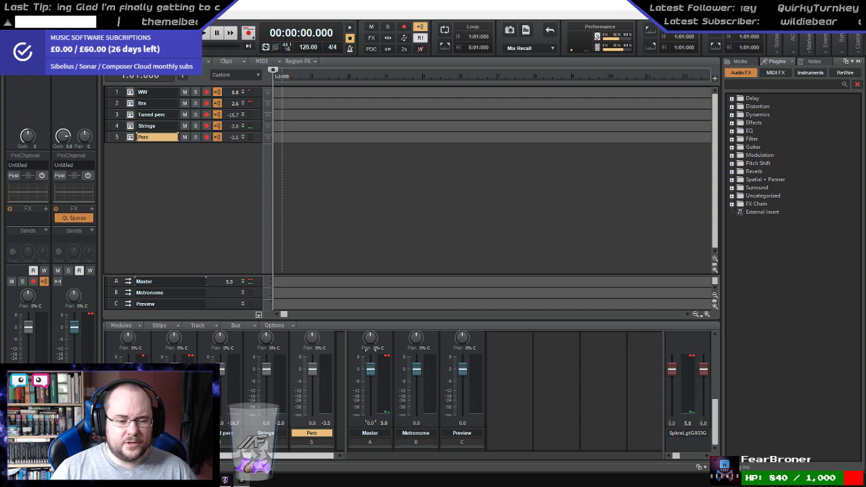
pyautogui.click(229, 480)
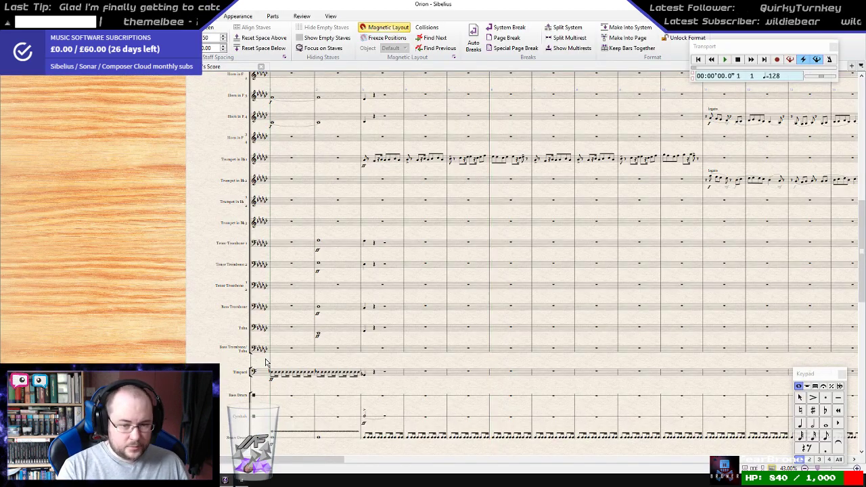
# - Play the shortened score from the start in Sibelius, follow the brass and woodwind staves, and stop in bar 44
pyautogui.press('p')
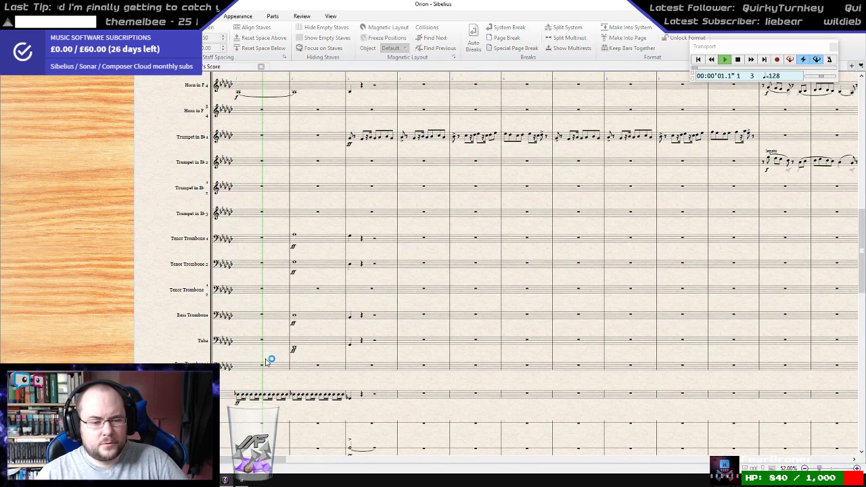
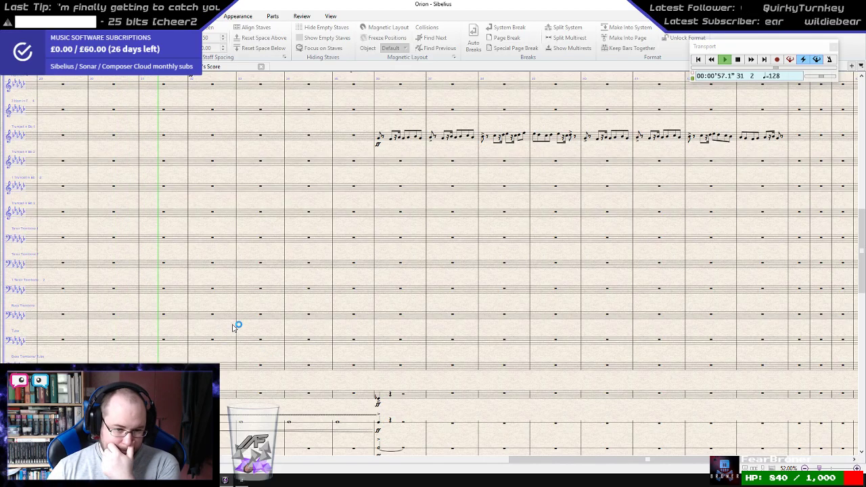
pyautogui.scroll(5, 232, 328)
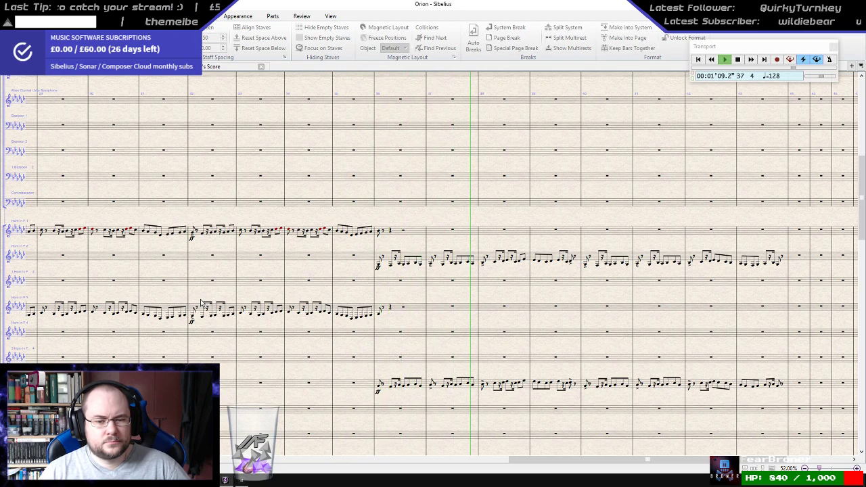
pyautogui.scroll(1, 203, 300)
pyautogui.scroll(1, 203, 302)
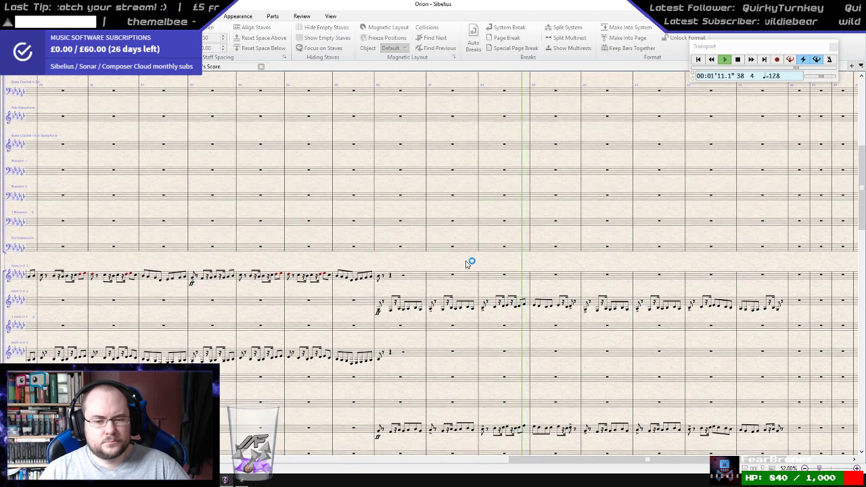
pyautogui.moveTo(507, 263); pyautogui.dragTo(331, 248)
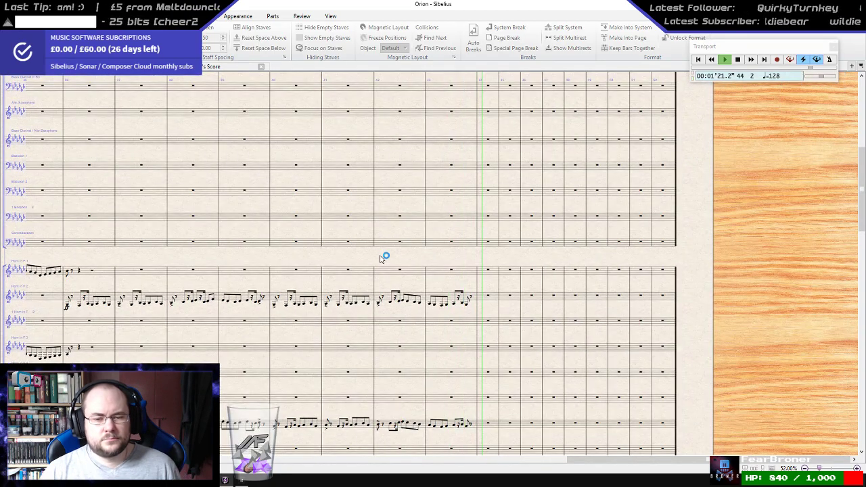
pyautogui.press('space')
# - Select a note in the Flute 1 melody, switch to Sonar, and view the channel levels in the WW track's EastWest instrument mixer
pyautogui.scroll(2, 417, 258)
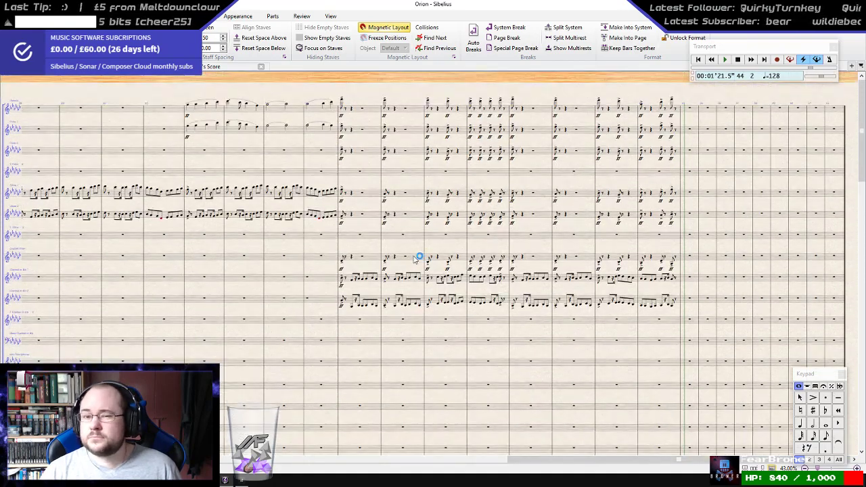
pyautogui.click(307, 128)
pyautogui.click(249, 480)
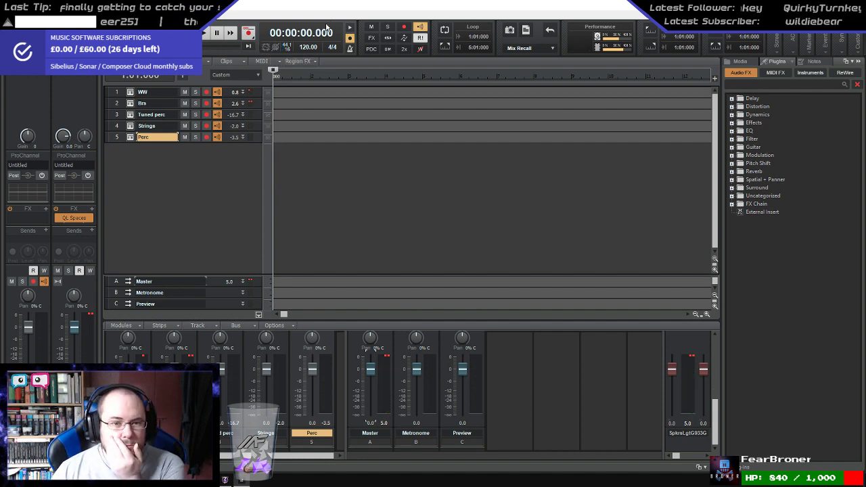
pyautogui.click(266, 48)
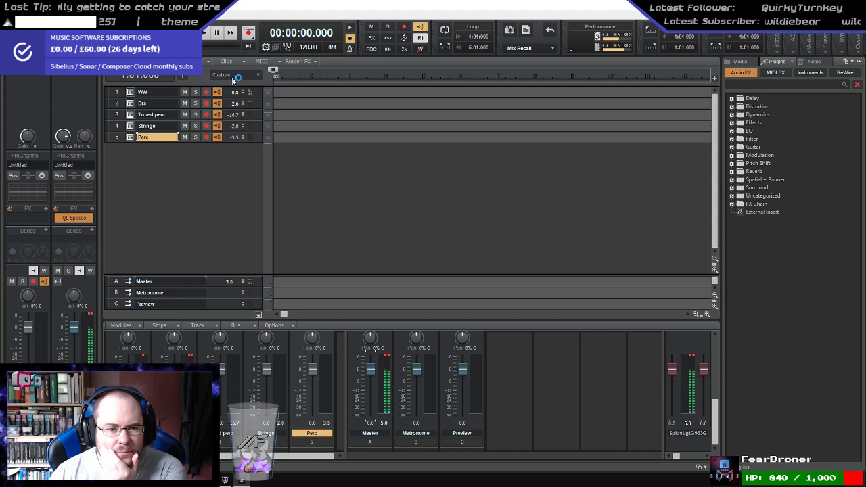
pyautogui.click(131, 92)
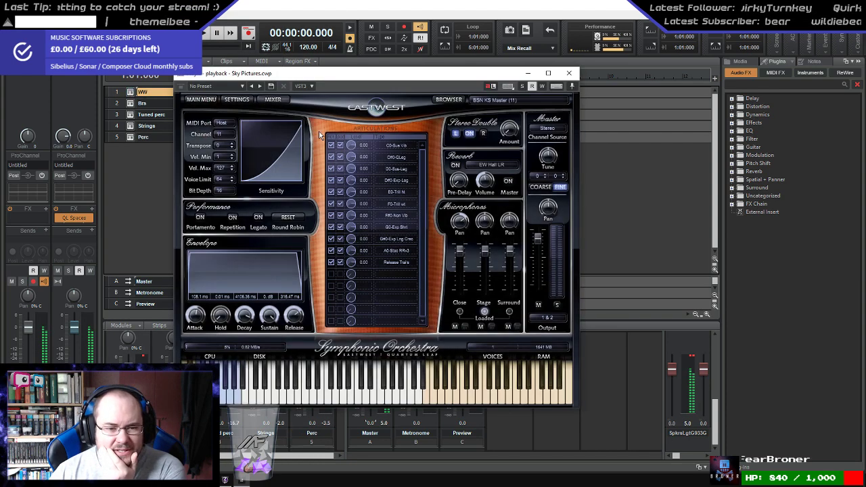
pyautogui.click(275, 100)
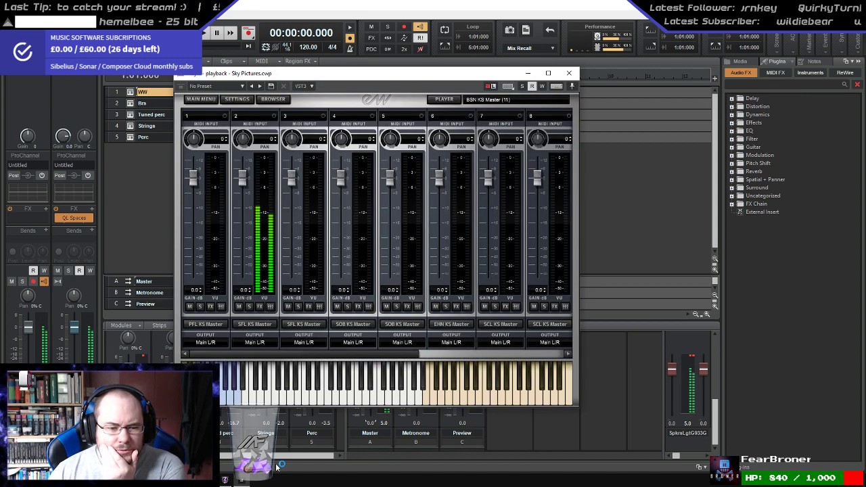
# - Return to Sibelius, play the score from the first note of the slurred Flute 1 melody, and stop in bar 44
pyautogui.click(225, 480)
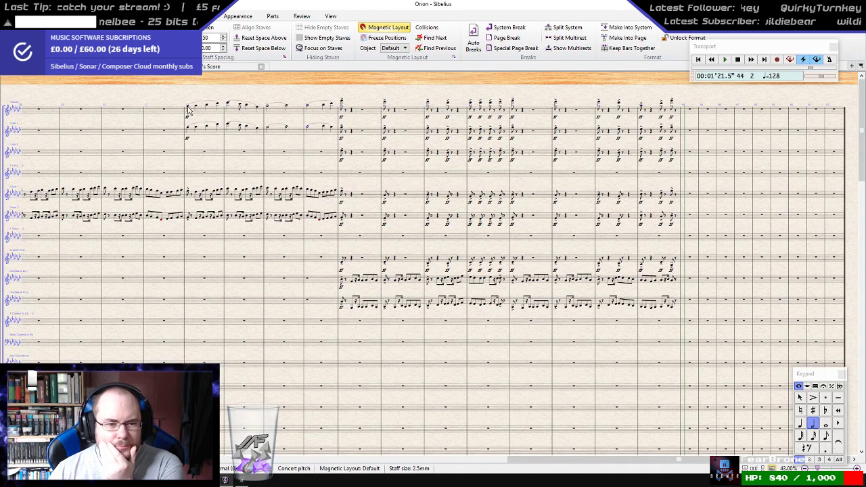
pyautogui.click(191, 129)
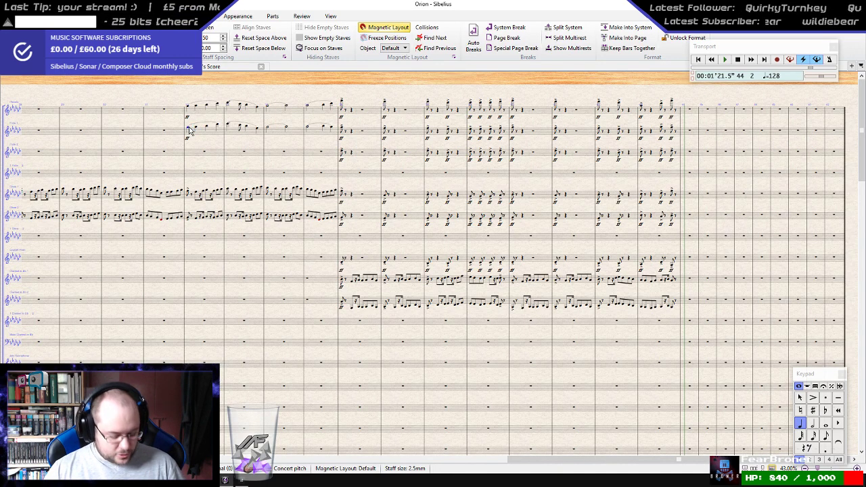
pyautogui.scroll(1, 192, 130)
pyautogui.press('p')
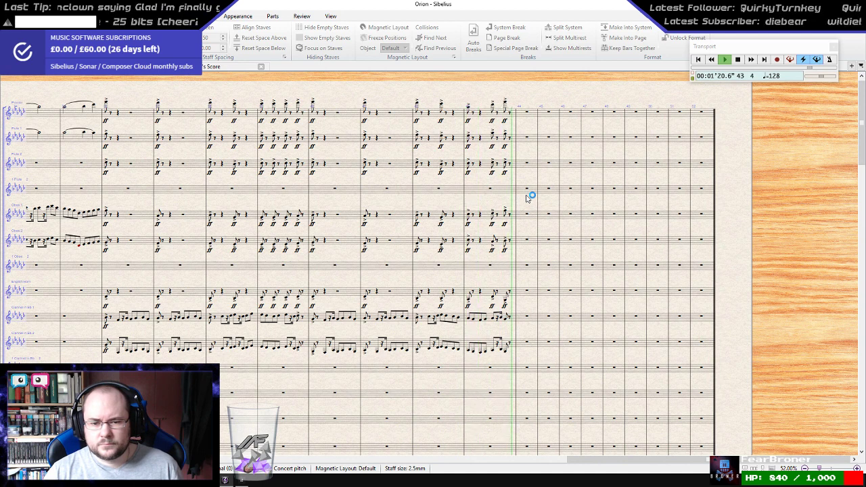
pyautogui.press('space')
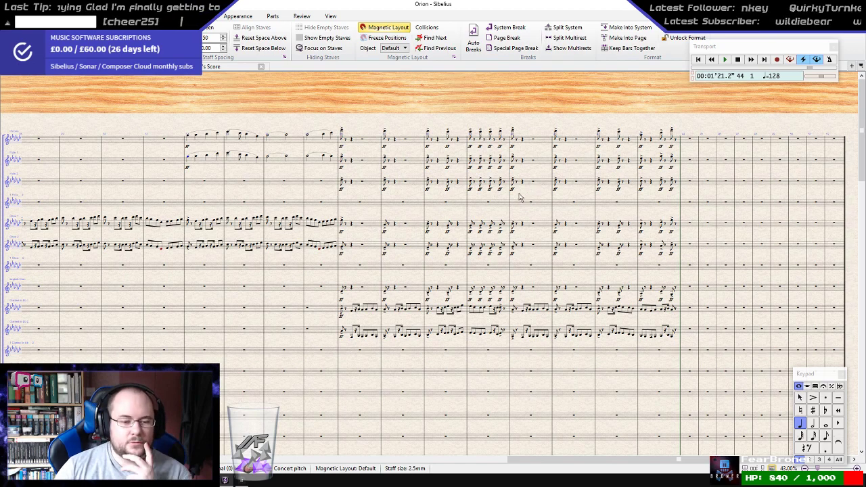
# - Examine the woodwind and brass writing from the earlier tutti passage to the empty bars at the end of the score
pyautogui.moveTo(594, 463); pyautogui.dragTo(96, 466)
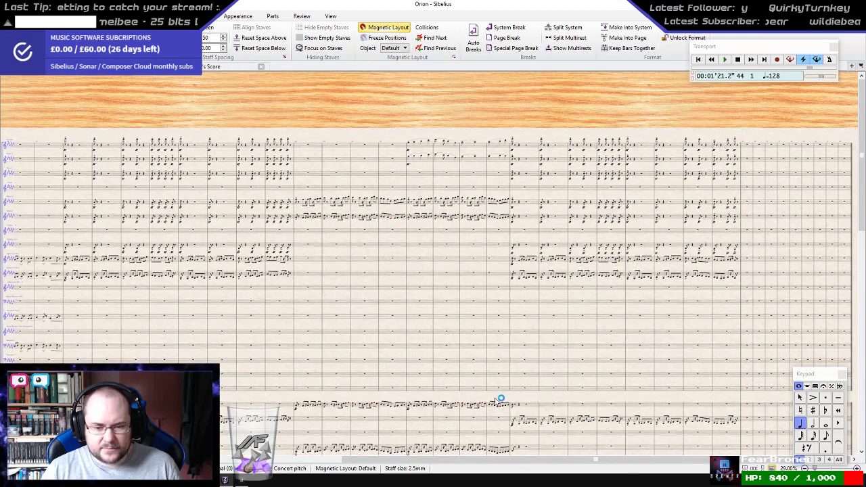
pyautogui.scroll(-3, 587, 330)
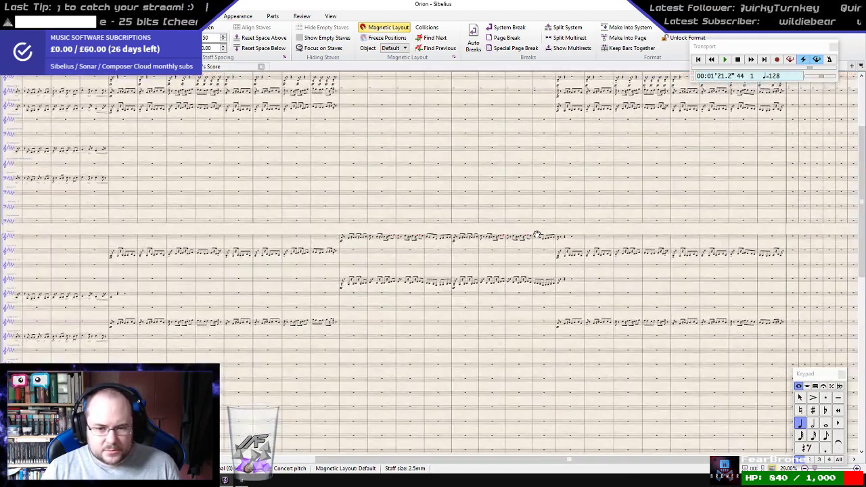
pyautogui.moveTo(543, 230); pyautogui.dragTo(865, 335)
pyautogui.moveTo(583, 273); pyautogui.dragTo(824, 317)
pyautogui.moveTo(698, 108); pyautogui.dragTo(0, 82)
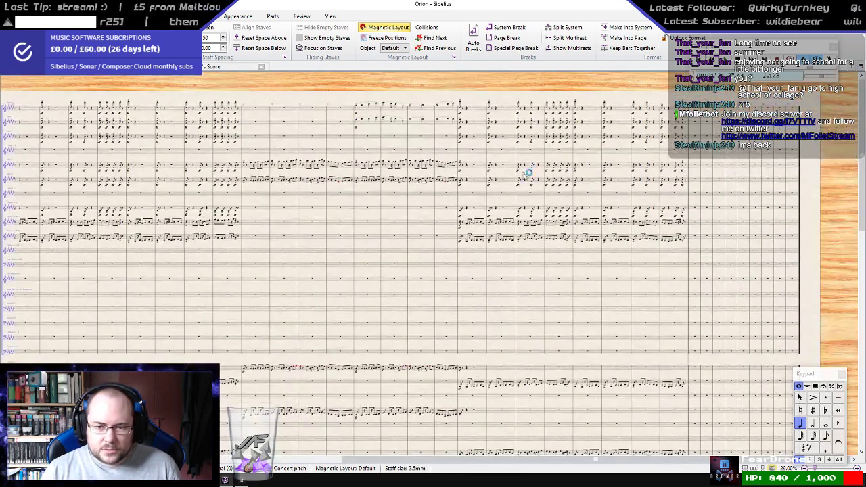
pyautogui.scroll(2, 613, 245)
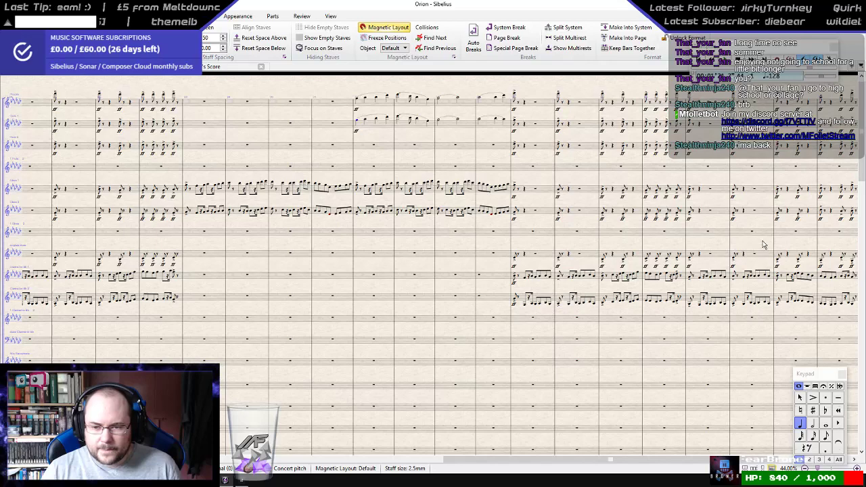
pyautogui.moveTo(763, 245); pyautogui.dragTo(248, 253)
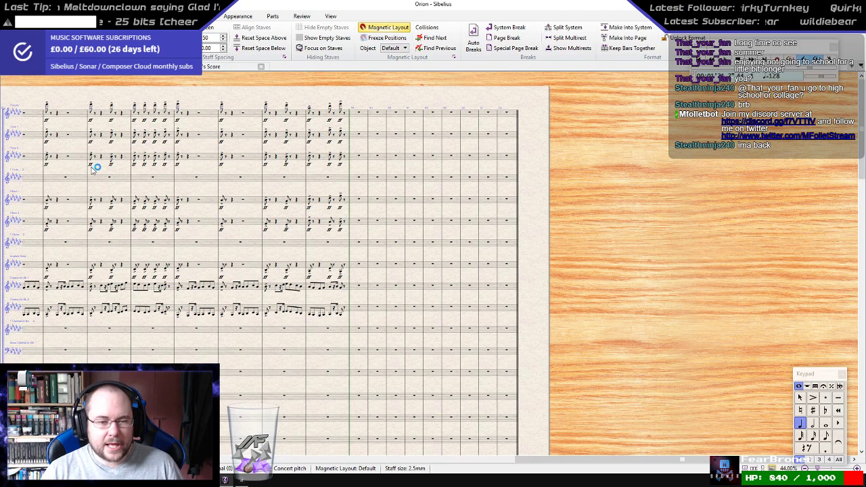
# - Examine the overall layout of the score's tutti, clarinet and flute melody passages from the opening to the empty closing bars
pyautogui.moveTo(313, 172); pyautogui.dragTo(332, 158)
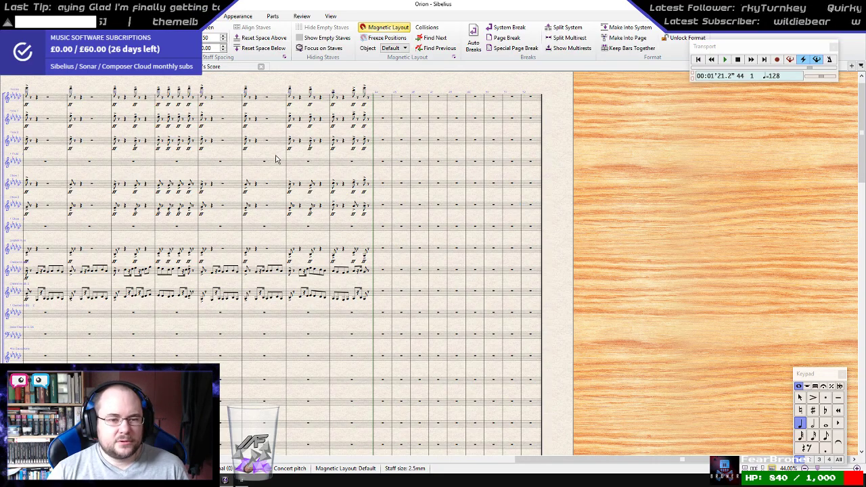
pyautogui.moveTo(262, 156); pyautogui.dragTo(788, 164)
pyautogui.scroll(-4, 444, 234)
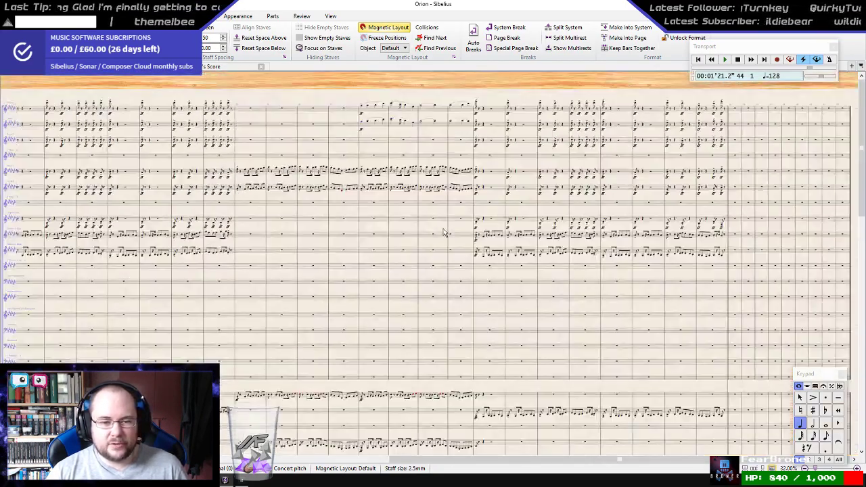
pyautogui.moveTo(203, 91); pyautogui.dragTo(547, 111)
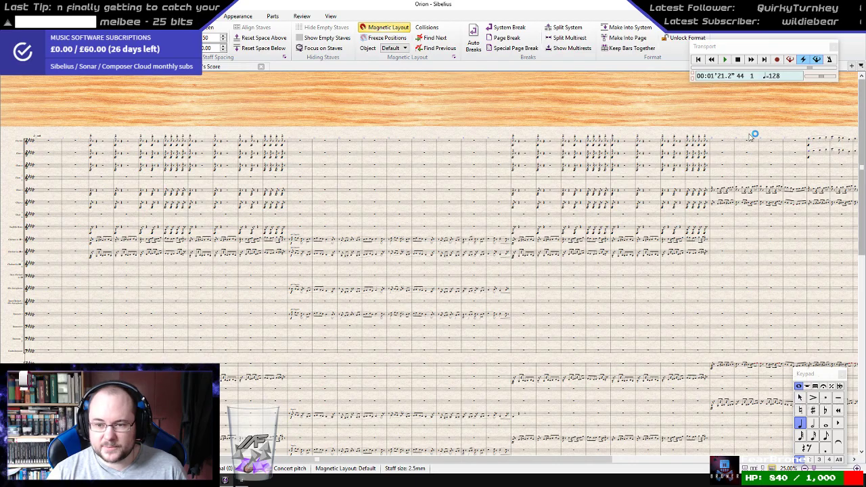
pyautogui.moveTo(649, 104); pyautogui.dragTo(451, 132)
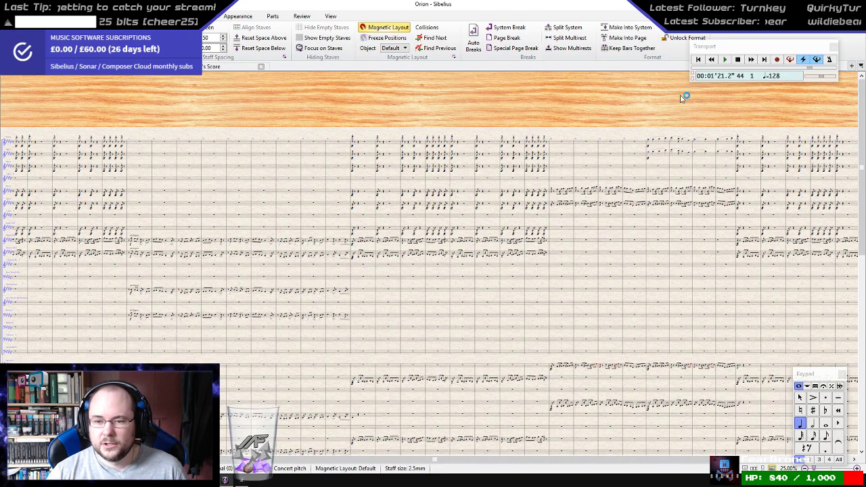
pyautogui.moveTo(709, 109); pyautogui.dragTo(261, 116)
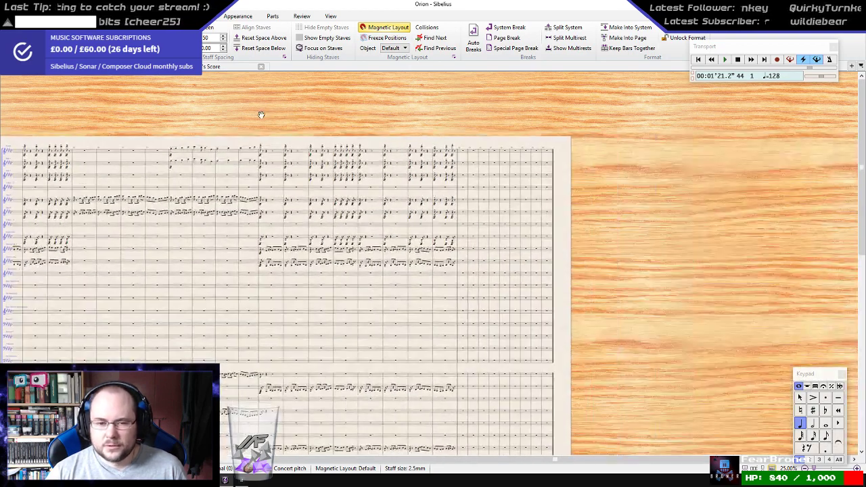
pyautogui.scroll(3, 338, 206)
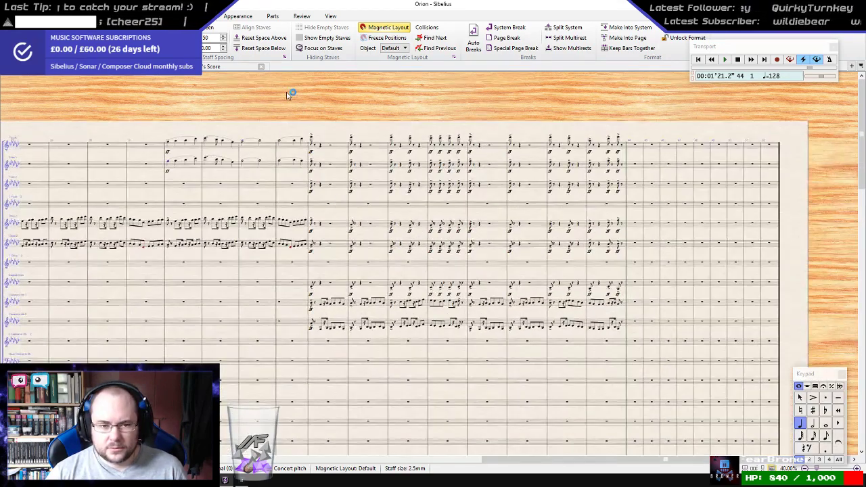
pyautogui.moveTo(290, 91); pyautogui.dragTo(436, 102)
pyautogui.scroll(-3, 406, 115)
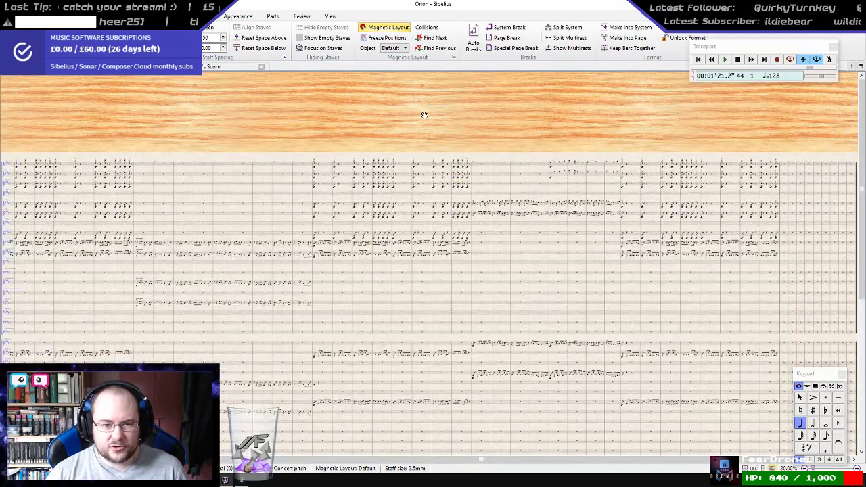
pyautogui.scroll(-2, 426, 112)
pyautogui.scroll(-1, 304, 135)
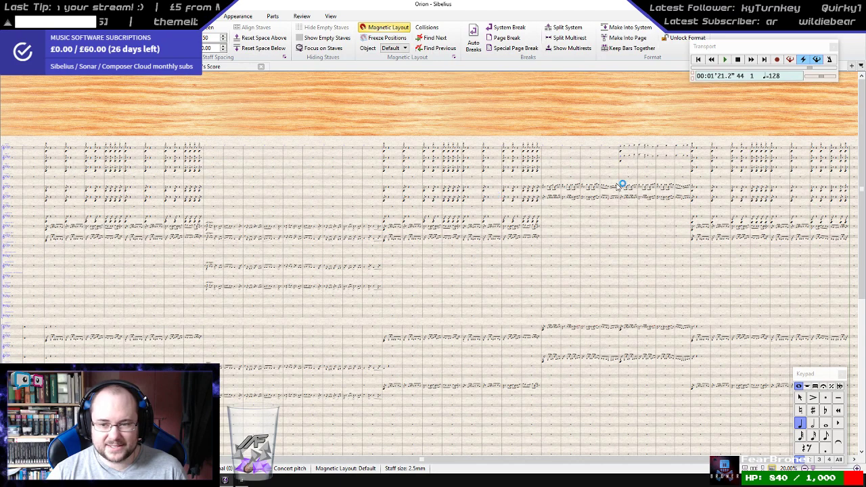
pyautogui.moveTo(666, 114); pyautogui.dragTo(535, 106)
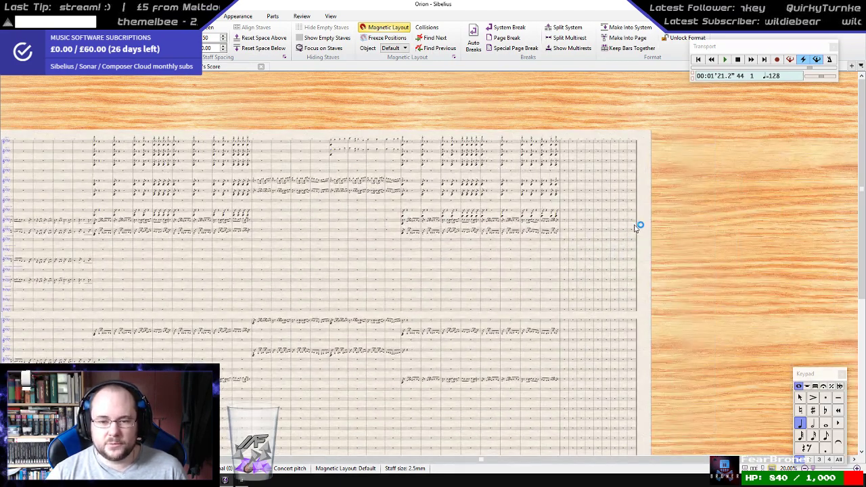
pyautogui.moveTo(392, 106); pyautogui.dragTo(475, 103)
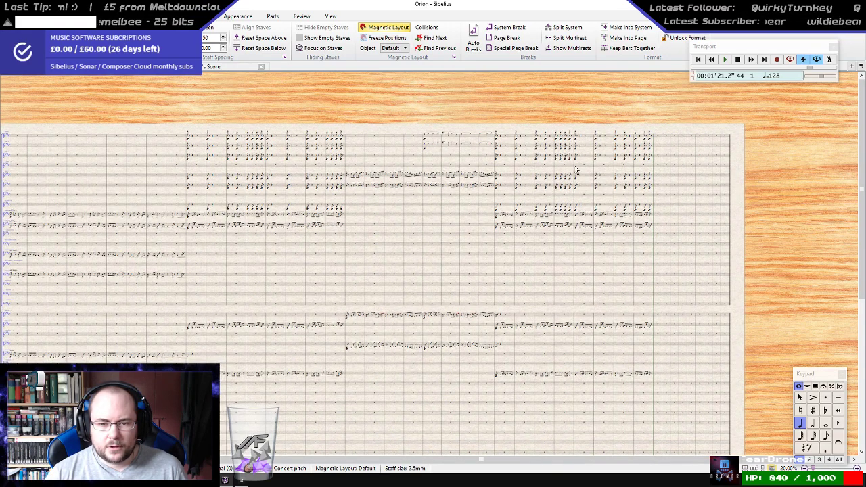
pyautogui.moveTo(496, 107); pyautogui.dragTo(699, 110)
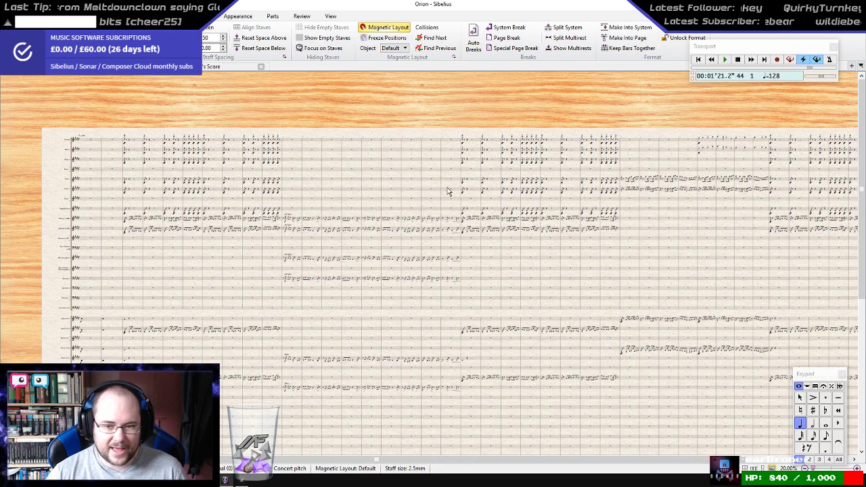
pyautogui.moveTo(594, 111); pyautogui.dragTo(373, 121)
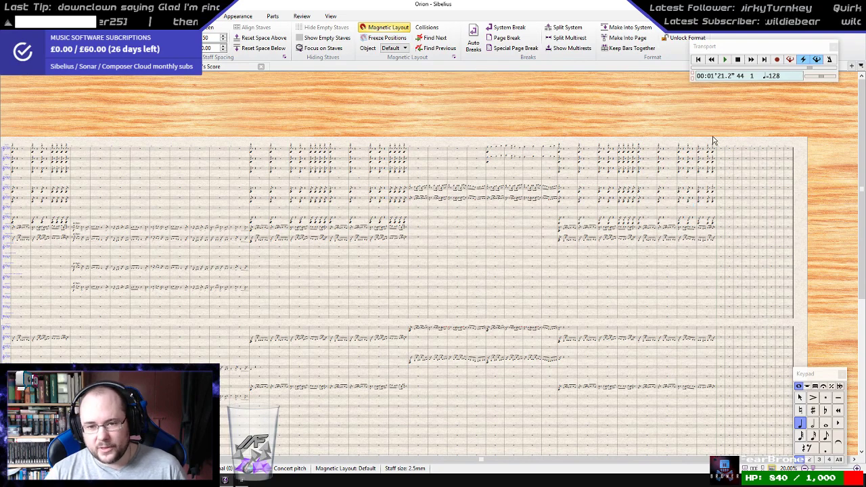
pyautogui.moveTo(638, 110); pyautogui.dragTo(428, 176)
pyautogui.scroll(5, 429, 176)
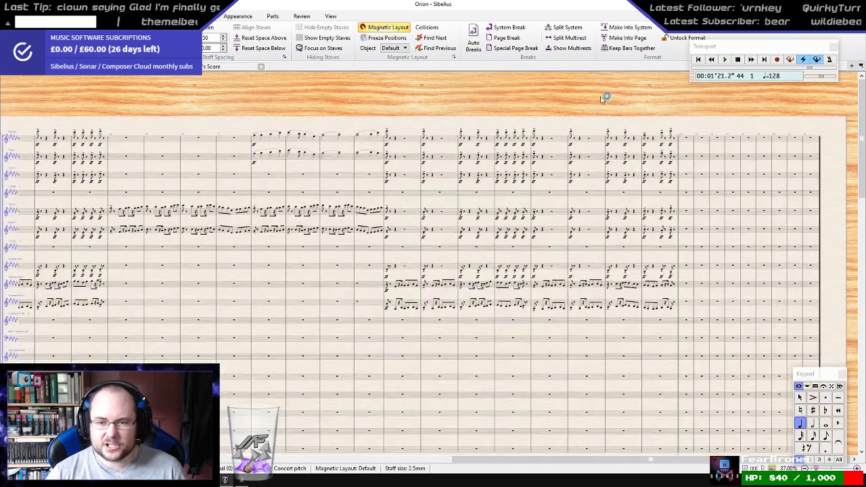
# - Add empty bars at the end of the score, extending it to bar 77
pyautogui.moveTo(601, 99); pyautogui.dragTo(431, 107)
pyautogui.hotkey('ctrl', 'b')
pyautogui.hotkey('ctrl', 'b')
pyautogui.hotkey('ctrl', 'b')
pyautogui.hotkey('ctrl', 'b')
pyautogui.hotkey('ctrl', 'b')
pyautogui.hotkey('ctrl', 'b')
pyautogui.hotkey('ctrl', 'b')
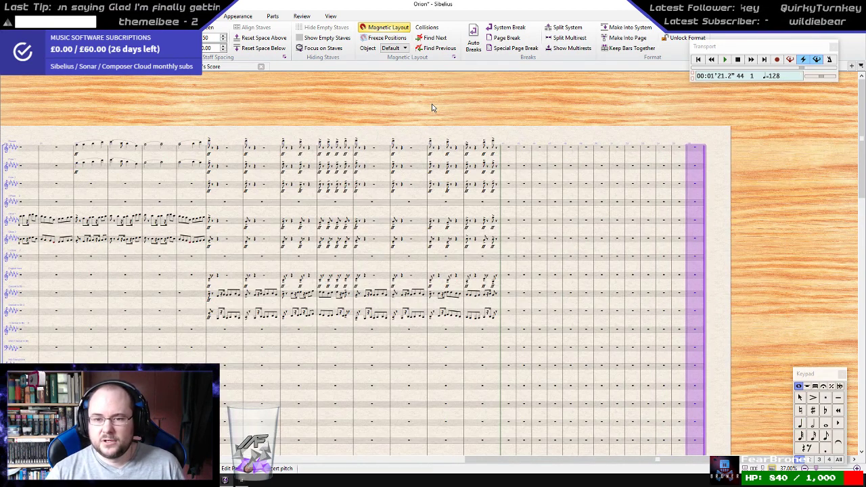
pyautogui.hotkey('ctrl', 'b')
pyautogui.hotkey('ctrl', 'b')
pyautogui.hotkey('ctrl', 'b')
pyautogui.hotkey('ctrl', 'b')
pyautogui.hotkey('ctrl', 'b')
pyautogui.hotkey('ctrl', 'b')
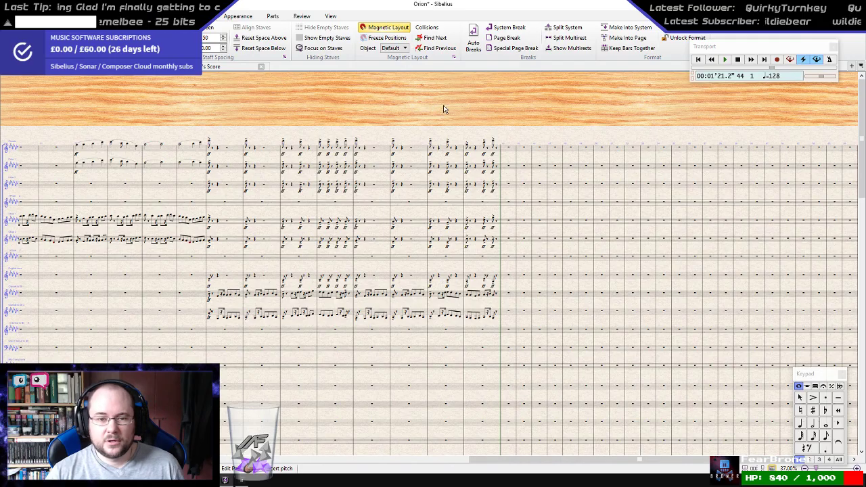
# - Copy the music in all staves from the first woodwind tutti bar near the opening through bar 43
pyautogui.moveTo(442, 105); pyautogui.dragTo(498, 96)
pyautogui.scroll(-2, 496, 120)
pyautogui.scroll(-4, 497, 123)
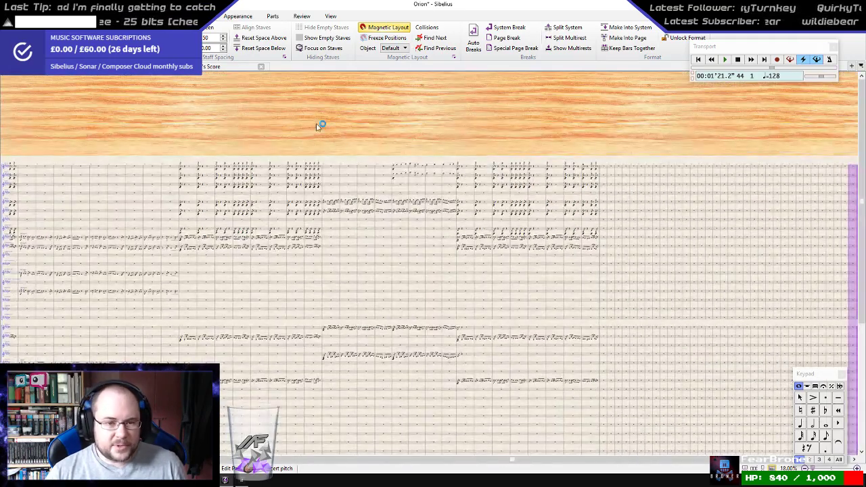
pyautogui.moveTo(340, 124); pyautogui.dragTo(441, 120)
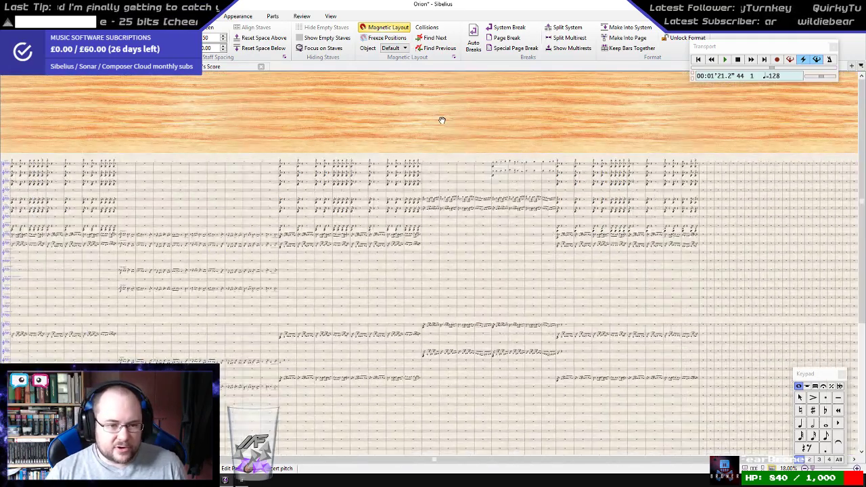
pyautogui.moveTo(155, 125); pyautogui.dragTo(325, 122)
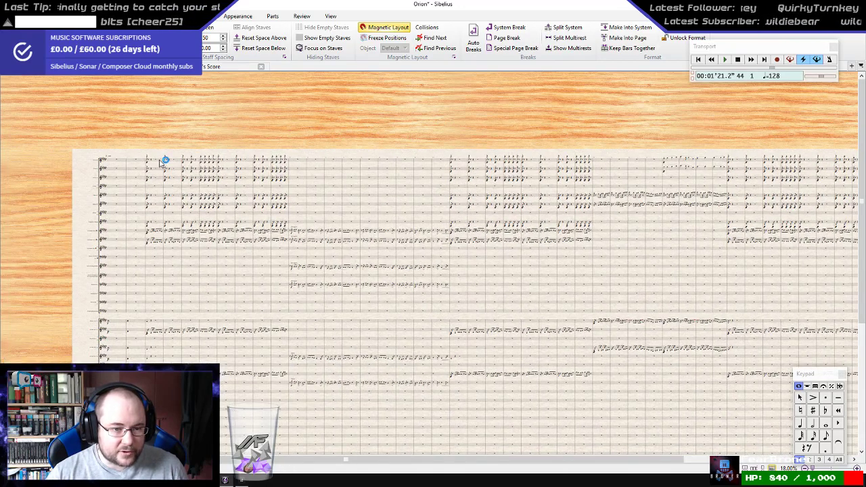
pyautogui.click(160, 161)
pyautogui.moveTo(413, 112); pyautogui.dragTo(267, 88)
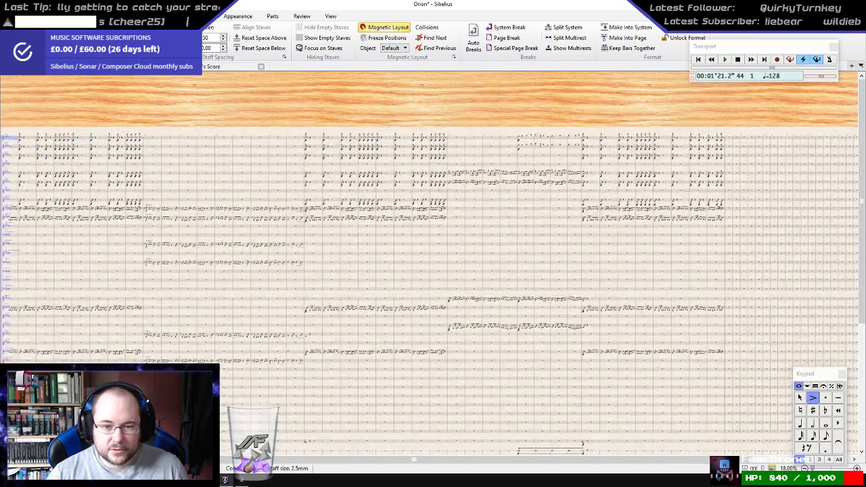
pyautogui.moveTo(501, 236); pyautogui.dragTo(192, 152)
pyautogui.scroll(-5, 309, 264)
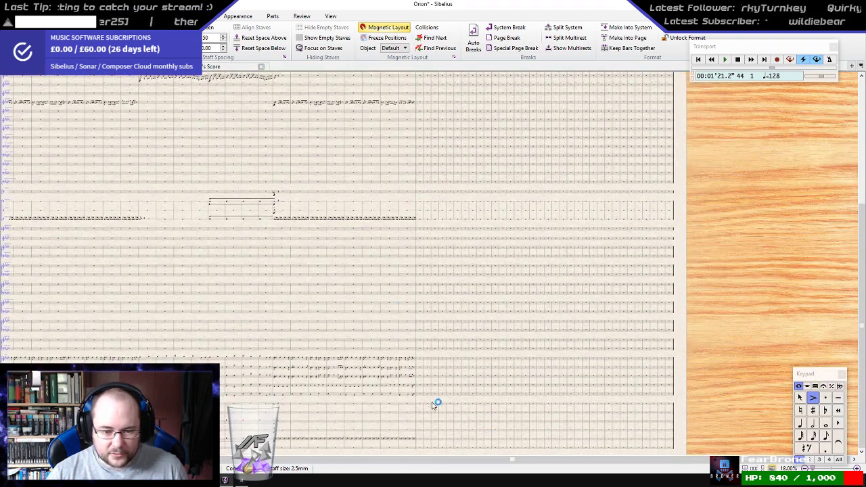
pyautogui.keyDown('shift'); pyautogui.click(413, 448); pyautogui.keyUp('shift')
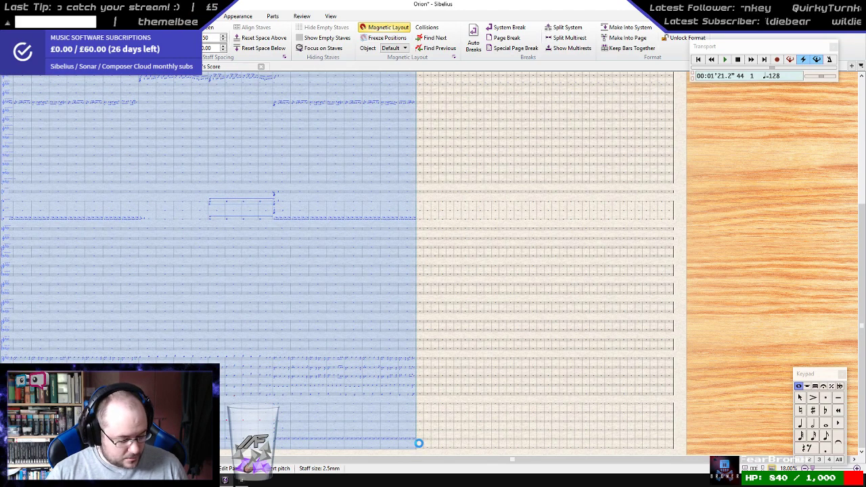
pyautogui.moveTo(696, 209); pyautogui.dragTo(577, 289)
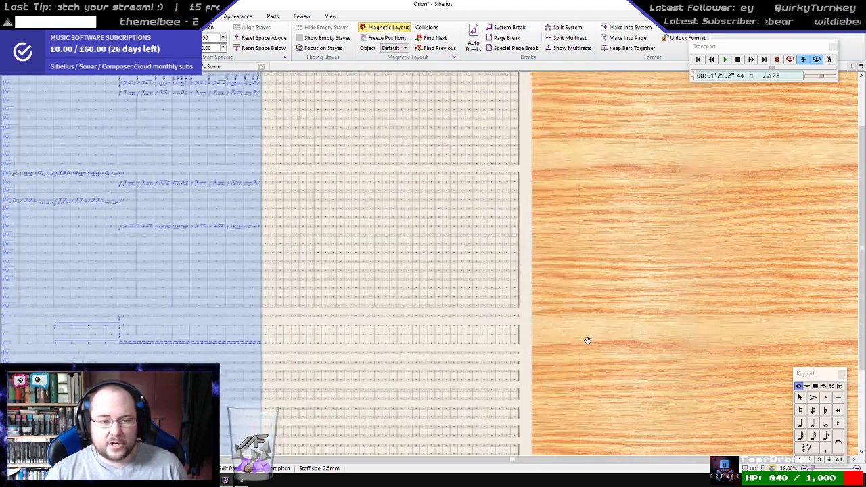
pyautogui.scroll(5, 499, 213)
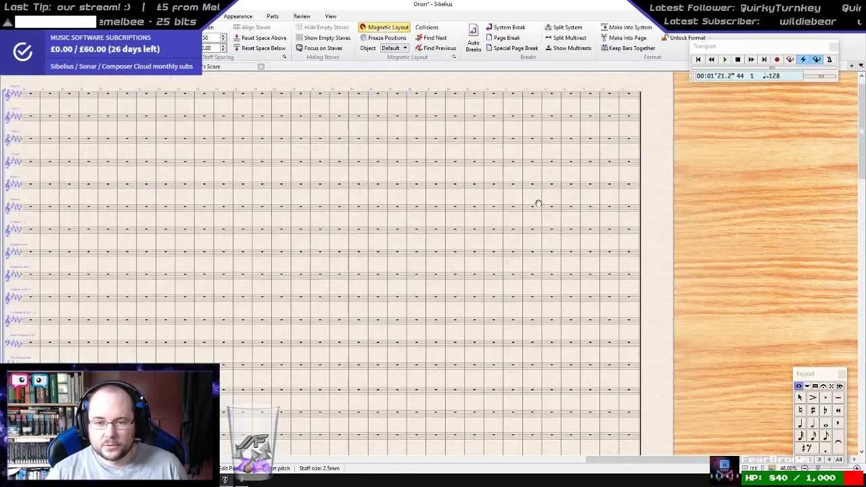
pyautogui.hotkey('ctrl', 'a')
# - Paste the copied full-score passage starting at bar 75 of the Piccolo stave, and clear the selection
pyautogui.scroll(3, 533, 198)
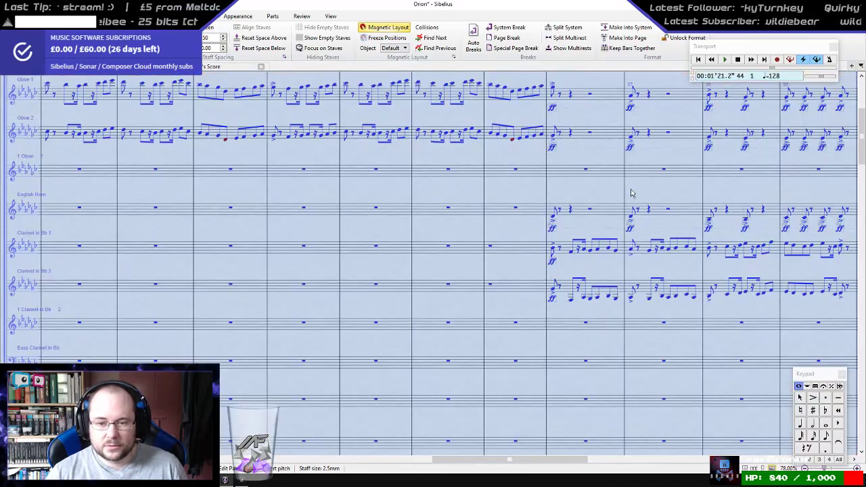
pyautogui.moveTo(365, 263); pyautogui.dragTo(203, 307)
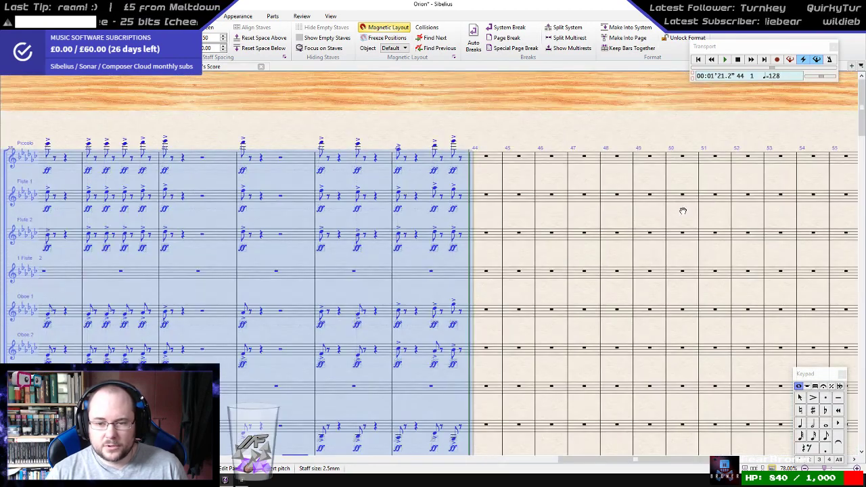
pyautogui.moveTo(683, 210); pyautogui.dragTo(97, 257)
pyautogui.moveTo(638, 201); pyautogui.dragTo(287, 164)
pyautogui.click(508, 191)
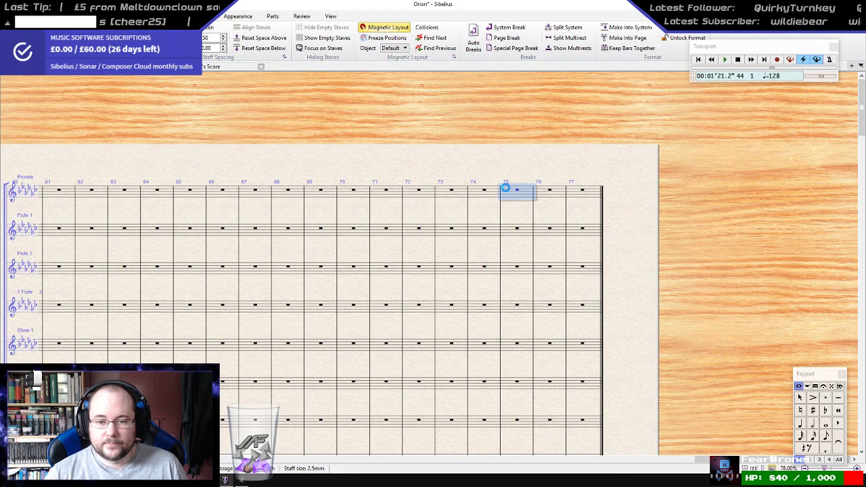
pyautogui.hotkey('ctrl', 'v')
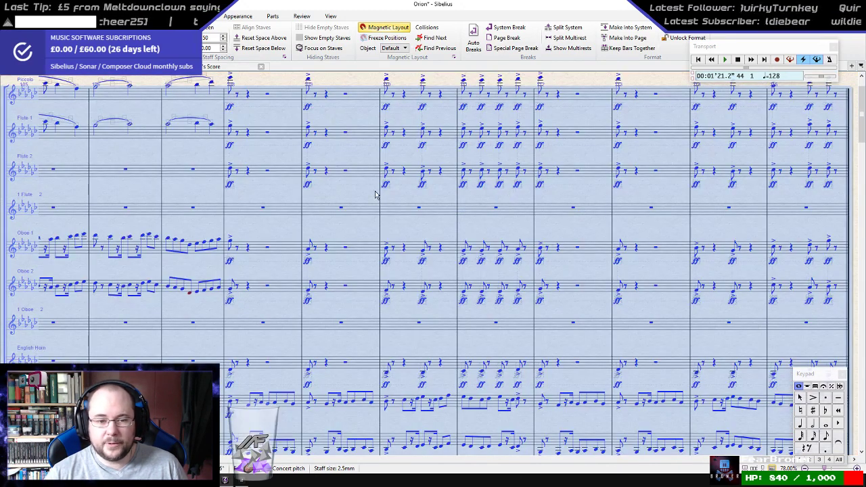
pyautogui.scroll(-5, 381, 225)
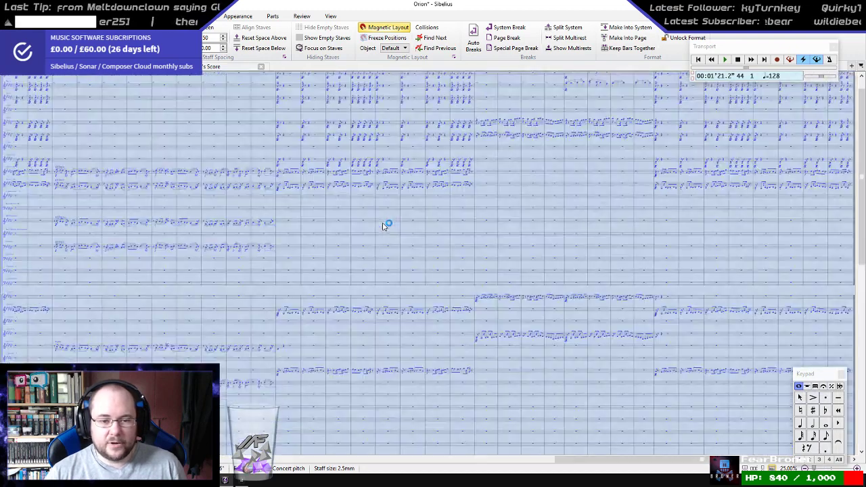
pyautogui.scroll(-1, 383, 226)
pyautogui.moveTo(122, 131); pyautogui.dragTo(404, 131)
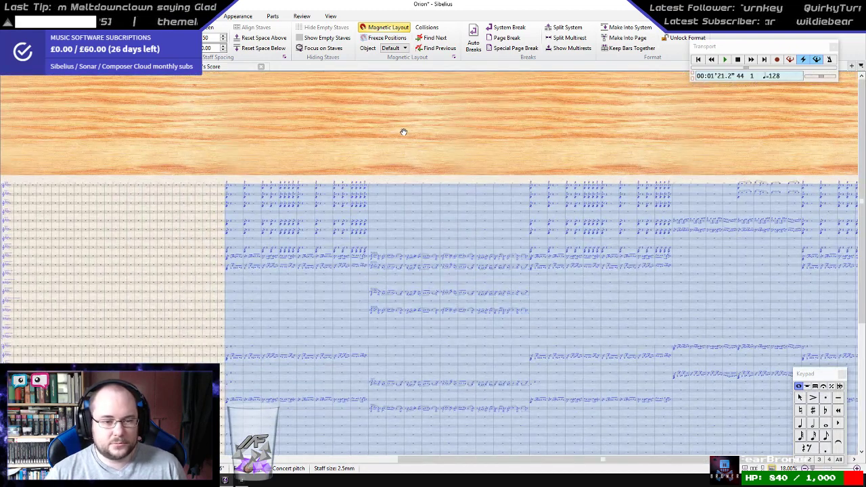
pyautogui.press('Escape')
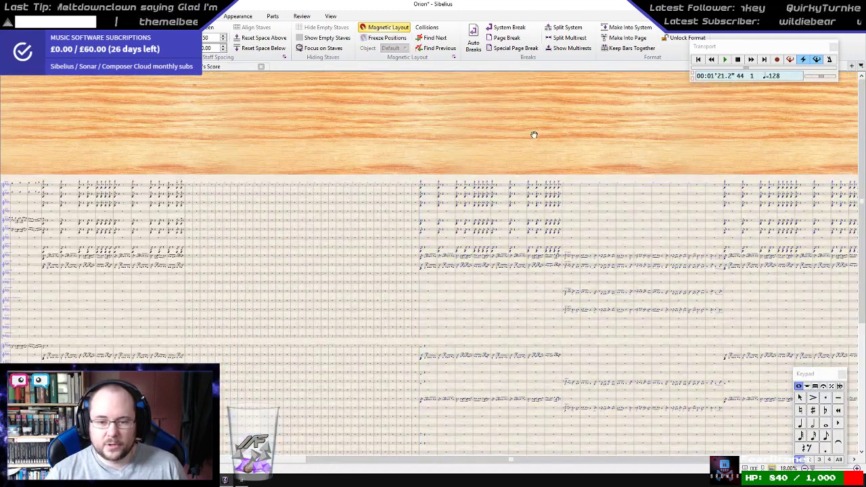
# - Delete the bars from the second tutti through the slurred flute melody in the pasted copy, keeping its final tutti
pyautogui.moveTo(474, 132); pyautogui.dragTo(110, 120)
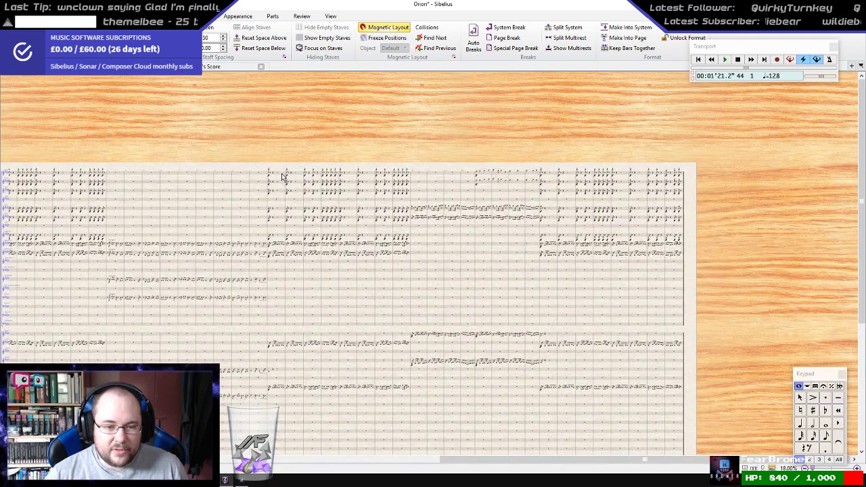
pyautogui.keyDown('ctrl'); pyautogui.click(279, 177); pyautogui.keyUp('ctrl')
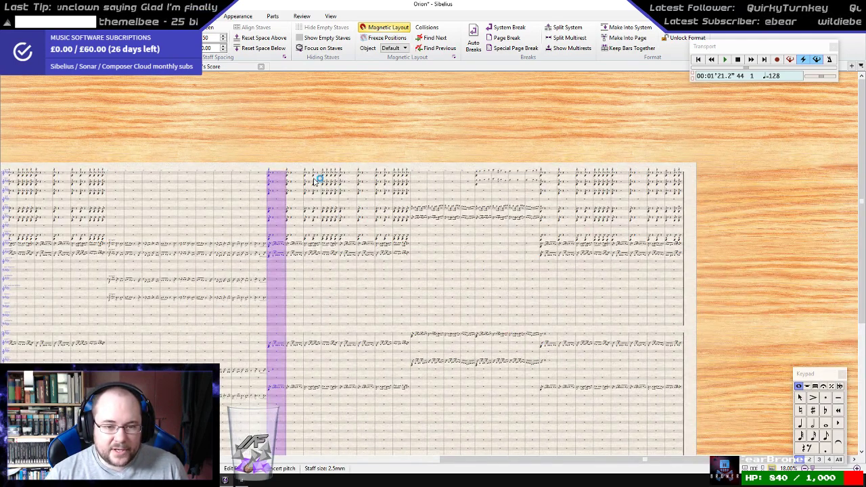
pyautogui.keyDown('shift'); pyautogui.click(533, 175); pyautogui.keyUp('shift')
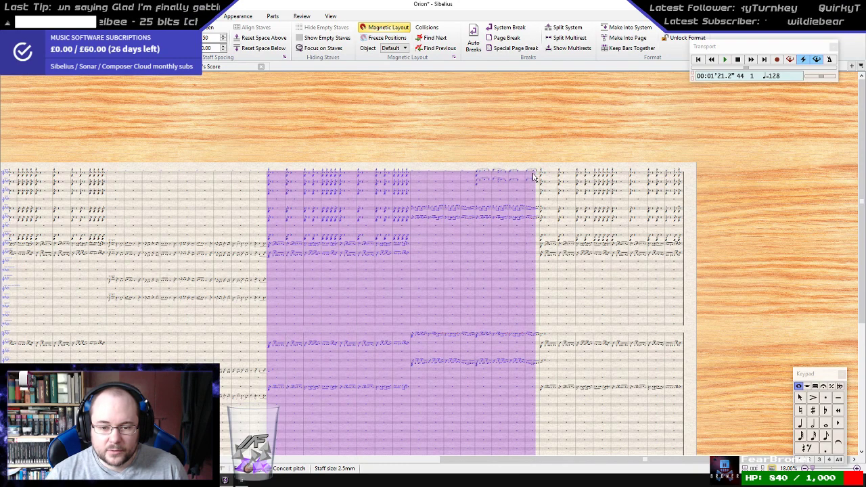
pyautogui.scroll(2, 570, 299)
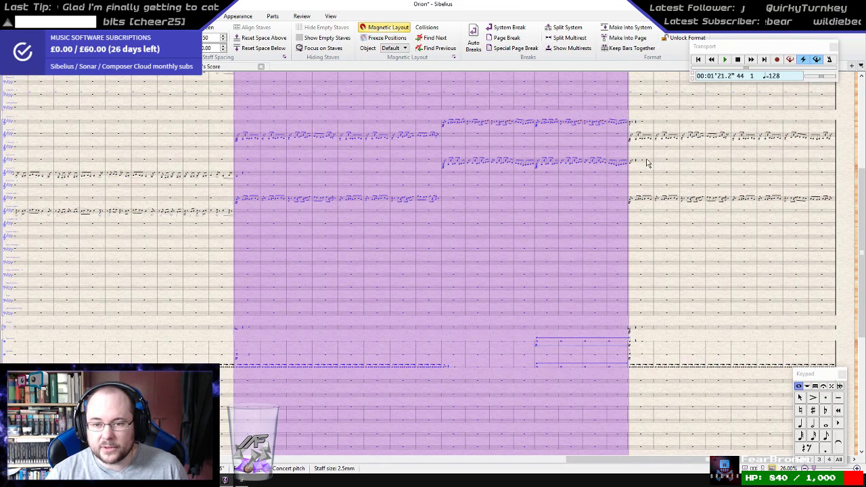
pyautogui.scroll(-2, 650, 174)
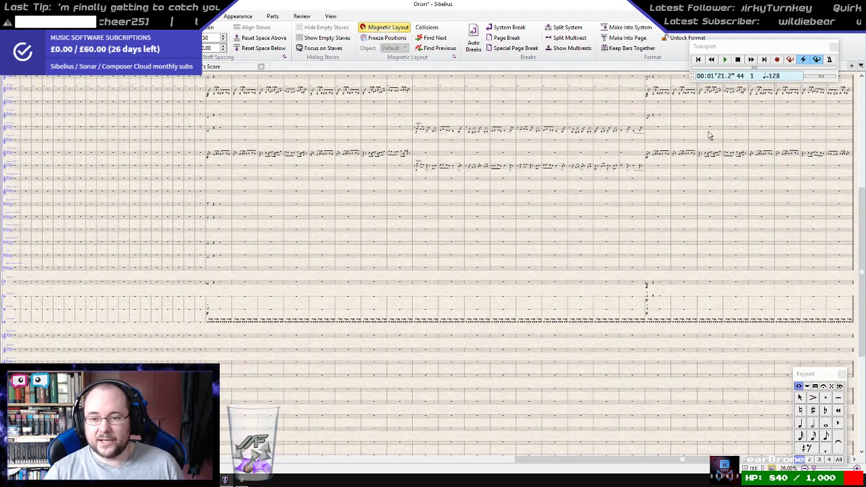
# - Play back the score from the Piccolo's final tutti entry in bar 92 and stop in bar 100
pyautogui.moveTo(679, 147); pyautogui.dragTo(370, 378)
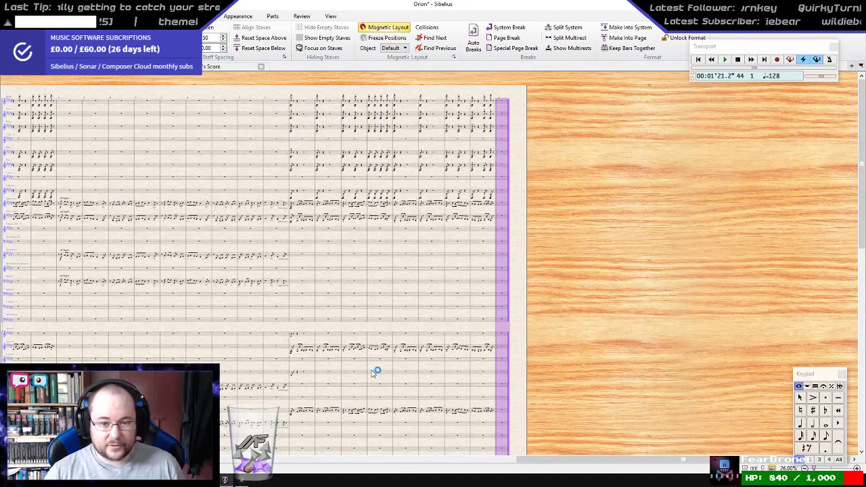
pyautogui.scroll(8, 521, 211)
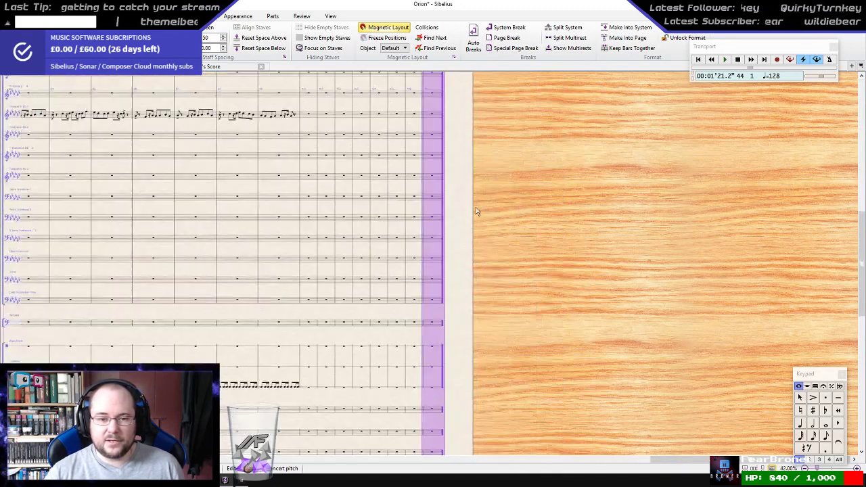
pyautogui.moveTo(254, 185); pyautogui.dragTo(412, 433)
pyautogui.scroll(8, 402, 320)
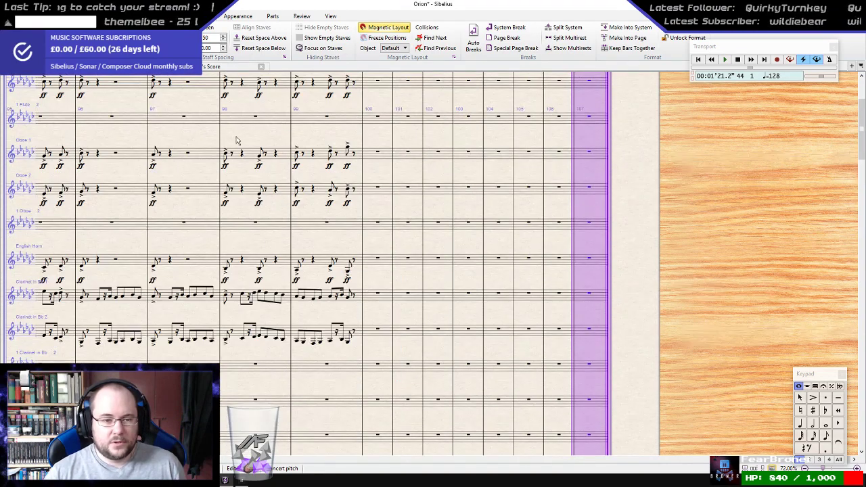
pyautogui.moveTo(236, 138); pyautogui.dragTo(633, 263)
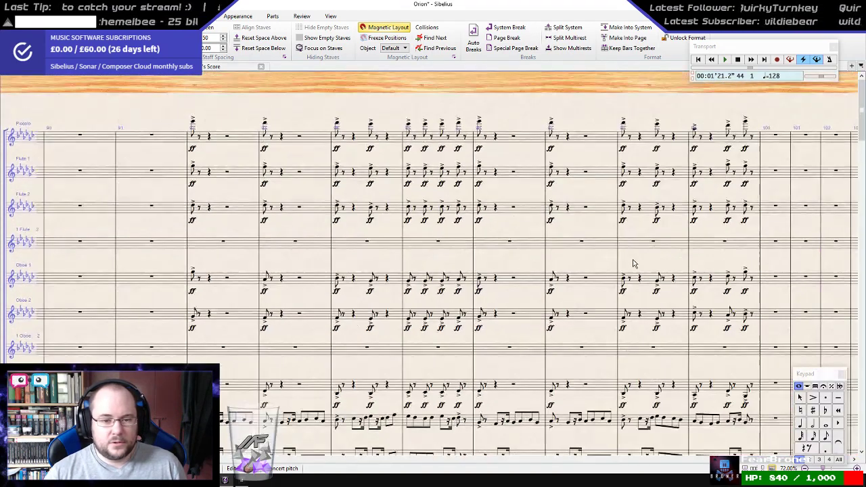
pyautogui.click(193, 123)
pyautogui.press('p')
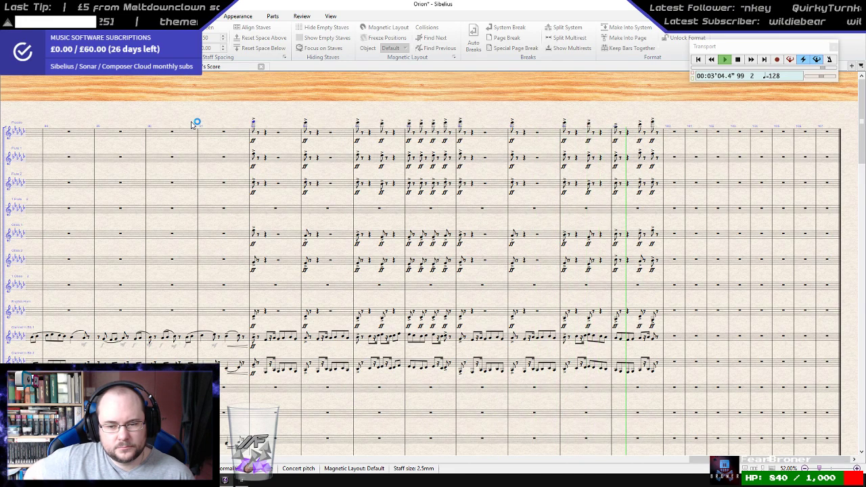
pyautogui.press('space')
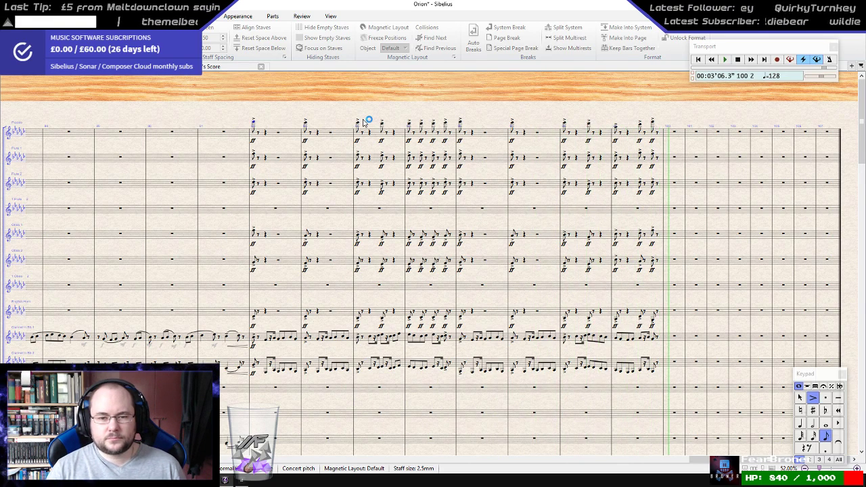
# - Examine the woodwind and horn staves in the last tutti bars and the empty bars from bar 100 onward
pyautogui.scroll(2, 406, 119)
pyautogui.moveTo(549, 103); pyautogui.dragTo(220, 87)
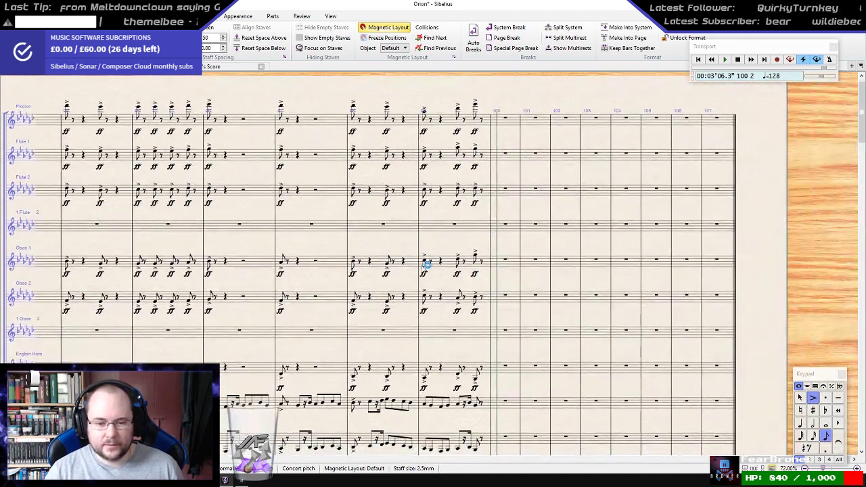
pyautogui.scroll(-1, 436, 290)
pyautogui.scroll(-1, 436, 290)
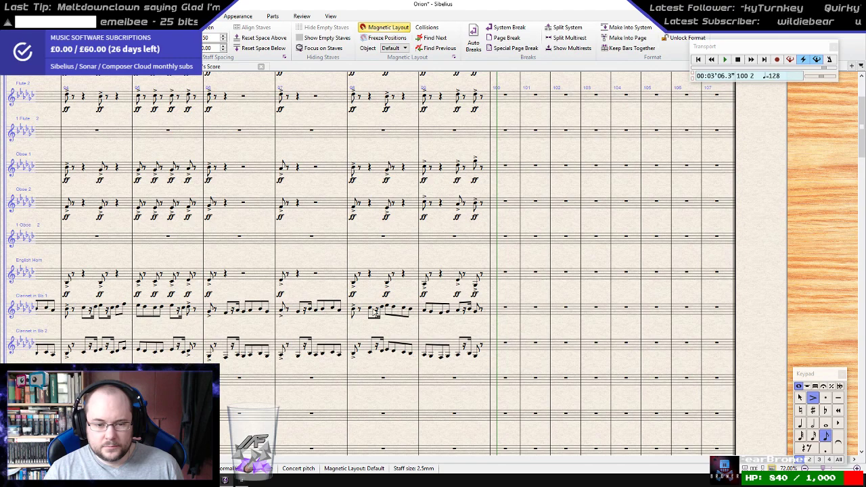
pyautogui.scroll(-8, 508, 304)
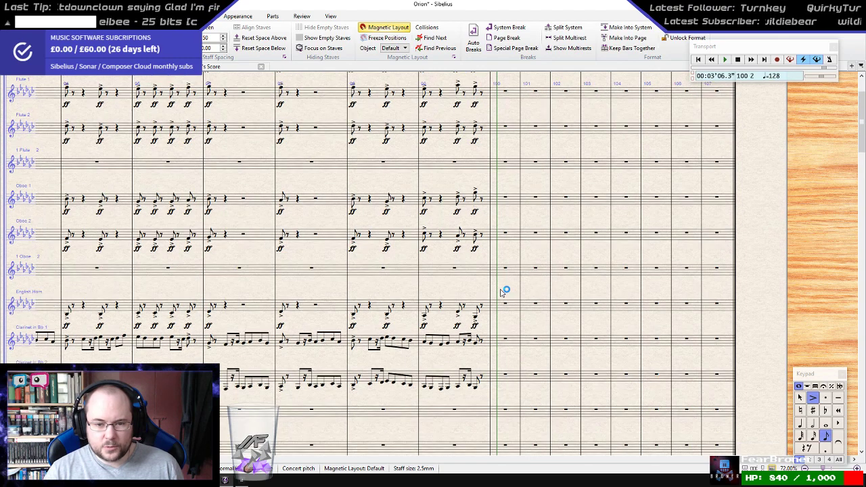
pyautogui.scroll(5, 515, 301)
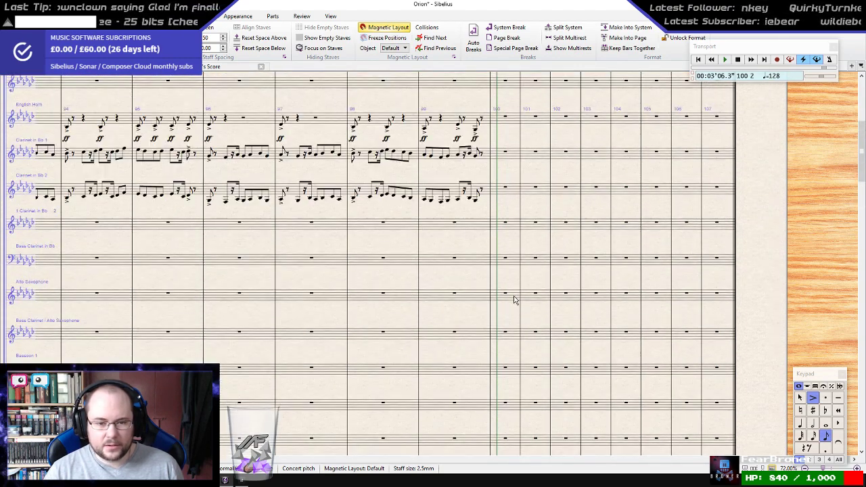
pyautogui.scroll(-6, 515, 300)
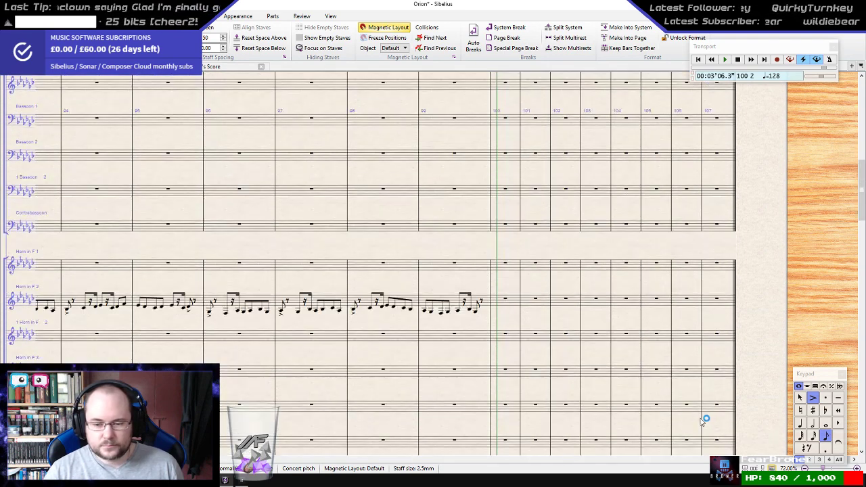
pyautogui.moveTo(754, 460); pyautogui.dragTo(355, 463)
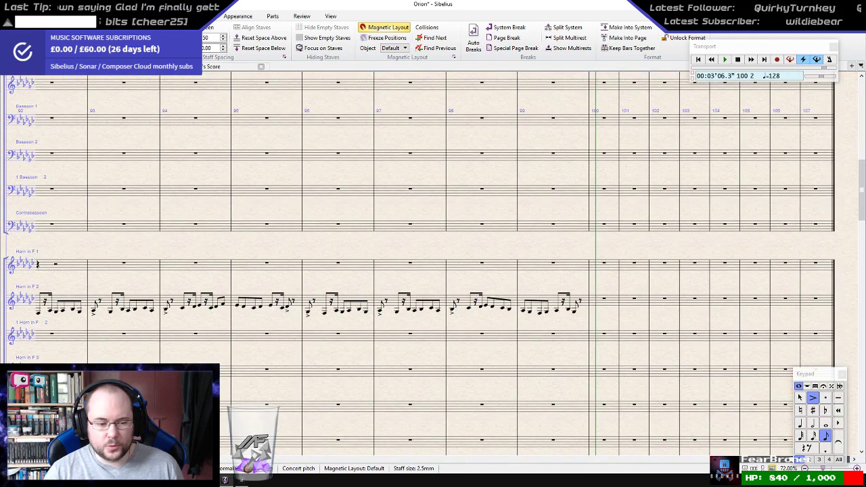
pyautogui.moveTo(254, 463); pyautogui.dragTo(758, 451)
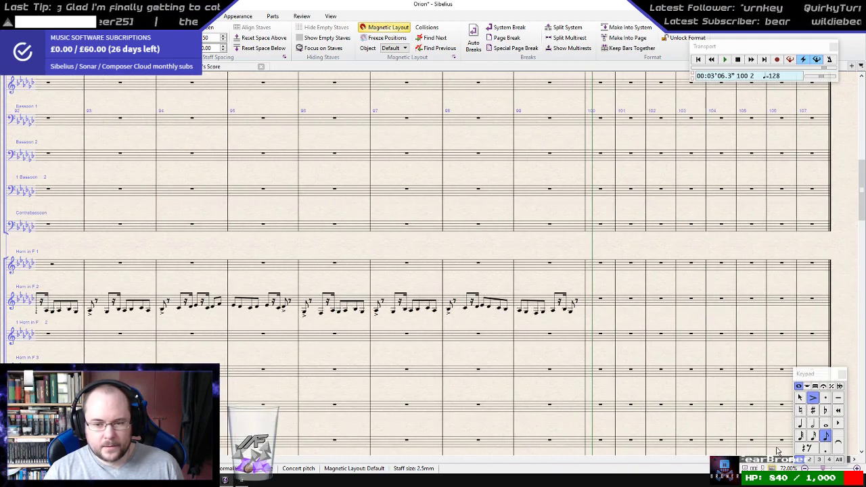
# - Enter whole notes C, C, D, D in bars 100 to 103 of Horn in F 1, followed by a quarter-note G in bar 104
pyautogui.click(602, 266)
pyautogui.scroll(4, 595, 274)
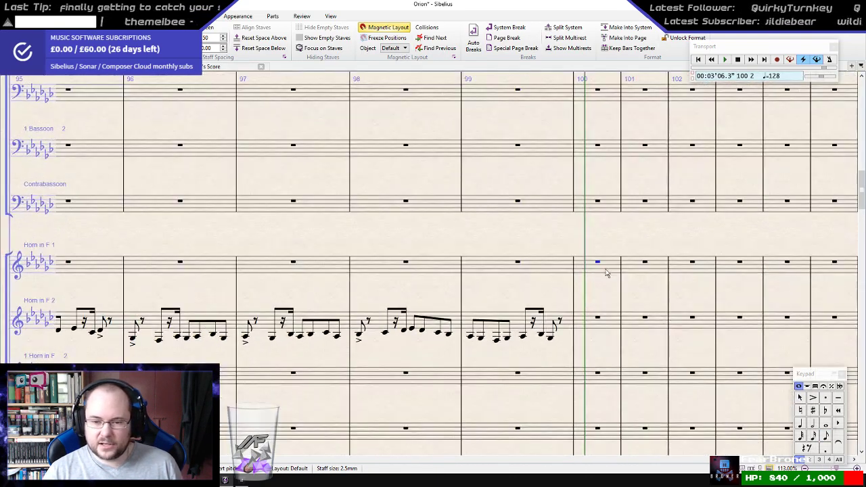
pyautogui.moveTo(461, 206); pyautogui.dragTo(440, 206)
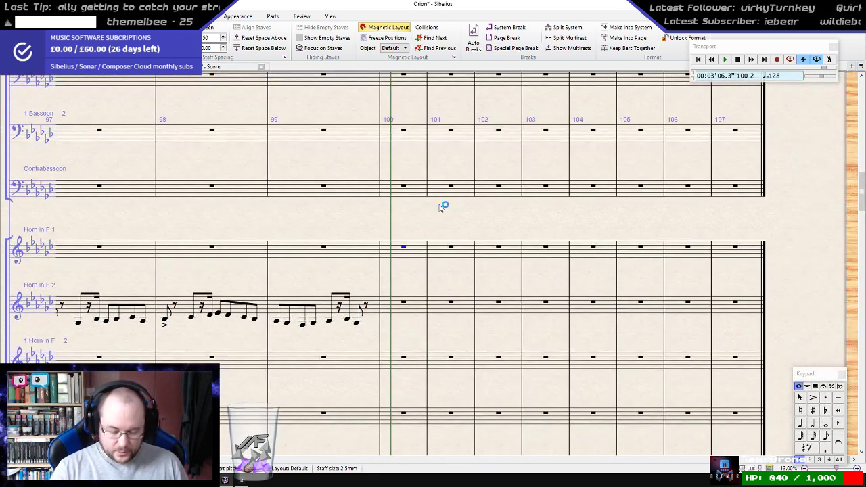
pyautogui.press('6')
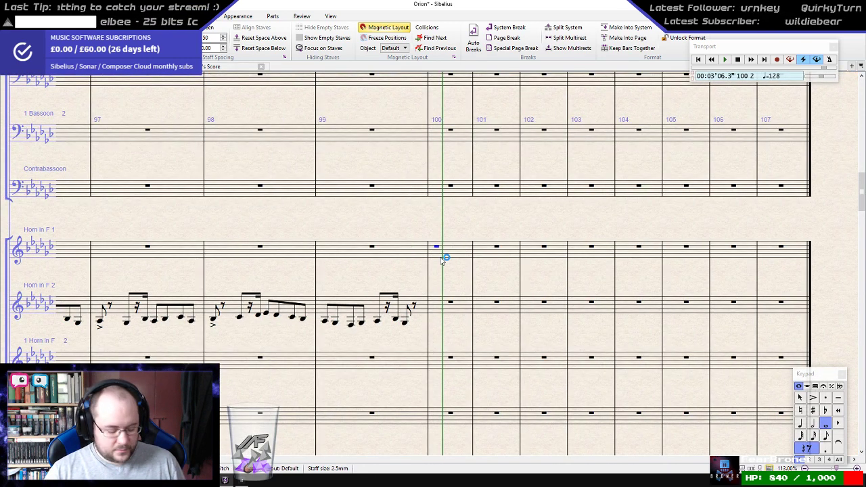
pyautogui.press('d')
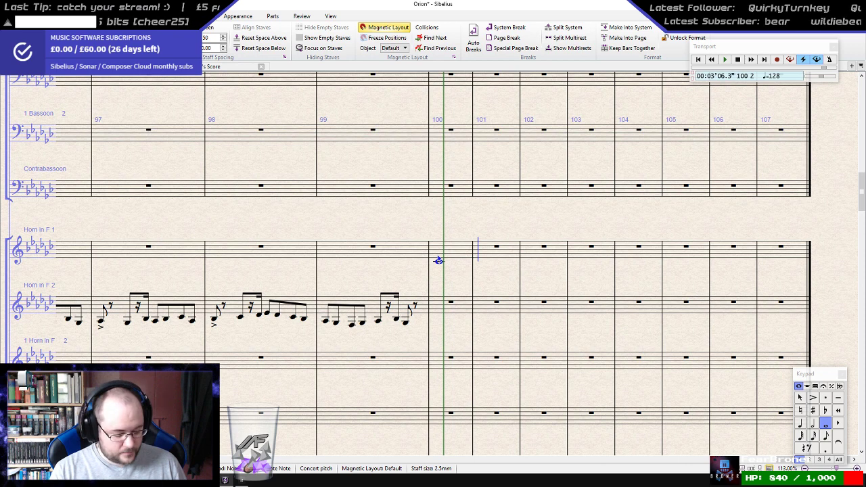
pyautogui.press('d')
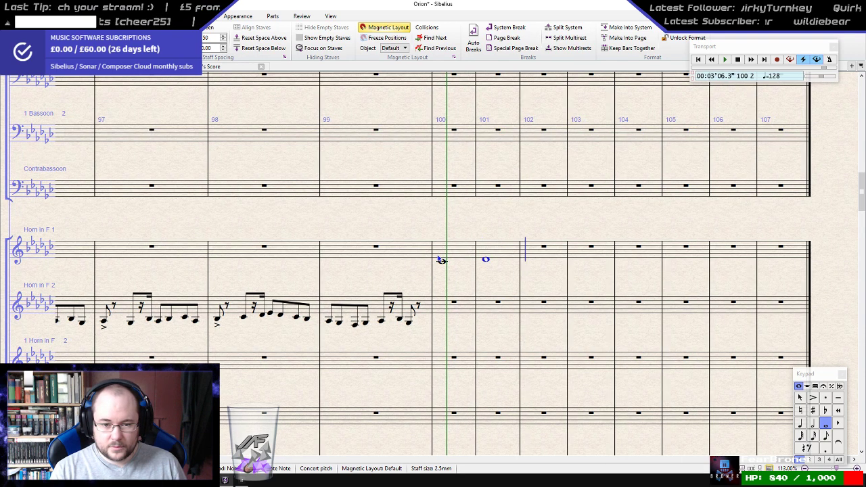
pyautogui.hotkey('ctrl', 'z')
pyautogui.press('c')
pyautogui.press('d')
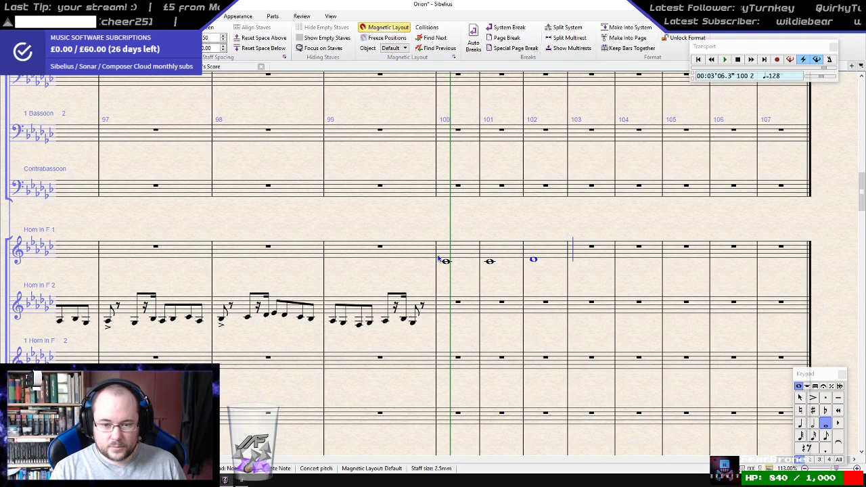
pyautogui.press('d')
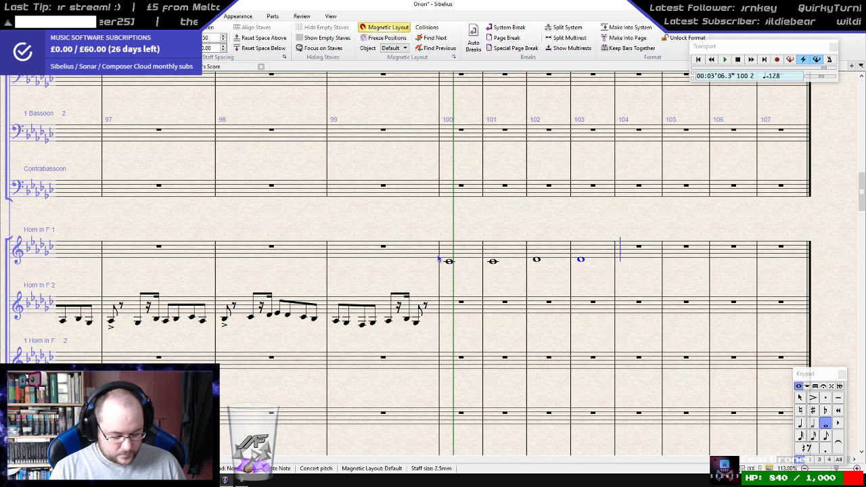
pyautogui.press('4')
pyautogui.press('g')
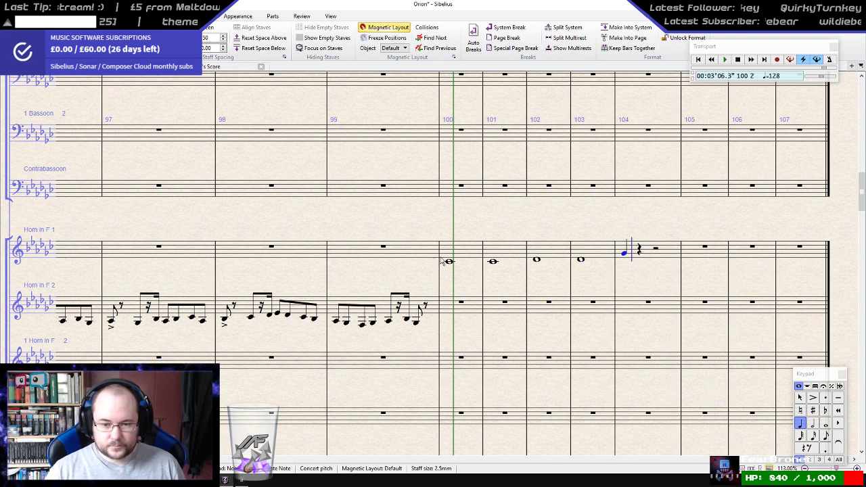
pyautogui.click(463, 359)
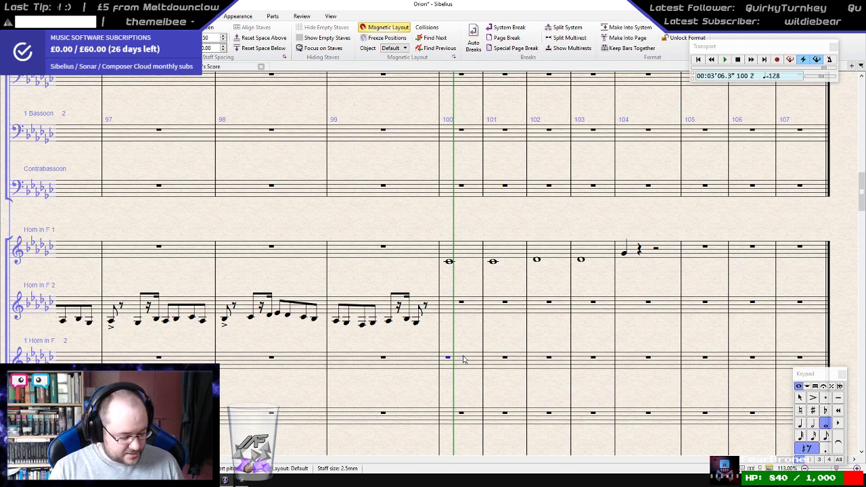
pyautogui.press('a')
pyautogui.hotkey('ctrl', 'Down')
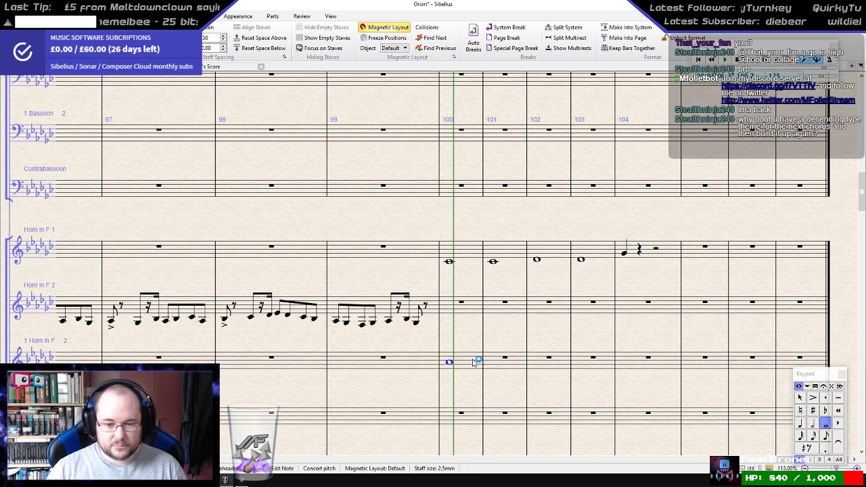
pyautogui.press('Delete')
# - Enter a whole-note A below the stave in bar 100 of Horn in F 3, trying lower pitches before restoring the A
pyautogui.click(462, 415)
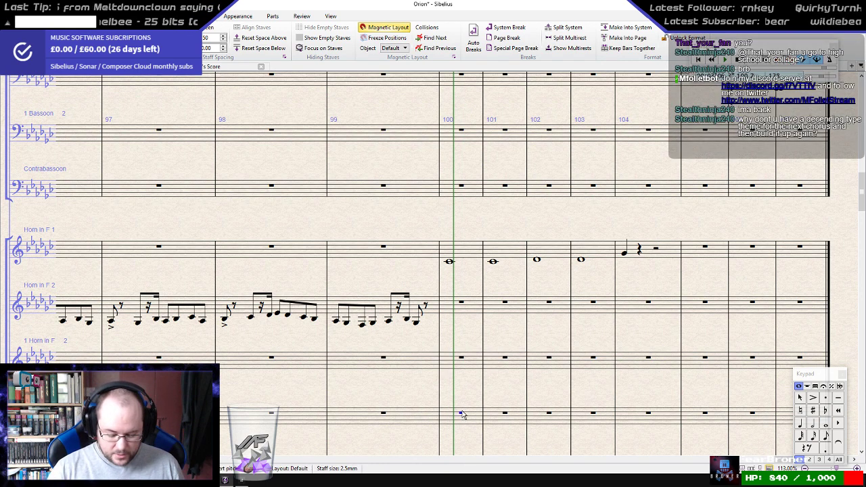
pyautogui.press('a')
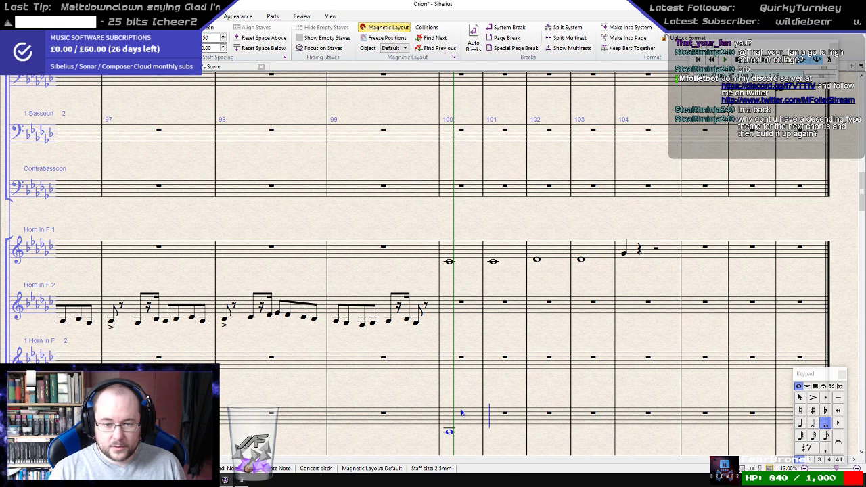
pyautogui.press('Down')
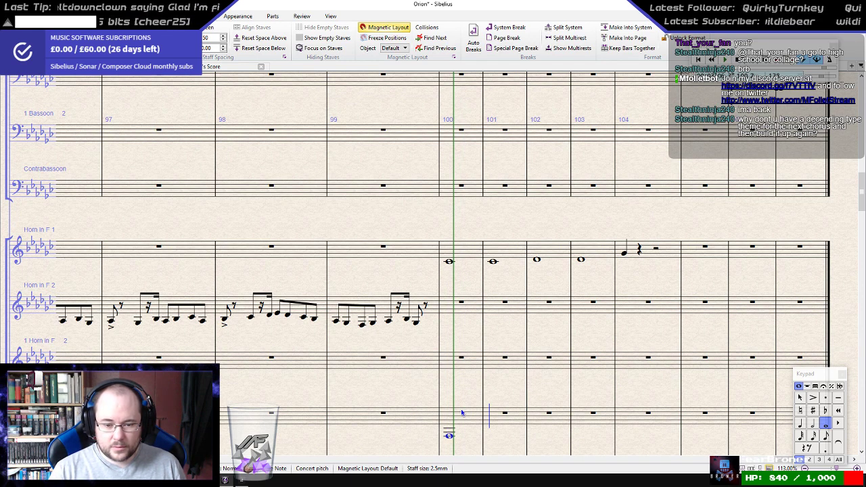
pyautogui.press('Down')
pyautogui.press('Up')
pyautogui.press('Up')
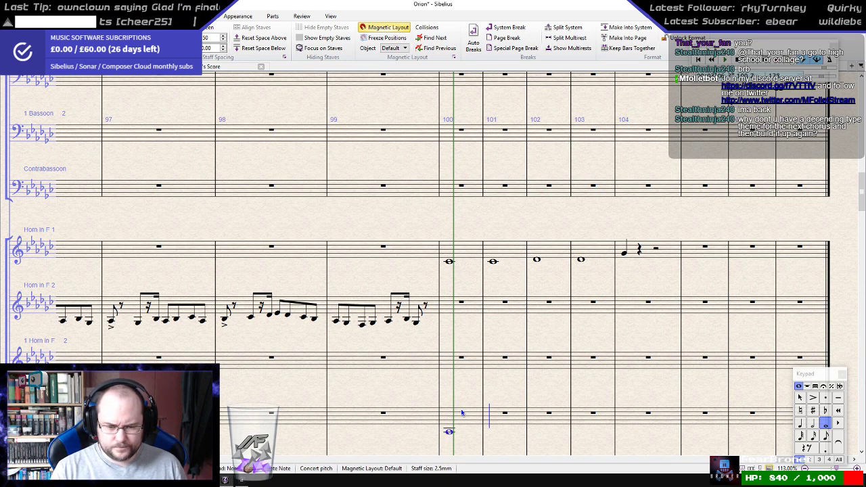
pyautogui.press('Escape')
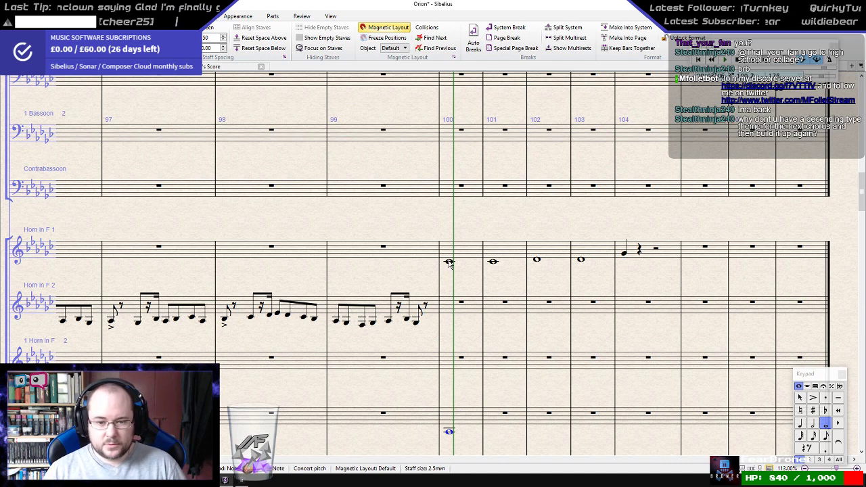
# - Raise the Horn in F 1 whole notes in bars 100 and 101 by a third to E
pyautogui.click(449, 262)
pyautogui.press('Up')
pyautogui.press('Up')
pyautogui.press('Right')
pyautogui.press('Up')
pyautogui.press('Up')
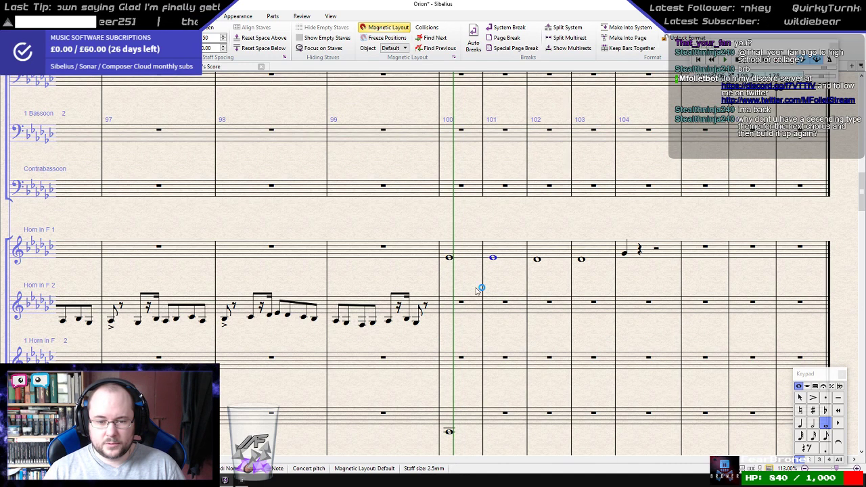
pyautogui.click(461, 359)
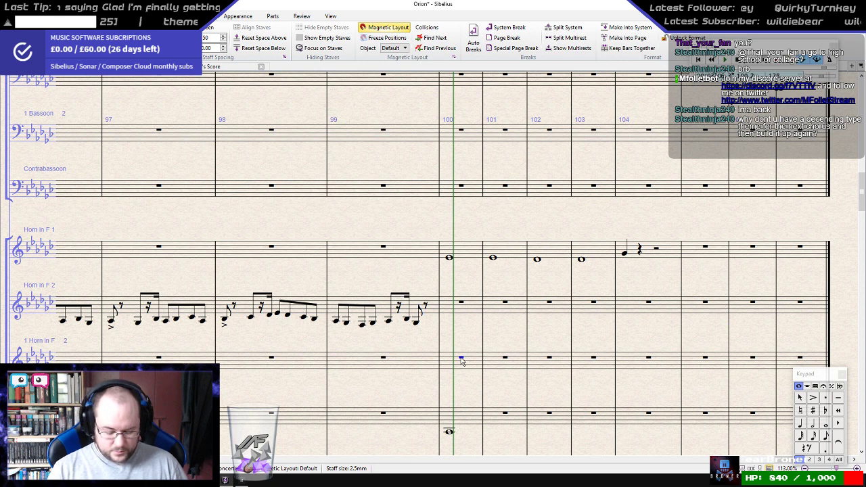
pyautogui.press('6')
pyautogui.press('c')
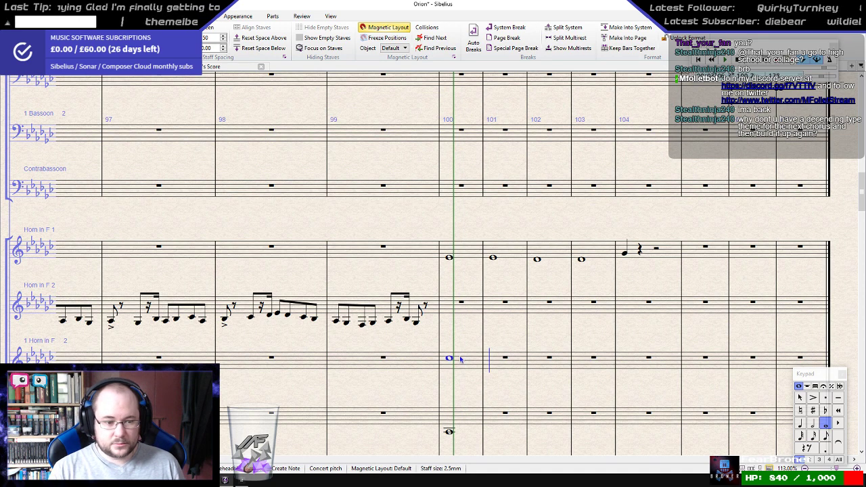
pyautogui.press('Delete')
pyautogui.press('Delete')
# - Enter whole-note As below the stave in bars 100 and 101 of Horn in F 2
pyautogui.click(462, 303)
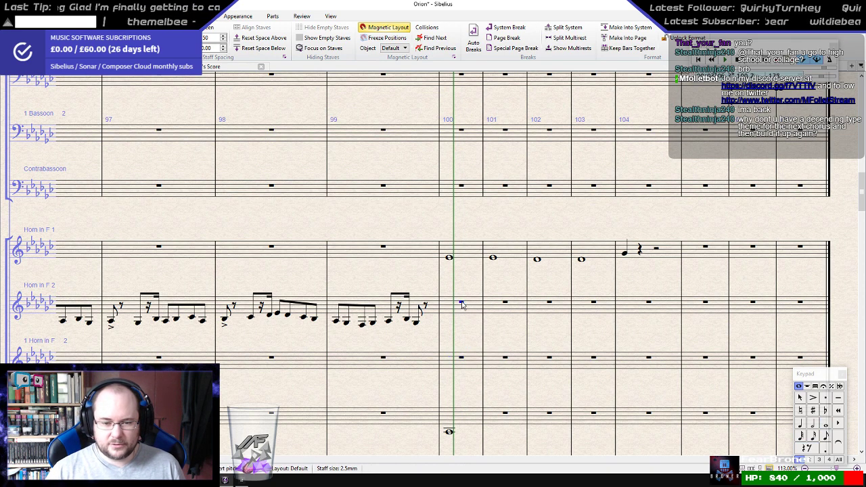
pyautogui.press('6')
pyautogui.press('e')
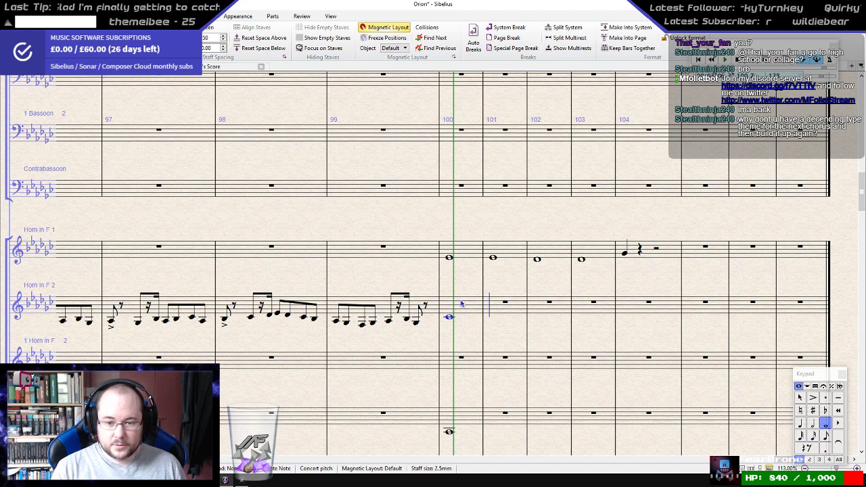
pyautogui.press('e')
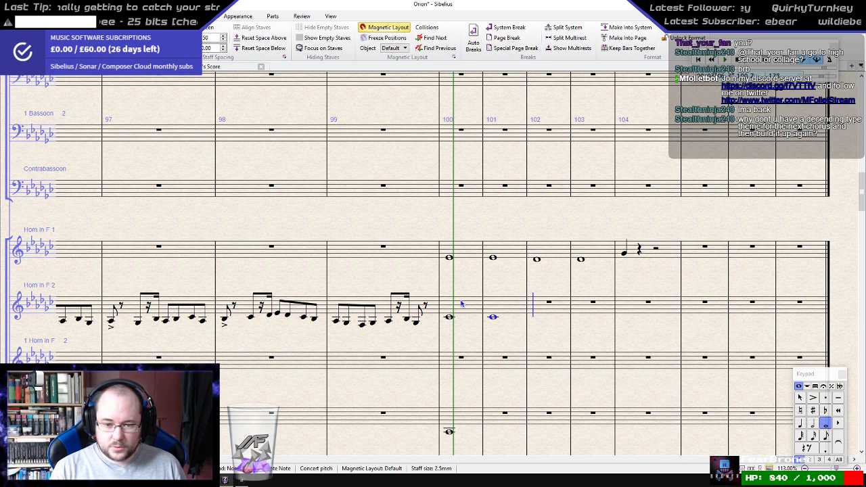
pyautogui.press('Down')
pyautogui.press('Down')
pyautogui.press('Left')
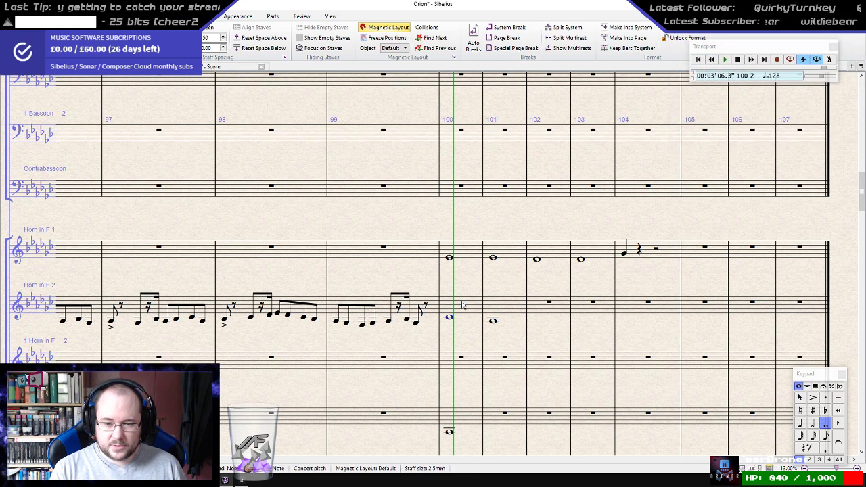
pyautogui.press('Down')
pyautogui.press('Down')
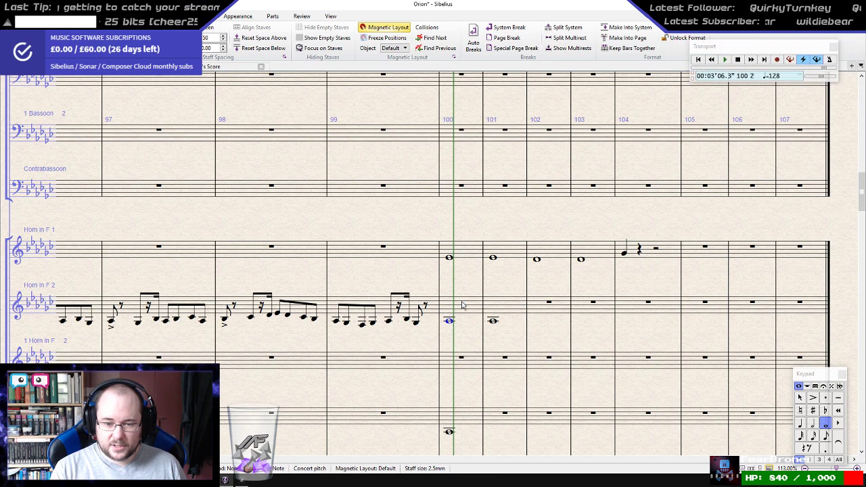
# - Raise the Horn in F 3 whole note in bar 100 to C and repeat it in bar 101
pyautogui.click(470, 412)
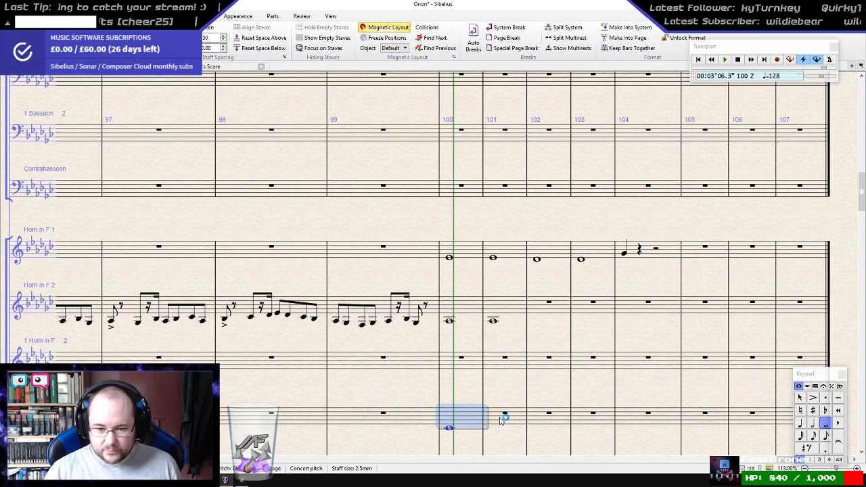
pyautogui.press('r')
pyautogui.moveTo(548, 394); pyautogui.dragTo(401, 284)
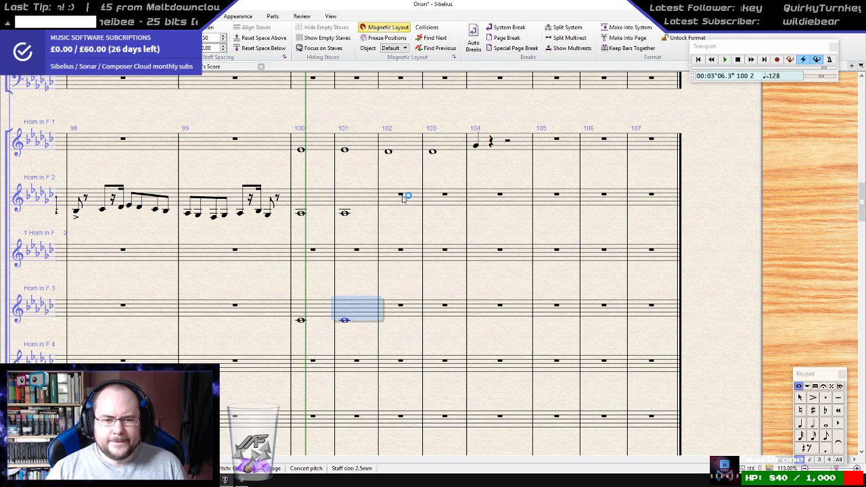
# - Enter low whole-note Fs in bars 102 and 103 of Horn in F 2, followed by a quarter-note B in bar 104
pyautogui.click(401, 196)
pyautogui.press('n')
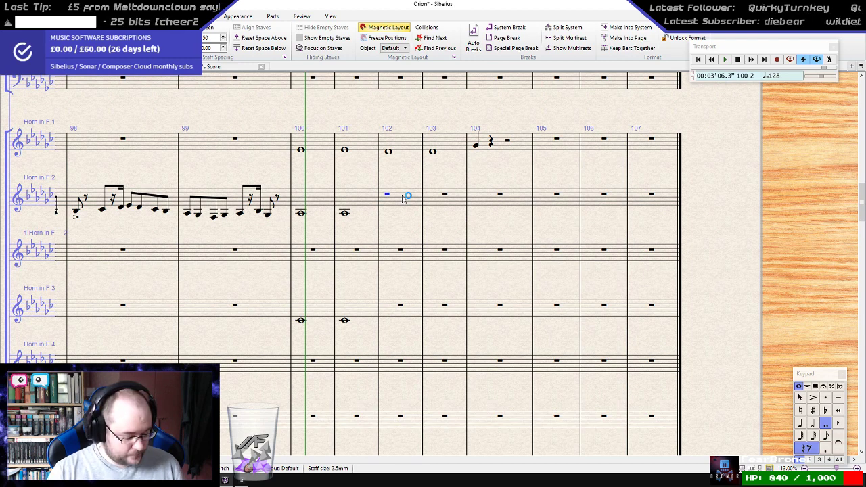
pyautogui.press('f')
pyautogui.press('f')
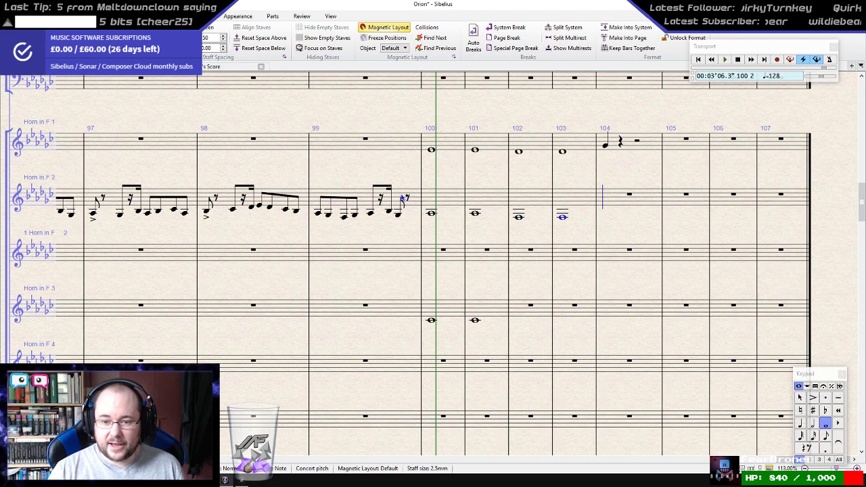
pyautogui.press('KP_4')
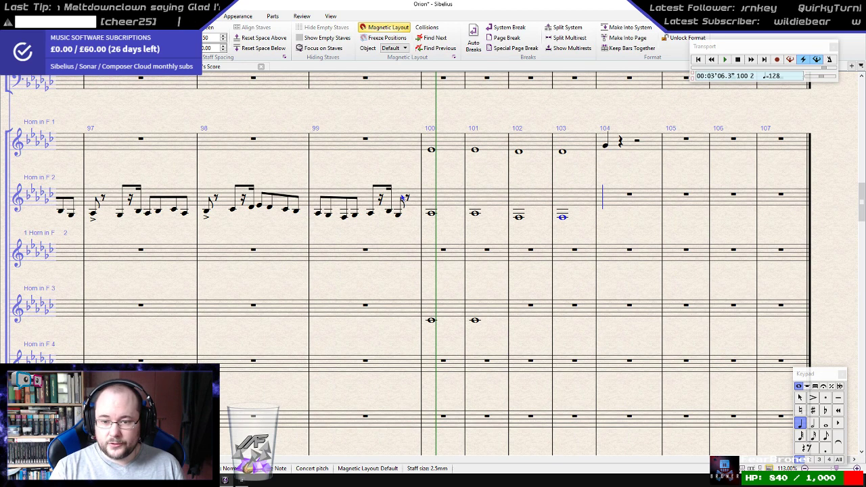
pyautogui.press('b')
pyautogui.press('Escape')
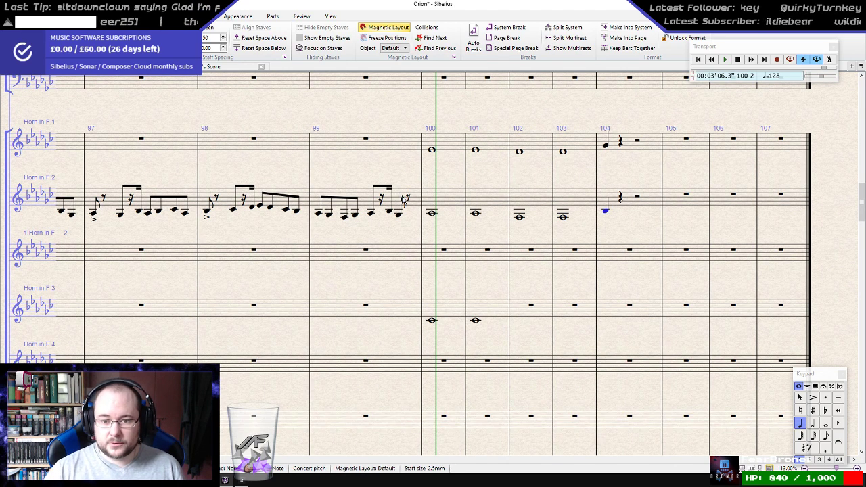
# - Continue Horn in F 3 with whole-note As in bars 102 and 103 and a quarter-note D in bar 104
pyautogui.click(476, 320)
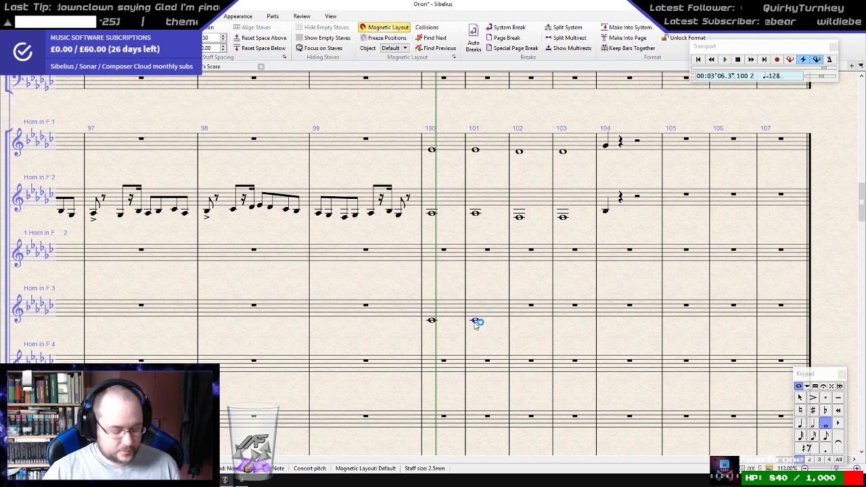
pyautogui.press('n')
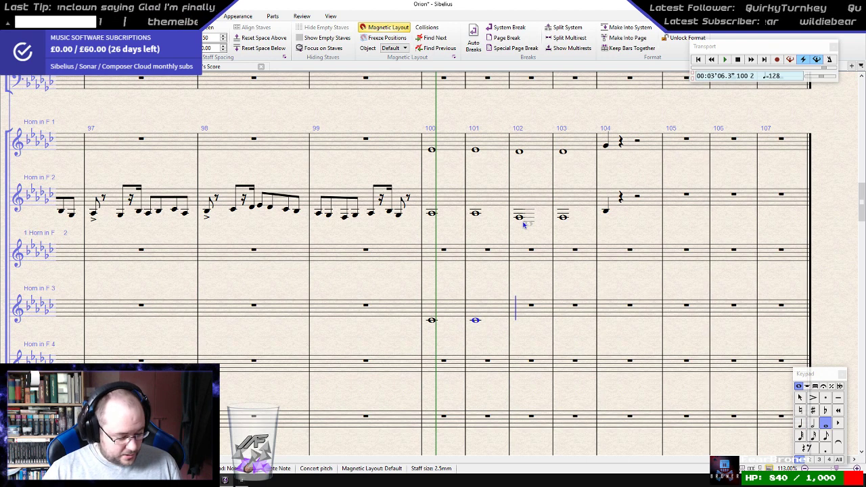
pyautogui.press('d')
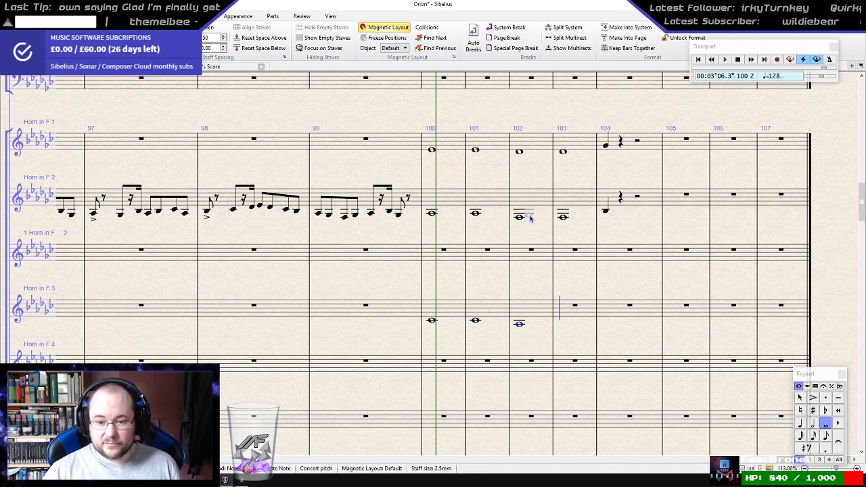
pyautogui.press('d')
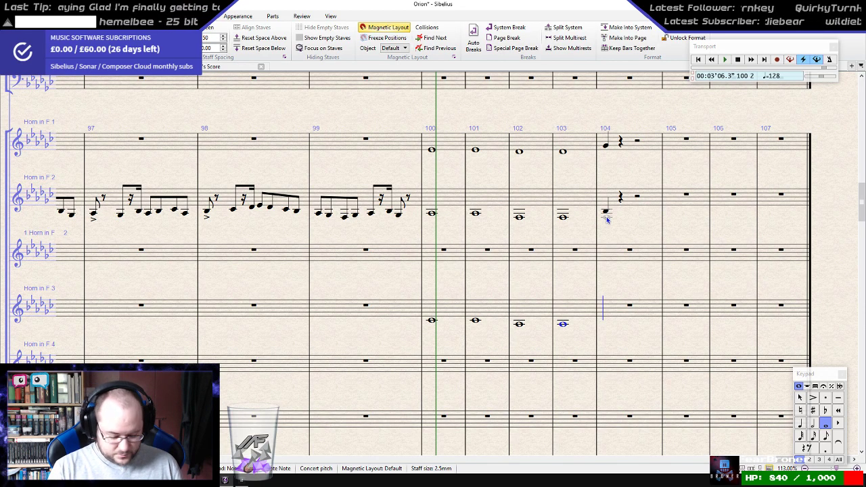
pyautogui.press('4')
pyautogui.press('g')
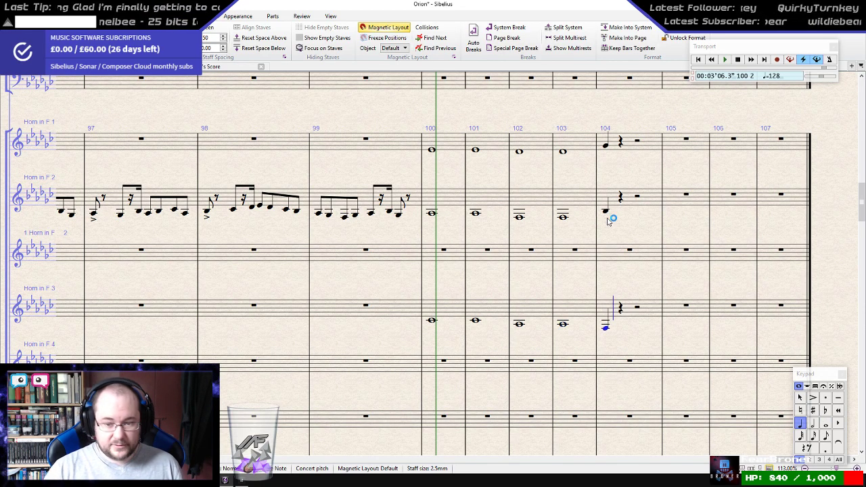
pyautogui.press('Down')
# - Copy bars 100 to 104 of Horn in F 1 into Horn in F 4 and transpose the copy down an octave
pyautogui.click(634, 152)
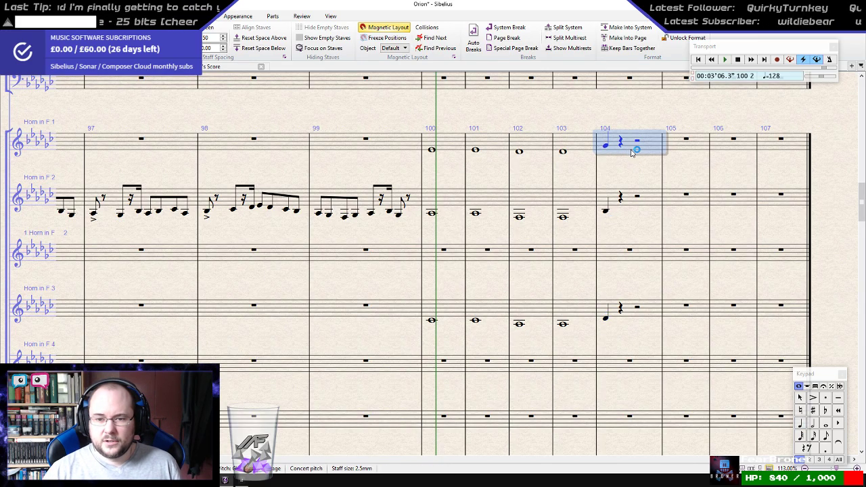
pyautogui.keyDown('shift'); pyautogui.click(457, 145); pyautogui.keyUp('shift')
pyautogui.keyDown('alt'); pyautogui.click(433, 363); pyautogui.keyUp('alt')
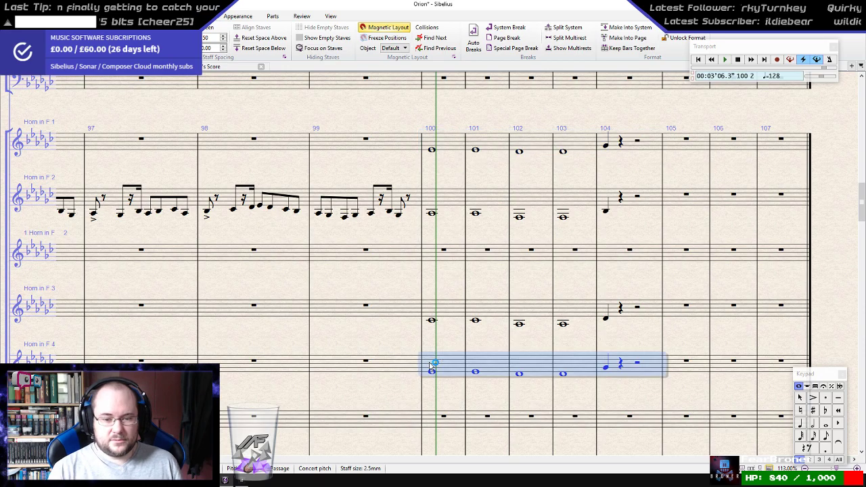
pyautogui.hotkey('ctrl', 'Down')
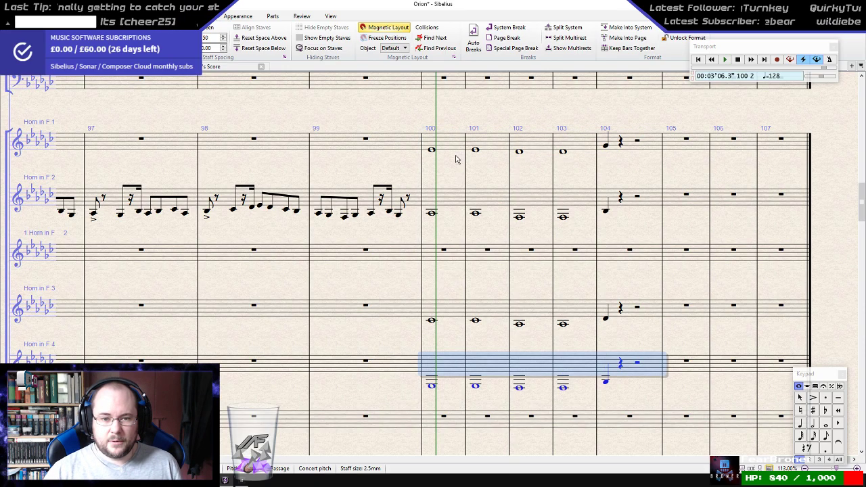
# - Add an ff dynamic to the bar 100 notes of Horn in F 1, 2, 3 and 4
pyautogui.click(432, 150)
pyautogui.hotkey('ctrl', 'e')
pyautogui.hotkey('ctrl', 'f')
pyautogui.hotkey('ctrl', 'f')
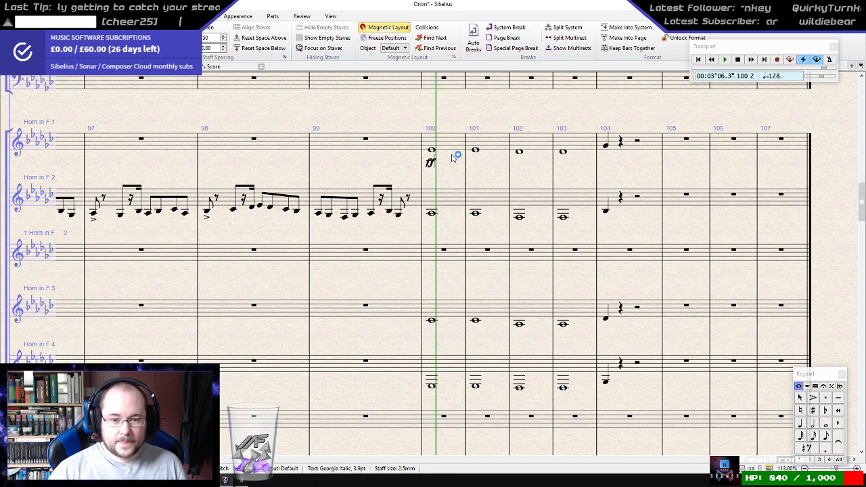
pyautogui.click(432, 213)
pyautogui.hotkey('ctrl', 'e')
pyautogui.hotkey('ctrl', 'f')
pyautogui.hotkey('ctrl', 'f')
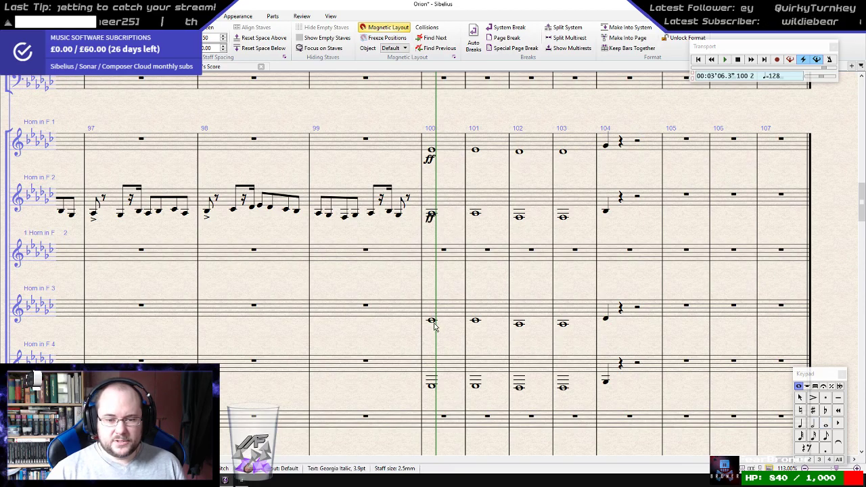
pyautogui.click(433, 321)
pyautogui.hotkey('ctrl', 'e')
pyautogui.hotkey('ctrl', 'f')
pyautogui.hotkey('ctrl', 'f')
pyautogui.click(433, 385)
pyautogui.hotkey('ctrl', 'e')
pyautogui.hotkey('ctrl', 'f')
pyautogui.hotkey('ctrl', 'f')
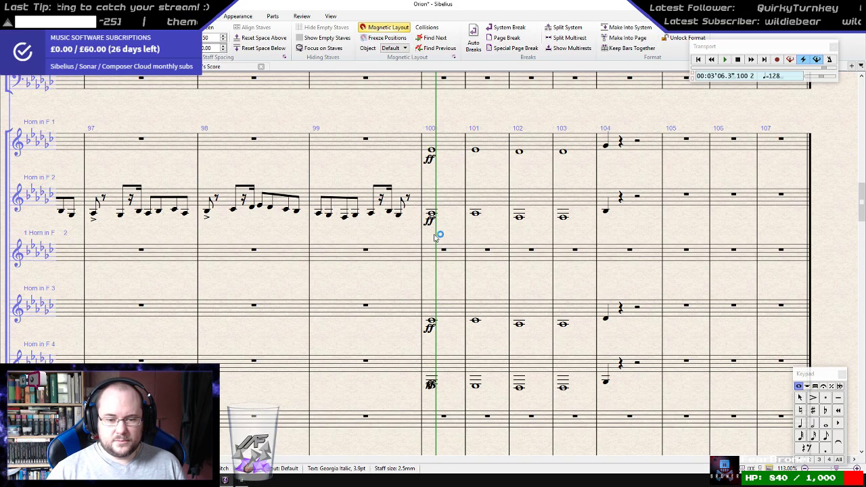
# - Play back the four-part horn passage from bar 100 through bar 104
pyautogui.click(434, 163)
pyautogui.keyDown('shift'); pyautogui.click(445, 360); pyautogui.keyUp('shift')
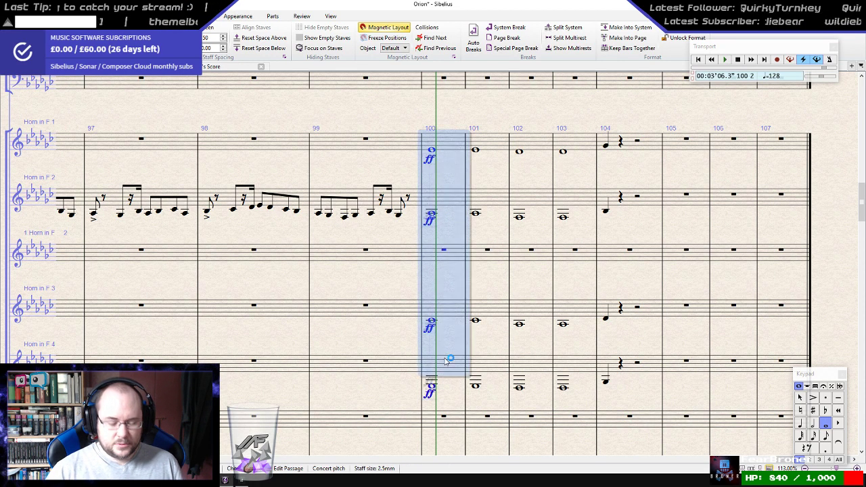
pyautogui.press('p')
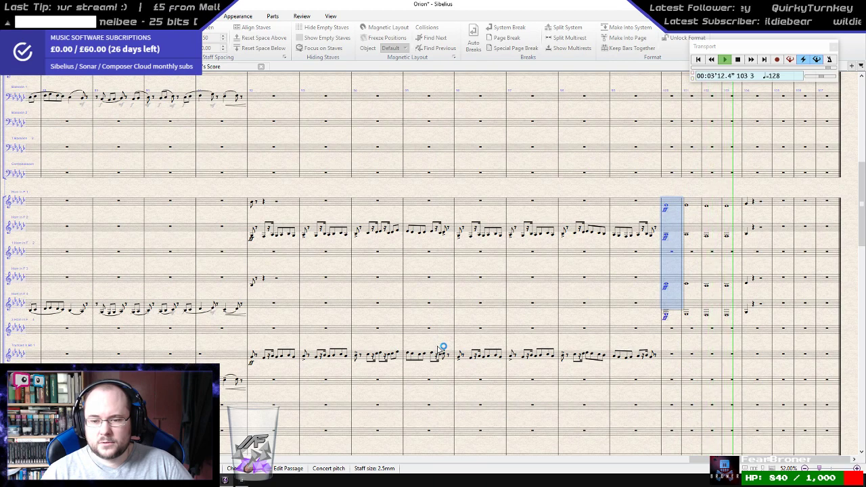
pyautogui.press('space')
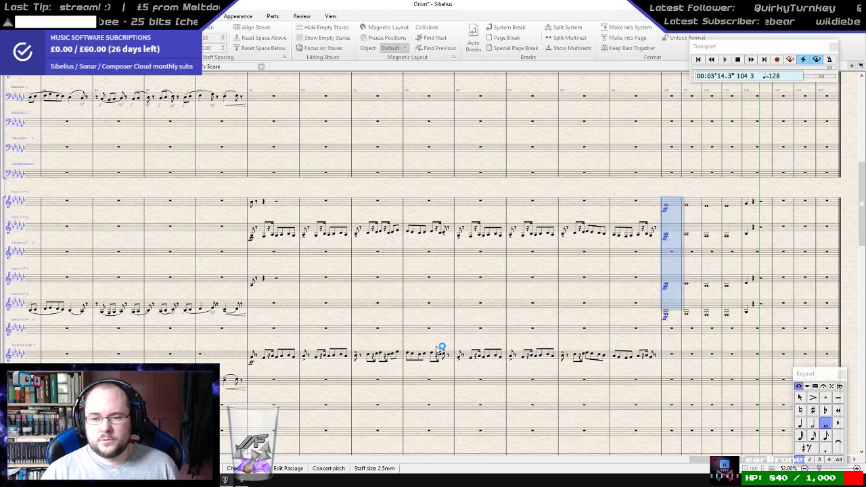
# - Copy the snare drum pattern from bar 99 into bar 100
pyautogui.scroll(5, 587, 309)
pyautogui.scroll(3, 681, 185)
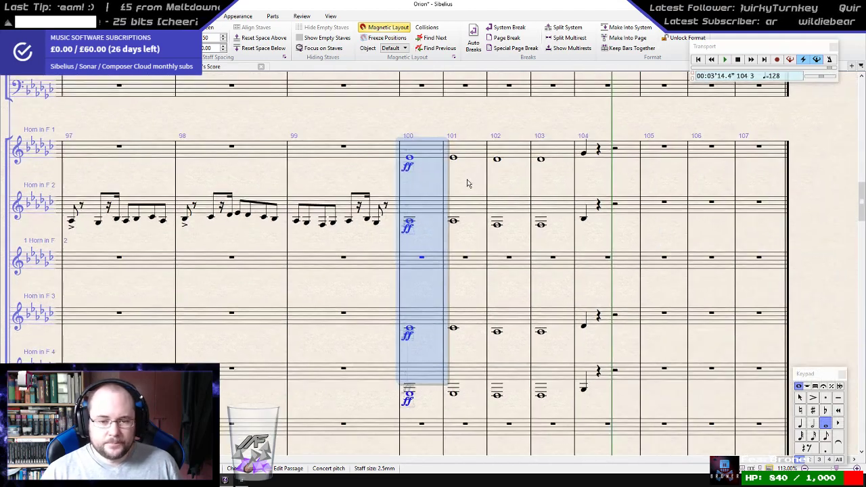
pyautogui.scroll(1, 447, 205)
pyautogui.scroll(-2, 447, 204)
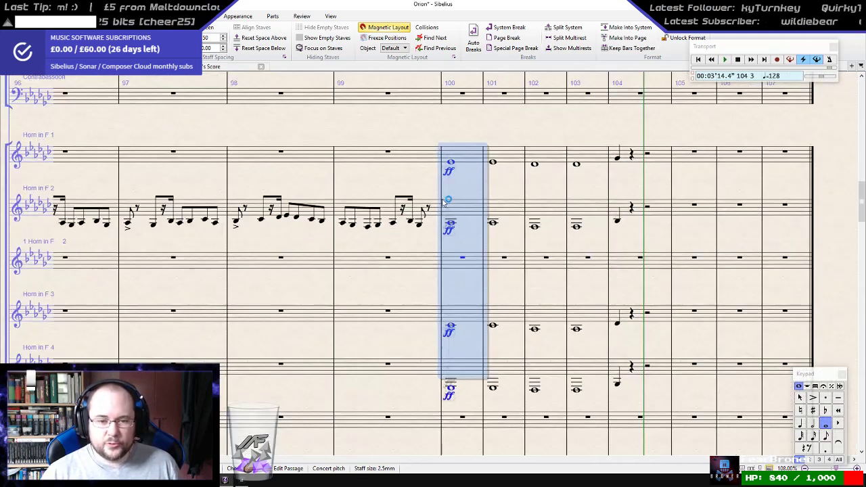
pyautogui.scroll(-3, 459, 206)
pyautogui.scroll(5, 462, 205)
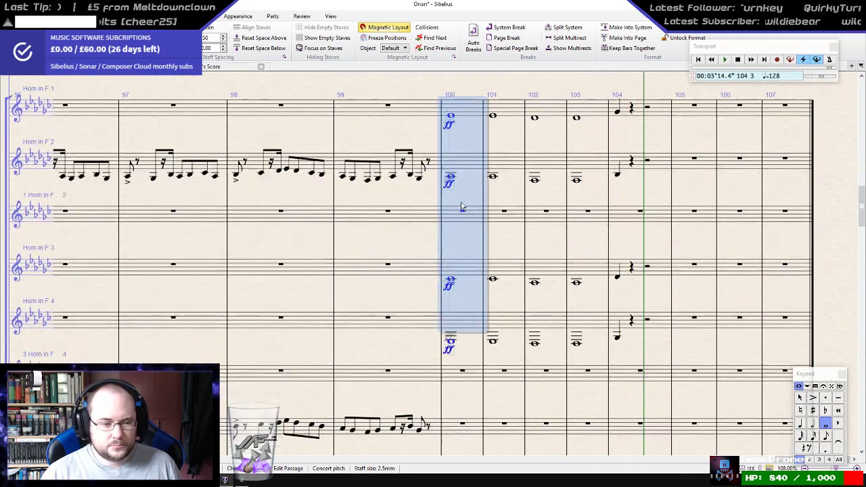
pyautogui.scroll(-5, 462, 205)
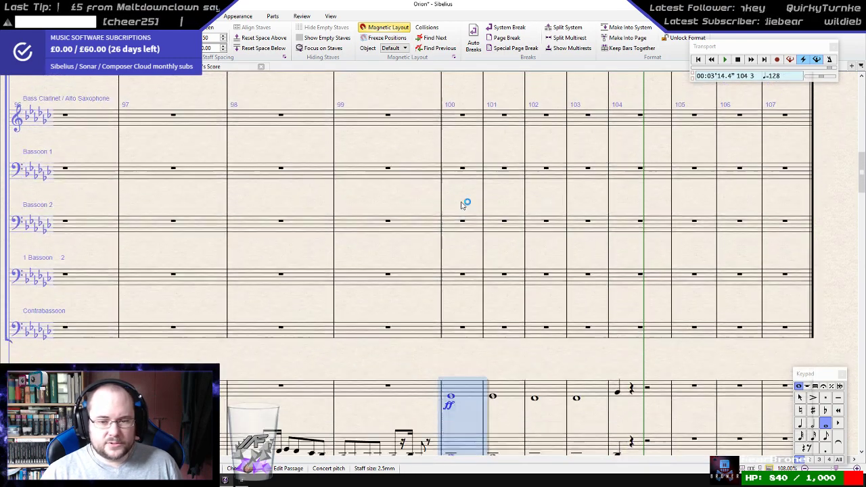
pyautogui.scroll(-5, 462, 205)
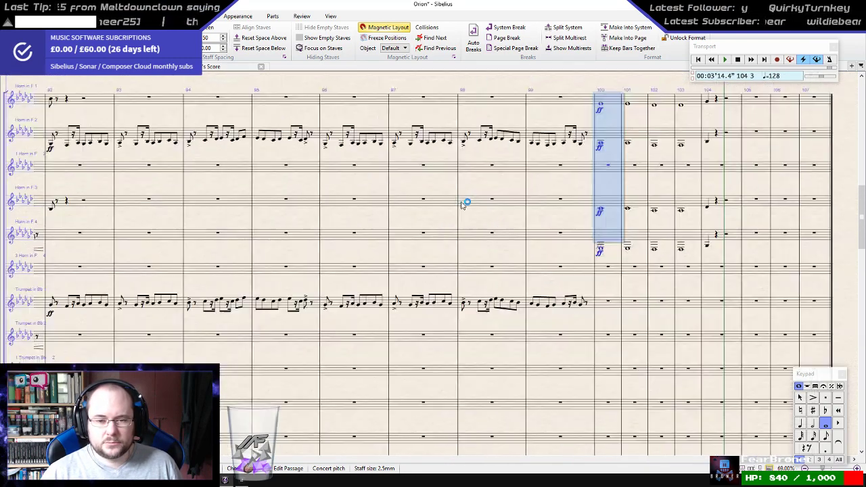
pyautogui.scroll(-2, 666, 286)
pyautogui.scroll(-3, 665, 286)
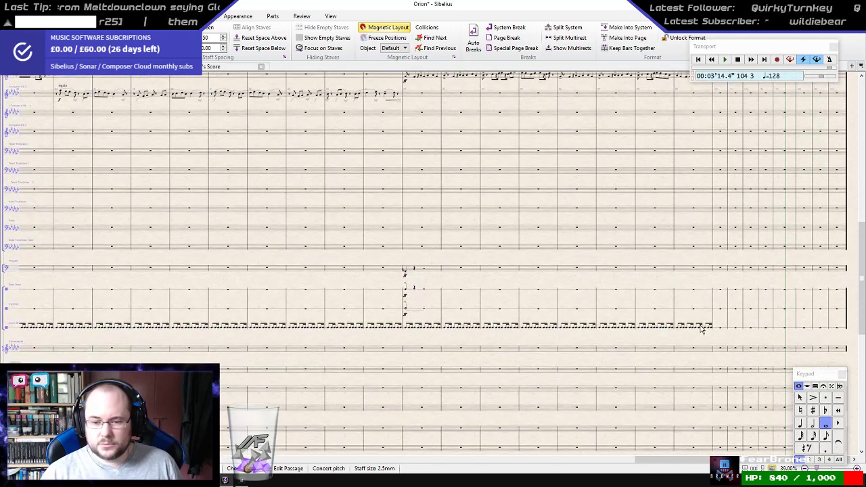
pyautogui.moveTo(696, 298); pyautogui.dragTo(431, 282)
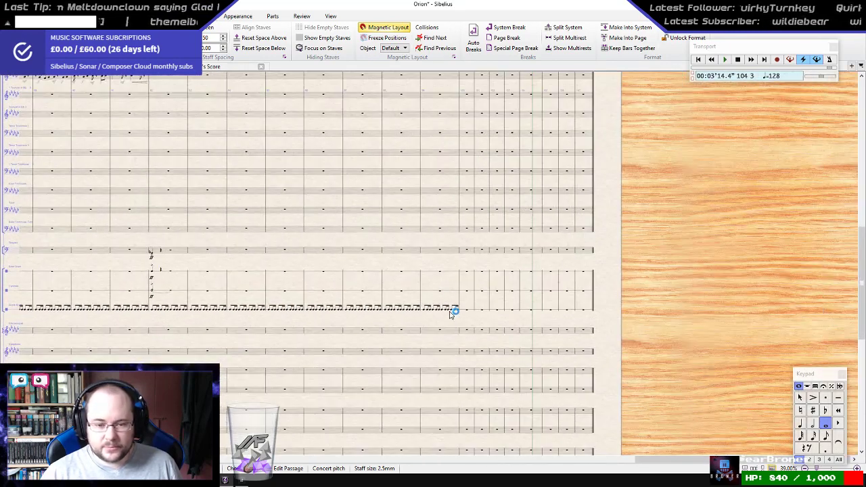
pyautogui.scroll(3, 453, 311)
pyautogui.scroll(-5, 444, 288)
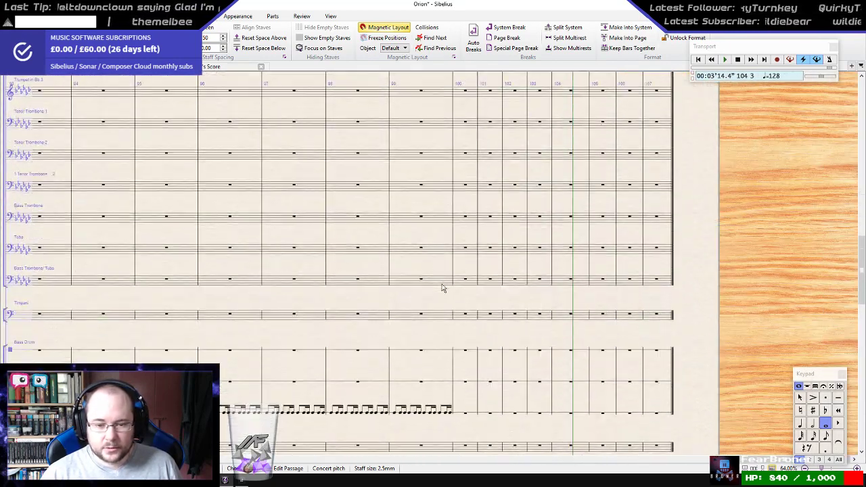
pyautogui.click(432, 273)
pyautogui.click(429, 276)
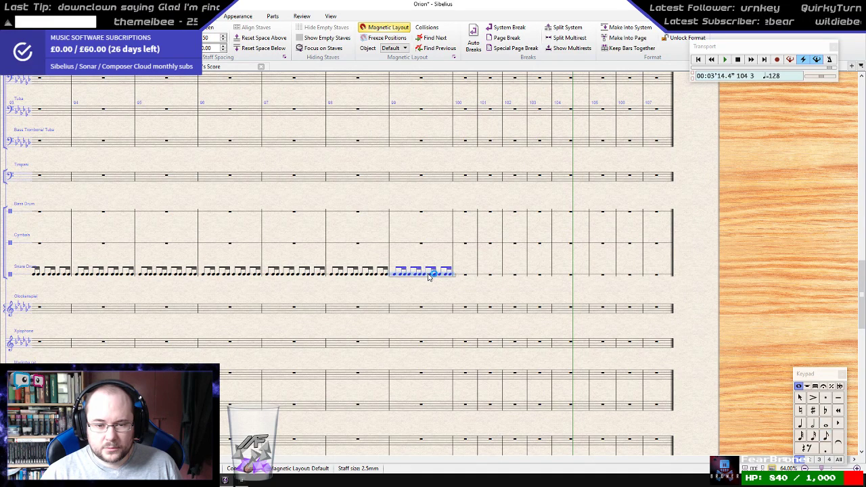
pyautogui.keyDown('alt'); pyautogui.click(496, 277); pyautogui.keyUp('alt')
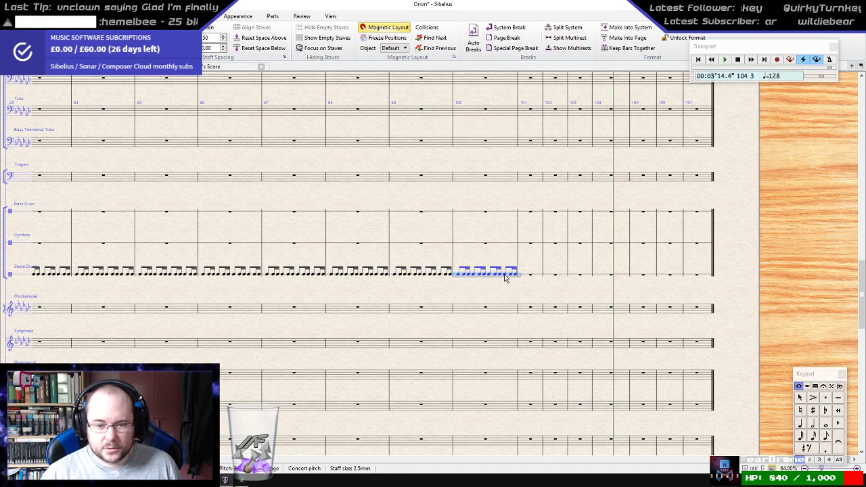
# - Continue the Snare Drum pattern from bar 101 through bar 103 and end it with a quarter note on beat 1 of bar 104
pyautogui.keyDown('alt'); pyautogui.click(567, 276); pyautogui.keyUp('alt')
pyautogui.keyDown('alt'); pyautogui.click(595, 276); pyautogui.keyUp('alt')
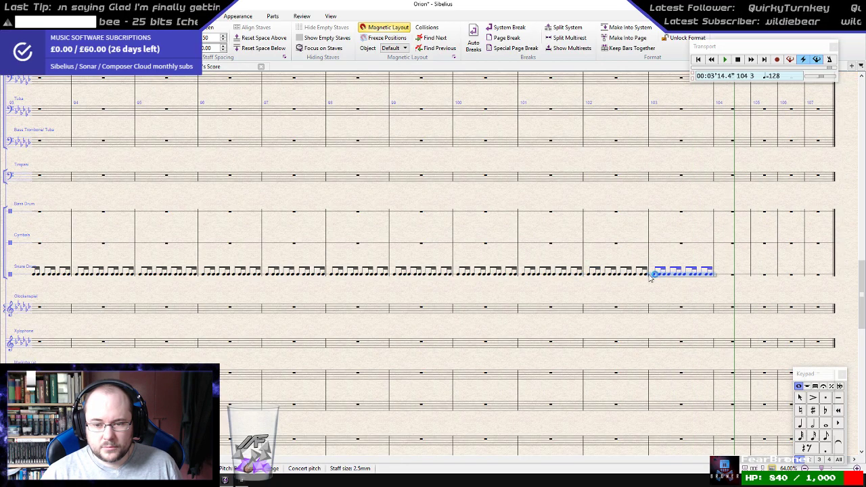
pyautogui.scroll(10, 619, 272)
pyautogui.scroll(-10, 619, 273)
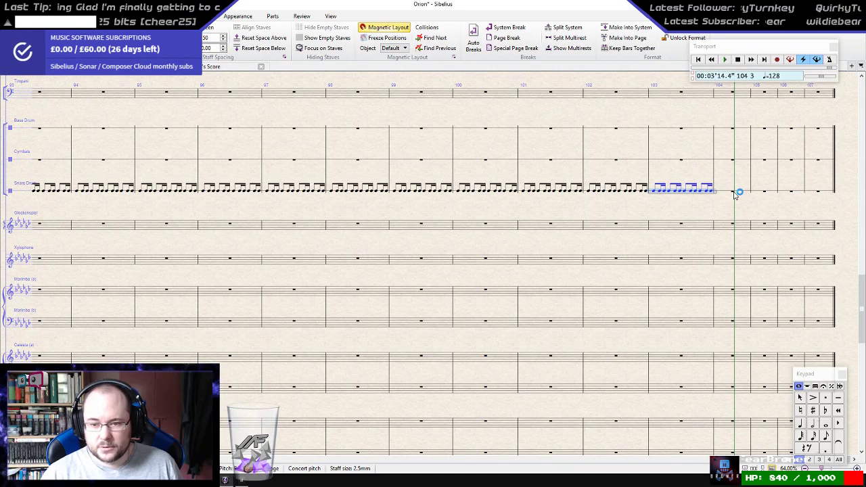
pyautogui.click(733, 191)
pyautogui.press('4')
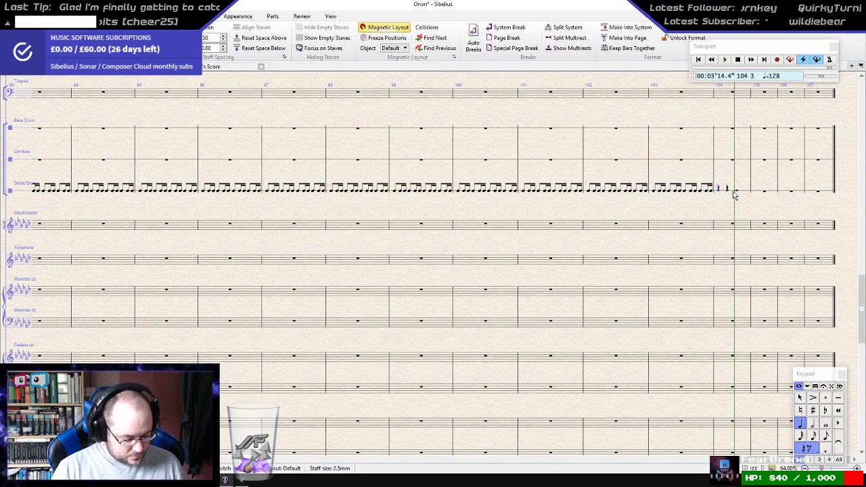
# - Repeat the bar 99 pattern of the percussion staff below the crash cymbal through bar 103, ending with a quarter note in bar 104
pyautogui.scroll(-5, 666, 221)
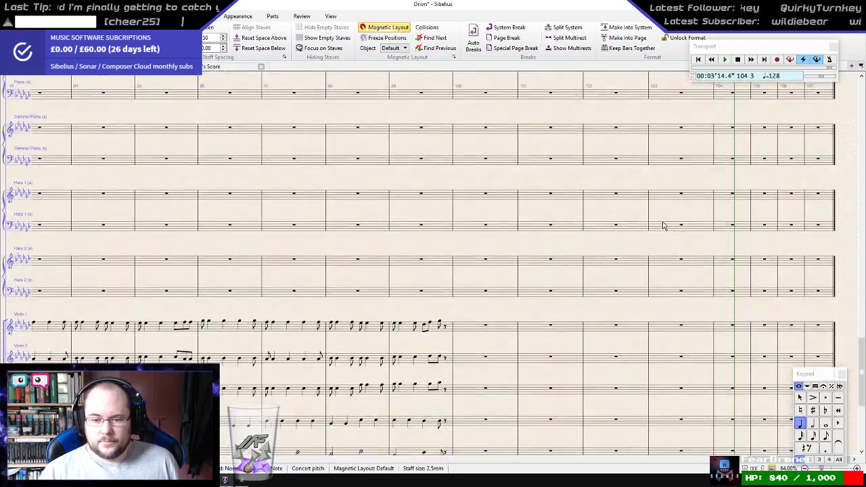
pyautogui.scroll(-5, 663, 225)
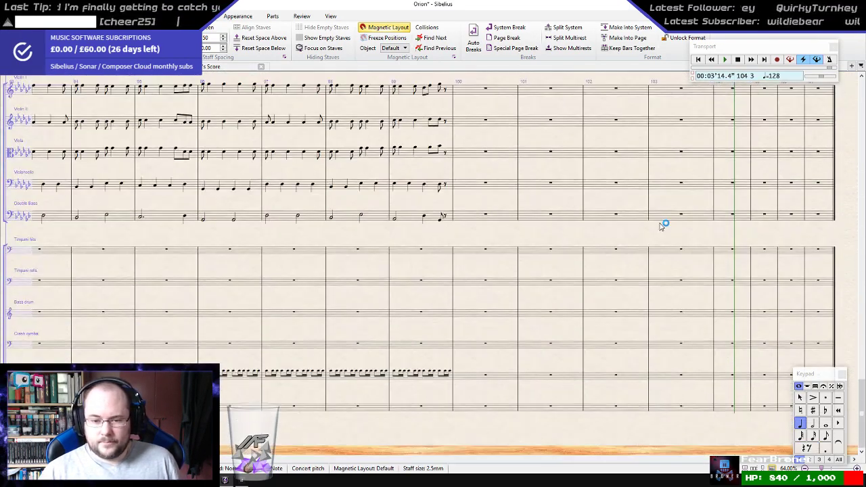
pyautogui.click(426, 376)
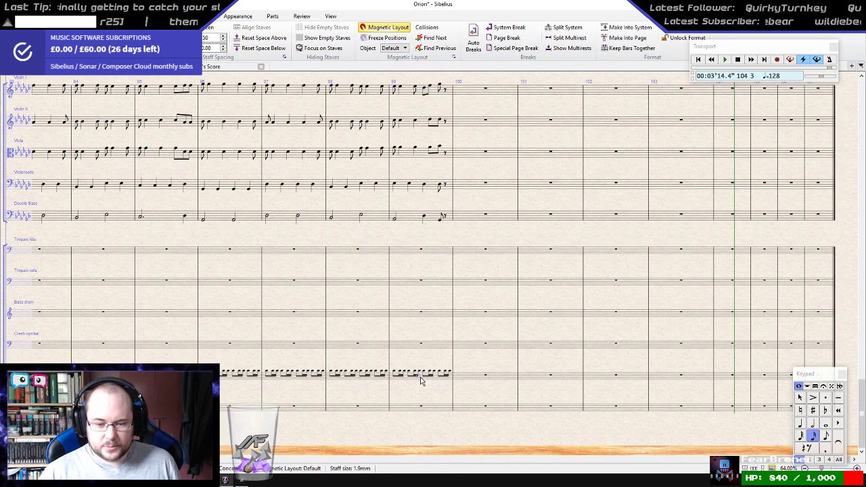
pyautogui.click(436, 379)
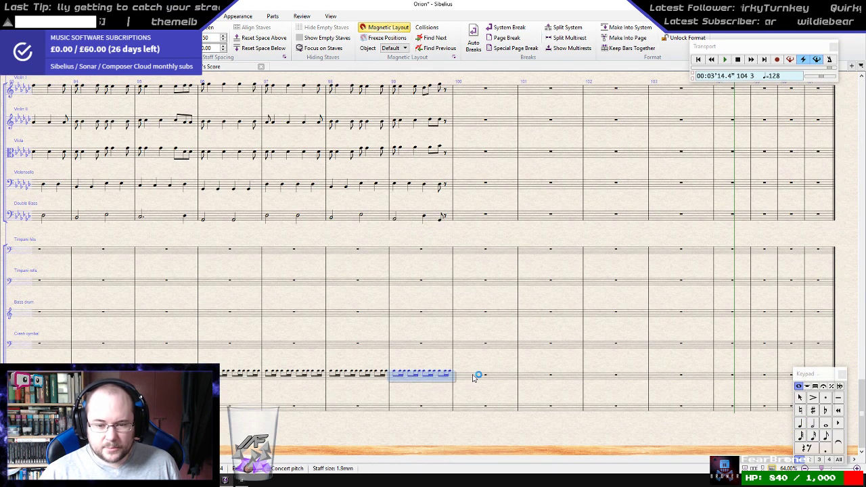
pyautogui.press('r')
pyautogui.press('r')
pyautogui.press('r')
pyautogui.press('r')
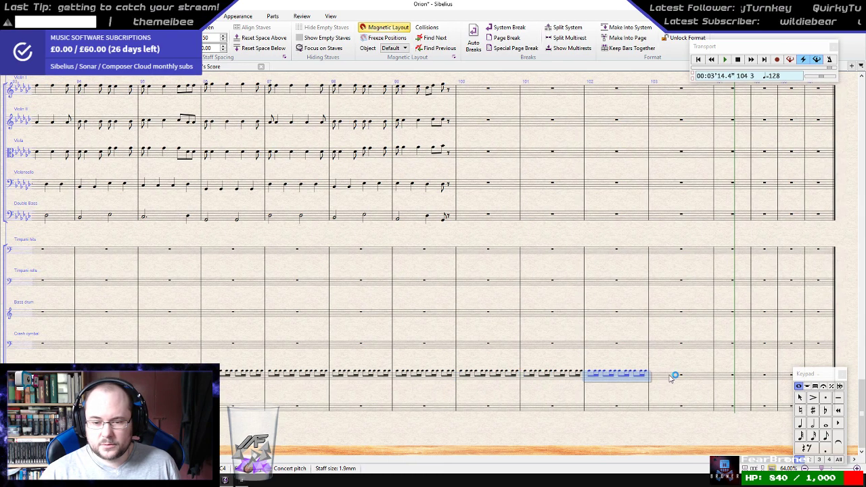
pyautogui.press('Escape')
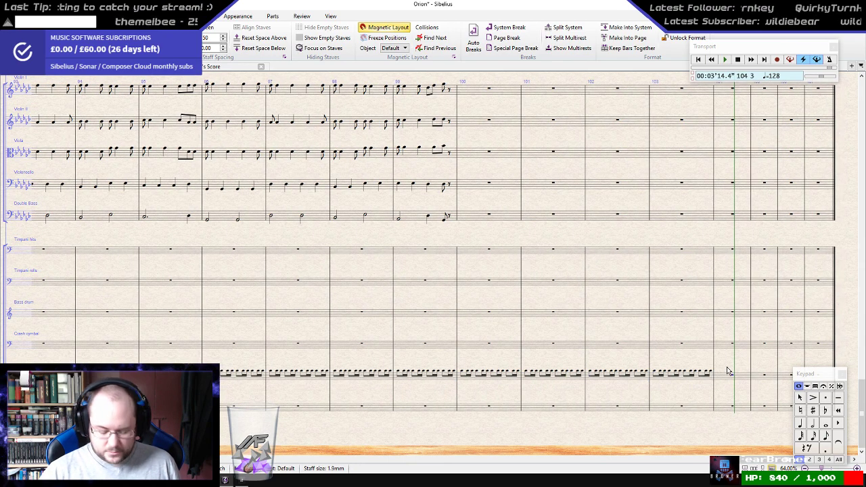
pyautogui.click(728, 371)
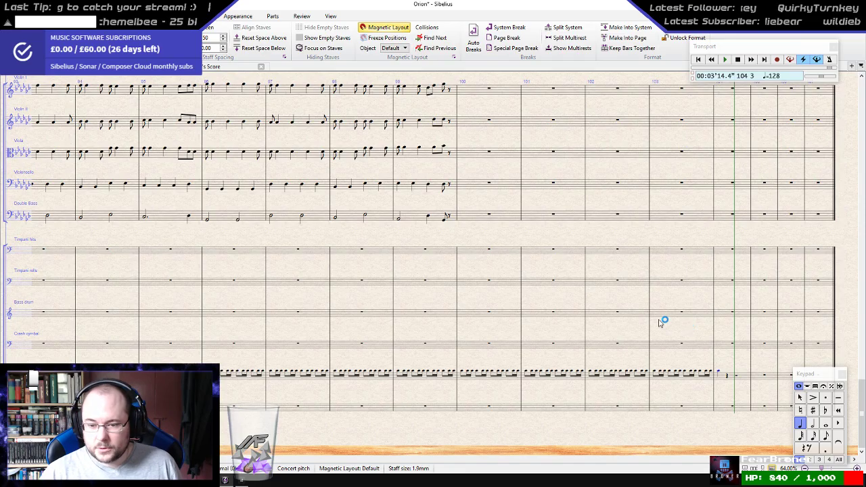
# - Play back the score from bar 99 of Horn in F 2 into bar 101
pyautogui.scroll(10, 660, 323)
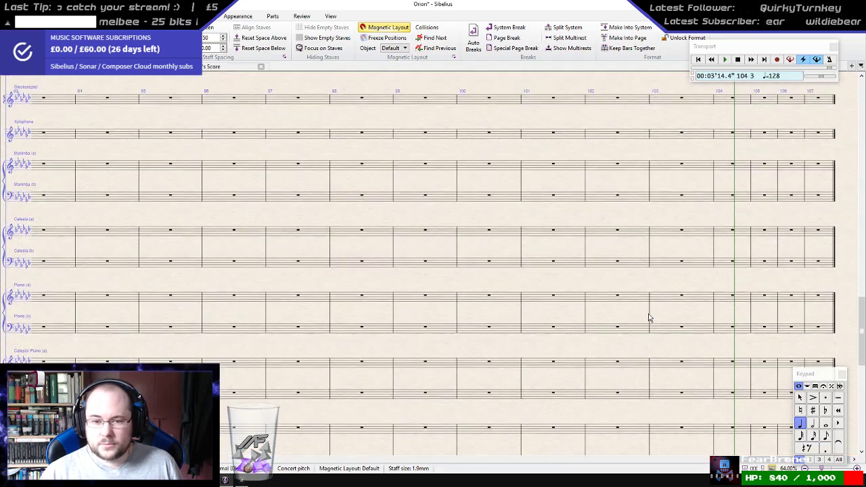
pyautogui.scroll(10, 647, 318)
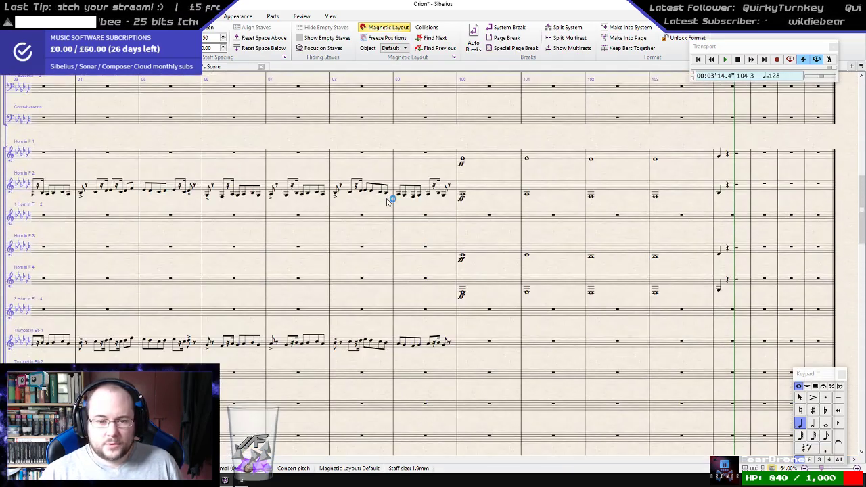
pyautogui.click(401, 195)
pyautogui.press('p')
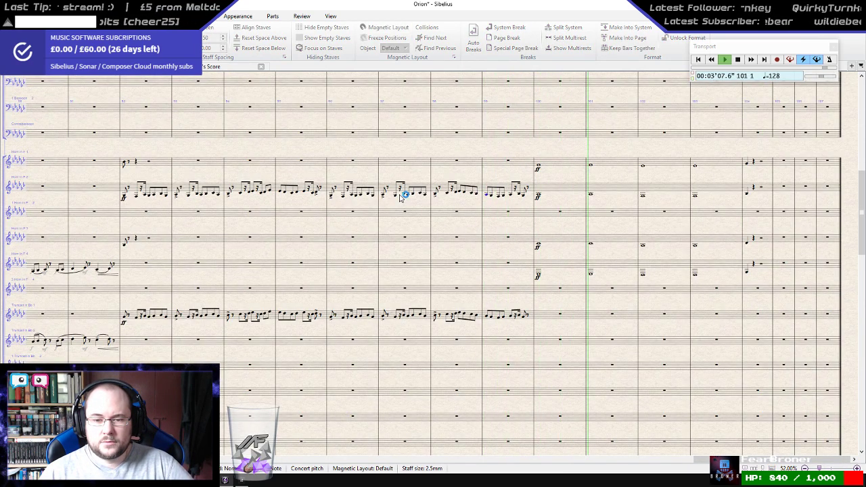
pyautogui.press('space')
# - Tie the bar 100 whole notes to bar 101 in Horn in F 1, 2, 3 and 4
pyautogui.click(577, 160)
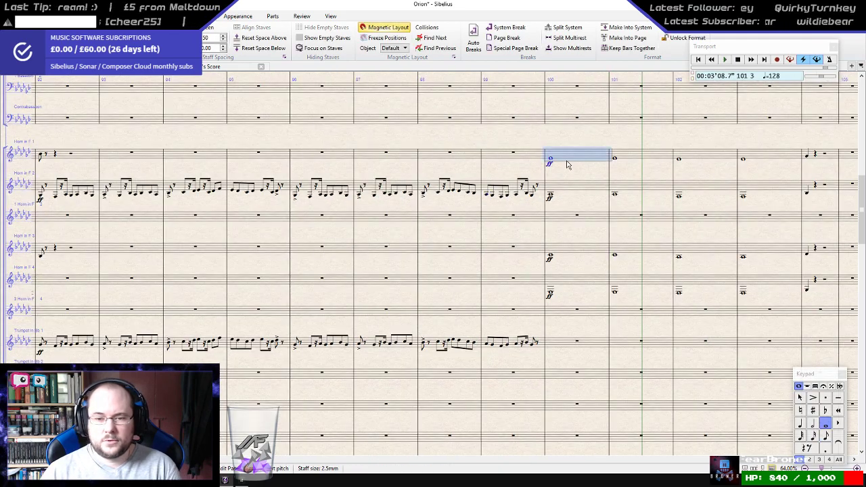
pyautogui.press('Return')
pyautogui.click(572, 190)
pyautogui.press('Return')
pyautogui.click(572, 259)
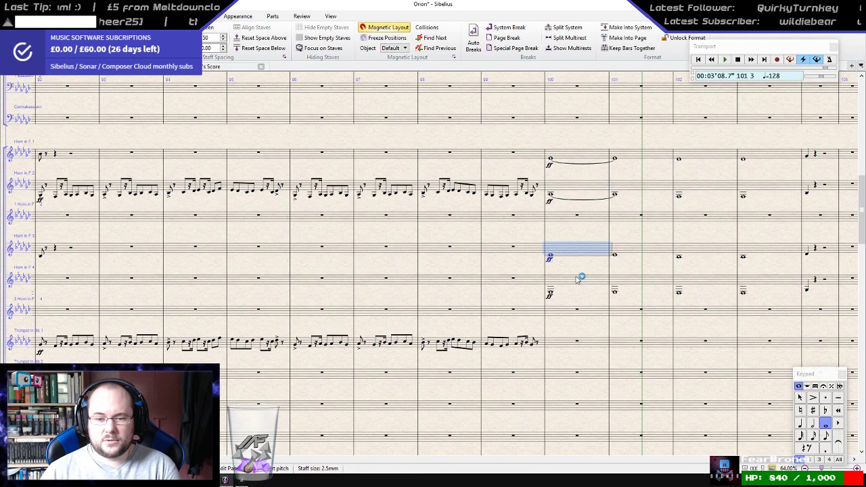
pyautogui.press('Return')
pyautogui.click(578, 286)
pyautogui.press('Return')
# - Tie the bar 102 whole notes to bar 103 in Horn in F 1, 2, 3 and 4
pyautogui.click(695, 155)
pyautogui.press('Return')
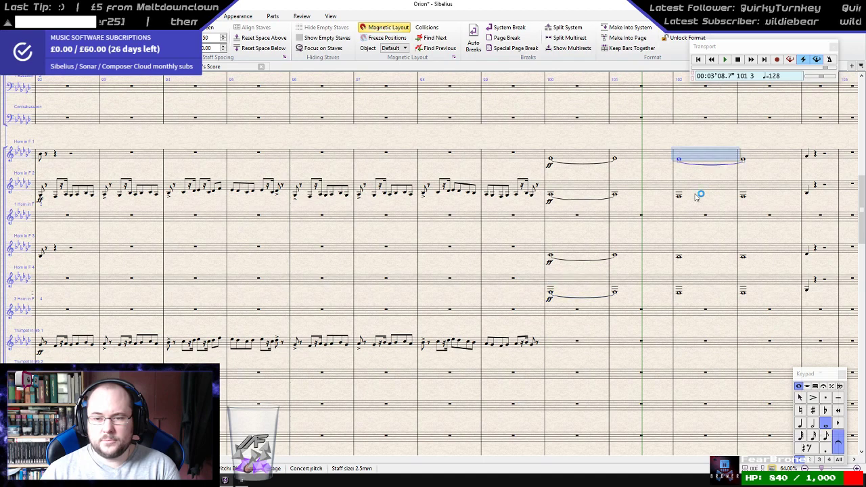
pyautogui.click(698, 187)
pyautogui.press('Return')
pyautogui.click(699, 249)
pyautogui.press('Return')
pyautogui.click(702, 290)
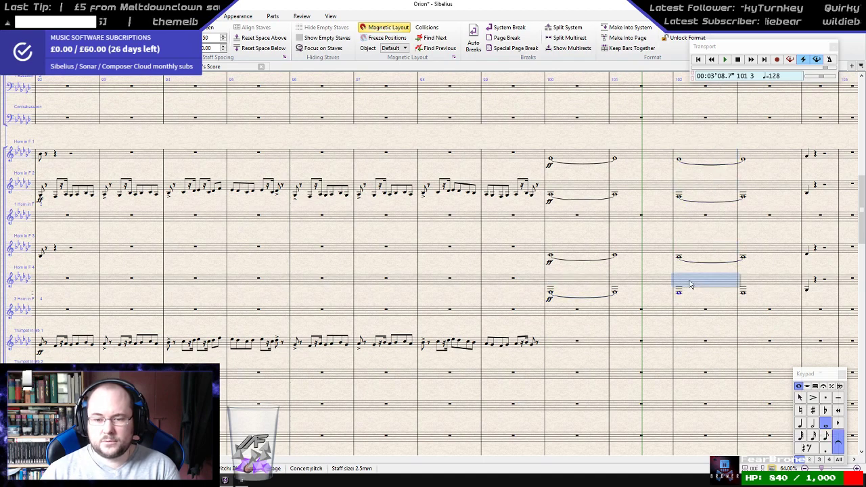
pyautogui.press('Return')
pyautogui.press('Escape')
# - Play back the tied horn chords from bar 100 to bar 104
pyautogui.click(553, 161)
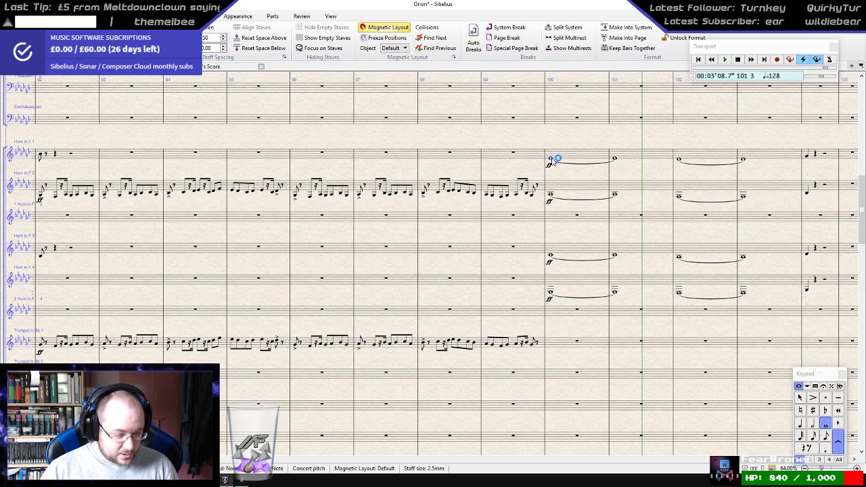
pyautogui.press('space')
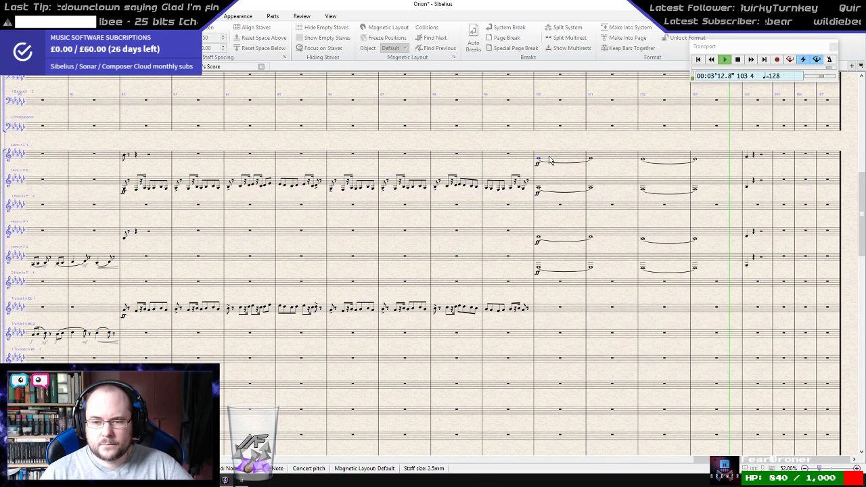
pyautogui.press('space')
# - Shorten the bar 101 notes of Horn in F 1, 2, 3 and 4 to half notes
pyautogui.scroll(2, 550, 159)
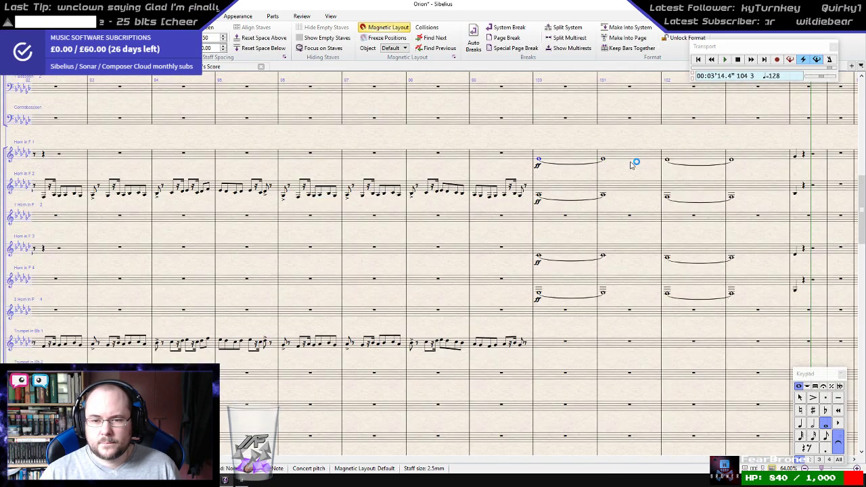
pyautogui.moveTo(622, 168); pyautogui.dragTo(560, 317)
pyautogui.press('5')
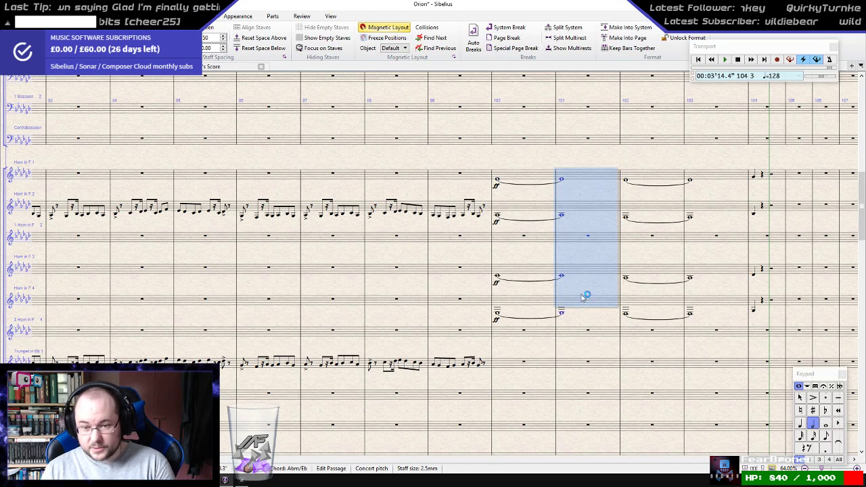
pyautogui.click(581, 237)
# - Enter quarter notes F and E on beats 3 and 4 of bar 101 in Horn in F 1
pyautogui.click(591, 175)
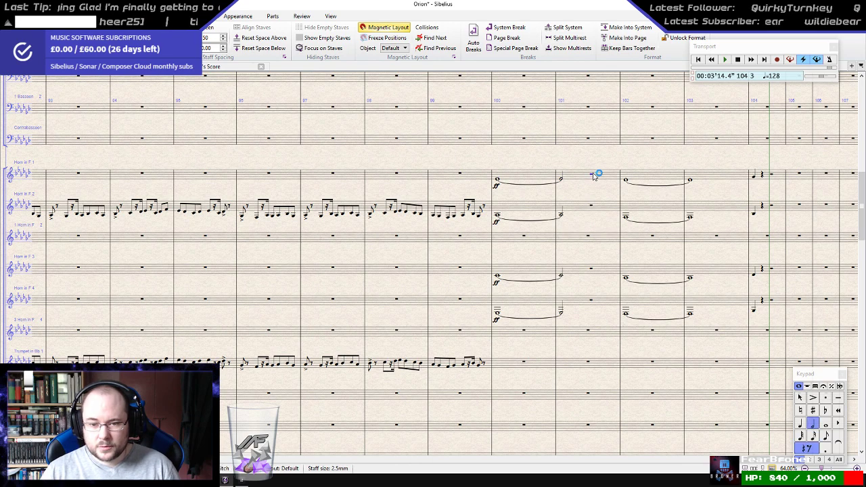
pyautogui.scroll(2, 593, 176)
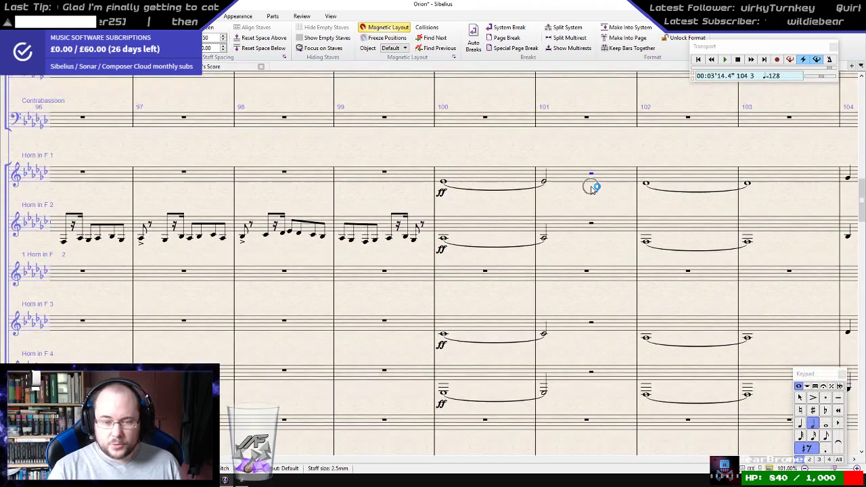
pyautogui.press('4')
pyautogui.press('f')
pyautogui.press('e')
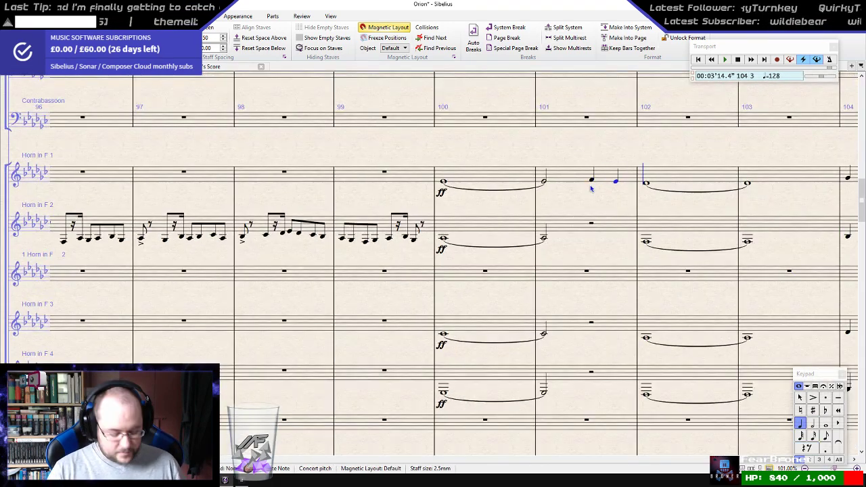
pyautogui.press('Escape')
# - Enter quarter notes B and A on beats 3 and 4 of bar 101 in Horn in F 2
pyautogui.click(591, 224)
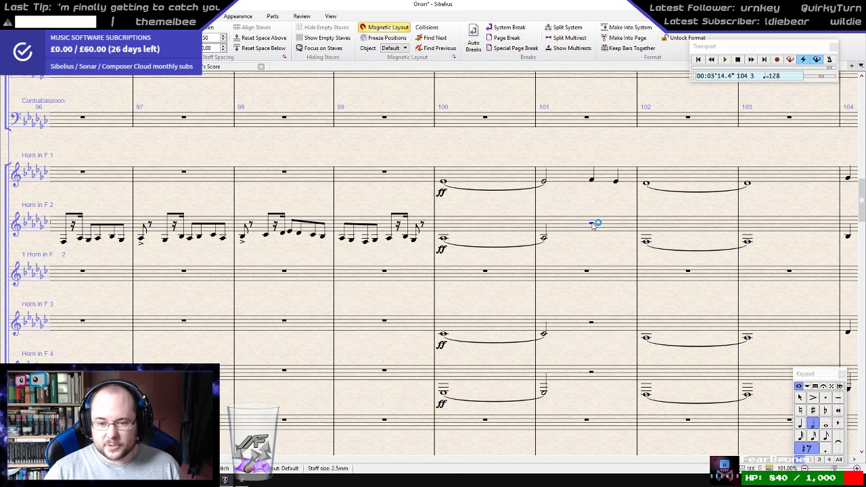
pyautogui.press('4')
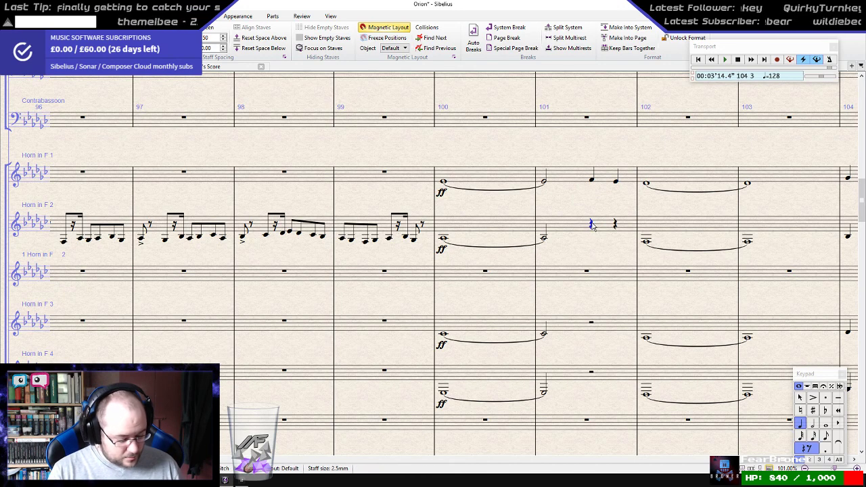
pyautogui.press('b')
pyautogui.press('a')
pyautogui.press('Escape')
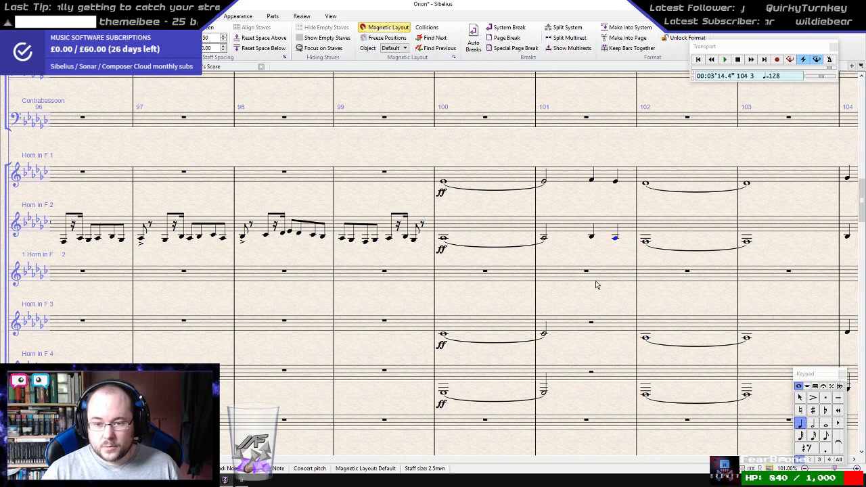
# - Fill beats 3 and 4 of bar 101 in Horn in F 3 with quarter notes D and C
pyautogui.click(592, 323)
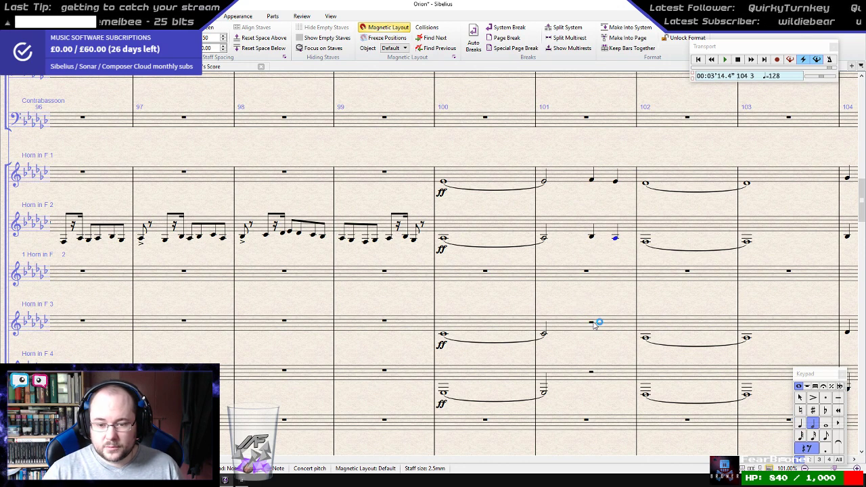
pyautogui.press('4')
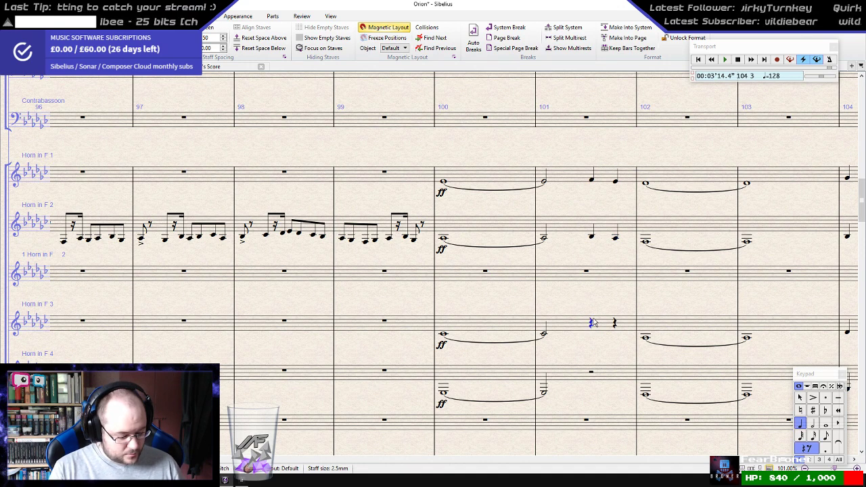
pyautogui.press('a')
pyautogui.press('g')
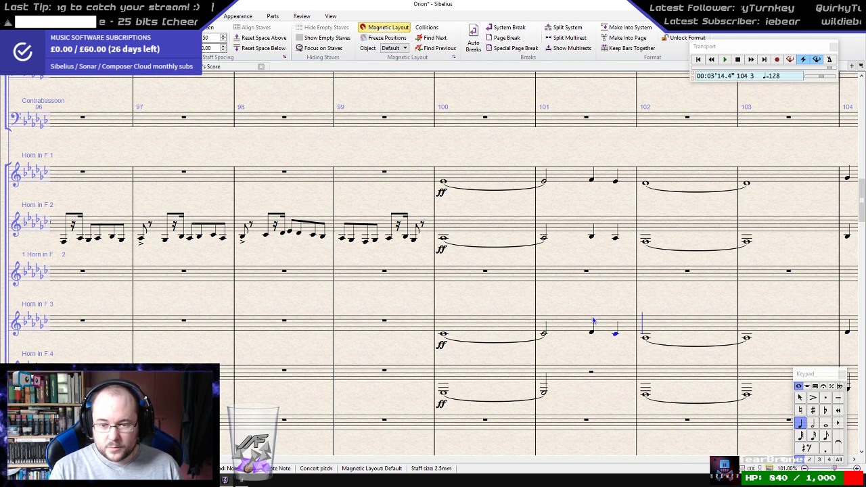
# - Enter low quarter notes F and E on beats 3 and 4 of bar 101 in Horn in F 4
pyautogui.click(591, 374)
pyautogui.press('4')
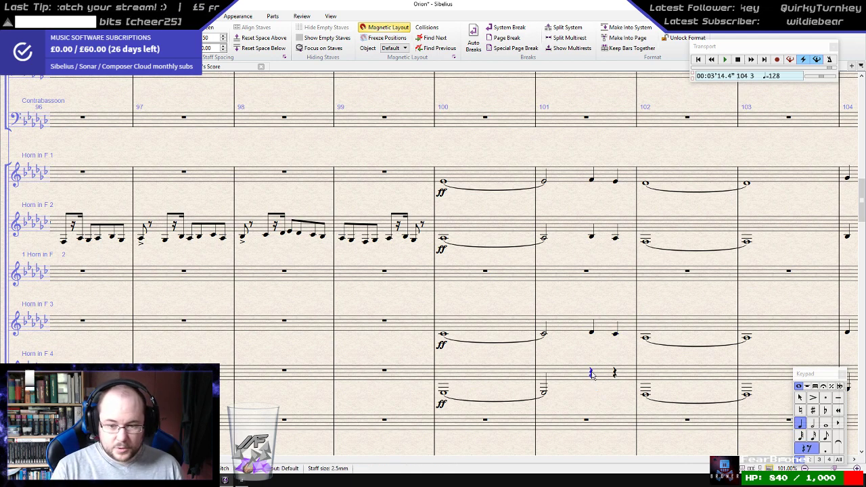
pyautogui.press('e')
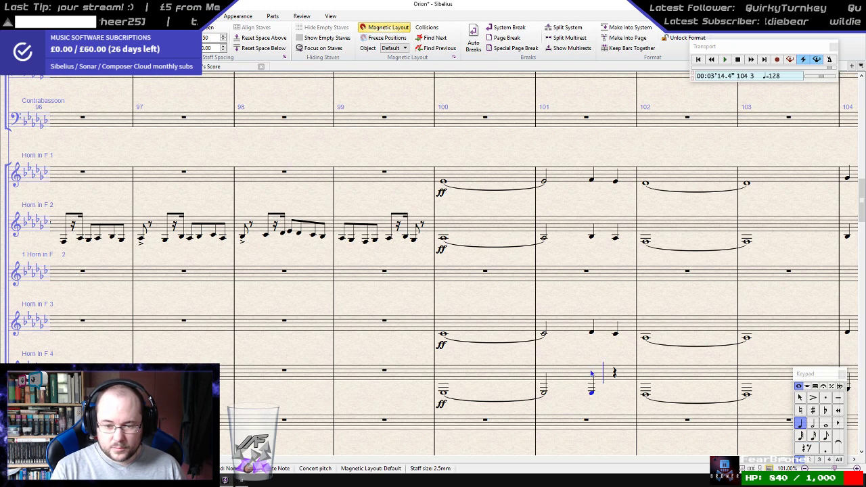
pyautogui.press('d')
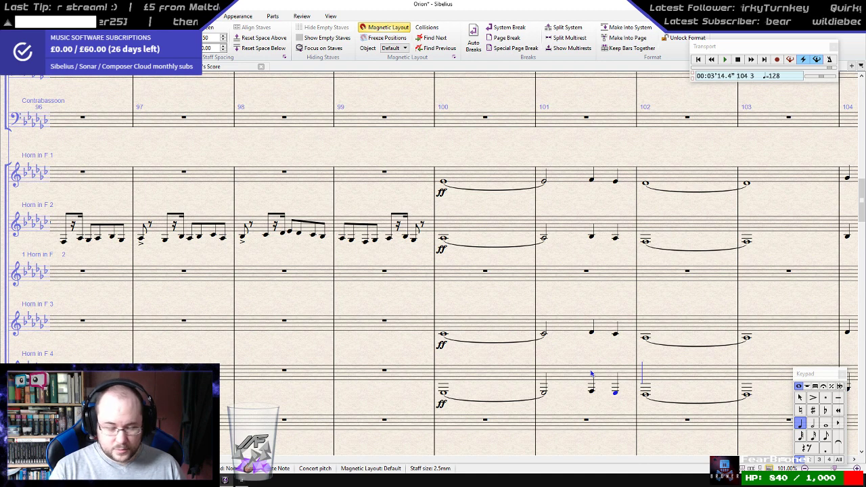
# - Lower the beat 3 quarter note of bar 101 in Horn in F 3 to B
pyautogui.click(591, 334)
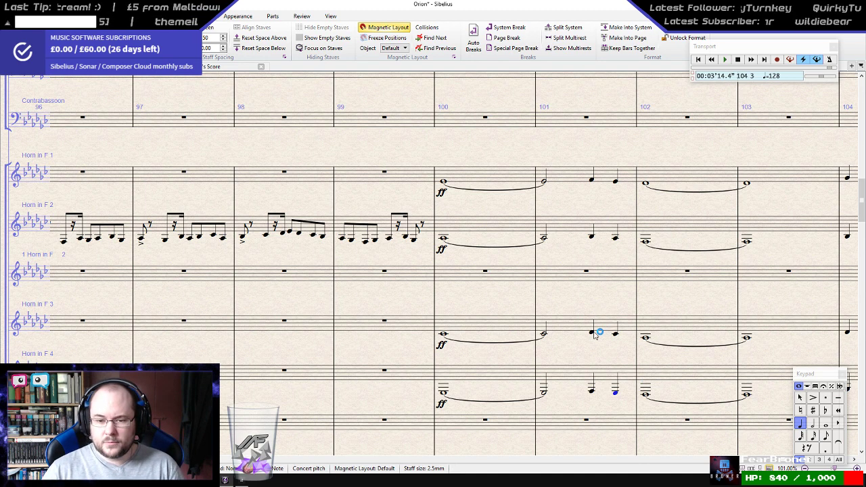
pyautogui.press('Right')
pyautogui.press('Right')
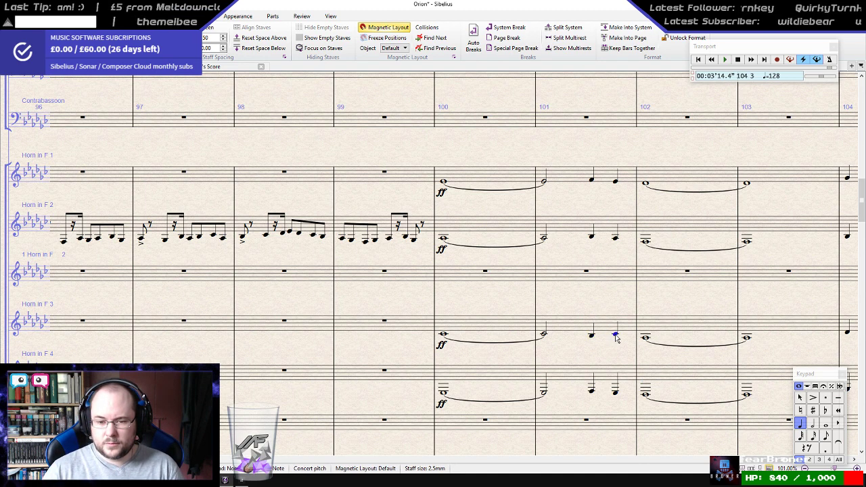
pyautogui.click(591, 237)
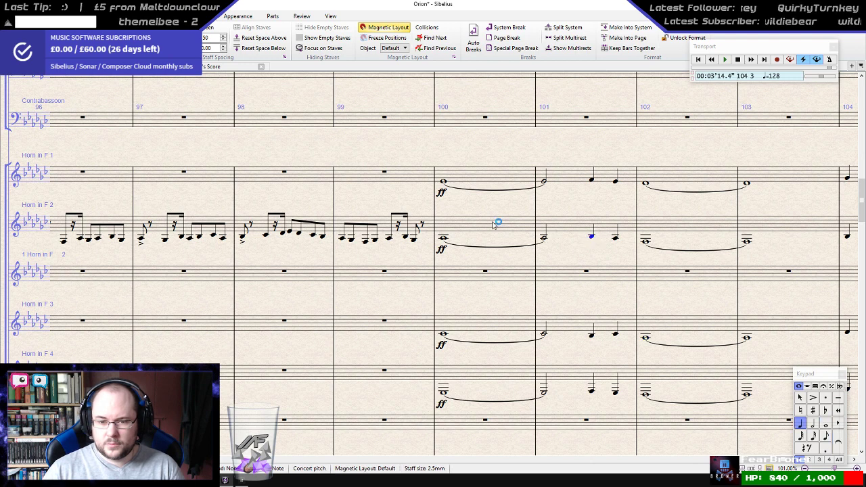
# - Select bar 100 across the four horn parts and play the passage back from there
pyautogui.click(443, 184)
pyautogui.keyDown('shift'); pyautogui.click(459, 377); pyautogui.keyUp('shift')
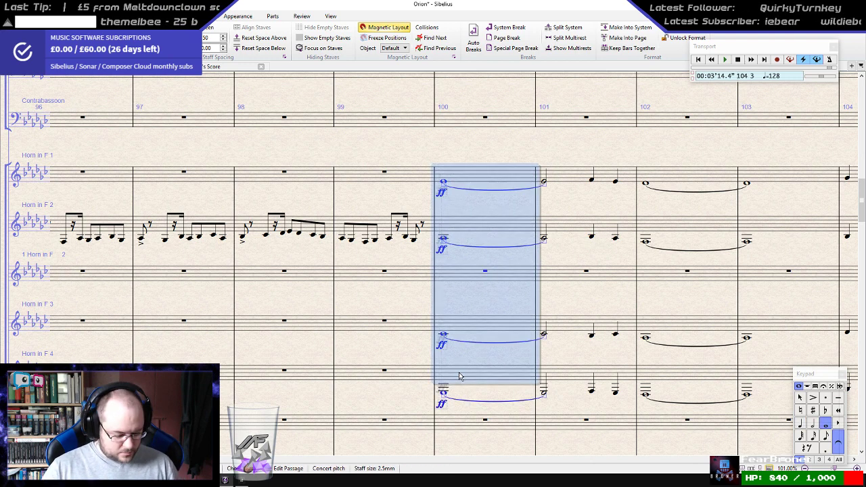
pyautogui.press('p')
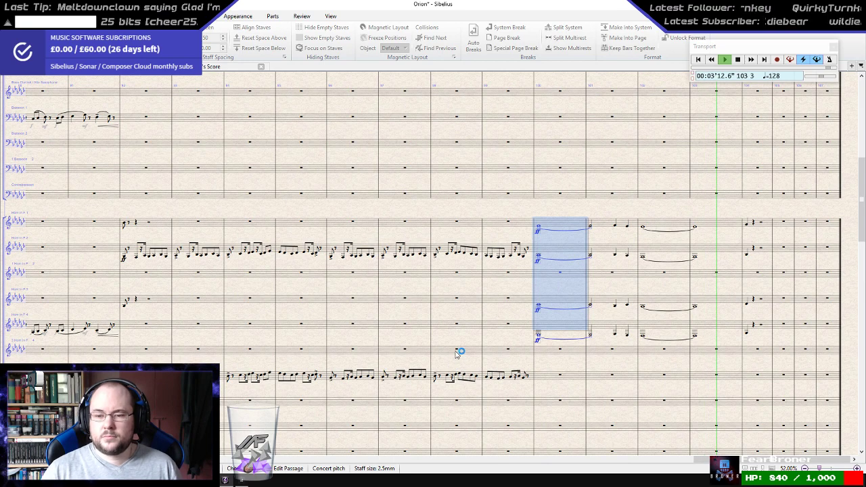
pyautogui.press('space')
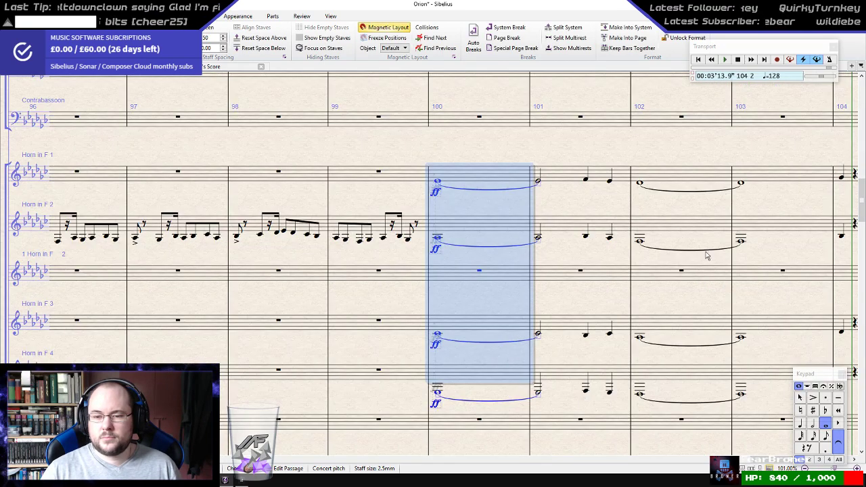
# - Shorten the bar 103 whole notes in the four horns to half notes and restore the full-bar rest in the combined horn staff
pyautogui.click(742, 184)
pyautogui.keyDown('shift'); pyautogui.click(741, 394); pyautogui.keyUp('shift')
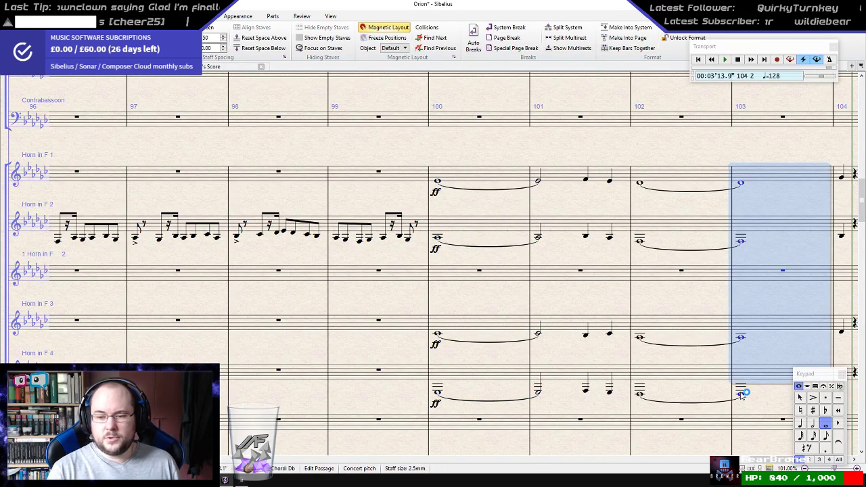
pyautogui.press('5')
pyautogui.press('Escape')
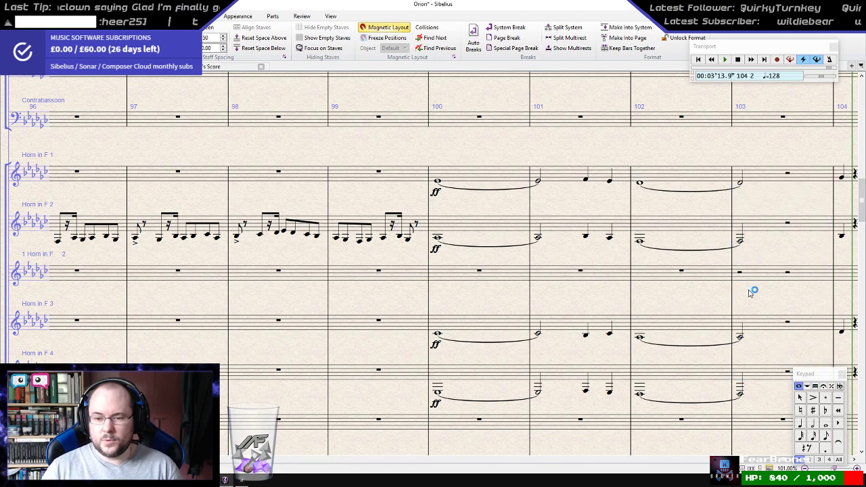
pyautogui.click(769, 290)
pyautogui.moveTo(778, 301); pyautogui.dragTo(501, 317)
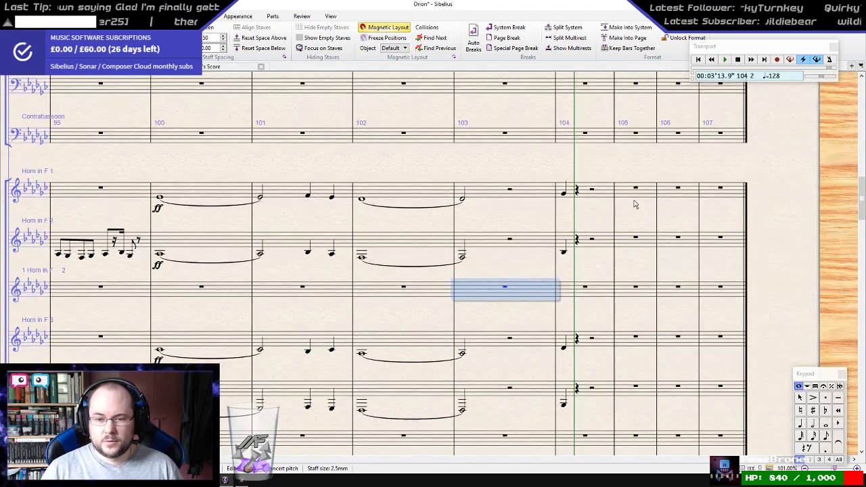
pyautogui.press('Escape')
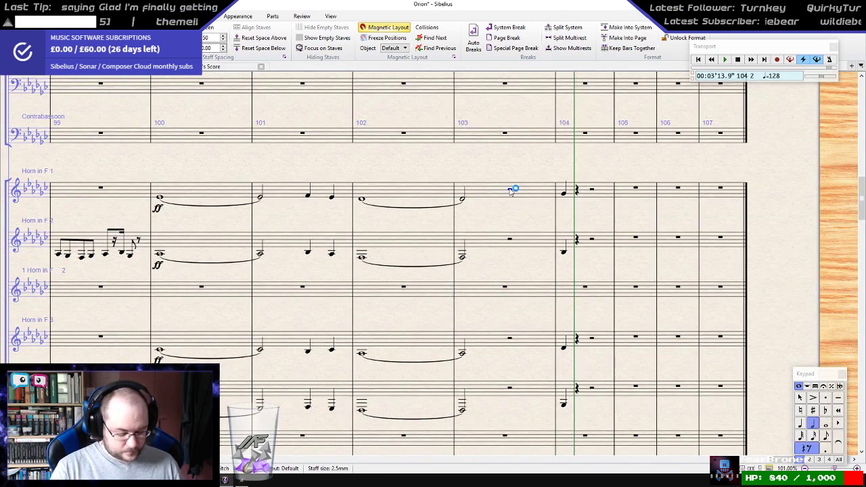
# - Fill beats 3 and 4 of bar 103 in Horn in F 1 with quarter notes E and F
pyautogui.press('4')
pyautogui.press('e')
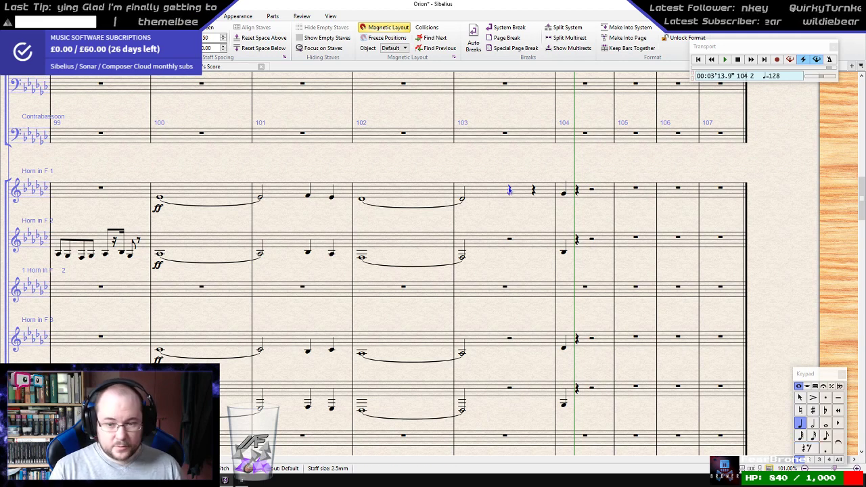
pyautogui.press('e')
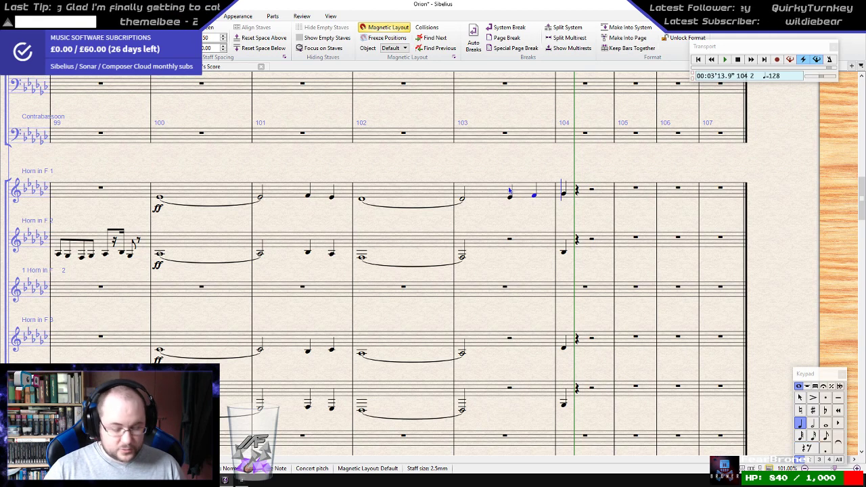
pyautogui.press('Escape')
# - Enter quarter notes B and C on beats 3 and 4 of bar 103 in Horn in F 2
pyautogui.click(511, 242)
pyautogui.click(511, 240)
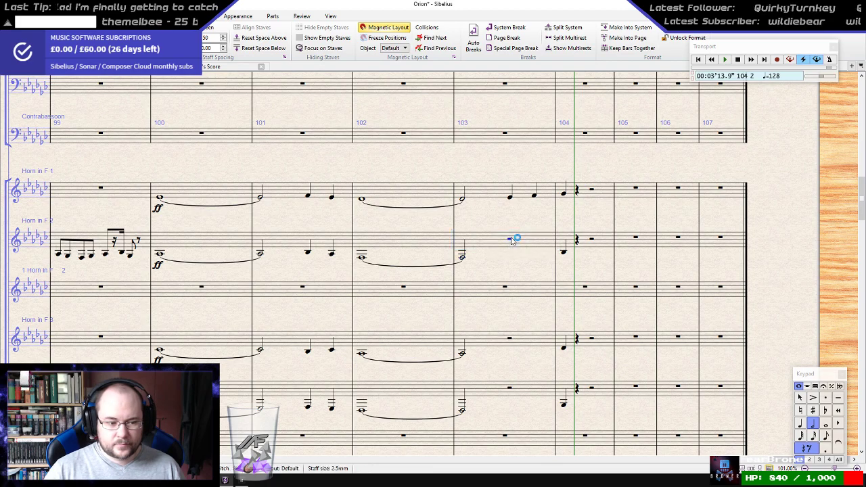
pyautogui.press('4')
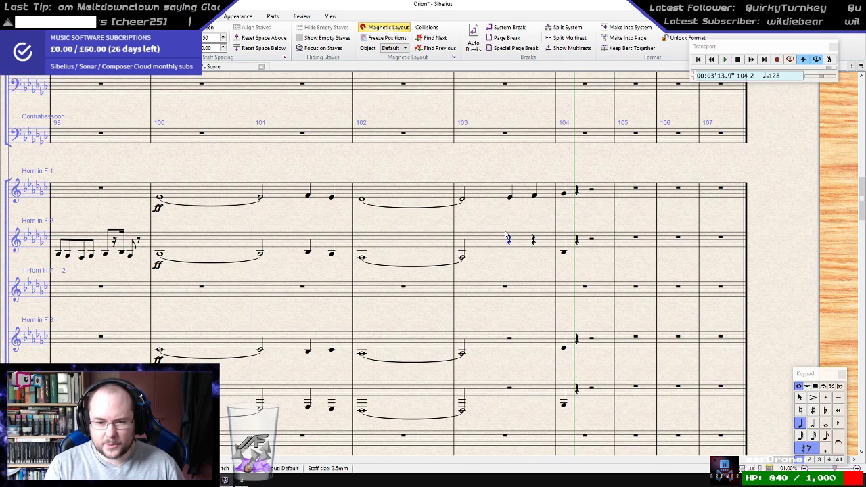
pyautogui.press('a')
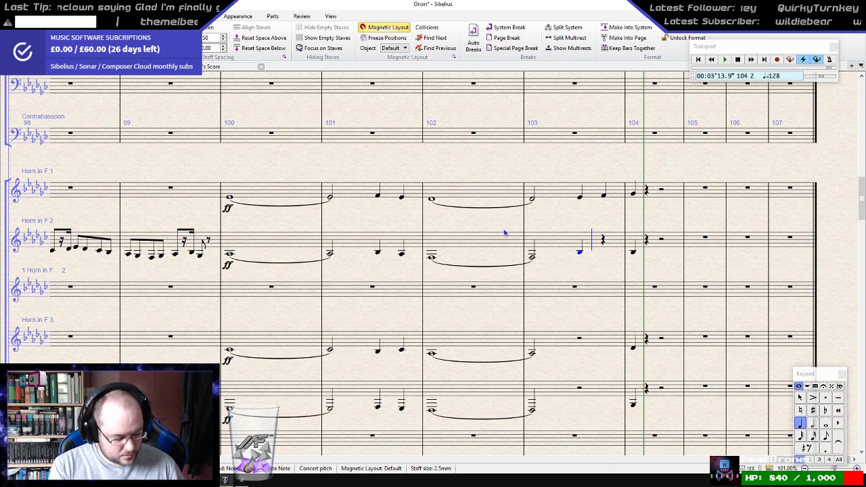
pyautogui.press('a')
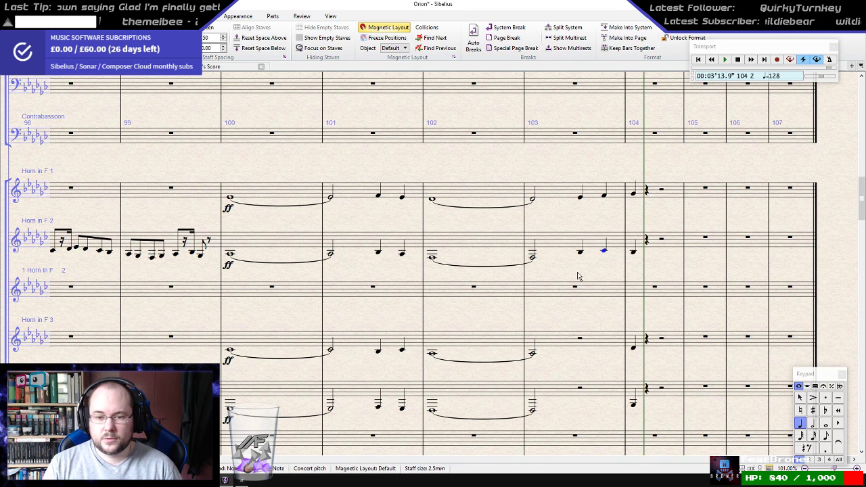
# - Enter quarter notes B and A on beats 3 and 4 of bar 103 in Horn in F 3
pyautogui.click(579, 339)
pyautogui.press('4')
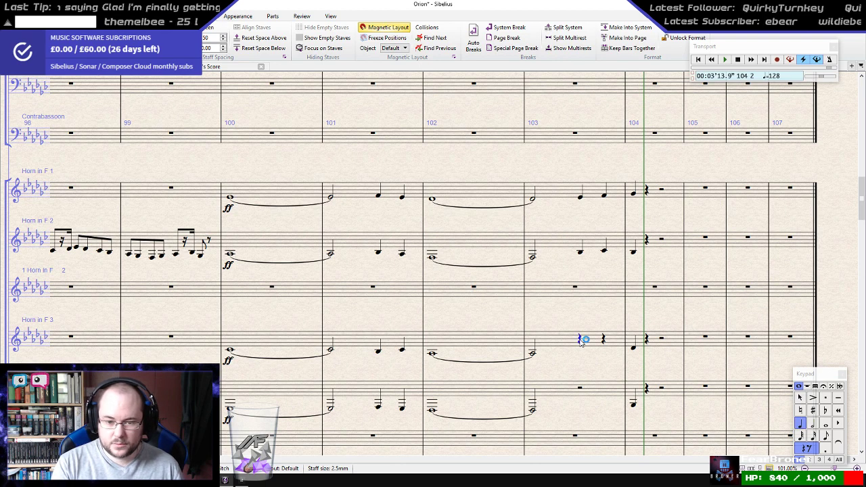
pyautogui.press('e')
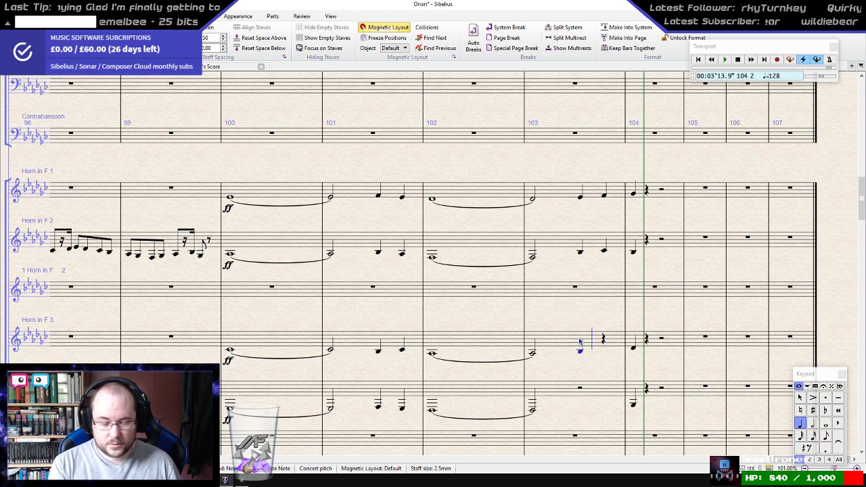
pyautogui.press('c')
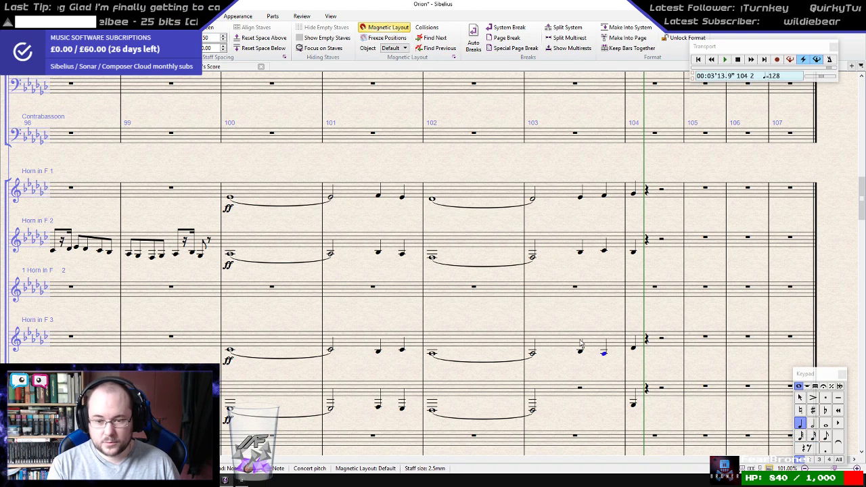
# - In bar 103, lower both Horn in F 2 quarter notes to A and raise the beat 4 note of Horn in F 3 to C
pyautogui.click(603, 252)
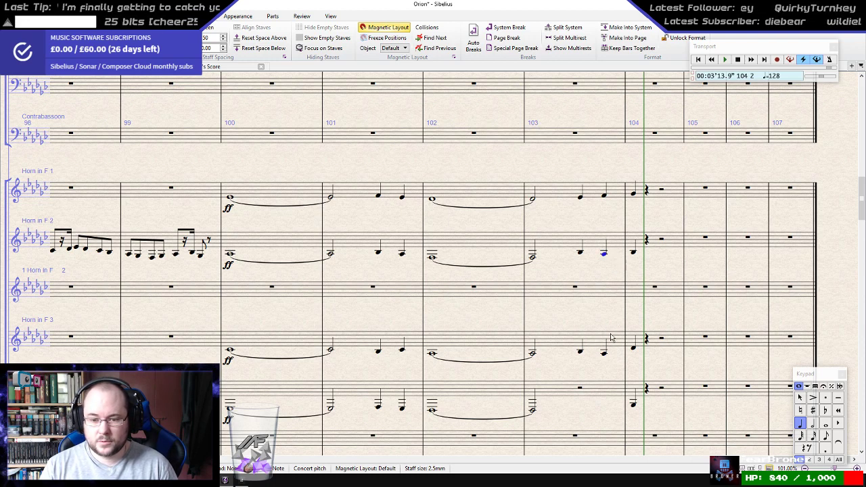
pyautogui.click(580, 255)
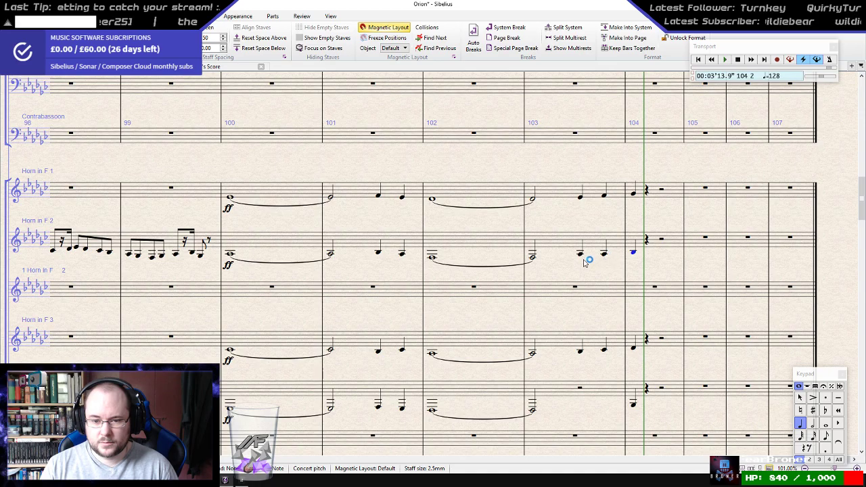
pyautogui.click(583, 257)
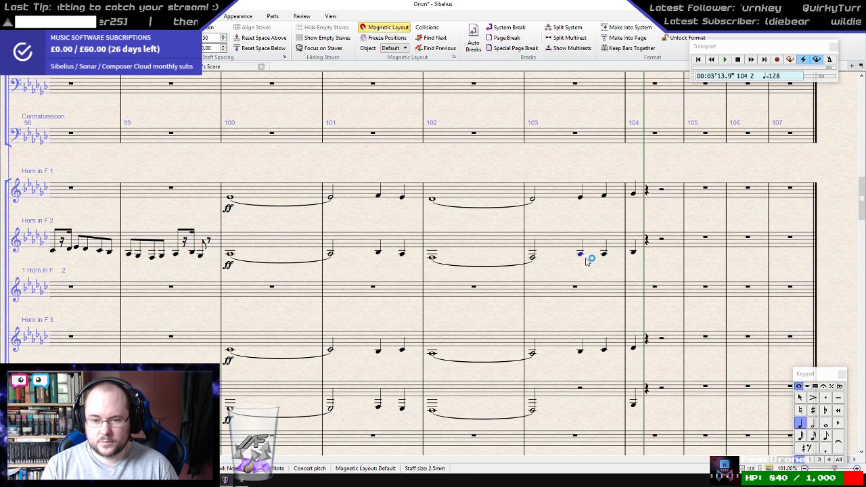
pyautogui.press('Escape')
# - Fill beats 3 and 4 of bar 103 in Horn in F 4 with low quarter notes G and F
pyautogui.click(579, 388)
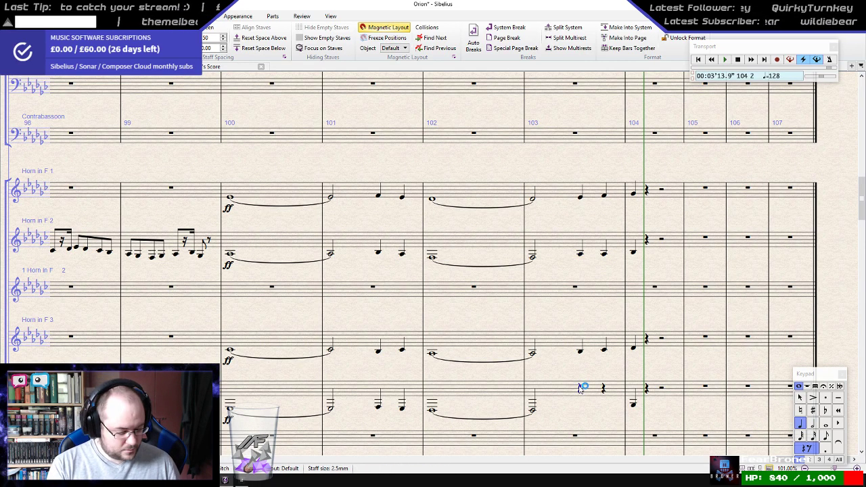
pyautogui.press('Up')
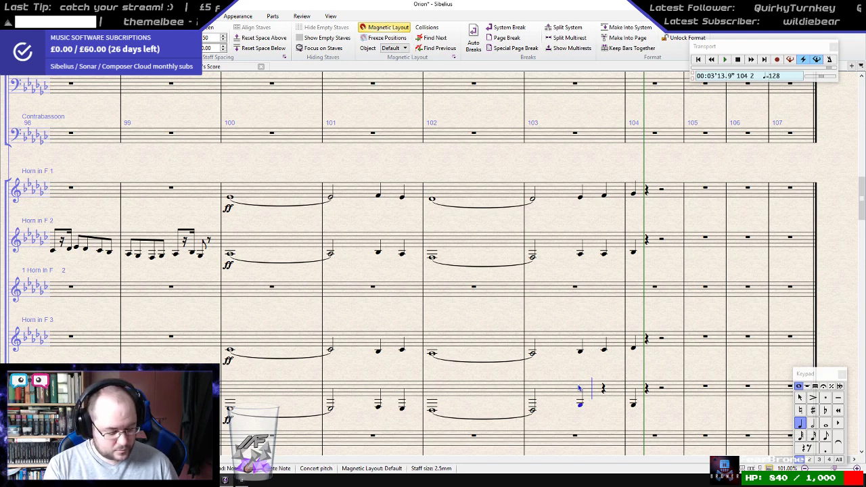
pyautogui.press('f')
pyautogui.press('Escape')
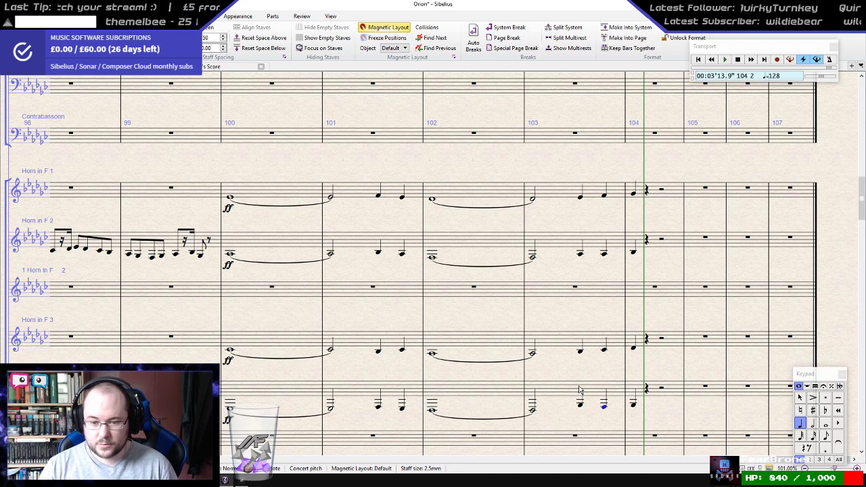
# - Play the revised horn chords back from bar 100 through the end of the phrase in bar 104
pyautogui.click(230, 197)
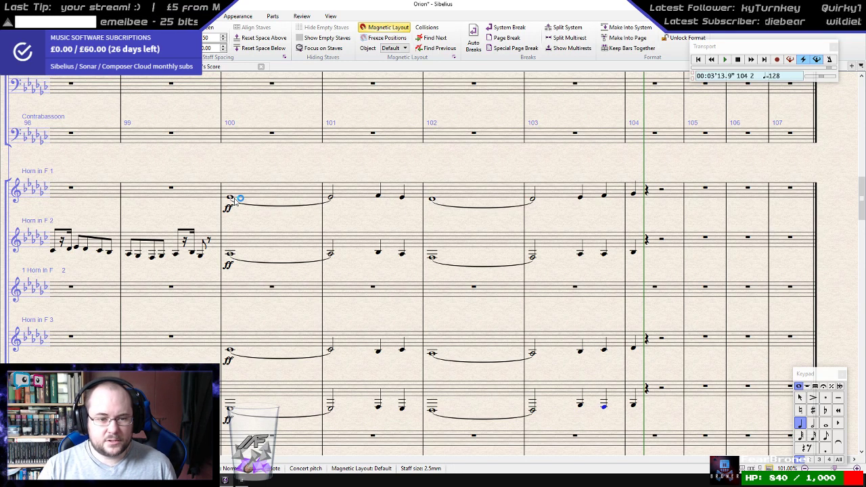
pyautogui.press('Escape')
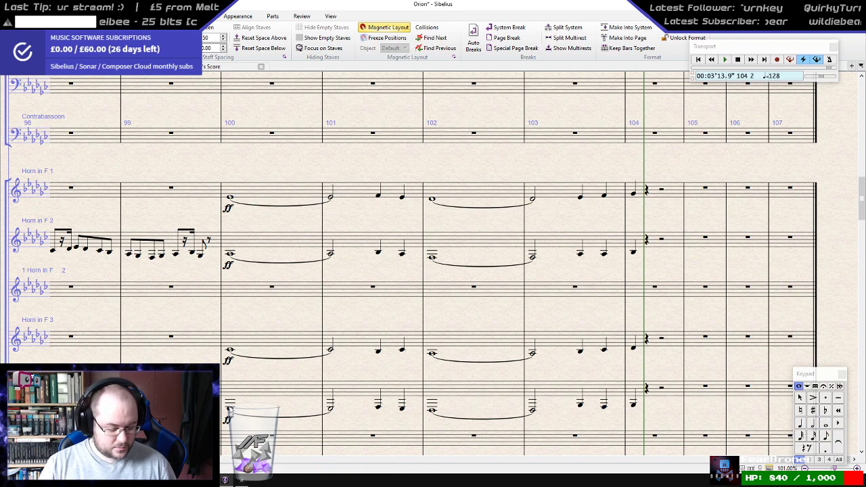
pyautogui.press('[')
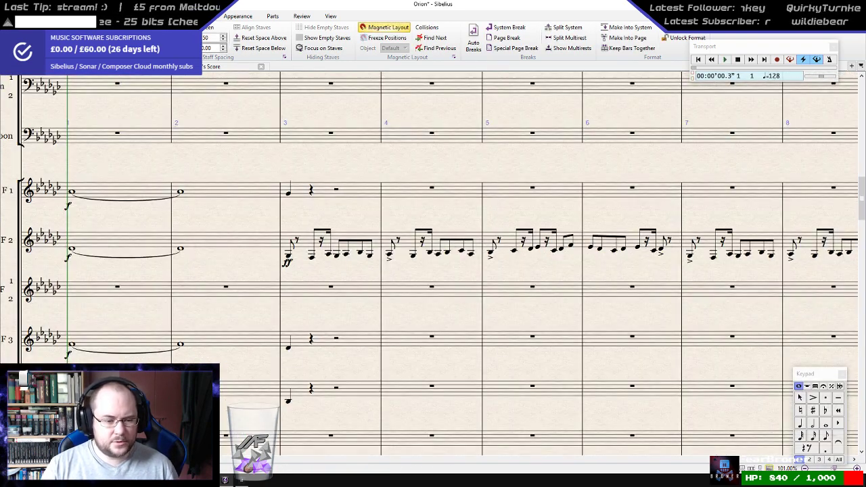
pyautogui.moveTo(260, 460); pyautogui.dragTo(684, 462)
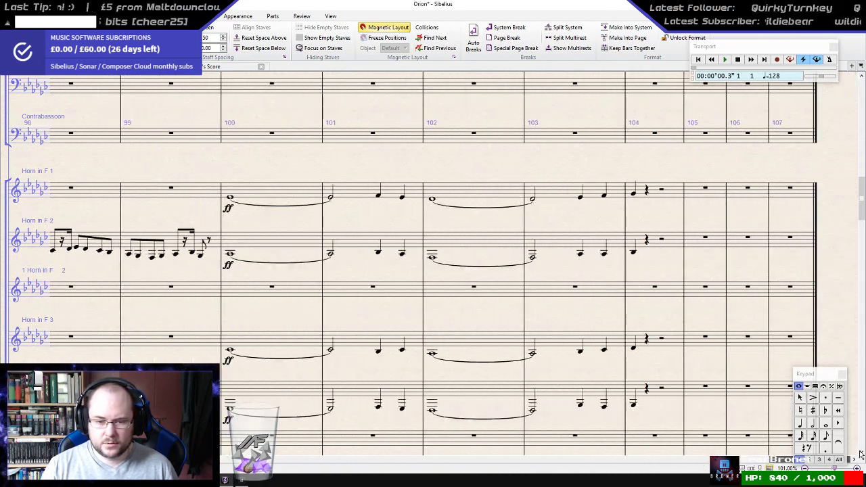
pyautogui.click(249, 194)
pyautogui.keyDown('shift'); pyautogui.click(261, 388); pyautogui.keyUp('shift')
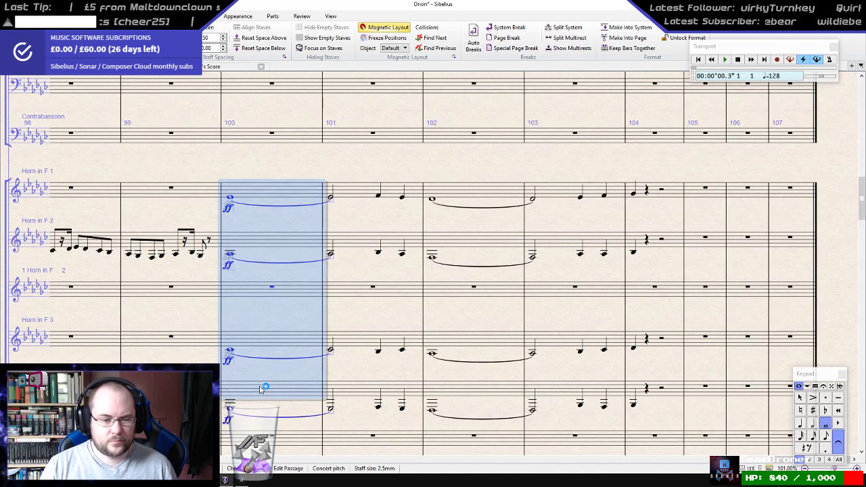
pyautogui.press('p')
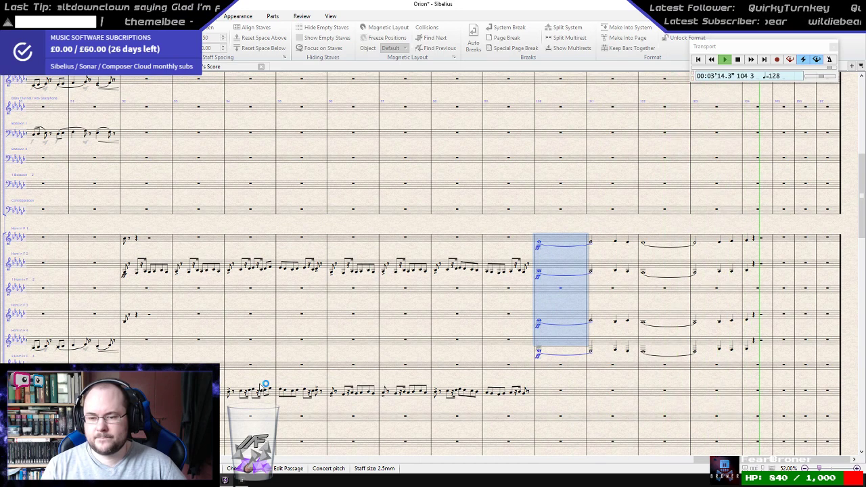
pyautogui.press('space')
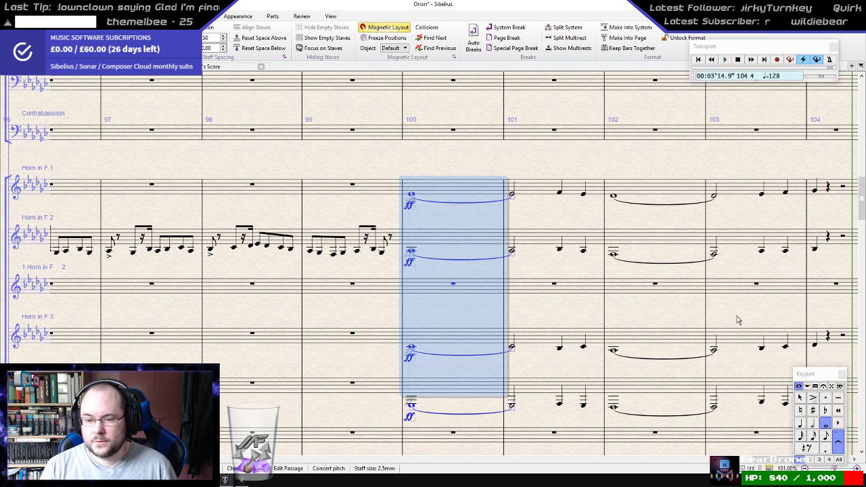
# - Select bar 103 across the four horn parts and play back its moving quarter notes into bar 104
pyautogui.moveTo(736, 318); pyautogui.dragTo(480, 294)
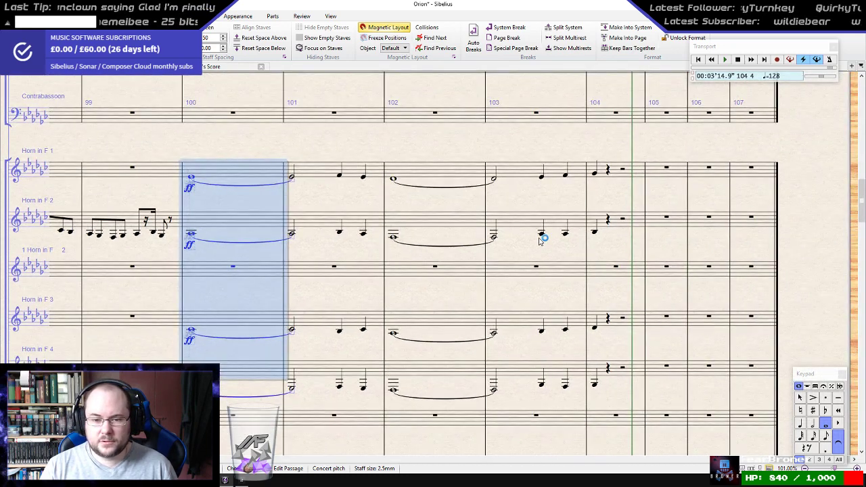
pyautogui.click(516, 177)
pyautogui.keyDown('shift'); pyautogui.click(518, 371); pyautogui.keyUp('shift')
pyautogui.press('space')
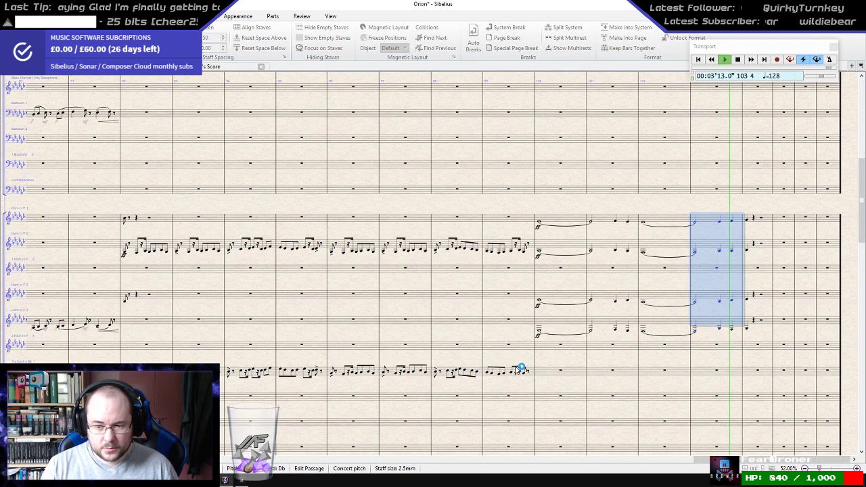
pyautogui.press('space')
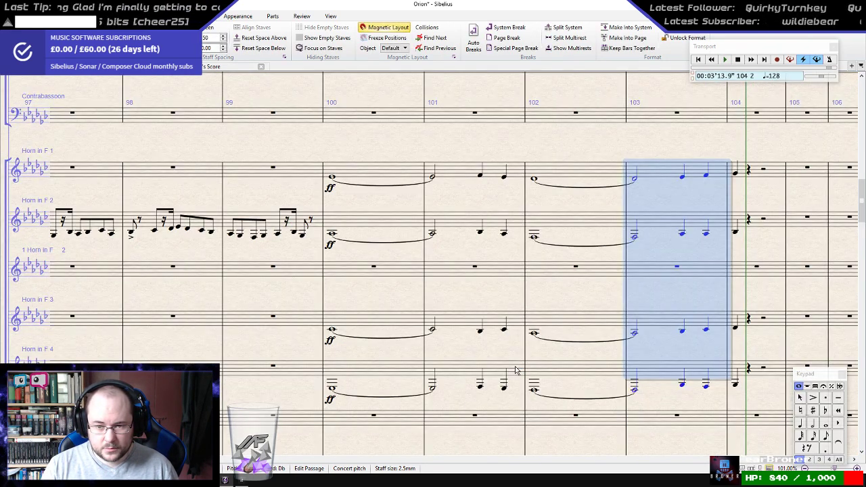
# - Raise the beat 3 quarter note of Horn in F 3 in bar 103 to C and play back that bar across the four horns
pyautogui.click(682, 331)
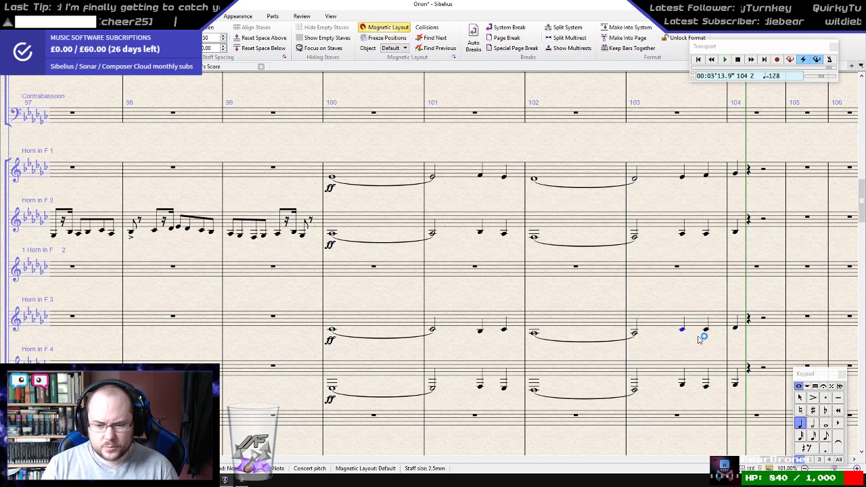
pyautogui.click(662, 210)
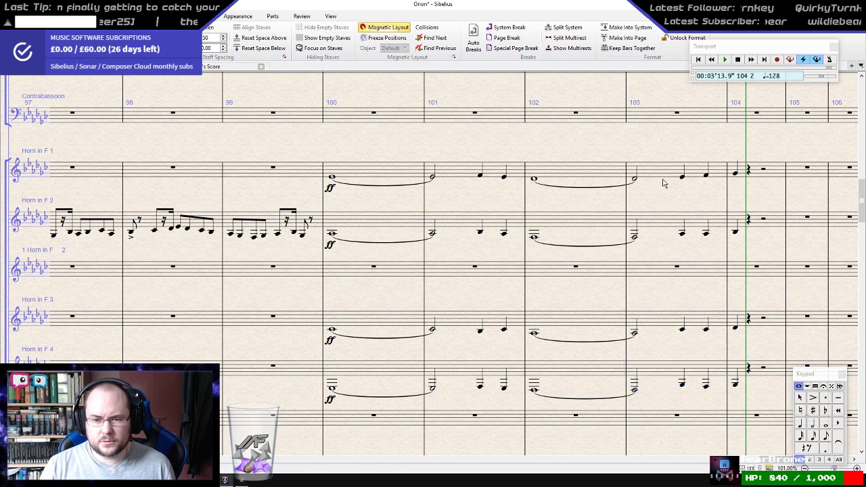
pyautogui.click(666, 174)
pyautogui.keyDown('shift'); pyautogui.click(660, 370); pyautogui.keyUp('shift')
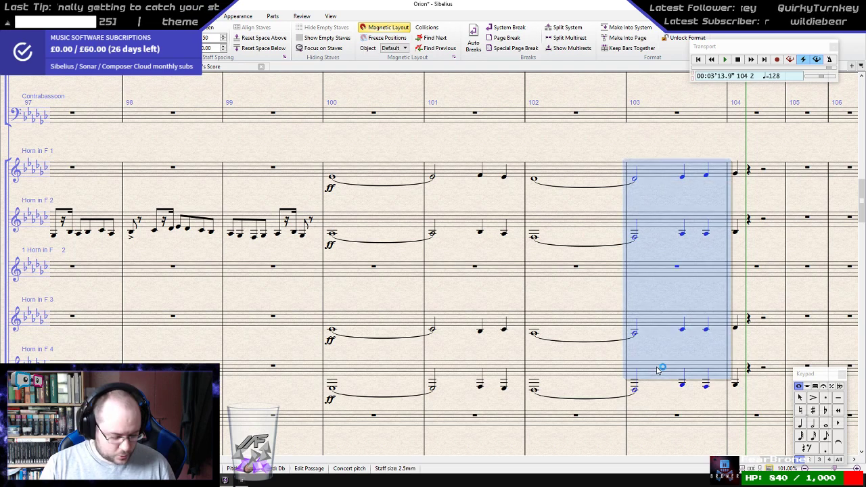
pyautogui.press('p')
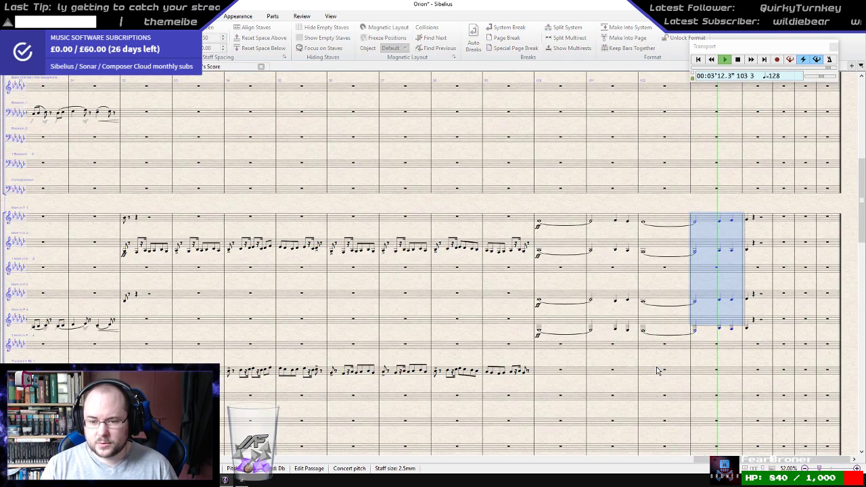
pyautogui.press('Escape')
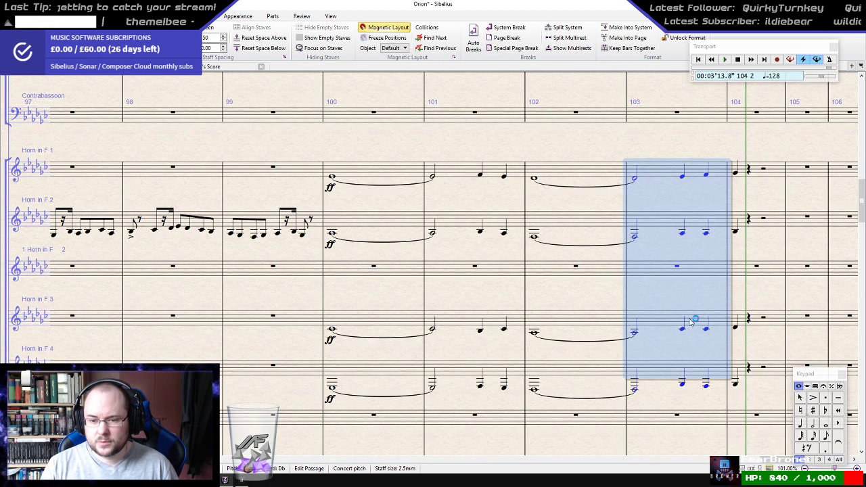
# - Raise the same Horn in F 3 note on beat 3 of bar 103 to D and audition the bar in all four horn parts
pyautogui.click(683, 330)
pyautogui.press('Up')
pyautogui.click(662, 367)
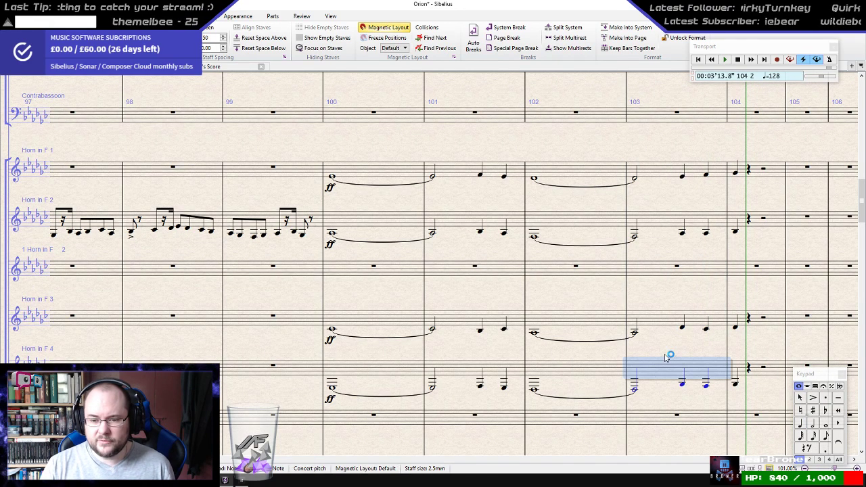
pyautogui.keyDown('shift'); pyautogui.click(652, 172); pyautogui.keyUp('shift')
pyautogui.press('p')
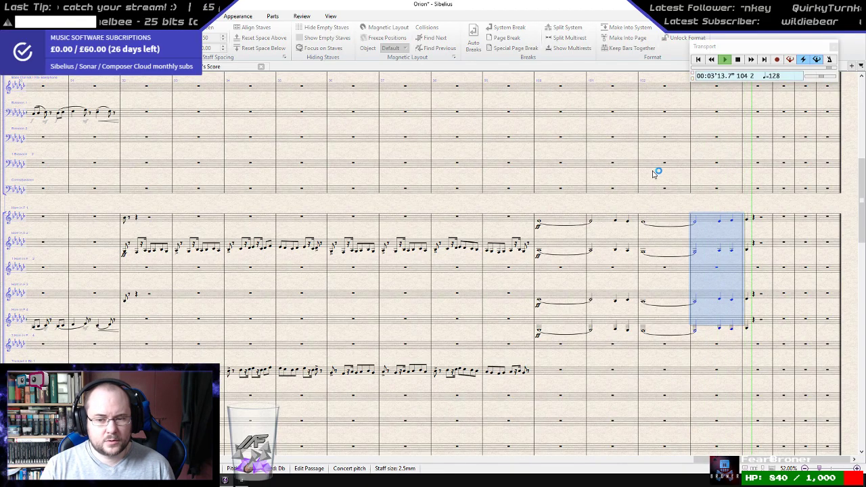
pyautogui.press('space')
# - Play the score back from the start of bar 99 through the horn chords into bar 104
pyautogui.click(497, 192)
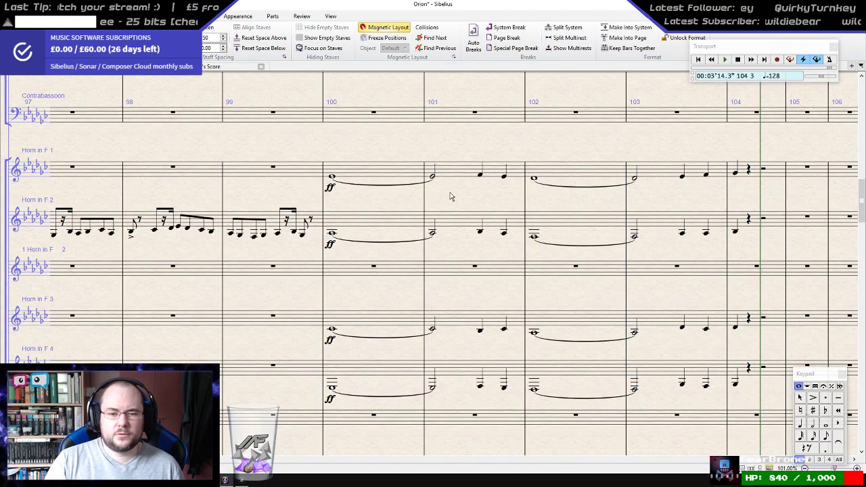
pyautogui.scroll(-8, 363, 201)
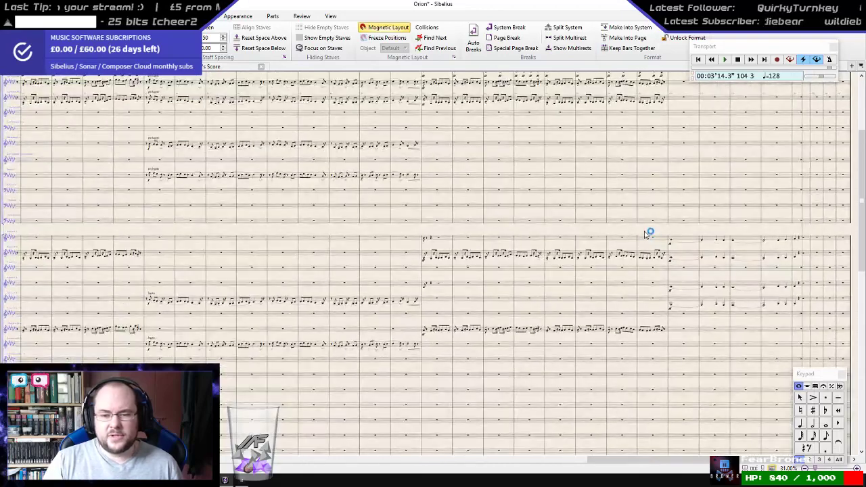
pyautogui.click(641, 261)
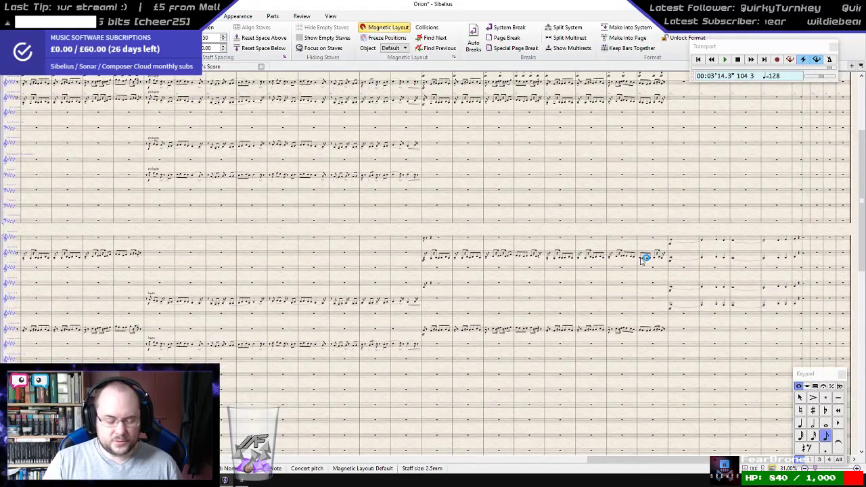
pyautogui.press('p')
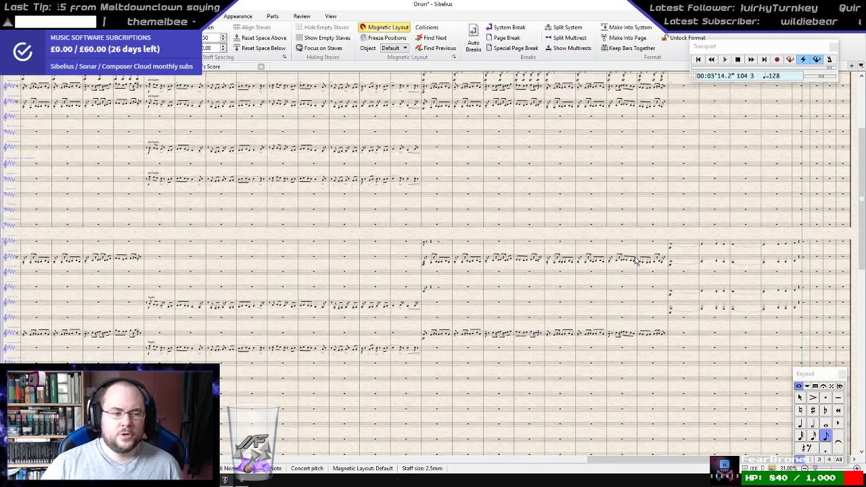
# - Look over the woodwind, brass and percussion staves around bars 97 to 104 for parts that are still empty under the horn chords
pyautogui.scroll(-5, 655, 261)
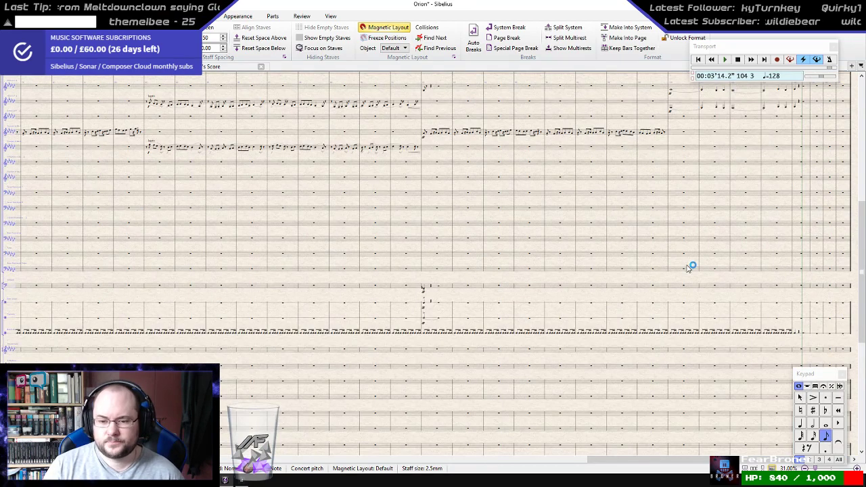
pyautogui.moveTo(681, 262); pyautogui.dragTo(492, 339)
pyautogui.scroll(3, 491, 291)
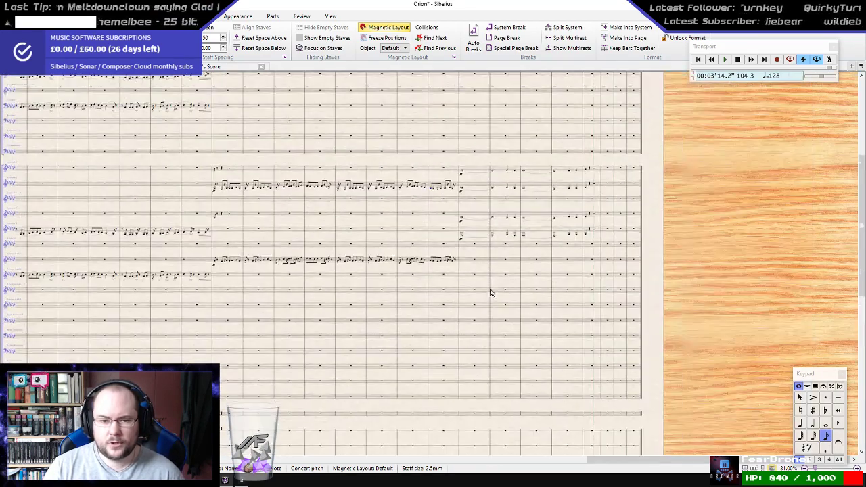
pyautogui.scroll(5, 490, 294)
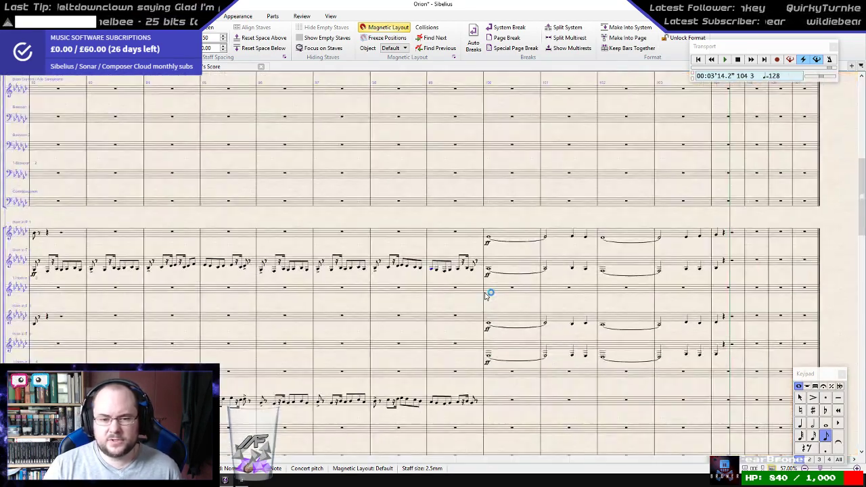
pyautogui.scroll(5, 569, 296)
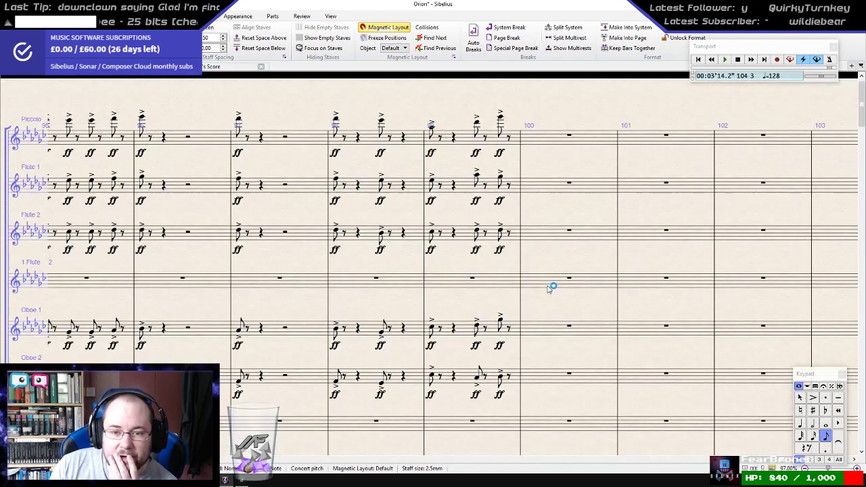
pyautogui.scroll(-10, 551, 266)
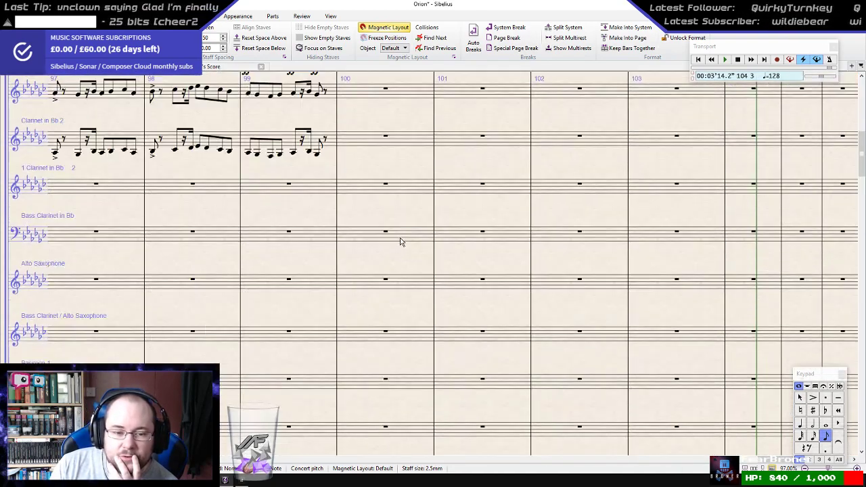
pyautogui.scroll(-5, 401, 241)
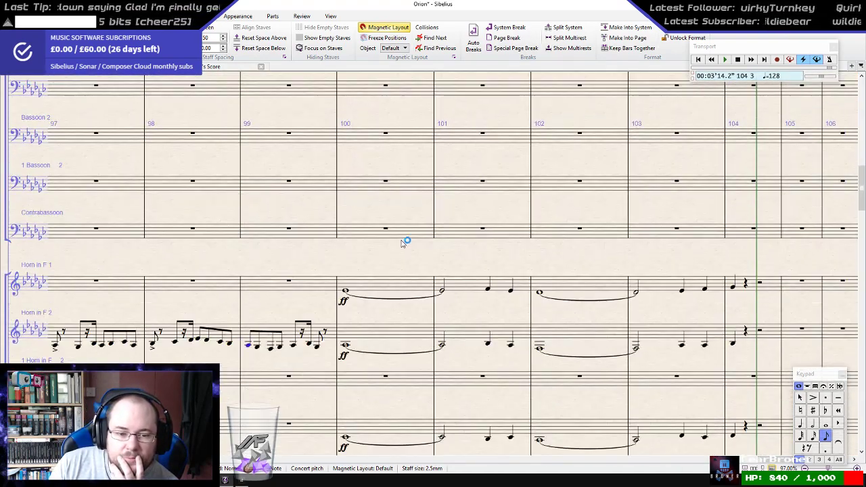
pyautogui.scroll(-2, 401, 242)
pyautogui.scroll(-15, 406, 247)
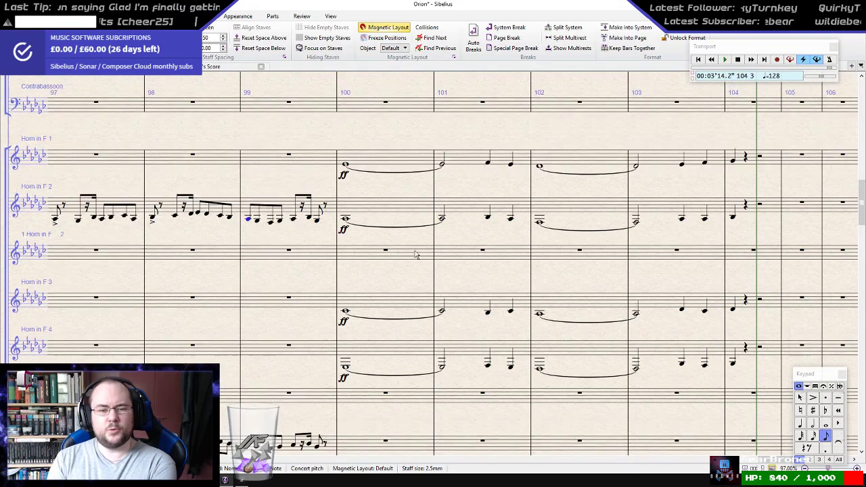
pyautogui.scroll(12, 422, 252)
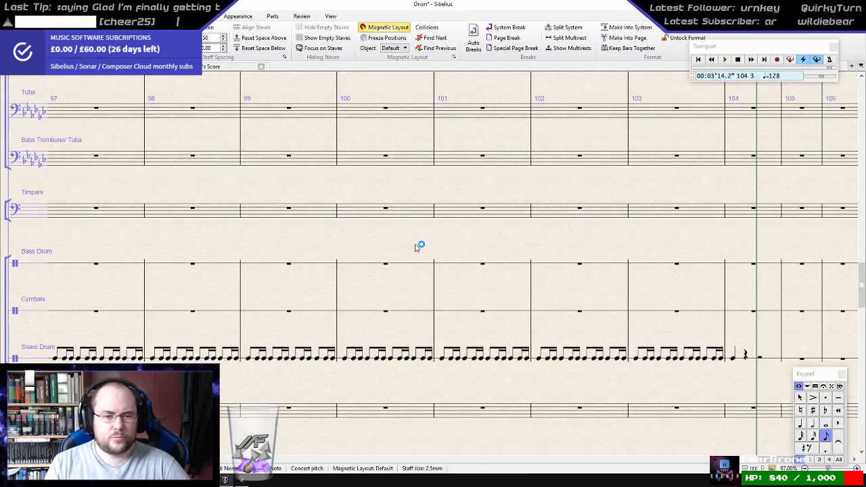
pyautogui.scroll(3, 413, 248)
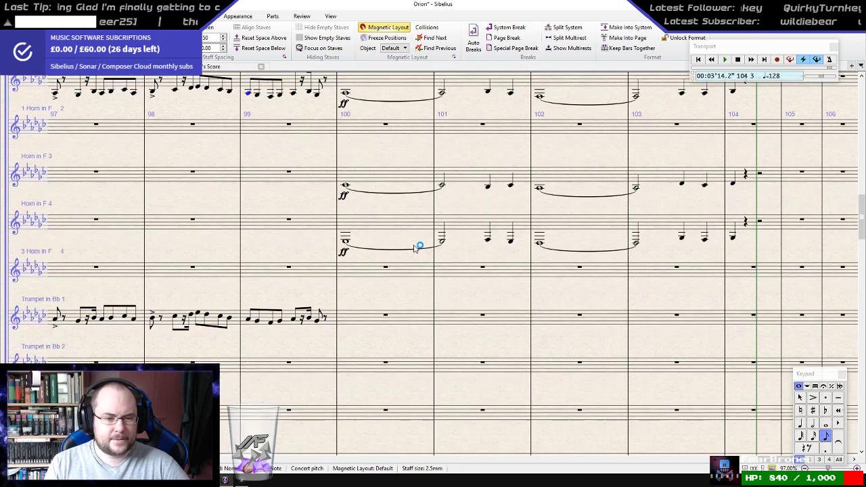
pyautogui.scroll(-5, 415, 249)
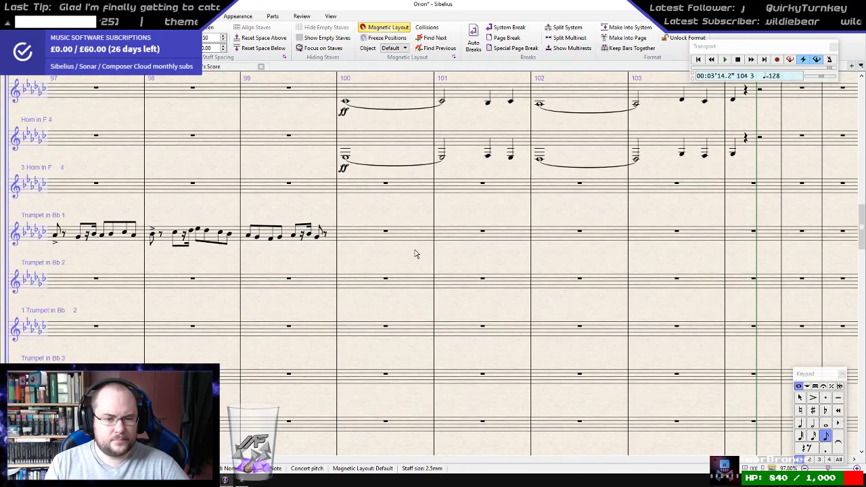
# - Fill bar 100 of Trumpet in Bb 2 with the eighth notes A, E, A, C, E, C, E, C
pyautogui.press('Escape')
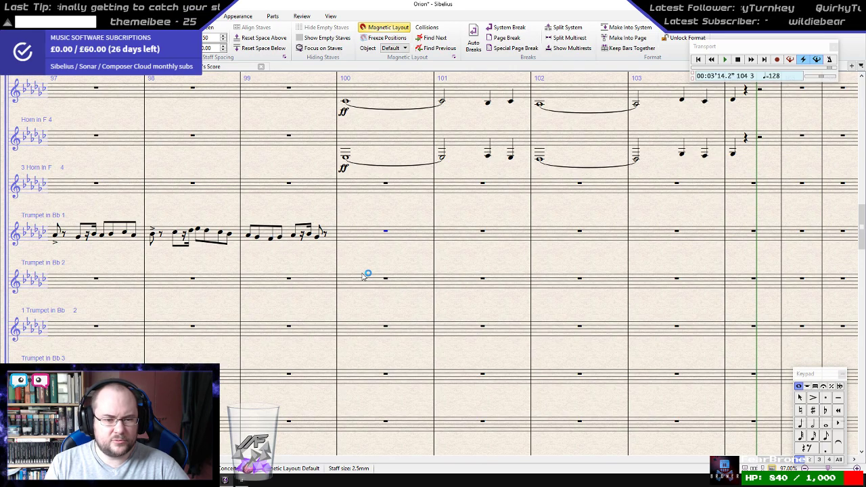
pyautogui.click(386, 279)
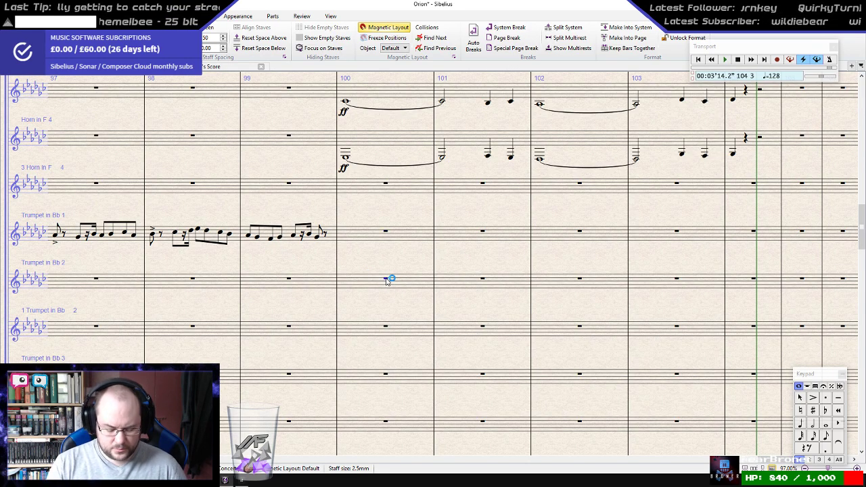
pyautogui.press('3')
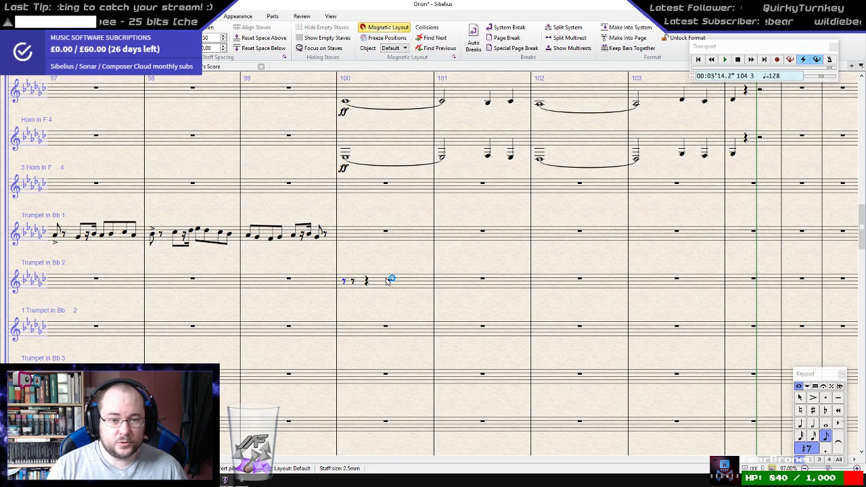
pyautogui.scroll(5, 386, 279)
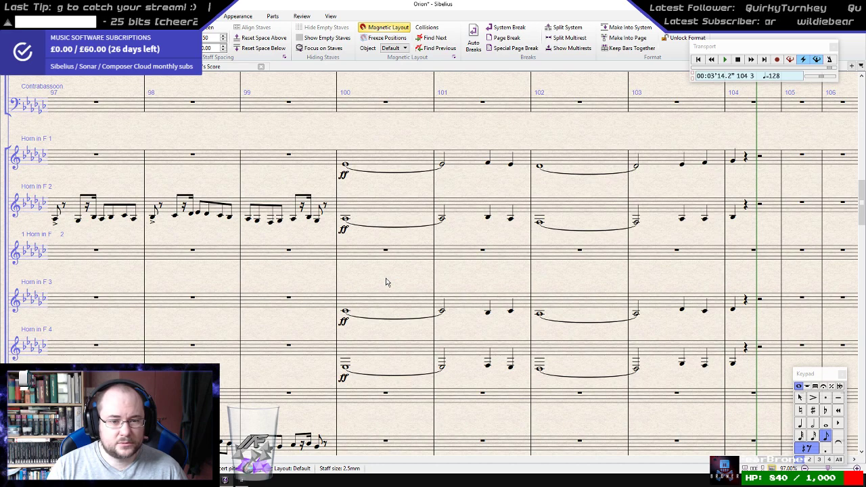
pyautogui.scroll(-5, 386, 282)
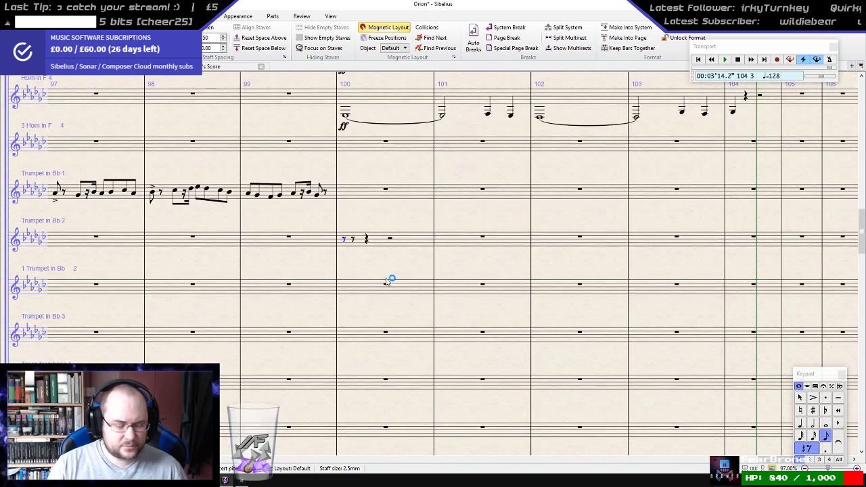
pyautogui.press('a')
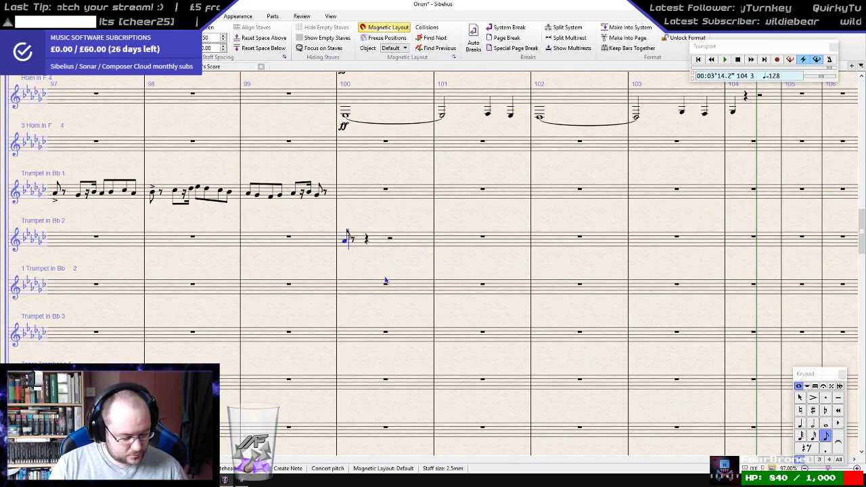
pyautogui.press('f')
pyautogui.press('a')
pyautogui.press('f')
pyautogui.hotkey('ctrl', 'Up')
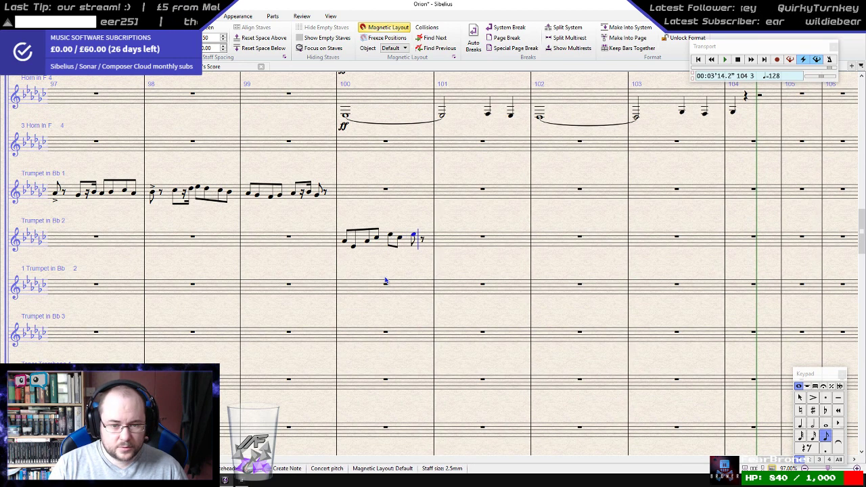
pyautogui.press('c')
# - Continue Trumpet in Bb 2 through bar 101 with the eighth notes E, C, E, C, E, C, A, C
pyautogui.press('a')
pyautogui.press('c')
pyautogui.press('a')
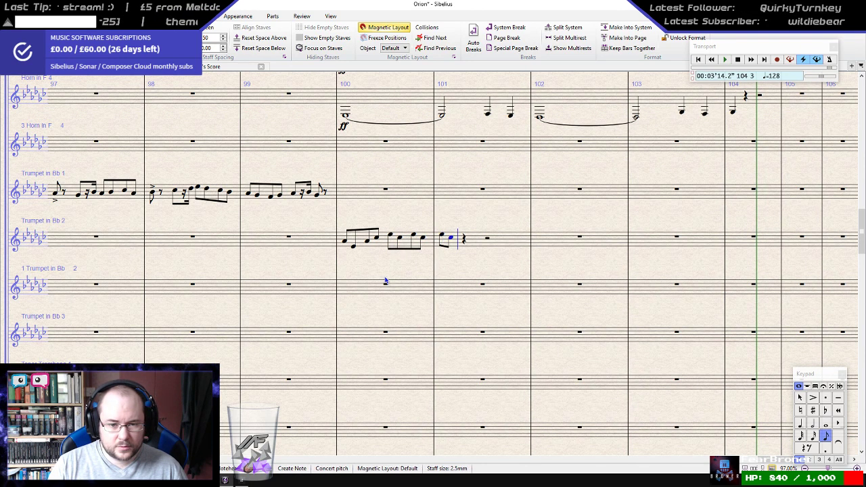
pyautogui.press('c')
pyautogui.press('a')
pyautogui.press('c')
pyautogui.press('a')
pyautogui.press('c')
pyautogui.press('a')
pyautogui.press('g')
pyautogui.press('a')
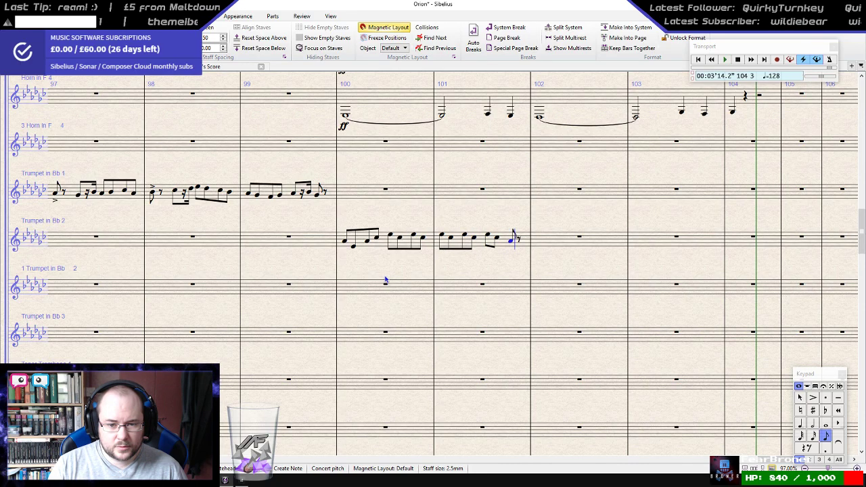
# - Continue Trumpet in Bb 2 through bar 102 with the eighth notes D, A, F, A, D, A, D, A
pyautogui.scroll(-3, 393, 275)
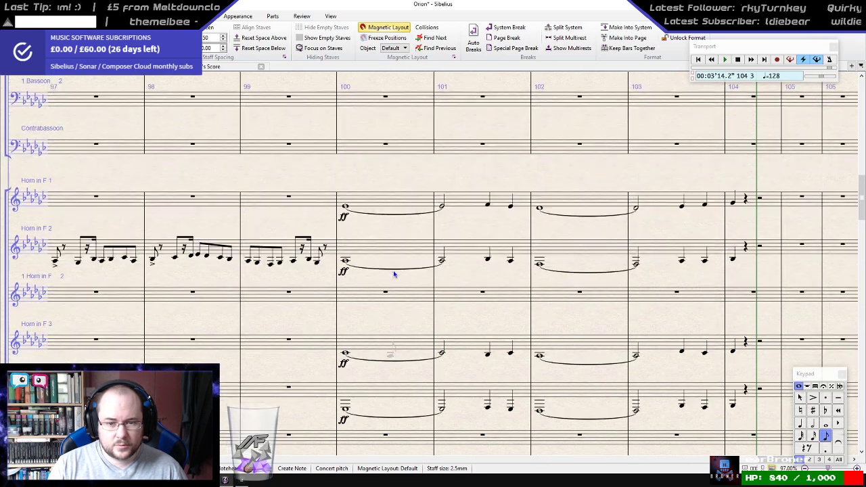
pyautogui.scroll(-6, 394, 274)
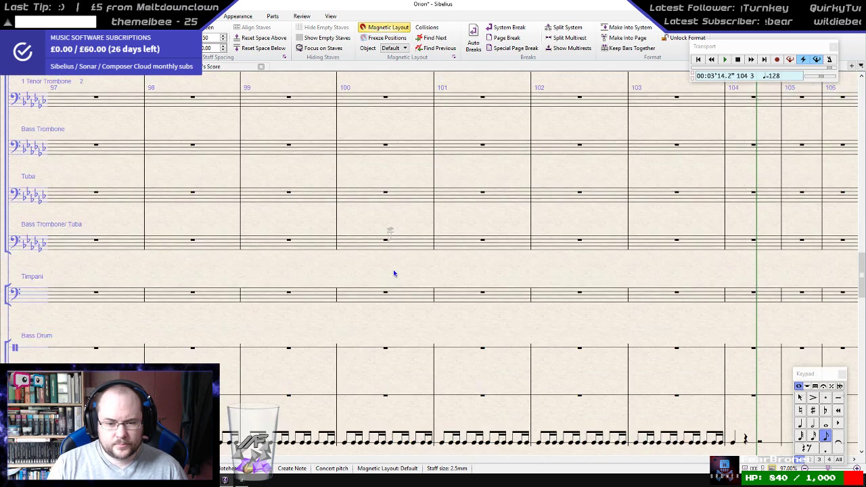
pyautogui.scroll(10, 399, 272)
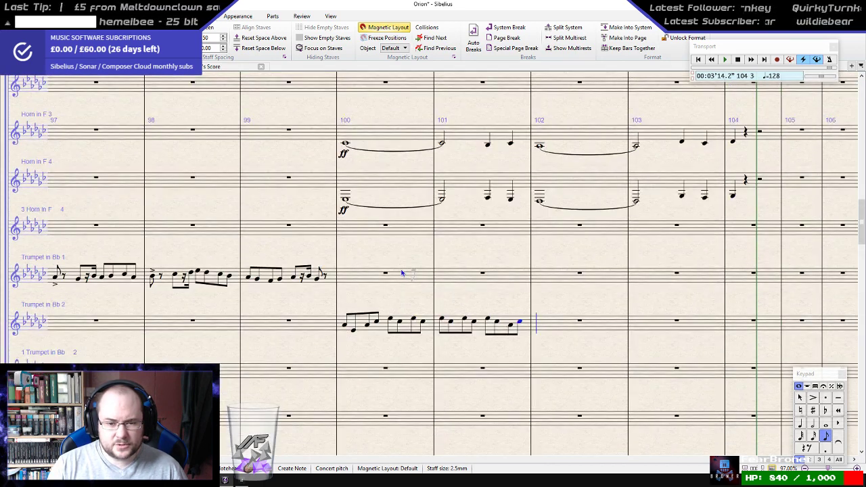
pyautogui.press('d')
pyautogui.press('a')
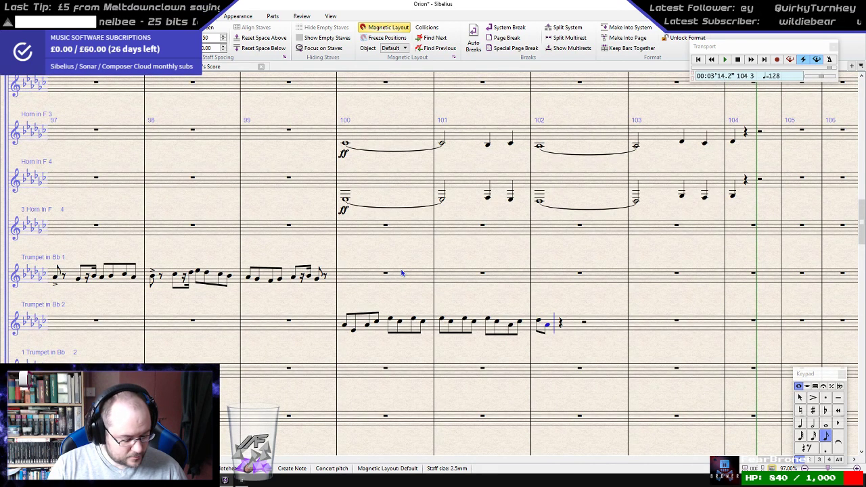
pyautogui.press('f')
pyautogui.press('a')
pyautogui.press('c')
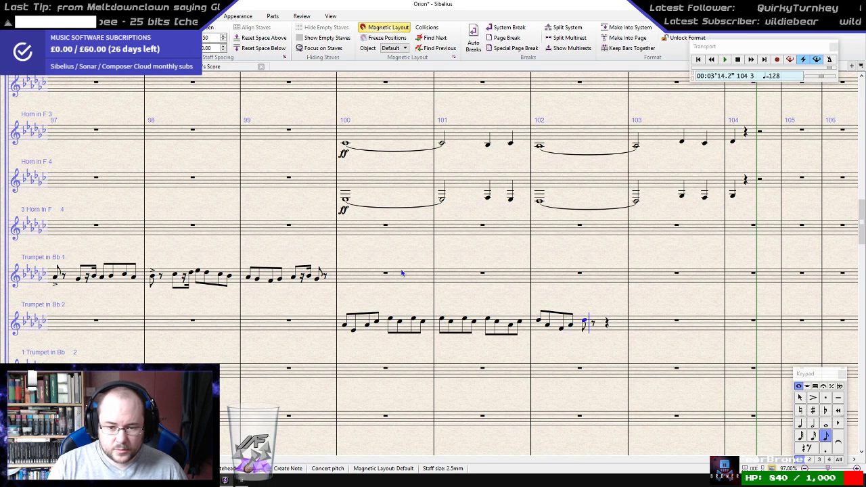
pyautogui.press('a')
pyautogui.press('d')
pyautogui.press('a')
# - Fill bar 103 of Trumpet in Bb 2 with eighth notes D, A, D, A, D, A, F, A and end on a quarter note in bar 104
pyautogui.press('d')
pyautogui.press('a')
pyautogui.press('d')
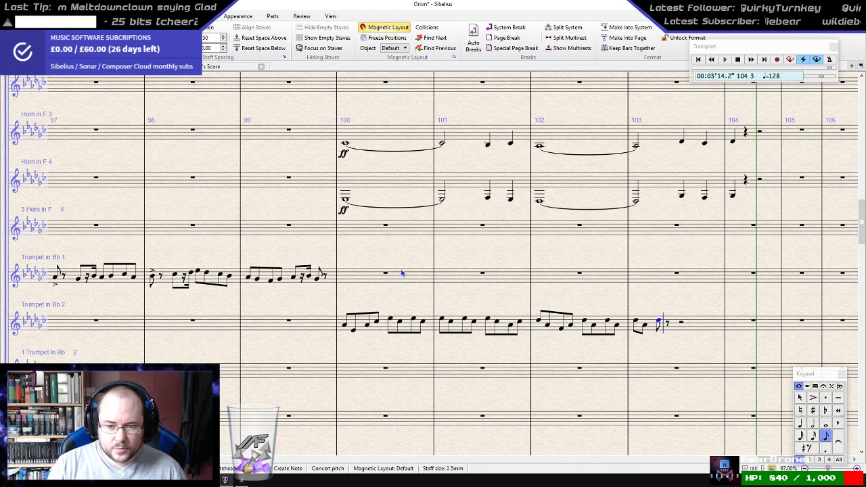
pyautogui.press('a')
pyautogui.press('d')
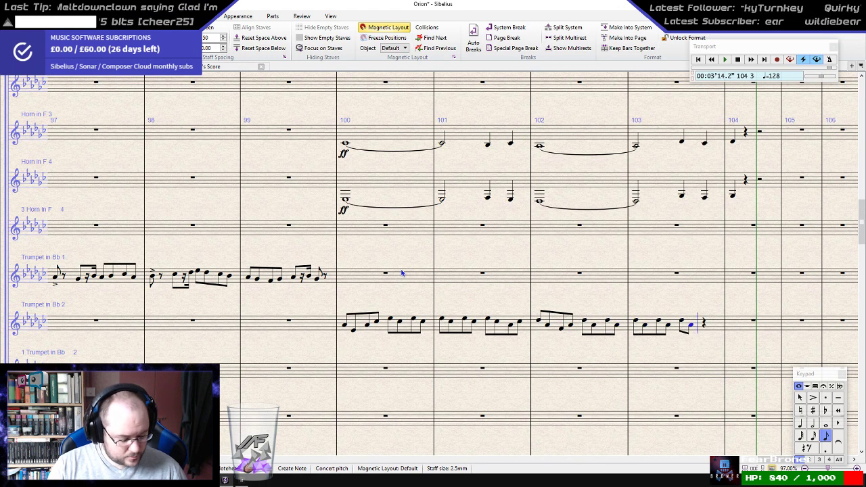
pyautogui.press('a')
pyautogui.press('d')
pyautogui.press('a')
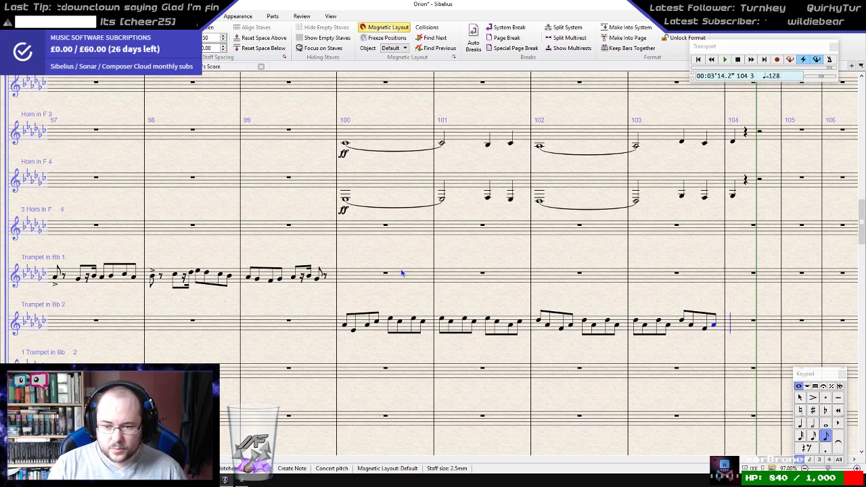
pyautogui.press('5')
pyautogui.press('a')
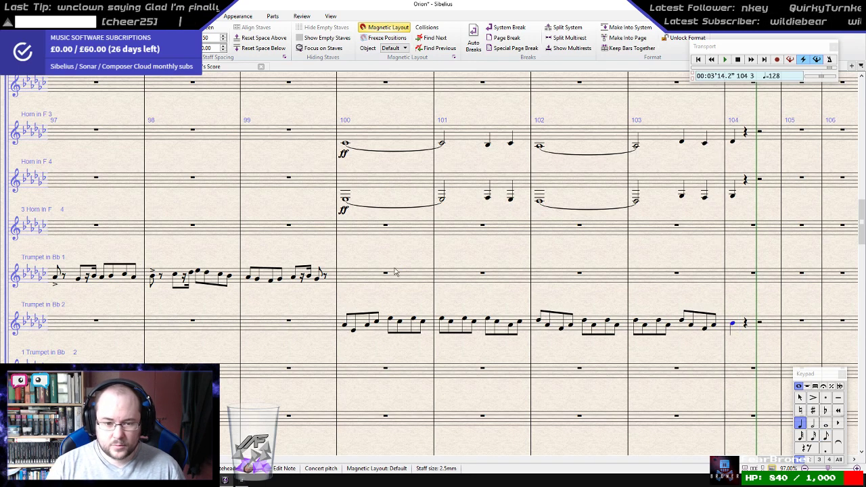
# - Mark the start of the Trumpet in Bb 2 line in bar 100 with the dynamic ff
pyautogui.click(346, 329)
pyautogui.hotkey('ctrl', 'e')
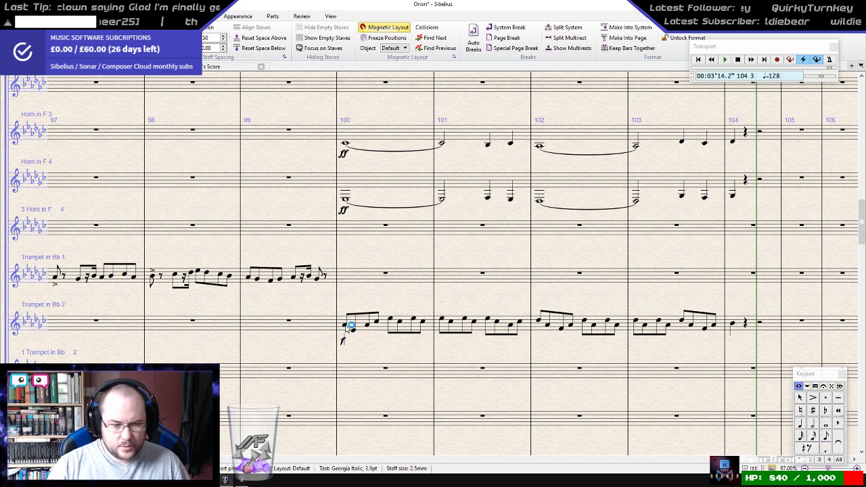
pyautogui.hotkey('ctrl', 'f')
pyautogui.hotkey('ctrl', 'f')
# - Play the score back through the new Trumpet in Bb 2 line into bar 104
pyautogui.click(351, 328)
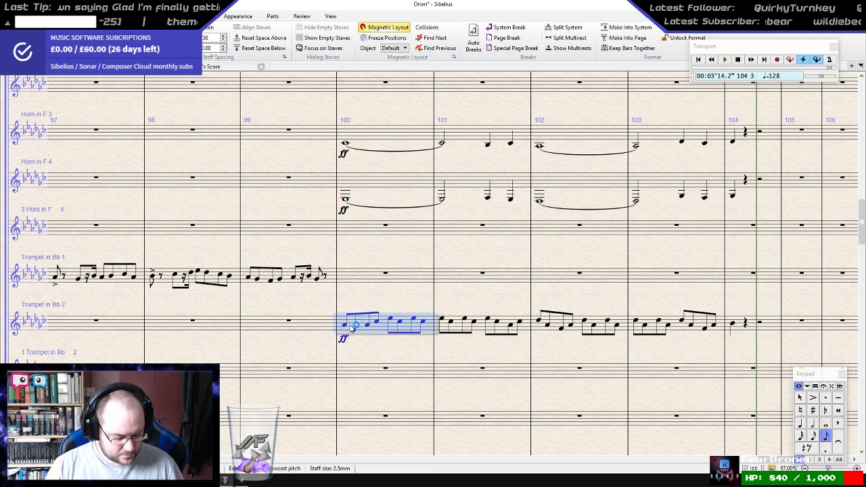
pyautogui.press('p')
pyautogui.hotkey('ctrl', '-')
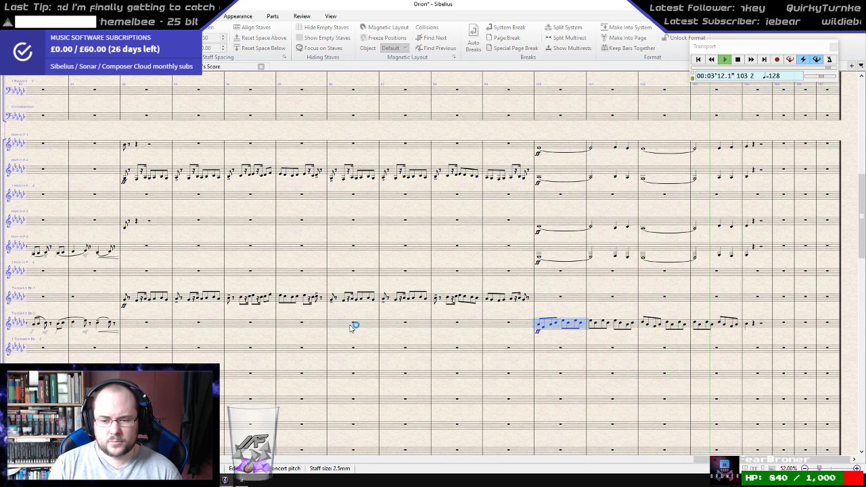
pyautogui.press('space')
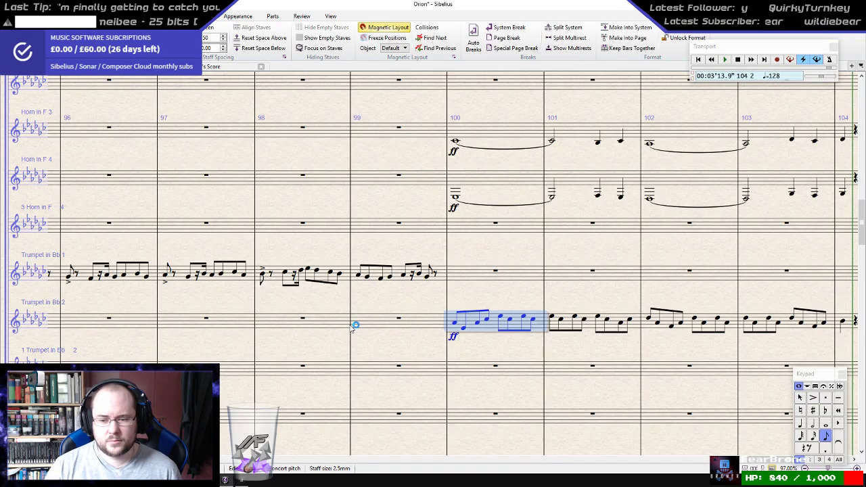
# - Try to copy the Trumpet in Bb 2 passage from bars 100 to 104 onto the combined Trumpet in Bb 1 and 2 staff
pyautogui.moveTo(582, 340); pyautogui.dragTo(360, 308)
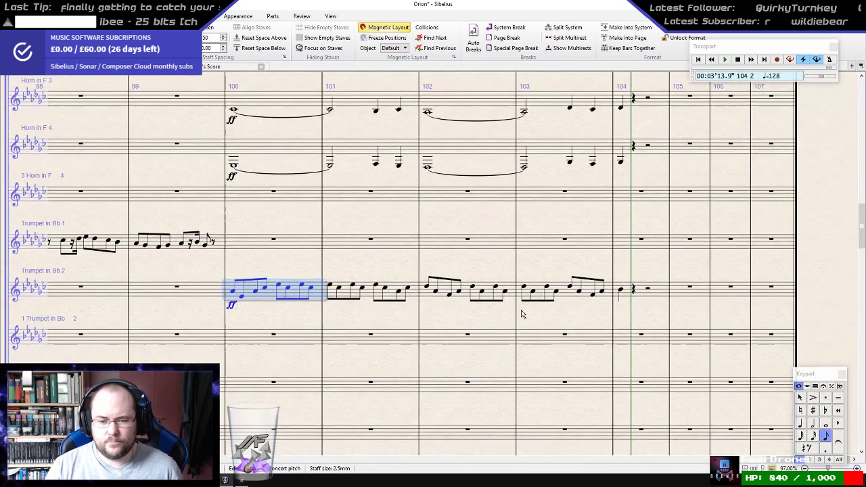
pyautogui.keyDown('shift'); pyautogui.click(620, 291); pyautogui.keyUp('shift')
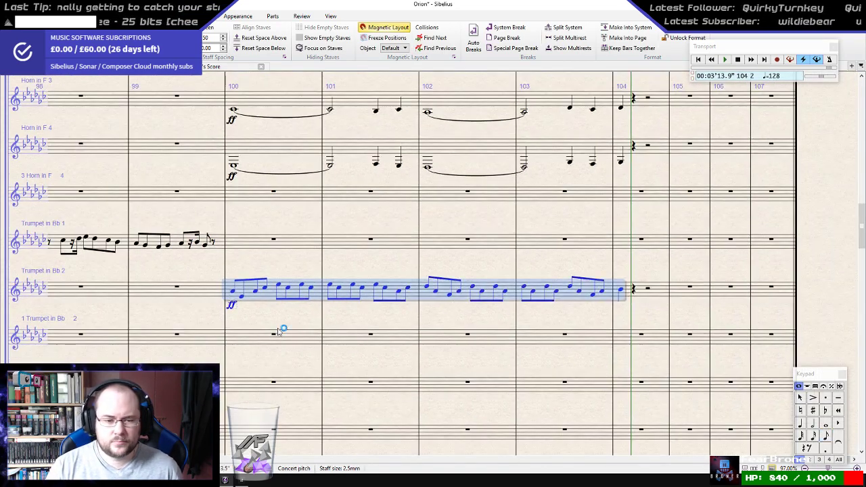
pyautogui.keyDown('alt'); pyautogui.click(242, 340); pyautogui.keyUp('alt')
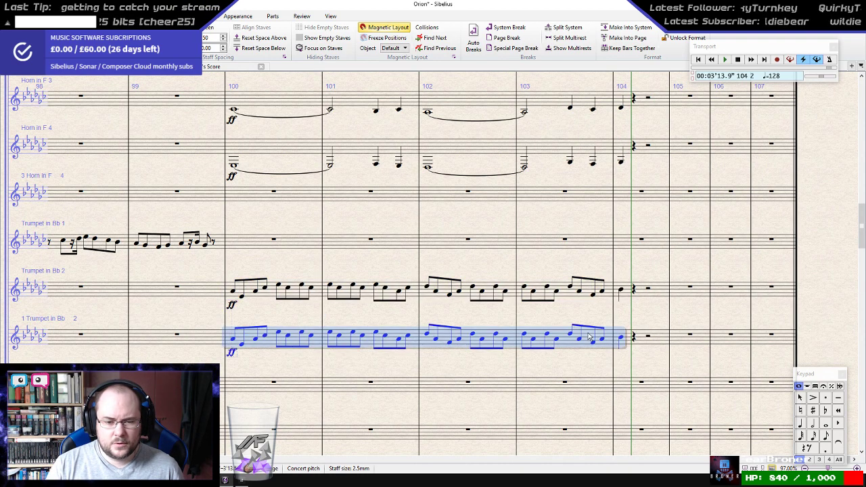
pyautogui.hotkey('ctrl', 'z')
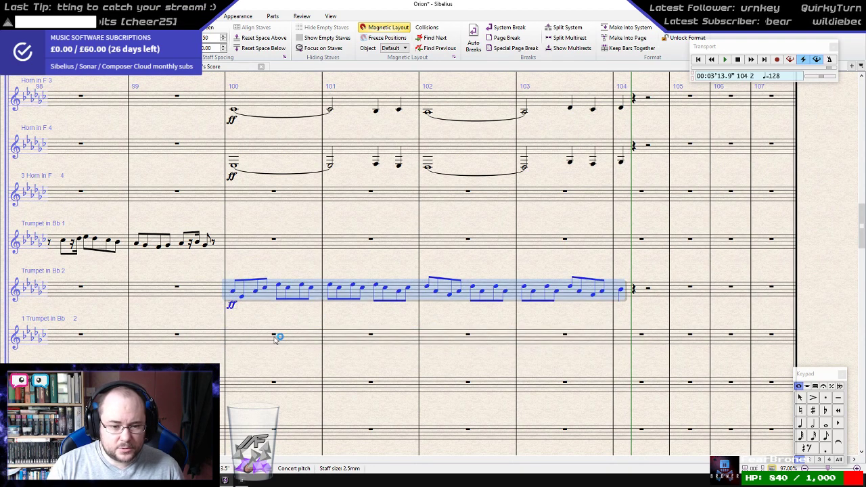
pyautogui.click(275, 335)
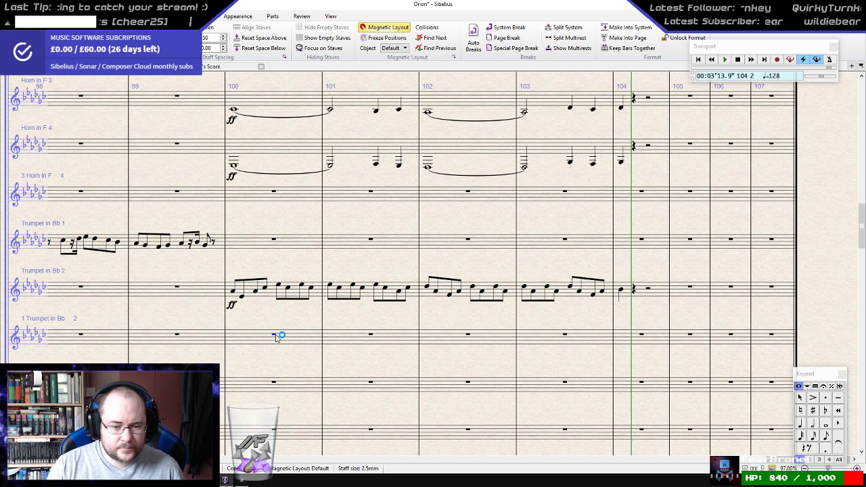
pyautogui.click(274, 241)
pyautogui.press('n')
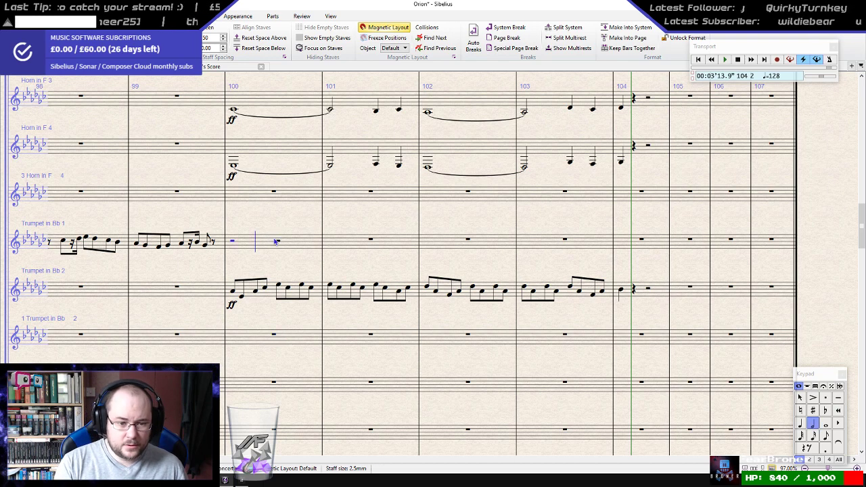
pyautogui.press('Escape')
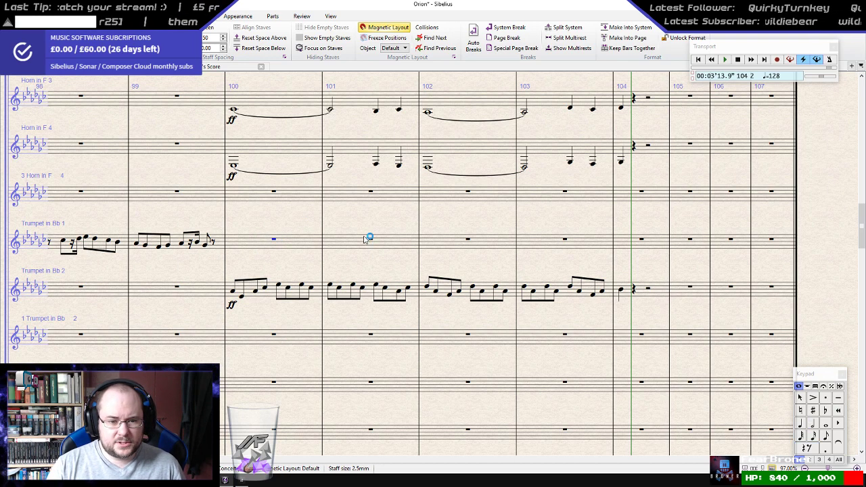
# - Enter a half rest, an eighth-note E and two sixteenth-note Es in bar 101 of Trumpet in Bb 1
pyautogui.press('n')
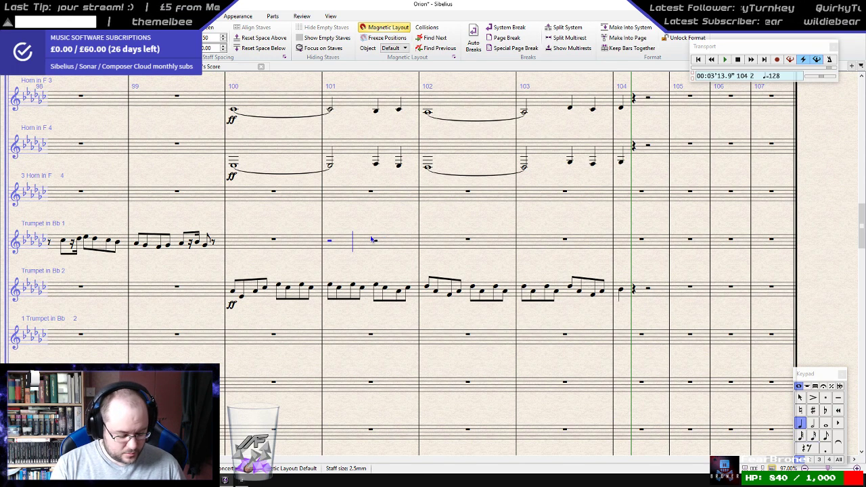
pyautogui.press('3')
pyautogui.press('a')
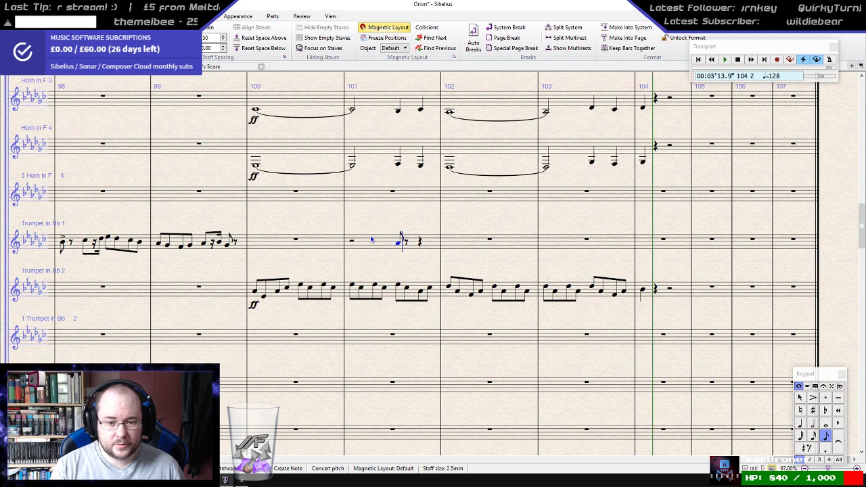
pyautogui.press('Up')
pyautogui.press('Up')
pyautogui.press('Up')
pyautogui.press('Up')
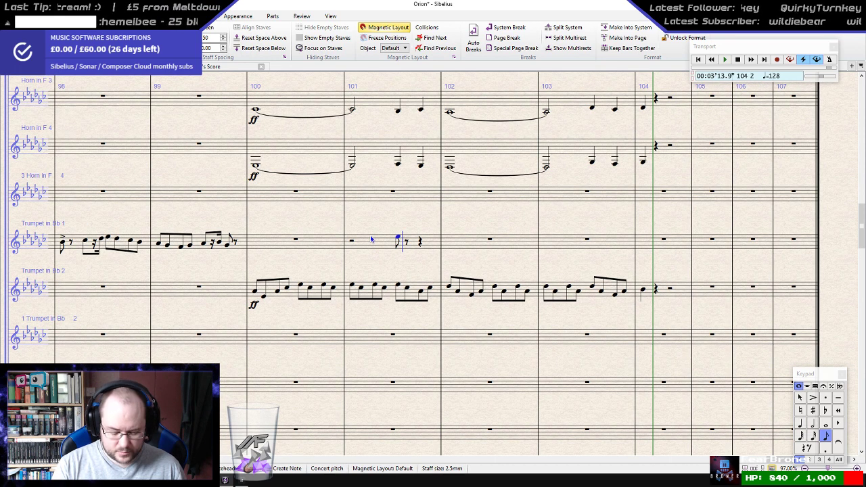
pyautogui.press('2')
pyautogui.press('e')
pyautogui.press('e')
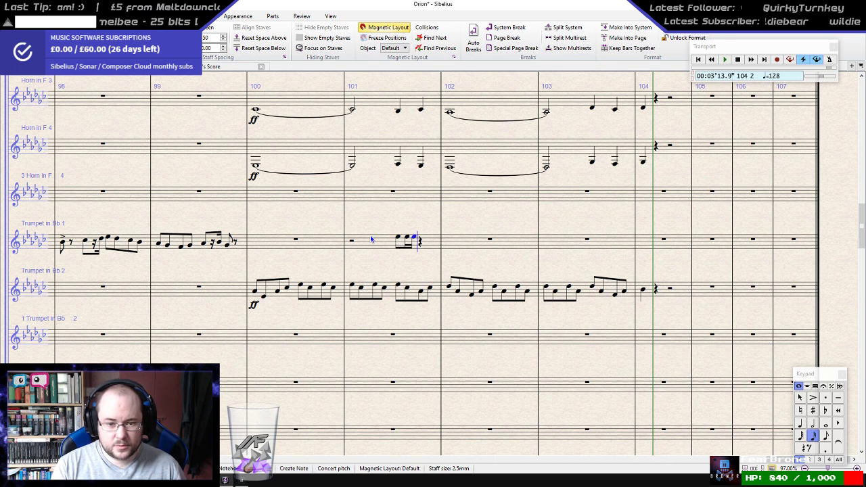
# - Add a dotted eighth-note E and two thirty-second-note Es on beat 4 of bar 101 in Trumpet in Bb 1
pyautogui.press('3')
pyautogui.press('.')
pyautogui.press('e')
pyautogui.press('1')
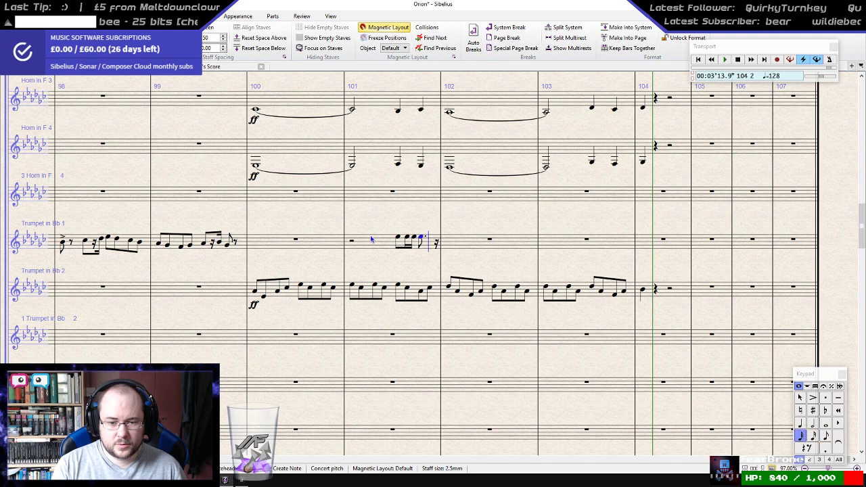
pyautogui.press('a')
pyautogui.press('a')
pyautogui.hotkey('ctrl', 'z')
pyautogui.hotkey('ctrl', 'z')
pyautogui.press('a')
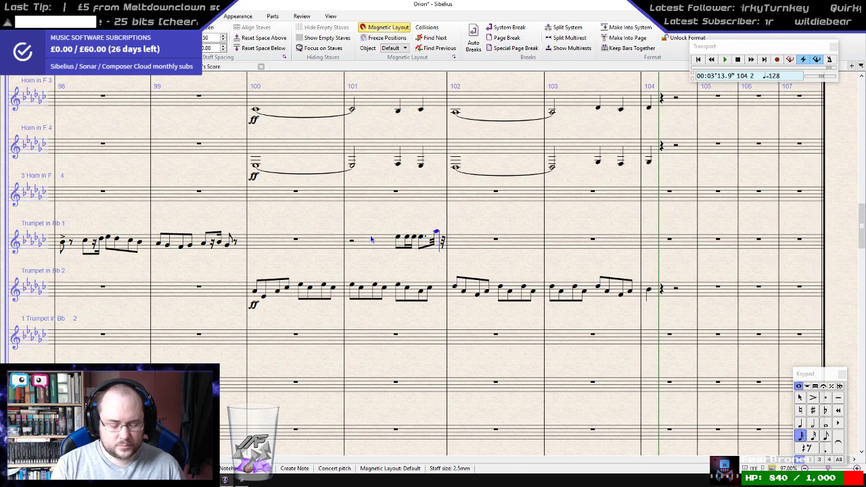
pyautogui.hotkey('ctrl', 'z')
pyautogui.press('e')
pyautogui.press('e')
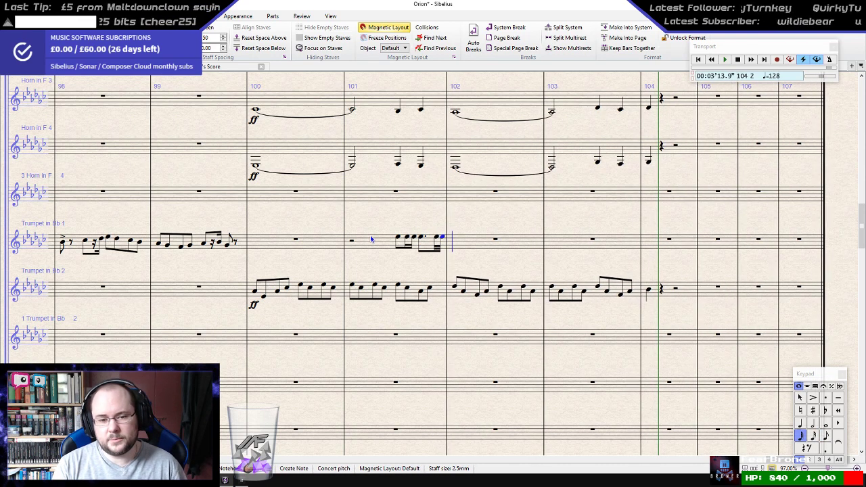
# - Remove the dot from the beat 4 E in bar 101 and replace the thirty-second notes with an eighth rest
pyautogui.press('Left')
pyautogui.press('Left')
pyautogui.press('.')
pyautogui.press('Right')
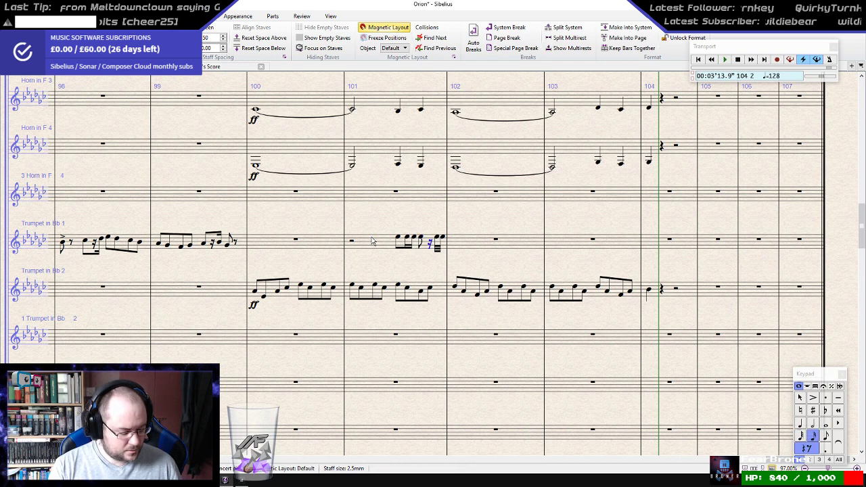
pyautogui.press('3')
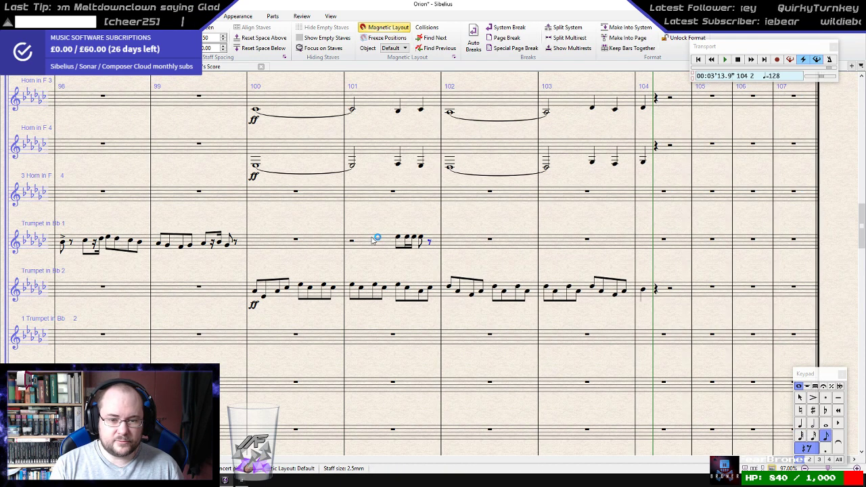
# - Complete bar 101 of Trumpet in Bb 1 with two sixteenth-note Es and start bar 102 with an eighth-note D
pyautogui.press('e')
pyautogui.press('e')
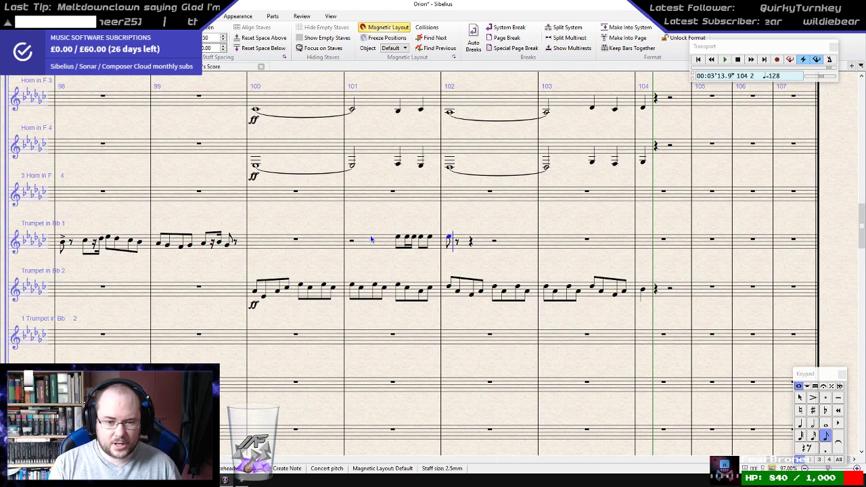
pyautogui.hotkey('ctrl', 'z')
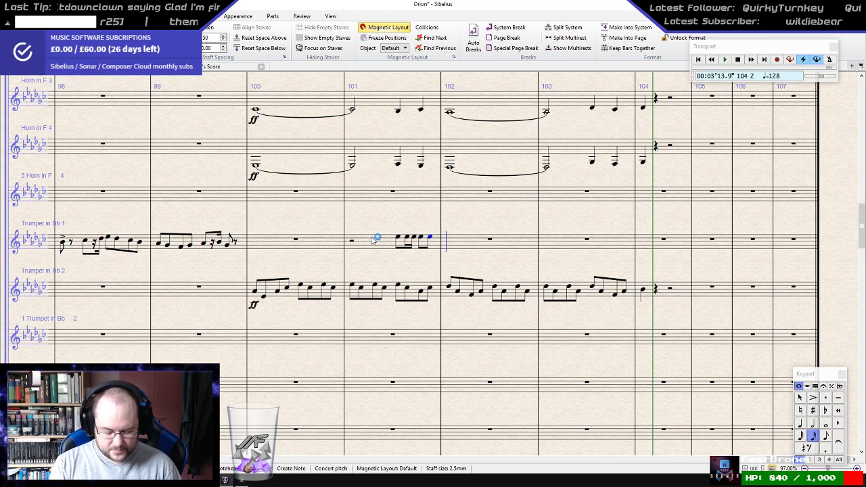
pyautogui.press('Escape')
pyautogui.press('n')
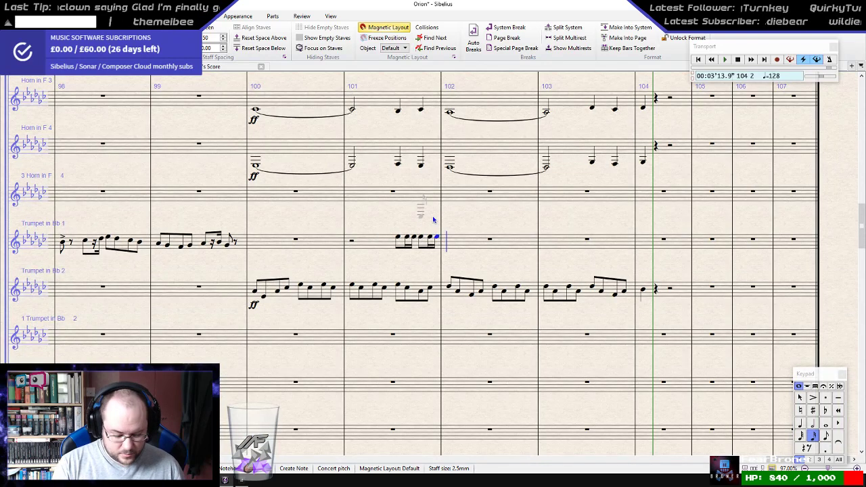
pyautogui.press('Escape')
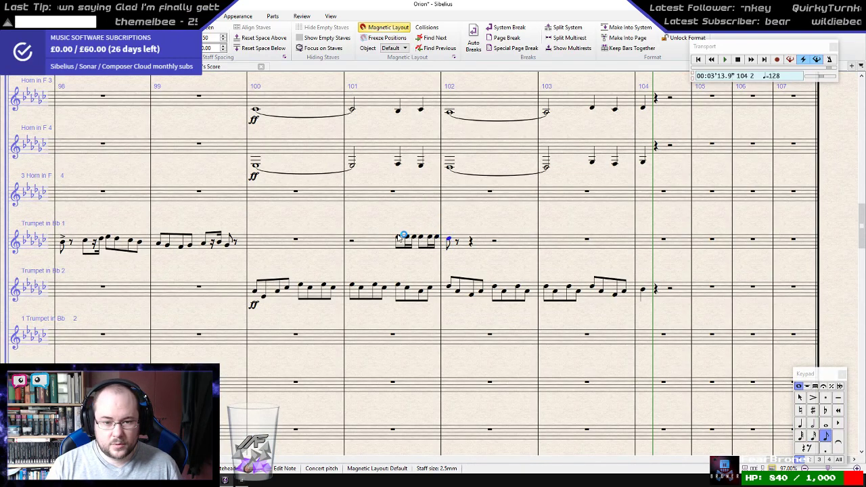
# - Add accents to the Trumpet in Bb 1 figure from beat 3 of bar 101 through the first note of bar 102
pyautogui.click(399, 238)
pyautogui.keyDown('shift'); pyautogui.click(451, 240); pyautogui.keyUp('shift')
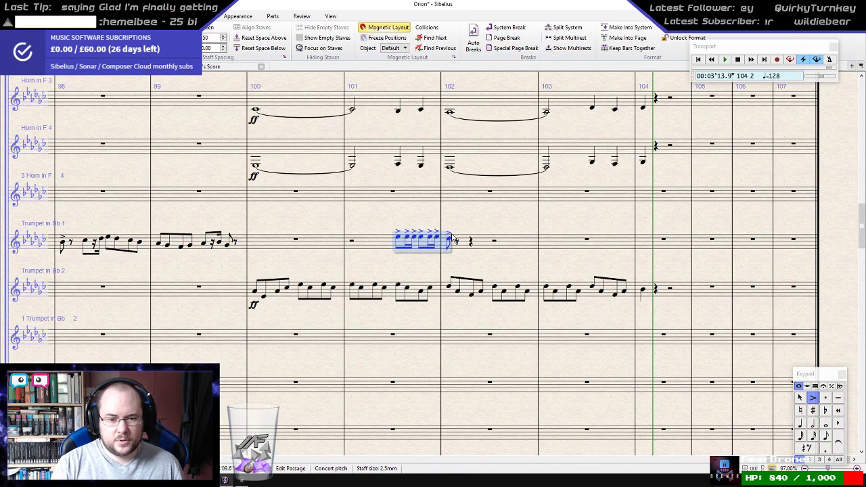
# - Add an ff dynamic under the first accented note of the Trumpet in Bb 1 figure in bar 101
pyautogui.click(399, 237)
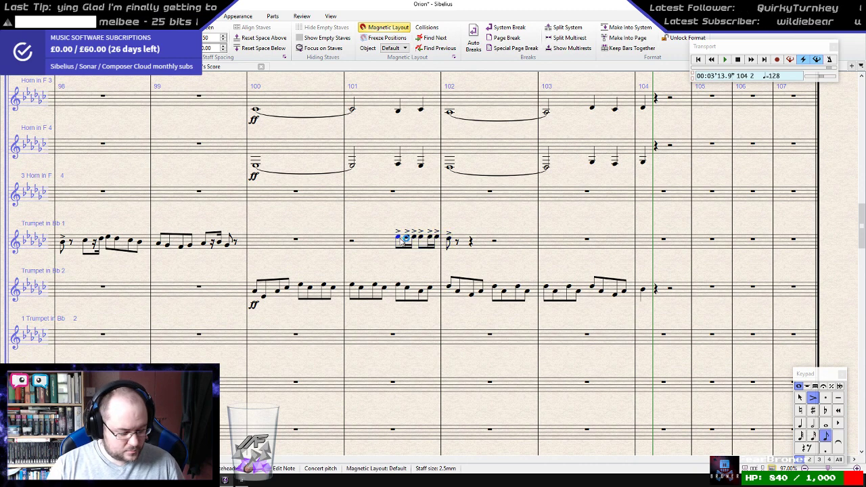
pyautogui.hotkey('ctrl', 'e')
pyautogui.hotkey('ctrl', 'f')
pyautogui.hotkey('ctrl', 'f')
# - Play the score back from the start of bar 100, and again from bar 101, to hear the accented trumpet figure
pyautogui.click(399, 290)
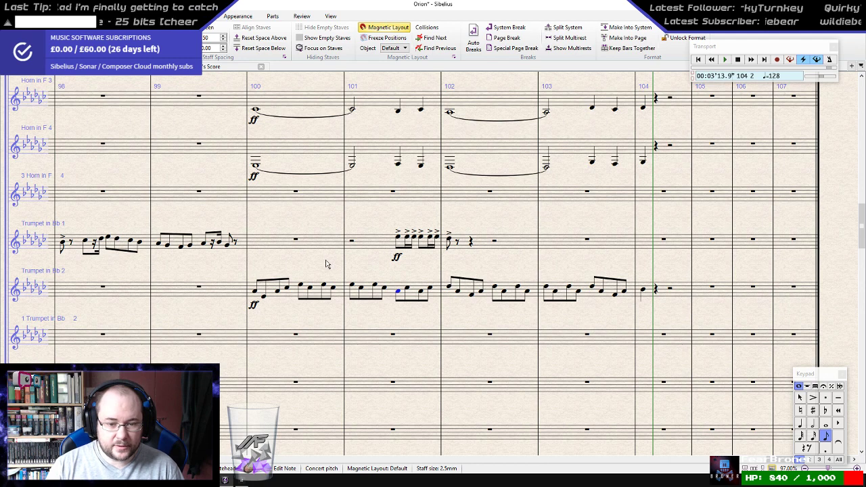
pyautogui.click(259, 292)
pyautogui.press('p')
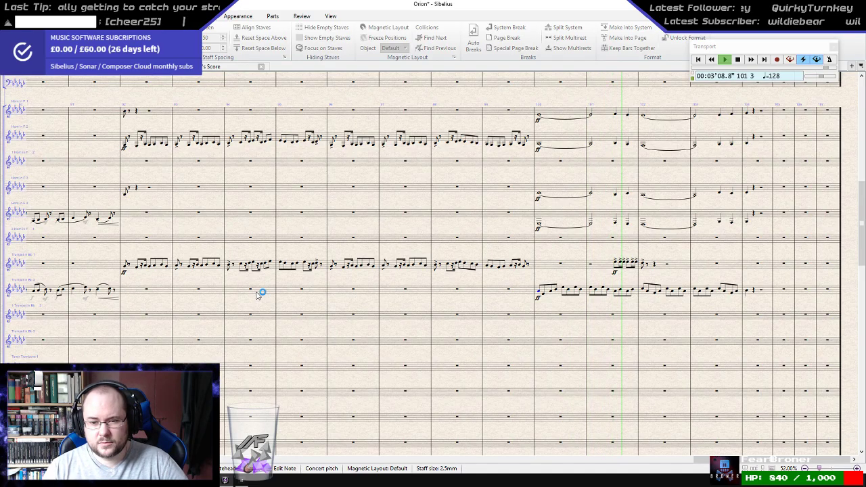
pyautogui.press('space')
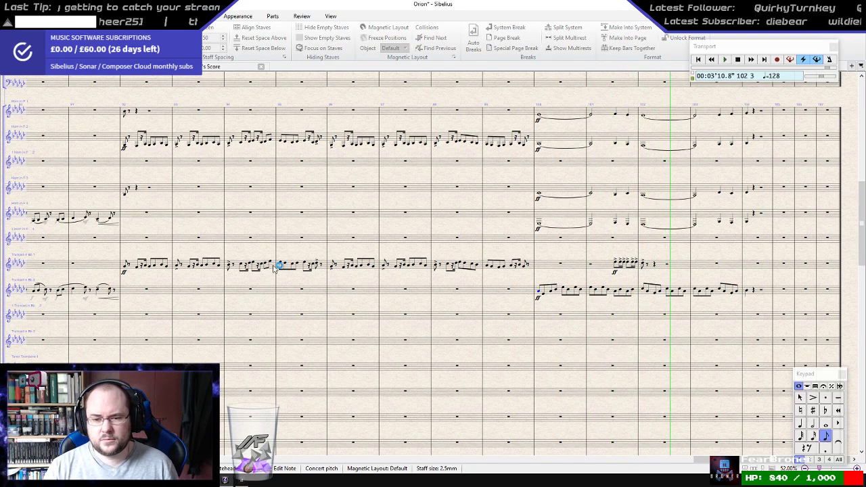
pyautogui.scroll(3, 280, 267)
pyautogui.moveTo(648, 228); pyautogui.dragTo(463, 222)
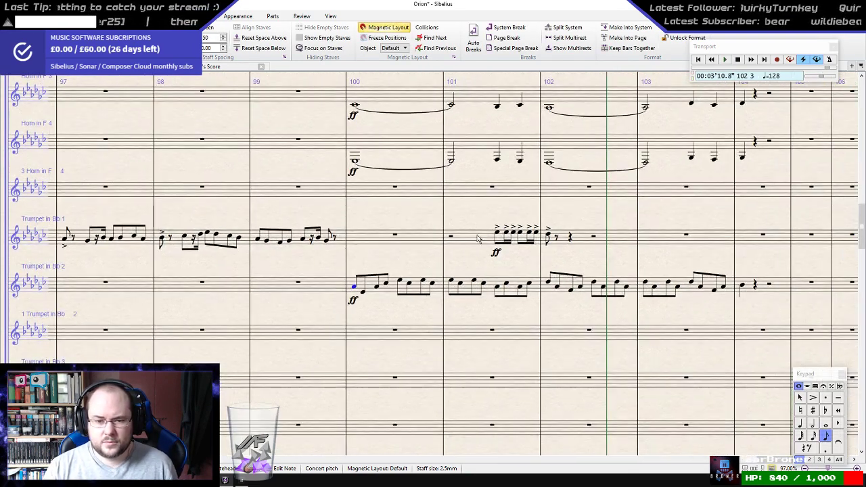
pyautogui.click(477, 237)
pyautogui.press('space')
pyautogui.scroll(-3, 478, 236)
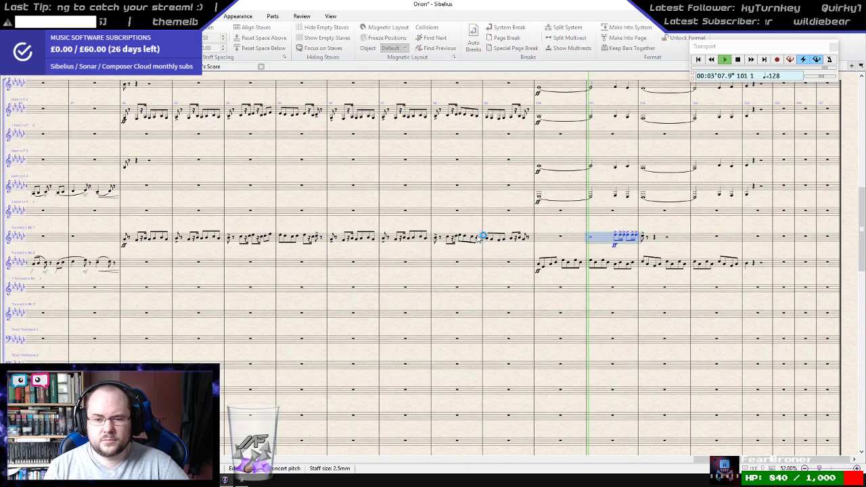
pyautogui.press('space')
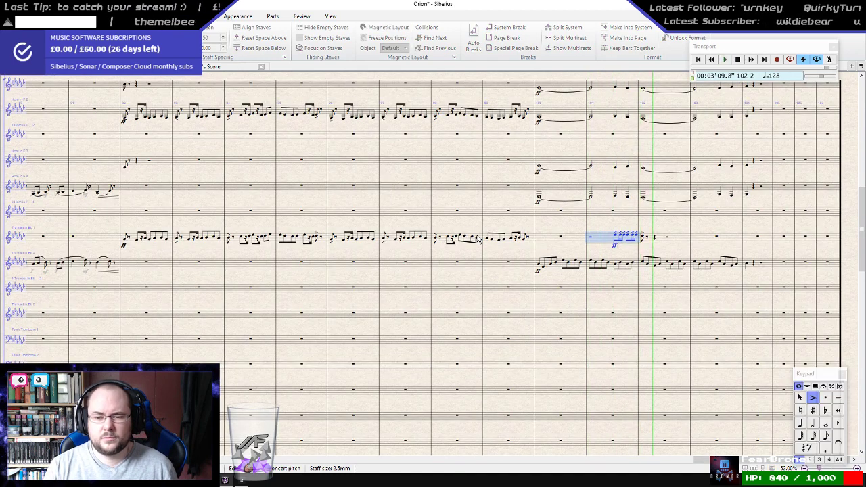
# - Change the accented eighth note at the start of bar 102 in Trumpet in Bb 1 to a quarter note
pyautogui.scroll(3, 619, 236)
pyautogui.click(661, 237)
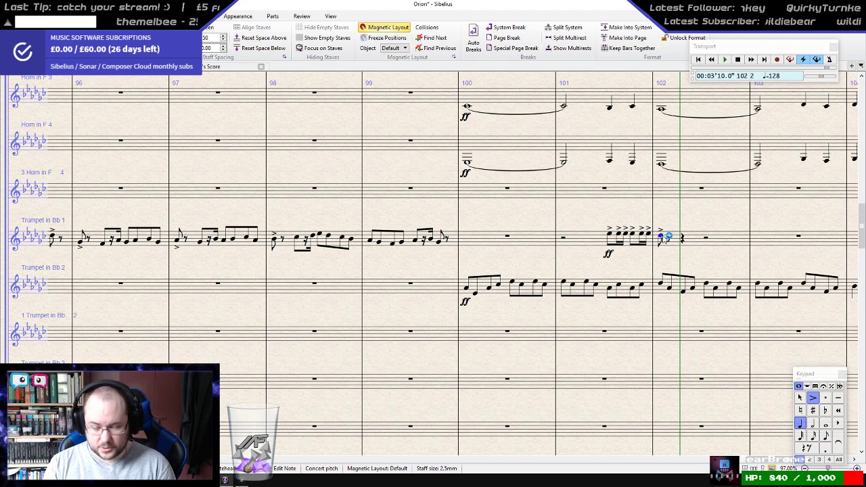
pyautogui.moveTo(676, 216); pyautogui.dragTo(556, 192)
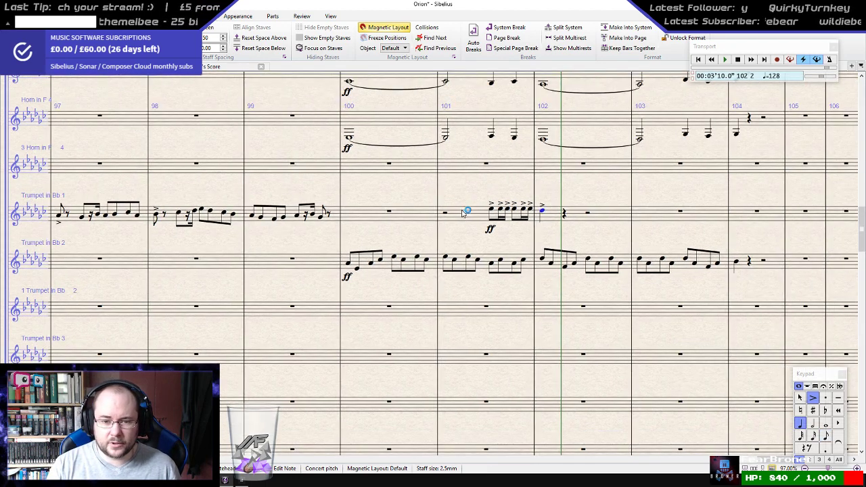
# - Copy bars 101–102 of Trumpet in Bb 1 to the staff below Trumpet in Bb 2, an octave lower
pyautogui.click(465, 215)
pyautogui.keyDown('shift'); pyautogui.click(561, 215); pyautogui.keyUp('shift')
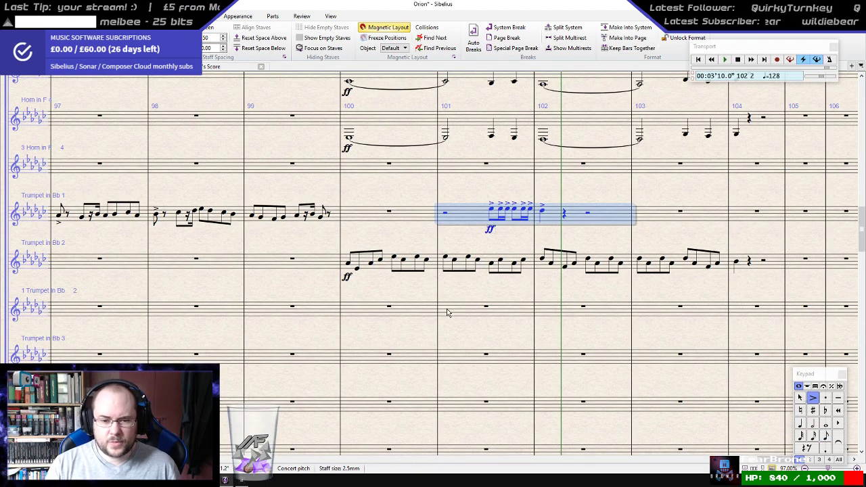
pyautogui.keyDown('alt'); pyautogui.click(446, 313); pyautogui.keyUp('alt')
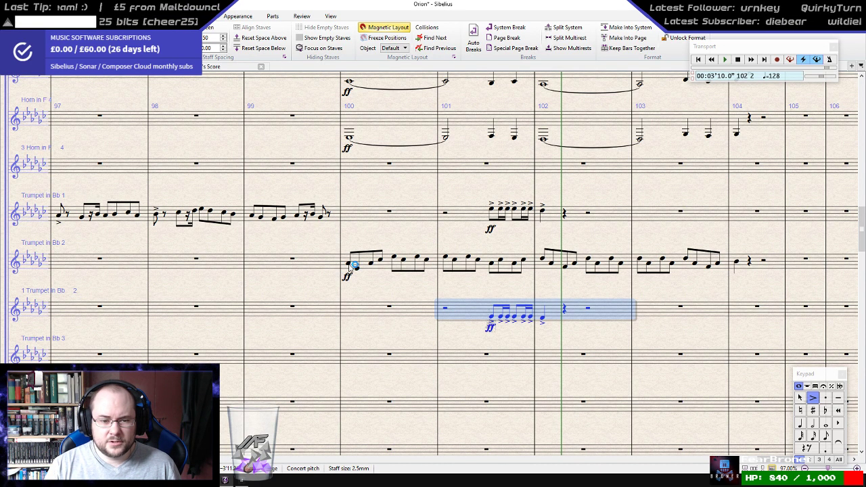
# - Play the score back from bar 100 to hear the doubled trumpet figure against Trumpet in Bb 2
pyautogui.click(349, 265)
pyautogui.press('p')
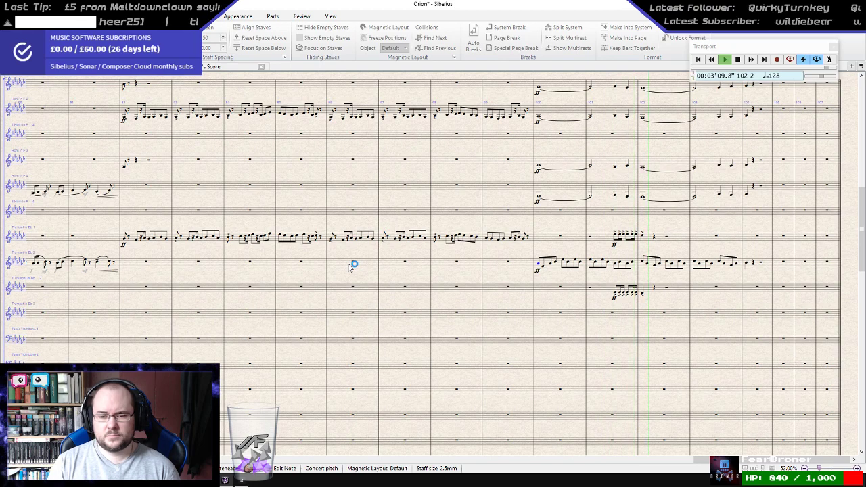
pyautogui.press('space')
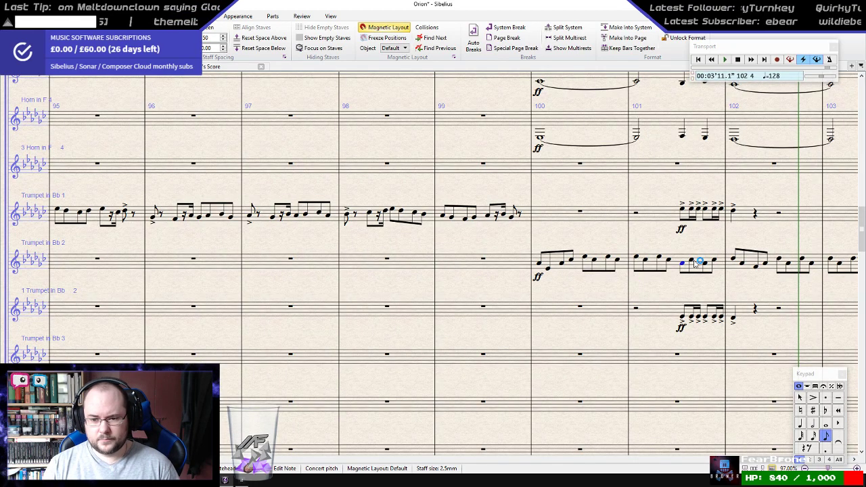
# - In bar 101 of Trumpet in Bb 2, replace the last three eighth notes with an eighth rest and a quarter rest
pyautogui.click(692, 263)
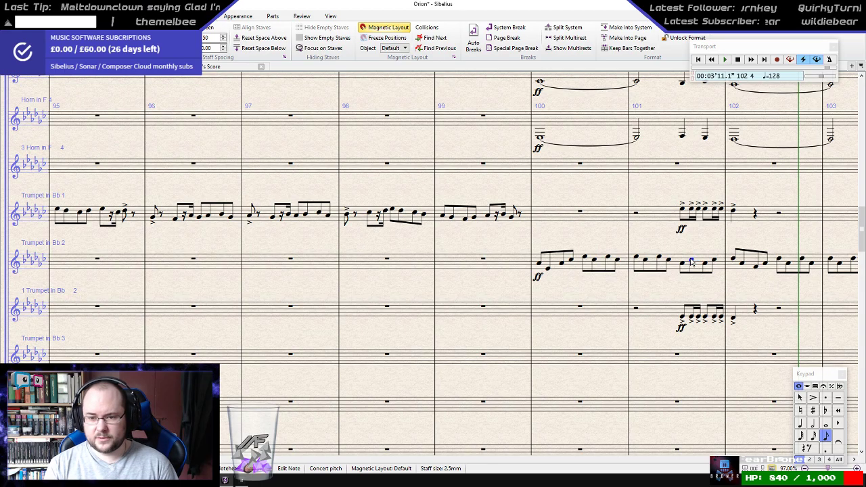
pyautogui.press('KP_0')
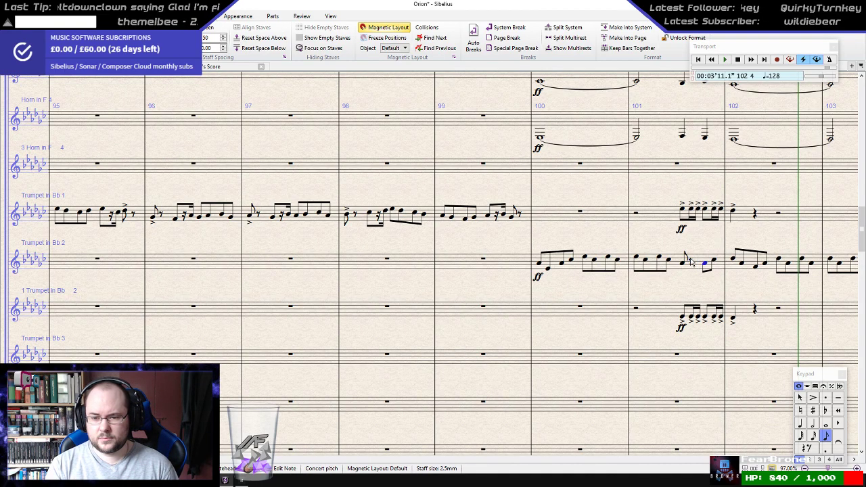
pyautogui.press('4')
pyautogui.press('0')
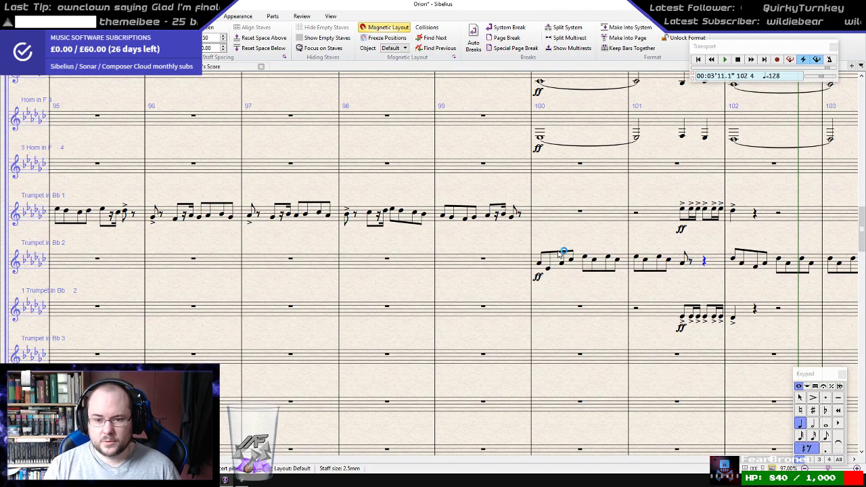
# - Play the score back from bar 100 to check the shortened Trumpet in Bb 2 line
pyautogui.click(545, 265)
pyautogui.press('p')
pyautogui.scroll(-3, 541, 268)
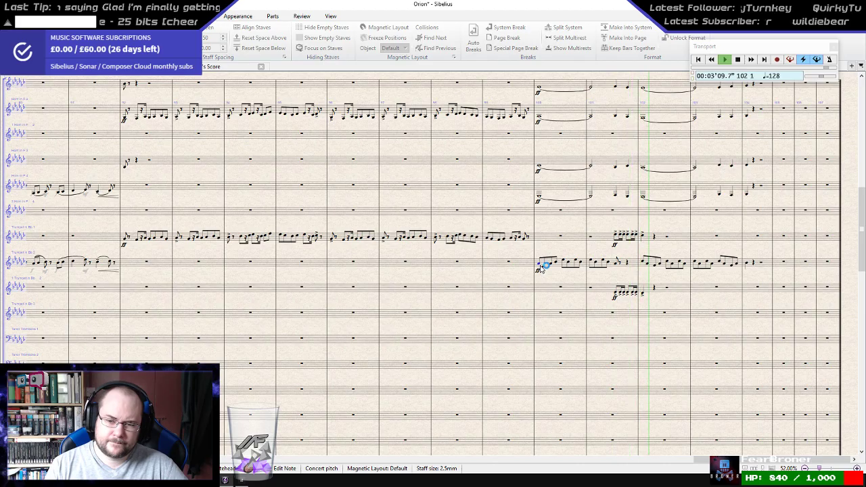
pyautogui.press('Escape')
pyautogui.scroll(3, 685, 255)
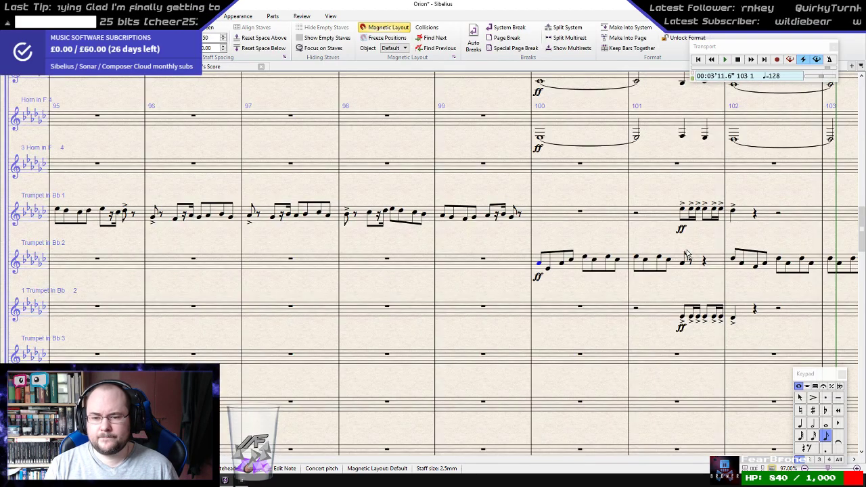
# - Copy bar 101 of Trumpet in Bb 1 and of the staff below Trumpet in Bb 2 to bar 103
pyautogui.moveTo(647, 244); pyautogui.dragTo(450, 237)
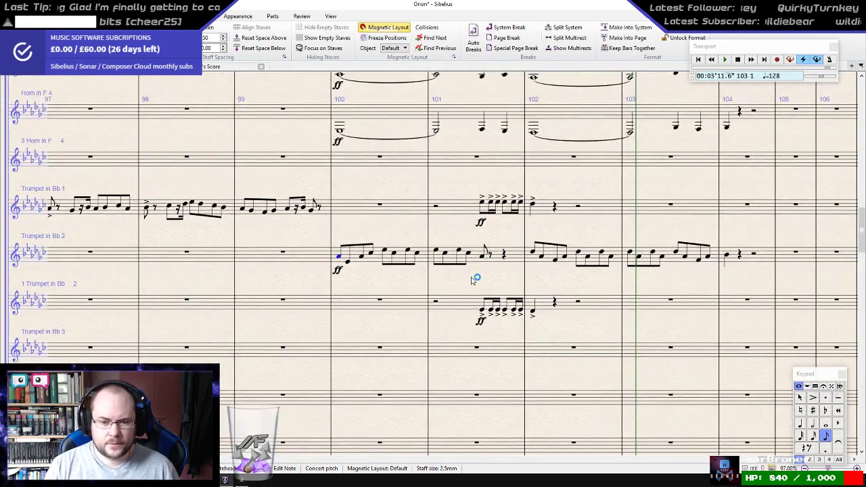
pyautogui.scroll(-1, 473, 280)
pyautogui.click(474, 170)
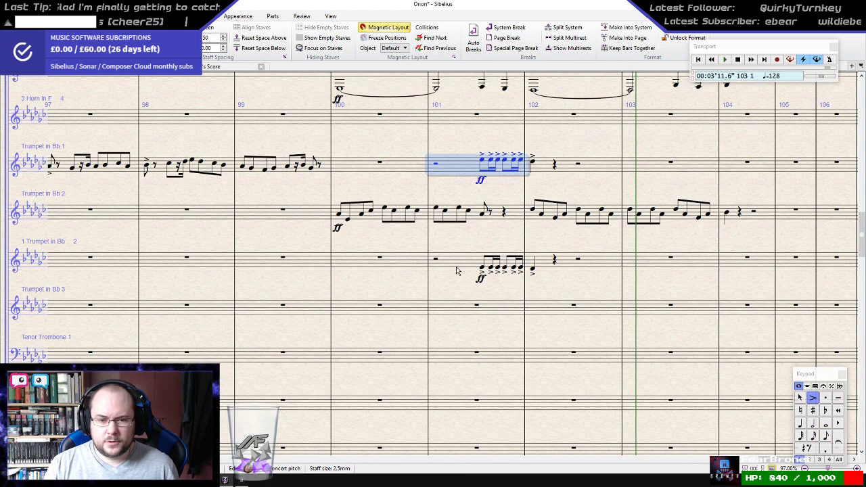
pyautogui.keyDown('ctrl'); pyautogui.click(487, 256); pyautogui.keyUp('ctrl')
pyautogui.keyDown('alt'); pyautogui.click(640, 167); pyautogui.keyUp('alt')
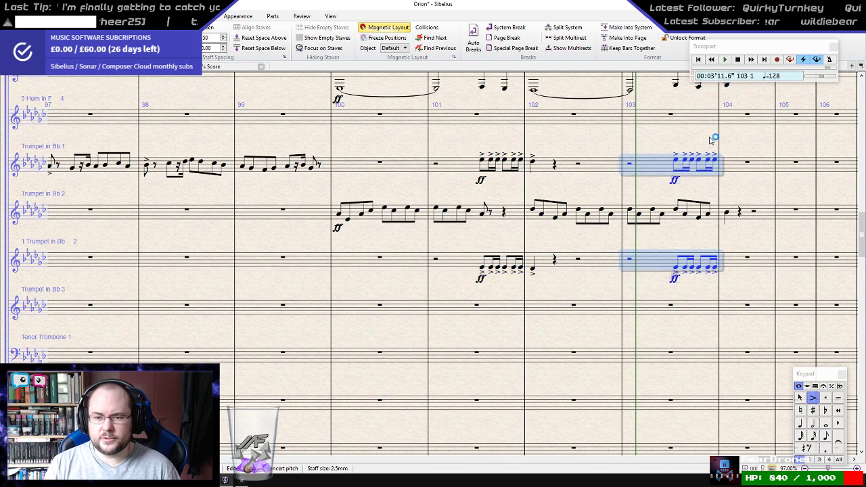
# - Enter an accented eighth-note G at the start of bar 104 in the staff below Trumpet in Bb 2
pyautogui.moveTo(707, 137); pyautogui.dragTo(502, 246)
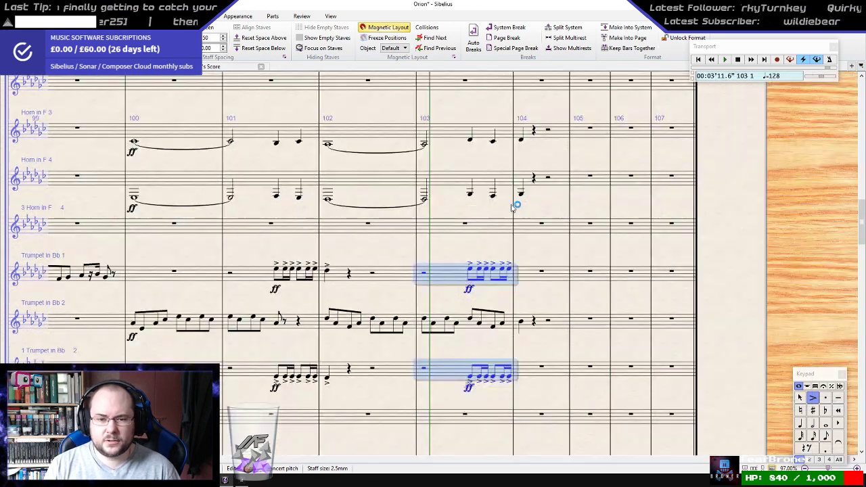
pyautogui.scroll(3, 475, 236)
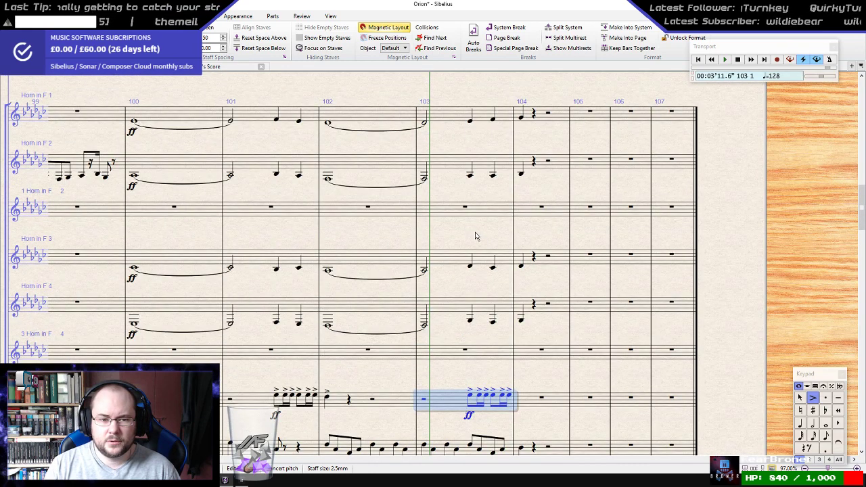
pyautogui.scroll(-4, 476, 234)
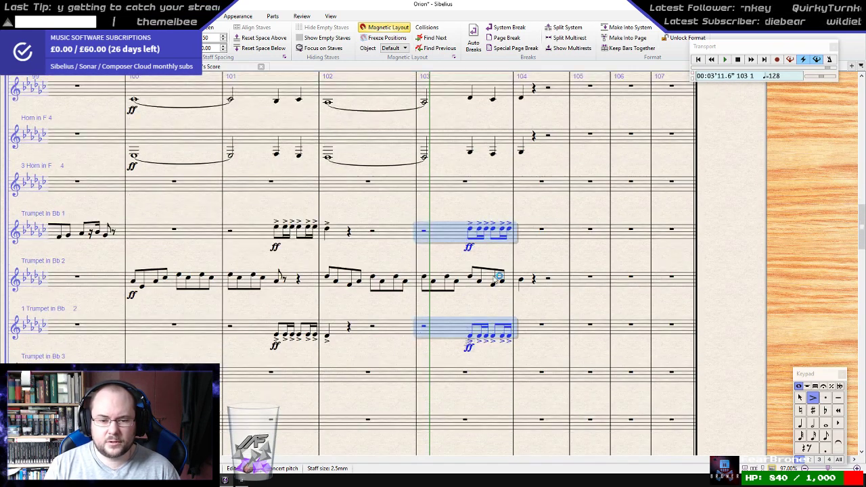
pyautogui.click(509, 337)
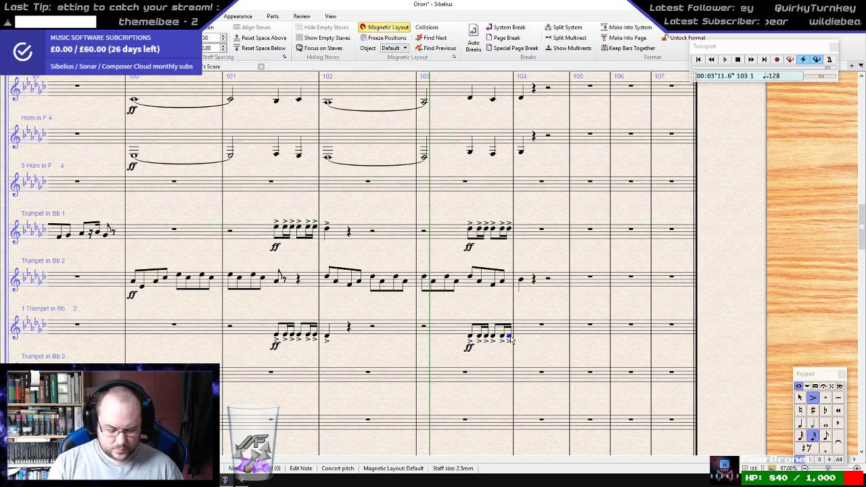
pyautogui.press('n')
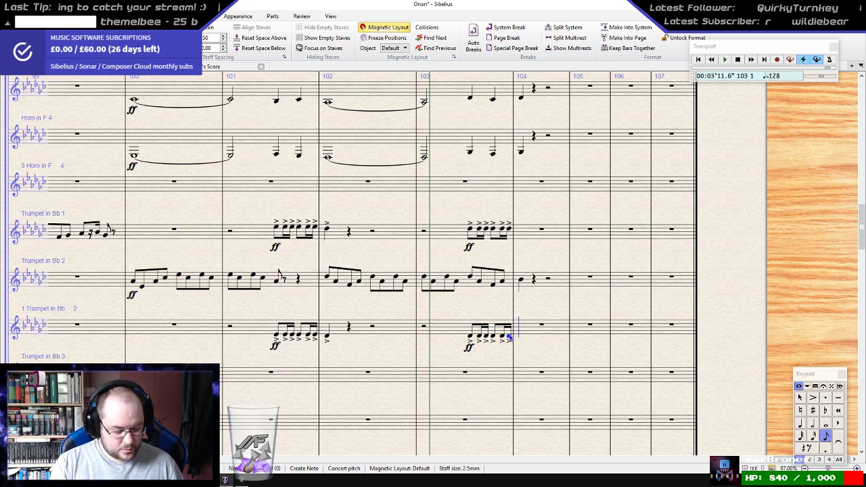
pyautogui.press('g')
pyautogui.hotkey('ctrl', 'z')
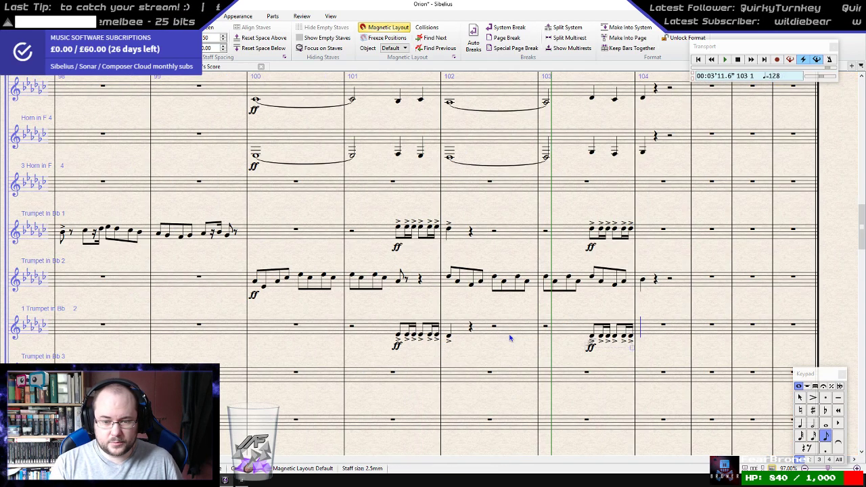
pyautogui.press('g')
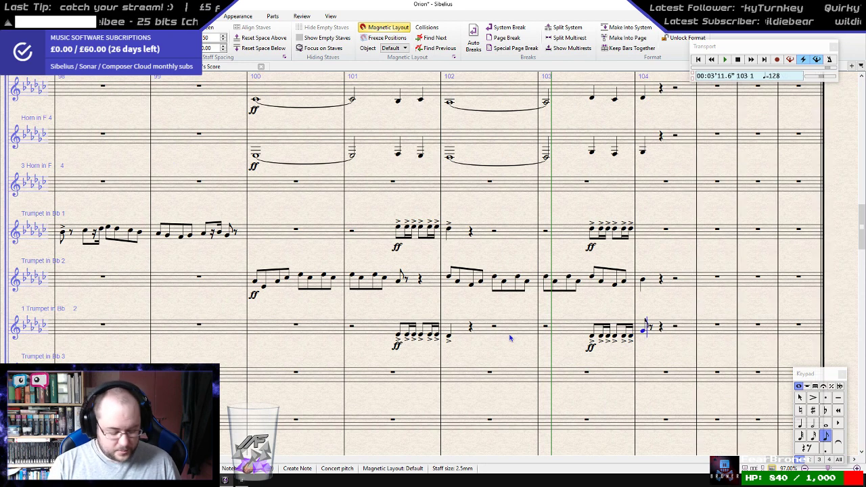
pyautogui.press('Escape')
pyautogui.press('KP_Divide')
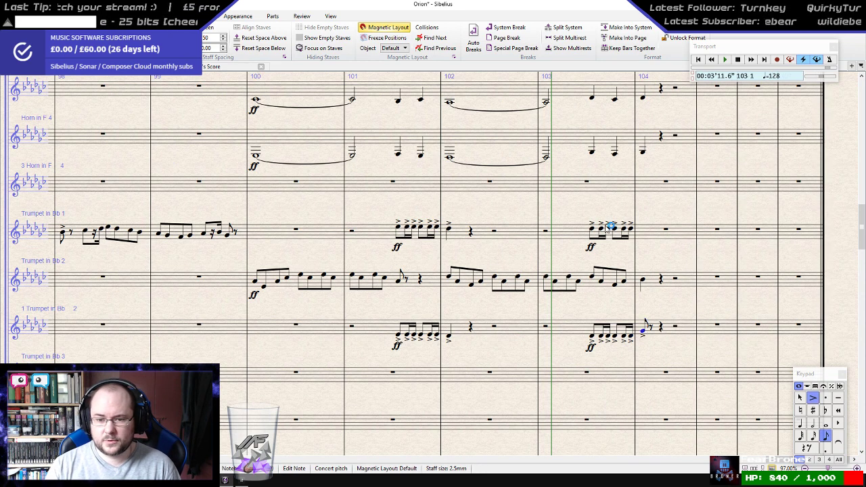
# - Enter an accented quarter-note B without a natural sign at the start of bar 104 in Trumpet in Bb 1
pyautogui.click(667, 231)
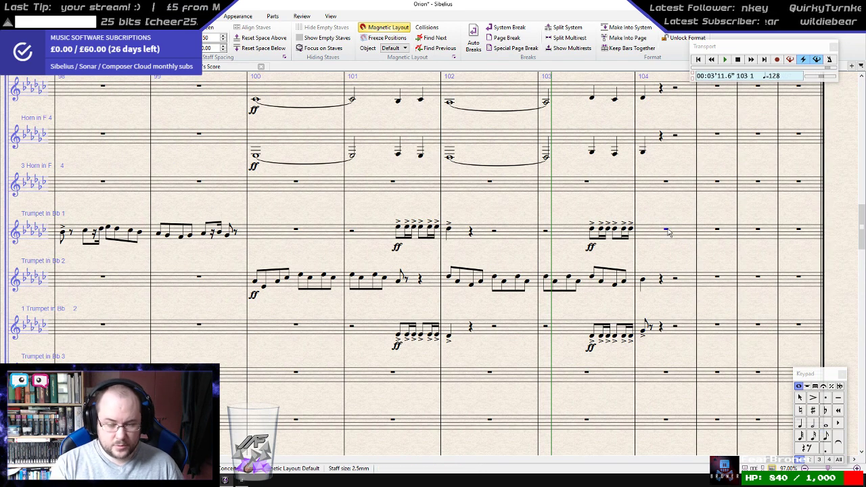
pyautogui.press('g')
pyautogui.press('KP_7')
pyautogui.press('b')
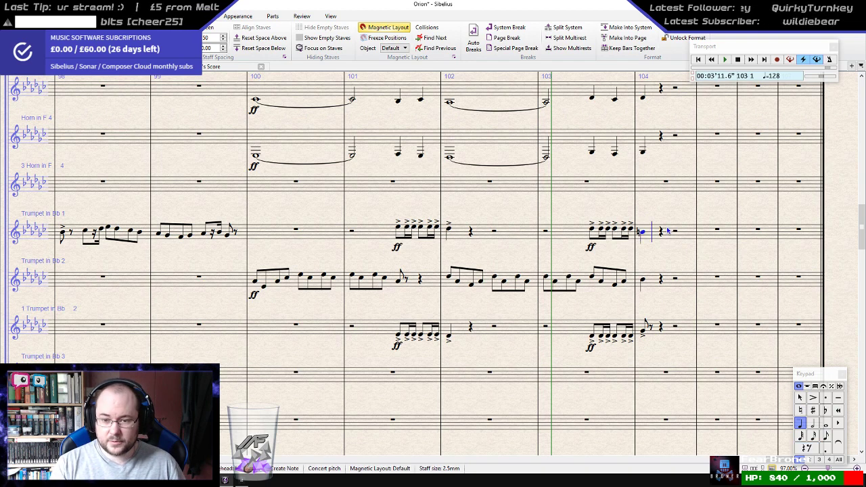
pyautogui.press('KP_8')
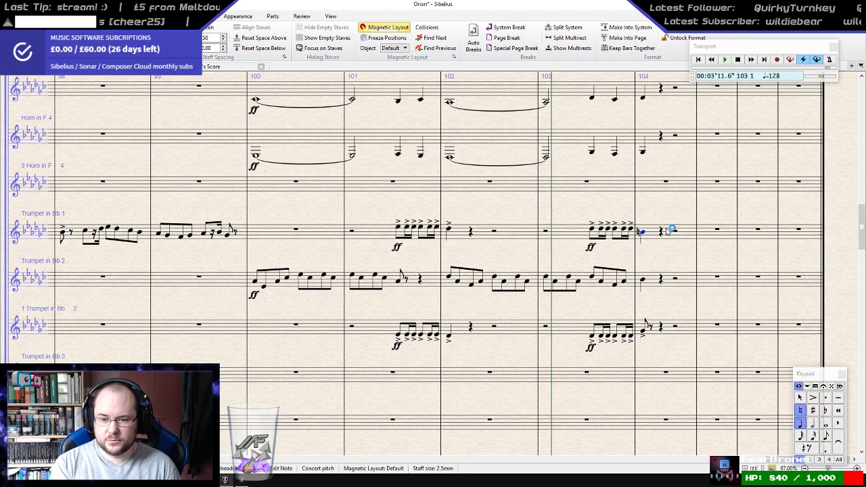
pyautogui.press('Escape')
pyautogui.press('KP_8')
pyautogui.press('KP_Divide')
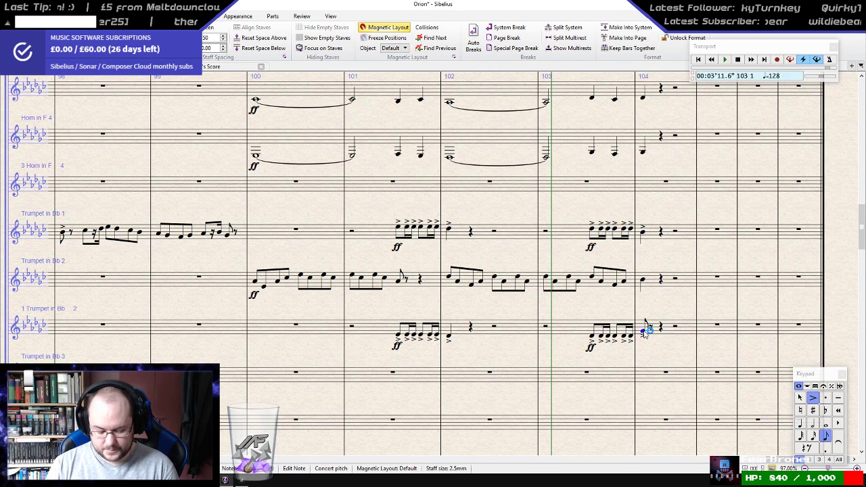
# - Select bar 103 across the three active trumpet staves and play the score back from there
pyautogui.click(567, 230)
pyautogui.keyDown('shift'); pyautogui.click(556, 338); pyautogui.keyUp('shift')
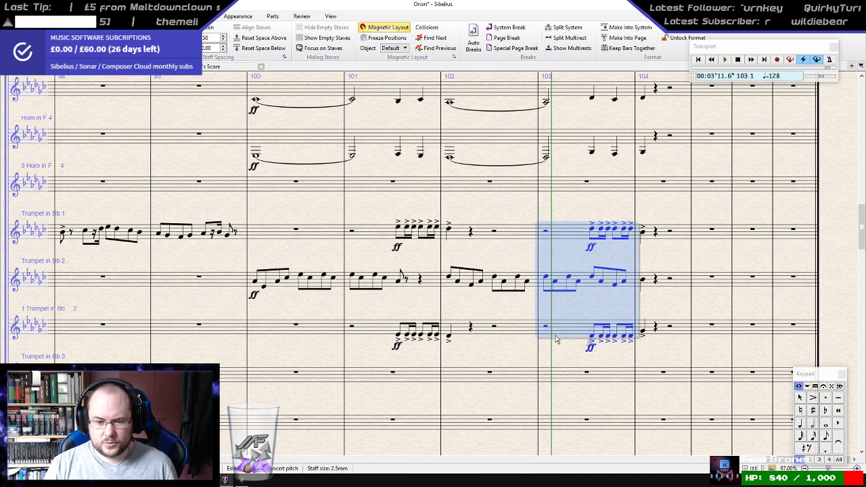
pyautogui.press('p')
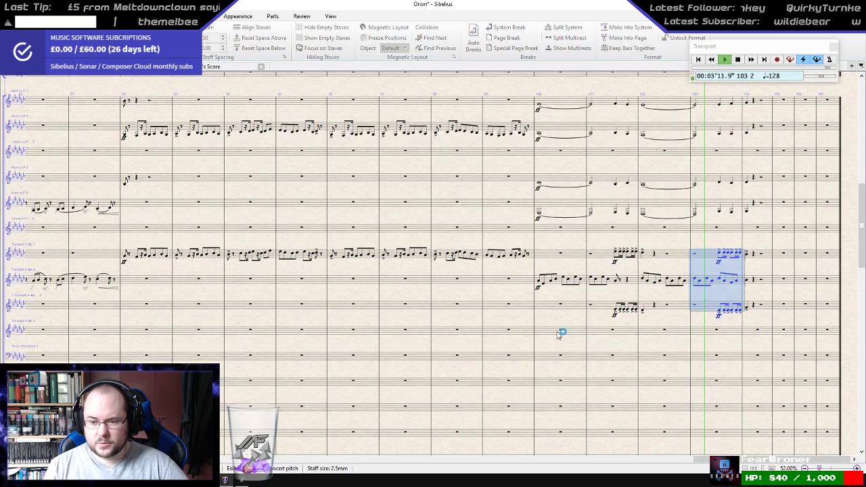
# - Stop playback, audition the trumpet notes opening bar 104, and raise the Trumpet in Bb 1 note to the pitch of its bar 103 figure
pyautogui.press('space')
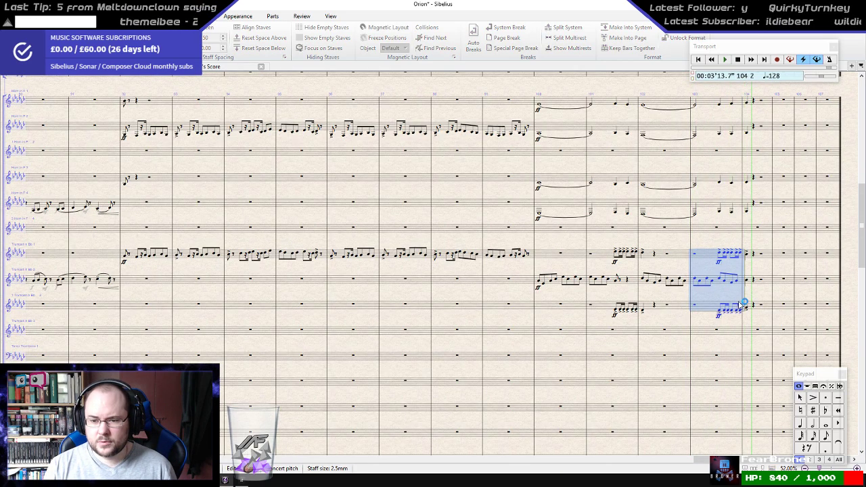
pyautogui.click(750, 280)
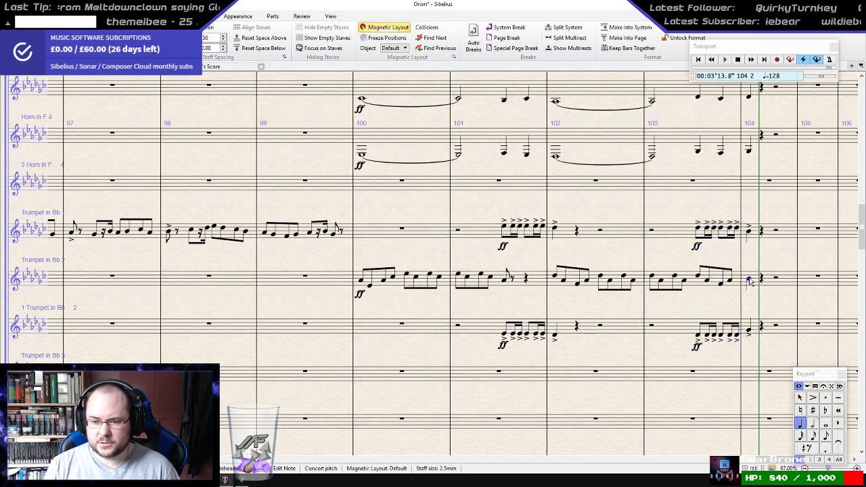
pyautogui.click(750, 331)
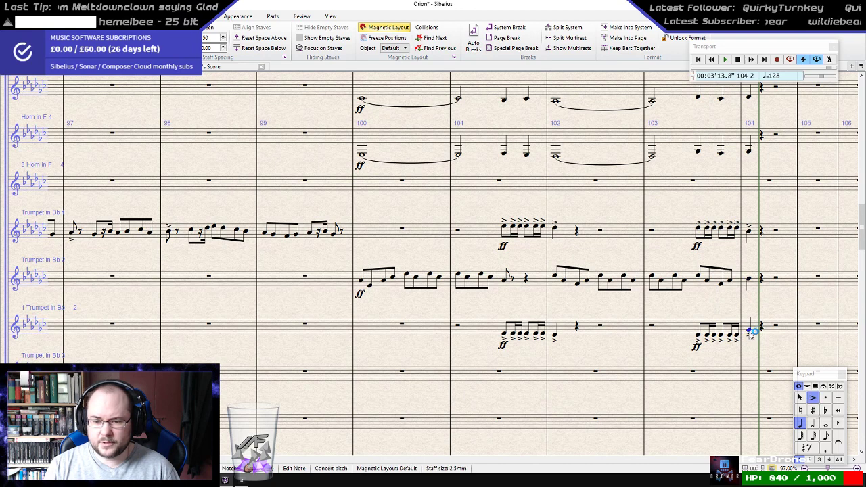
pyautogui.click(750, 231)
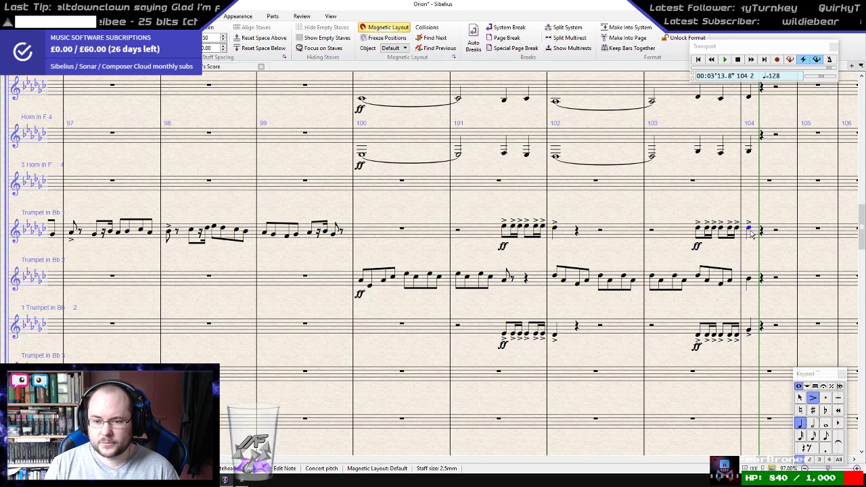
# - Move the accented passage in bars 101–104 from the staff directly below Trumpet in Bb 2 to Trumpet in Bb 3
pyautogui.click(750, 331)
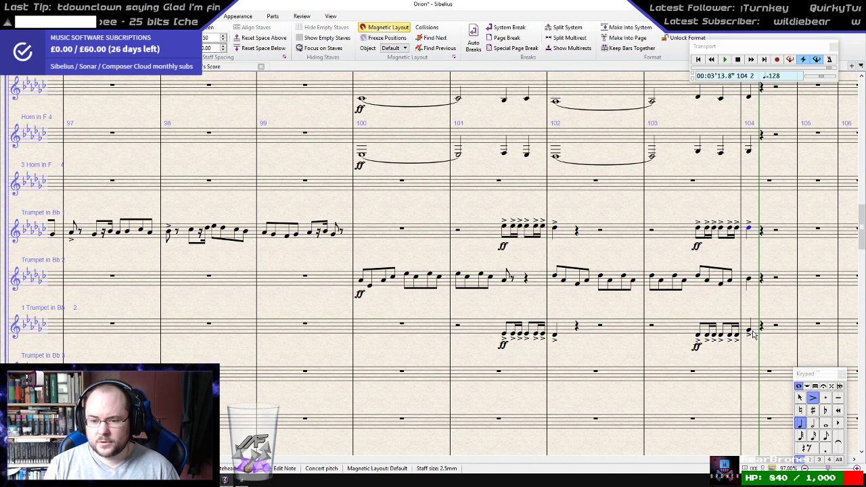
pyautogui.keyDown('shift'); pyautogui.click(501, 332); pyautogui.keyUp('shift')
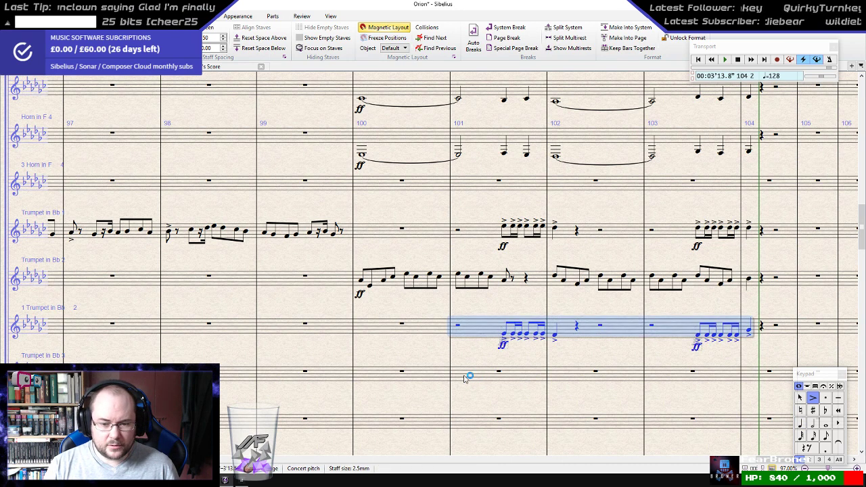
pyautogui.keyDown('alt'); pyautogui.click(464, 378); pyautogui.keyUp('alt')
pyautogui.click(511, 329)
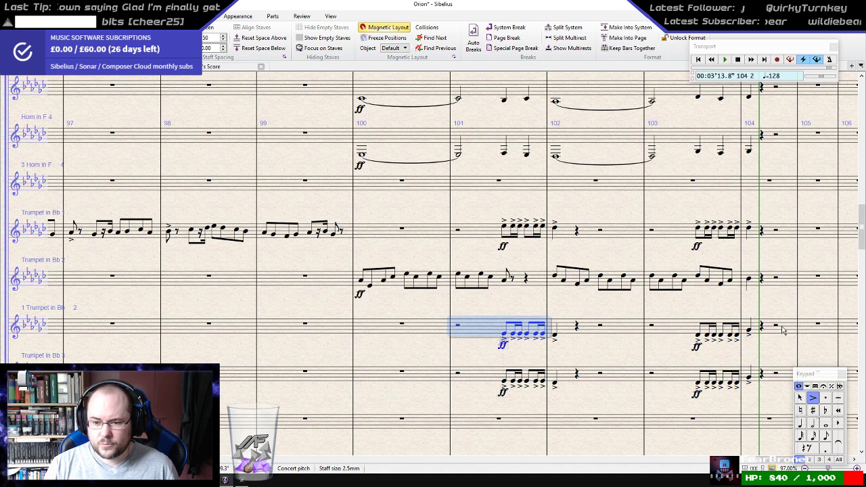
pyautogui.keyDown('shift'); pyautogui.click(783, 330); pyautogui.keyUp('shift')
pyautogui.press('Delete')
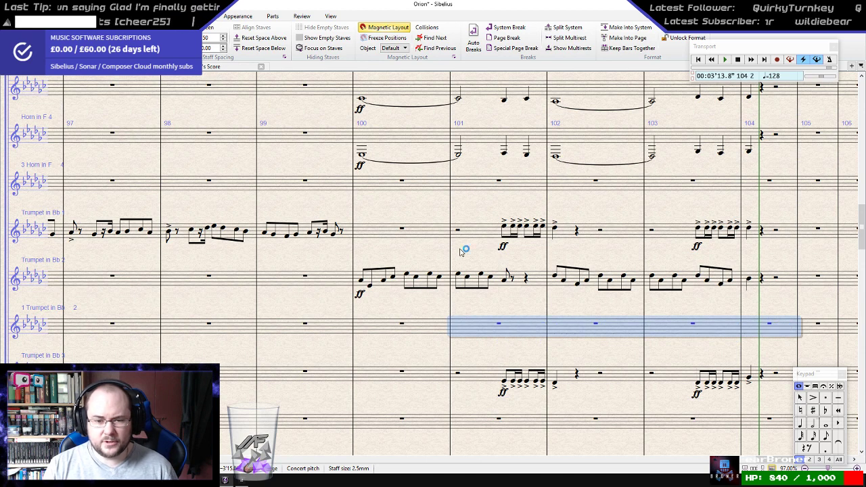
# - Play the staves from Trumpet in Bb 1 to Trumpet in Bb 3 back from bar 100 through bar 104
pyautogui.click(365, 282)
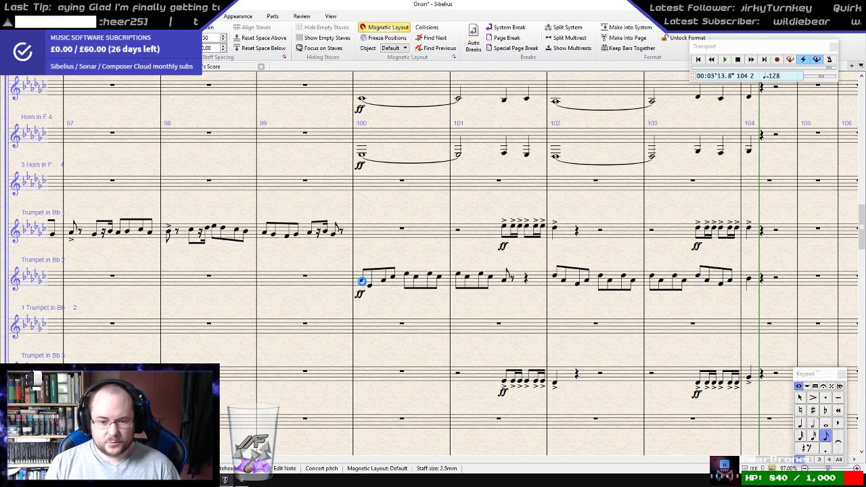
pyautogui.click(380, 232)
pyautogui.keyDown('shift'); pyautogui.click(380, 378); pyautogui.keyUp('shift')
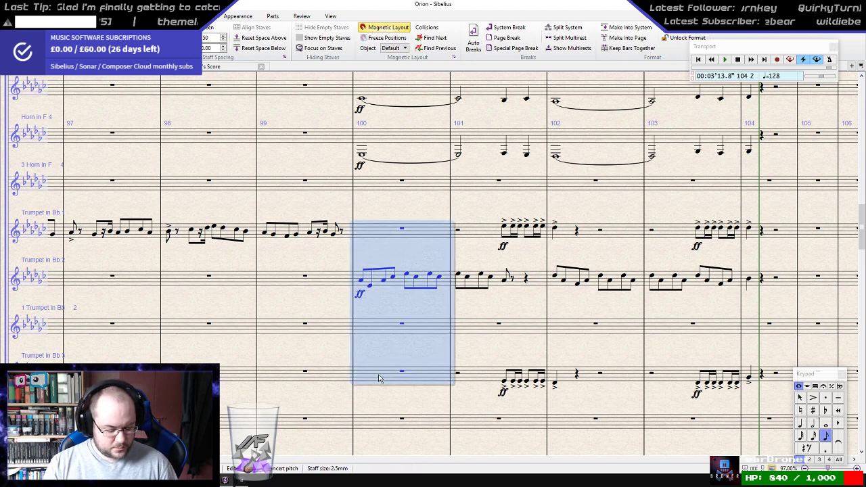
pyautogui.press('p')
pyautogui.scroll(-3, 379, 378)
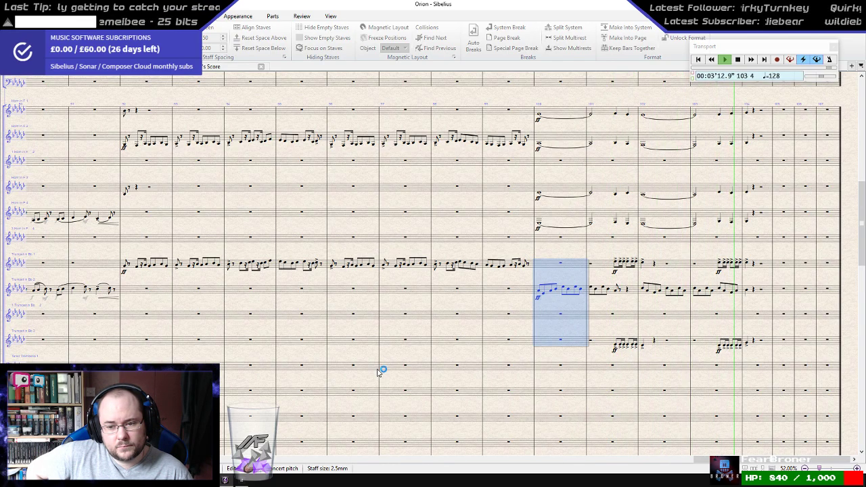
pyautogui.press('space')
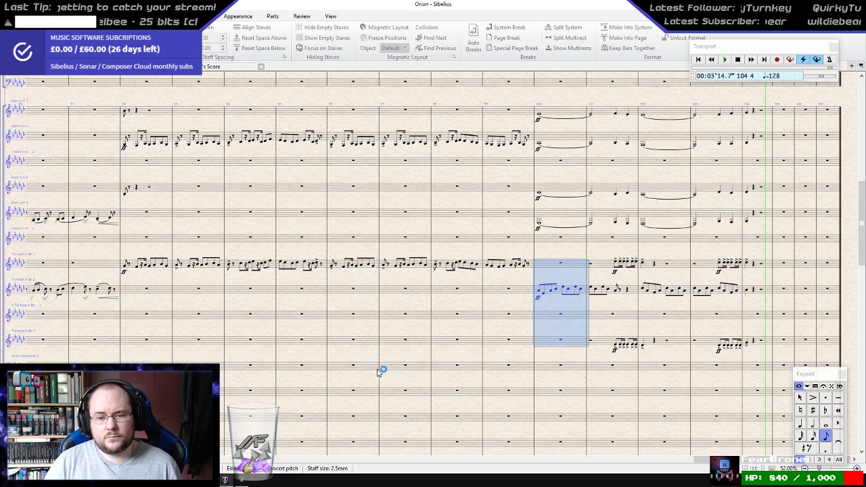
# - Play the score back from the first Horn in F 1 note of bar 100 and stop in bar 104
pyautogui.scroll(3, 378, 372)
pyautogui.scroll(3, 437, 267)
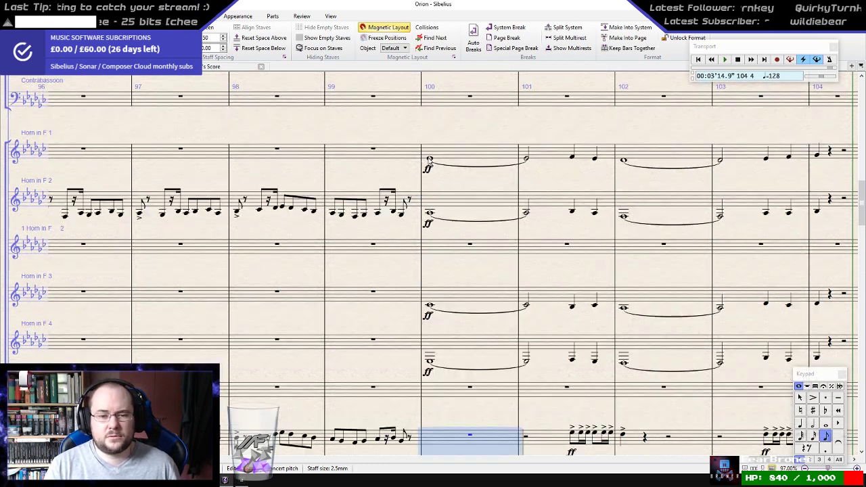
pyautogui.click(429, 161)
pyautogui.press('space')
pyautogui.scroll(-3, 430, 162)
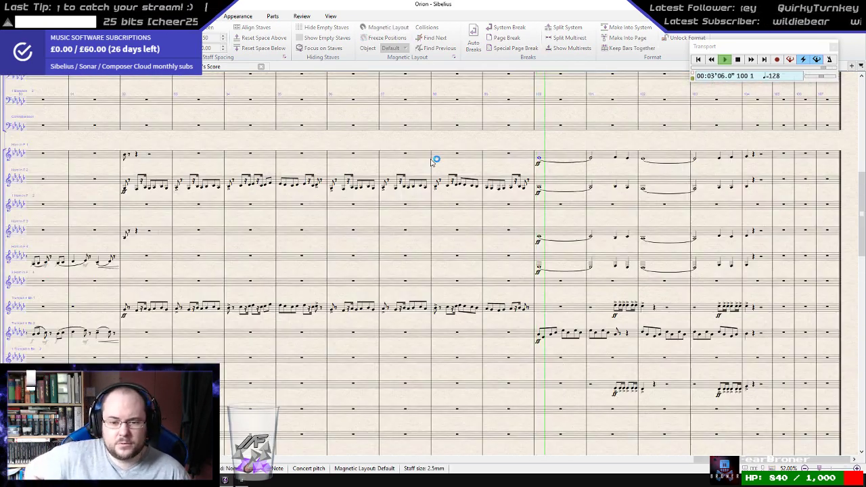
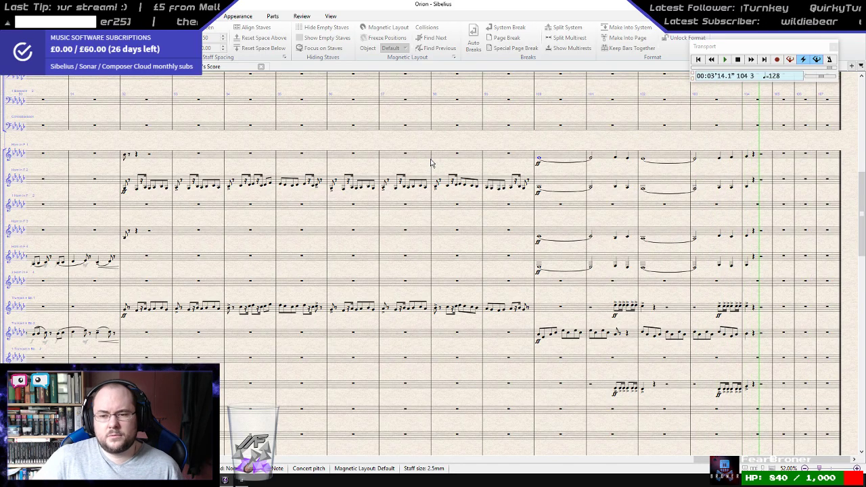
pyautogui.press('space')
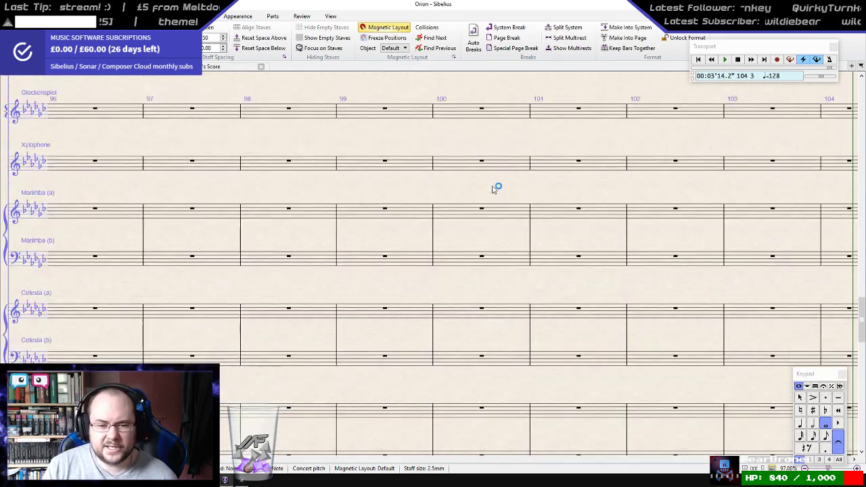
# - Enter an eighth-note A above the staff at the start of bar 100 in Violin I
pyautogui.scroll(-10, 492, 188)
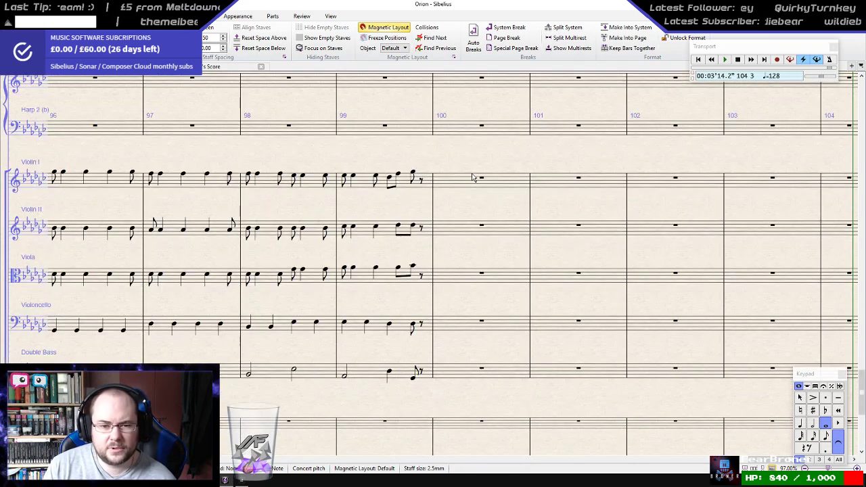
pyautogui.click(481, 180)
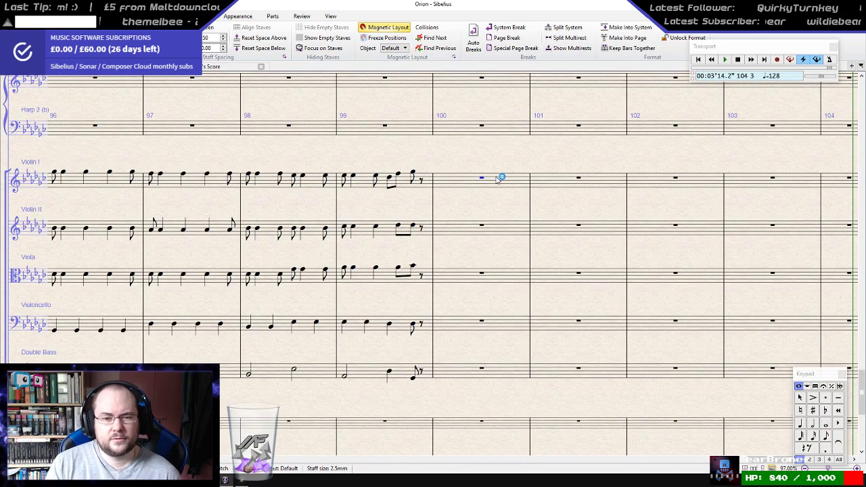
pyautogui.scroll(3, 499, 178)
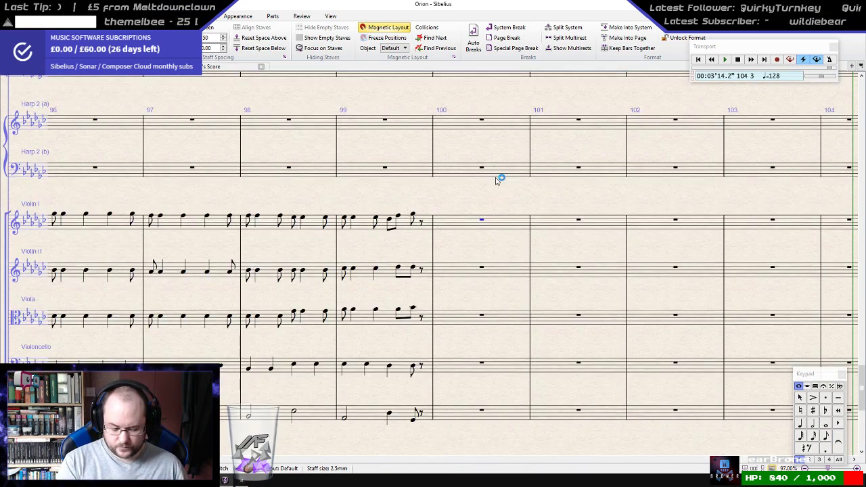
pyautogui.press('3')
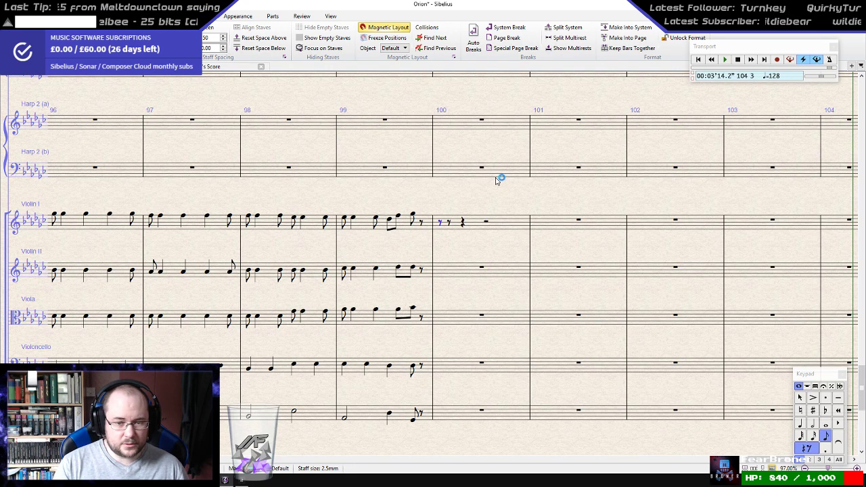
pyautogui.scroll(10, 496, 179)
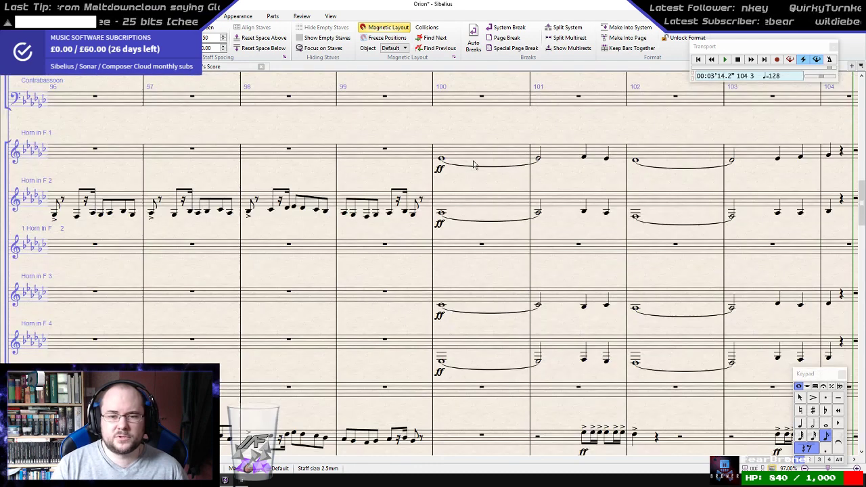
pyautogui.scroll(1, 473, 165)
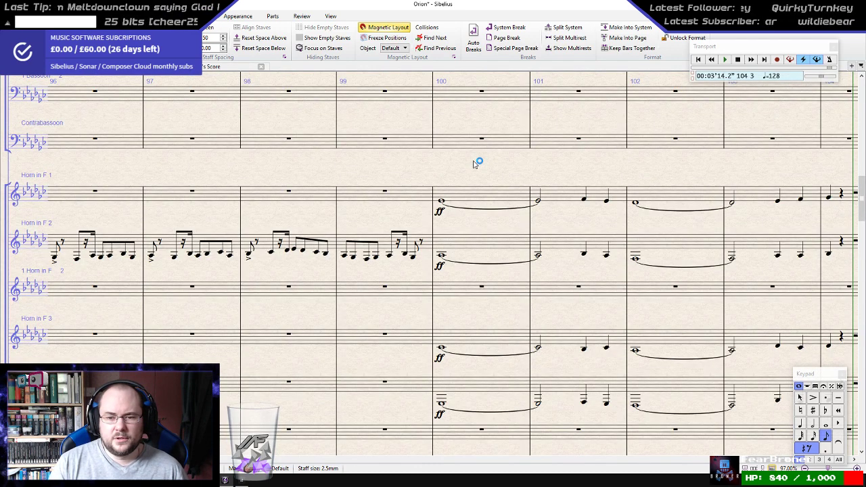
pyautogui.scroll(-10, 474, 164)
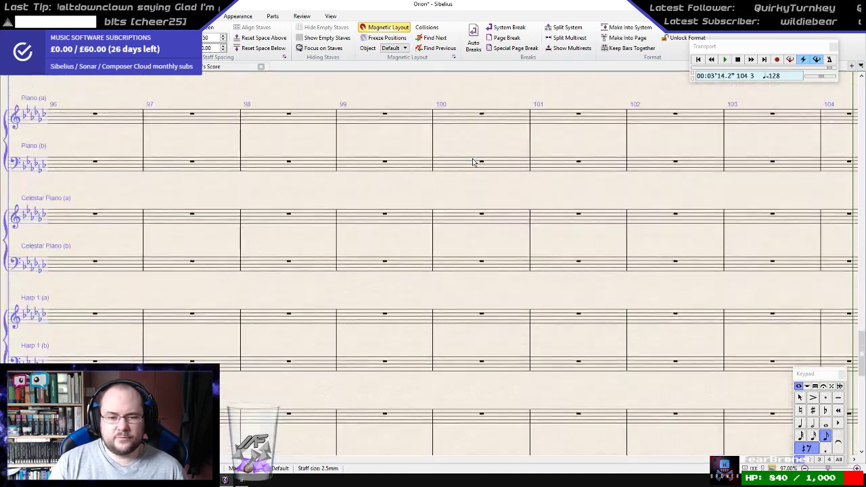
pyautogui.press('a')
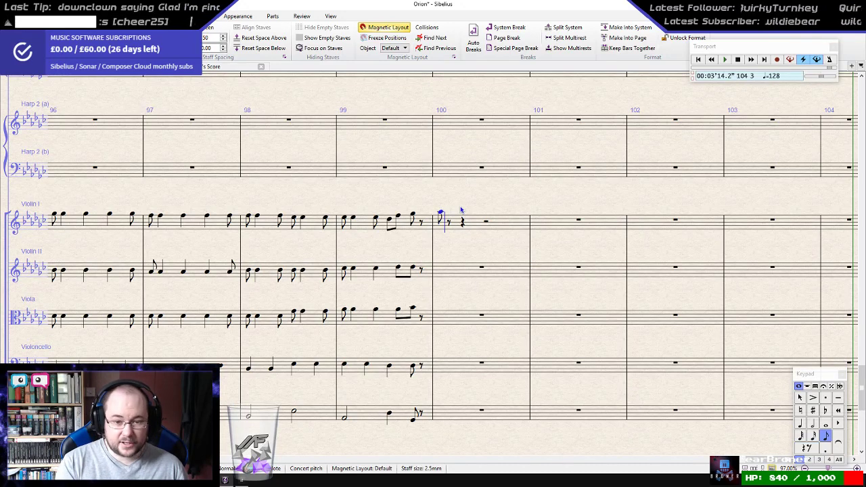
# - Fill the rest of bar 100 in Violin I with repeated As in an eighth-plus-two-sixteenths rhythm
pyautogui.press('2')
pyautogui.press('a')
pyautogui.press('a')
pyautogui.press('3')
pyautogui.press('a')
pyautogui.press('2')
pyautogui.press('a')
pyautogui.press('a')
pyautogui.press('3')
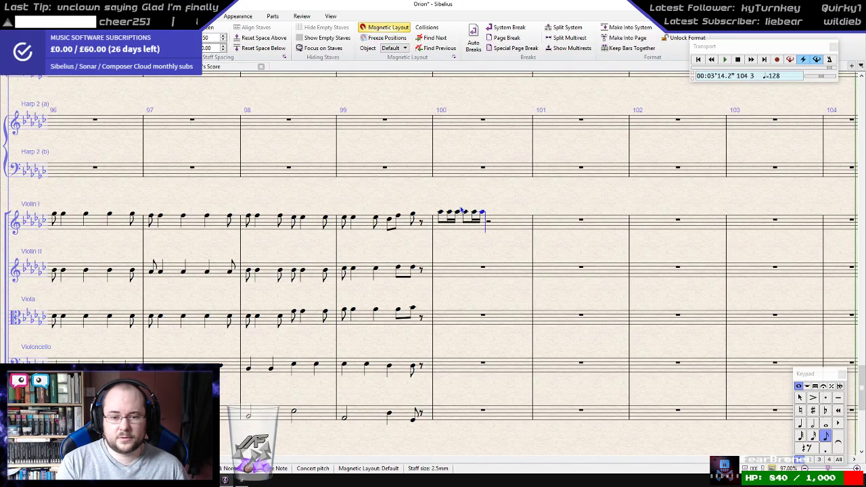
pyautogui.press('a')
pyautogui.press('2')
pyautogui.press('a')
pyautogui.press('a')
pyautogui.press('3')
pyautogui.press('a')
pyautogui.press('a')
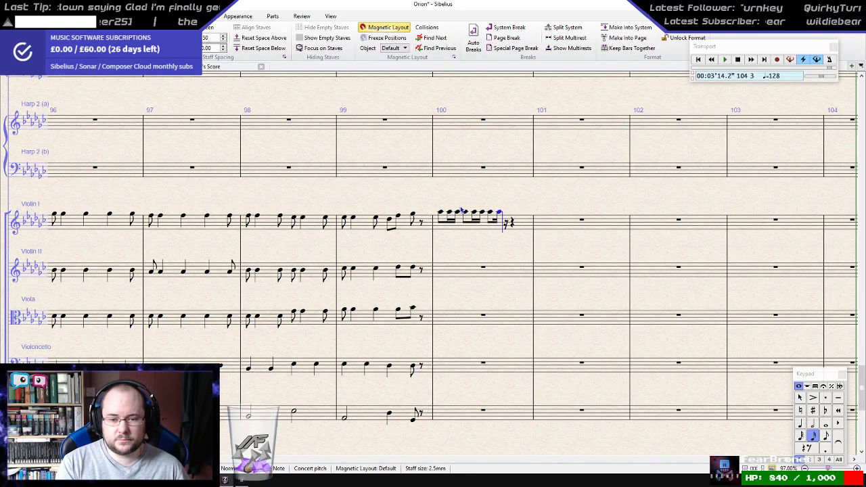
pyautogui.press('2')
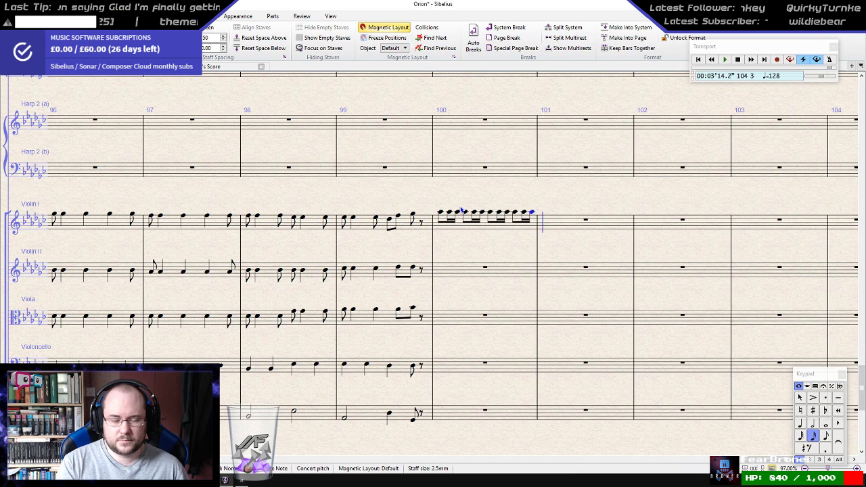
# - Repeat bar 100 of Violin I through bars 101, 102 and 103
pyautogui.click(491, 228)
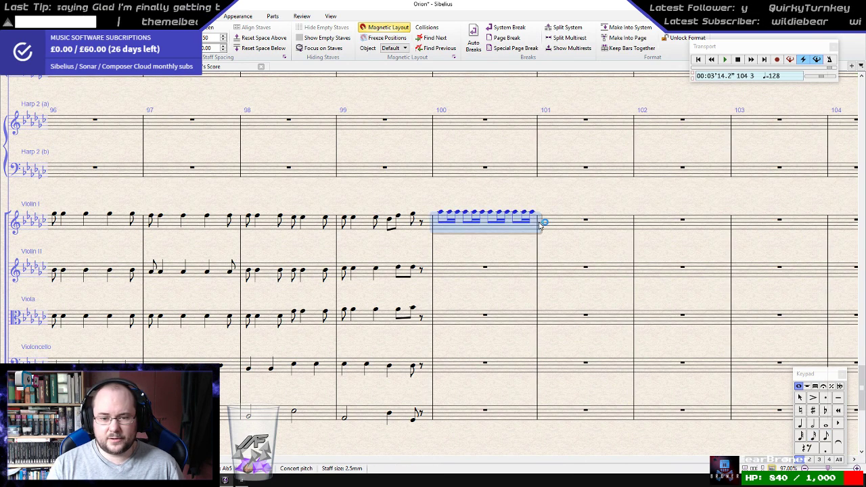
pyautogui.press('r')
pyautogui.moveTo(692, 198); pyautogui.dragTo(487, 207)
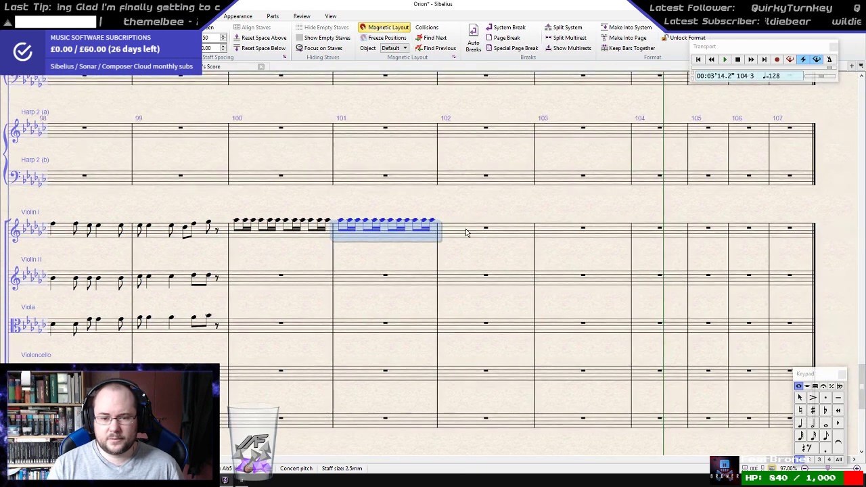
pyautogui.press('r')
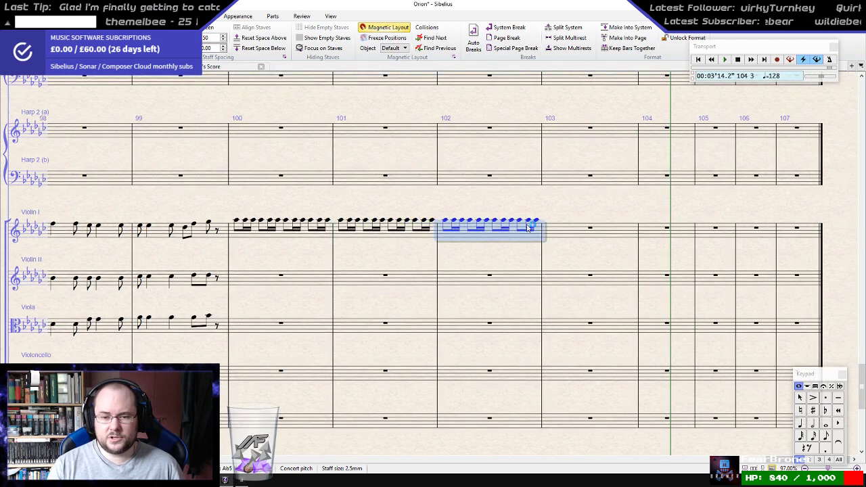
pyautogui.press('r')
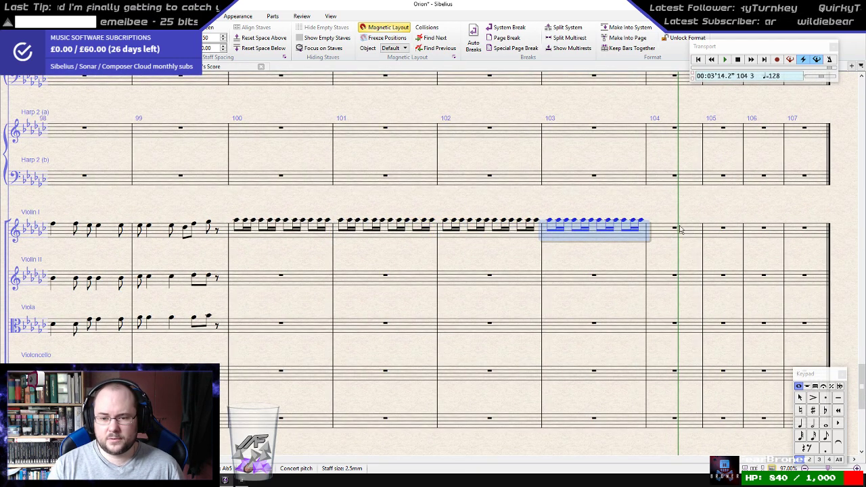
# - Enter a quarter-note G at the start of bar 104 in Violin I, checking it against the trumpet parts
pyautogui.press('Escape')
pyautogui.press('4')
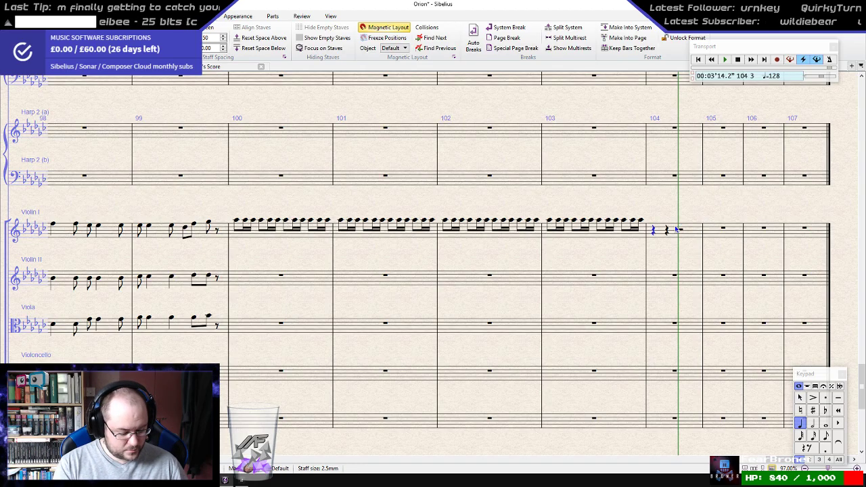
pyautogui.click(654, 225)
pyautogui.scroll(15, 699, 271)
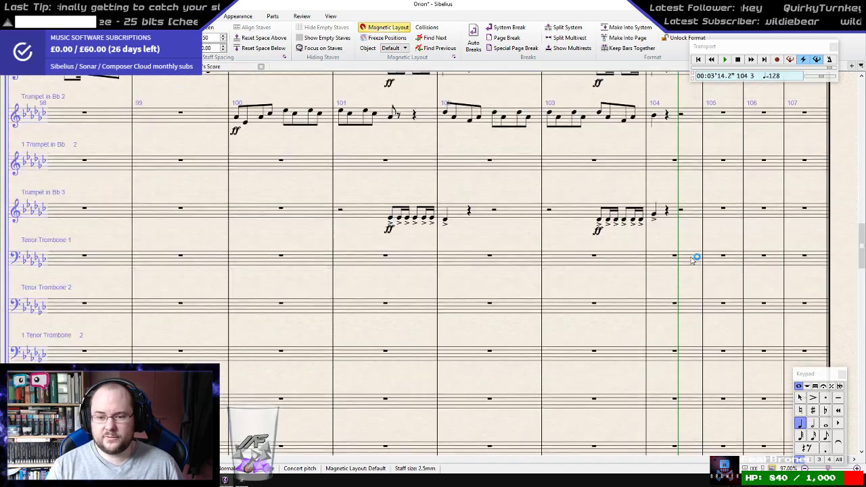
pyautogui.scroll(-10, 695, 259)
pyautogui.scroll(-5, 689, 258)
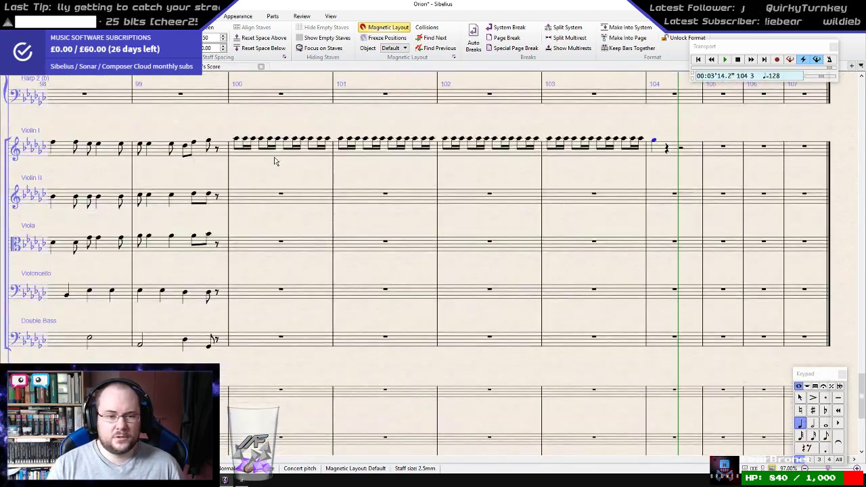
# - Copy bars 100–104 of Violin I into Violin II and lower the copy so that it starts on Eb5
pyautogui.click(284, 154)
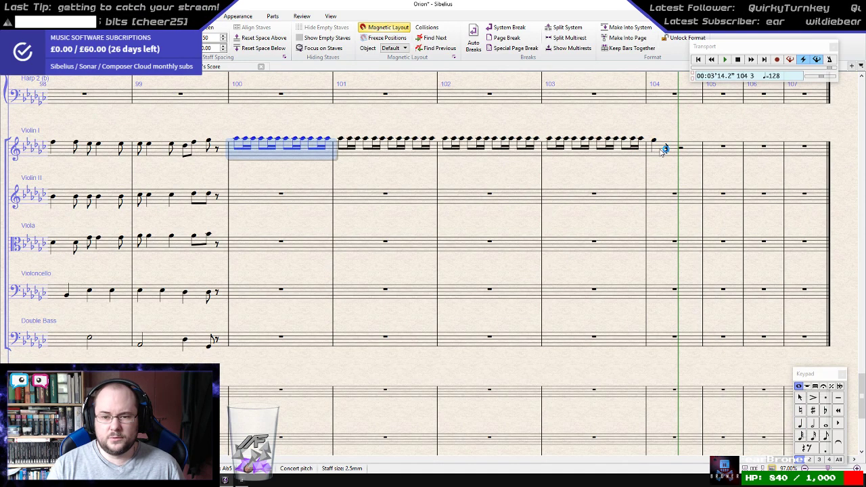
pyautogui.keyDown('shift'); pyautogui.click(664, 149); pyautogui.keyUp('shift')
pyautogui.keyDown('alt'); pyautogui.click(251, 198); pyautogui.keyUp('alt')
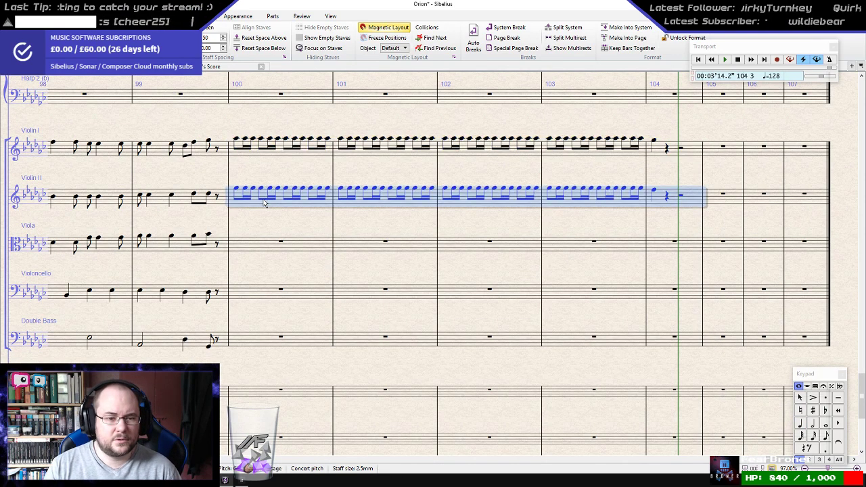
# - Lower every repeated note in bars 102 and 103 of Violin II by one step
pyautogui.click(447, 195)
pyautogui.press('Right')
pyautogui.press('Down')
pyautogui.press('Right')
pyautogui.press('Down')
pyautogui.press('Right')
pyautogui.press('Down')
pyautogui.press('Right')
pyautogui.press('Down')
pyautogui.press('Right')
pyautogui.press('Down')
pyautogui.press('Right')
pyautogui.press('Down')
pyautogui.press('Right')
pyautogui.press('Down')
pyautogui.press('Right')
pyautogui.press('Down')
pyautogui.press('Right')
pyautogui.press('Down')
pyautogui.press('Right')
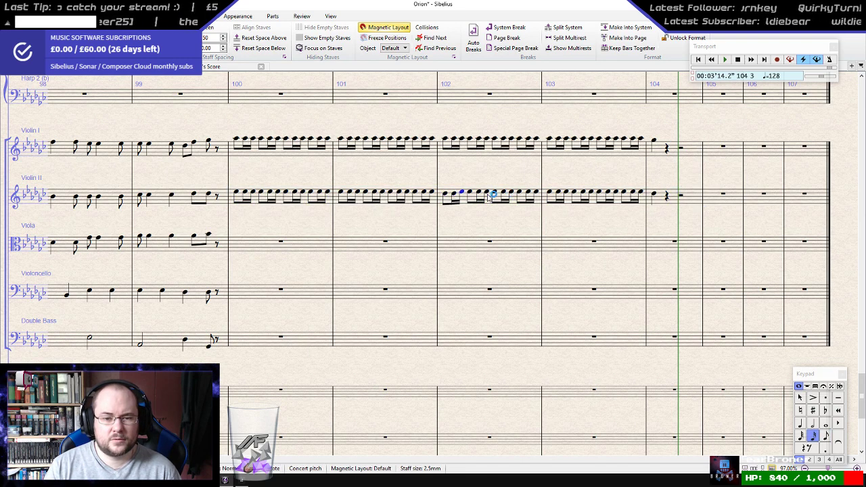
pyautogui.press('Down')
pyautogui.press('Right')
pyautogui.press('Down')
pyautogui.press('Right')
pyautogui.press('Down')
pyautogui.press('Right')
pyautogui.press('Down')
pyautogui.press('Right')
pyautogui.press('Down')
pyautogui.press('Right')
pyautogui.press('Down')
pyautogui.press('Right')
pyautogui.press('Down')
pyautogui.press('Right')
pyautogui.press('Down')
pyautogui.press('Right')
pyautogui.press('Down')
pyautogui.press('Right')
pyautogui.press('Down')
pyautogui.press('Right')
pyautogui.press('Down')
pyautogui.press('Right')
pyautogui.press('Down')
pyautogui.press('Right')
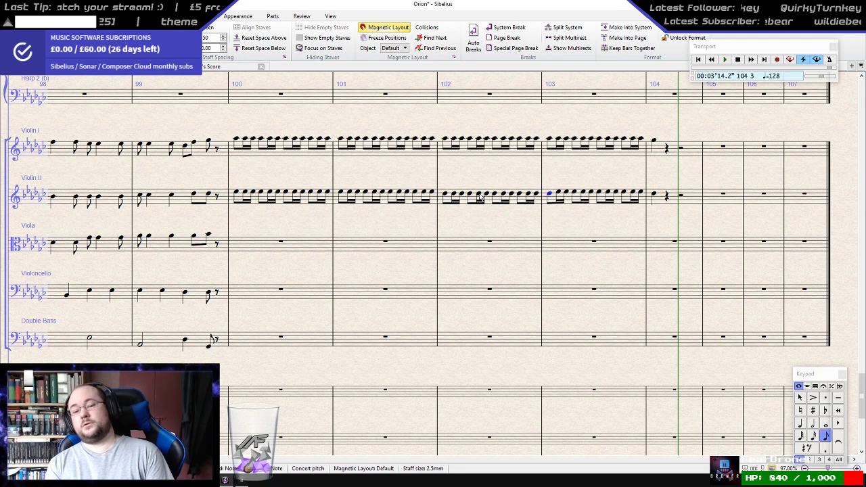
pyautogui.press('Down')
pyautogui.press('Right')
pyautogui.press('Down')
pyautogui.press('Right')
pyautogui.press('Down')
pyautogui.press('Right')
pyautogui.press('Down')
pyautogui.press('Right')
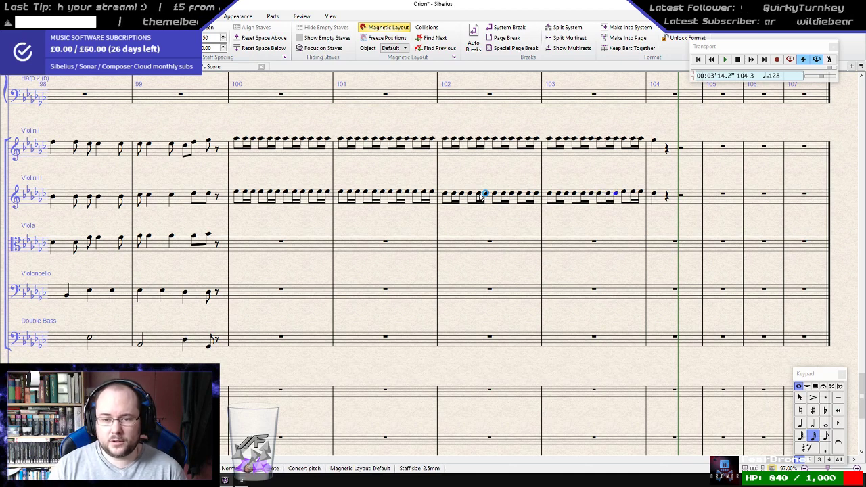
pyautogui.press('Down')
pyautogui.press('Right')
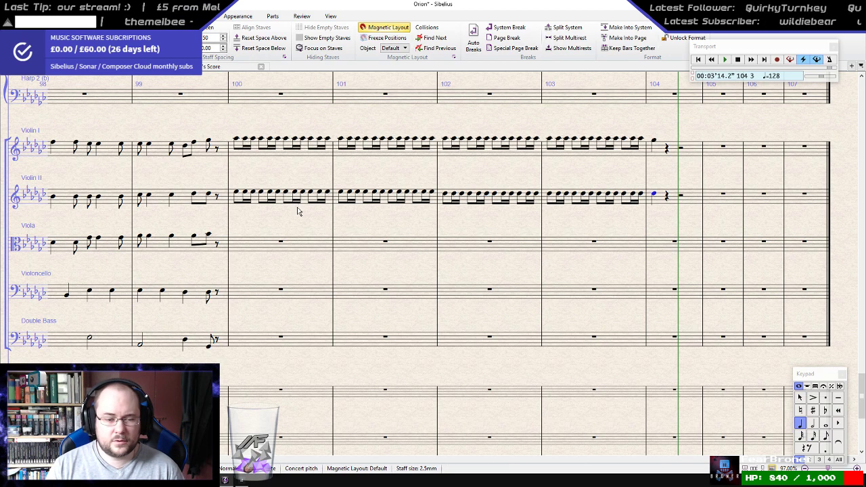
# - Copy bars 100–104 of Violin II into Viola and lower the copy so that it starts on Cb5
pyautogui.click(255, 203)
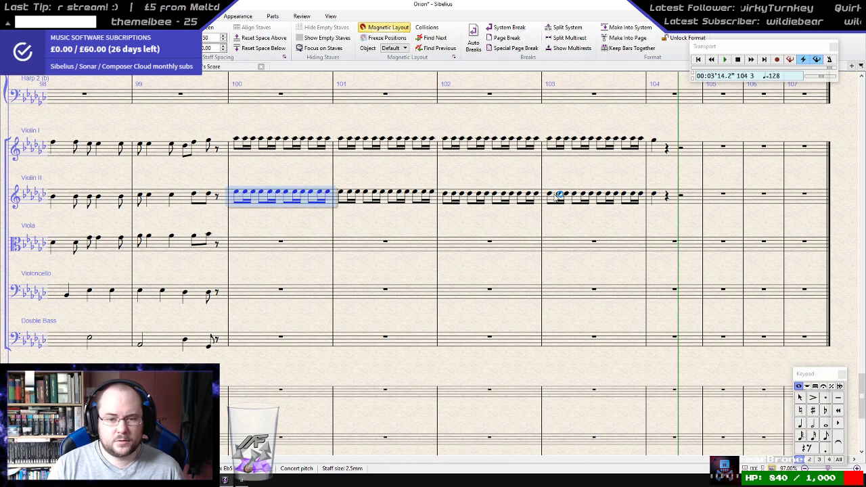
pyautogui.keyDown('shift'); pyautogui.click(665, 196); pyautogui.keyUp('shift')
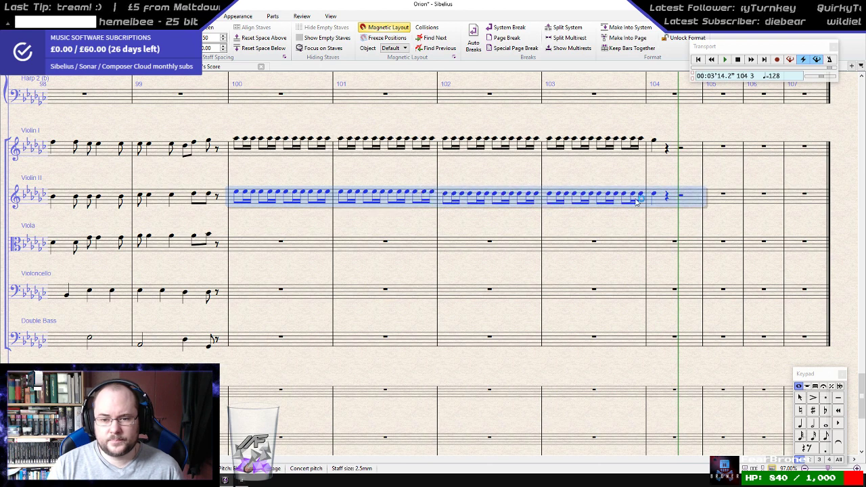
pyautogui.keyDown('alt'); pyautogui.click(256, 249); pyautogui.keyUp('alt')
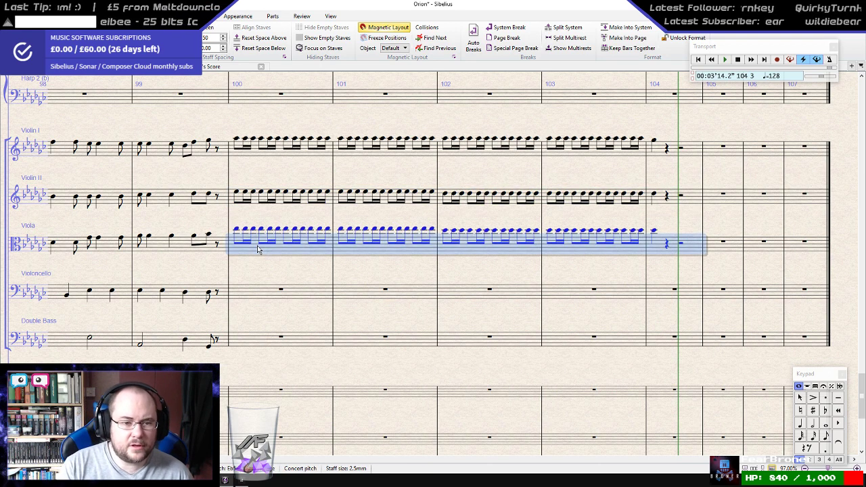
pyautogui.press('Down')
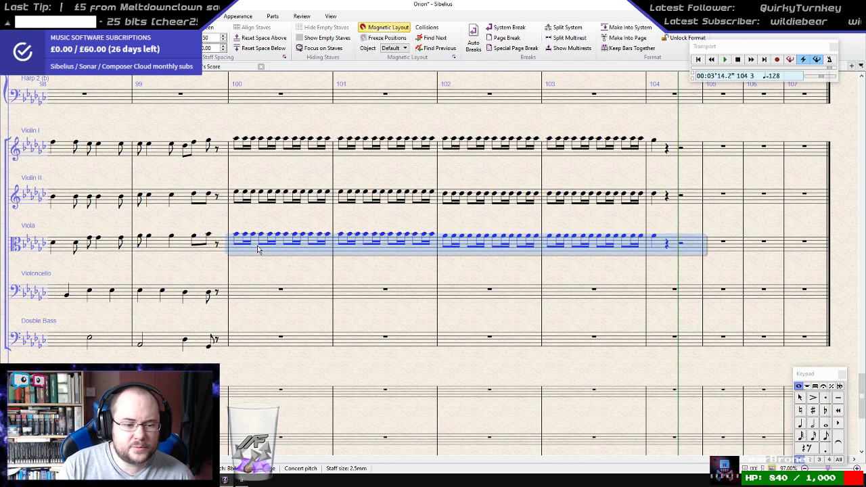
pyautogui.press('Down')
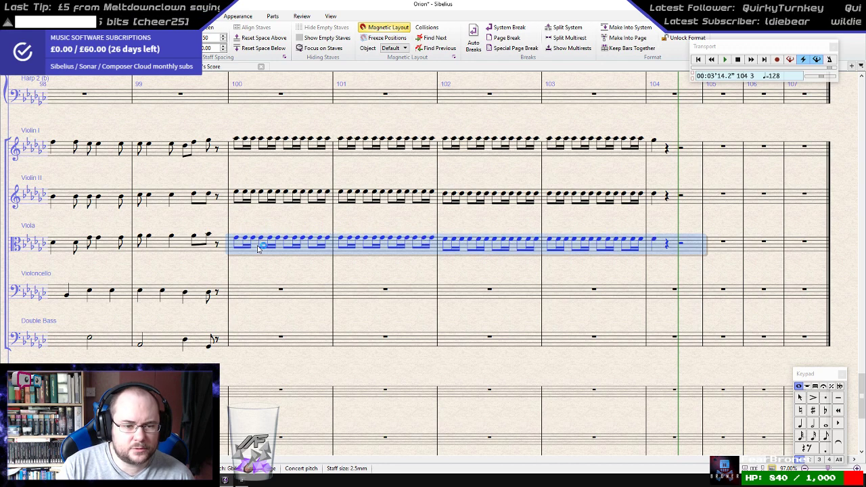
pyautogui.press('Up')
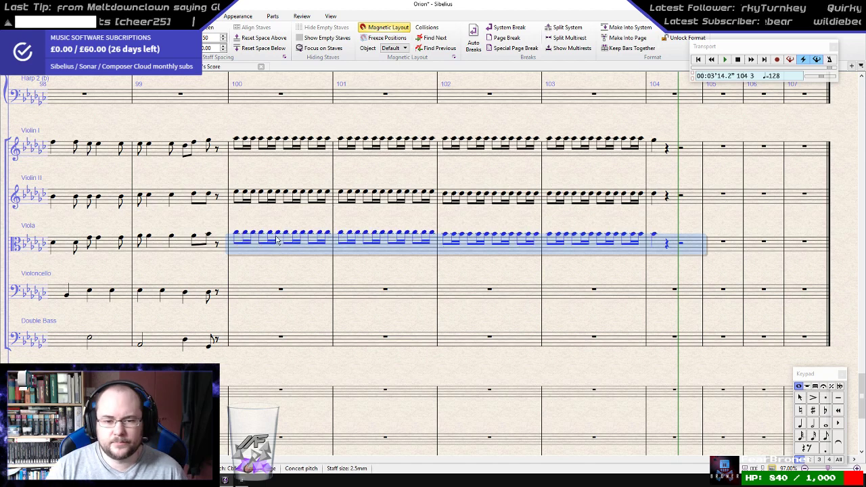
# - Lower the repeated Viola notes in bars 102 and 103 and the quarter note that opens bar 104
pyautogui.click(458, 260)
pyautogui.click(446, 237)
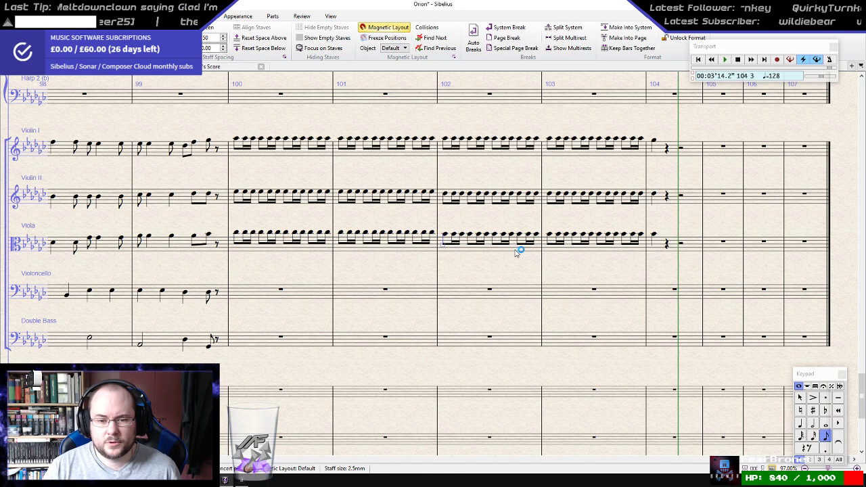
pyautogui.keyDown('shift'); pyautogui.click(569, 253); pyautogui.keyUp('shift')
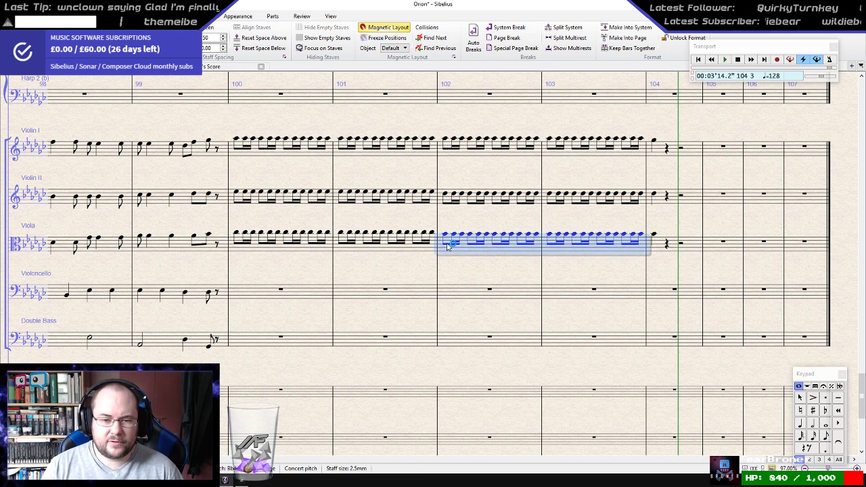
pyautogui.press('Down')
pyautogui.press('Down')
pyautogui.press('Down')
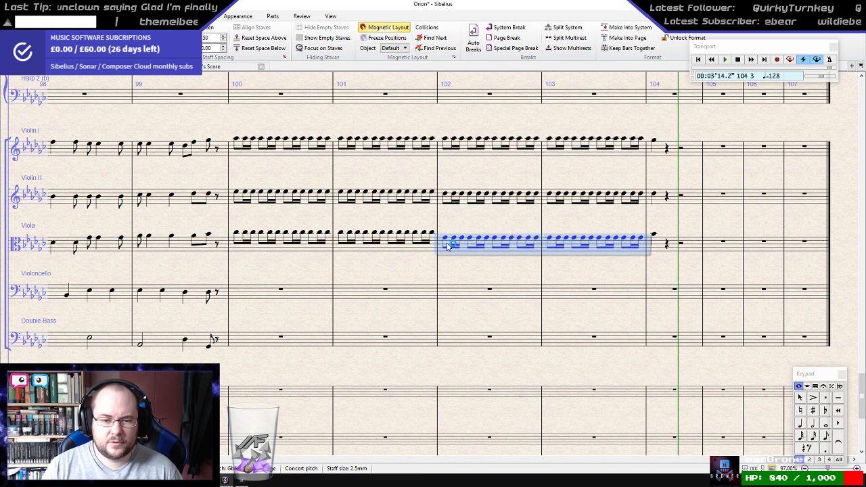
pyautogui.click(654, 235)
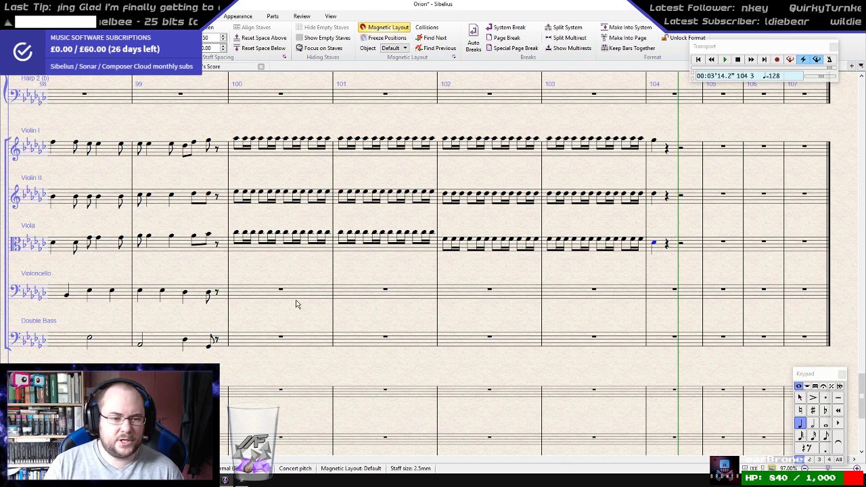
# - Copy bars 100–104 of Horn in F 4 into Violoncello and Double Bass, lowering the Double Bass copy an octave
pyautogui.click(283, 339)
pyautogui.scroll(10, 284, 340)
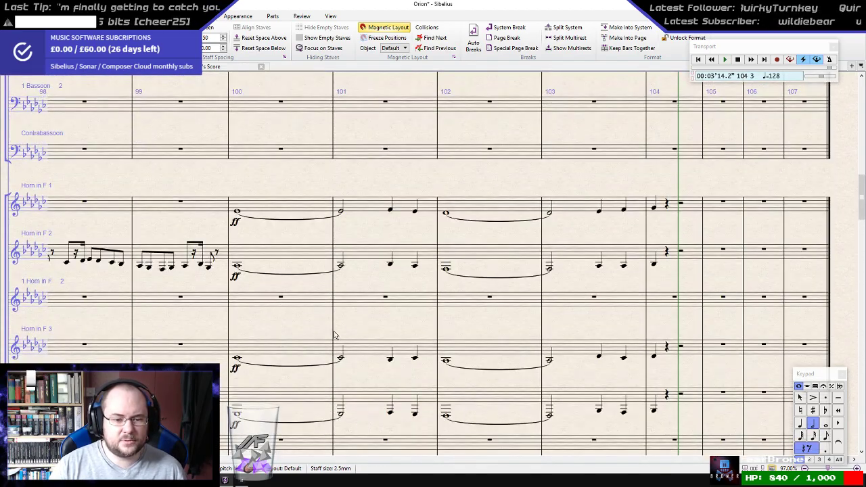
pyautogui.scroll(-3, 318, 305)
pyautogui.click(303, 311)
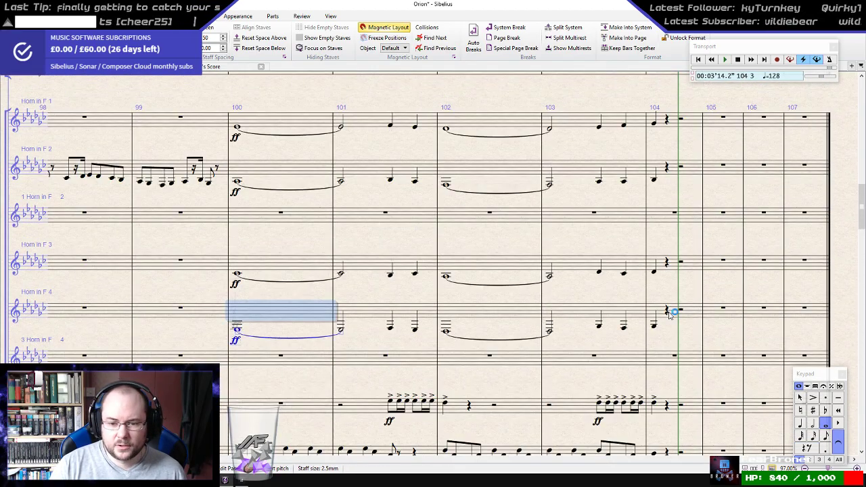
pyautogui.keyDown('shift'); pyautogui.click(654, 312); pyautogui.keyUp('shift')
pyautogui.scroll(-10, 266, 311)
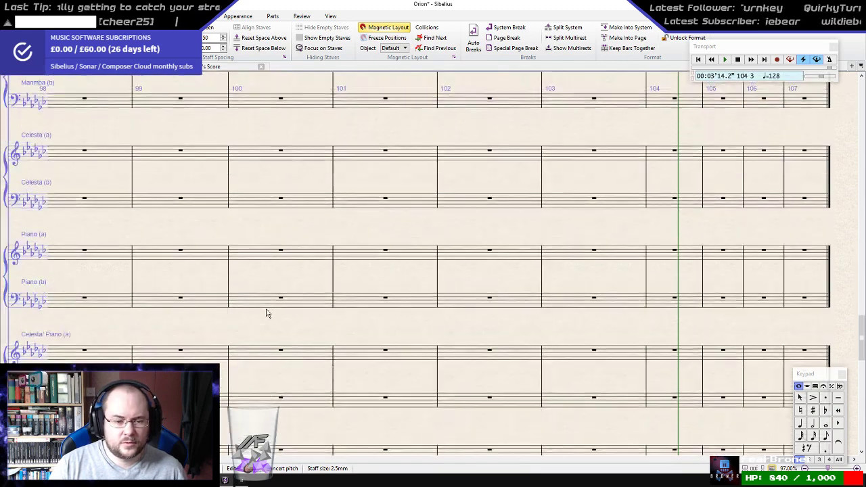
pyautogui.keyDown('alt'); pyautogui.click(242, 213); pyautogui.keyUp('alt')
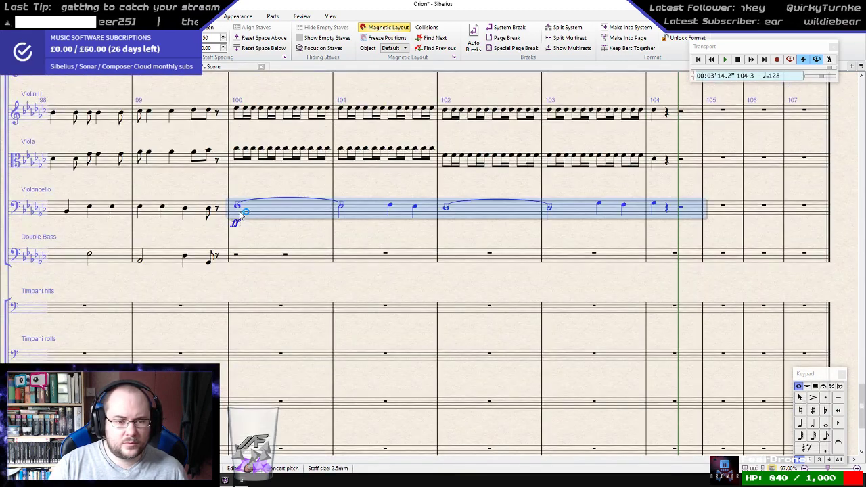
pyautogui.keyDown('alt'); pyautogui.click(252, 261); pyautogui.keyUp('alt')
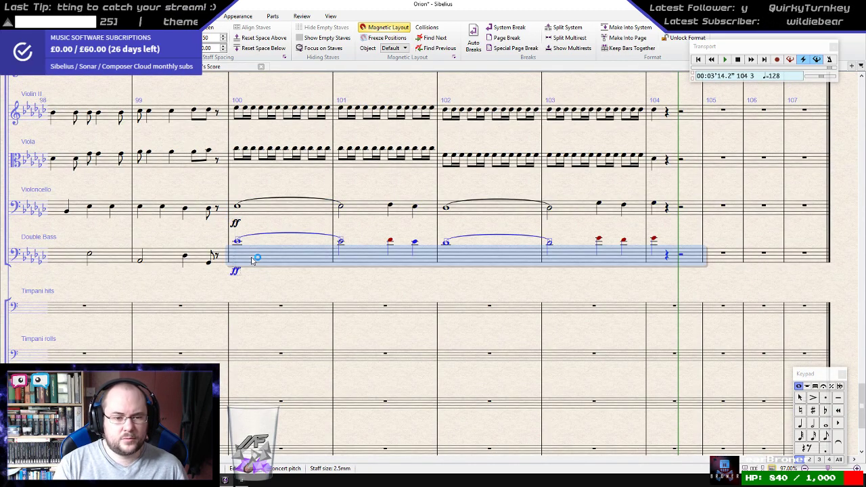
# - Play back the score from bar 100 through bar 104 to hear the new string parts
pyautogui.click(238, 207)
pyautogui.press('p')
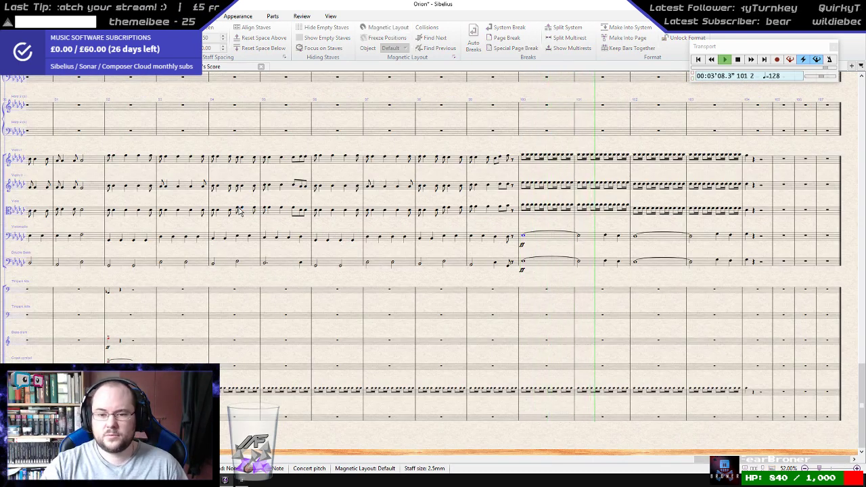
pyautogui.click(238, 209)
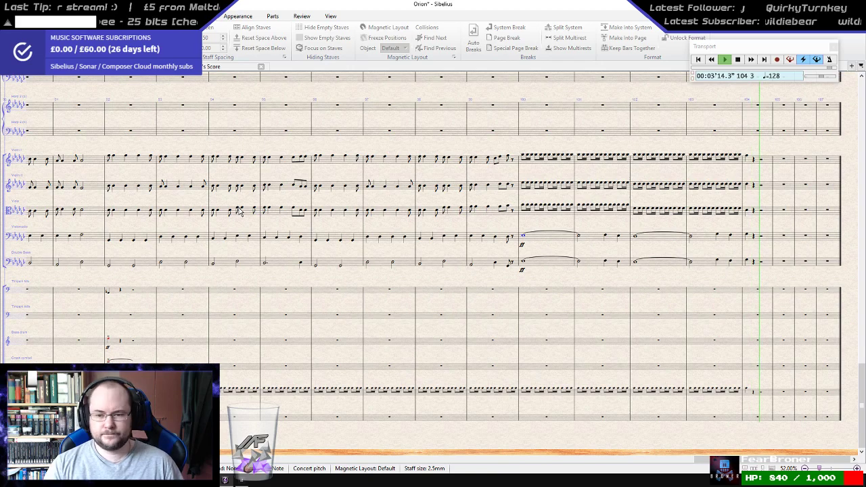
pyautogui.press('space')
# - Examine the woodwind, brass and string staves around bars 100–104 for parts that are still empty
pyautogui.scroll(15, 426, 246)
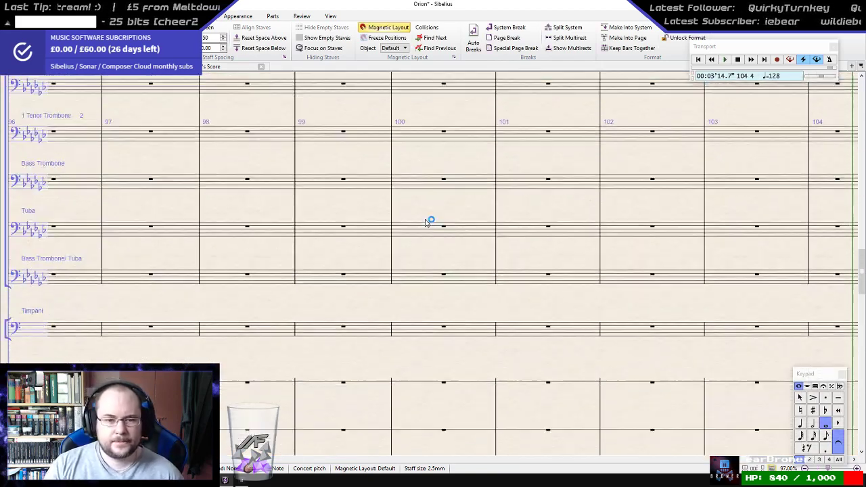
pyautogui.scroll(10, 428, 223)
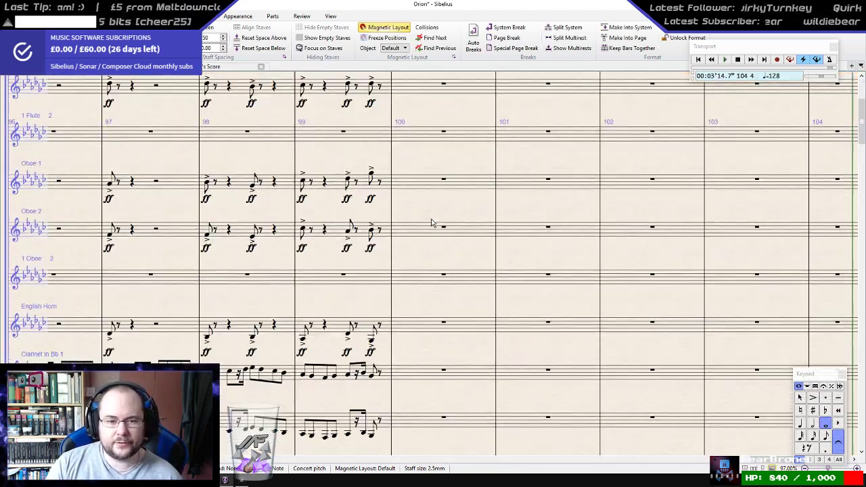
pyautogui.scroll(3, 431, 223)
pyautogui.moveTo(432, 200); pyautogui.dragTo(377, 226)
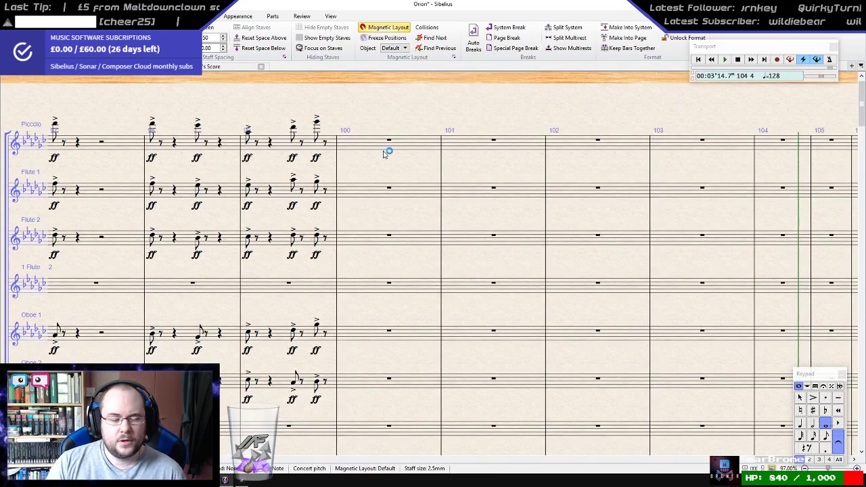
pyautogui.scroll(-5, 390, 160)
pyautogui.scroll(-3, 406, 164)
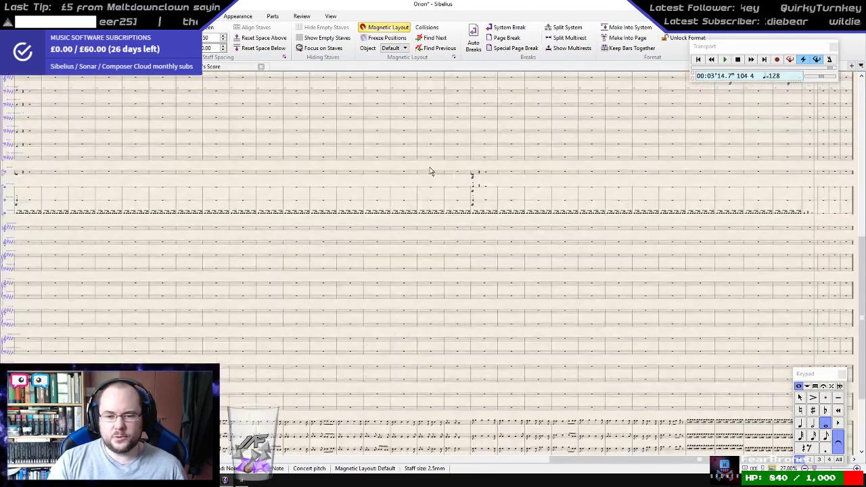
pyautogui.scroll(2, 607, 189)
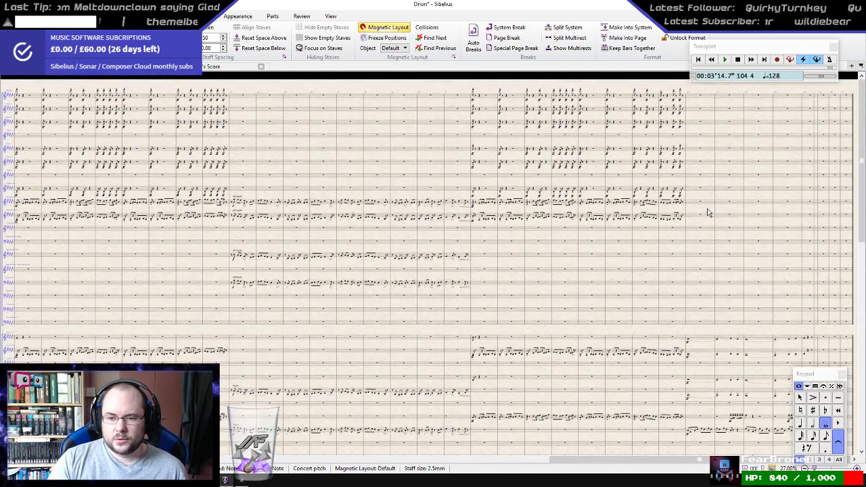
pyautogui.moveTo(687, 203); pyautogui.dragTo(436, 231)
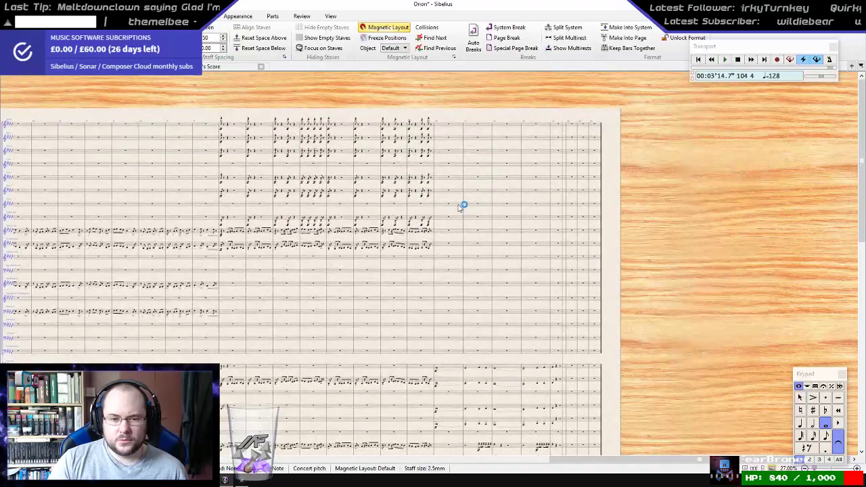
pyautogui.scroll(-6, 460, 208)
pyautogui.scroll(1, 460, 207)
pyautogui.scroll(10, 331, 144)
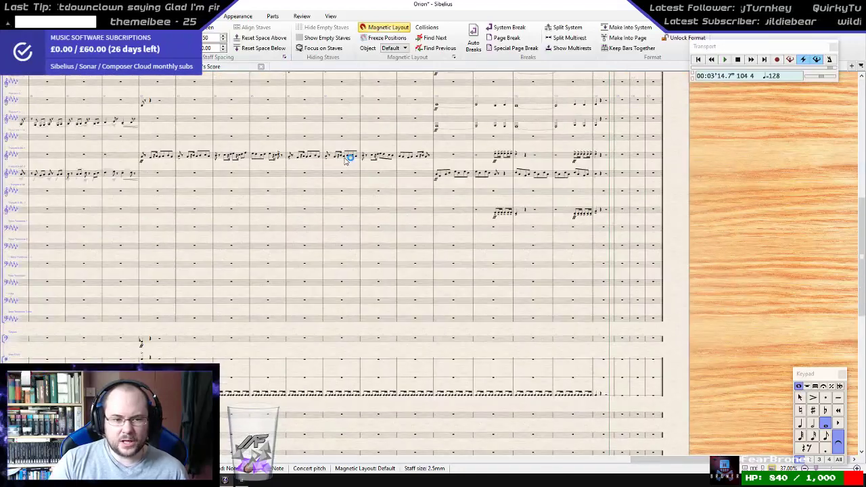
pyautogui.scroll(3, 416, 173)
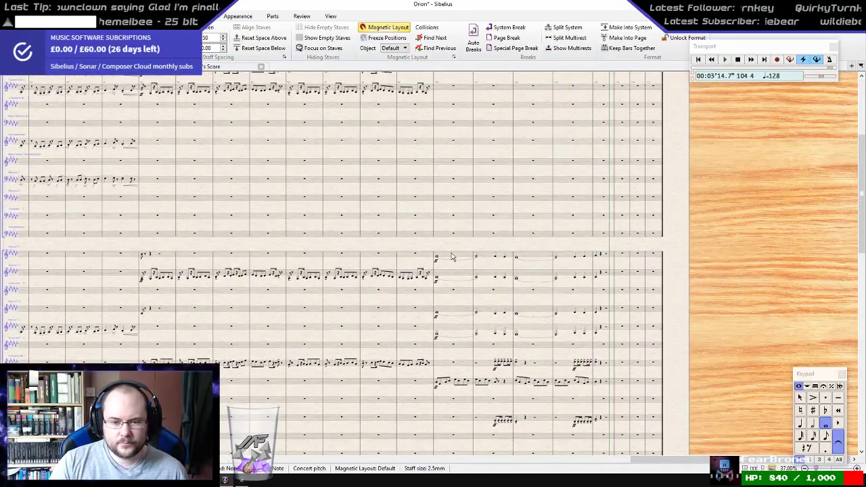
# - Focus the score on the horn, Piccolo, Flute, Oboe, English Horn and Clarinet staves, with bars 100–104 selected as the passage
pyautogui.click(452, 256)
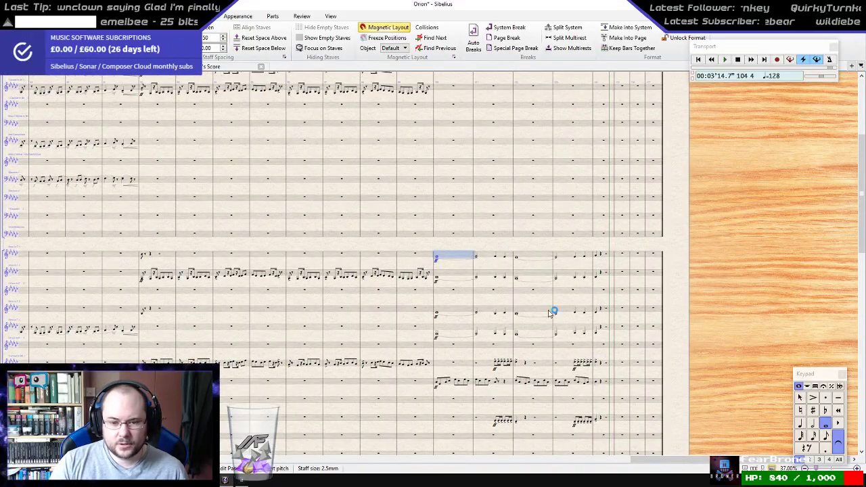
pyautogui.keyDown('shift'); pyautogui.click(609, 330); pyautogui.keyUp('shift')
pyautogui.scroll(5, 609, 330)
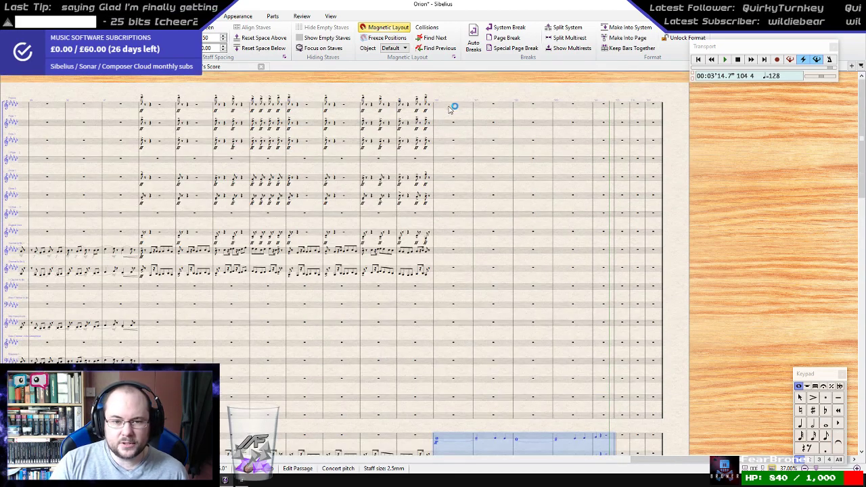
pyautogui.moveTo(450, 106); pyautogui.dragTo(447, 172)
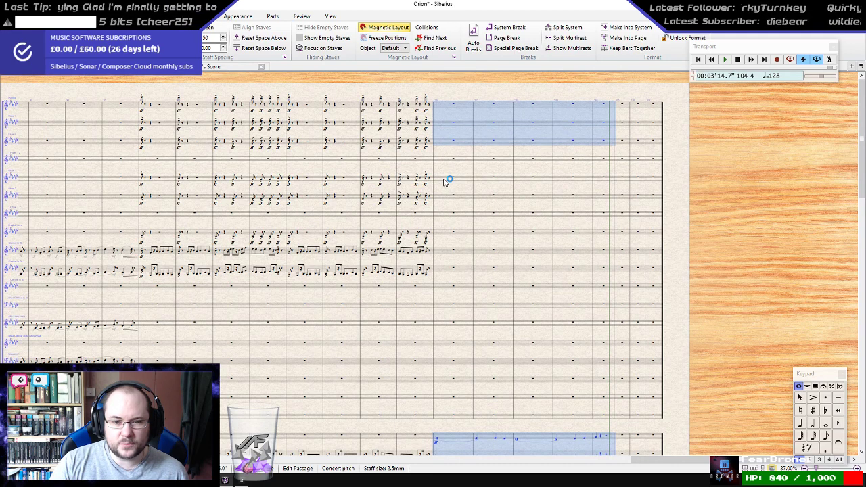
pyautogui.keyDown('ctrl'); pyautogui.click(446, 179); pyautogui.keyUp('ctrl')
pyautogui.keyDown('ctrl'); pyautogui.click(446, 197); pyautogui.keyUp('ctrl')
pyautogui.keyDown('ctrl'); pyautogui.click(447, 233); pyautogui.keyUp('ctrl')
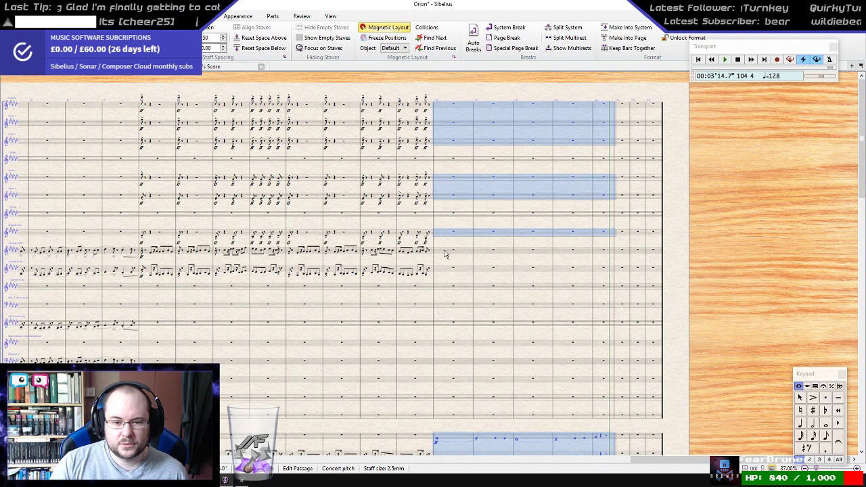
pyautogui.keyDown('ctrl'); pyautogui.click(447, 252); pyautogui.keyUp('ctrl')
pyautogui.keyDown('ctrl'); pyautogui.click(445, 271); pyautogui.keyUp('ctrl')
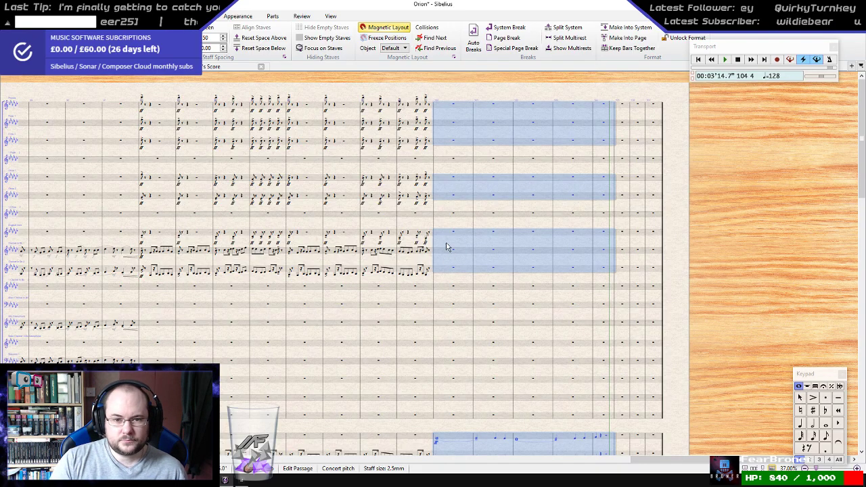
pyautogui.click(320, 48)
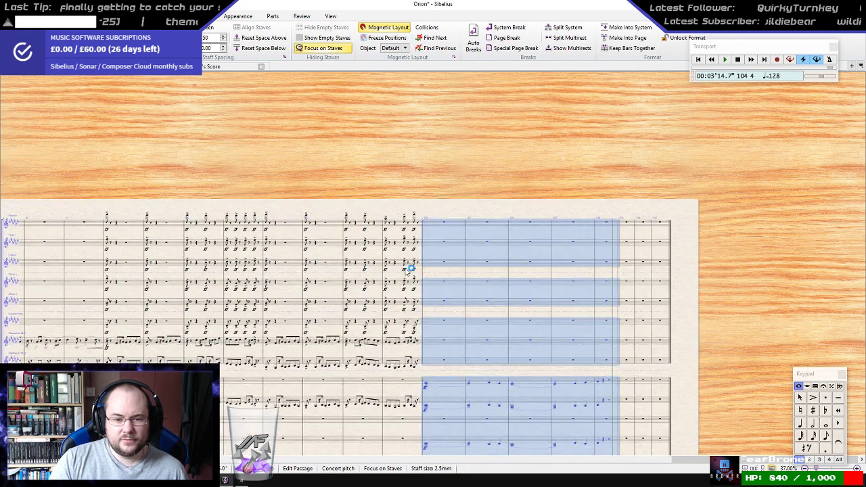
pyautogui.scroll(3, 406, 267)
pyautogui.scroll(-1, 407, 267)
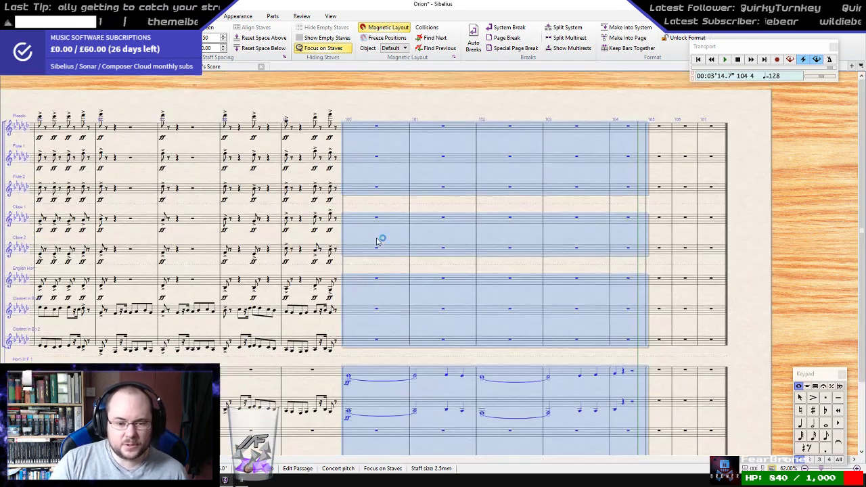
# - Enter A-flat eighth notes on beats 1 and 3 of Piccolo bar 100, with rests between them
pyautogui.click(378, 131)
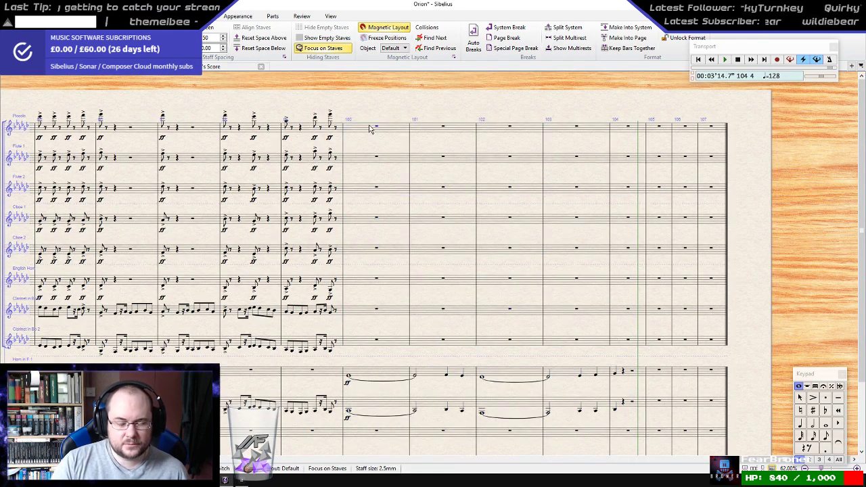
pyautogui.press('3')
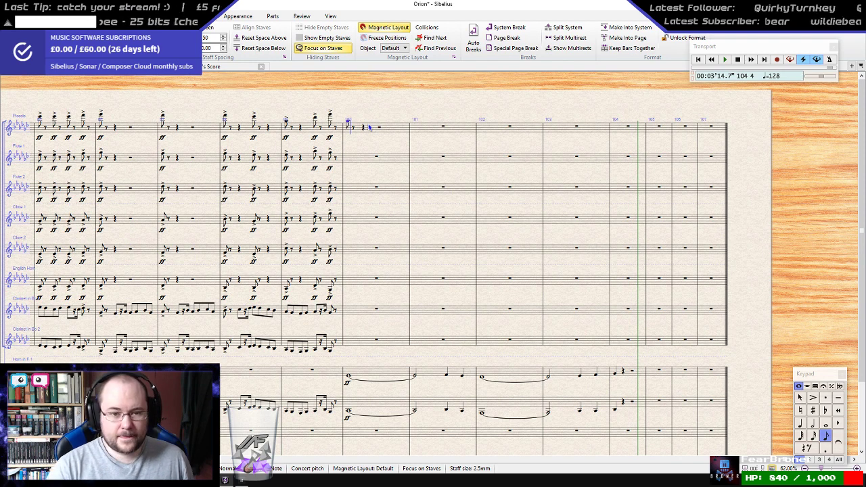
pyautogui.press('Right')
pyautogui.press('Left')
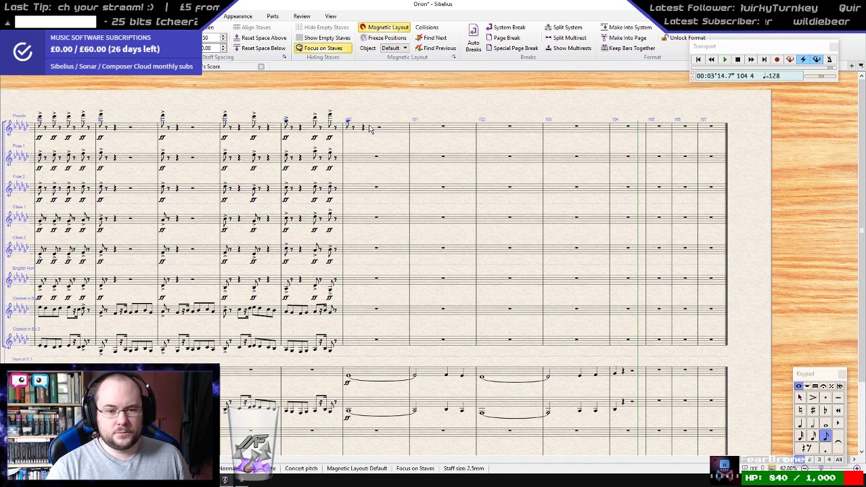
pyautogui.press('Right')
pyautogui.press('Right')
pyautogui.press('Right')
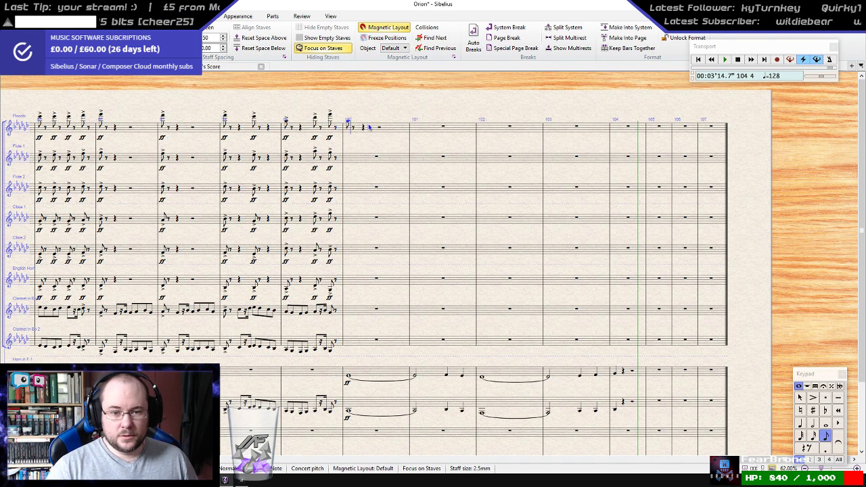
pyautogui.press('4')
pyautogui.press('a')
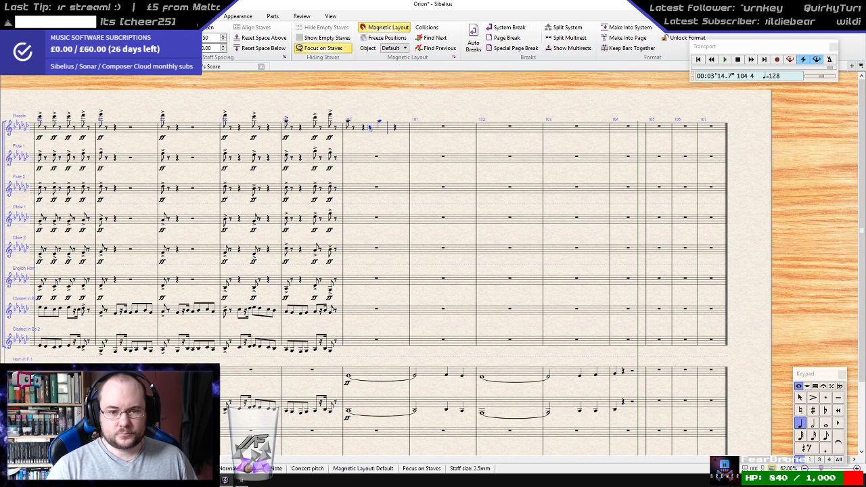
pyautogui.press('3')
pyautogui.press('Right')
pyautogui.press('Right')
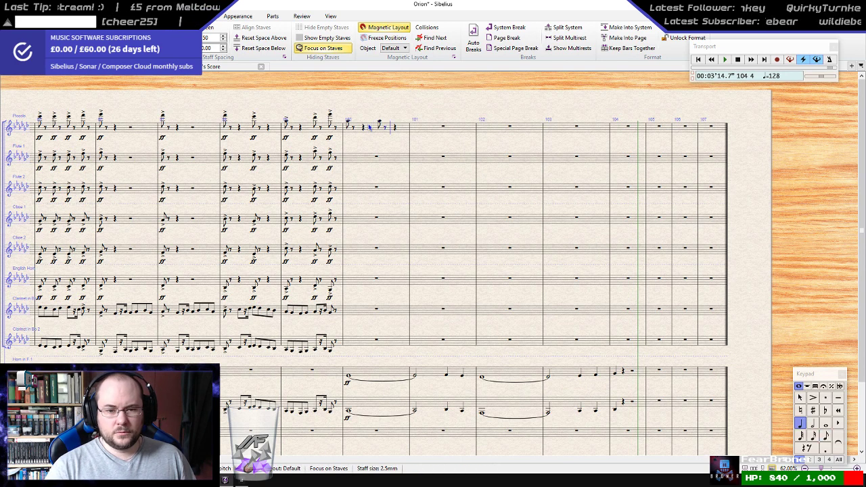
# - Fill Piccolo bar 101 with A-flat eighth notes on all four beats, each followed by an eighth rest
pyautogui.press('a')
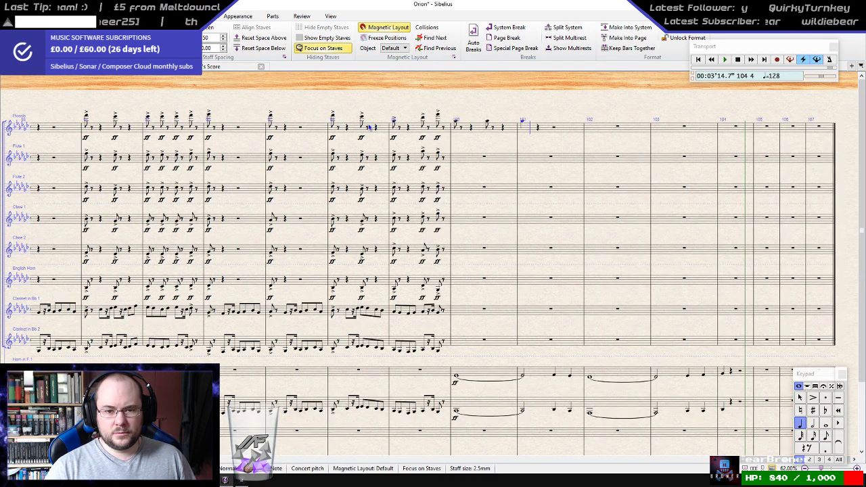
pyautogui.press('3')
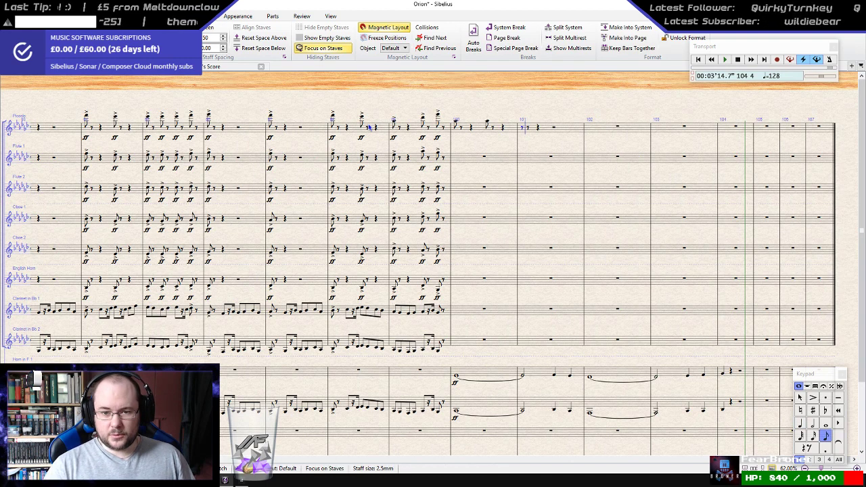
pyautogui.press('a')
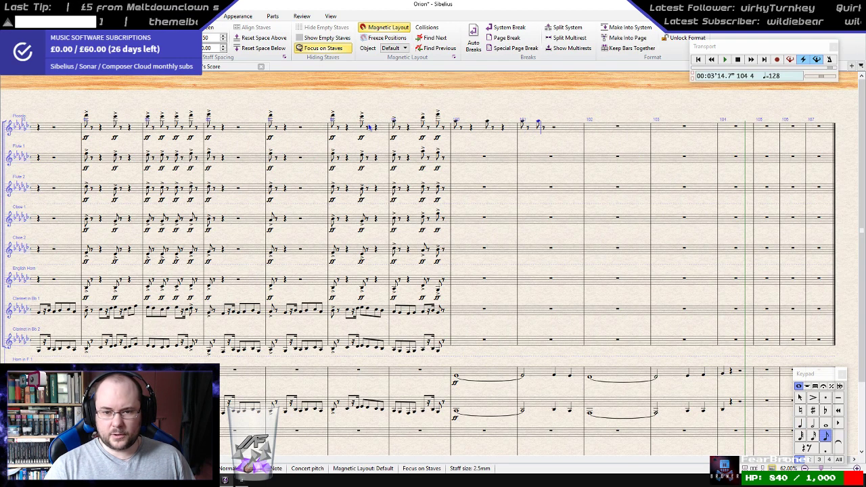
pyautogui.press('a')
pyautogui.press('a')
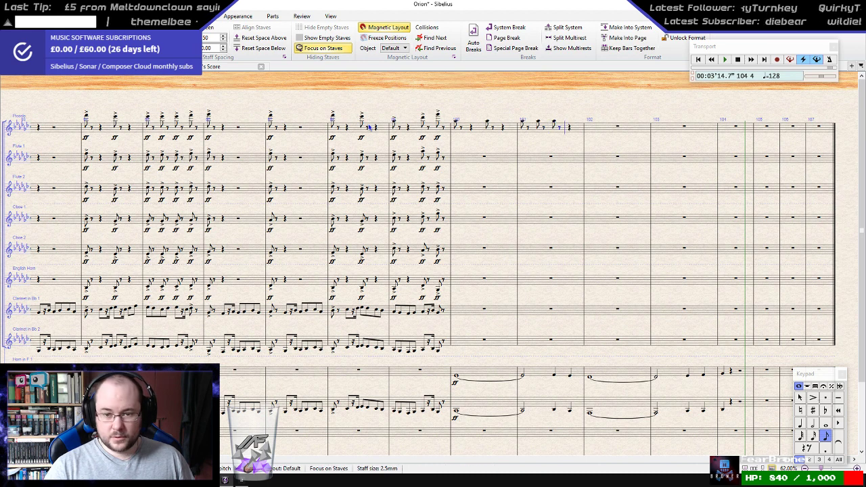
# - Enter higher eighth notes on beats 1 and 3 of Piccolo bar 102, separated by rests
pyautogui.press('a')
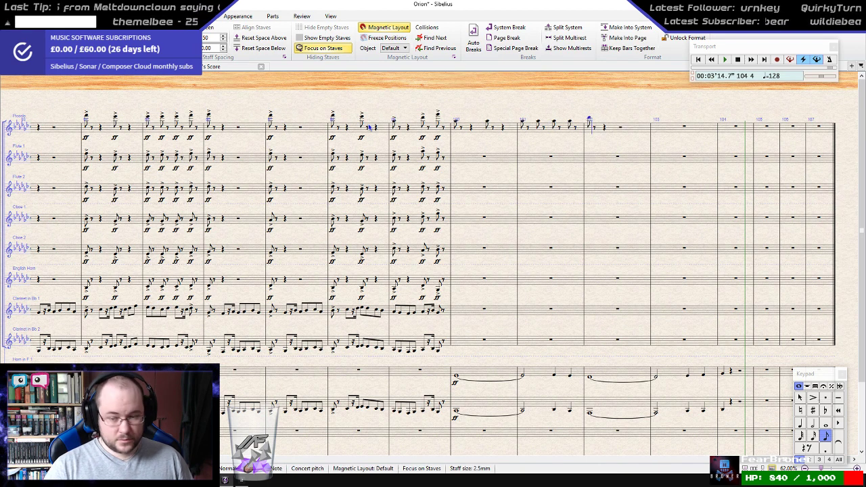
pyautogui.press('a')
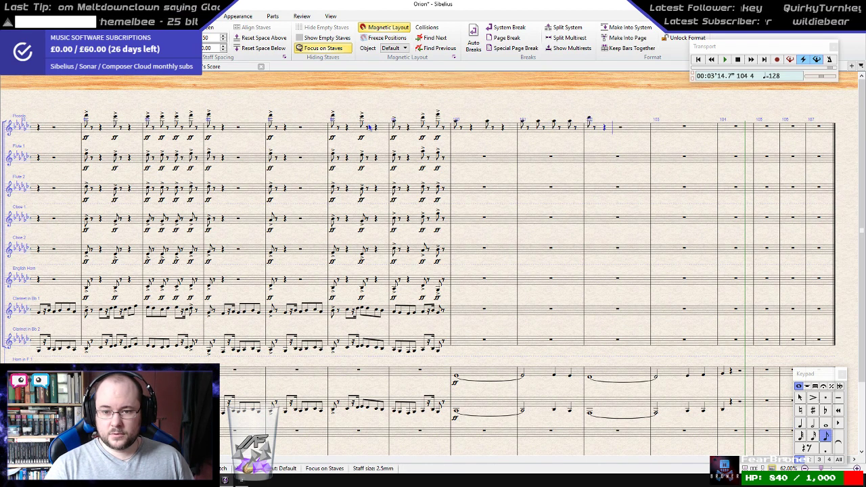
pyautogui.press('a')
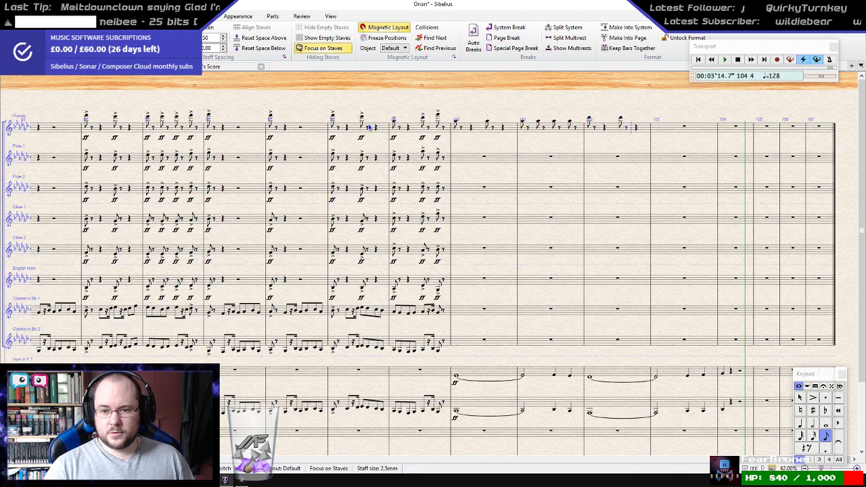
pyautogui.press('4')
pyautogui.press('3')
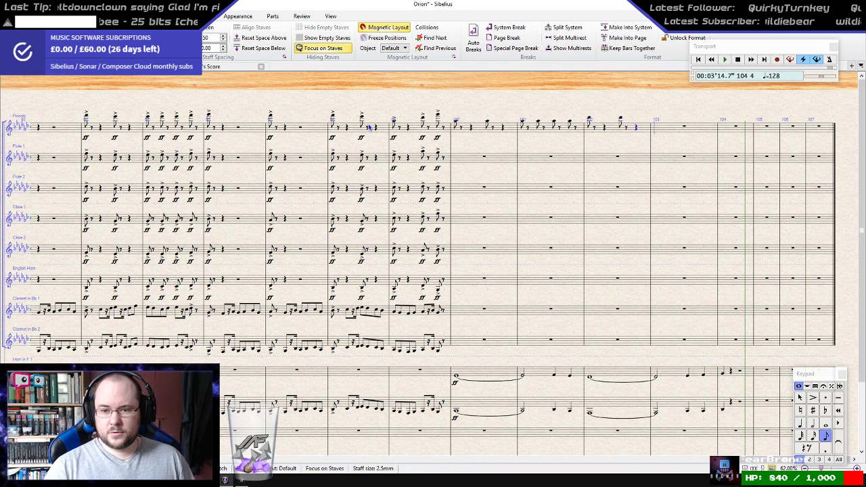
# - Repeat the bar 102 pitch as eighth notes on all four beats of Piccolo bar 103, and open bar 104 with a higher eighth note
pyautogui.press('a')
pyautogui.press('a')
pyautogui.press('a')
pyautogui.press('0')
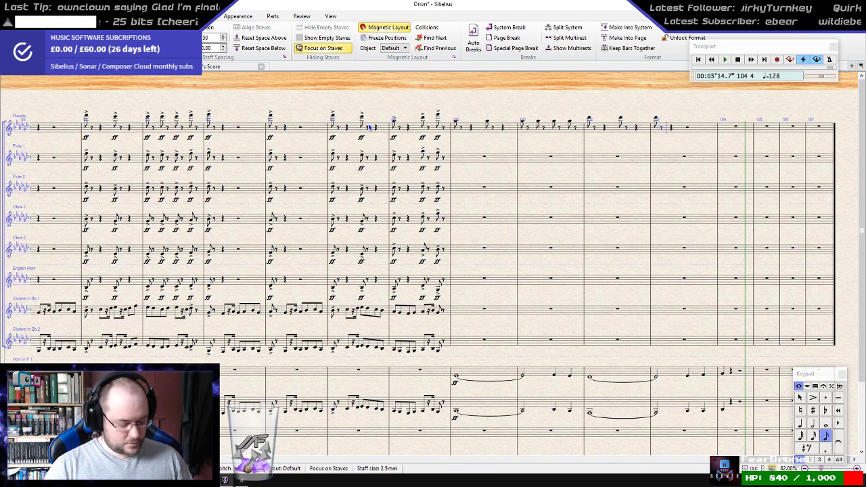
pyautogui.press('a')
pyautogui.press('a')
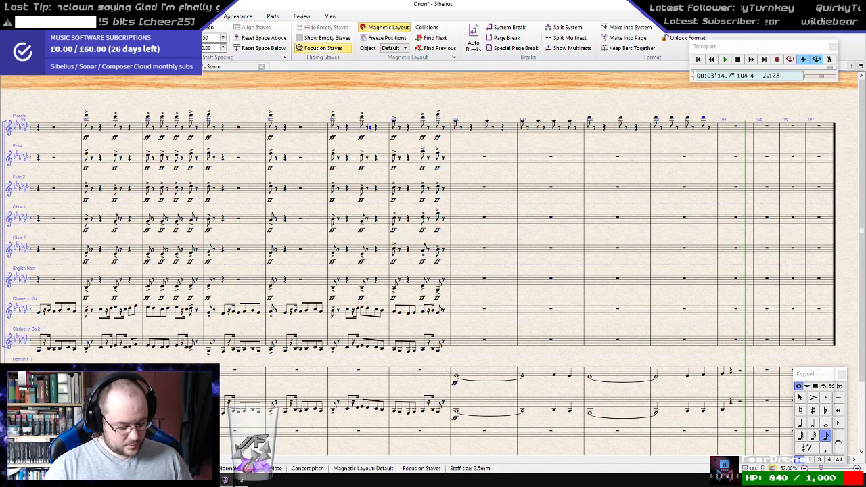
pyautogui.press('a')
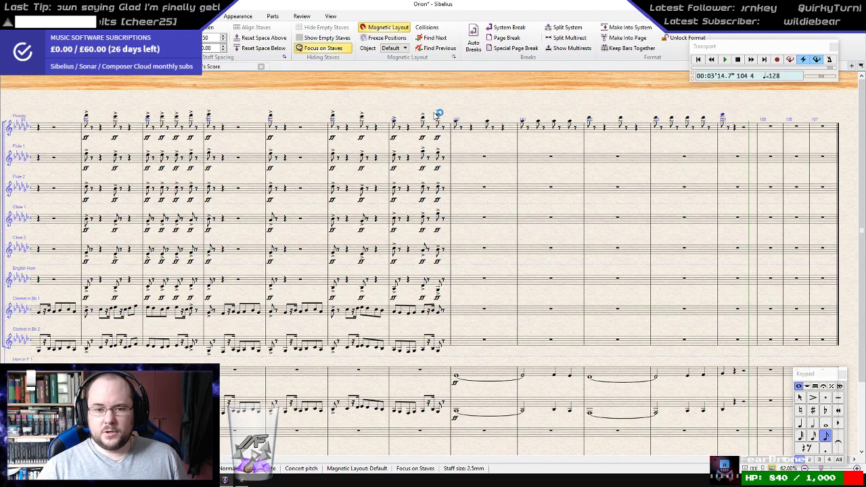
# - Copy Piccolo bars 100–104 into Flute 1 and Flute 2, lowering the Flute 2 line to start on E-flat and its bar 104 note further
pyautogui.moveTo(485, 103); pyautogui.dragTo(381, 121)
pyautogui.scroll(3, 383, 187)
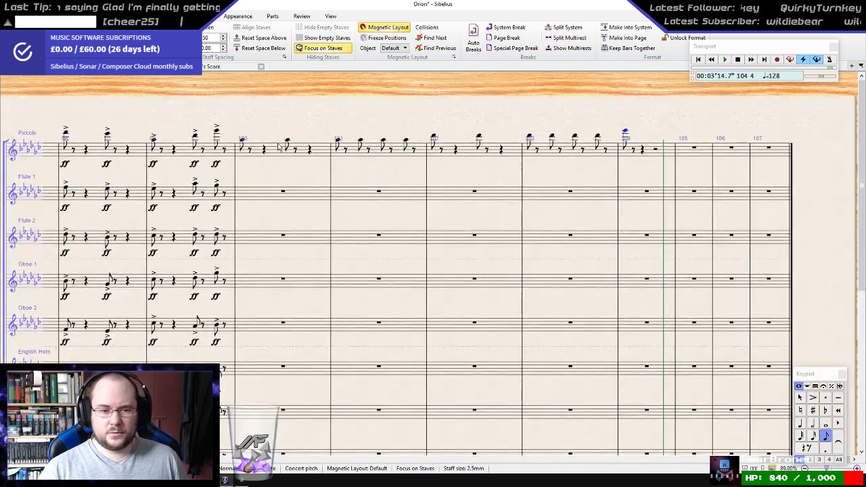
pyautogui.click(278, 147)
pyautogui.keyDown('shift'); pyautogui.click(656, 150); pyautogui.keyUp('shift')
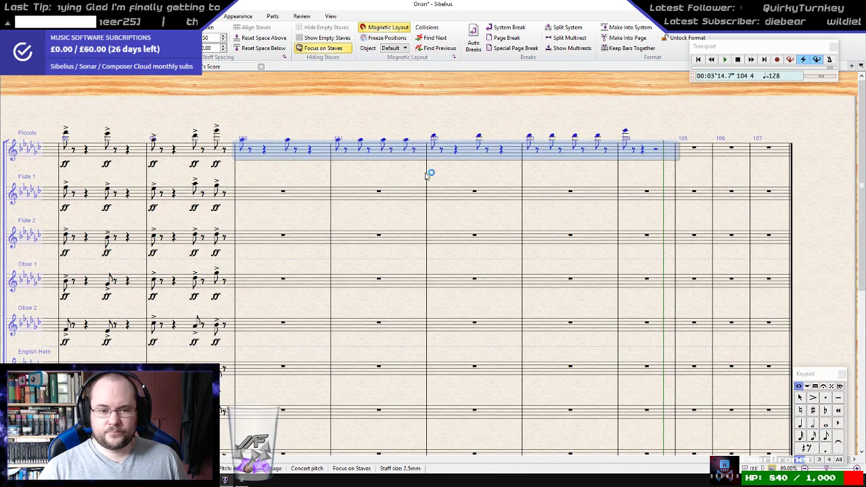
pyautogui.keyDown('alt'); pyautogui.click(249, 199); pyautogui.keyUp('alt')
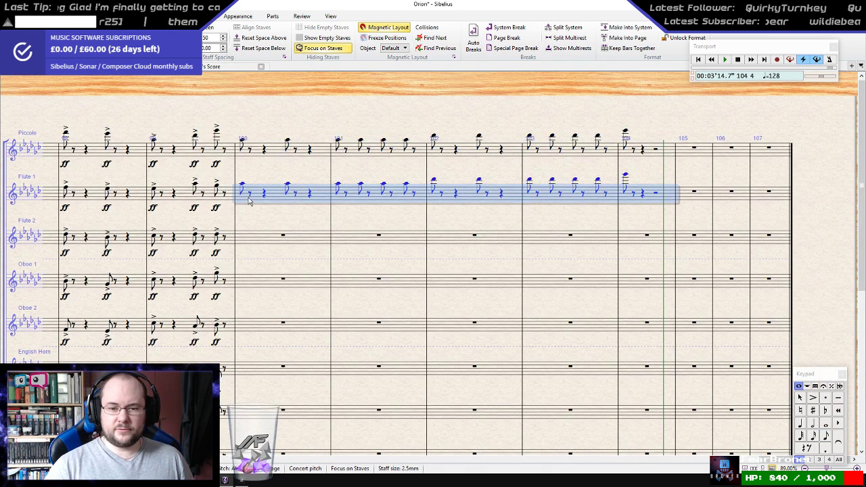
pyautogui.keyDown('alt'); pyautogui.click(245, 239); pyautogui.keyUp('alt')
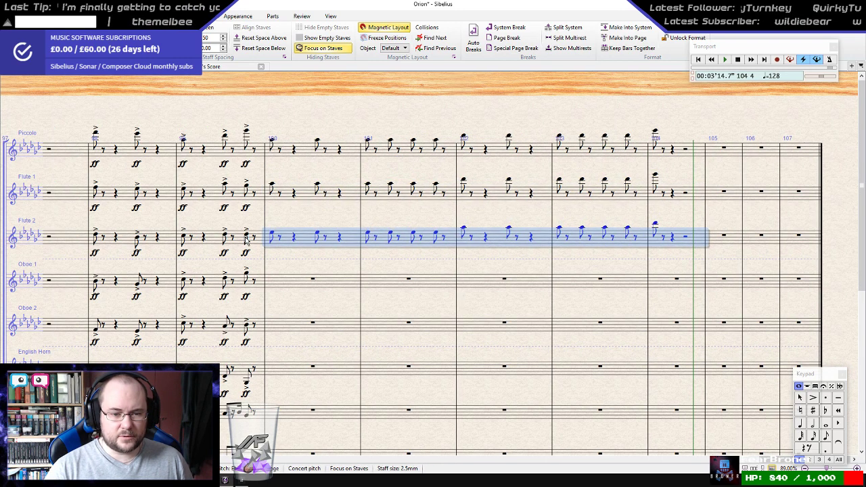
pyautogui.click(464, 231)
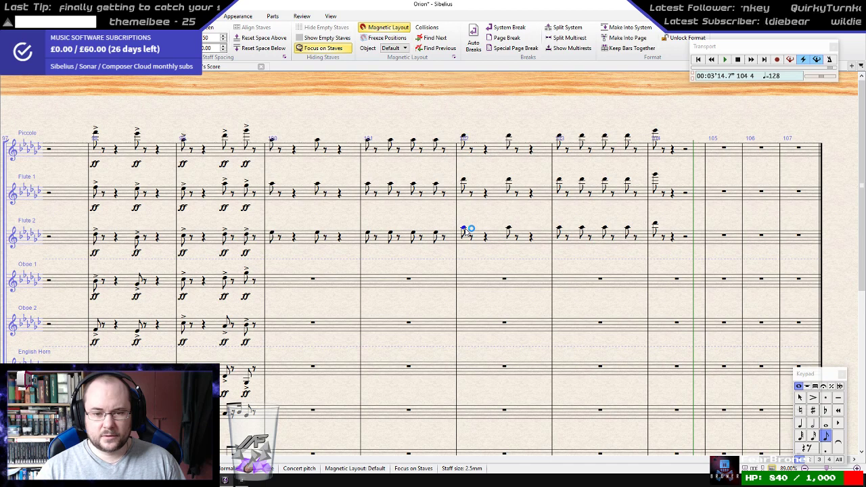
pyautogui.click(654, 230)
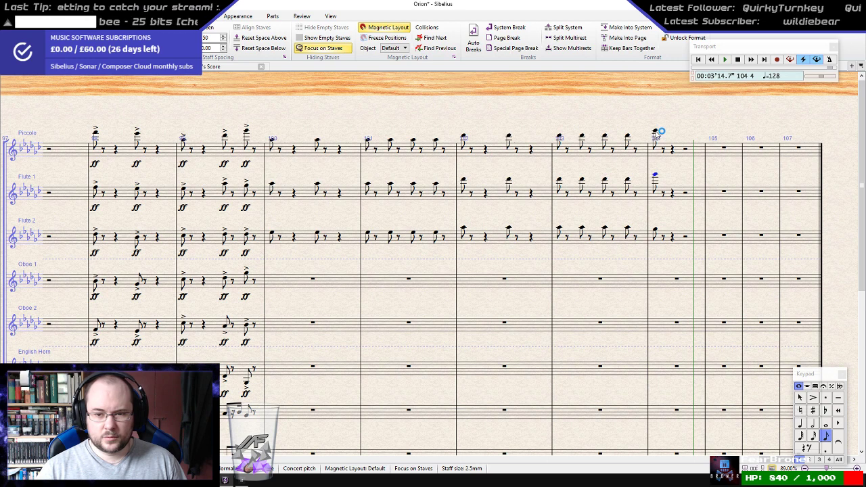
# - Copy bars 100–104 of Flute 1 and Flute 2 into Oboe 1 and Oboe 2
pyautogui.click(304, 221)
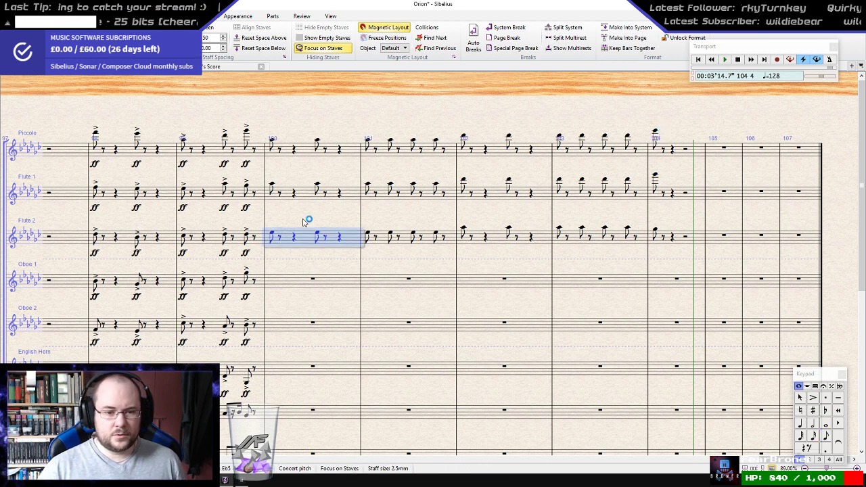
pyautogui.keyDown('shift'); pyautogui.click(306, 193); pyautogui.keyUp('shift')
pyautogui.click(681, 190)
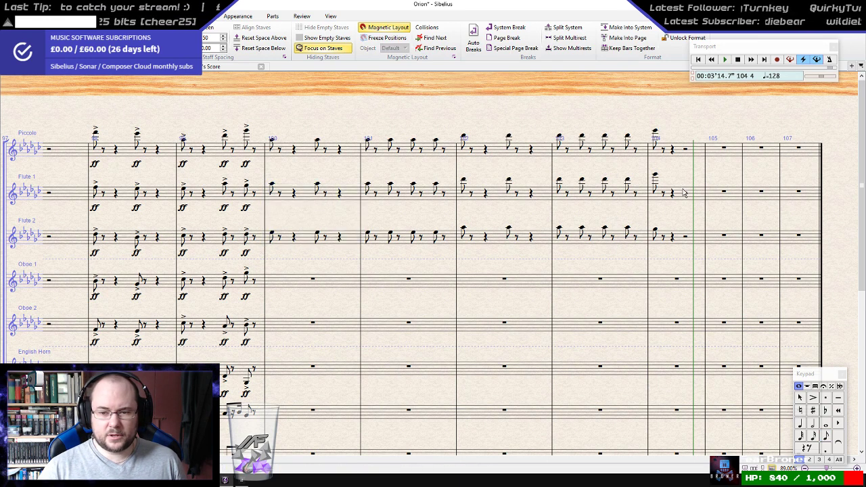
pyautogui.keyDown('shift'); pyautogui.click(305, 236); pyautogui.keyUp('shift')
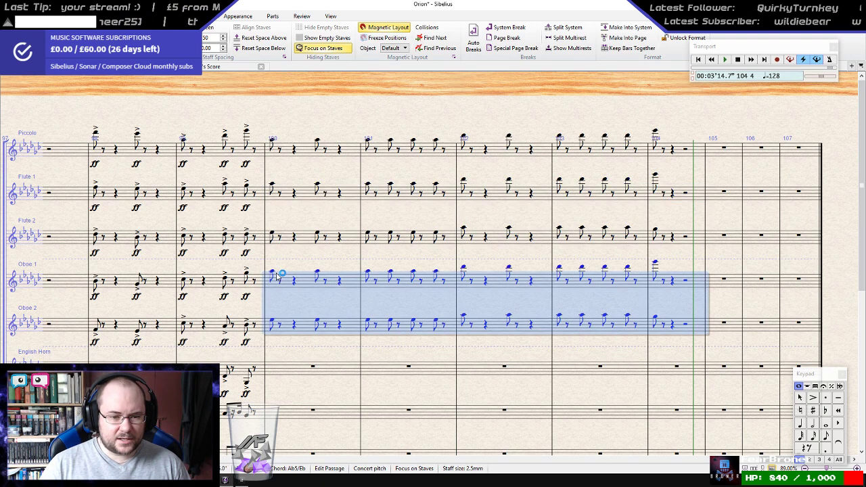
# - Raise the second eighth note of Oboe 2 bar 100 by a step
pyautogui.click(275, 326)
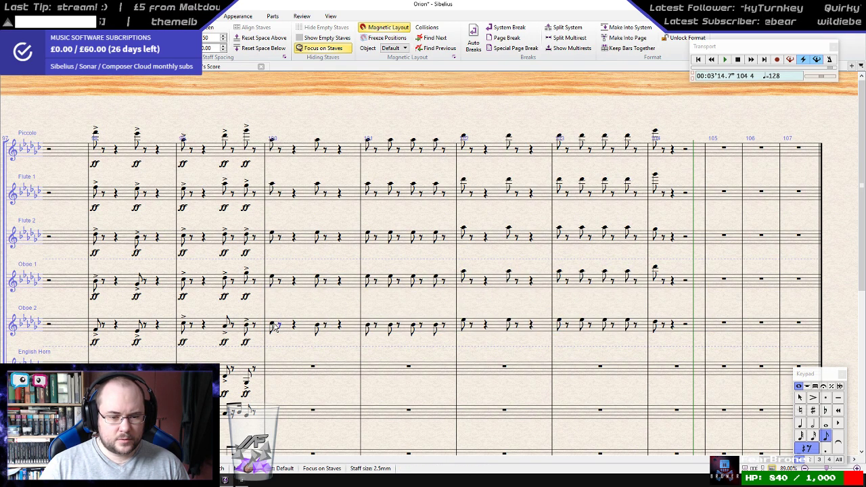
pyautogui.press('Right')
pyautogui.press('Right')
pyautogui.press('Right')
pyautogui.press('Left')
pyautogui.press('Up')
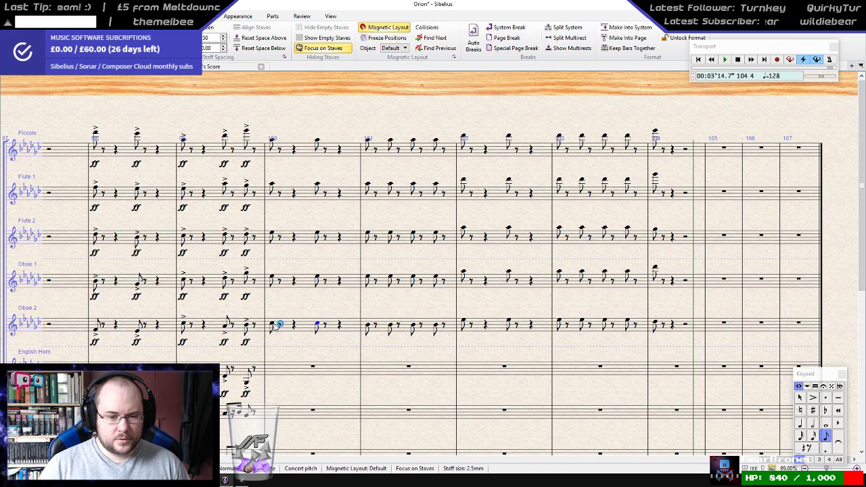
# - Copy Flute 2 bars 100–104 into Oboe 1 and lower the pasted line
pyautogui.click(310, 241)
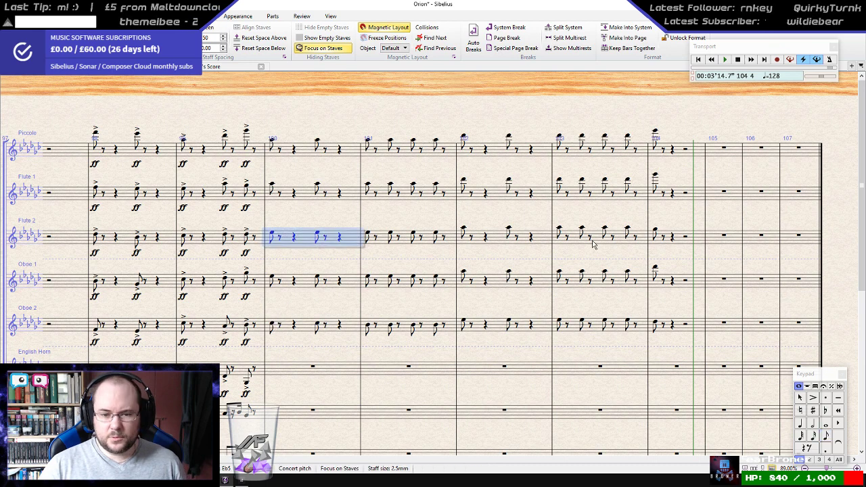
pyautogui.keyDown('shift'); pyautogui.click(697, 237); pyautogui.keyUp('shift')
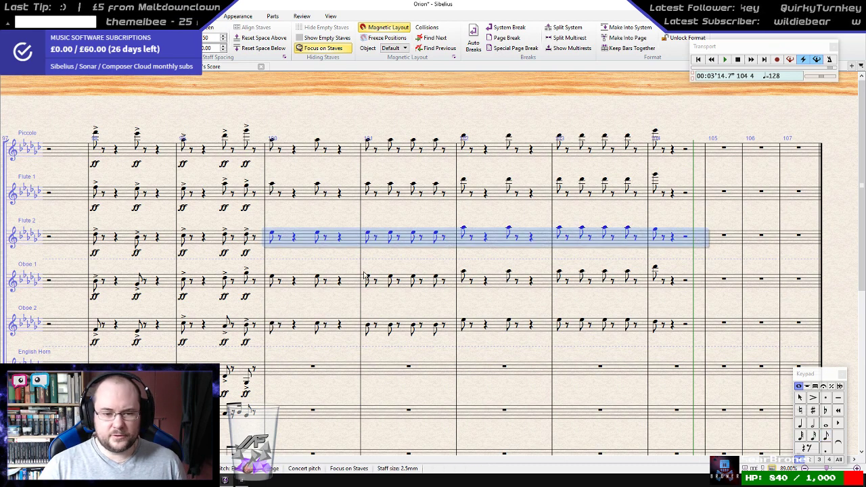
pyautogui.keyDown('alt'); pyautogui.click(291, 282); pyautogui.keyUp('alt')
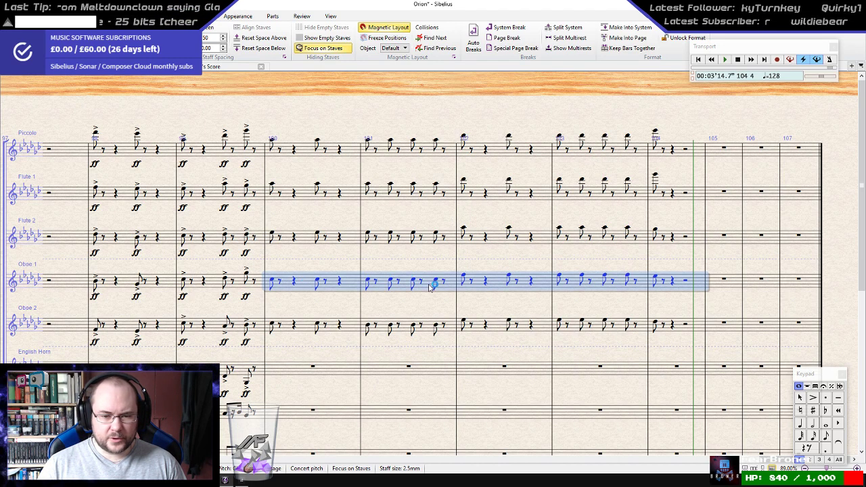
# - Lower the Oboe 1 eighth notes in bars 102 and 103 to D-flat
pyautogui.click(465, 279)
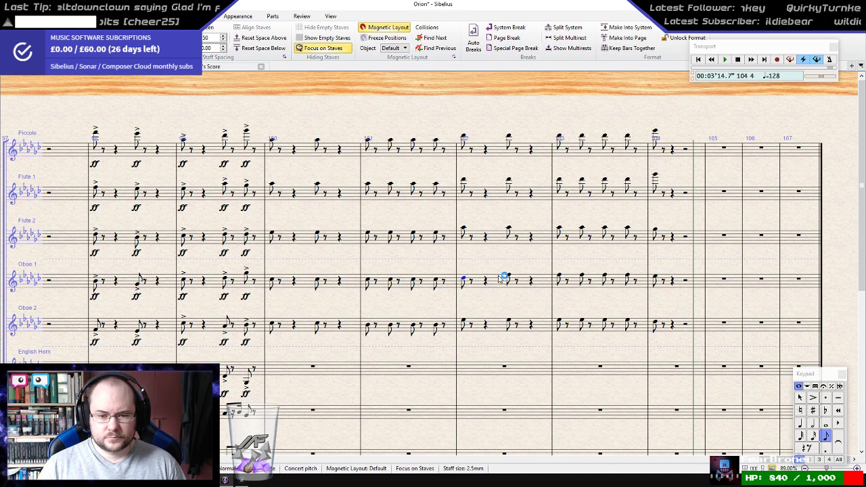
pyautogui.press('Right')
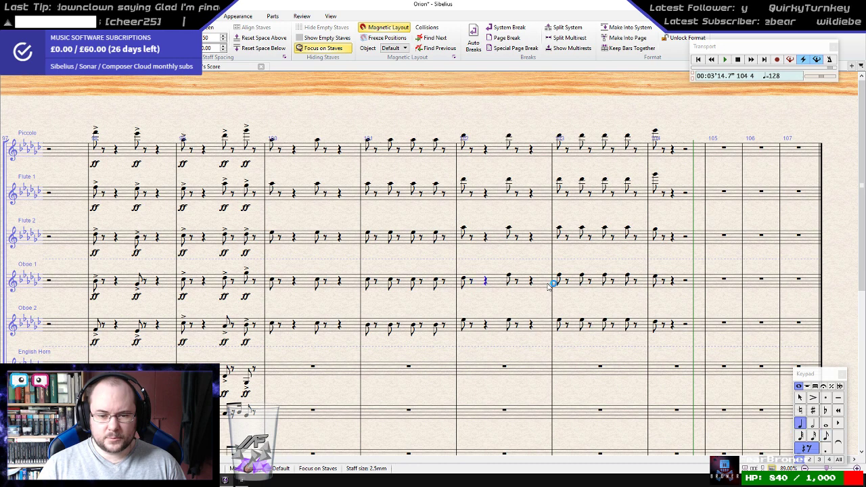
pyautogui.press('Right')
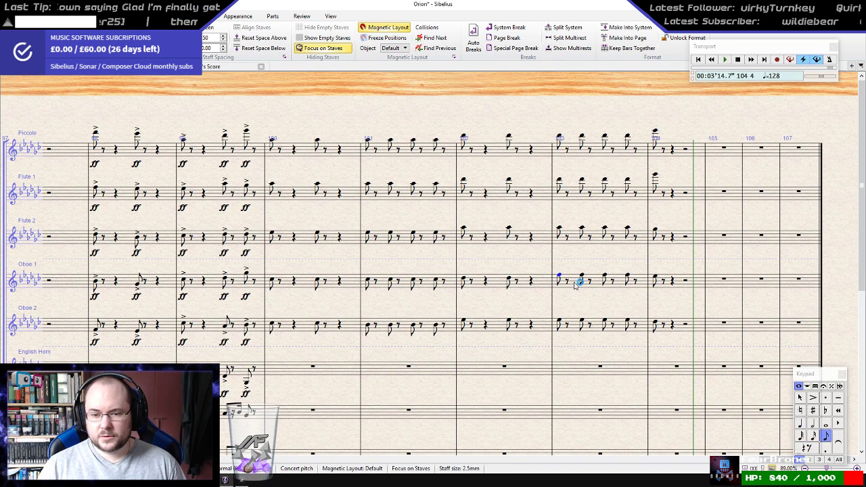
pyautogui.click(575, 285)
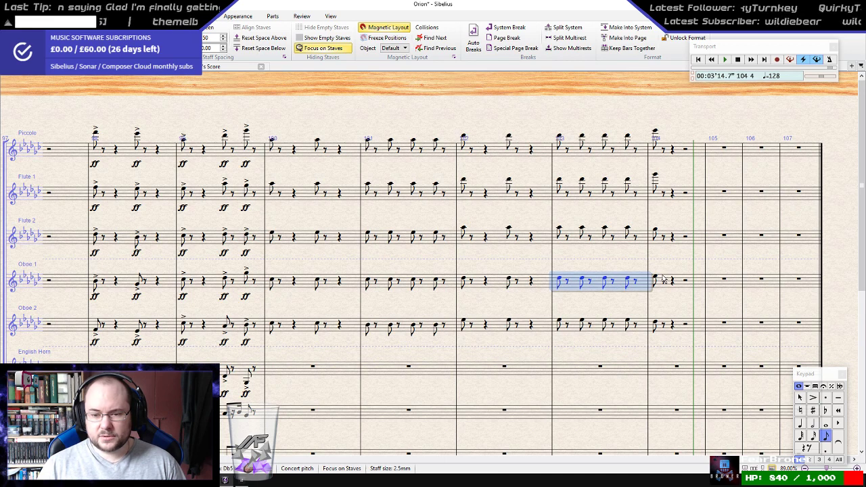
pyautogui.press('Escape')
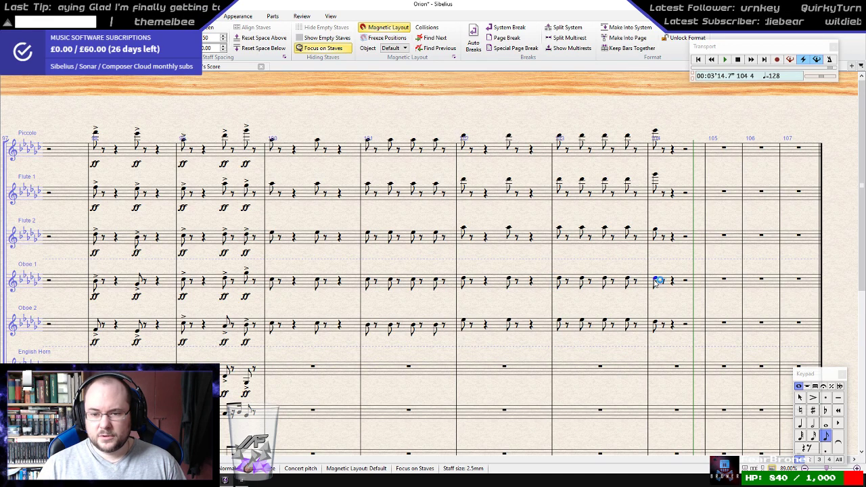
pyautogui.click(656, 280)
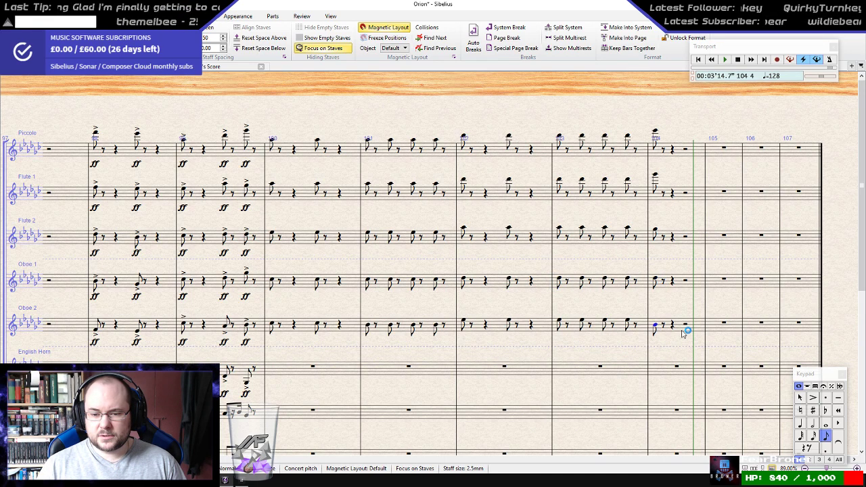
# - Lower the Oboe 2 eighth notes in bars 100–103 to A-flat, working back from bar 103
pyautogui.click(646, 324)
pyautogui.press('a')
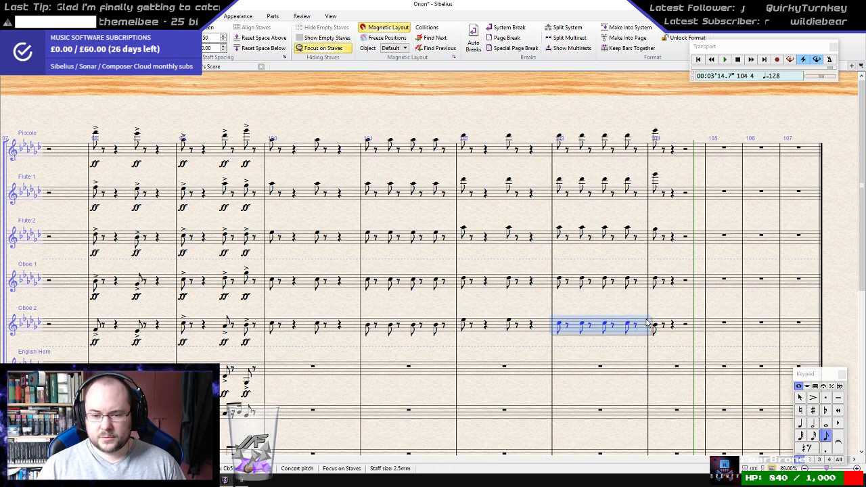
pyautogui.click(526, 325)
pyautogui.press('a')
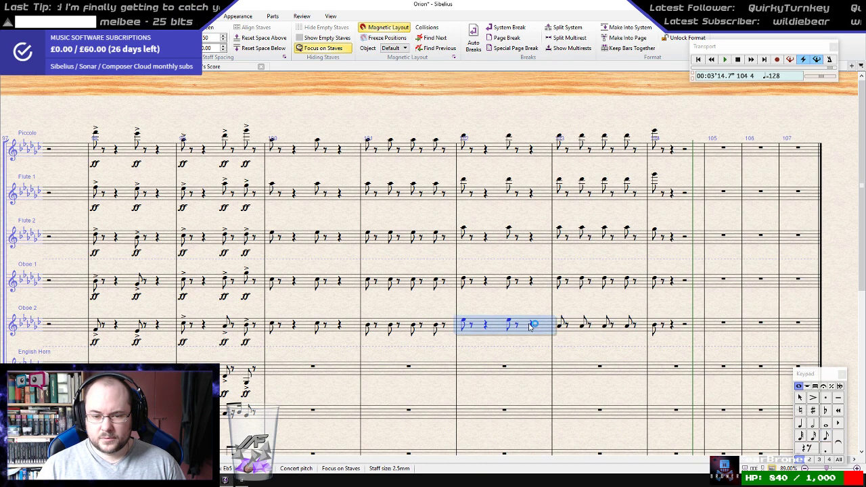
pyautogui.click(429, 325)
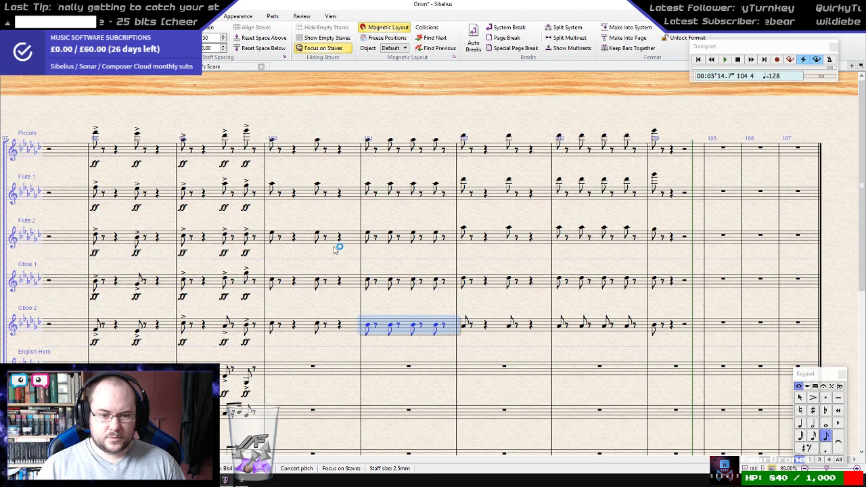
pyautogui.press('a')
pyautogui.click(348, 327)
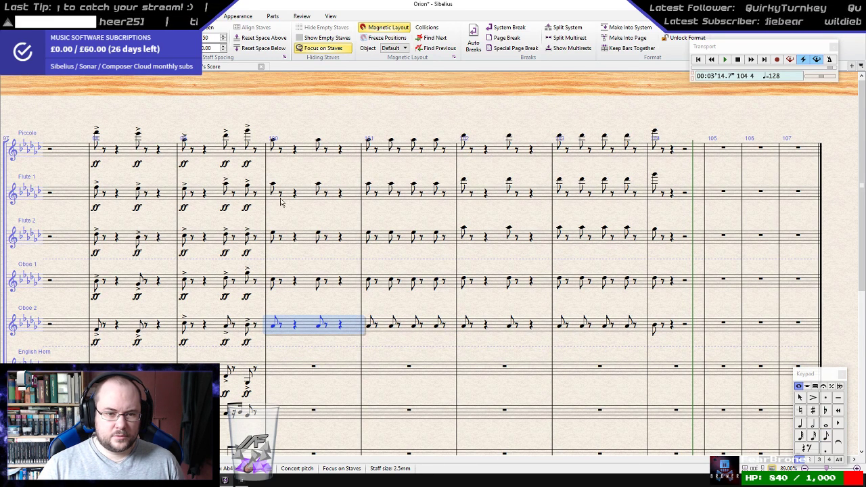
# - Copy Piccolo bars 100–104 into the English Horn and transpose the copy down two octaves
pyautogui.click(311, 145)
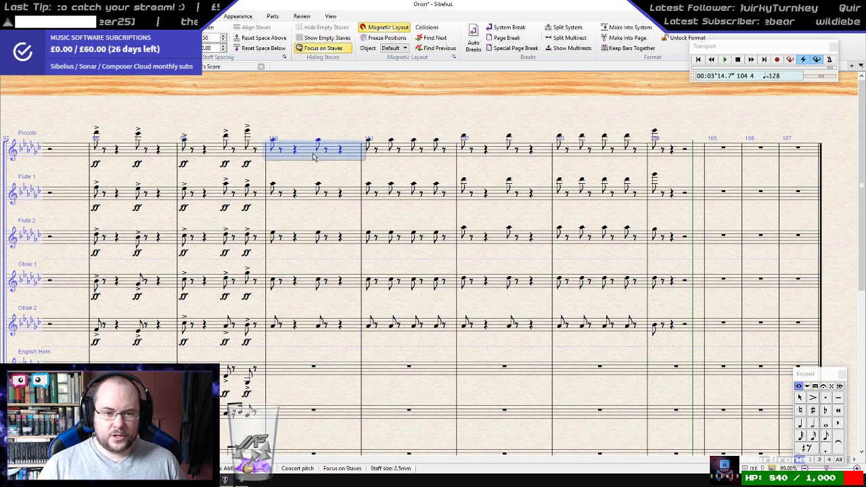
pyautogui.keyDown('shift'); pyautogui.click(695, 149); pyautogui.keyUp('shift')
pyautogui.keyDown('alt'); pyautogui.click(279, 365); pyautogui.keyUp('alt')
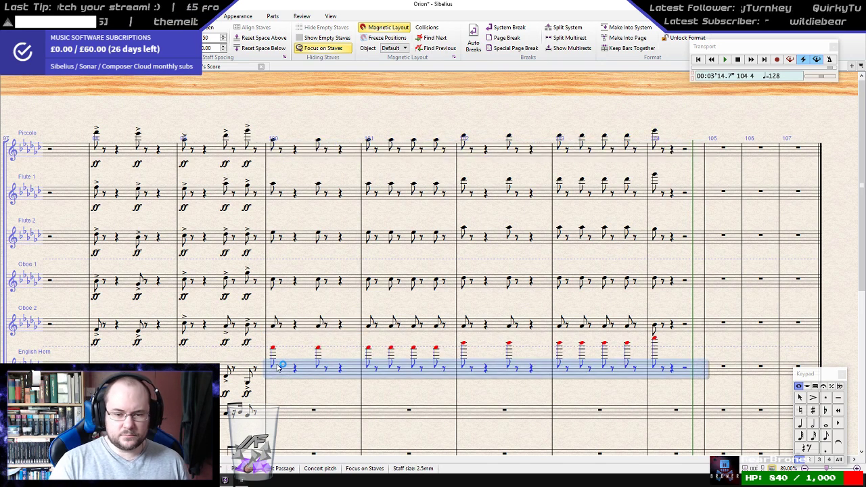
pyautogui.hotkey('ctrl', 'Down')
pyautogui.hotkey('ctrl', 'Down')
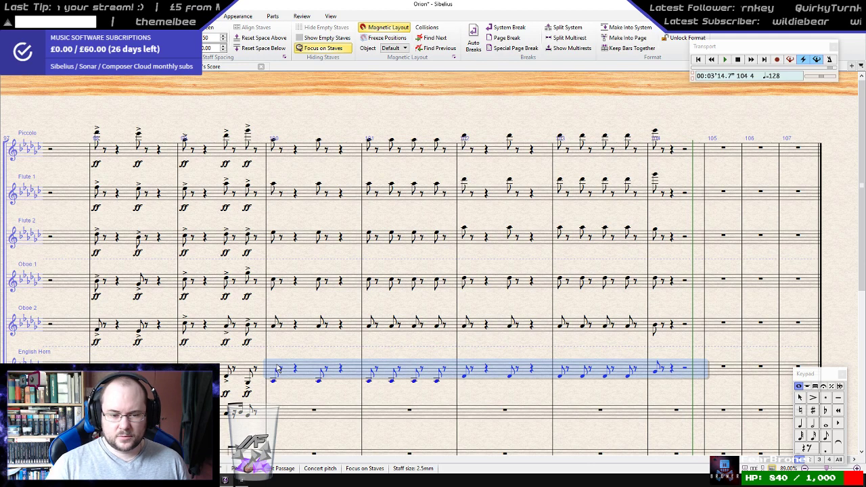
# - Play back the score from bar 100 to bar 104 to check the woodwind chords
pyautogui.click(273, 141)
pyautogui.press('p')
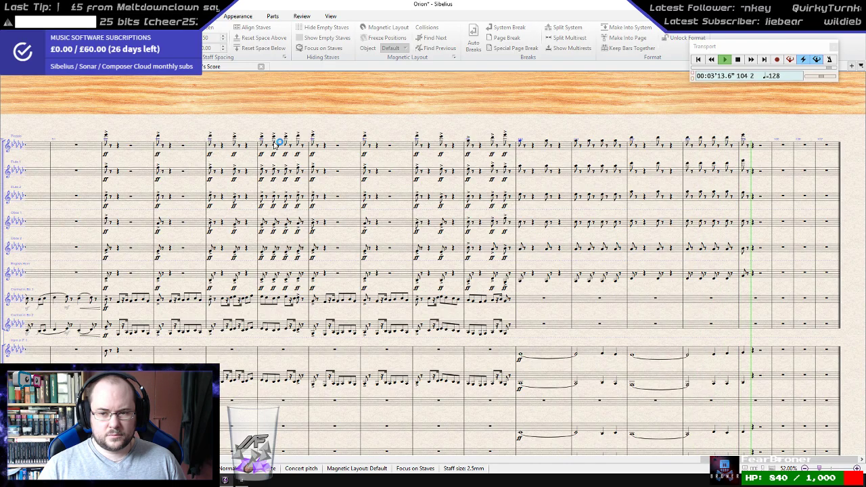
pyautogui.press('space')
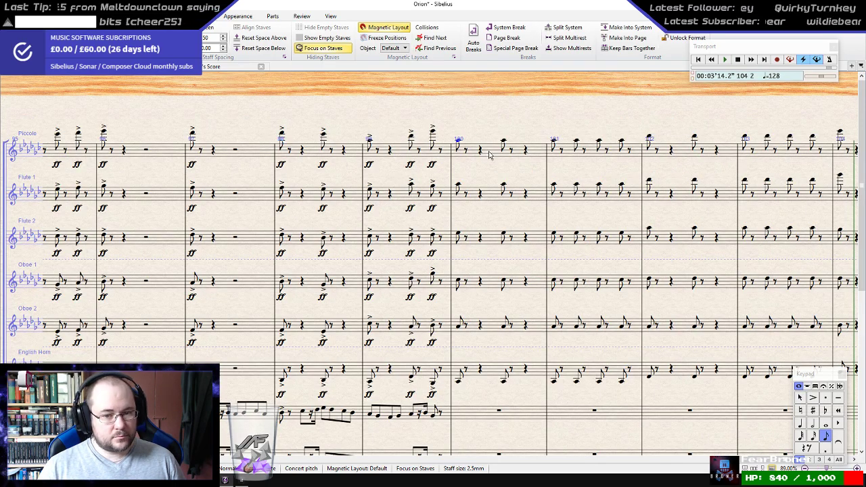
# - Accent every note from Piccolo to English Horn in bars 100–104, and mark both Piccolo notes of bar 100 ff
pyautogui.click(490, 155)
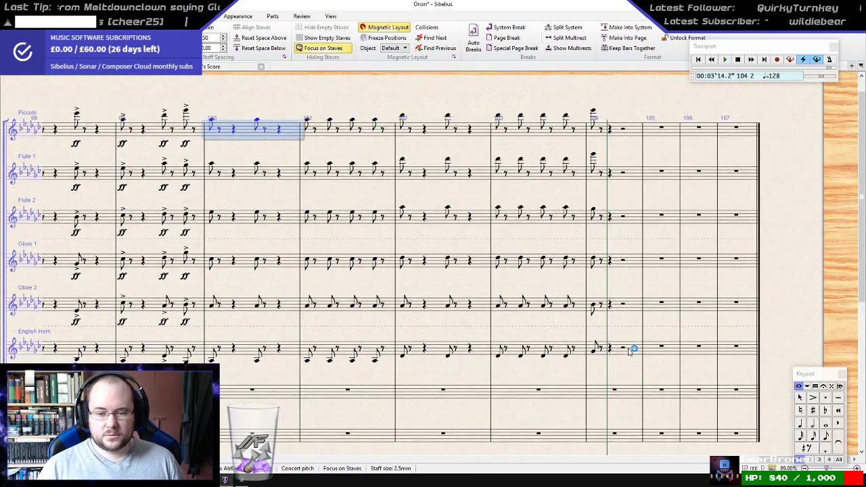
pyautogui.keyDown('shift'); pyautogui.click(629, 349); pyautogui.keyUp('shift')
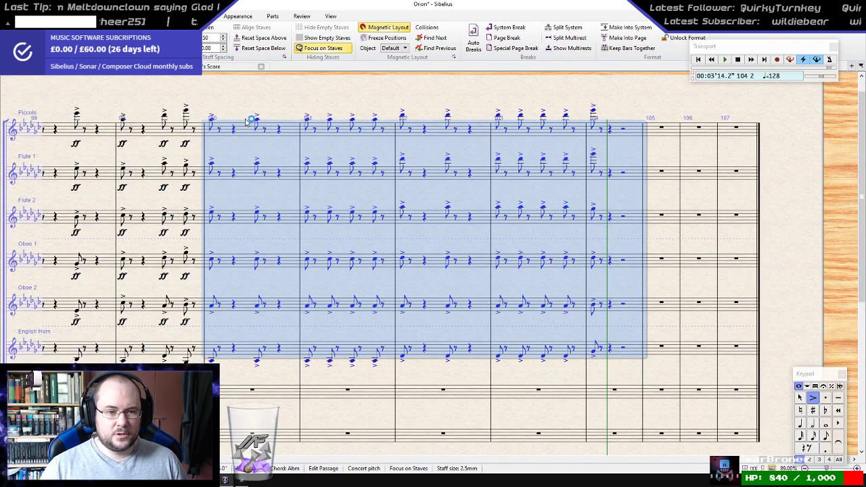
pyautogui.click(216, 124)
pyautogui.hotkey('ctrl', 'e')
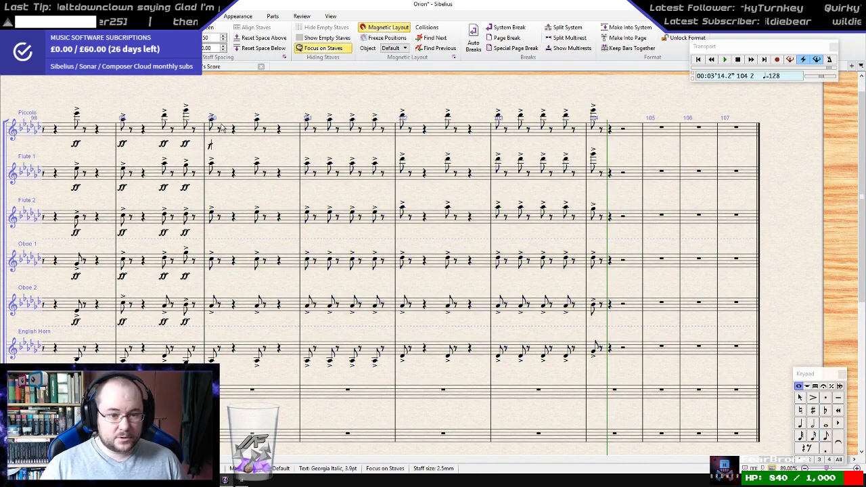
pyautogui.hotkey('ctrl', 'f')
pyautogui.hotkey('ctrl', 'f')
pyautogui.click(259, 122)
pyautogui.hotkey('ctrl', 'e')
pyautogui.hotkey('ctrl', 'f')
pyautogui.hotkey('ctrl', 'f')
# - Add an ff dynamic under each of the four Piccolo notes in bar 101
pyautogui.click(308, 123)
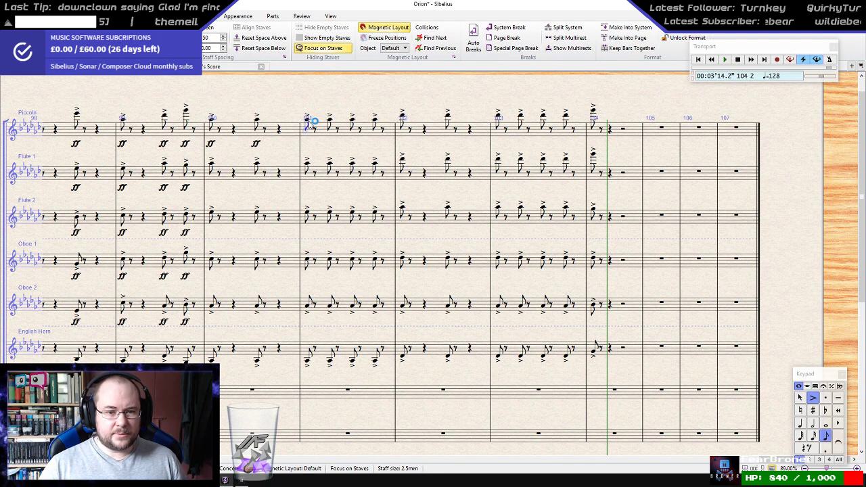
pyautogui.hotkey('ctrl', 'e')
pyautogui.hotkey('ctrl', 'f')
pyautogui.hotkey('ctrl', 'f')
pyautogui.click(330, 123)
pyautogui.hotkey('ctrl', 'e')
pyautogui.hotkey('ctrl', 'f')
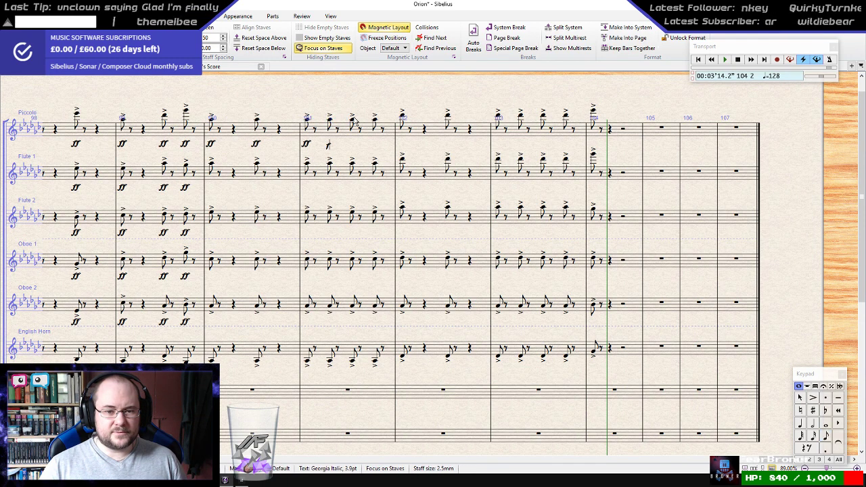
pyautogui.click(352, 123)
pyautogui.hotkey('ctrl', 'e')
pyautogui.hotkey('ctrl', 'f')
pyautogui.hotkey('ctrl', 'f')
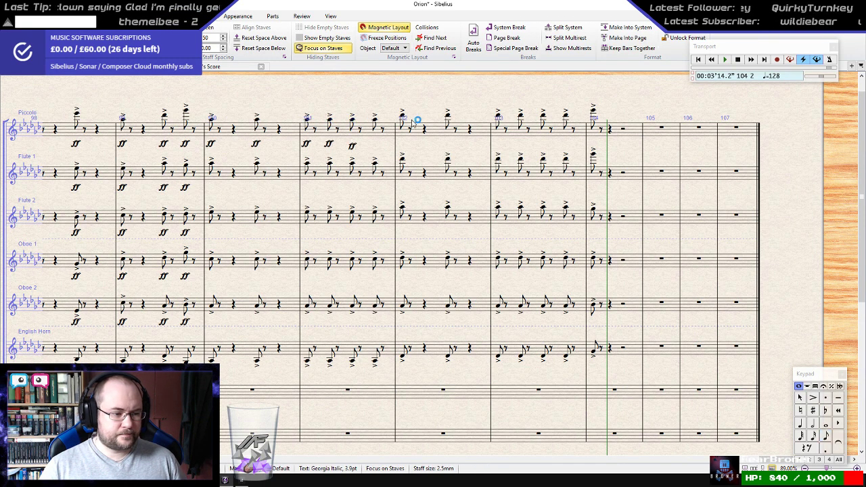
pyautogui.click(376, 123)
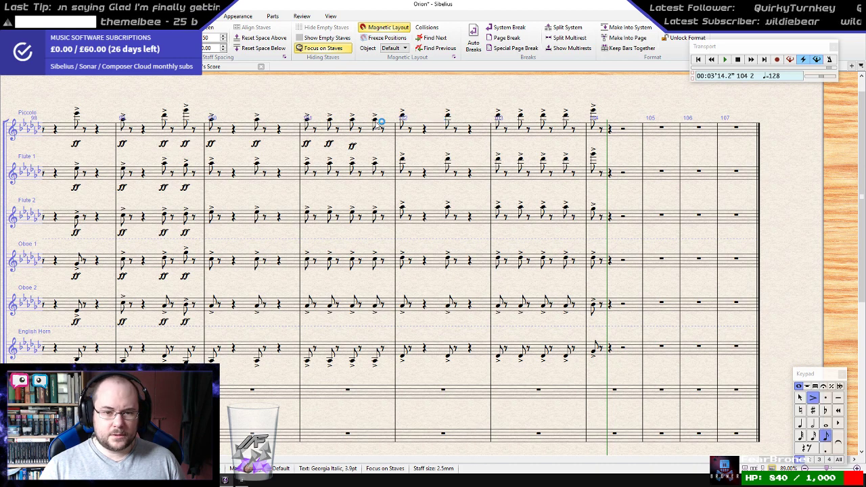
pyautogui.hotkey('ctrl', 'e')
# - Mark both Piccolo notes in bar 102 ff
pyautogui.click(403, 119)
pyautogui.hotkey('ctrl', 'e')
pyautogui.hotkey('ctrl', 'f')
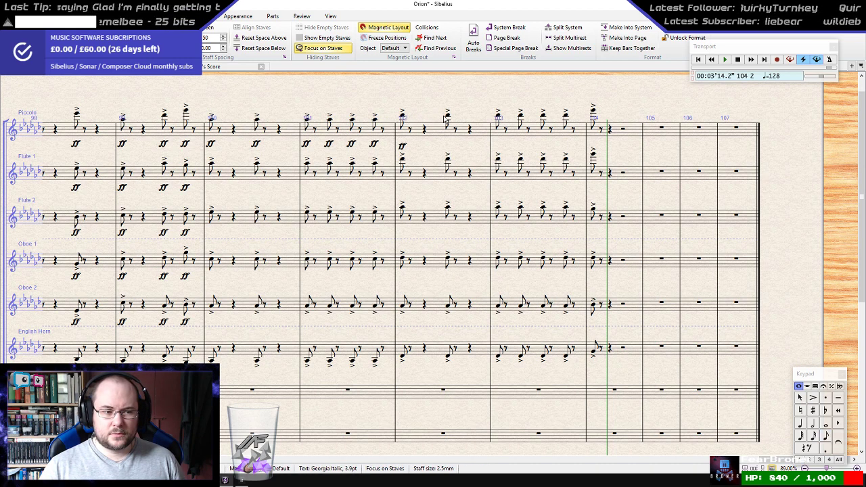
pyautogui.click(446, 119)
pyautogui.hotkey('ctrl', 'e')
pyautogui.hotkey('ctrl', 'f')
pyautogui.hotkey('ctrl', 'f')
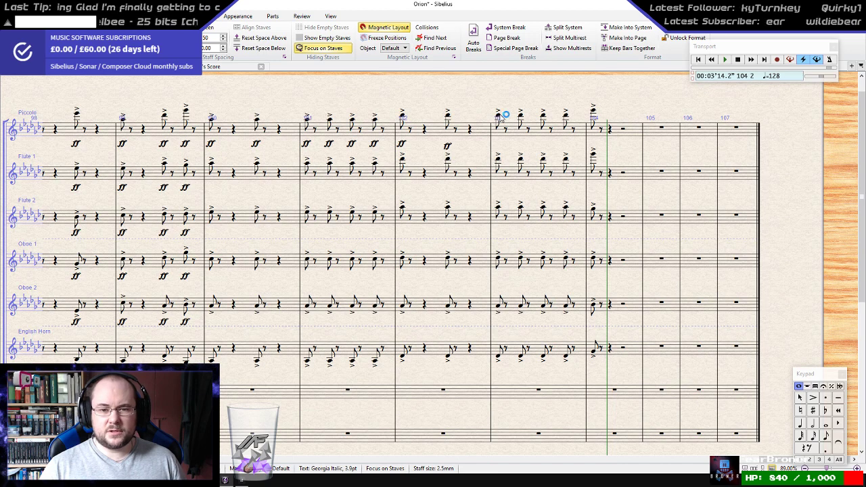
# - Add an ff dynamic under each of the four Piccolo notes in bar 103
pyautogui.click(498, 118)
pyautogui.hotkey('ctrl', 'e')
pyautogui.hotkey('ctrl', 'f')
pyautogui.hotkey('ctrl', 'f')
pyautogui.click(520, 118)
pyautogui.hotkey('ctrl', 'e')
pyautogui.hotkey('ctrl', 'f')
pyautogui.hotkey('ctrl', 'f')
pyautogui.click(543, 119)
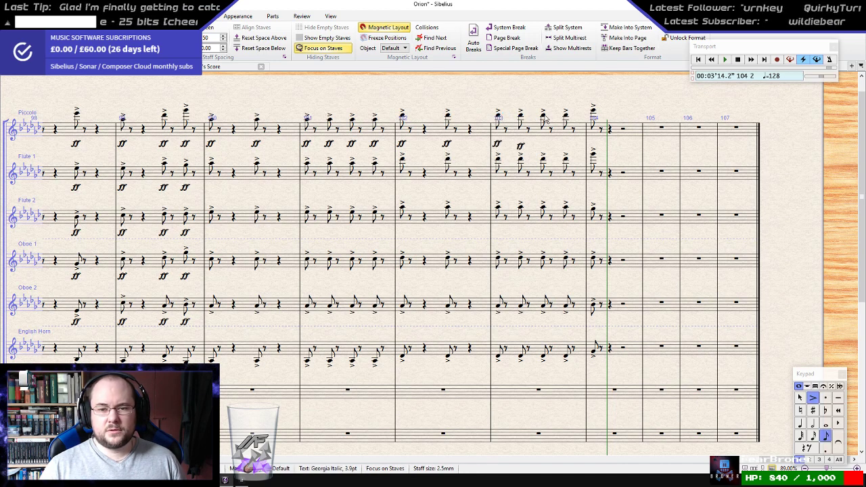
pyautogui.hotkey('ctrl', 'e')
pyautogui.hotkey('ctrl', 'f')
pyautogui.hotkey('ctrl', 'f')
pyautogui.click(566, 117)
pyautogui.hotkey('ctrl', 'e')
pyautogui.hotkey('ctrl', 'f')
pyautogui.hotkey('ctrl', 'f')
# - Mark the opening Piccolo note of bar 104 ff and clear the selection
pyautogui.click(593, 110)
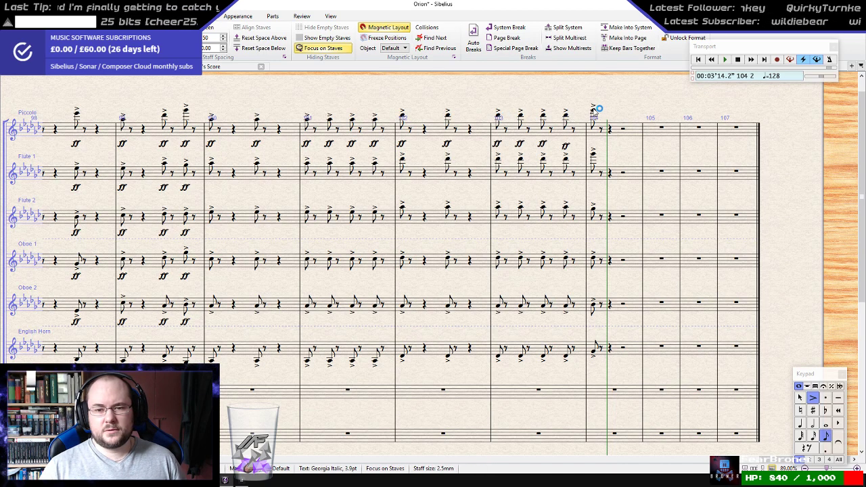
pyautogui.hotkey('ctrl', 'e')
pyautogui.hotkey('ctrl', 'f')
pyautogui.hotkey('ctrl', 'f')
pyautogui.press('Escape')
pyautogui.press('Escape')
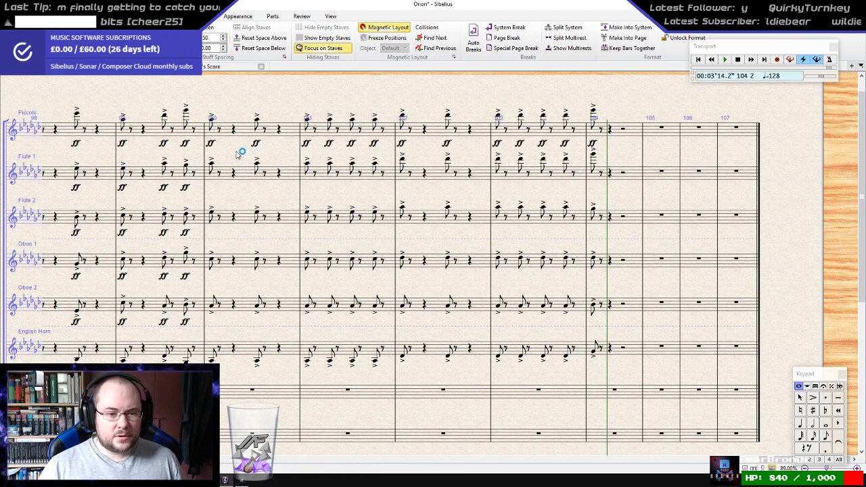
# - Copy the Piccolo's ff markings from bars 100–104 to Flute 1, Flute 2, Oboe 1, Oboe 2 and English Horn
pyautogui.moveTo(465, 145); pyautogui.dragTo(212, 169)
pyautogui.keyDown('alt'); pyautogui.click(212, 187); pyautogui.keyUp('alt')
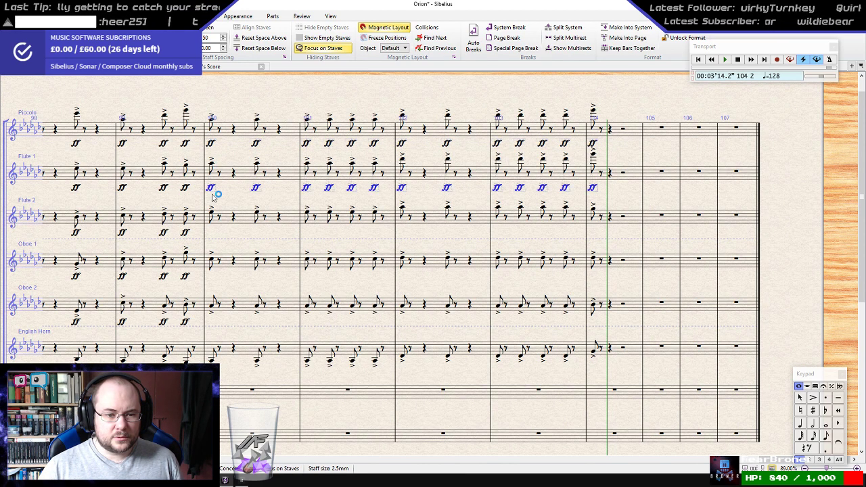
pyautogui.keyDown('alt'); pyautogui.click(215, 216); pyautogui.keyUp('alt')
pyautogui.keyDown('alt'); pyautogui.click(215, 261); pyautogui.keyUp('alt')
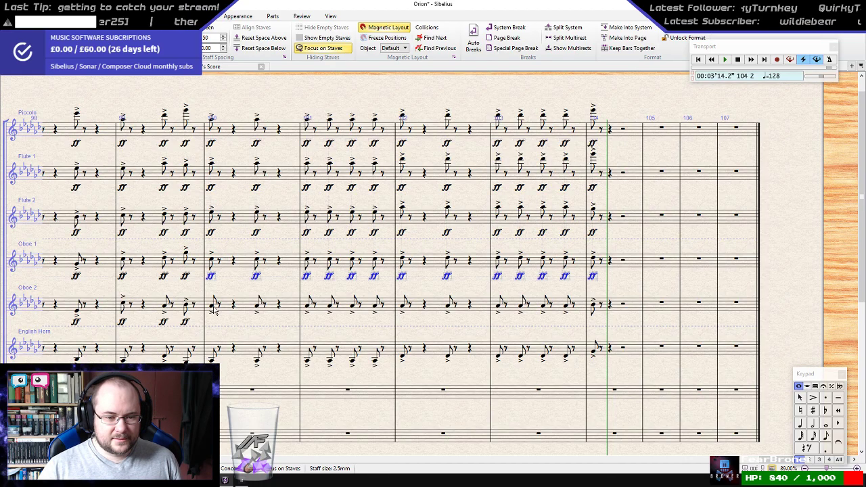
pyautogui.keyDown('alt'); pyautogui.click(214, 307); pyautogui.keyUp('alt')
pyautogui.scroll(-3, 247, 210)
pyautogui.keyDown('alt'); pyautogui.click(242, 224); pyautogui.keyUp('alt')
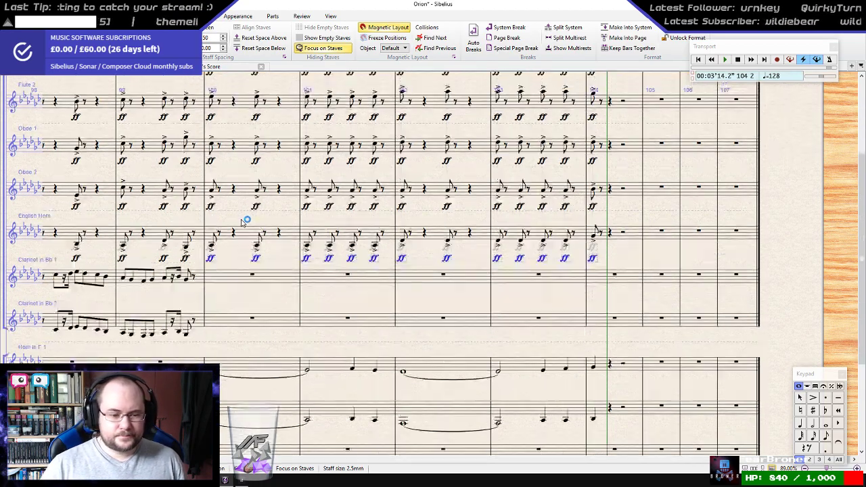
# - Begin bar 100 of Clarinet in Bb 1 with a half note followed by a quarter note
pyautogui.scroll(-2, 241, 223)
pyautogui.moveTo(241, 219); pyautogui.dragTo(388, 251)
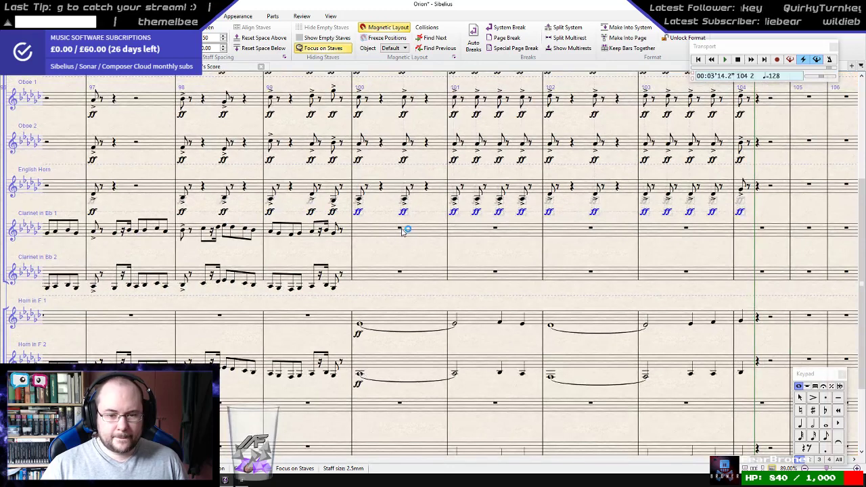
pyautogui.click(400, 231)
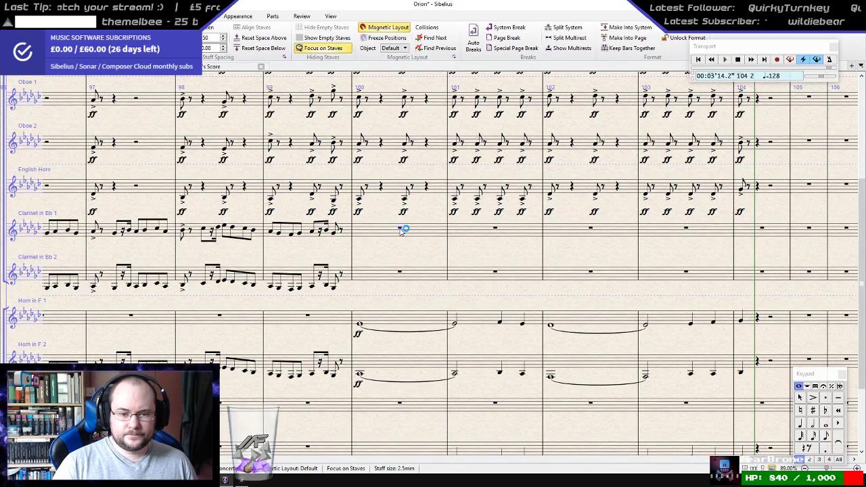
pyautogui.press('4')
pyautogui.press('5')
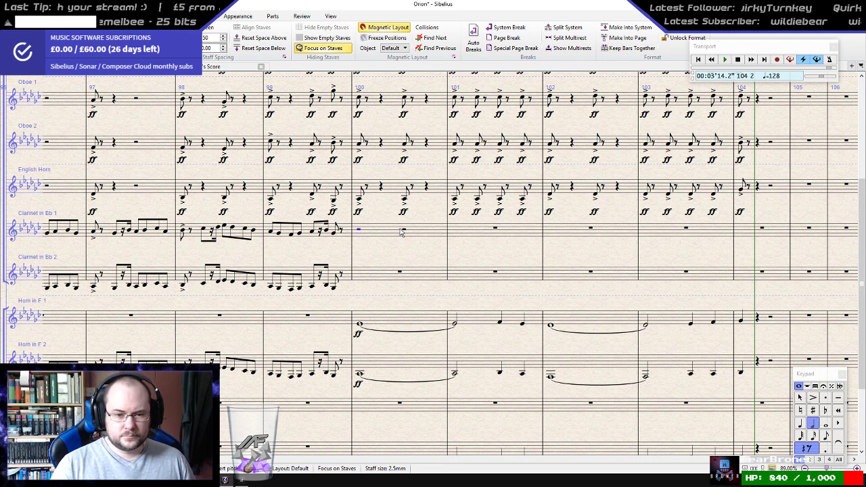
pyautogui.press('n')
pyautogui.press('g')
pyautogui.press('4')
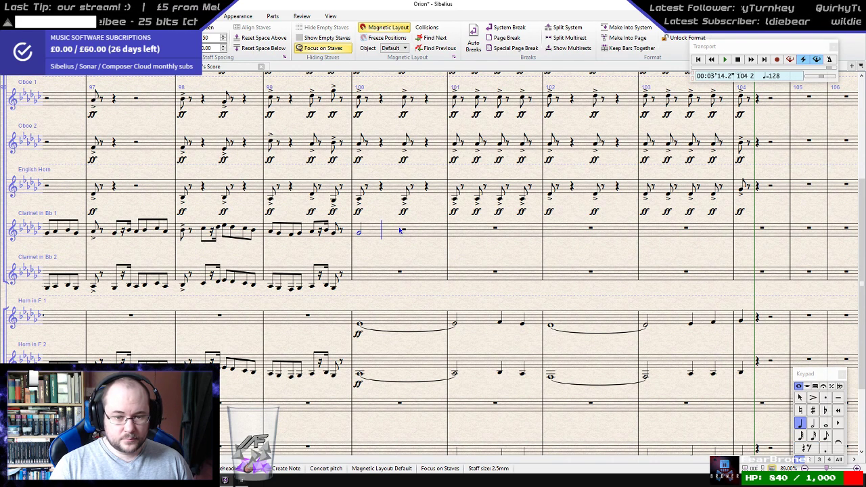
pyautogui.press('f')
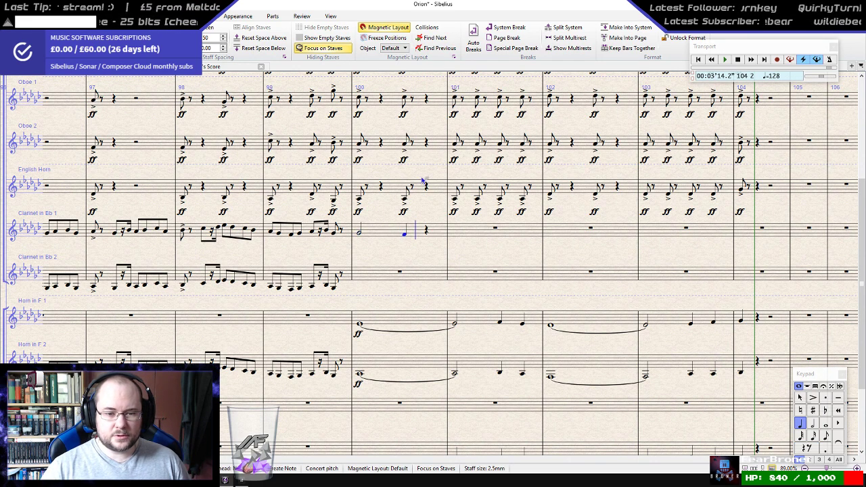
# - Re-enter the beat 3 quarter note in Clarinet in Bb 1's bar 100 and add a quarter note on beat 4
pyautogui.press('Left')
pyautogui.press('Escape')
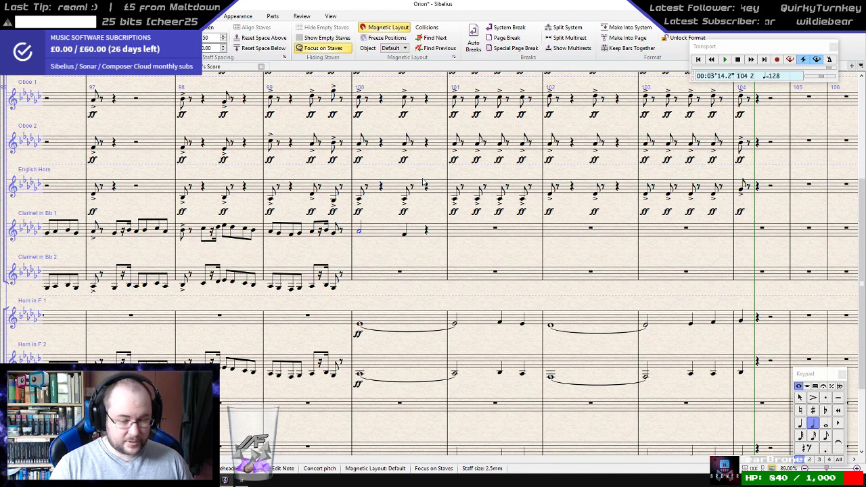
pyautogui.press('n')
pyautogui.press('4')
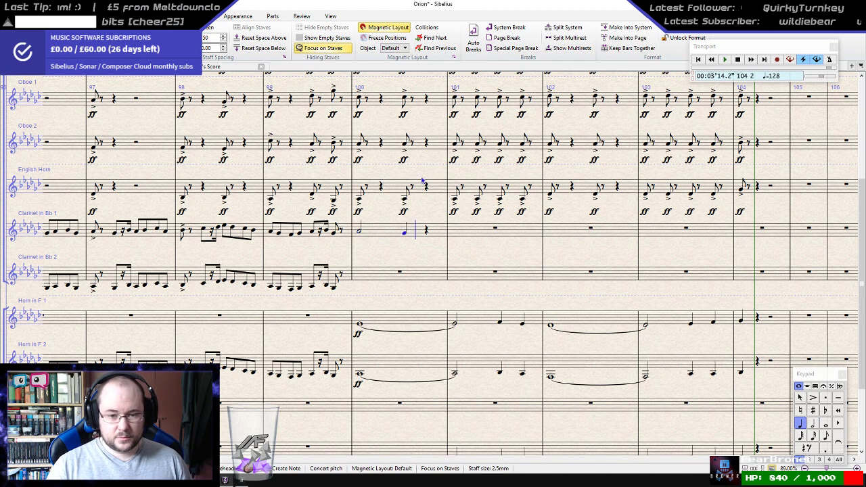
pyautogui.press('g')
# - Fill bar 101 of Clarinet in Bb 1 with two quarter notes and a half note
pyautogui.press('f')
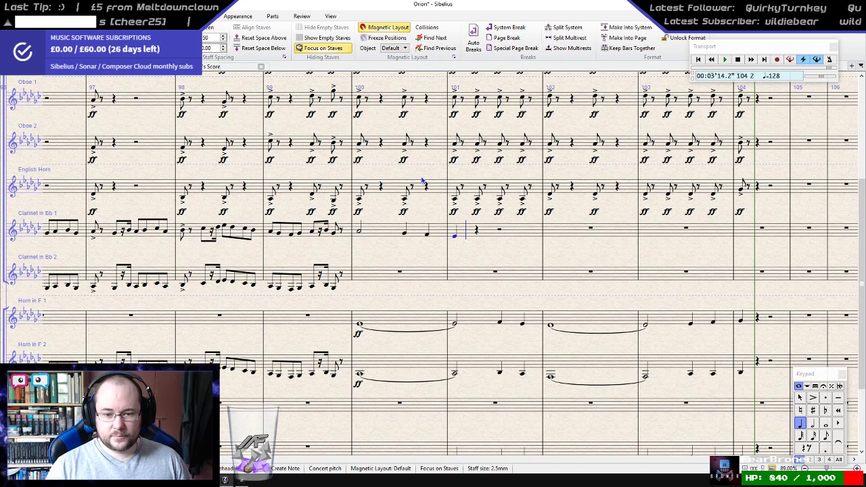
pyautogui.press('e')
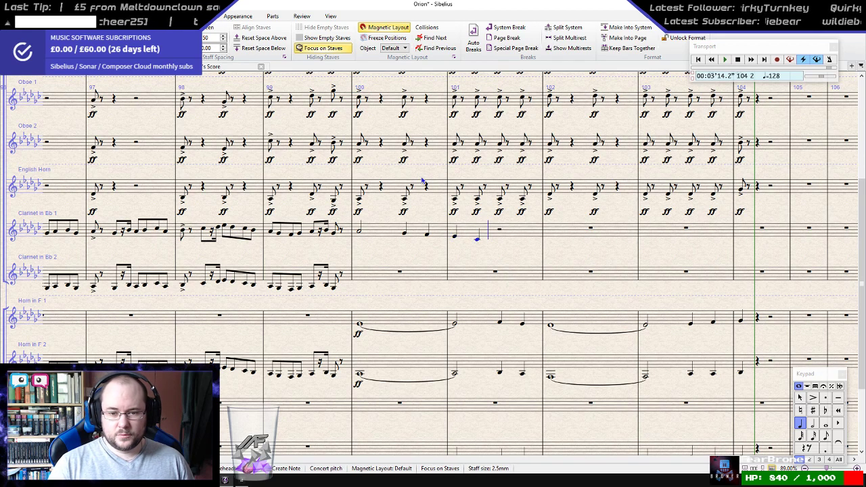
pyautogui.press('5')
pyautogui.press('f')
# - Fill bar 102 of Clarinet in Bb 1 with a half note and two descending quarter notes
pyautogui.press('4')
pyautogui.press('f')
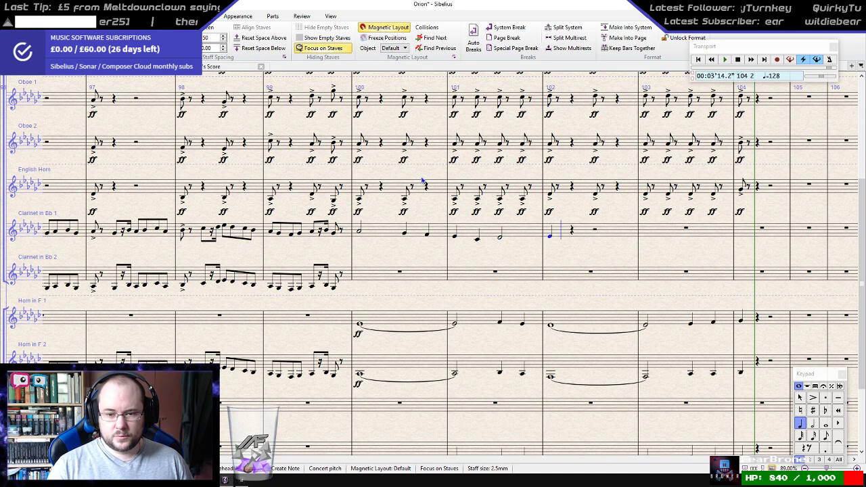
pyautogui.press('5')
pyautogui.press('4')
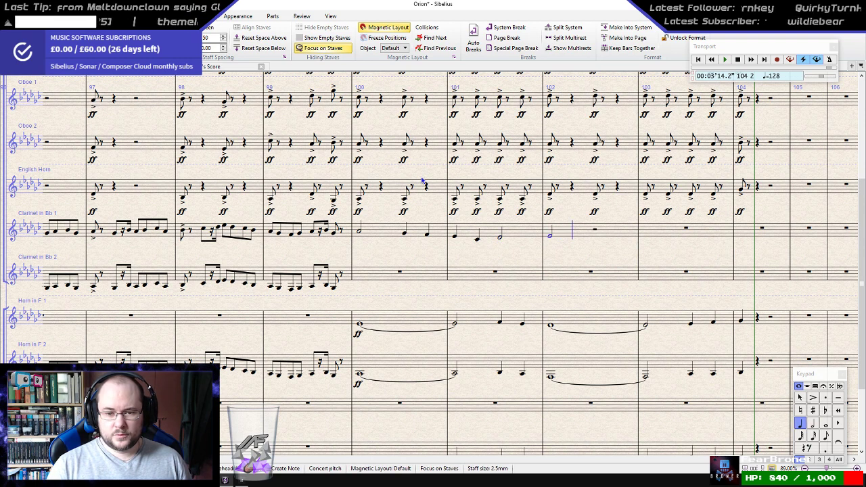
pyautogui.press('f')
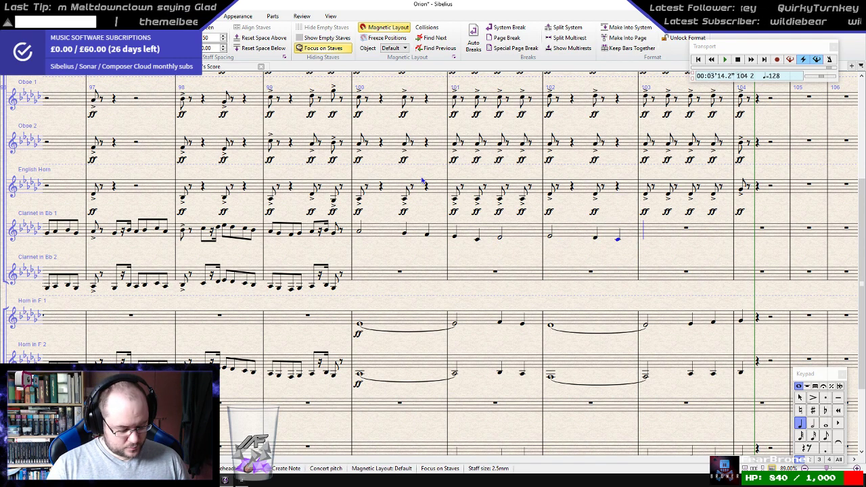
# - Enter a half note and two quarter notes in Clarinet in Bb 1's bar 103, ending on a quarter note in bar 104
pyautogui.press('e')
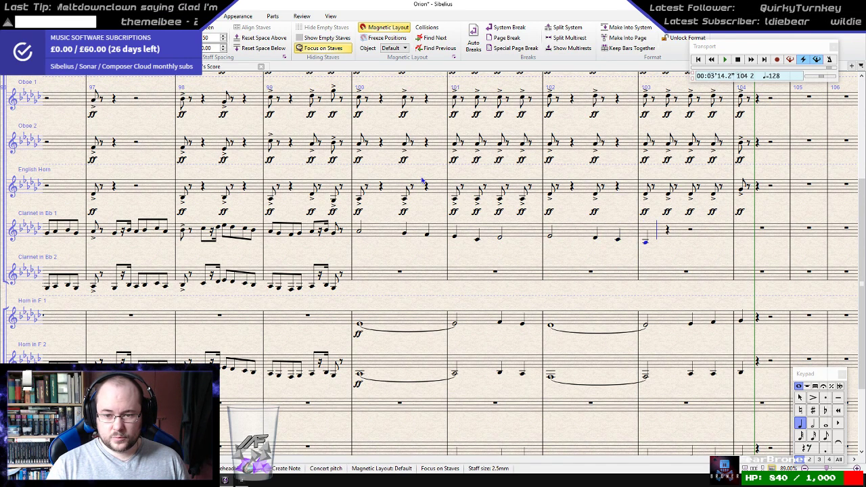
pyautogui.press('5')
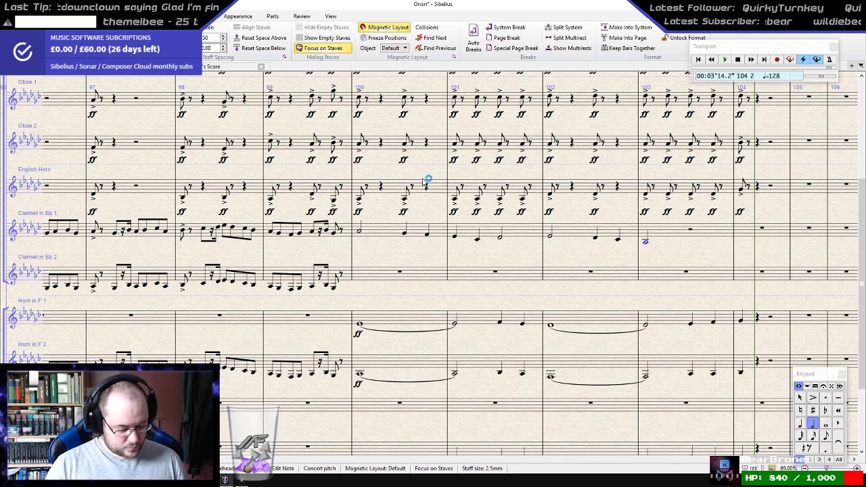
pyautogui.press('n')
pyautogui.press('4')
pyautogui.press('g')
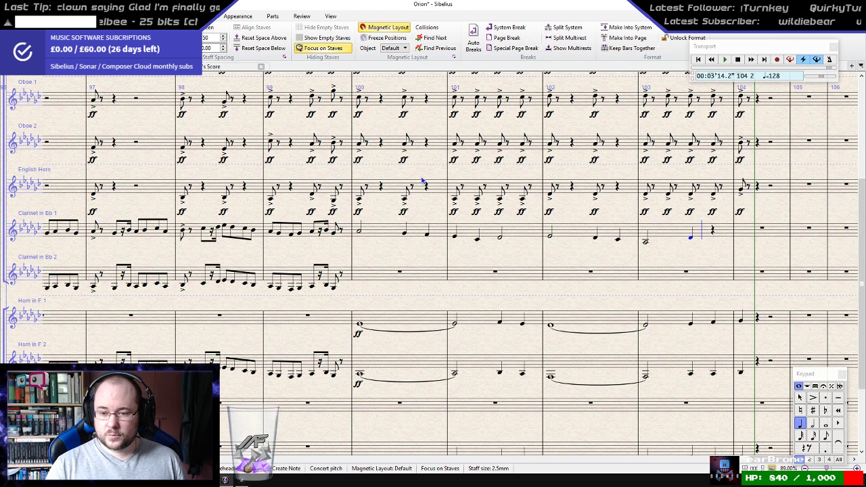
pyautogui.press('e')
pyautogui.press('Down')
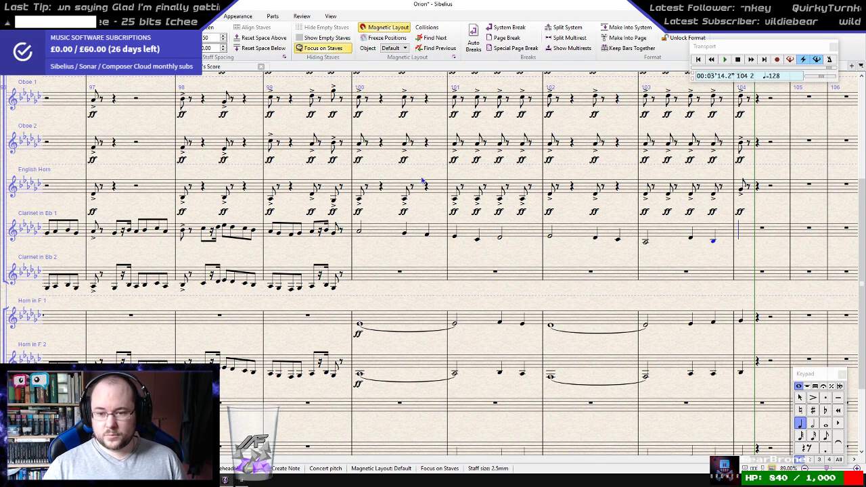
pyautogui.press('d')
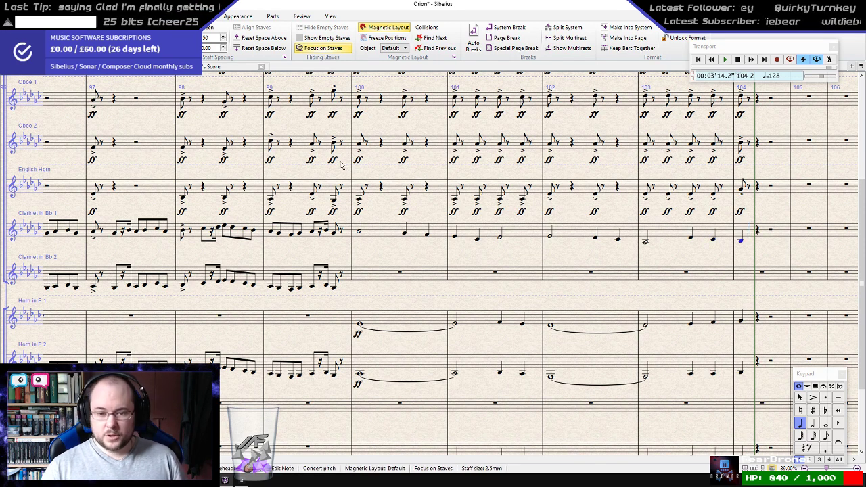
# - Shorten Clarinet in Bb 1's half notes in bars 100 and 101 to quarters, and slur from beat 3 of bar 100 to beat 3 of bar 101
pyautogui.click(359, 232)
pyautogui.press('4')
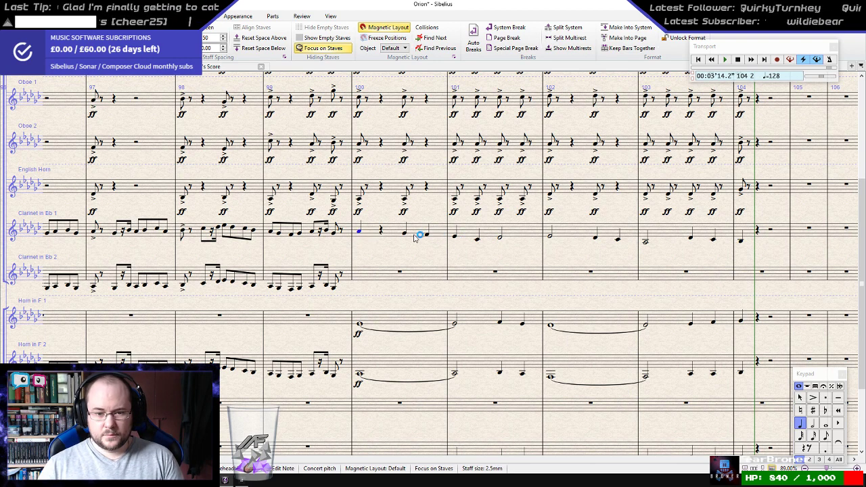
pyautogui.press('s')
pyautogui.press('space')
pyautogui.press('space')
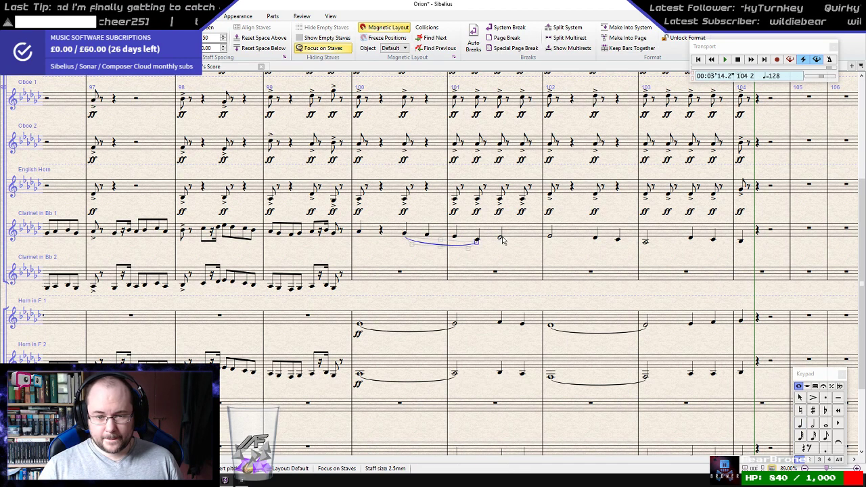
pyautogui.press('space')
pyautogui.press('4')
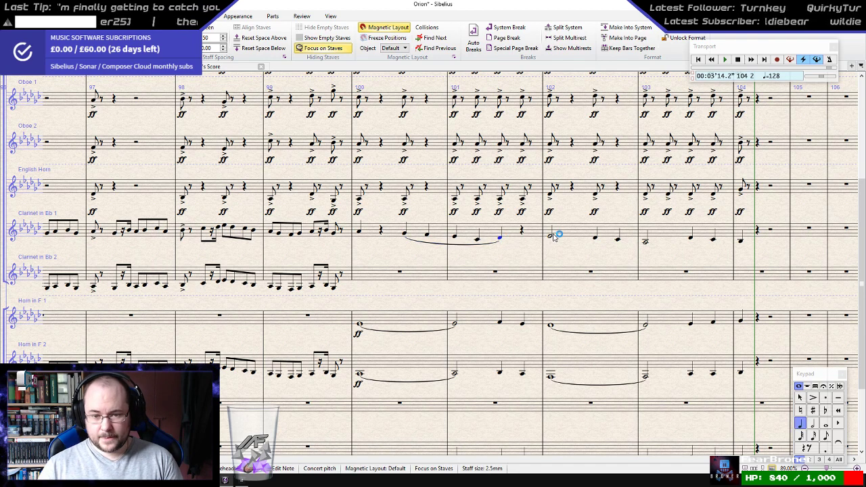
# - Shorten Clarinet in Bb 1's half notes in bars 102 and 103 to quarters and slur beat 3 of each bar to the following downbeat
pyautogui.click(551, 237)
pyautogui.press('4')
pyautogui.click(595, 239)
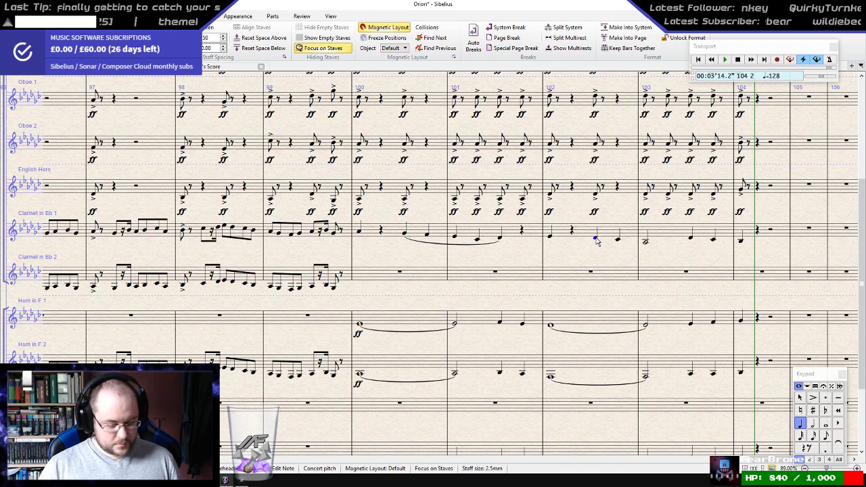
pyautogui.press('s')
pyautogui.click(646, 244)
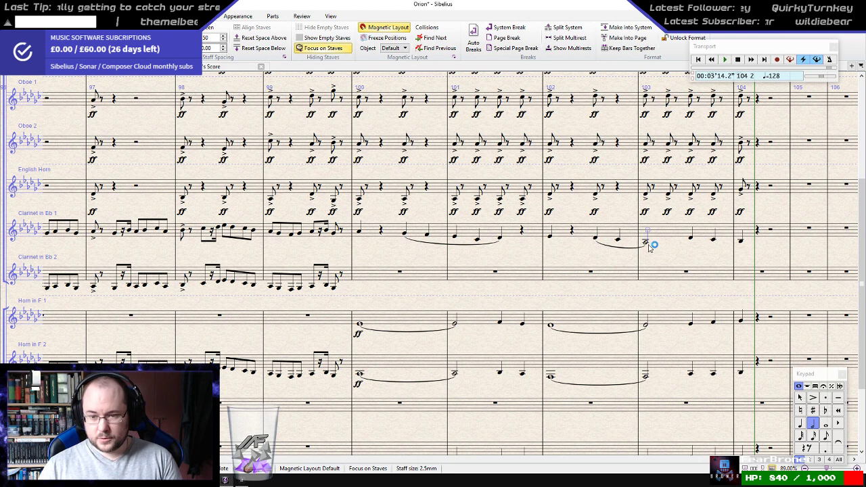
pyautogui.press('4')
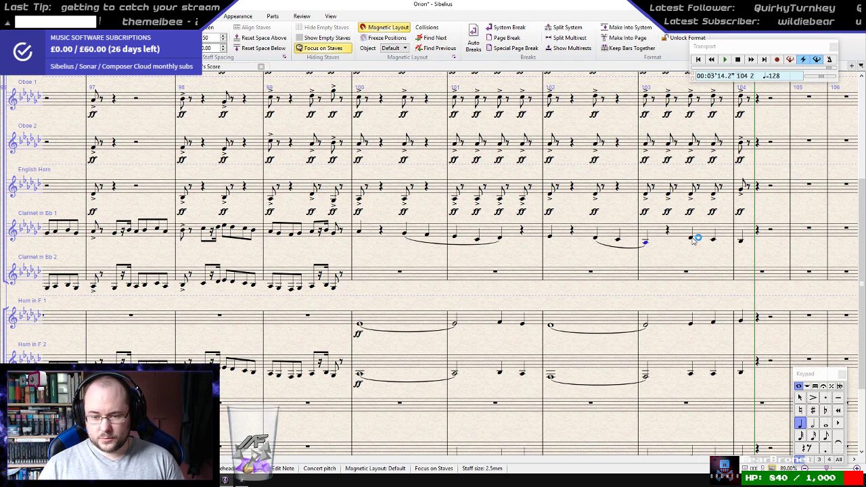
pyautogui.click(690, 238)
pyautogui.press('s')
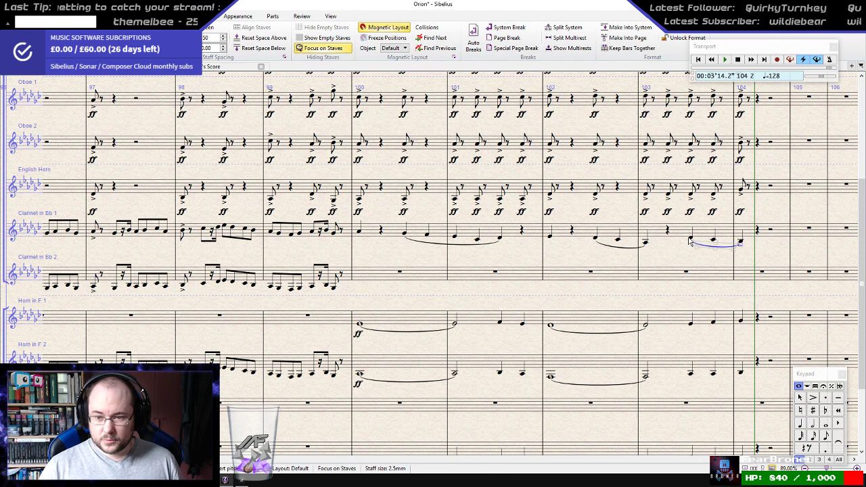
# - Copy Clarinet in Bb 1's bars 100–104 to the same bars of Clarinet in Bb 2
pyautogui.click(376, 233)
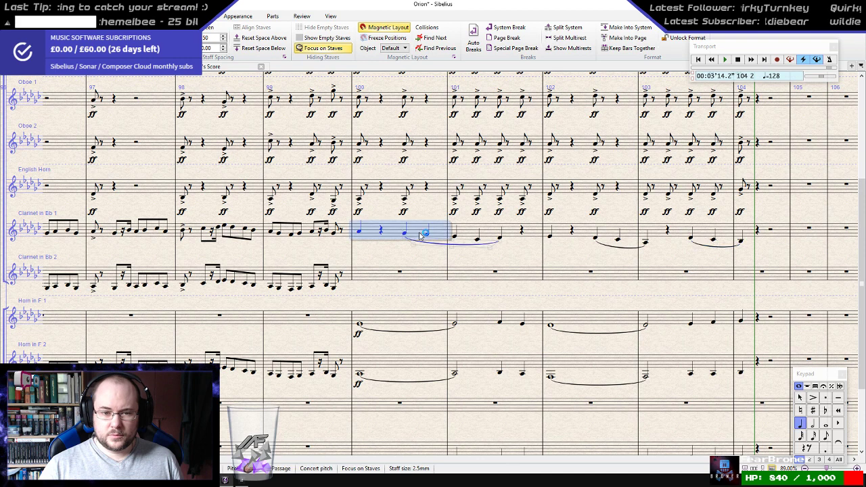
pyautogui.keyDown('shift'); pyautogui.click(769, 235); pyautogui.keyUp('shift')
pyautogui.keyDown('alt'); pyautogui.click(368, 273); pyautogui.keyUp('alt')
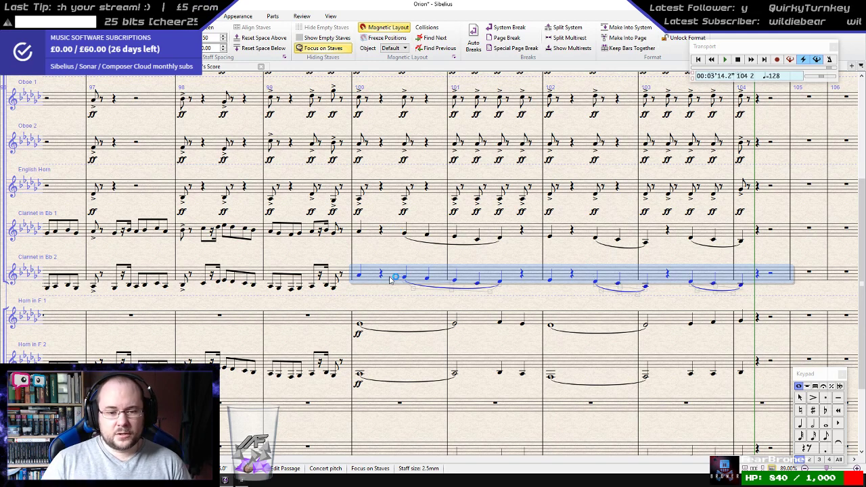
# - Raise Clarinet in Bb 1's passage in bars 100–104 by a third
pyautogui.click(395, 230)
pyautogui.keyDown('shift'); pyautogui.click(703, 230); pyautogui.keyUp('shift')
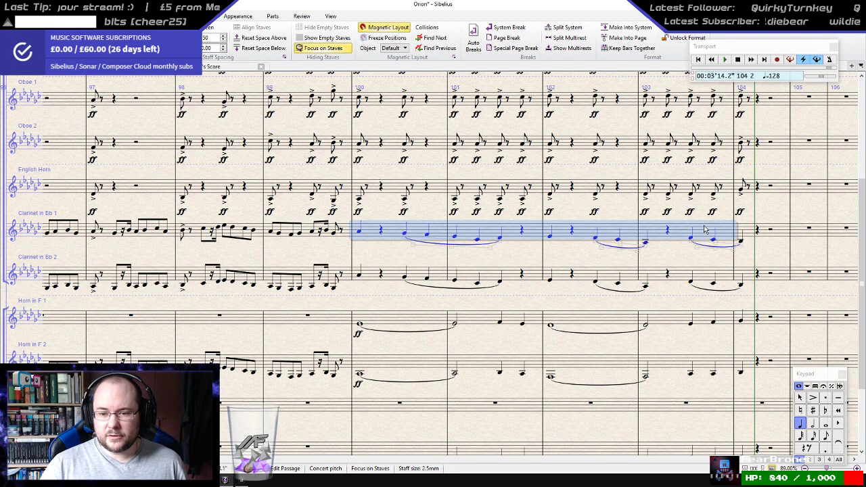
pyautogui.keyDown('shift'); pyautogui.click(753, 233); pyautogui.keyUp('shift')
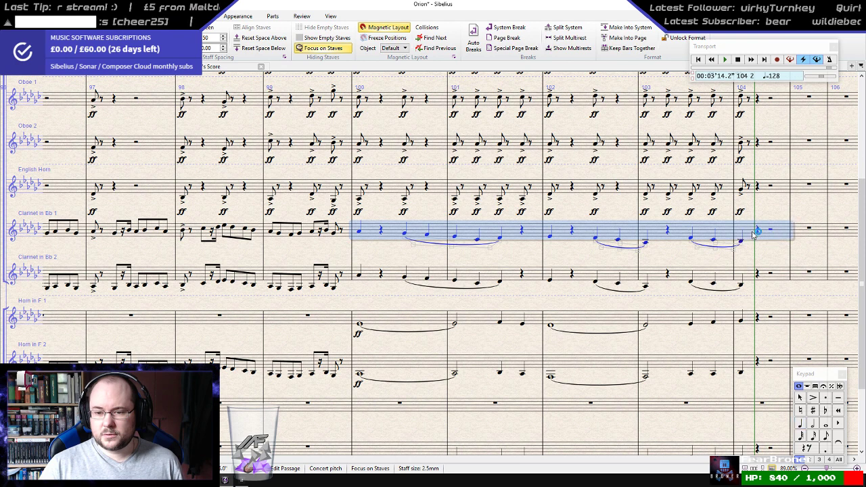
pyautogui.press('Up')
# - Play back bars 100–104 of both clarinet parts
pyautogui.keyDown('shift'); pyautogui.click(358, 278); pyautogui.keyUp('shift')
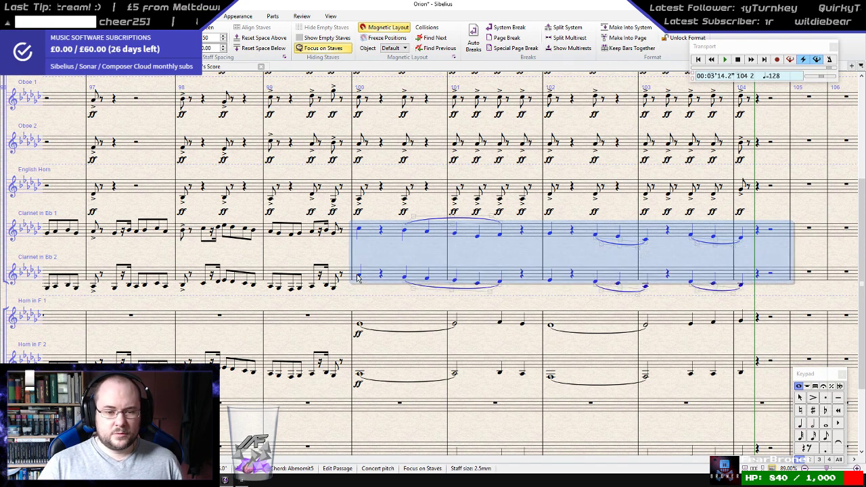
pyautogui.press('p')
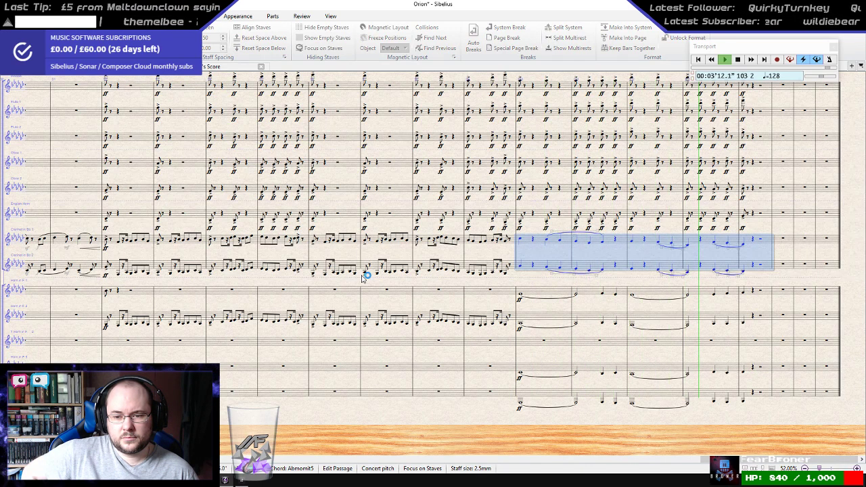
pyautogui.press('space')
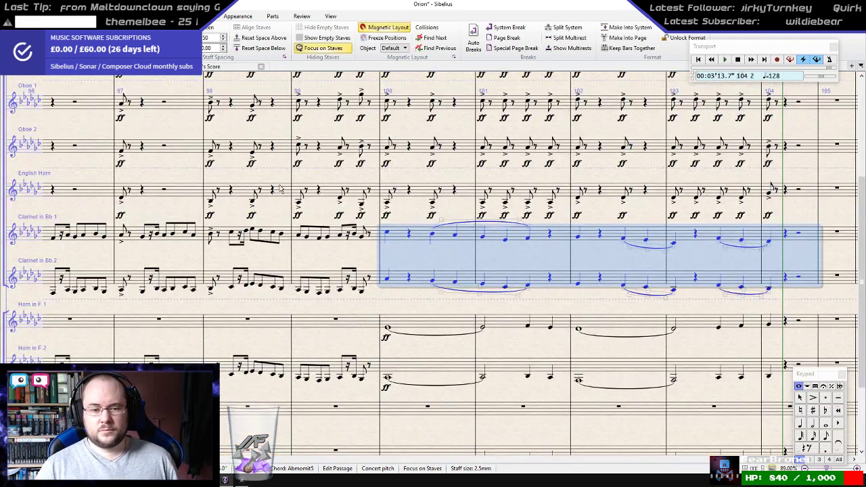
# - Play the score from bar 98 to bar 104 and return to the clarinet and horn staves
pyautogui.click(210, 204)
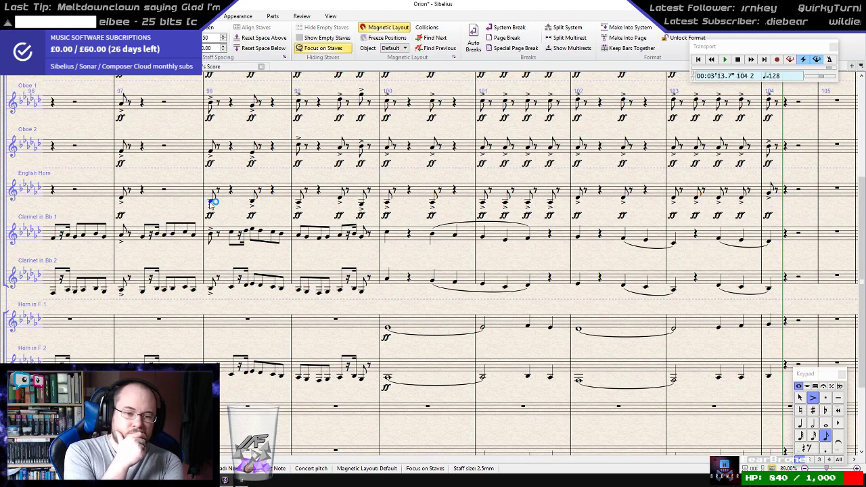
pyautogui.press('p')
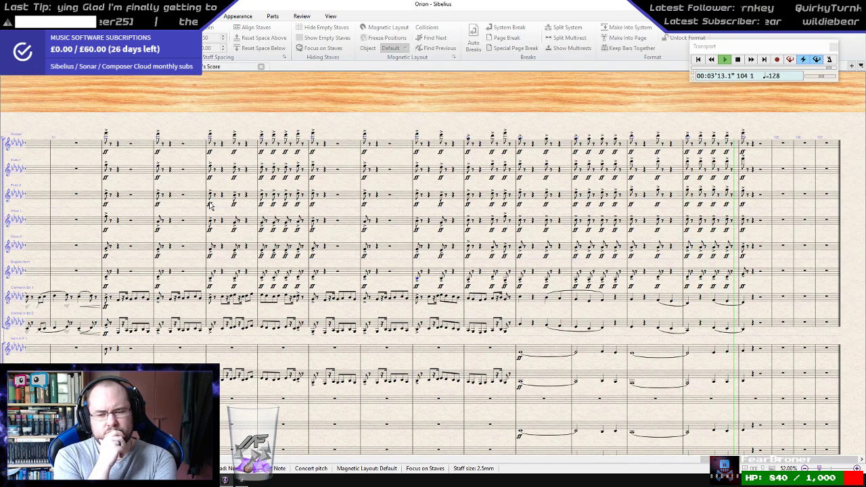
pyautogui.press('space')
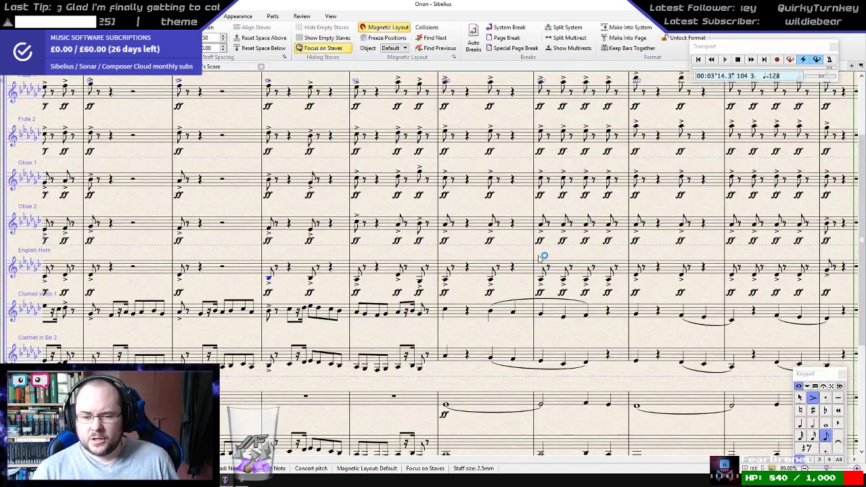
pyautogui.moveTo(664, 340); pyautogui.dragTo(463, 234)
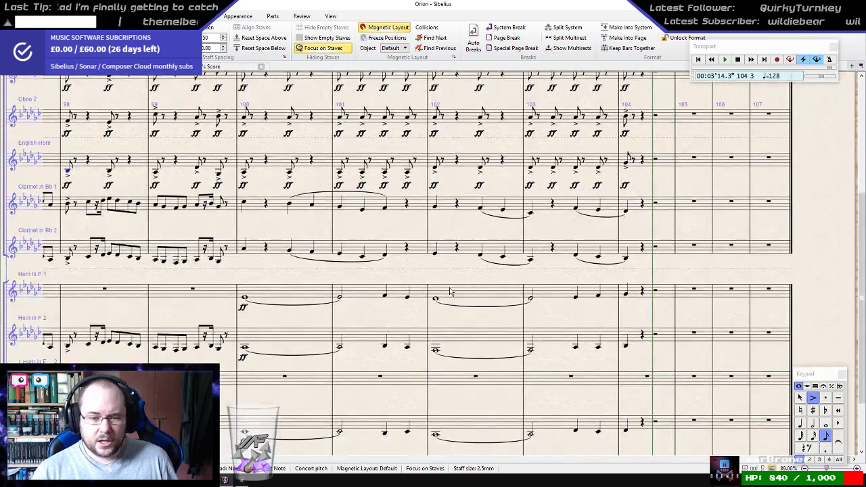
# - Play back bars 100–104 of the woodwind staves from Piccolo down to Clarinet in Bb 2
pyautogui.scroll(-2, 451, 290)
pyautogui.scroll(3, 449, 288)
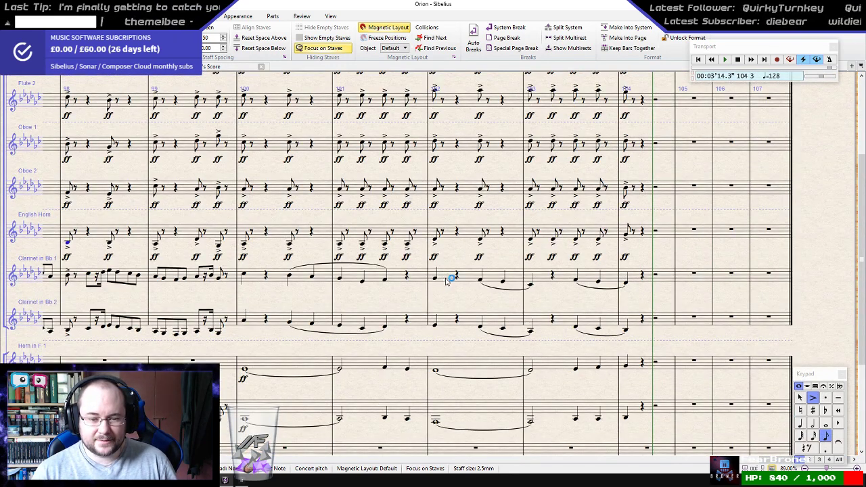
pyautogui.click(449, 276)
pyautogui.click(453, 320)
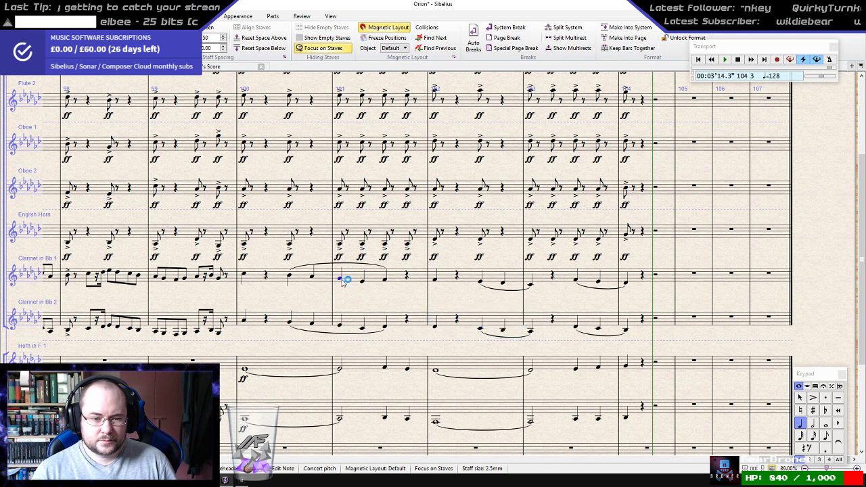
pyautogui.click(245, 275)
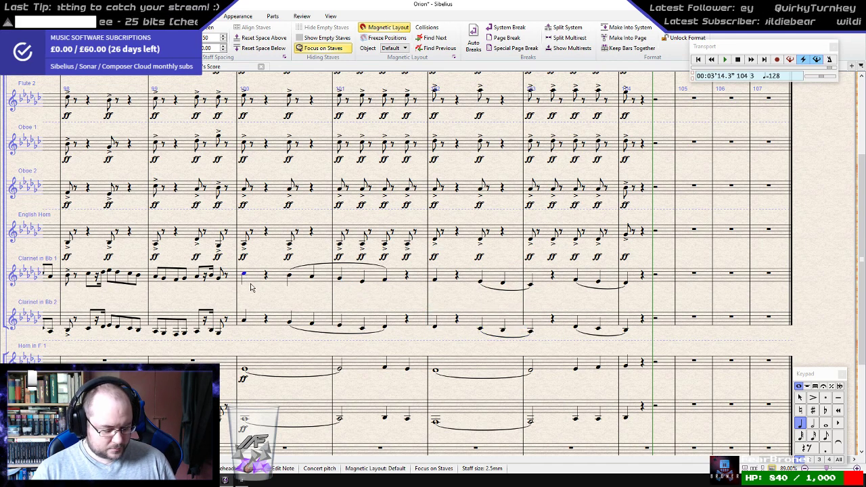
pyautogui.click(262, 318)
pyautogui.scroll(3, 261, 270)
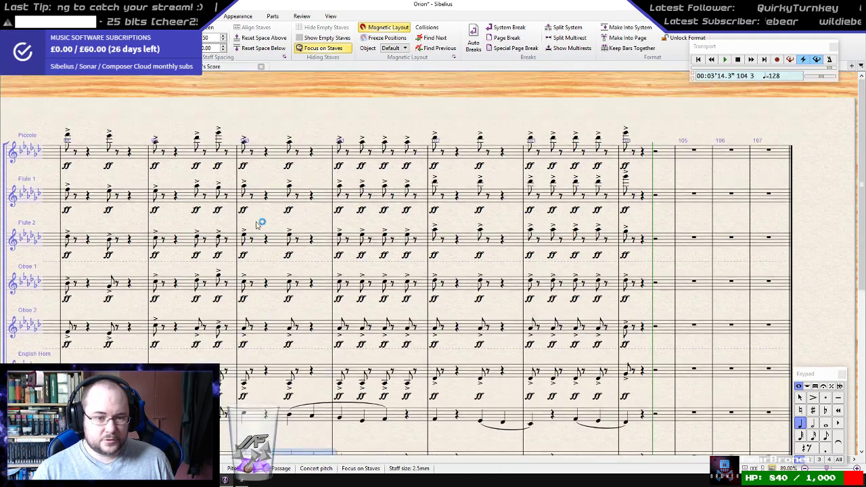
pyautogui.keyDown('shift'); pyautogui.click(262, 154); pyautogui.keyUp('shift')
pyautogui.press('p')
pyautogui.scroll(-2, 269, 168)
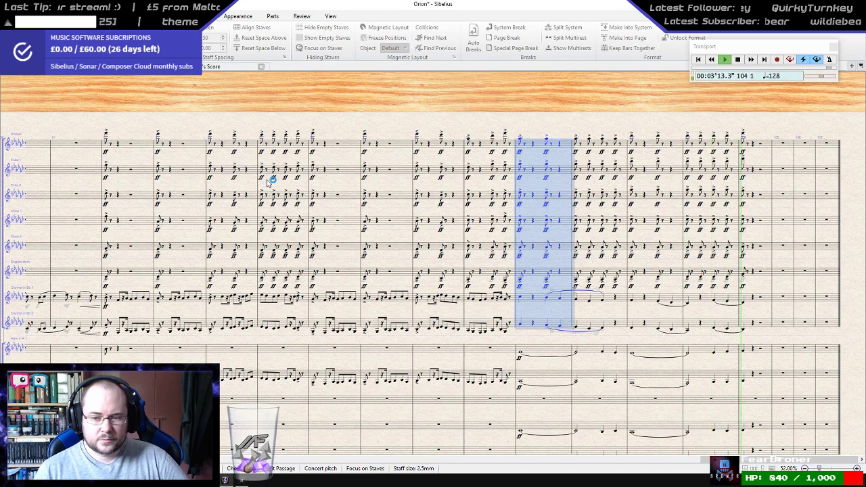
pyautogui.press('space')
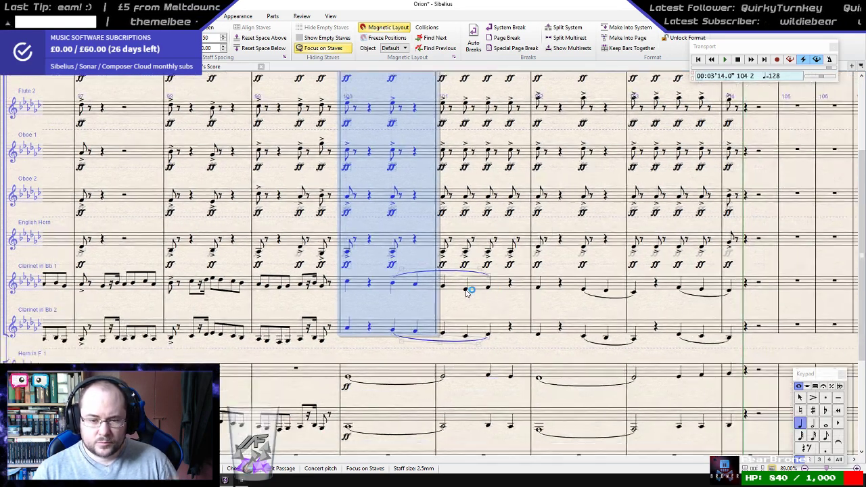
# - Lower the second and third notes of bar 101 by one step in both clarinet parts
pyautogui.click(467, 289)
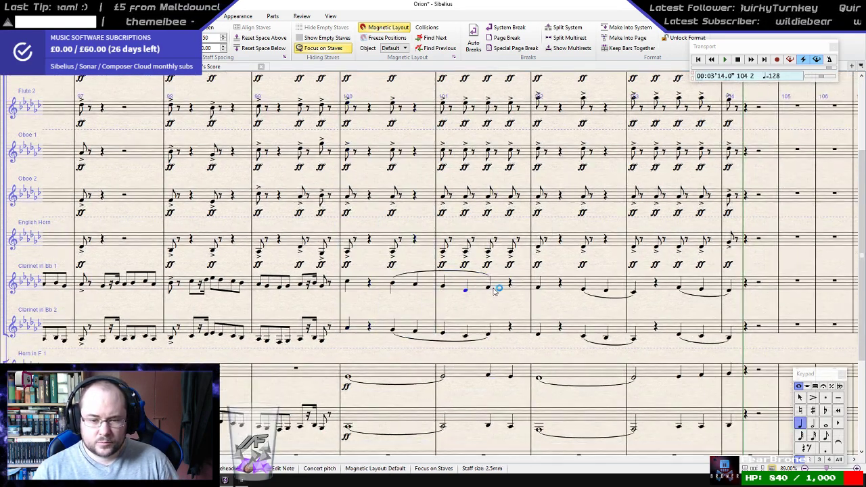
pyautogui.click(490, 289)
pyautogui.press('Down')
pyautogui.click(445, 286)
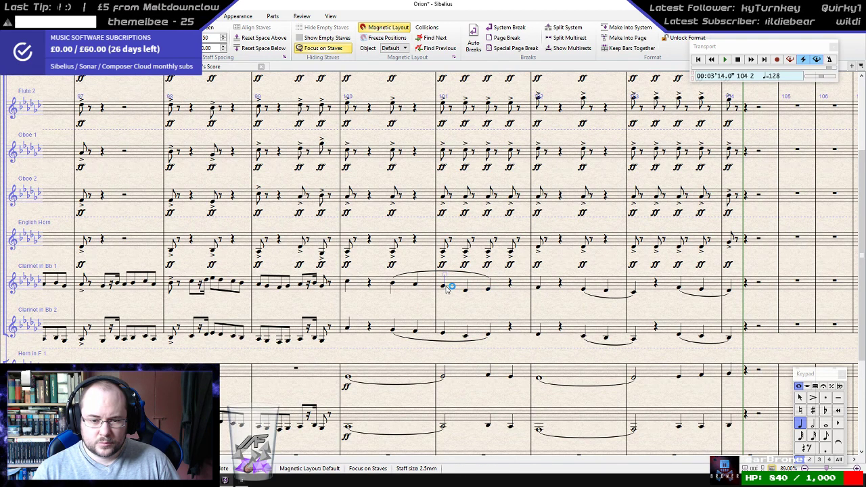
pyautogui.hotkey('ctrl', 'z')
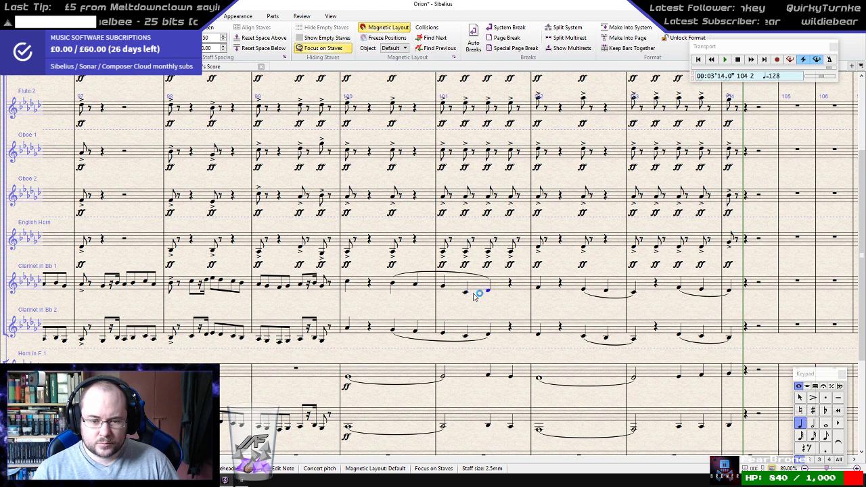
pyautogui.click(489, 335)
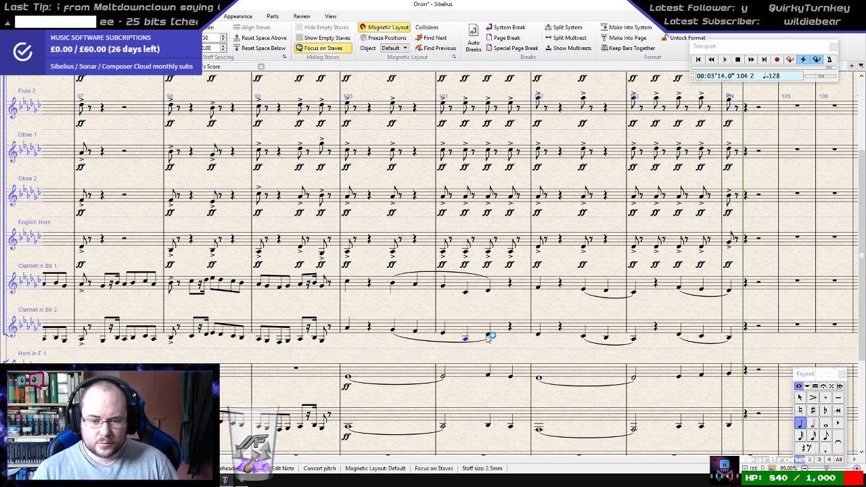
pyautogui.press('Down')
pyautogui.click(444, 334)
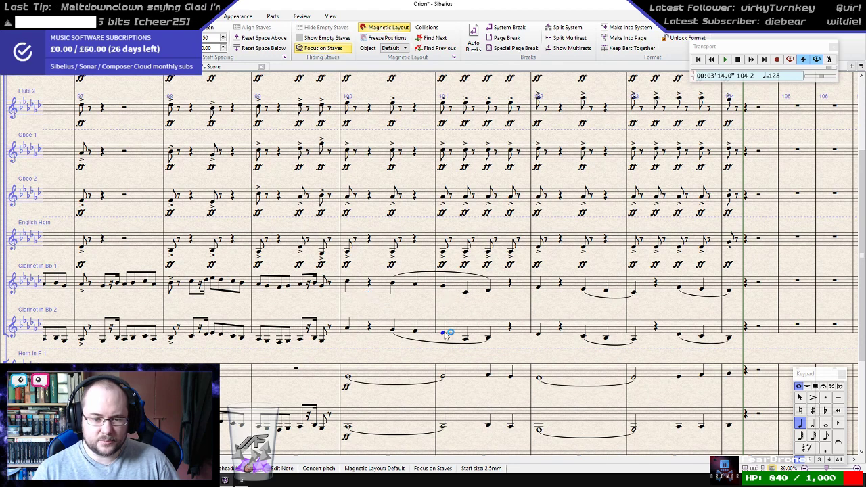
# - Play back only the two clarinet parts from bar 100
pyautogui.click(346, 283)
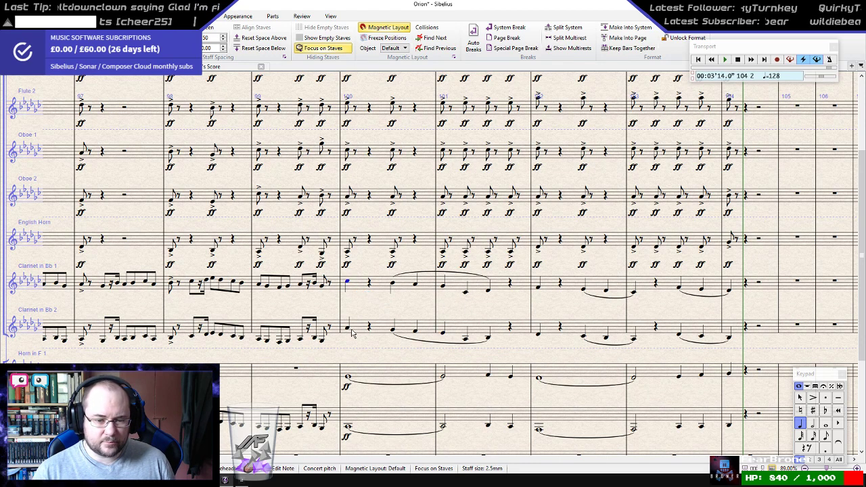
pyautogui.keyDown('shift'); pyautogui.click(351, 333); pyautogui.keyUp('shift')
pyautogui.press('p')
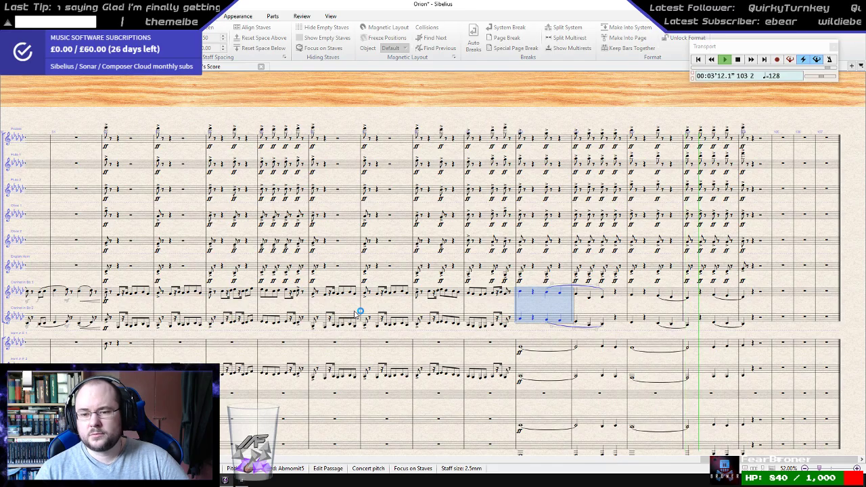
pyautogui.hotkey('ctrl', '=')
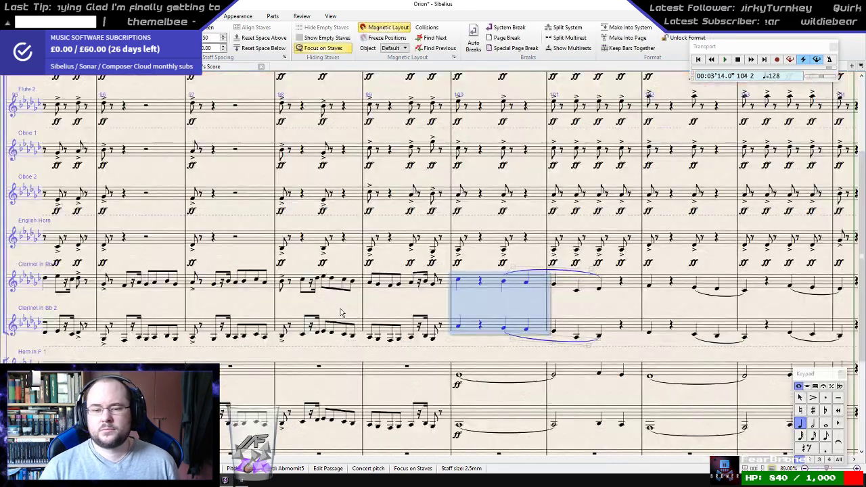
# - Play the score from bar 98 through bar 104
pyautogui.click(283, 106)
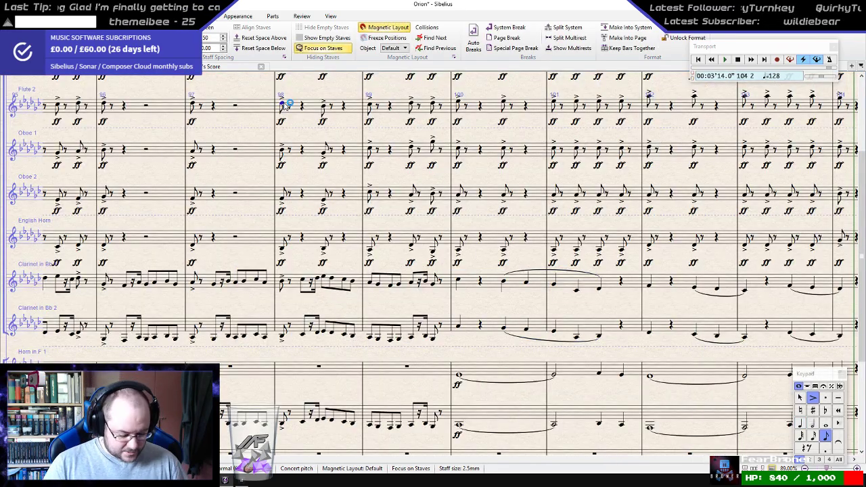
pyautogui.hotkey('ctrl', '-')
pyautogui.press('p')
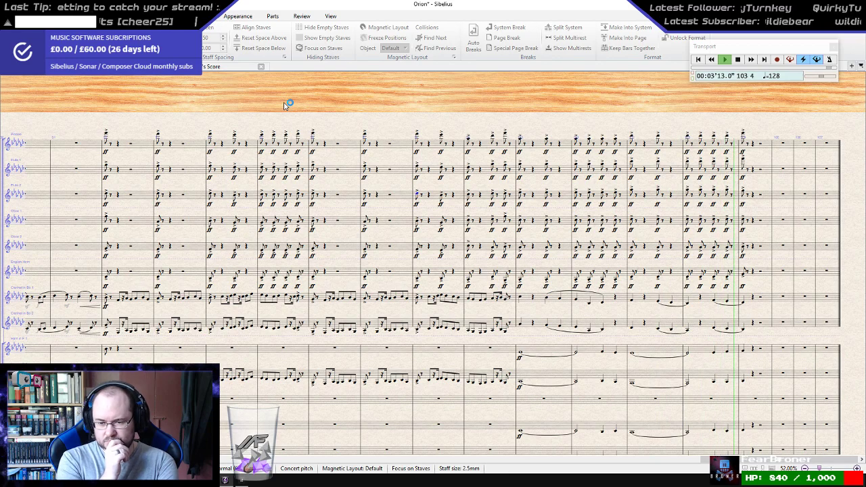
pyautogui.press('space')
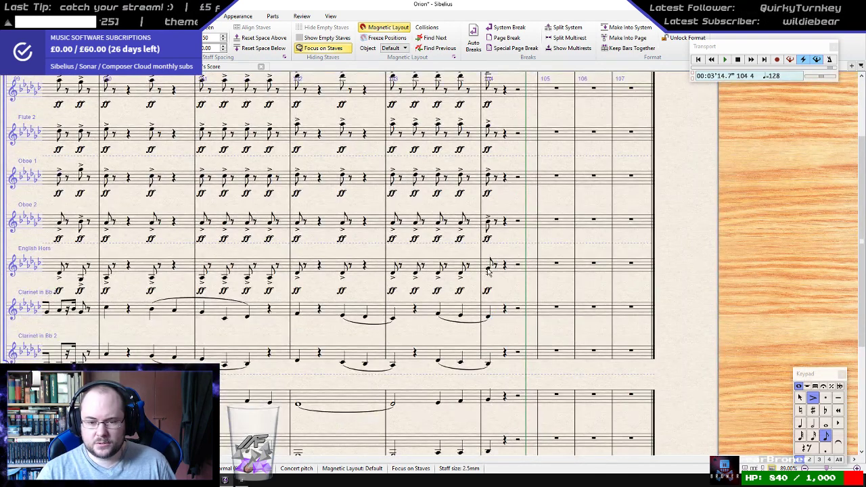
# - Shorten the quarter notes on the first beat of bar 104 in the horn staves to eighth notes
pyautogui.click(488, 268)
pyautogui.scroll(-5, 488, 271)
pyautogui.click(487, 212)
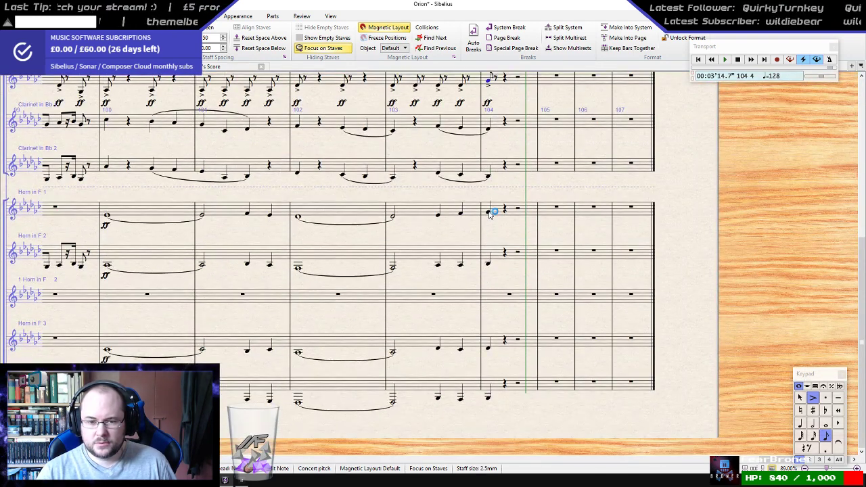
pyautogui.keyDown('shift'); pyautogui.click(489, 398); pyautogui.keyUp('shift')
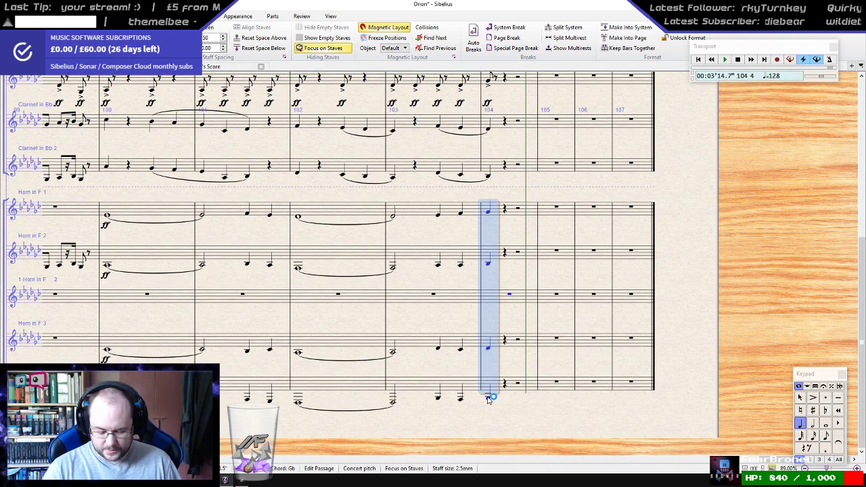
pyautogui.press('3')
pyautogui.click(305, 232)
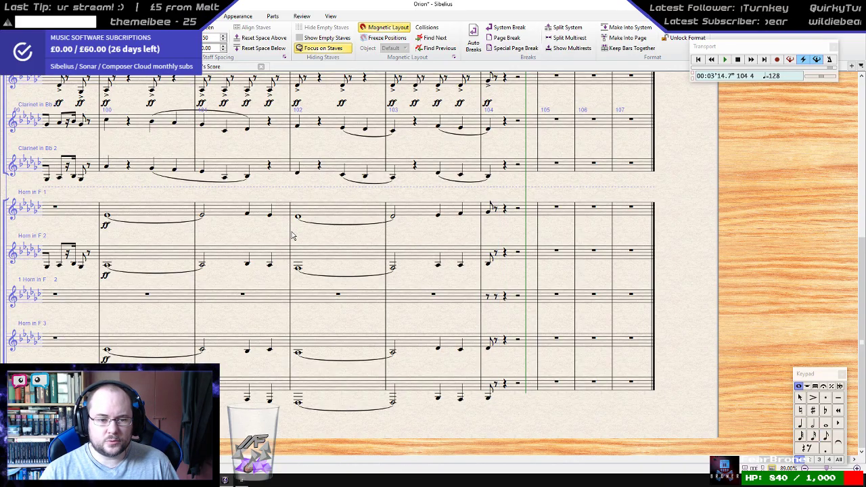
# - Turn off Focus on Staves to bring back all the instruments in the score
pyautogui.moveTo(293, 236); pyautogui.dragTo(665, 288)
pyautogui.scroll(-5, 344, 259)
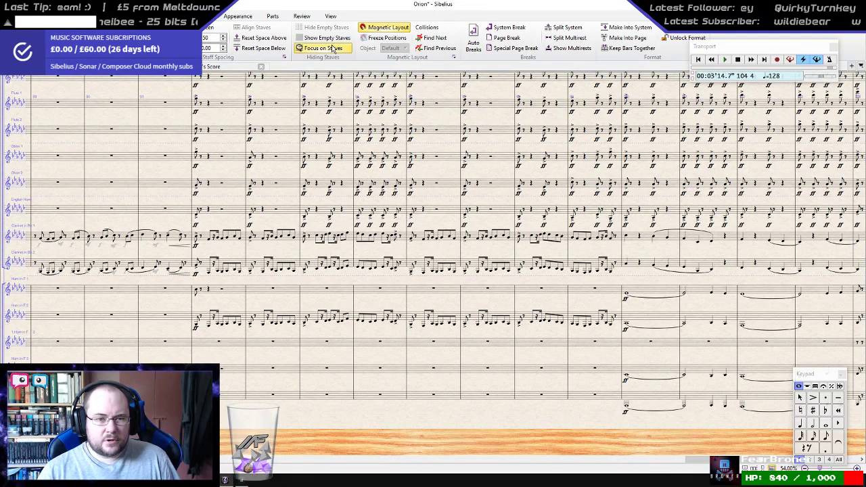
pyautogui.click(334, 49)
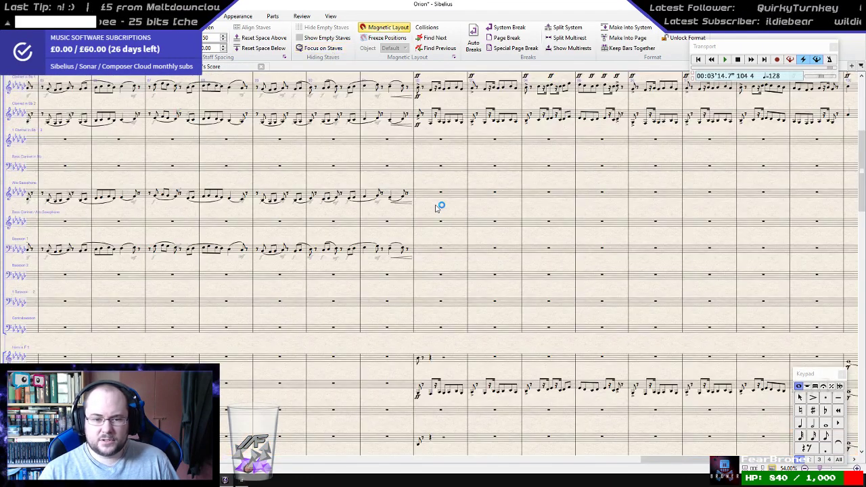
# - Enter an accented eighth-note G on the first beat of bar 92 in Alto Saxophone and Bassoon 1
pyautogui.scroll(3, 404, 227)
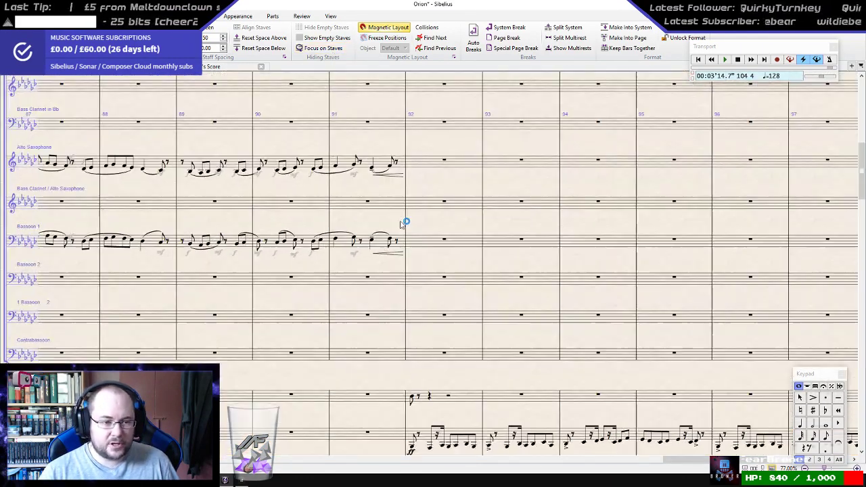
pyautogui.click(444, 161)
pyautogui.press('4')
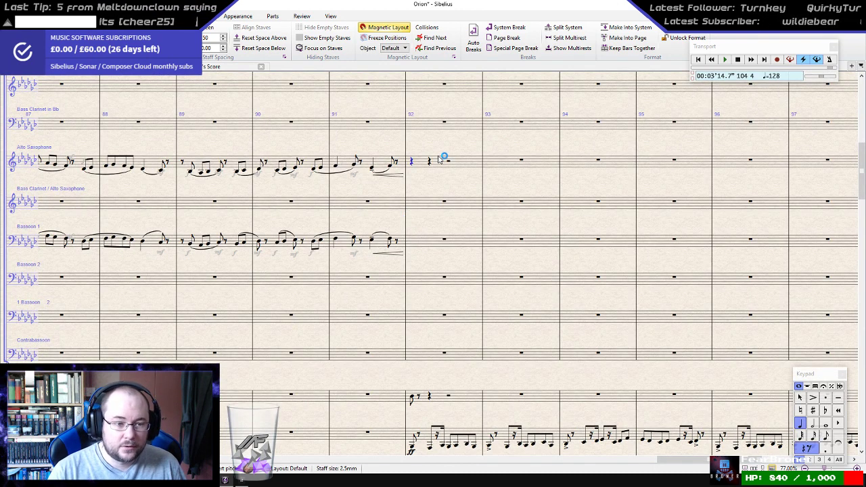
pyautogui.press('g')
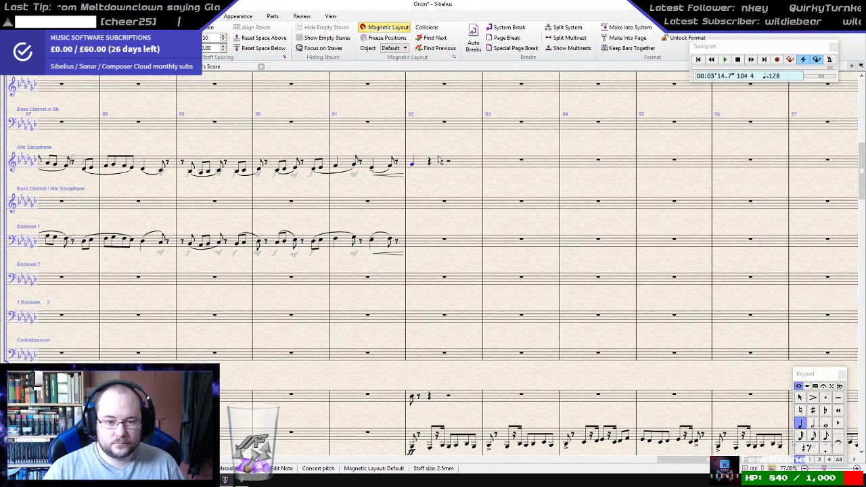
pyautogui.click(391, 241)
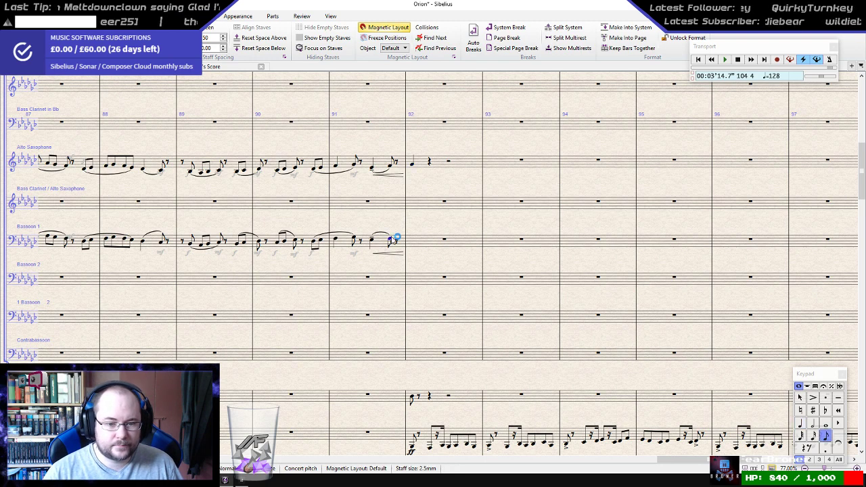
pyautogui.press('Right')
pyautogui.press('Right')
pyautogui.press('4')
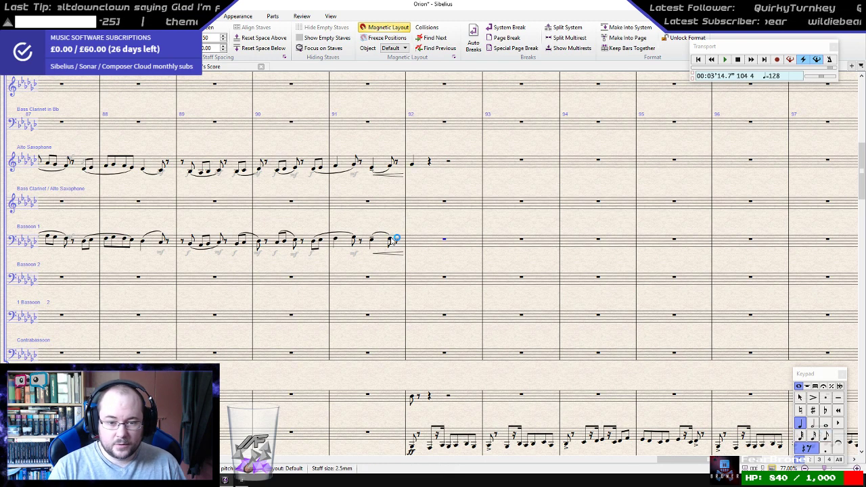
pyautogui.press('g')
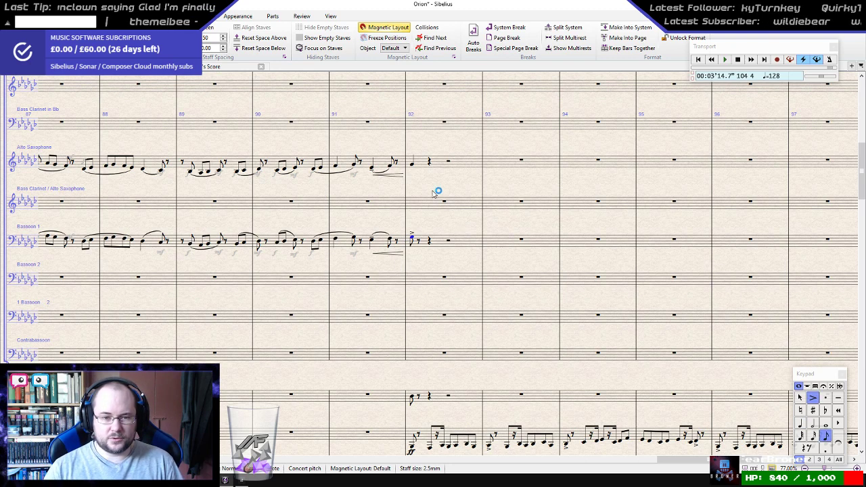
pyautogui.click(413, 165)
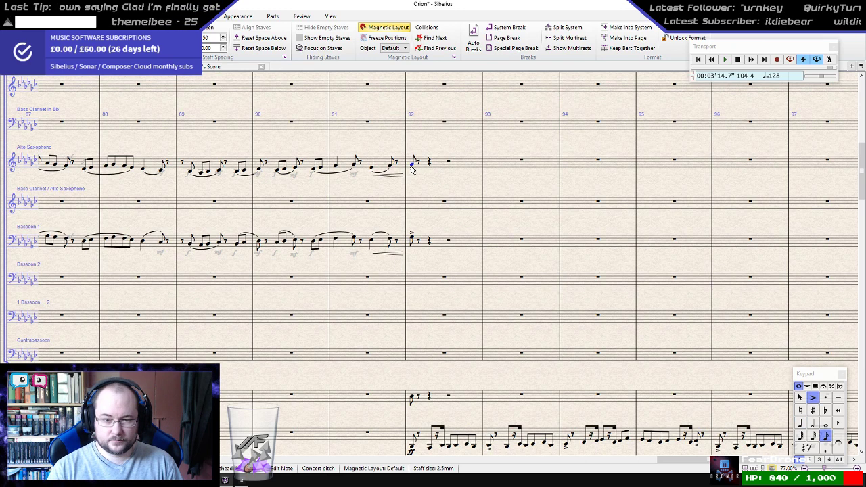
# - Clear the contents of bar 92 in Horn in F 1 and Horn in F 3
pyautogui.scroll(-5, 419, 210)
pyautogui.click(444, 199)
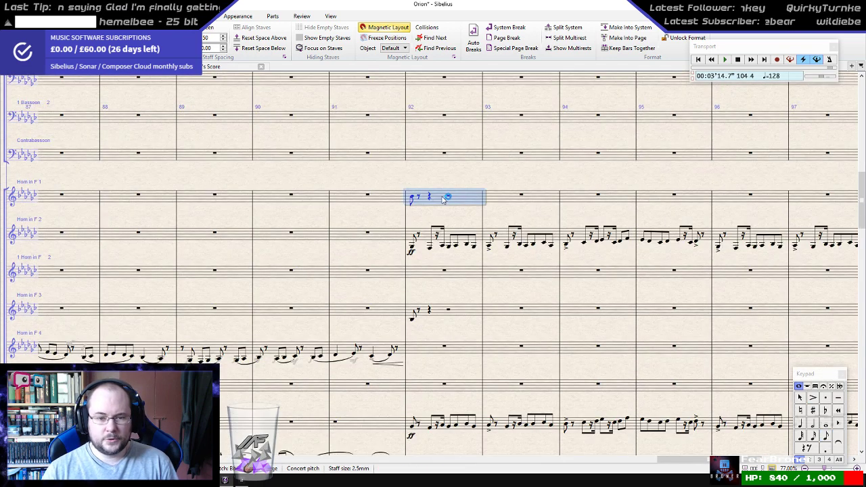
pyautogui.press('Delete')
pyautogui.click(440, 309)
pyautogui.press('Delete')
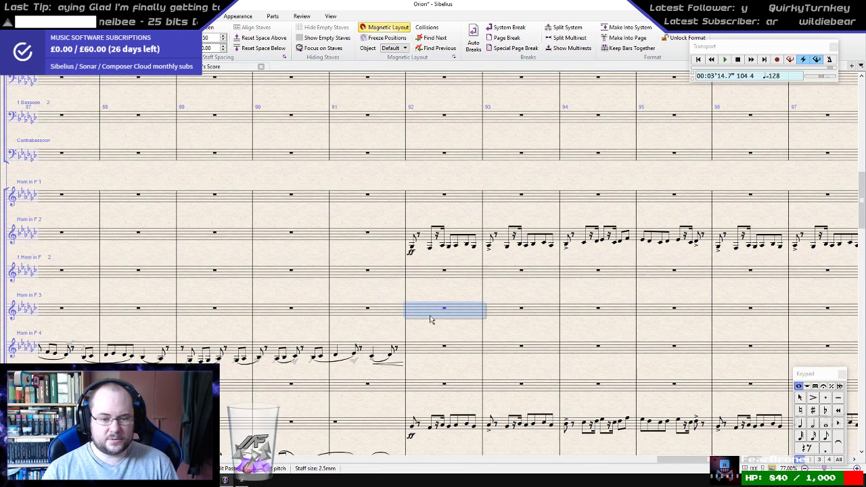
# - Enter an eighth-note E on the first beat of bar 92 in Horn in F 4
pyautogui.scroll(-2, 424, 332)
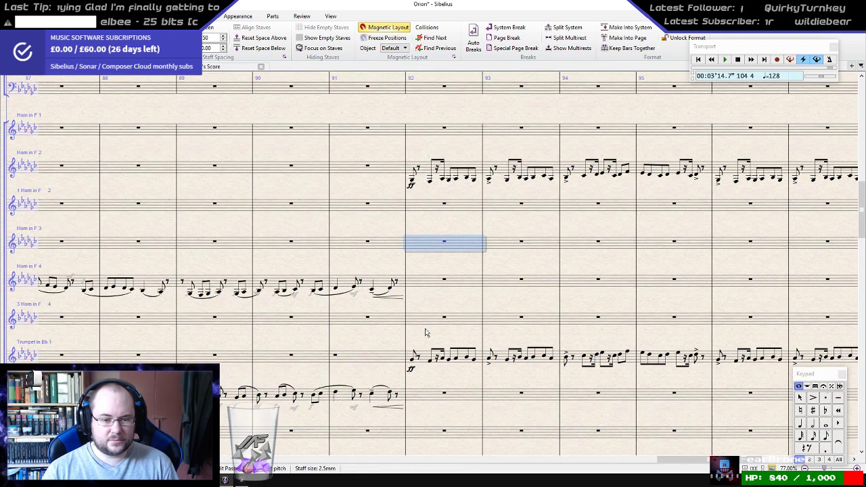
pyautogui.click(445, 280)
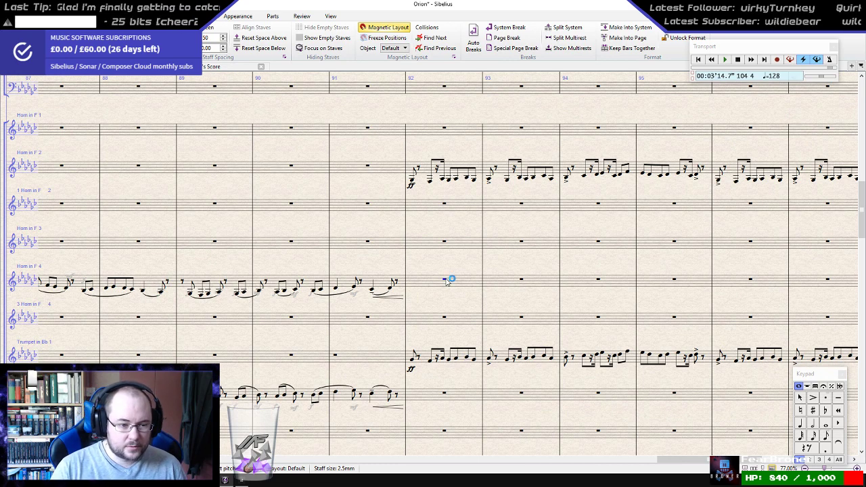
pyautogui.press('4')
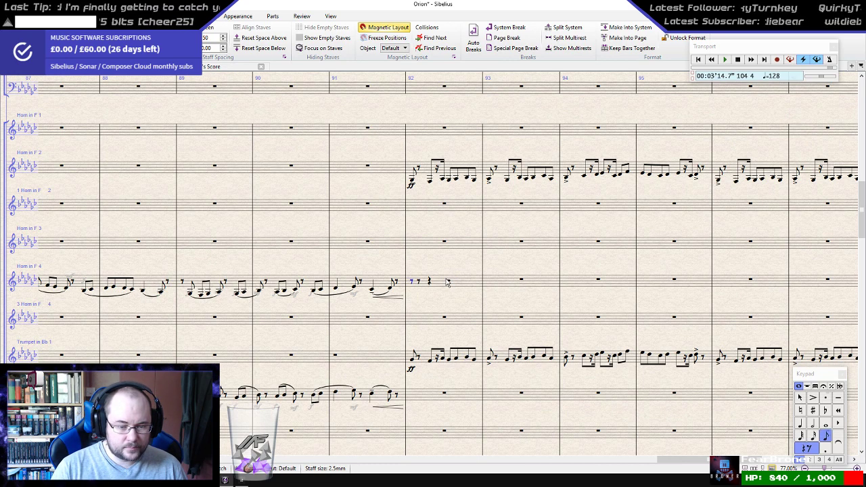
pyautogui.press('e')
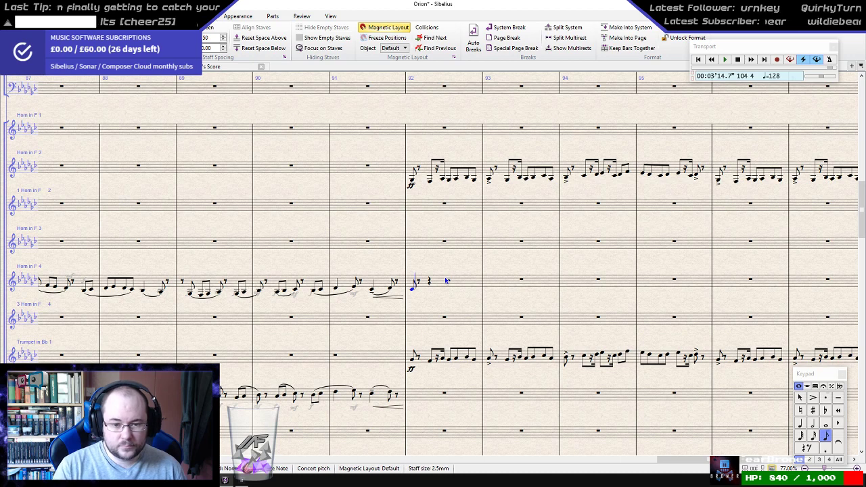
# - Accent Horn in F 4's opening note in bar 92 and enter an accented eighth note on Trumpet in Bb 2's first beat there
pyautogui.press('Up')
pyautogui.press('Up')
pyautogui.press('0')
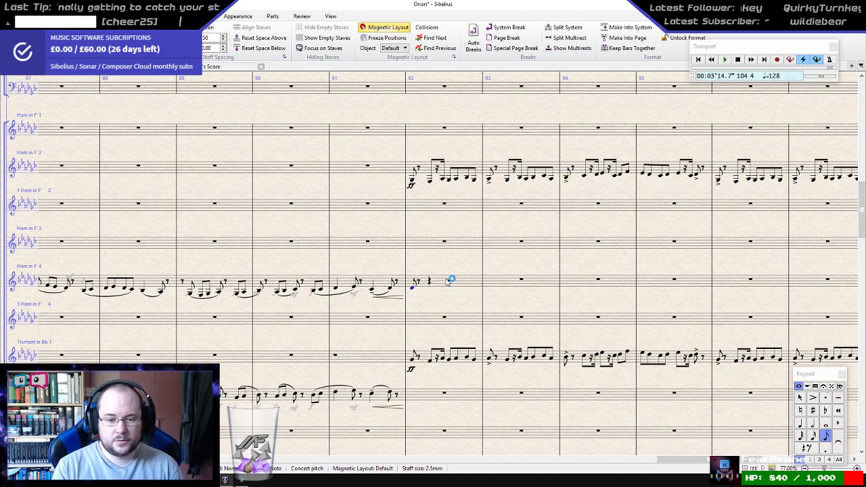
pyautogui.scroll(-2, 443, 297)
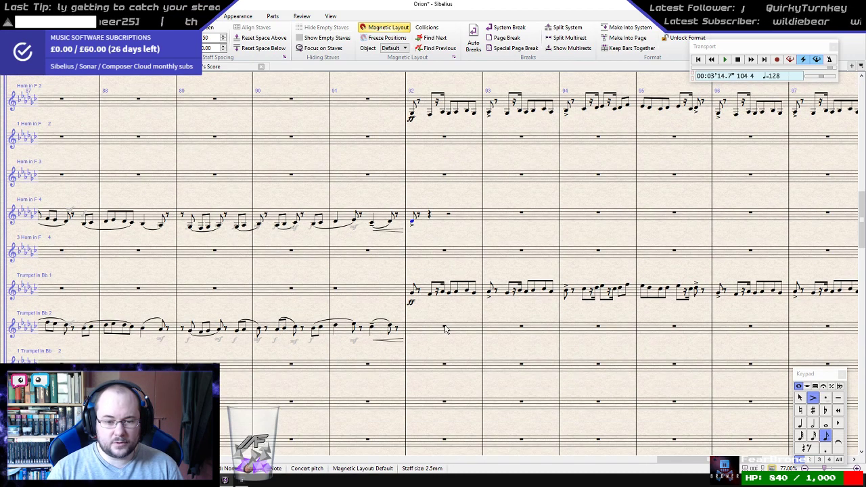
pyautogui.press('Escape')
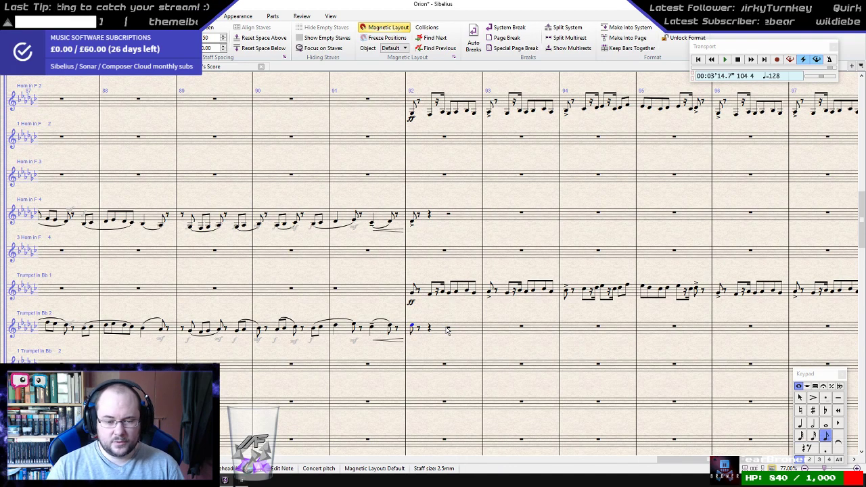
pyautogui.press('KP_Divide')
# - Copy bars 100–104 of Clarinet in Bb 1 into Tenor Trombone 2 and transpose them down one octave
pyautogui.scroll(-10, 419, 325)
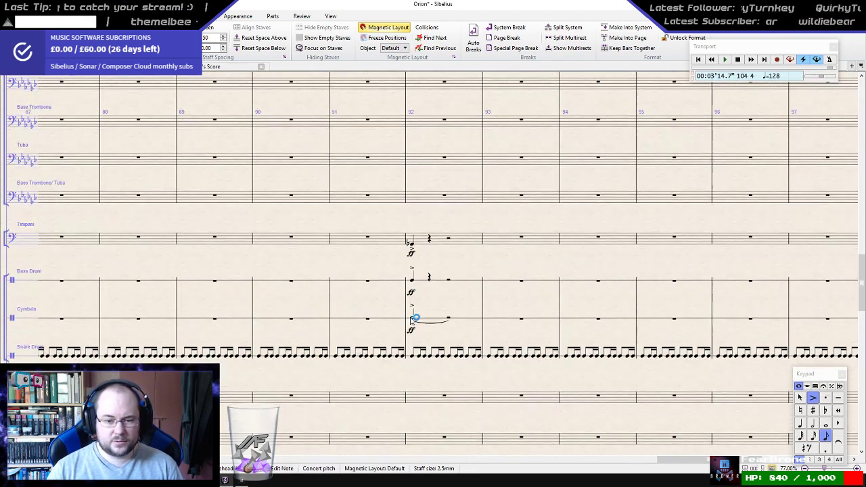
pyautogui.scroll(-6, 414, 322)
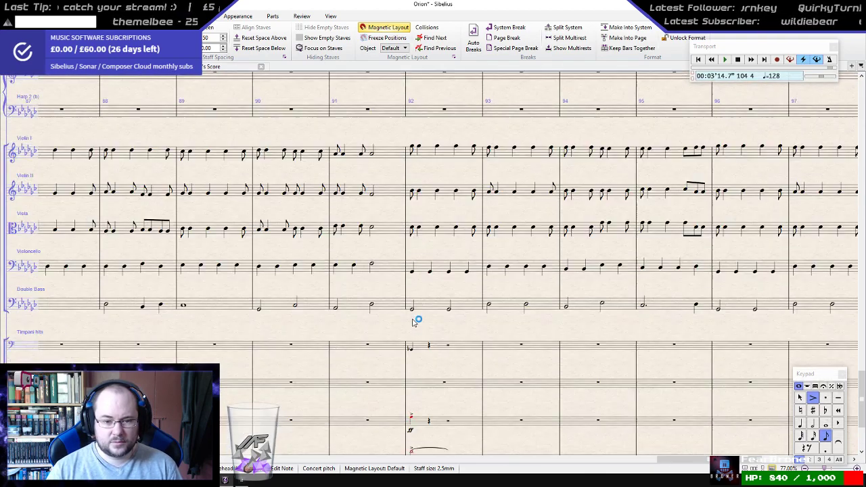
pyautogui.scroll(-5, 415, 324)
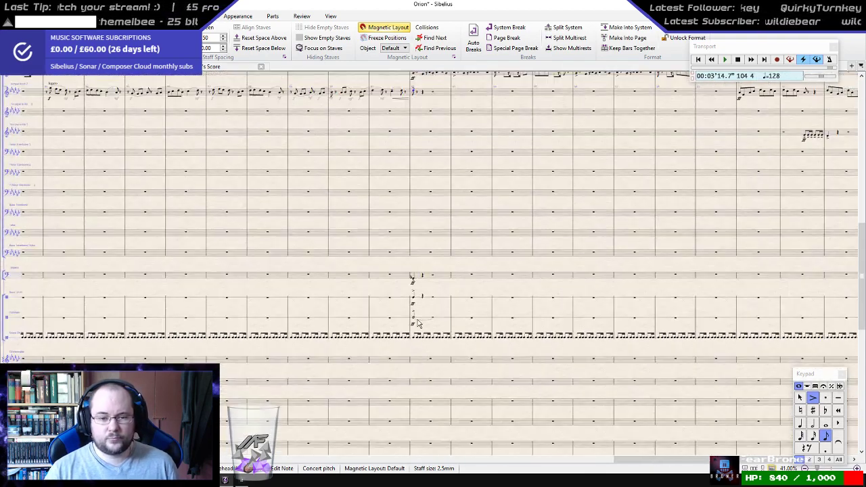
pyautogui.scroll(3, 425, 319)
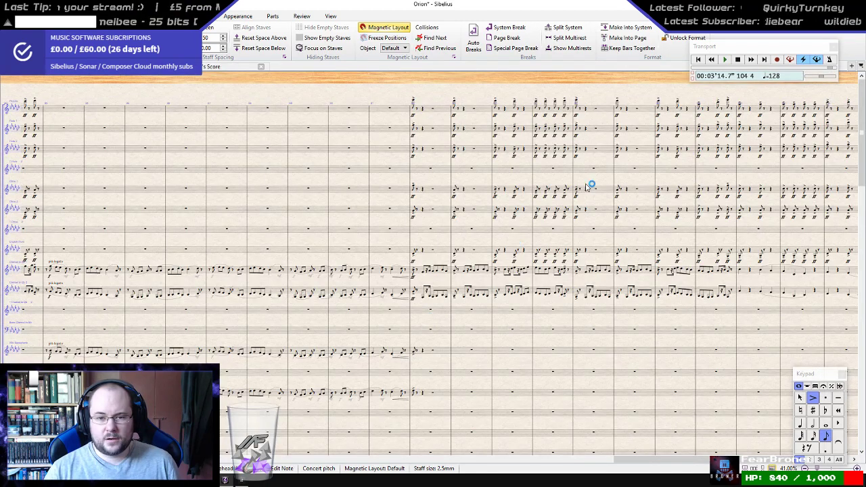
pyautogui.moveTo(660, 88); pyautogui.dragTo(349, 46)
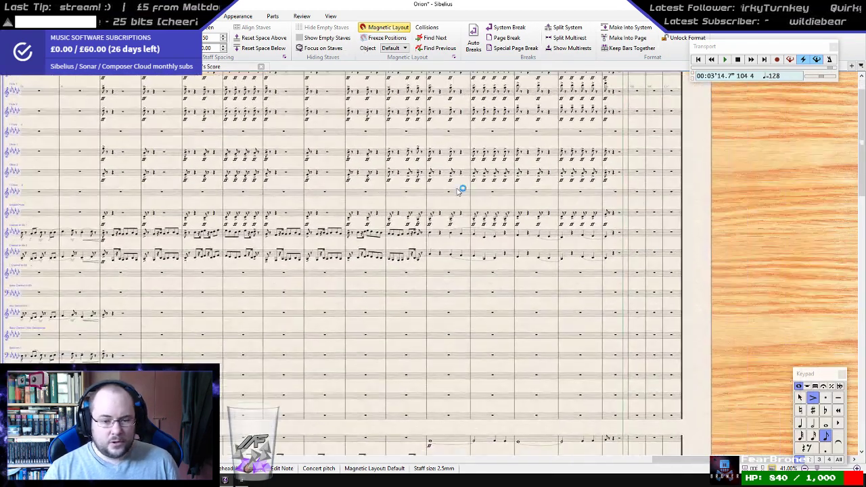
pyautogui.scroll(-2, 460, 190)
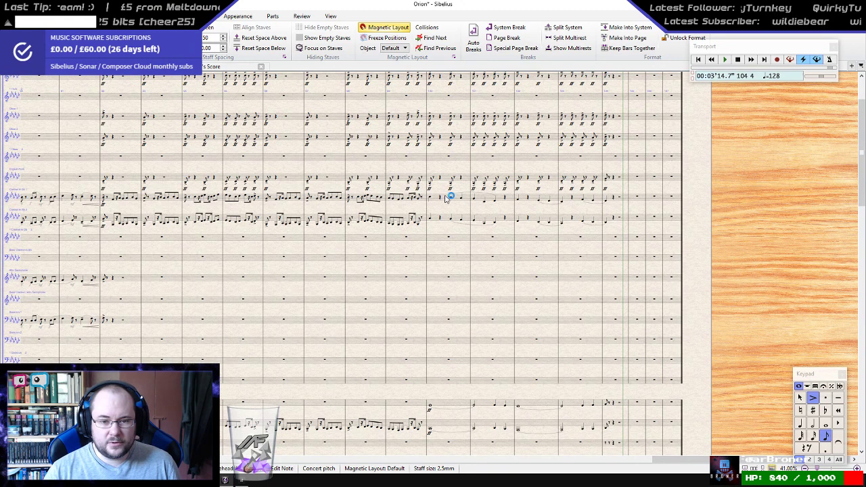
pyautogui.click(445, 199)
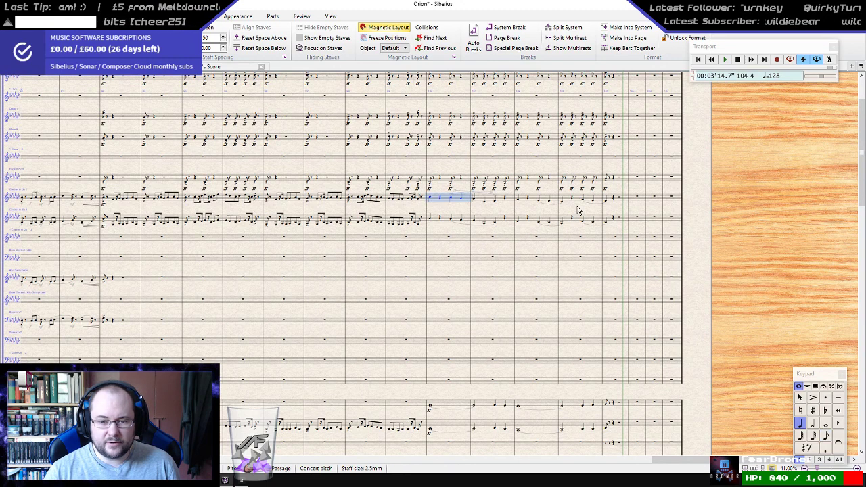
pyautogui.keyDown('shift'); pyautogui.click(624, 201); pyautogui.keyUp('shift')
pyautogui.scroll(-6, 436, 270)
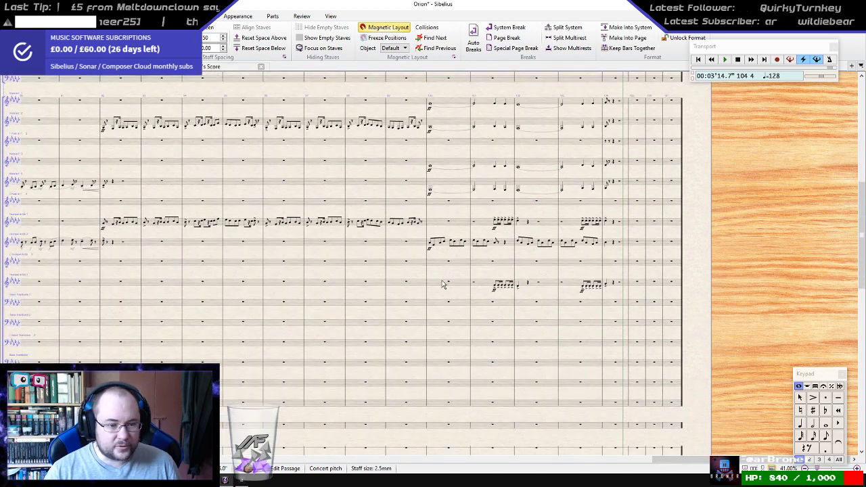
pyautogui.keyDown('alt'); pyautogui.click(438, 325); pyautogui.keyUp('alt')
pyautogui.hotkey('ctrl', 'Down')
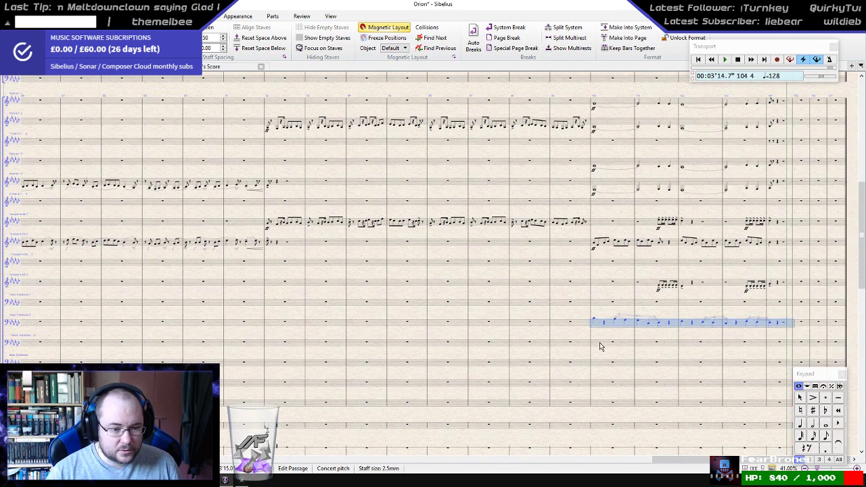
pyautogui.hotkey('ctrl', 'Down')
pyautogui.hotkey('ctrl', 'z')
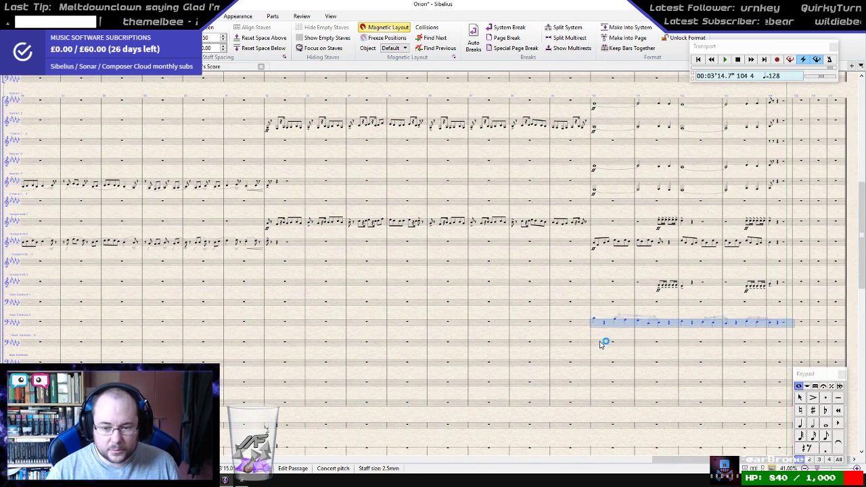
# - Duplicate Tenor Trombone 2's bars 100–104 into Tenor Trombone 1, and try both trombones an octave lower before restoring them
pyautogui.keyDown('alt'); pyautogui.click(598, 303); pyautogui.keyUp('alt')
pyautogui.keyDown('shift'); pyautogui.click(611, 330); pyautogui.keyUp('shift')
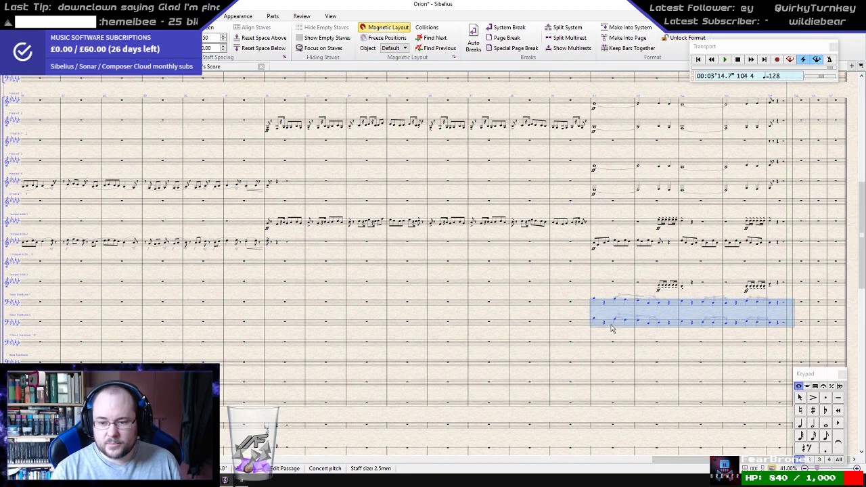
pyautogui.hotkey('ctrl', 'Down')
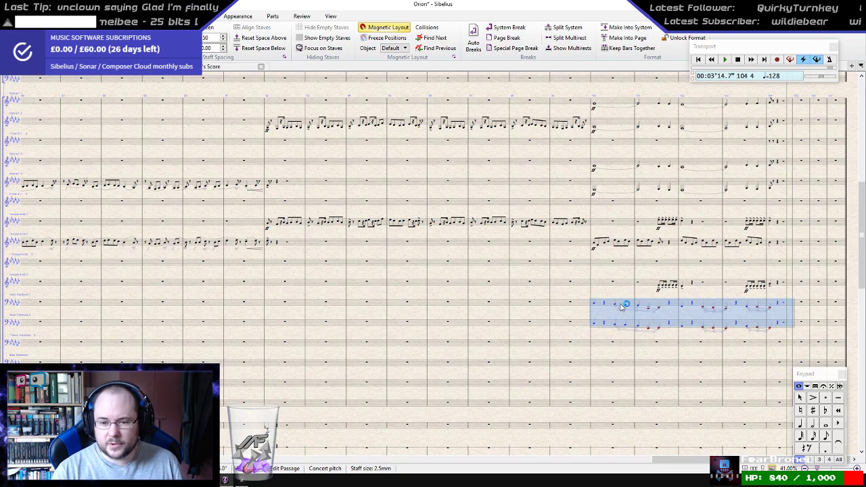
pyautogui.hotkey('ctrl', 'Up')
pyautogui.press('Escape')
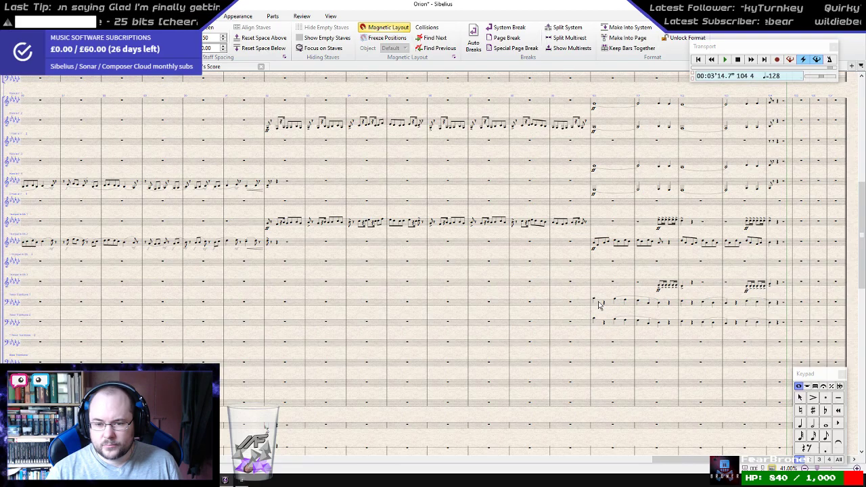
# - Inspect the properties of Tenor Trombone 2's bars 100–104 and briefly play back from bar 100
pyautogui.click(614, 322)
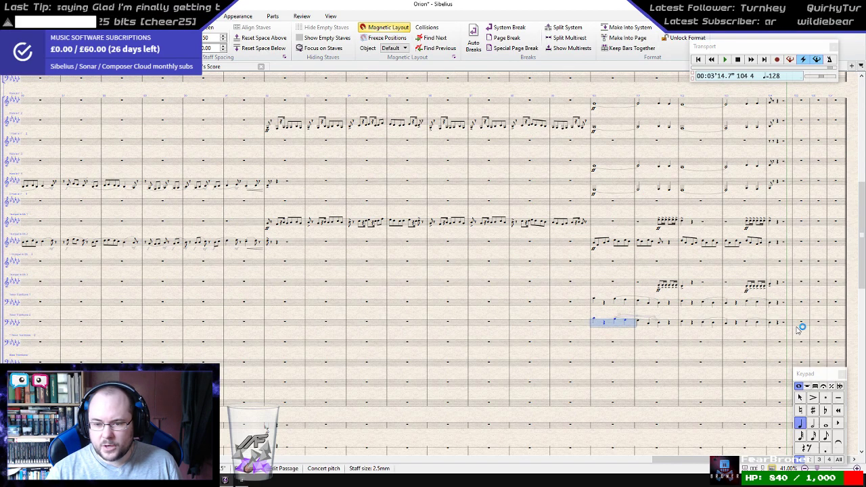
pyautogui.keyDown('shift'); pyautogui.click(782, 325); pyautogui.keyUp('shift')
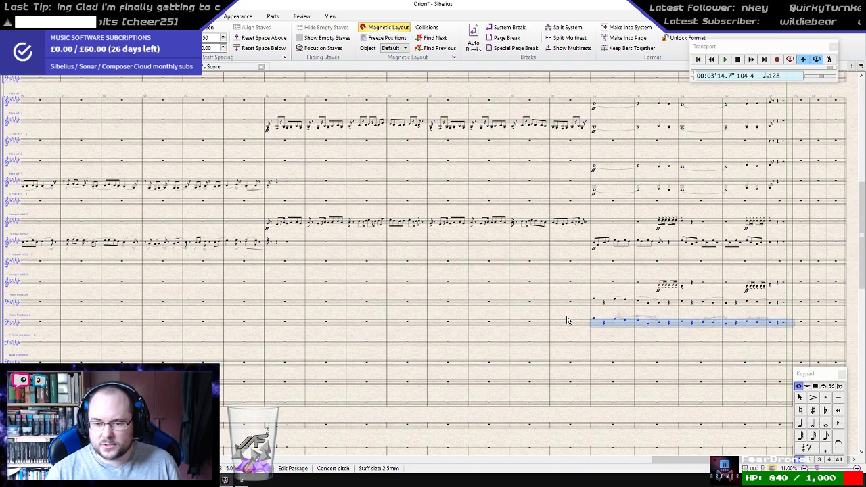
pyautogui.scroll(3, 570, 314)
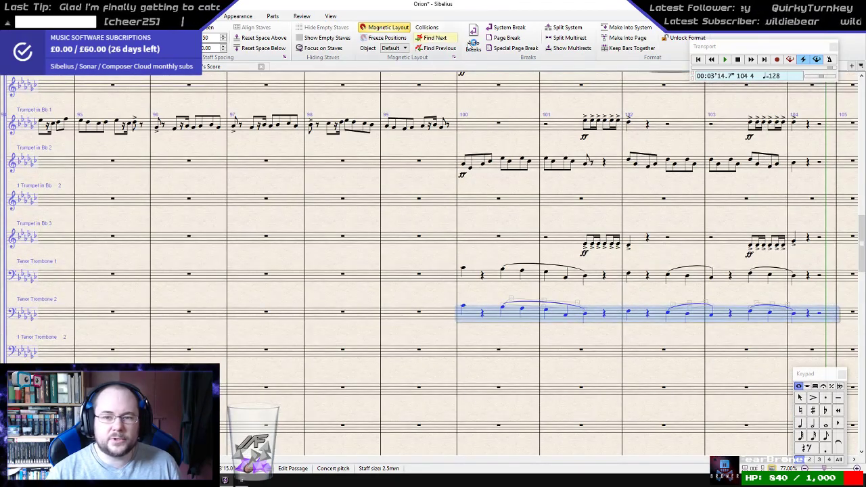
pyautogui.click(38, 17)
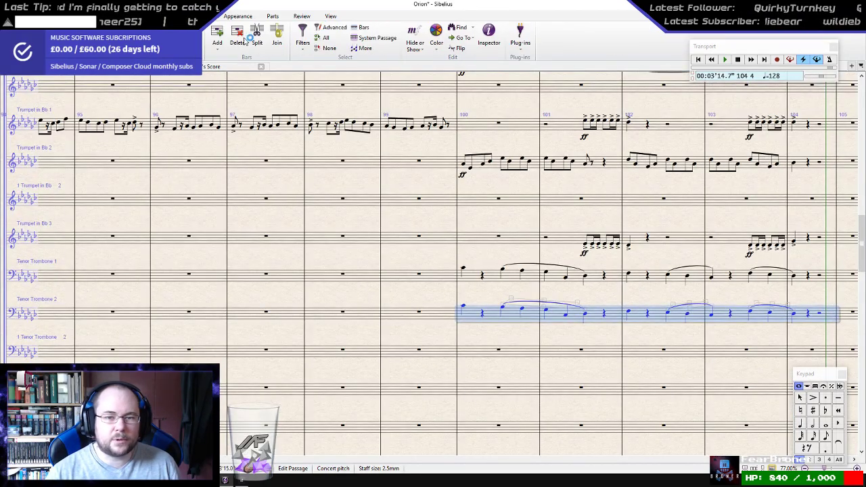
pyautogui.click(488, 35)
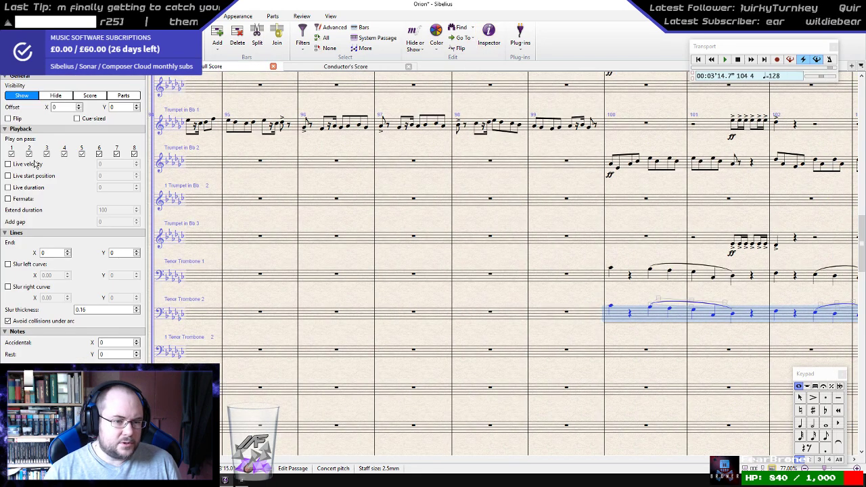
pyautogui.click(611, 270)
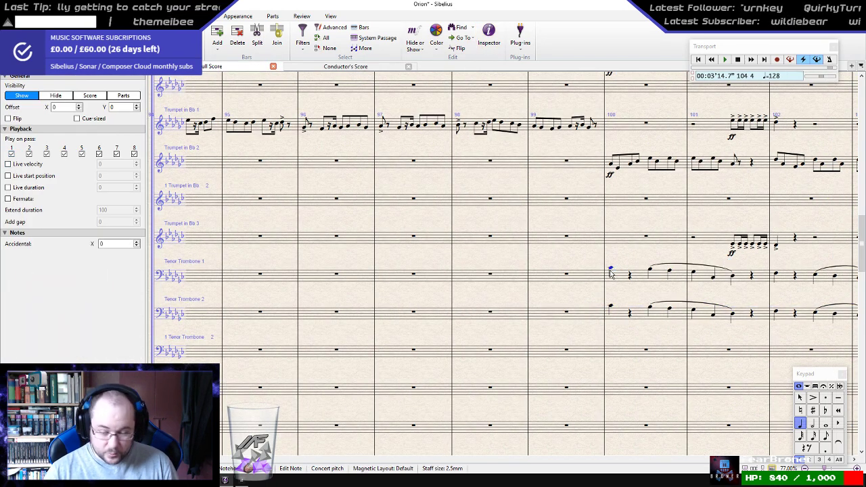
pyautogui.keyDown('shift'); pyautogui.click(620, 320); pyautogui.keyUp('shift')
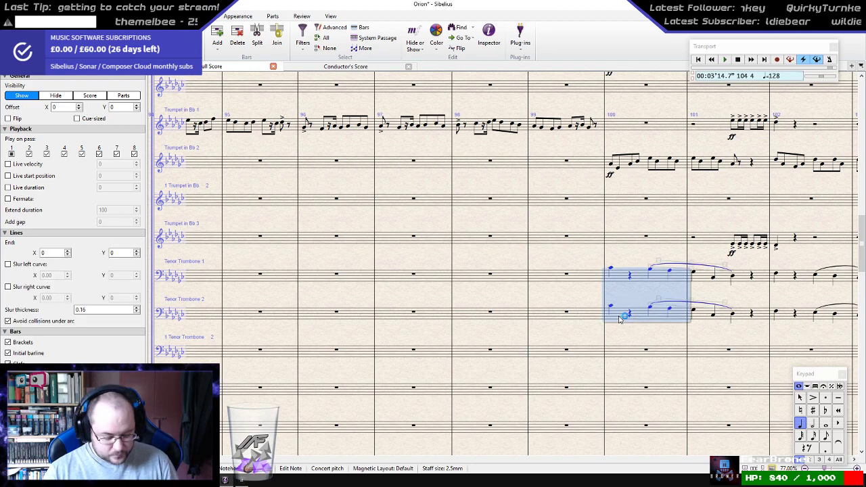
pyautogui.press('space')
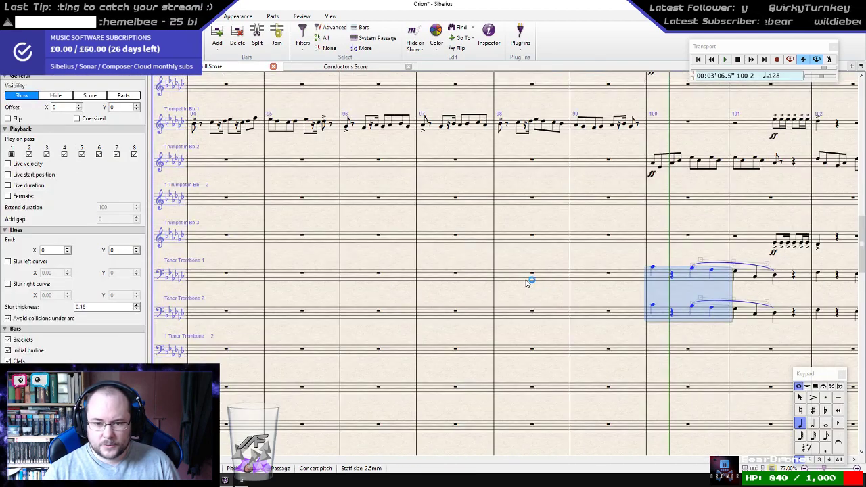
# - Add an ff dynamic to the first note of bar 100 in Tenor Trombone 1 and 2, and close the Inspector
pyautogui.click(651, 269)
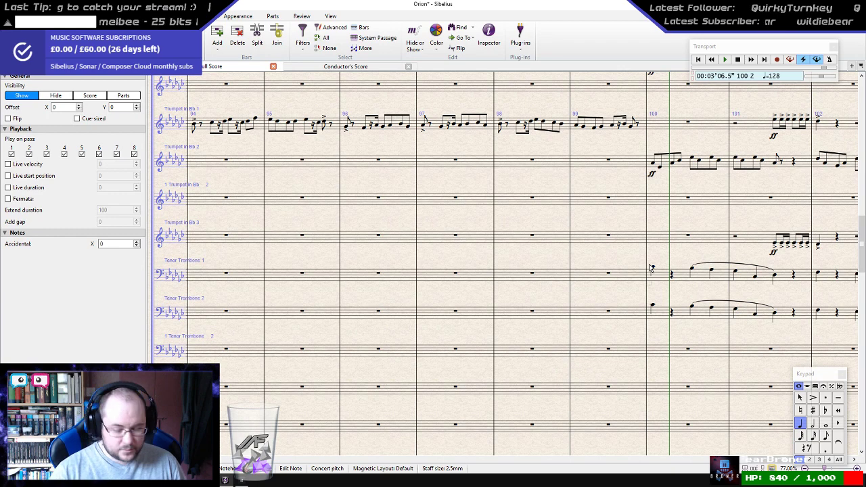
pyautogui.hotkey('ctrl', 'e')
pyautogui.hotkey('ctrl', 'f')
pyautogui.hotkey('ctrl', 'f')
pyautogui.press('Escape')
pyautogui.press('Escape')
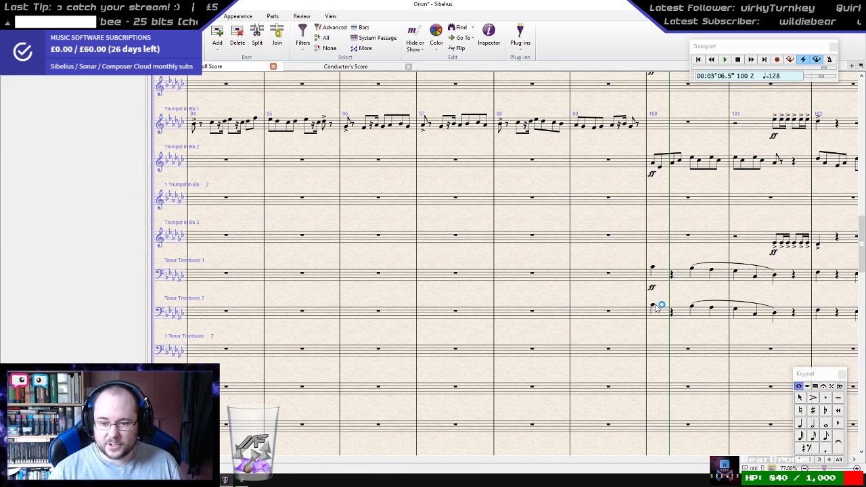
pyautogui.click(651, 308)
pyautogui.hotkey('ctrl', 'e')
pyautogui.hotkey('ctrl', 'f')
pyautogui.hotkey('ctrl', 'f')
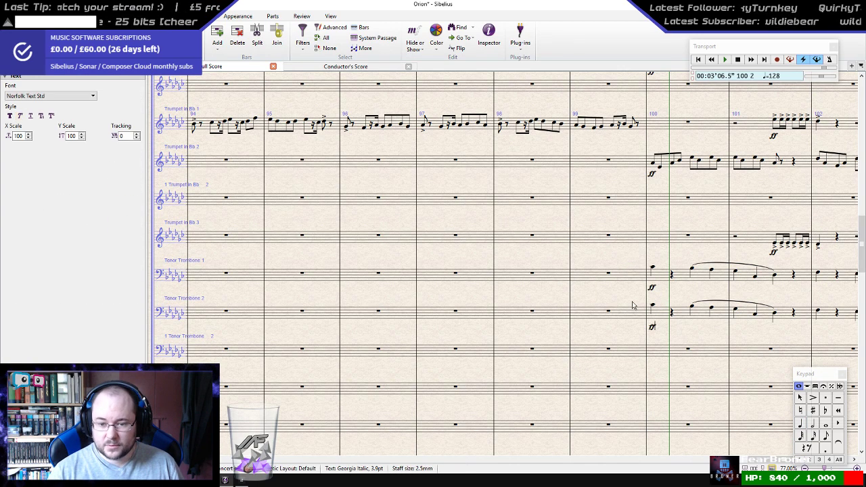
pyautogui.press('Escape')
pyautogui.press('Escape')
pyautogui.click(144, 76)
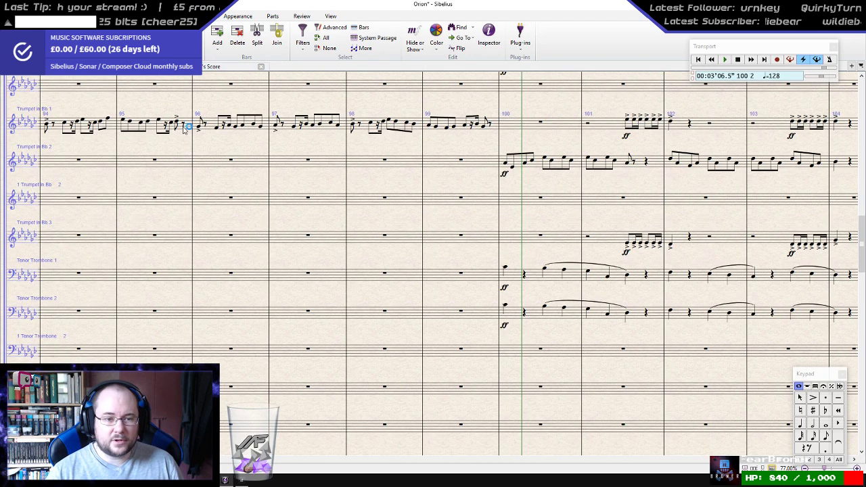
# - Play back the score from the selected Trumpet in Bb 1 note in bar 96 through to bar 104
pyautogui.press('p')
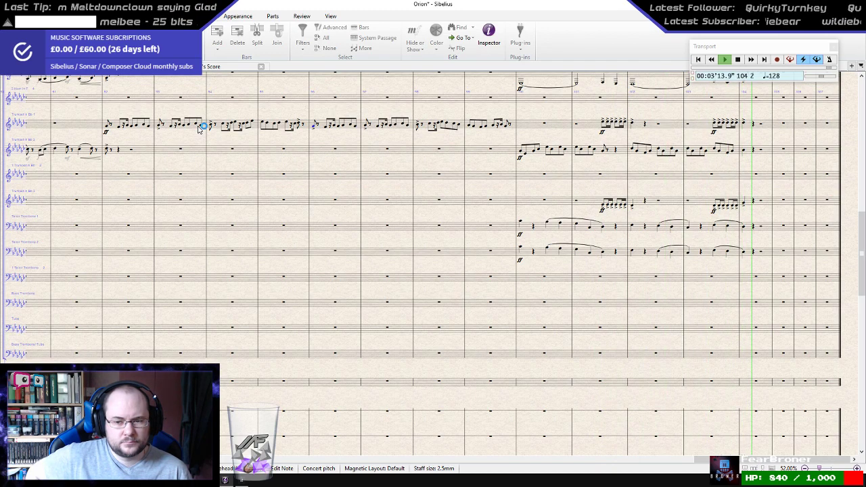
pyautogui.press('space')
pyautogui.scroll(2, 199, 130)
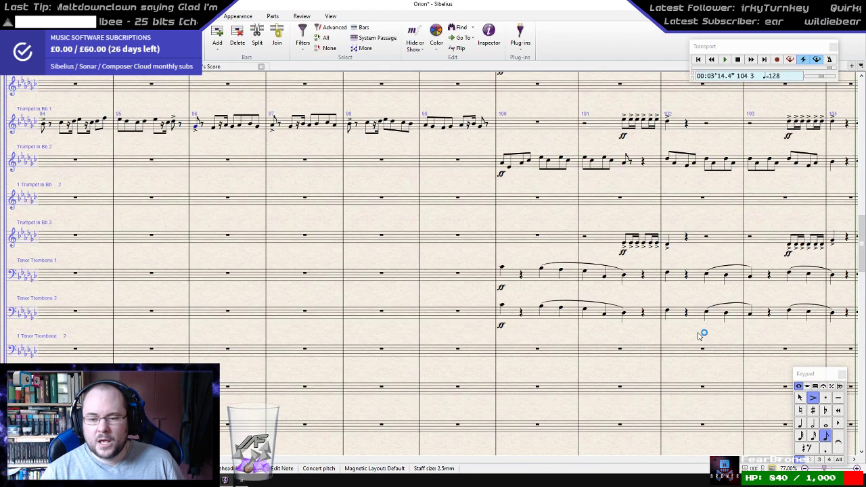
# - Enter an accented quarter note on the first beat of bar 104 in Cymbals
pyautogui.moveTo(698, 336); pyautogui.dragTo(317, 144)
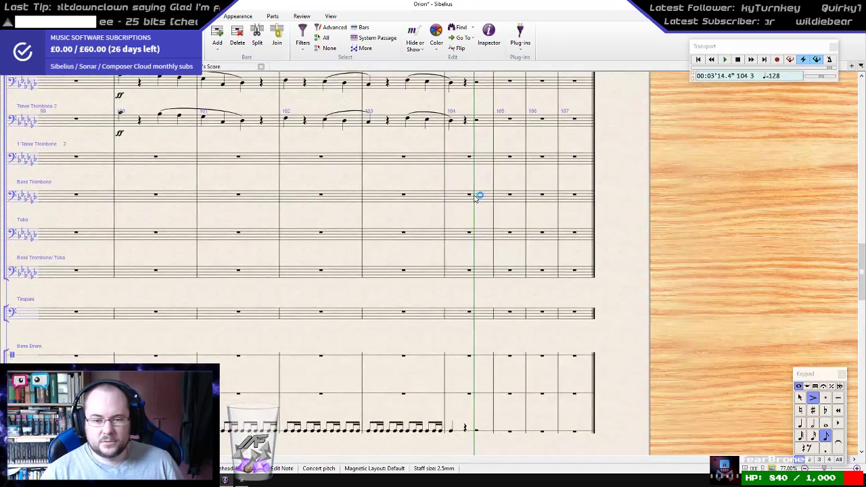
pyautogui.click(469, 395)
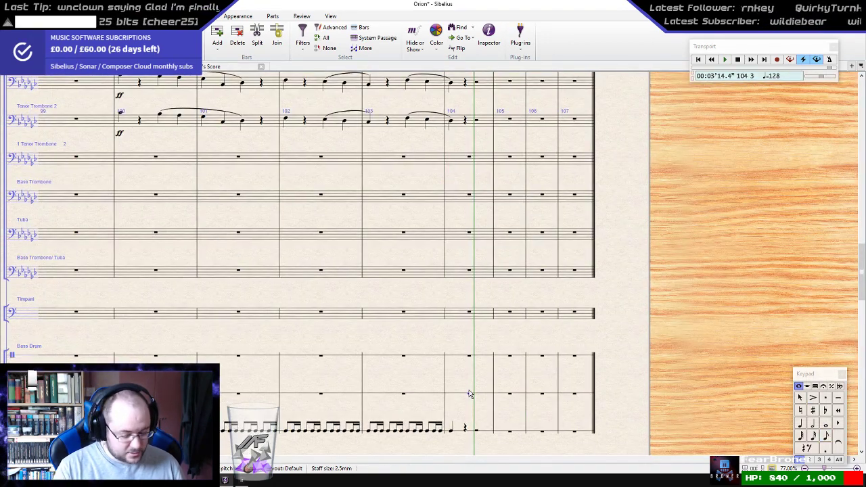
pyautogui.press('4')
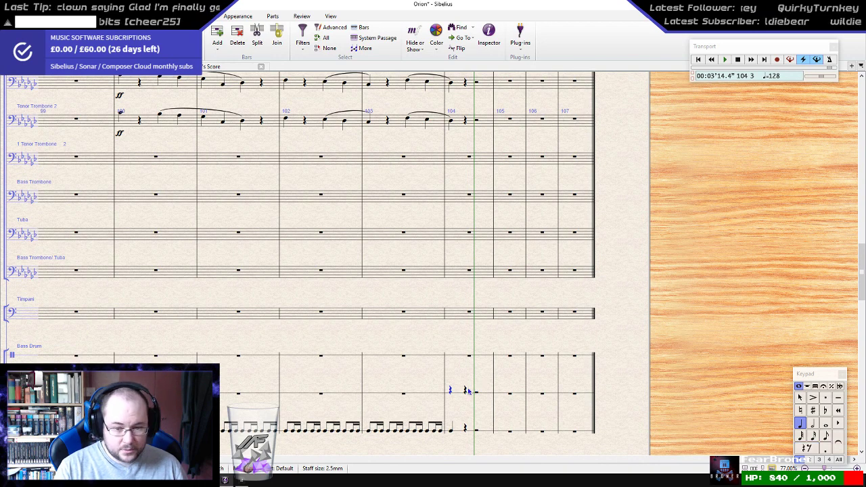
pyautogui.press('b')
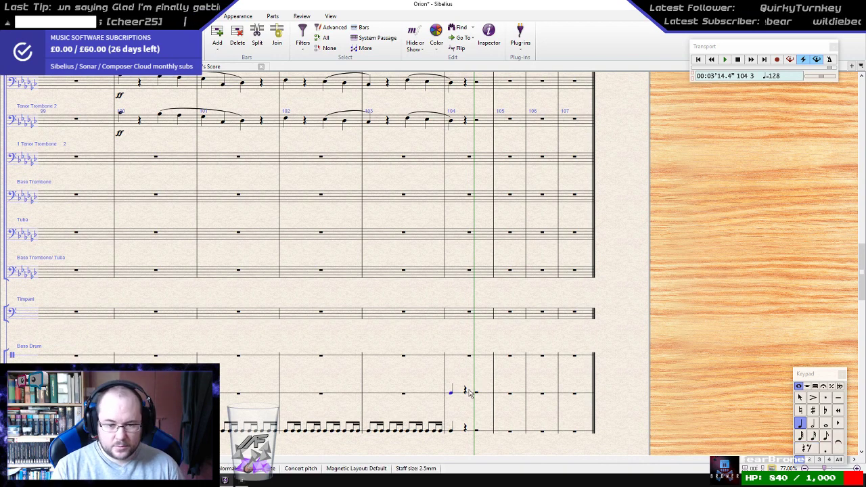
pyautogui.press('KP_Divide')
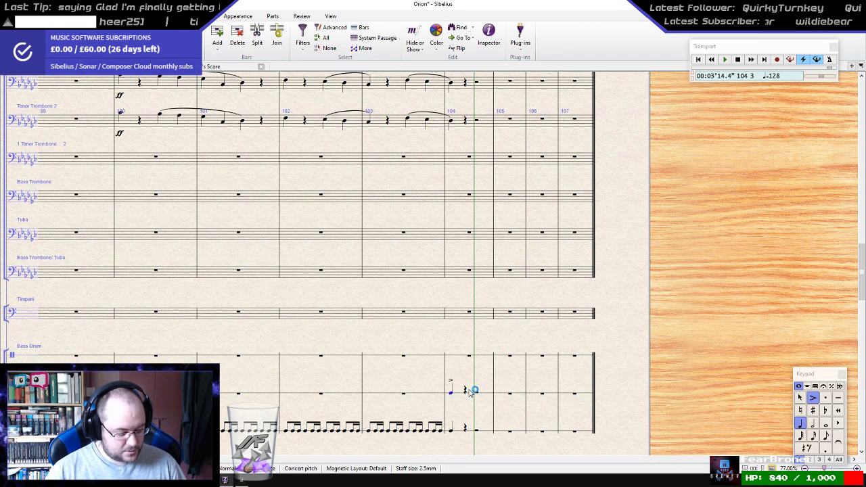
# - Copy the Crash cymbal's bar 92, with its accent and ff dynamic, into bar 104 of the same staff
pyautogui.press('Escape')
pyautogui.scroll(-15, 467, 385)
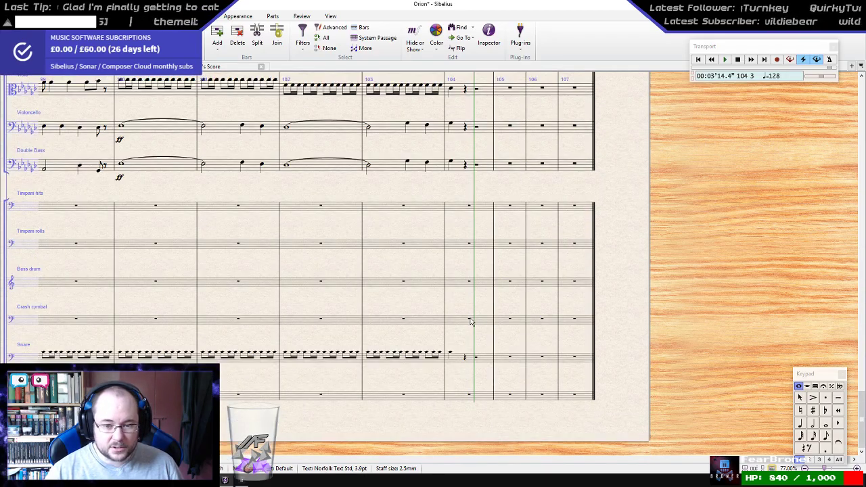
pyautogui.moveTo(403, 299); pyautogui.dragTo(865, 294)
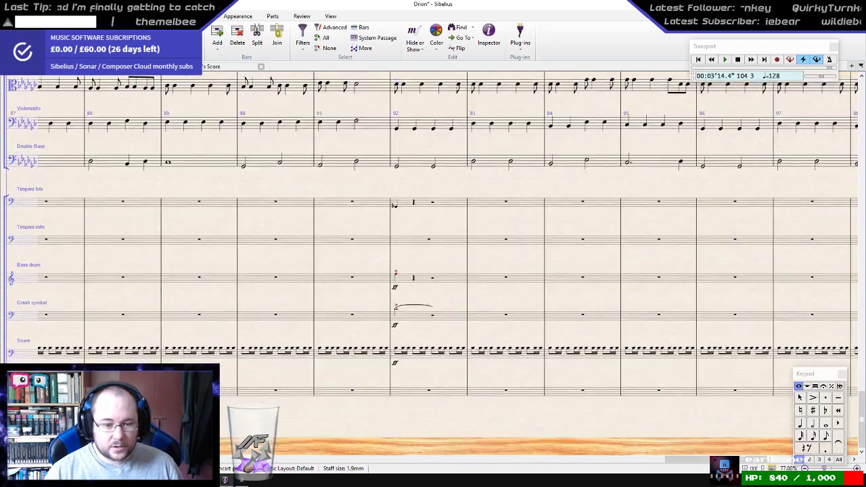
pyautogui.click(429, 314)
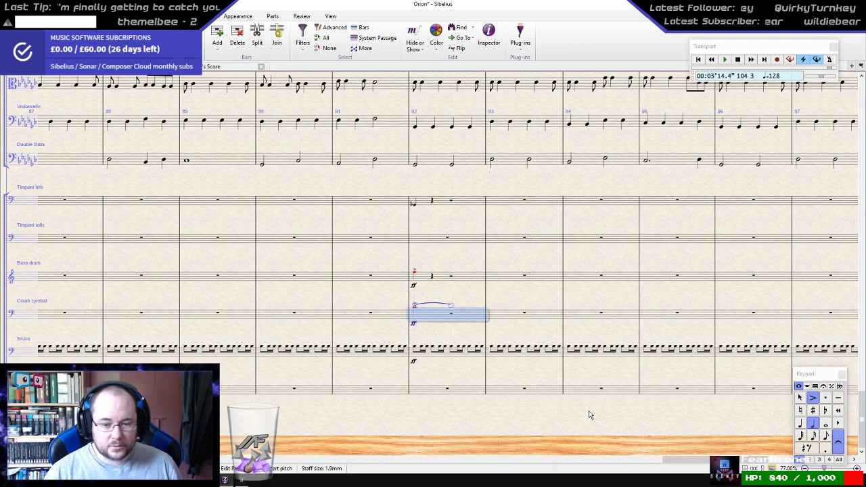
pyautogui.moveTo(672, 424); pyautogui.dragTo(2, 405)
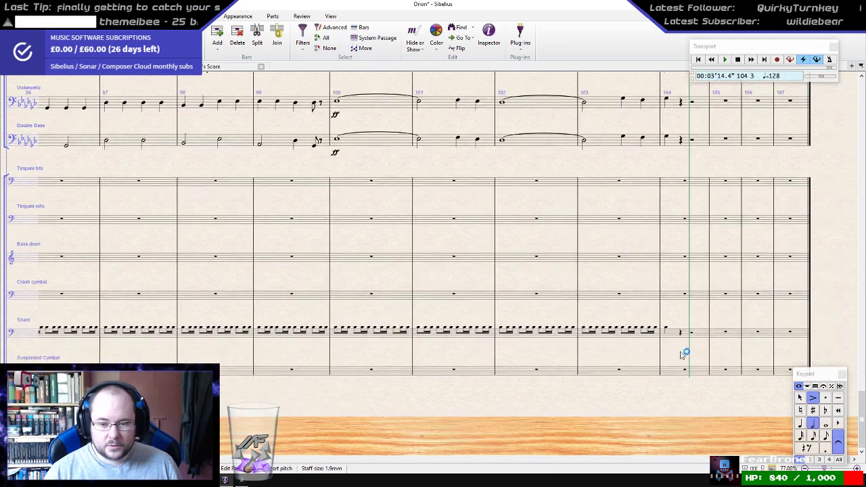
pyautogui.keyDown('alt'); pyautogui.click(668, 300); pyautogui.keyUp('alt')
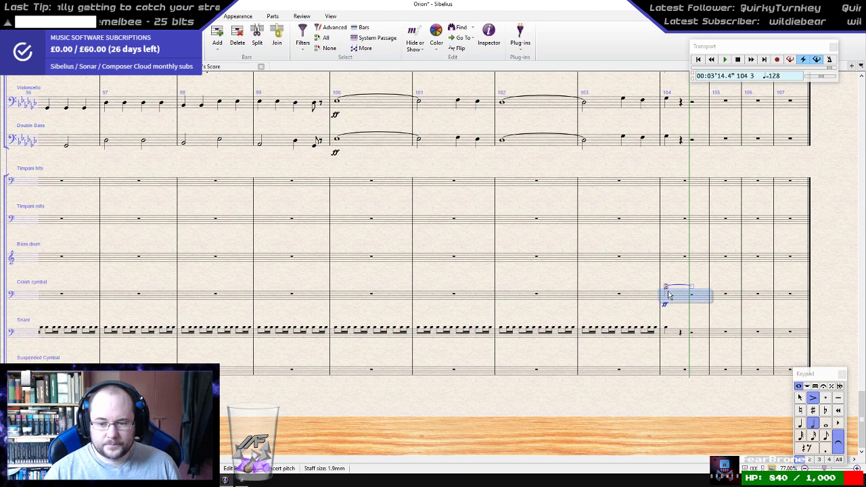
# - Play back the ending from the first Snare note of bar 103 into bar 105
pyautogui.click(584, 330)
pyautogui.press('p')
pyautogui.hotkey('ctrl', '-')
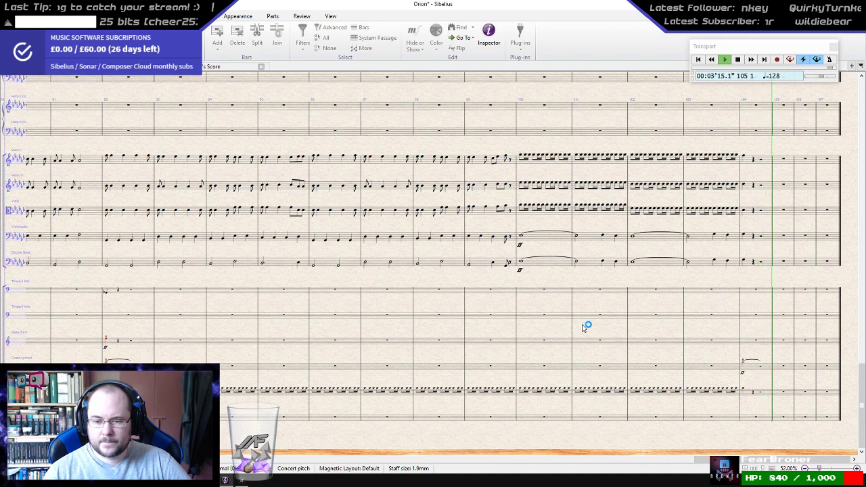
pyautogui.press('Escape')
pyautogui.hotkey('ctrl', '+')
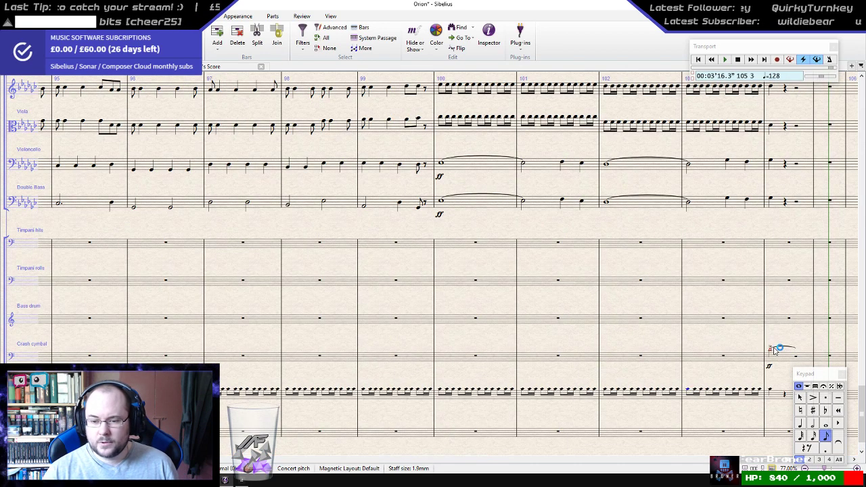
# - Shorten the Crash cymbal note in bar 104 to a quarter note and play back from the Snare's bar 103
pyautogui.click(769, 350)
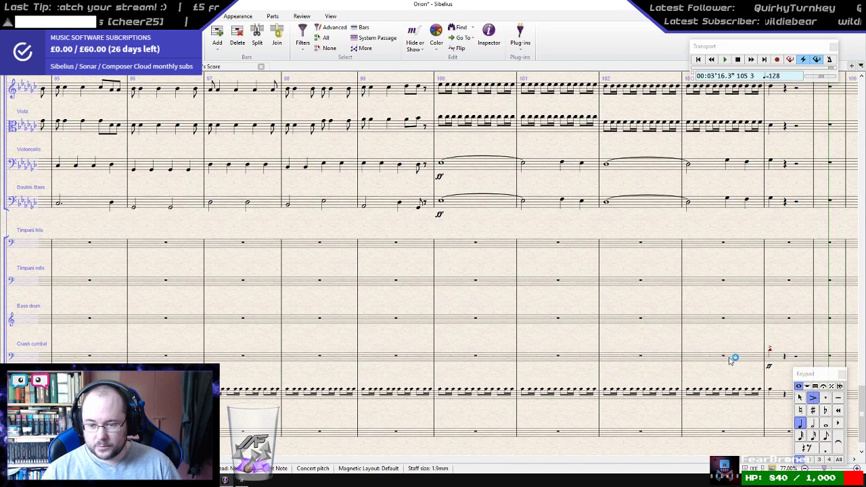
pyautogui.click(695, 361)
pyautogui.click(688, 390)
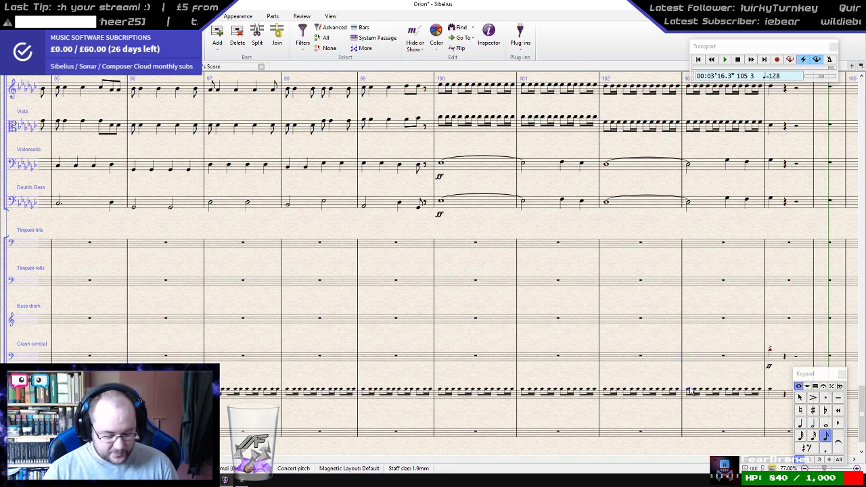
pyautogui.press('p')
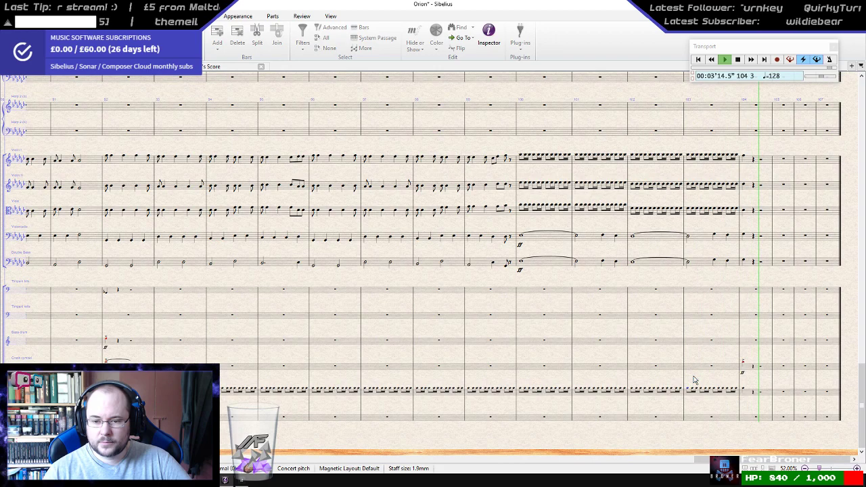
pyautogui.moveTo(636, 319); pyautogui.dragTo(566, 341)
pyautogui.press('space')
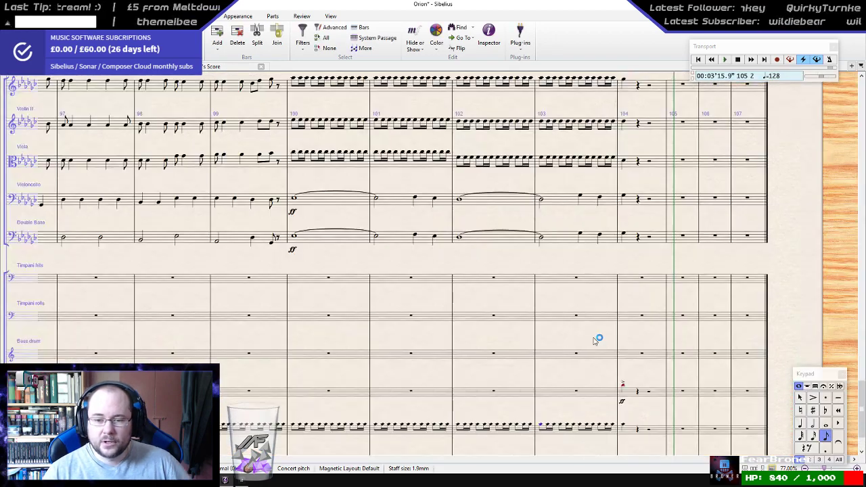
# - Play back the score from the Tenor Trombone 2 note in bar 75 through to bar 105, following the brass staves
pyautogui.scroll(5, 595, 340)
pyautogui.scroll(10, 593, 339)
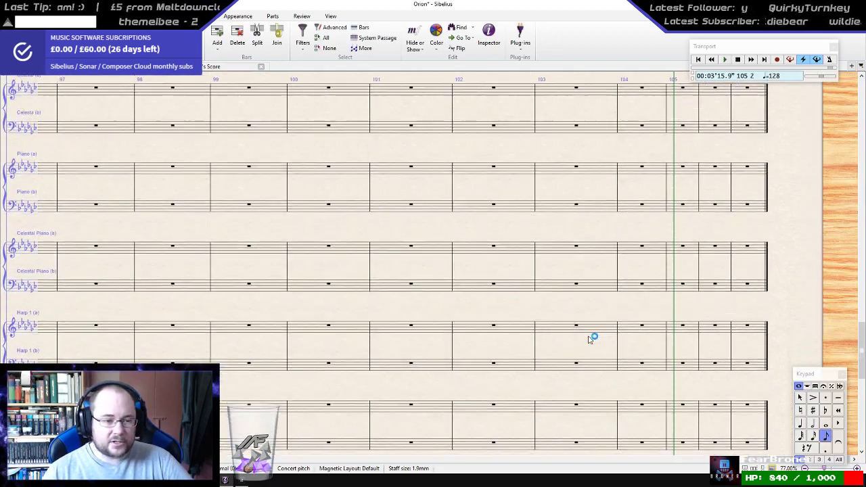
pyautogui.scroll(3, 587, 339)
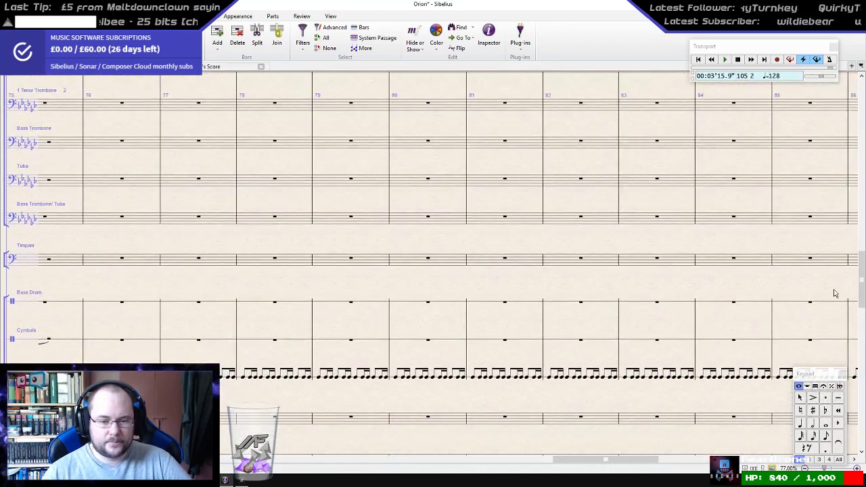
pyautogui.scroll(-5, 264, 273)
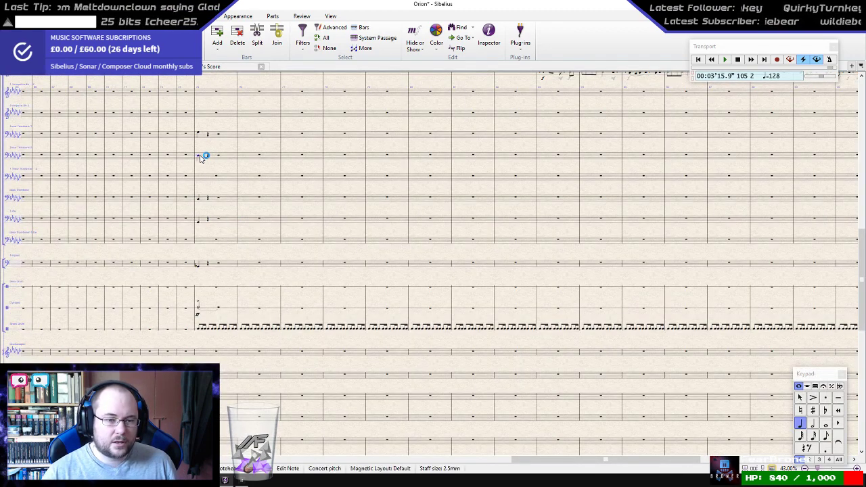
pyautogui.moveTo(209, 173); pyautogui.dragTo(345, 315)
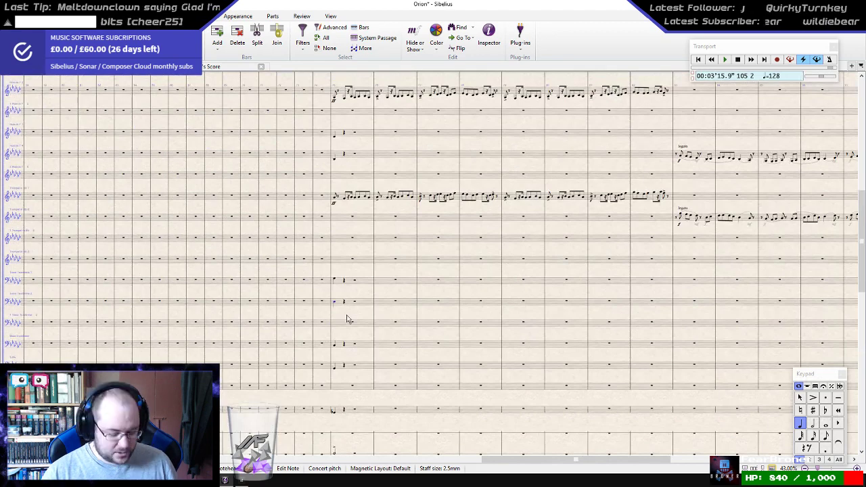
pyautogui.press('p')
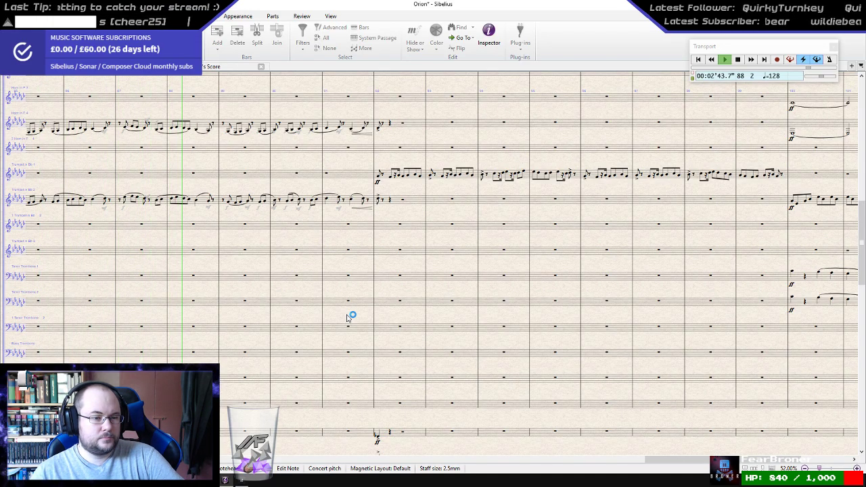
pyautogui.scroll(3, 331, 264)
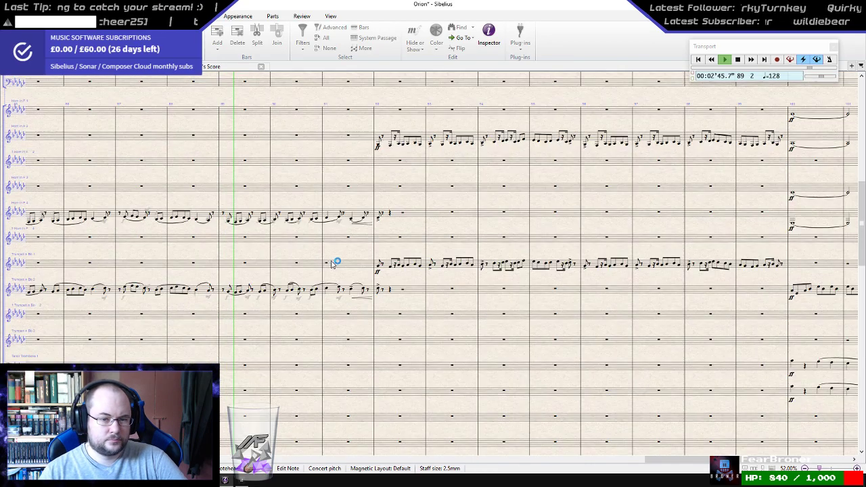
pyautogui.scroll(6, 333, 264)
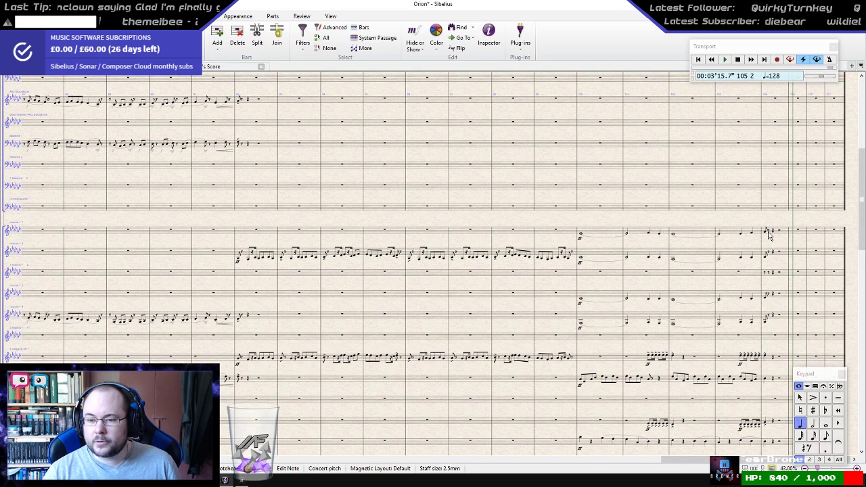
# - Lengthen the first notes of bar 104 in Horns in F 1–4 to quarter notes, and select that bar in the combined Horn 1 and 2 staff
pyautogui.keyDown('shift'); pyautogui.click(768, 323); pyautogui.keyUp('shift')
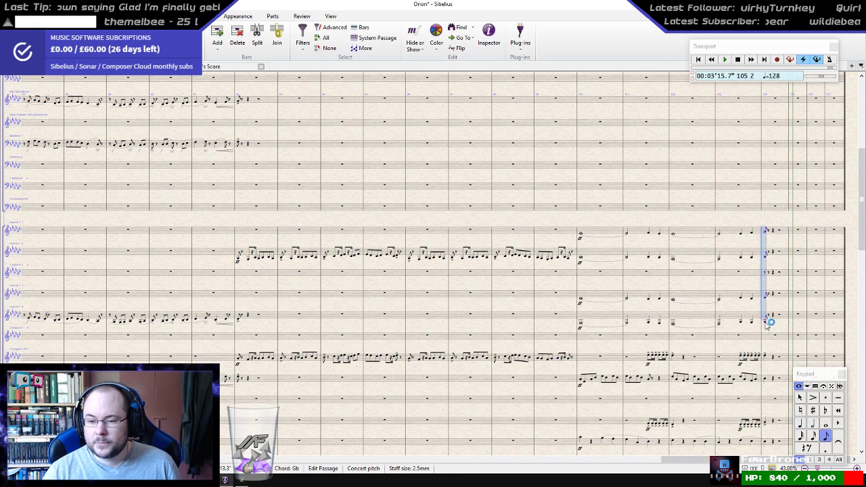
pyautogui.press('4')
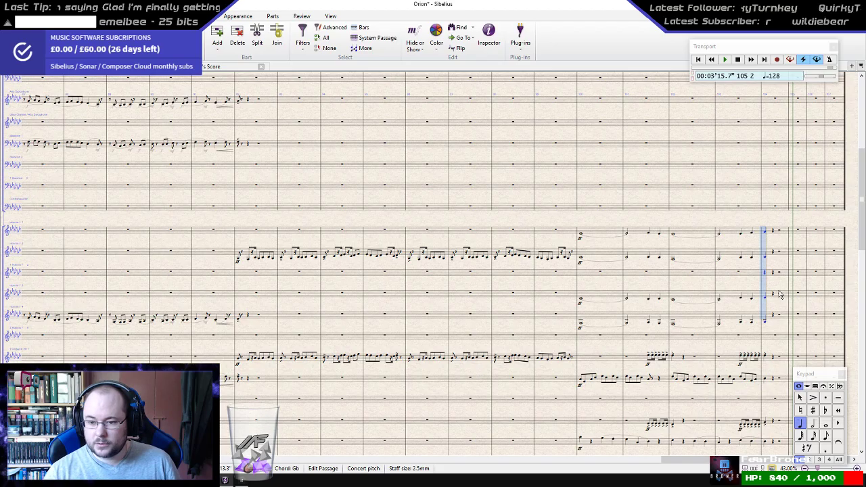
pyautogui.scroll(-2, 778, 293)
pyautogui.press('Escape')
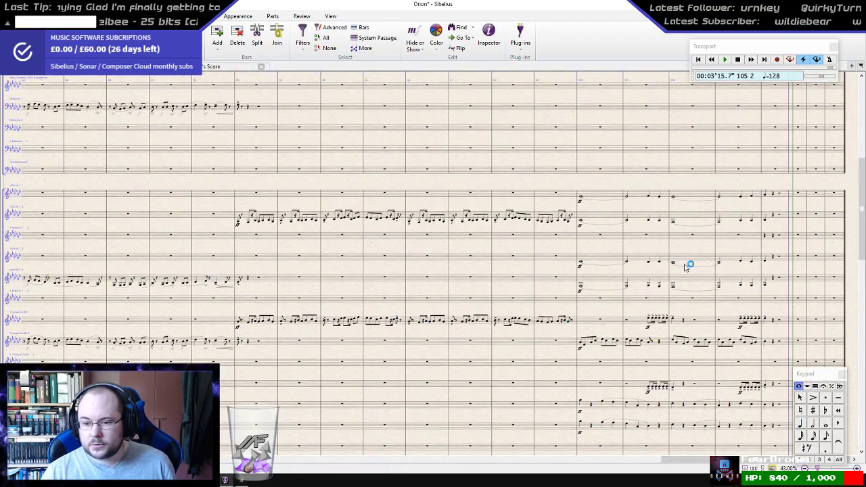
pyautogui.scroll(3, 684, 263)
pyautogui.moveTo(573, 227); pyautogui.dragTo(256, 233)
pyautogui.click(386, 215)
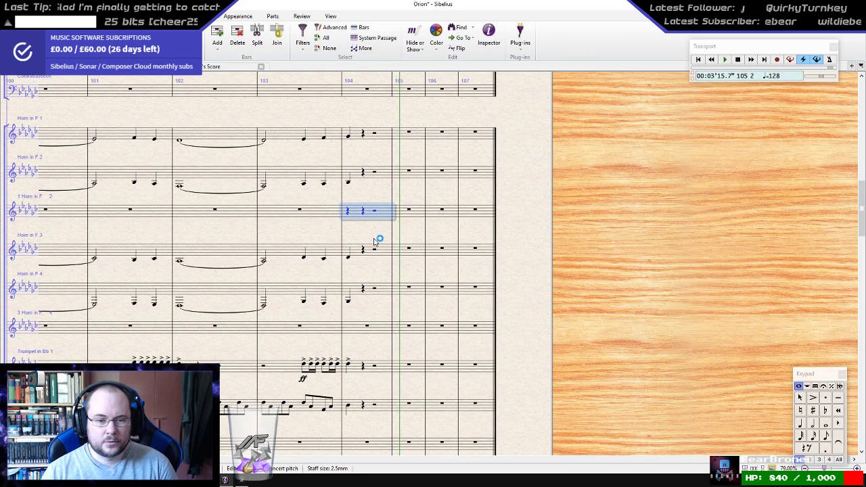
# - Lengthen the first notes of bar 104 to quarter notes in English Horn, Oboes 1 and 2, Flutes 1 and 2, and Piccolo
pyautogui.scroll(15, 376, 240)
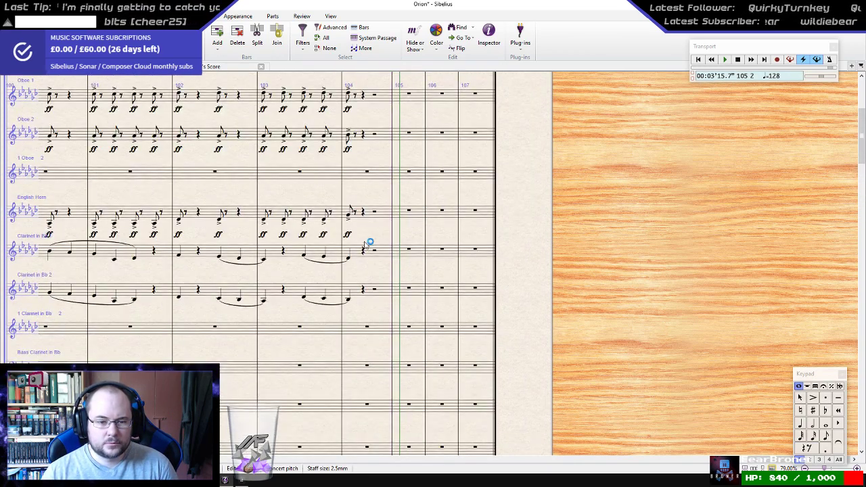
pyautogui.click(352, 215)
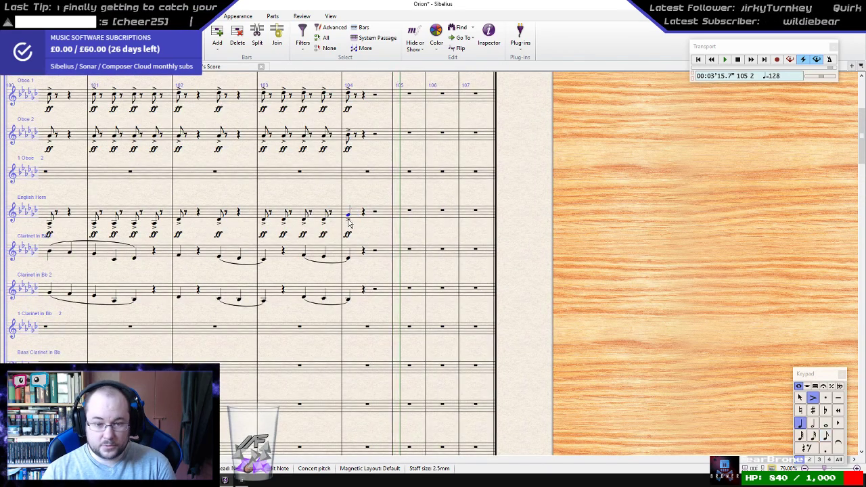
pyautogui.scroll(3, 348, 225)
pyautogui.click(349, 165)
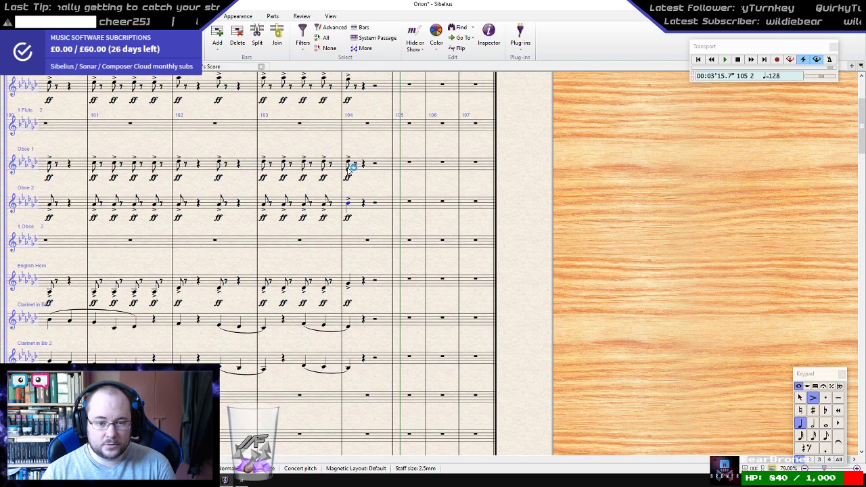
pyautogui.scroll(5, 349, 165)
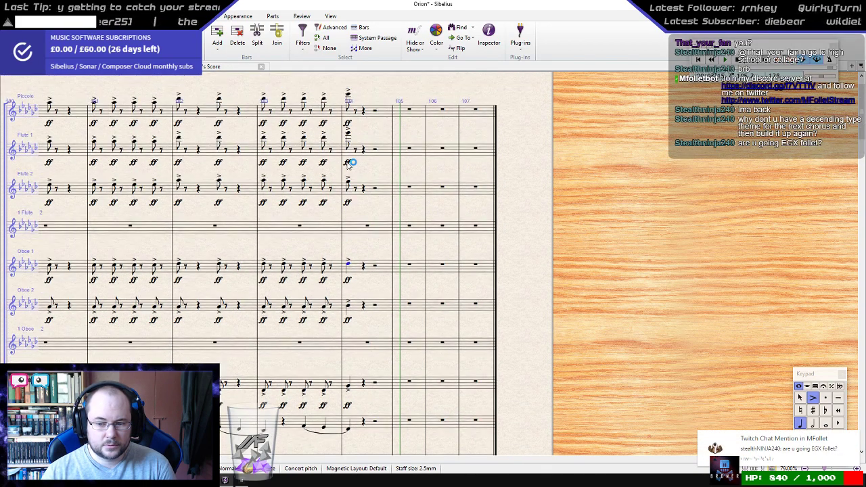
pyautogui.scroll(2, 349, 165)
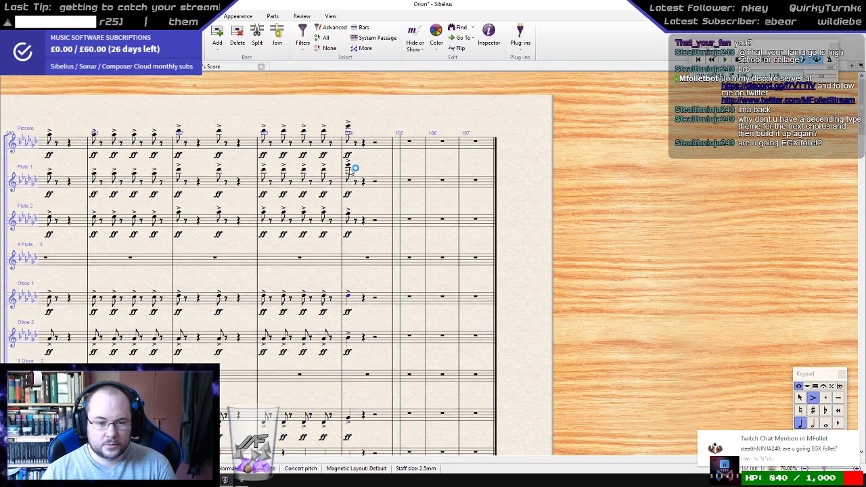
pyautogui.click(349, 217)
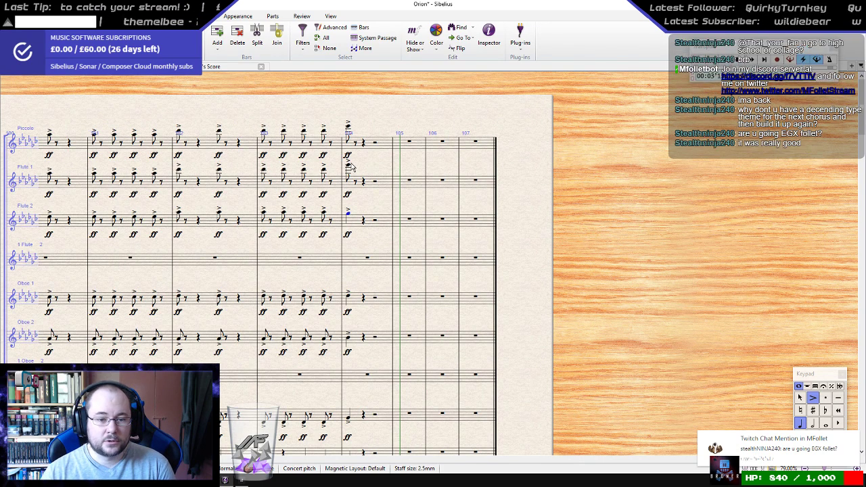
pyautogui.click(349, 127)
pyautogui.press('4')
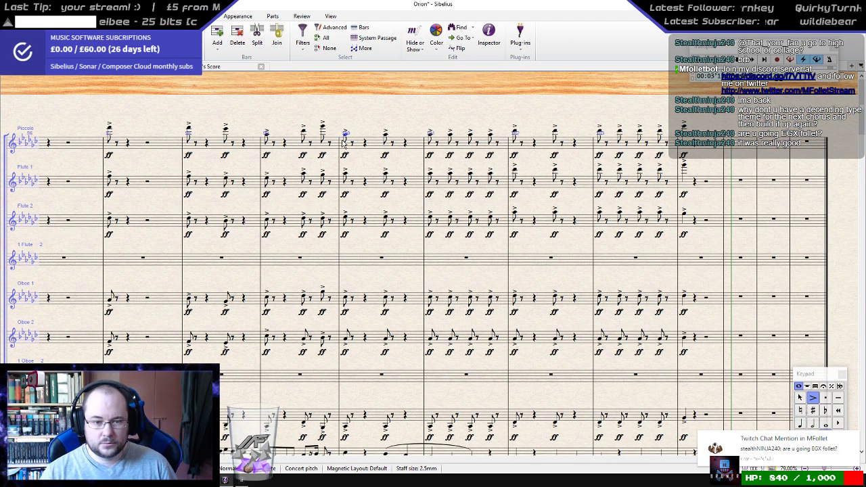
# - Play back the score from the Piccolo's first note in bar 100 and look over the woodwind bars leading up to bar 92
pyautogui.scroll(-3, 343, 142)
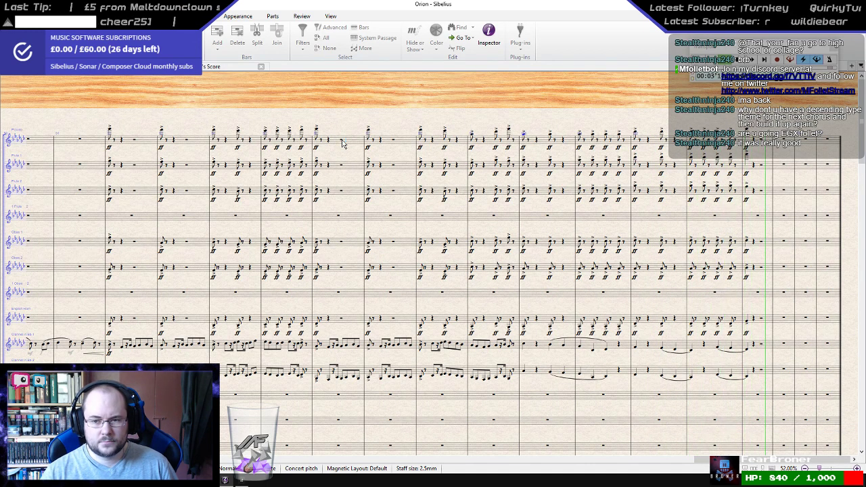
pyautogui.press('space')
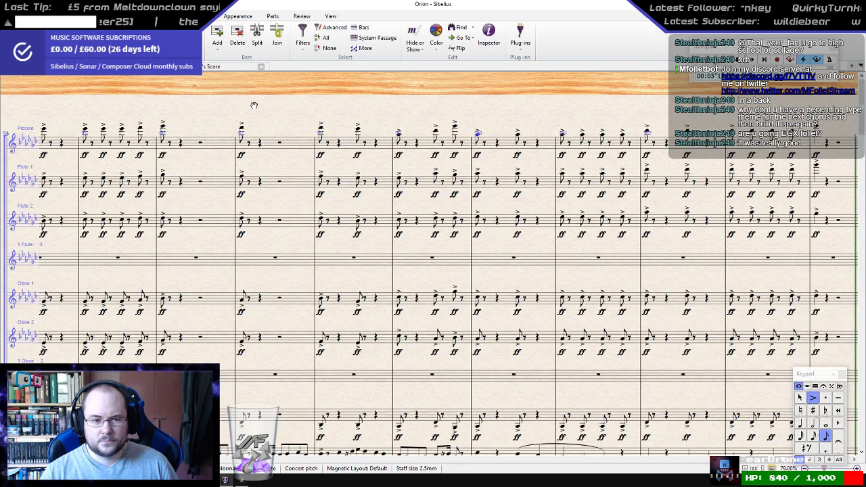
pyautogui.moveTo(253, 105); pyautogui.dragTo(601, 121)
pyautogui.moveTo(332, 126); pyautogui.dragTo(551, 130)
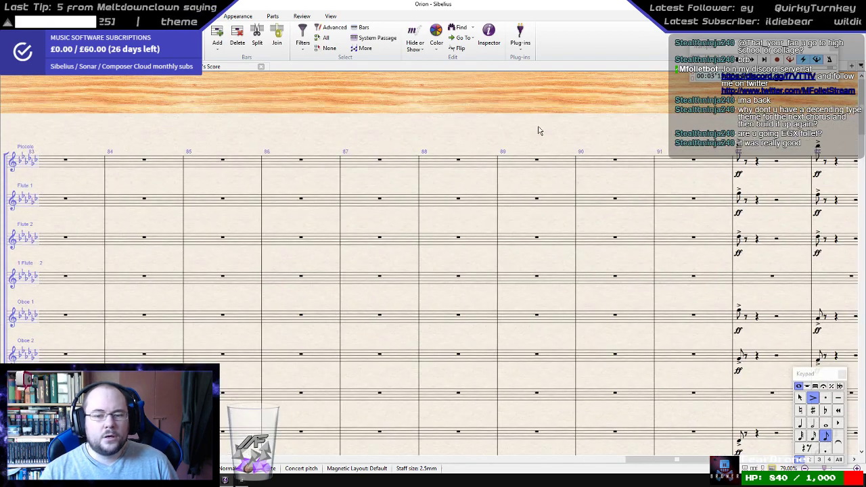
pyautogui.scroll(-8, 497, 151)
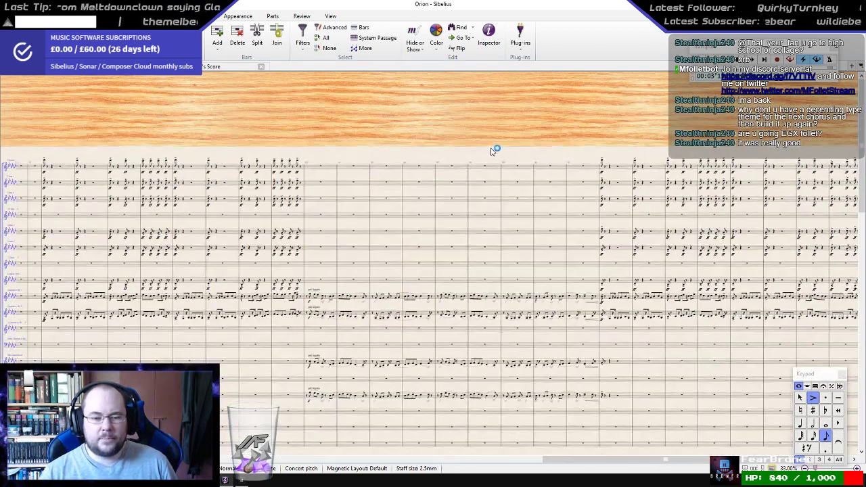
pyautogui.scroll(5, 487, 108)
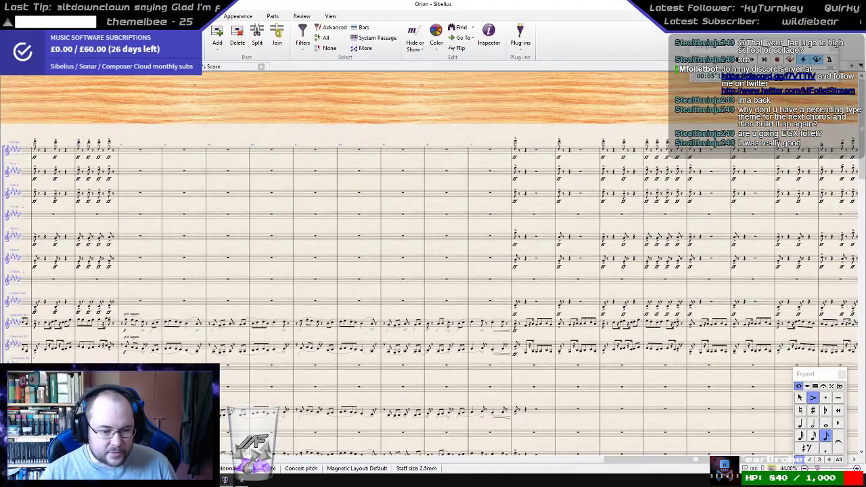
pyautogui.press('Escape')
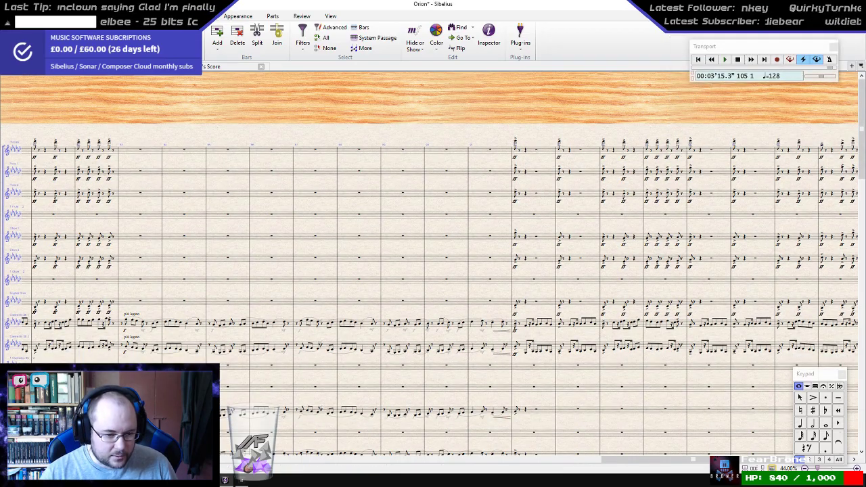
# - Look over the woodwind staves from the closing bars back through the empty bars before bar 75 to the opening passages
pyautogui.scroll(2, 241, 333)
pyautogui.scroll(1, 241, 333)
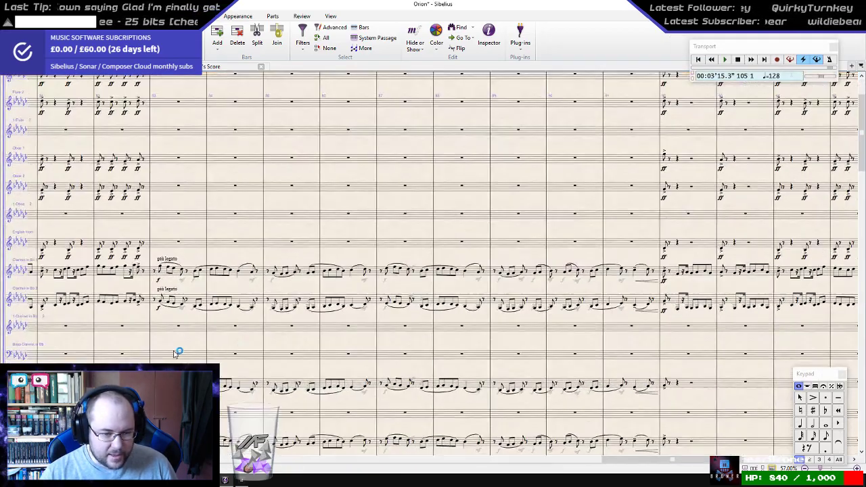
pyautogui.moveTo(225, 338); pyautogui.dragTo(815, 266)
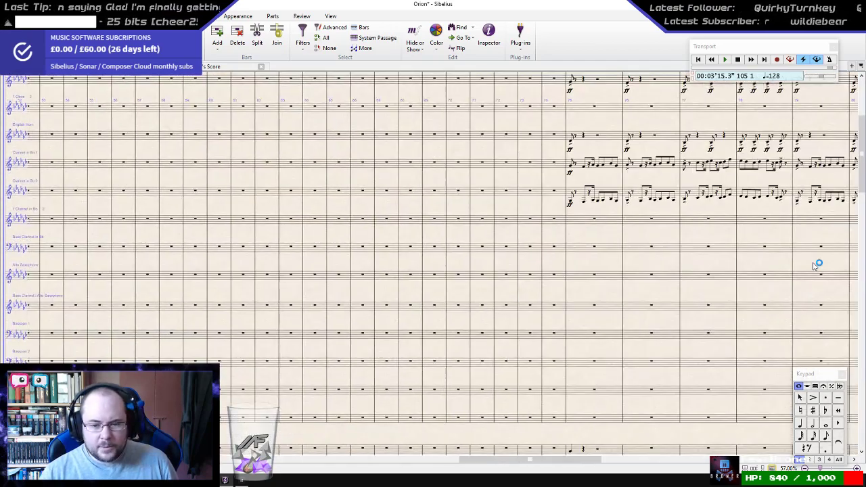
pyautogui.moveTo(313, 290); pyautogui.dragTo(731, 310)
pyautogui.scroll(-5, 605, 290)
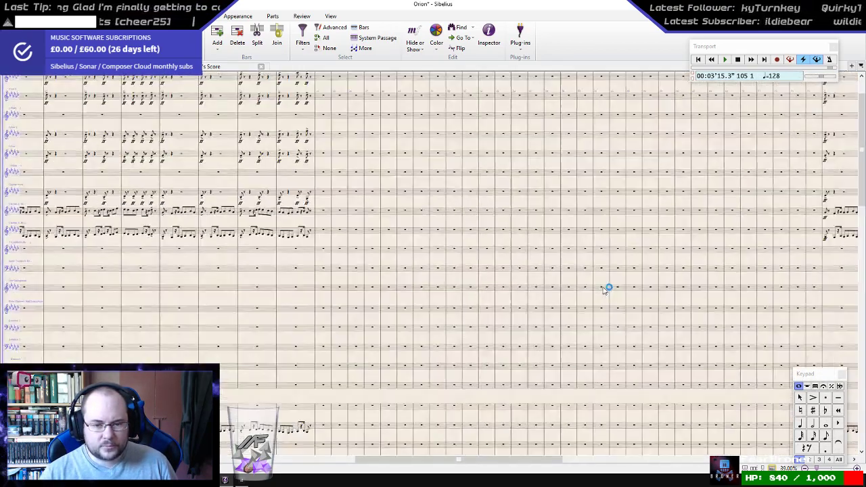
pyautogui.scroll(-1, 605, 289)
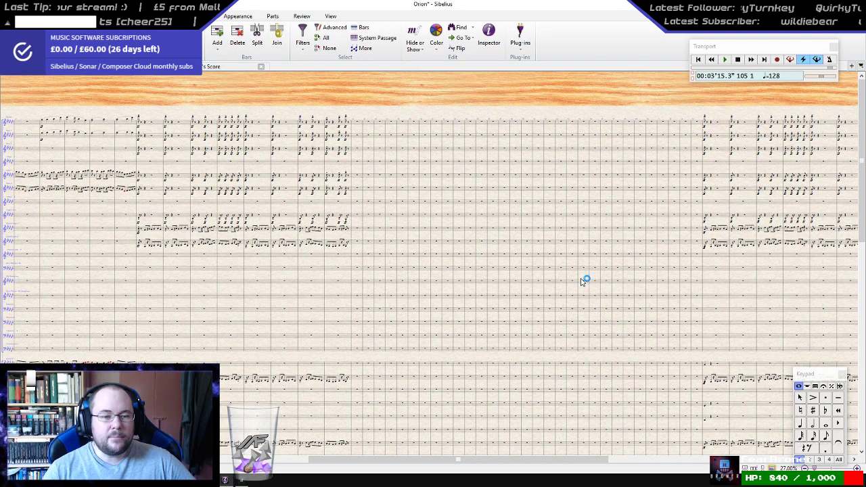
pyautogui.moveTo(308, 91); pyautogui.dragTo(204, 77)
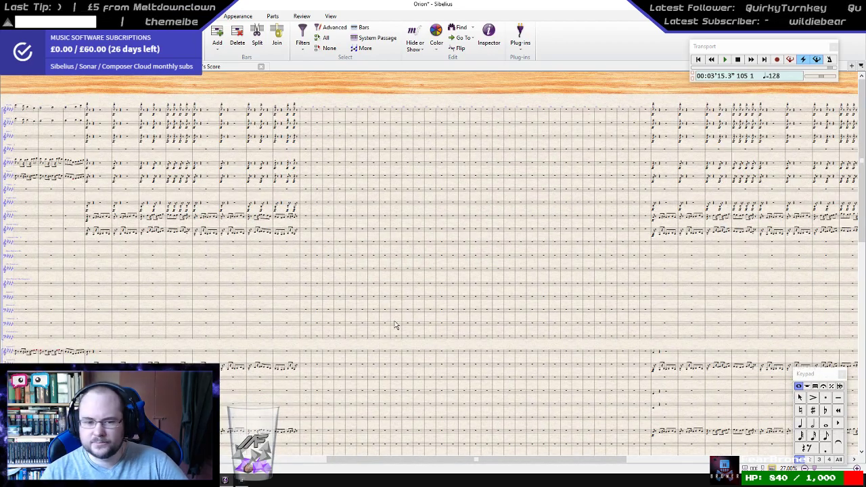
pyautogui.moveTo(330, 345); pyautogui.dragTo(334, 332)
pyautogui.scroll(4, 323, 340)
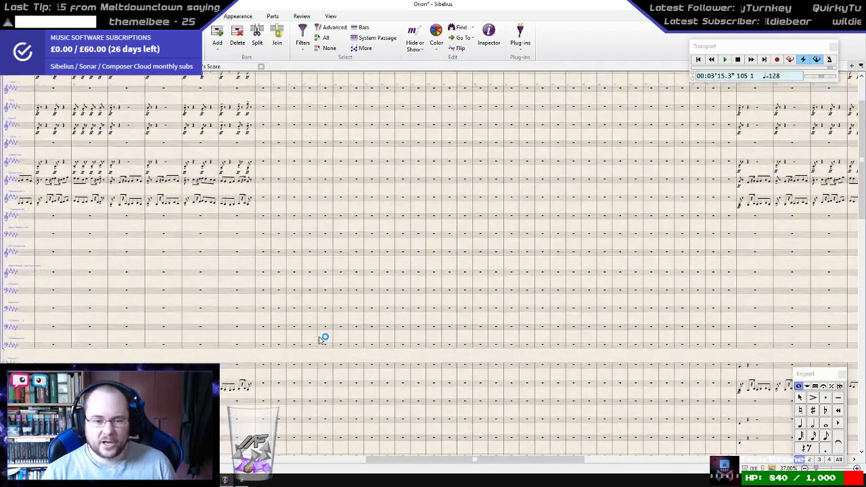
pyautogui.scroll(1, 320, 341)
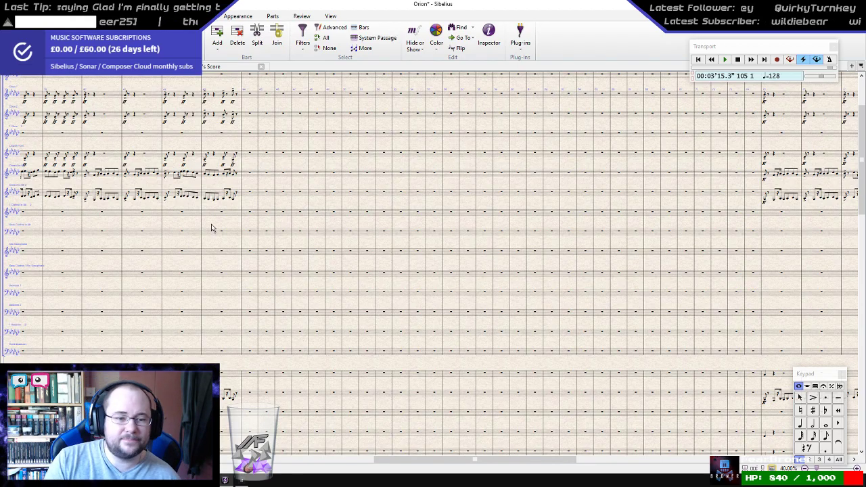
pyautogui.moveTo(220, 223); pyautogui.dragTo(225, 230)
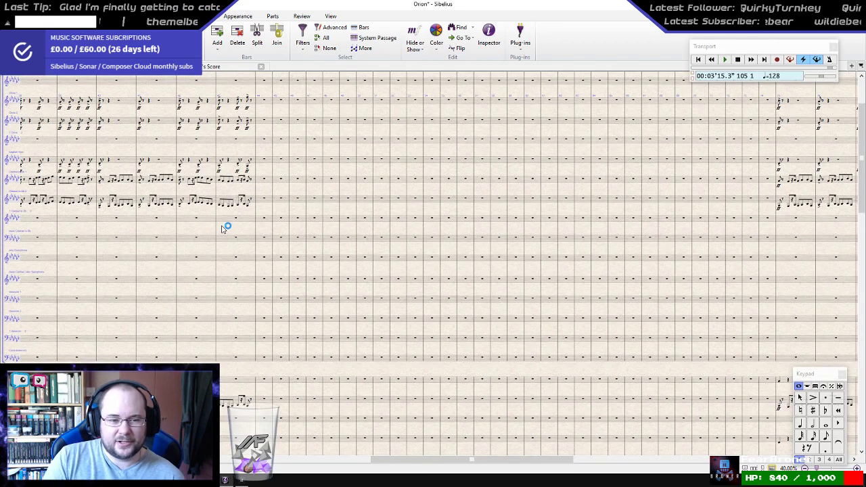
pyautogui.moveTo(201, 232); pyautogui.dragTo(346, 245)
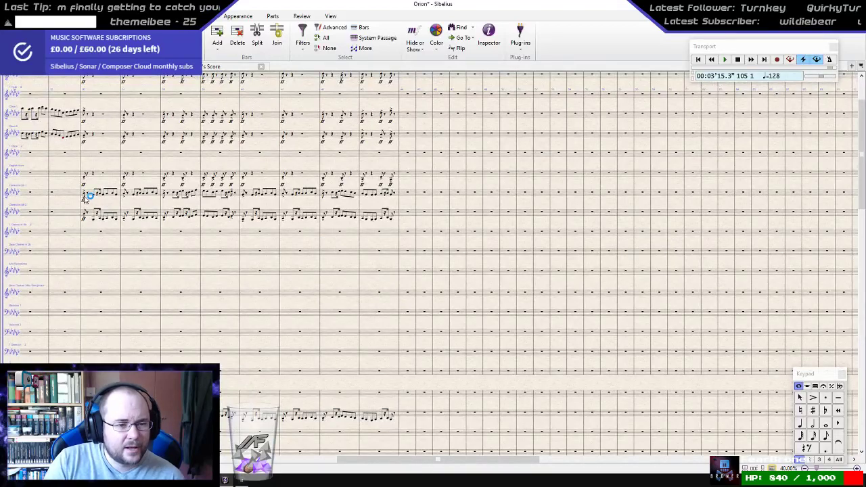
pyautogui.moveTo(296, 273); pyautogui.dragTo(798, 399)
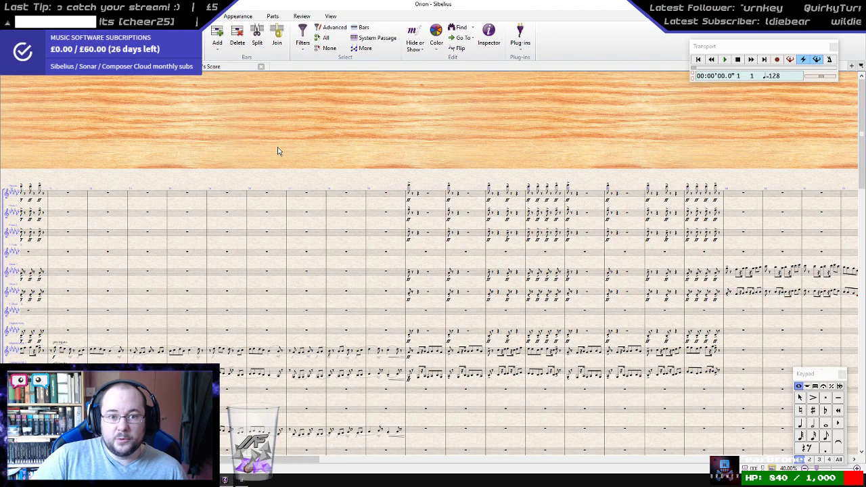
# - Play back the score from bar 1 to bar 46, and again from the Piccolo's first note in bar 75 through to bar 105
pyautogui.press('space')
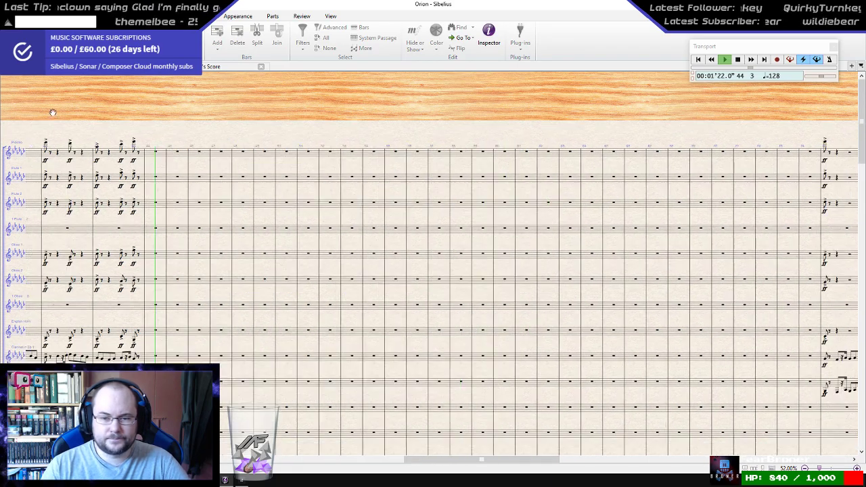
pyautogui.press('space')
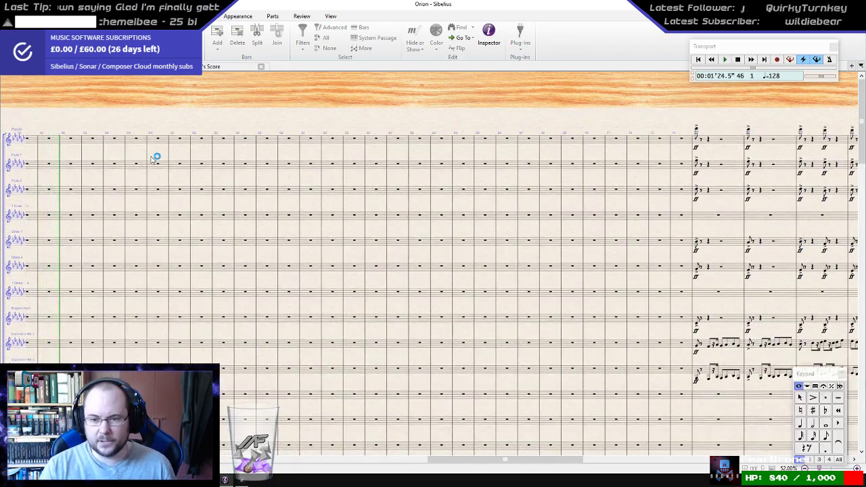
pyautogui.scroll(-1, 157, 159)
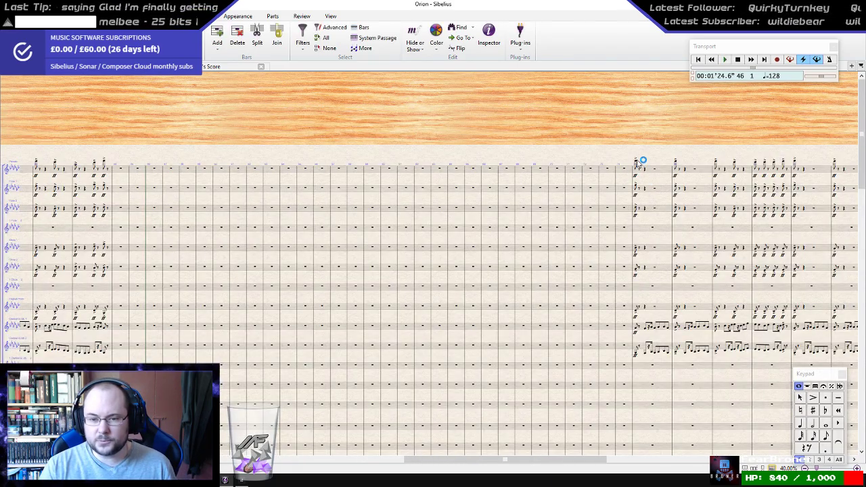
pyautogui.click(635, 164)
pyautogui.press('p')
pyautogui.scroll(1, 634, 163)
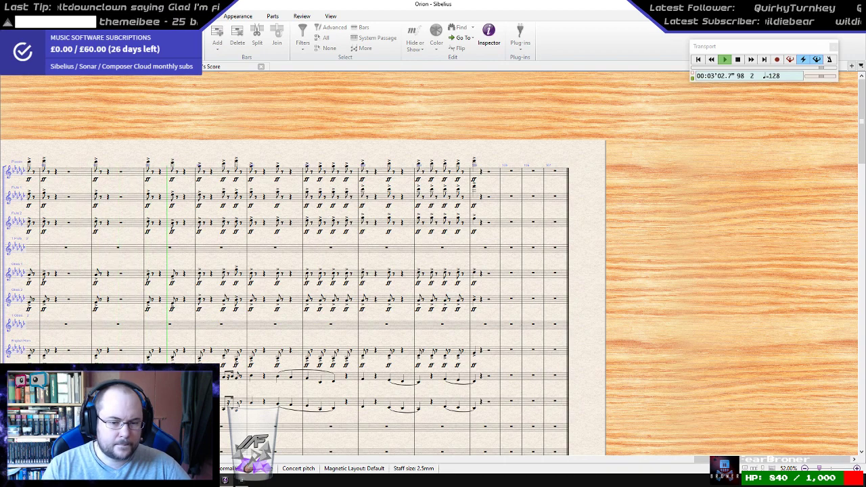
pyautogui.moveTo(637, 246); pyautogui.dragTo(668, 231)
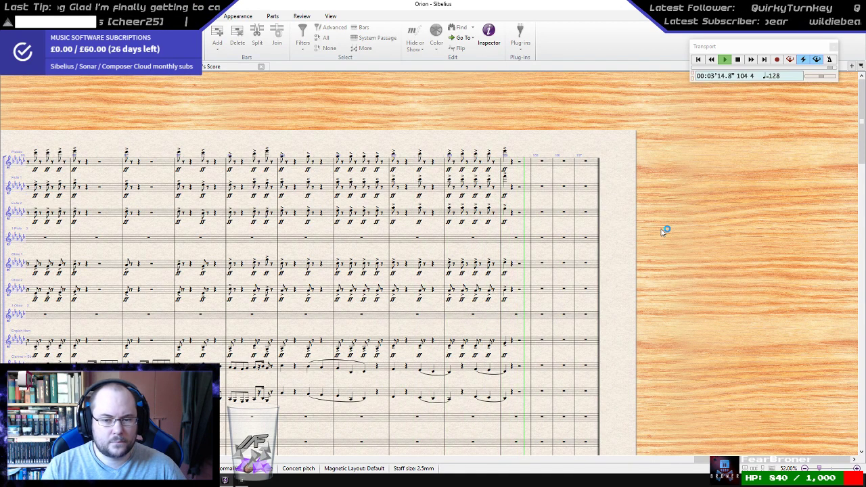
pyautogui.press('space')
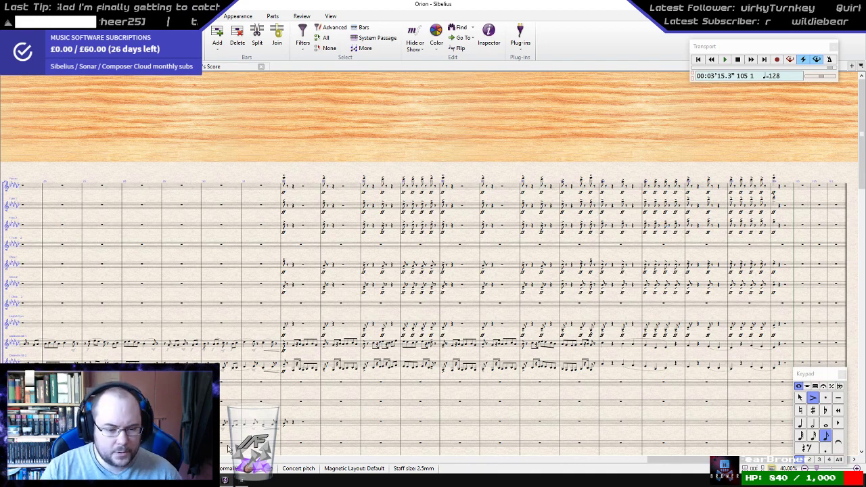
# - Switch to the Sky Pictures playback project, close its open virtual instrument window, and return to Sibelius
pyautogui.click(249, 483)
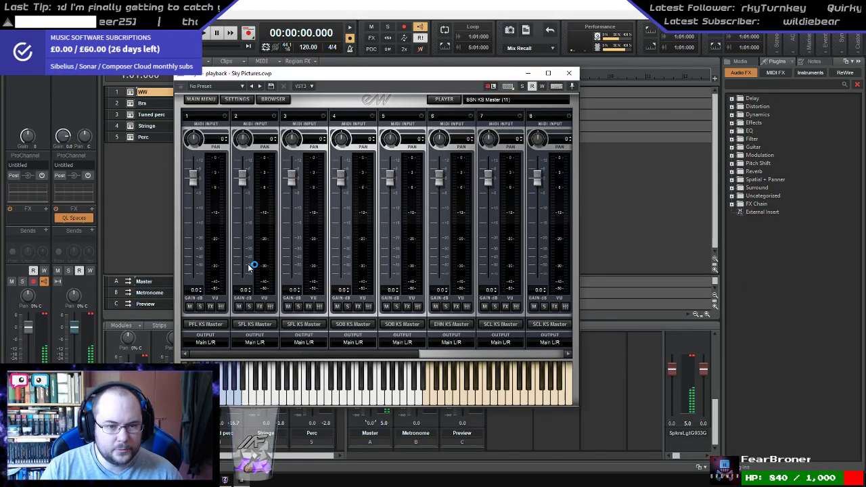
pyautogui.click(576, 73)
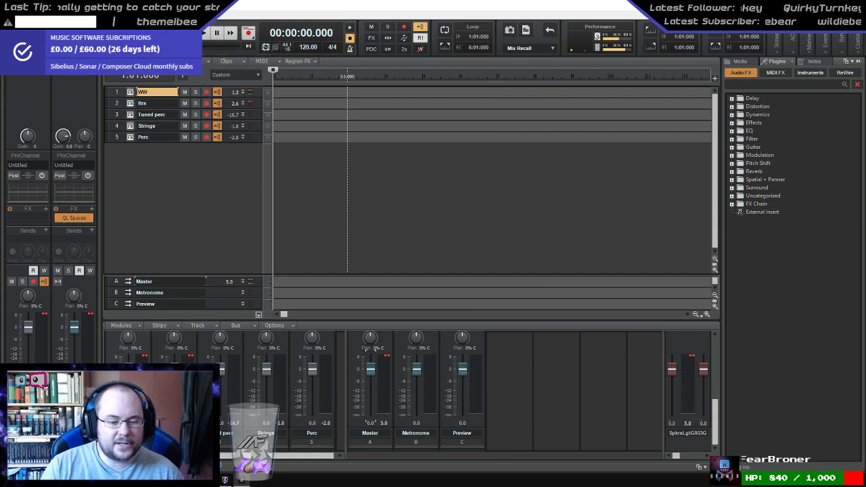
pyautogui.click(226, 480)
# - Examine the woodwind staves on both sides of empty bars 44–74, from the earlier Oboe passage to the più legato Clarinet phrases
pyautogui.moveTo(202, 142); pyautogui.dragTo(742, 139)
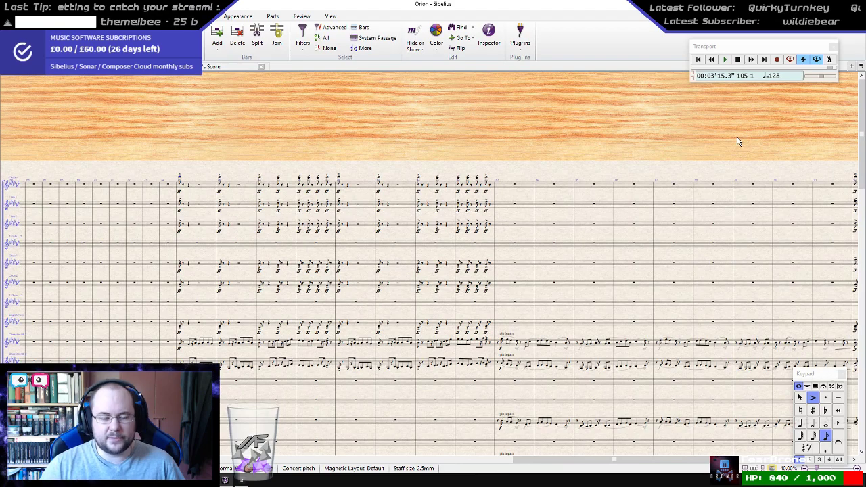
pyautogui.moveTo(257, 122); pyautogui.dragTo(837, 100)
pyautogui.moveTo(557, 110); pyautogui.dragTo(399, 67)
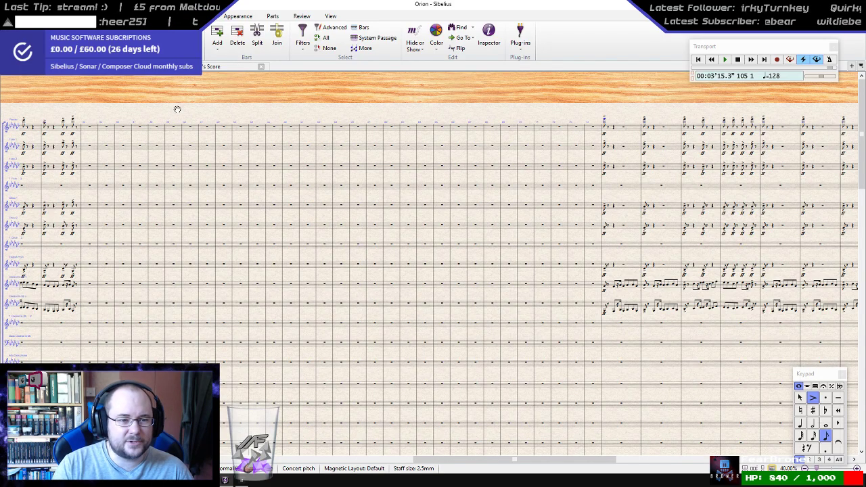
pyautogui.moveTo(176, 109); pyautogui.dragTo(612, 112)
pyautogui.moveTo(475, 100); pyautogui.dragTo(38, 106)
pyautogui.moveTo(494, 105); pyautogui.dragTo(383, 83)
pyautogui.scroll(-3, 369, 192)
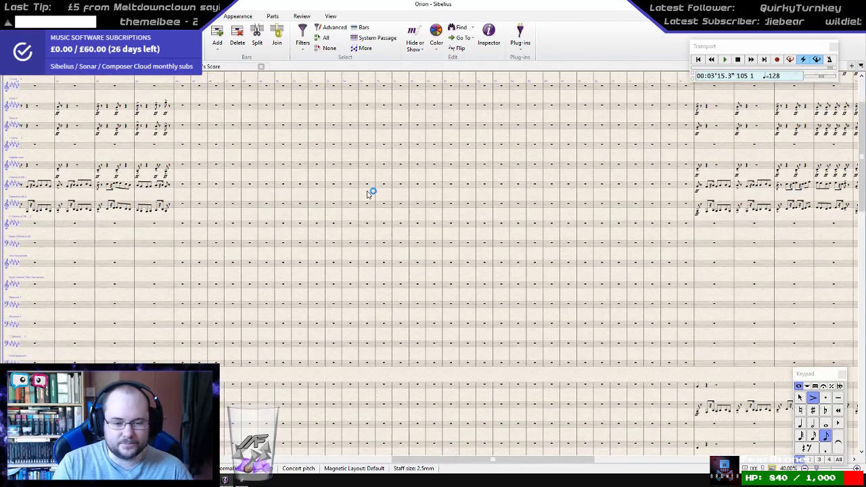
pyautogui.scroll(3, 366, 191)
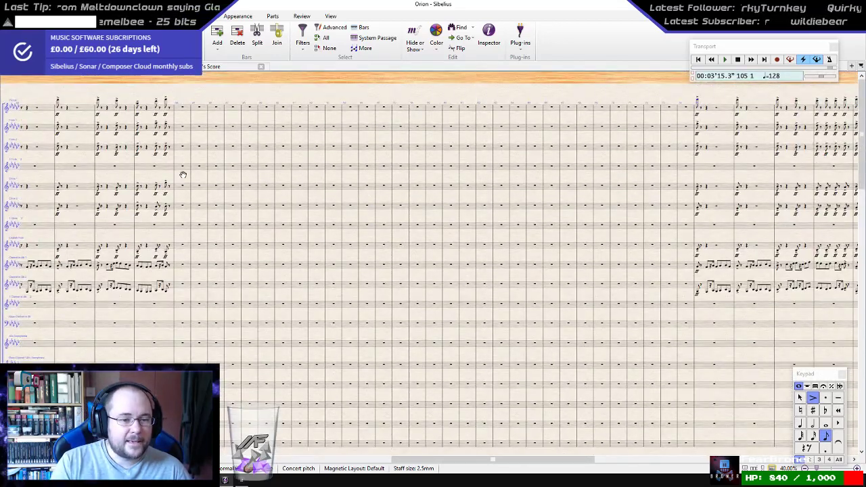
pyautogui.moveTo(183, 174); pyautogui.dragTo(184, 175)
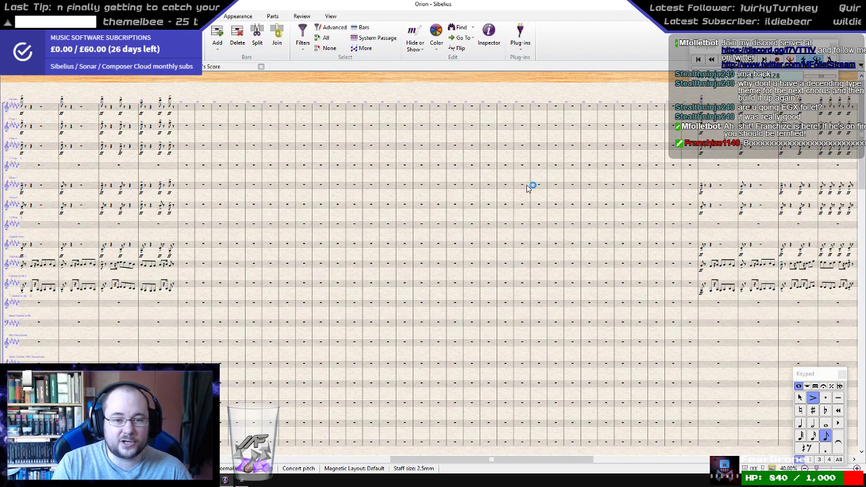
pyautogui.moveTo(476, 89); pyautogui.dragTo(833, 104)
pyautogui.moveTo(63, 89); pyautogui.dragTo(355, 101)
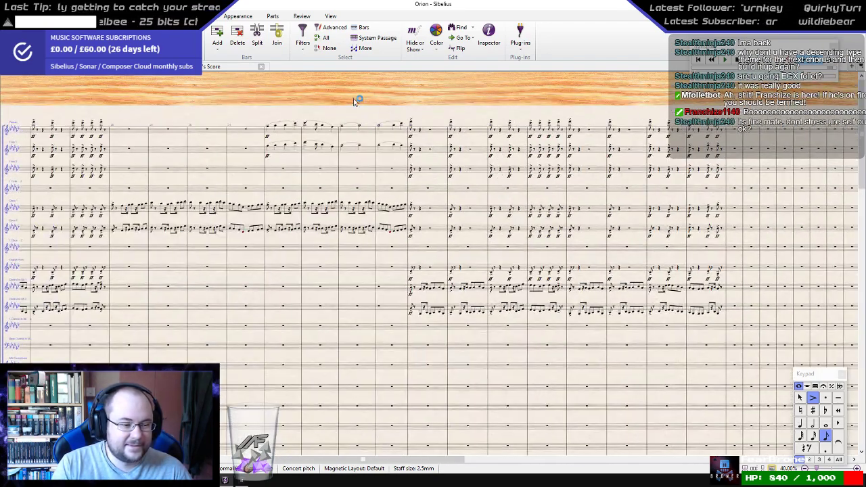
pyautogui.moveTo(208, 105); pyautogui.dragTo(274, 96)
pyautogui.moveTo(778, 101); pyautogui.dragTo(469, 126)
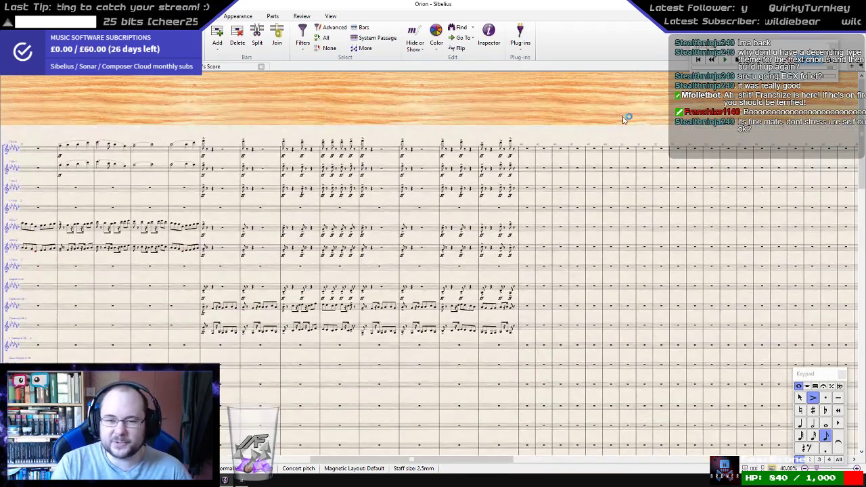
pyautogui.moveTo(611, 116); pyautogui.dragTo(228, 114)
pyautogui.moveTo(590, 114); pyautogui.dragTo(385, 109)
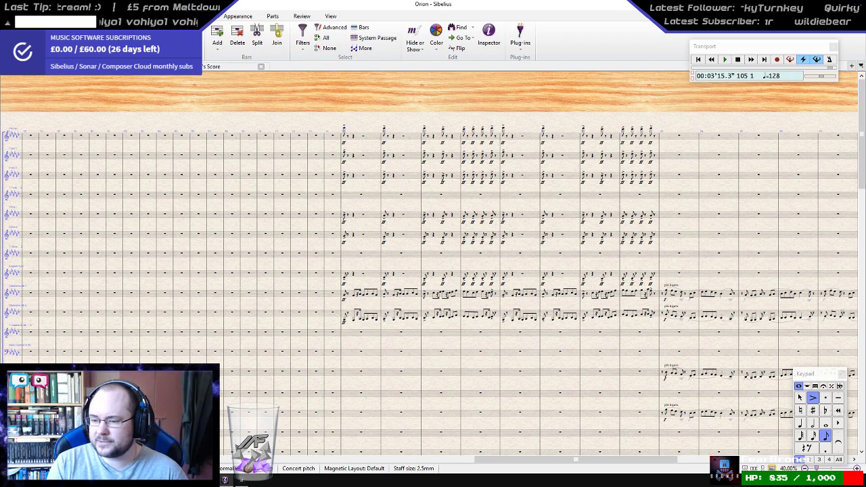
pyautogui.moveTo(556, 106); pyautogui.dragTo(498, 97)
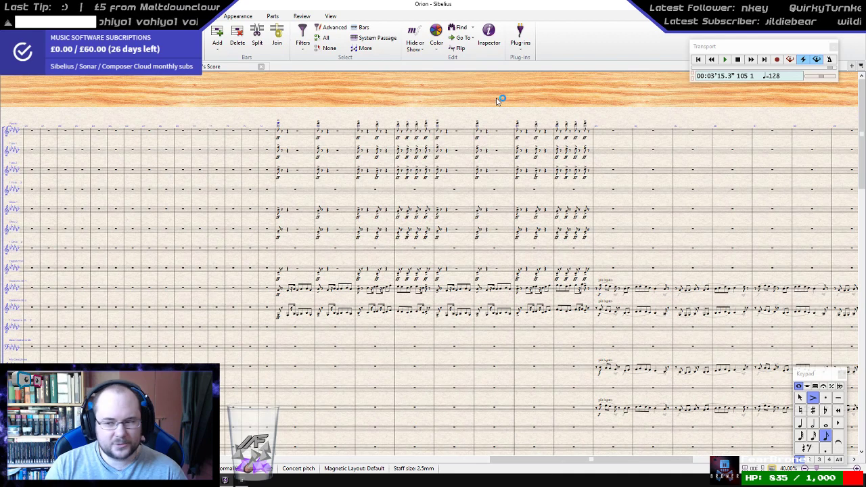
pyautogui.moveTo(558, 87); pyautogui.dragTo(528, 89)
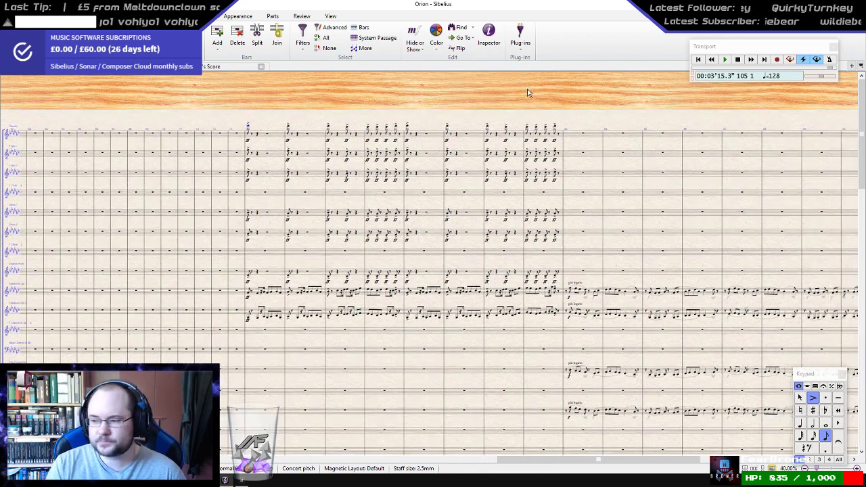